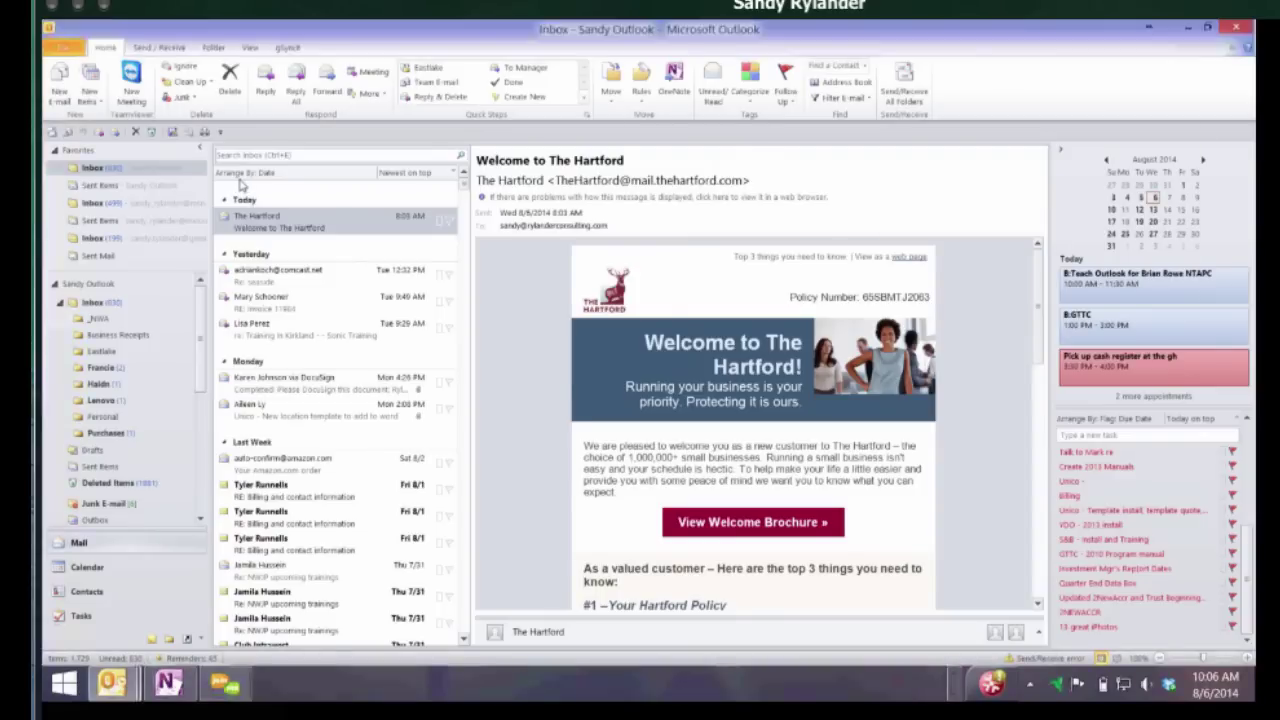
Minimize and restore the folder navigation pane, and widen it so the account names in Favorites fit
key("alt+F1")
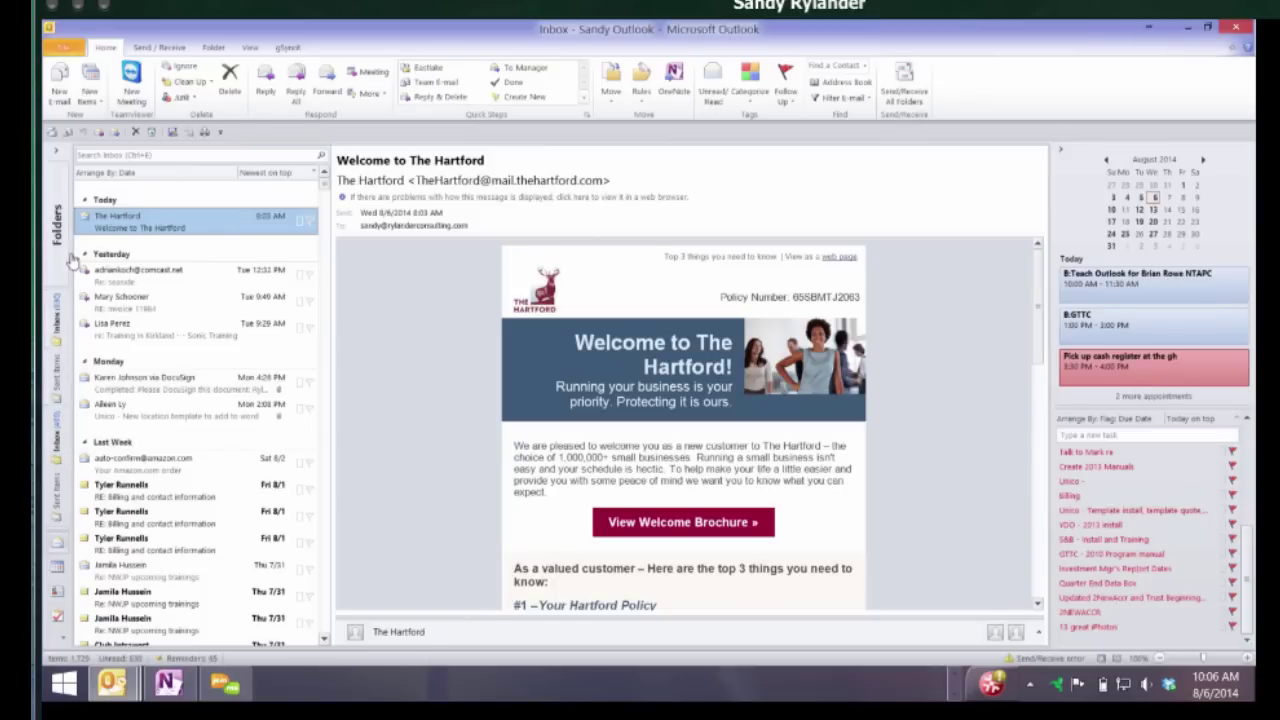
left_click(63, 192)
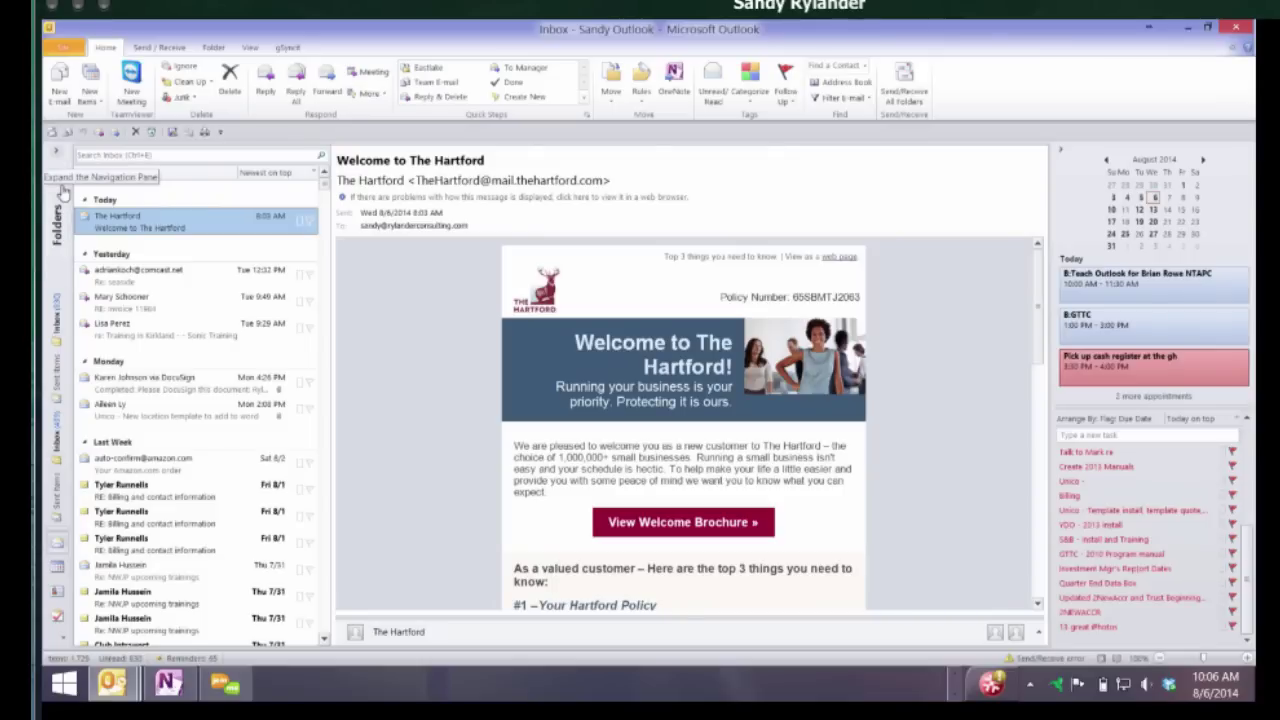
left_click(63, 192)
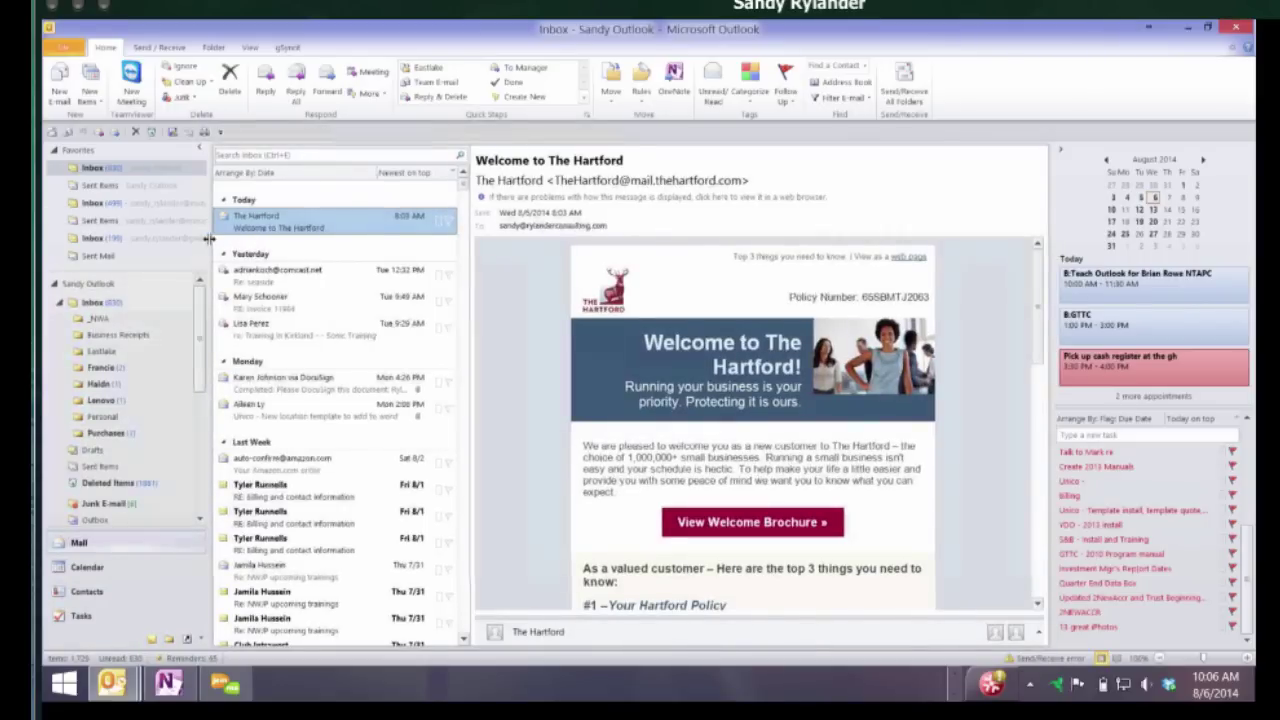
left_click_drag(211, 240, 177, 240)
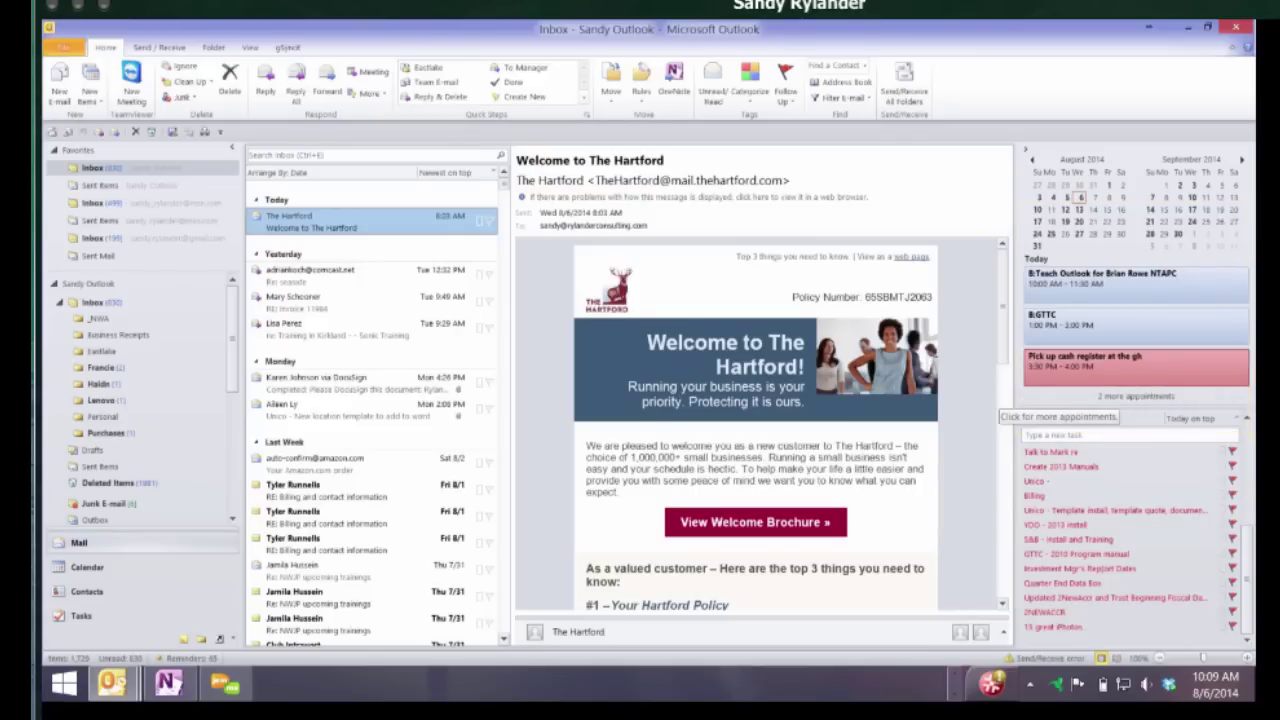
Check today's remaining appointments in the calendar's day view and by temporarily enlarging the appointment area beside the inbox
left_click(1135, 397)
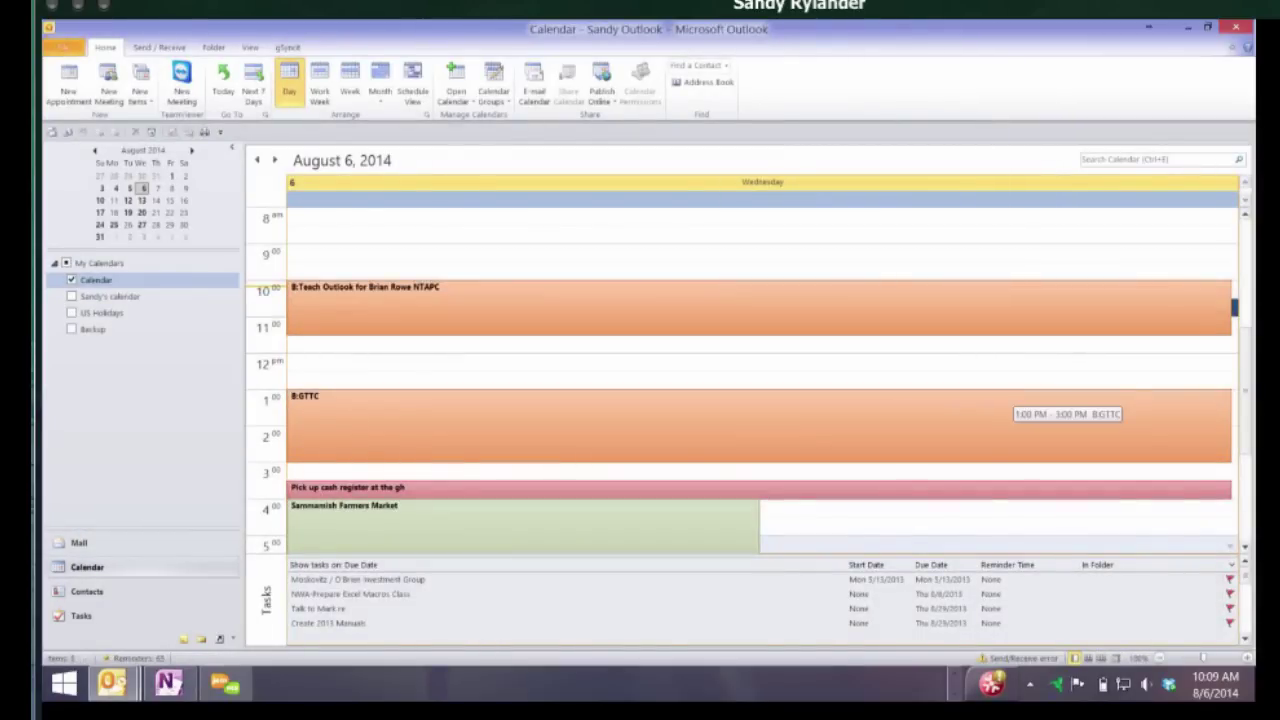
key("ctrl+1")
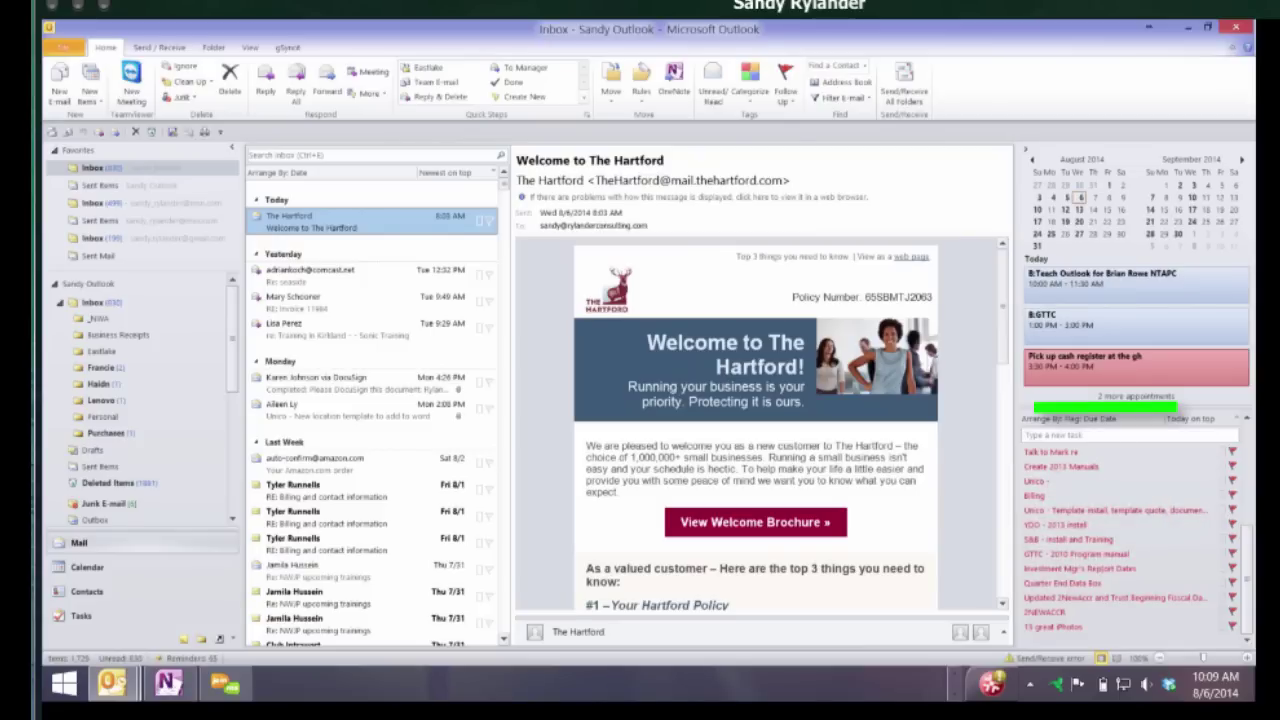
left_click_drag(1199, 412, 1199, 510)
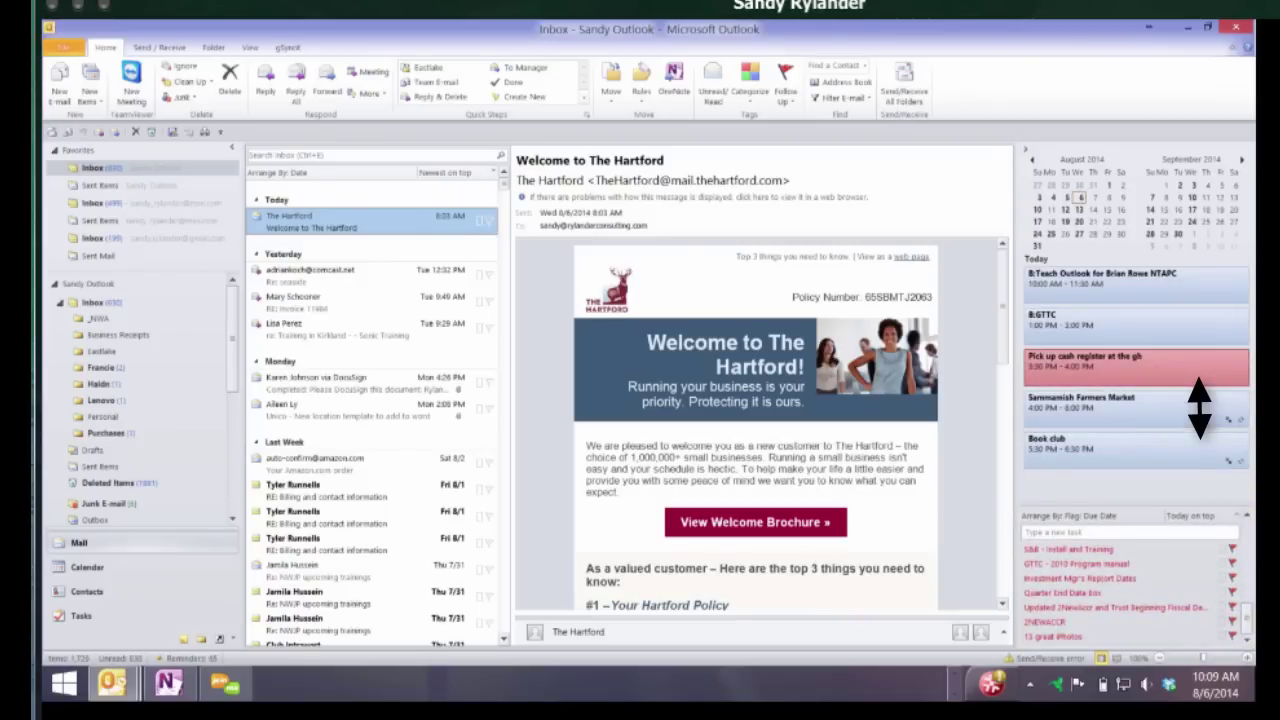
mouse_move(1199, 408)
left_mouse_down()
mouse_move(1200, 420)
mouse_move(1199, 407)
left_mouse_up()
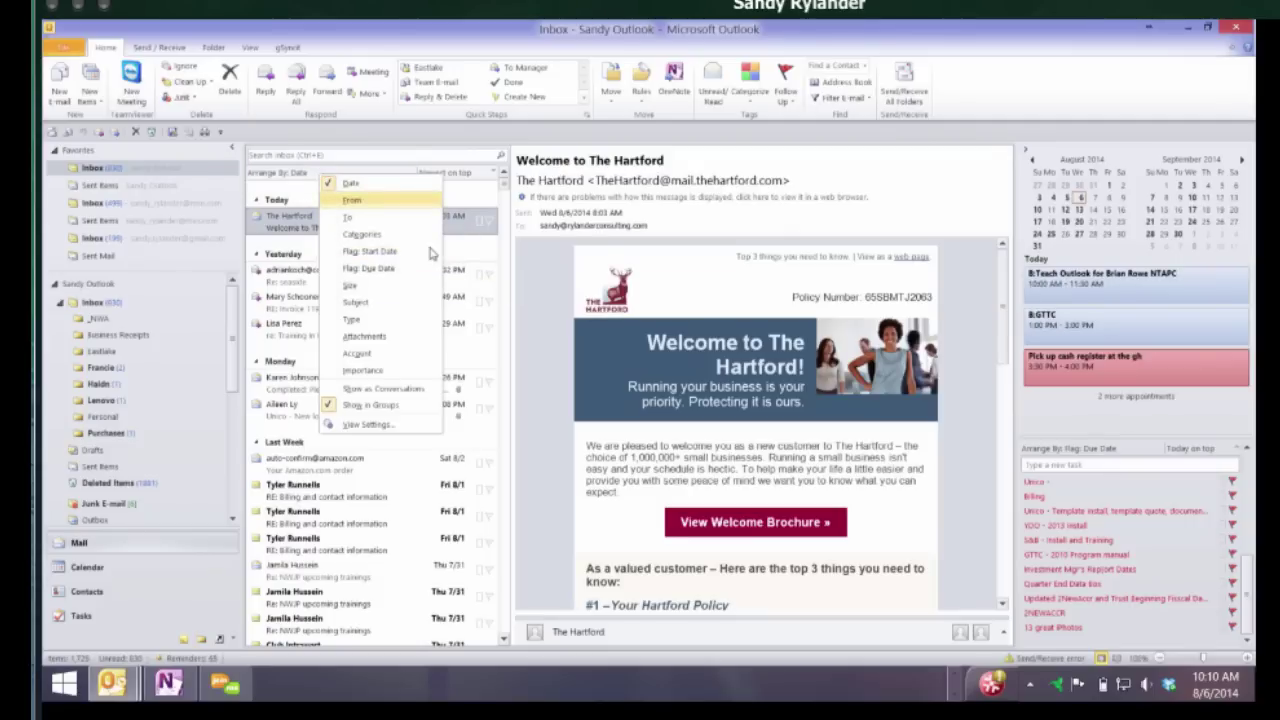
Arrange the inbox messages by From and browse the resulting sender groups
left_click(355, 200)
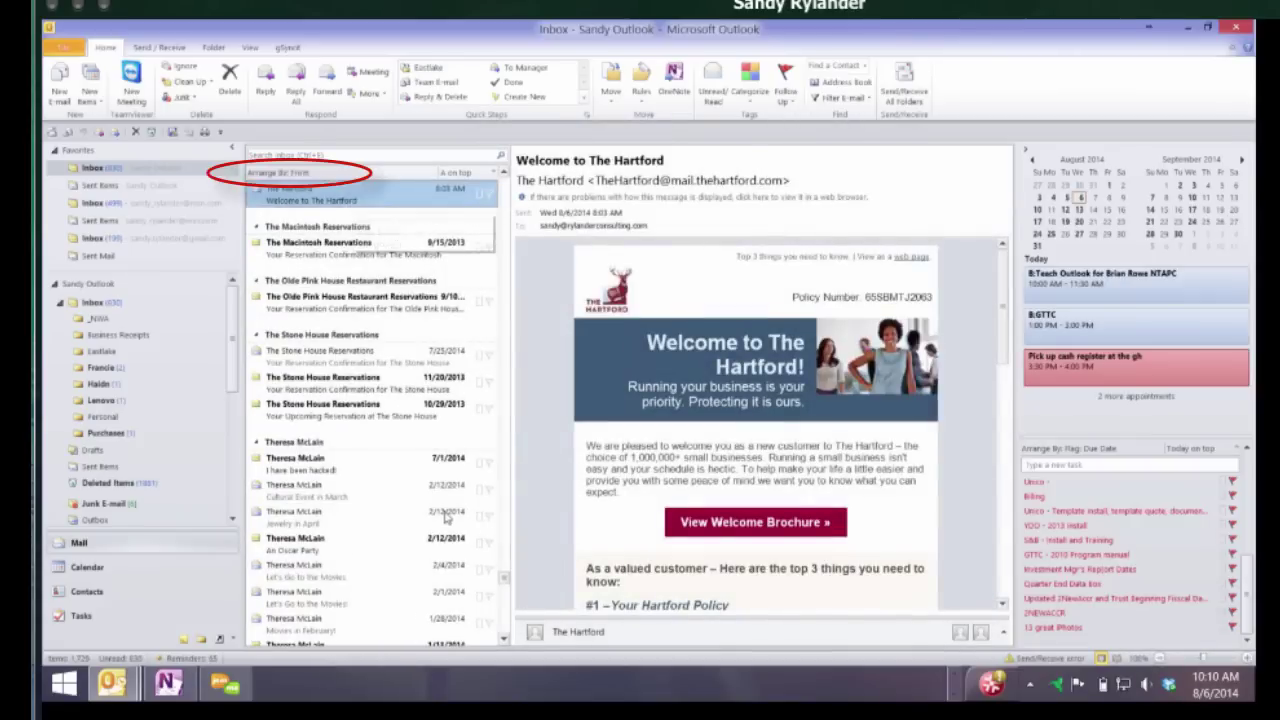
scroll(447, 517, "down", 10)
scroll(447, 515, "down", 10)
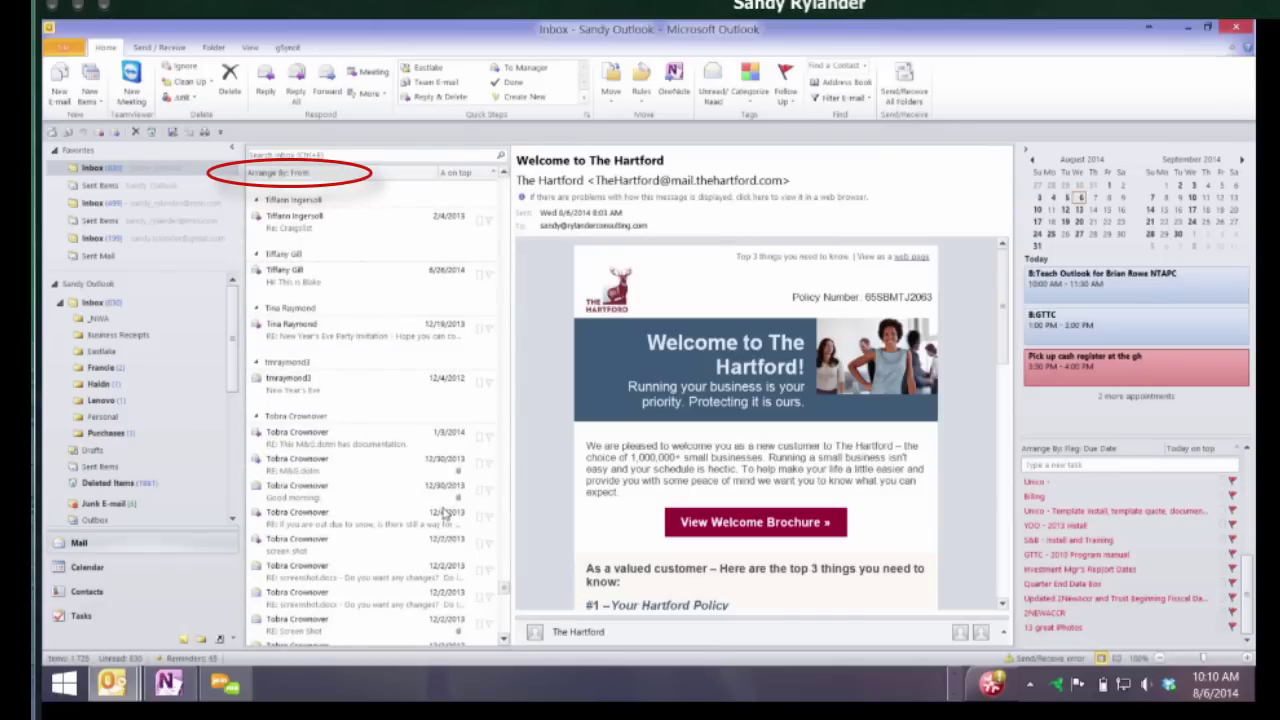
scroll(447, 514, "up", 10)
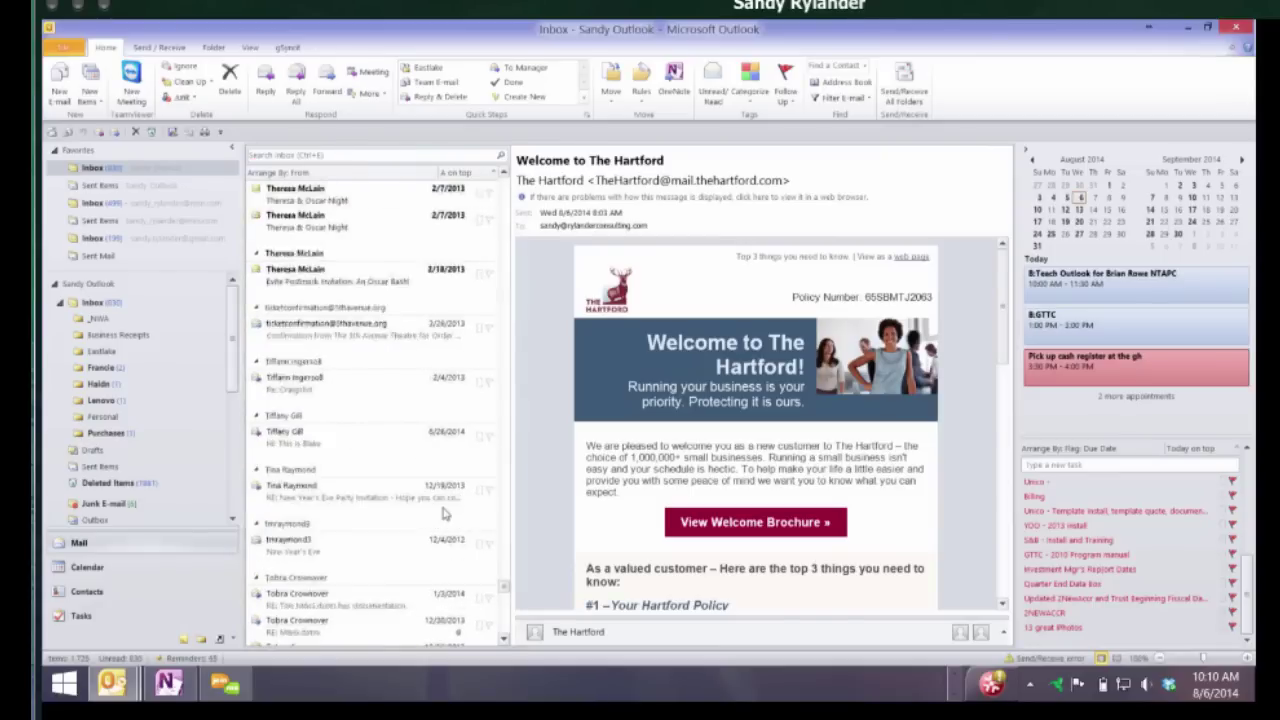
scroll(444, 512, "up", 3)
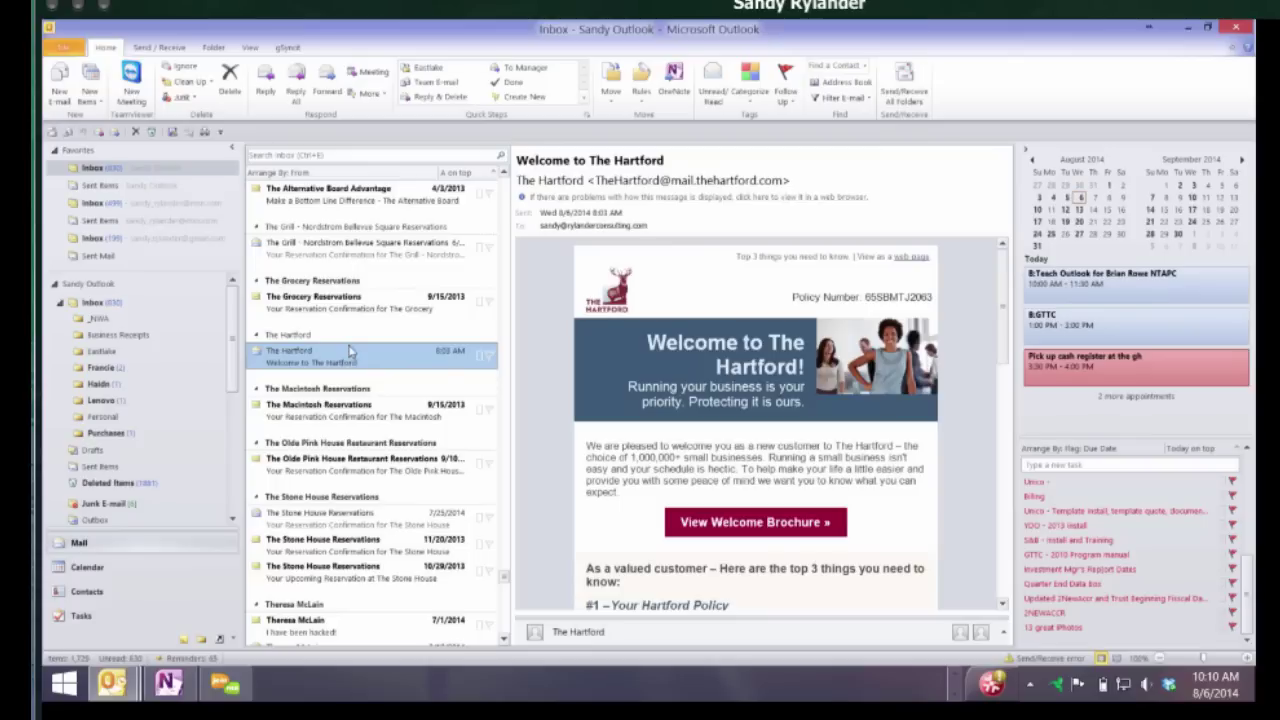
scroll(352, 335, "up", 5)
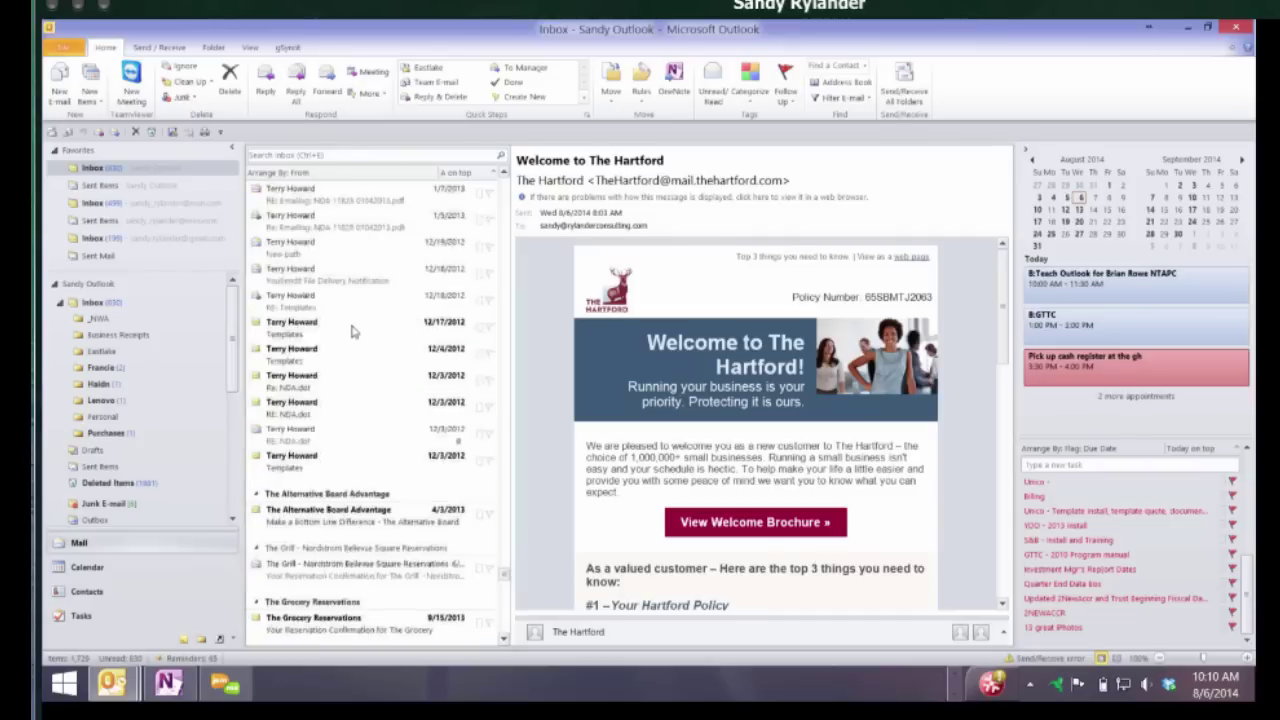
scroll(420, 428, "up", 4)
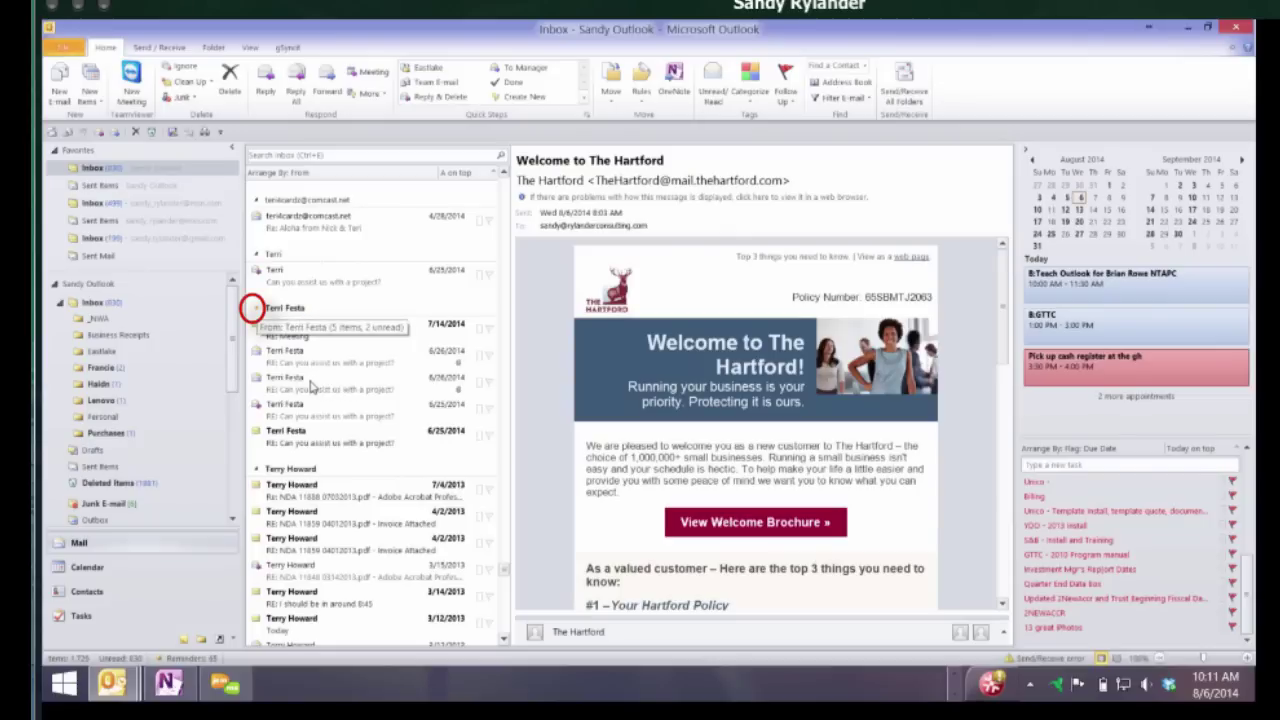
Collapse and re-expand one sender's group, and collapse all groups in the inbox
left_click(255, 308)
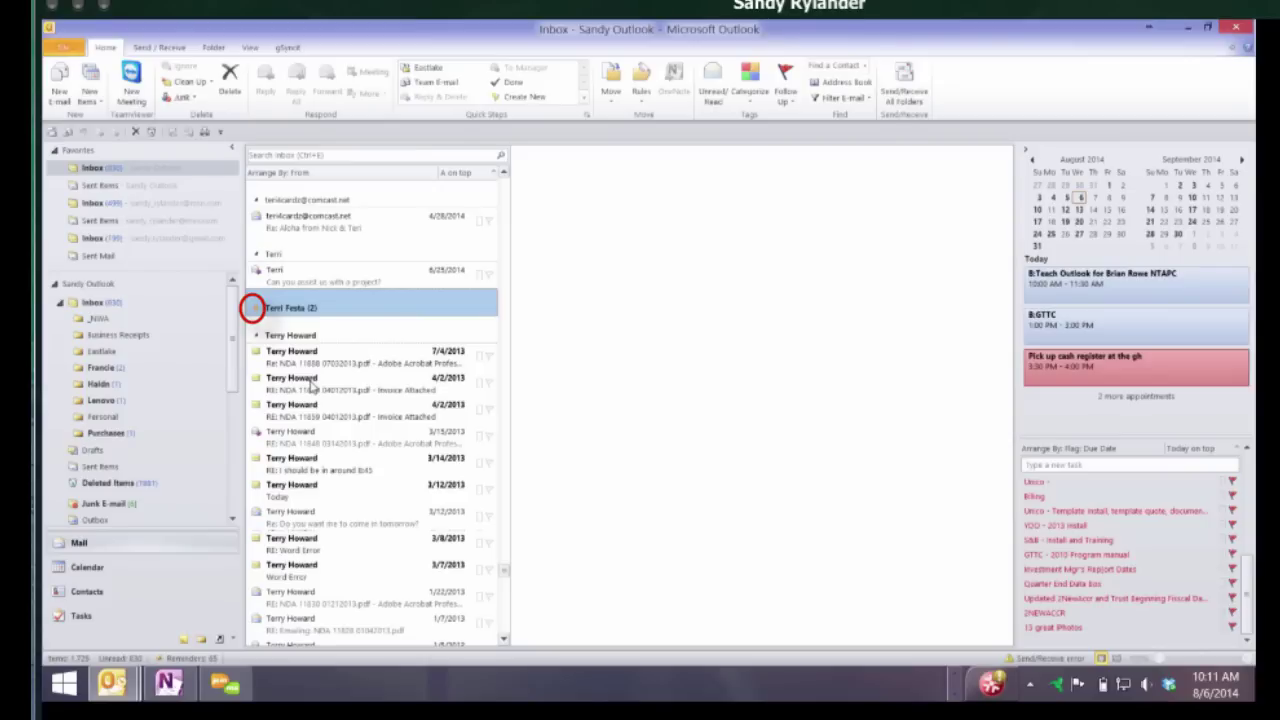
key("Right")
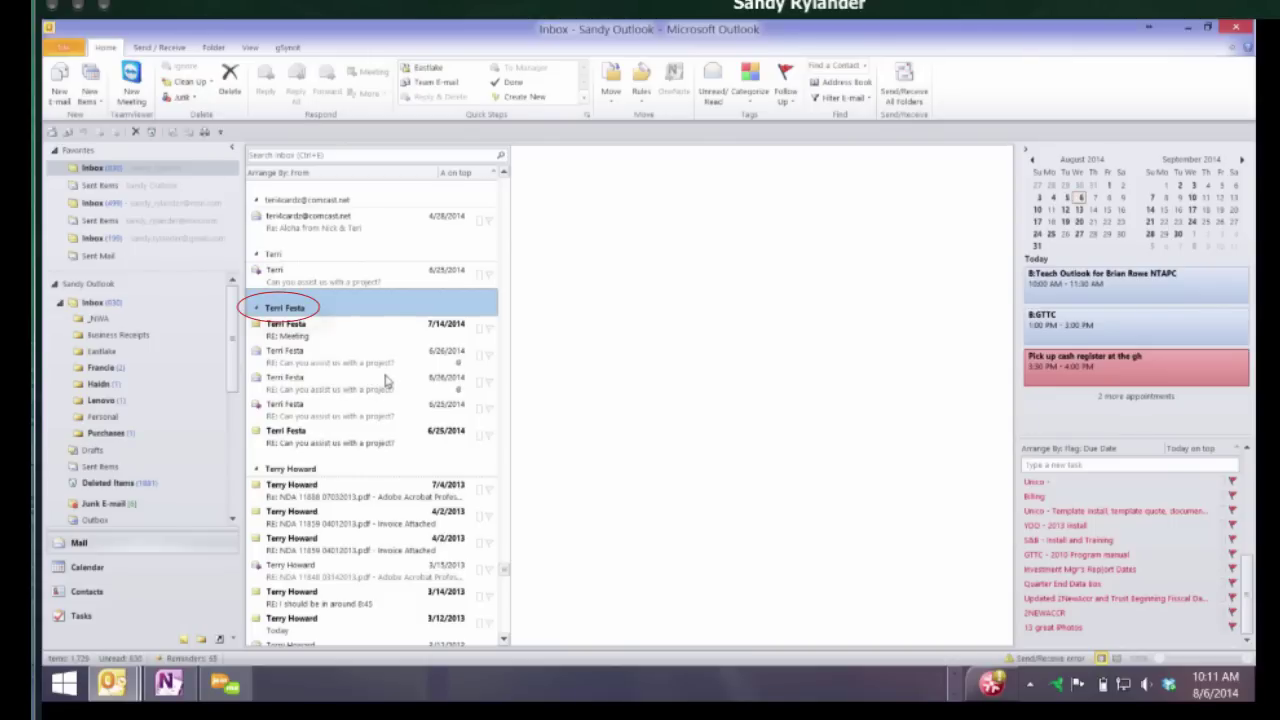
key("shift+F10")
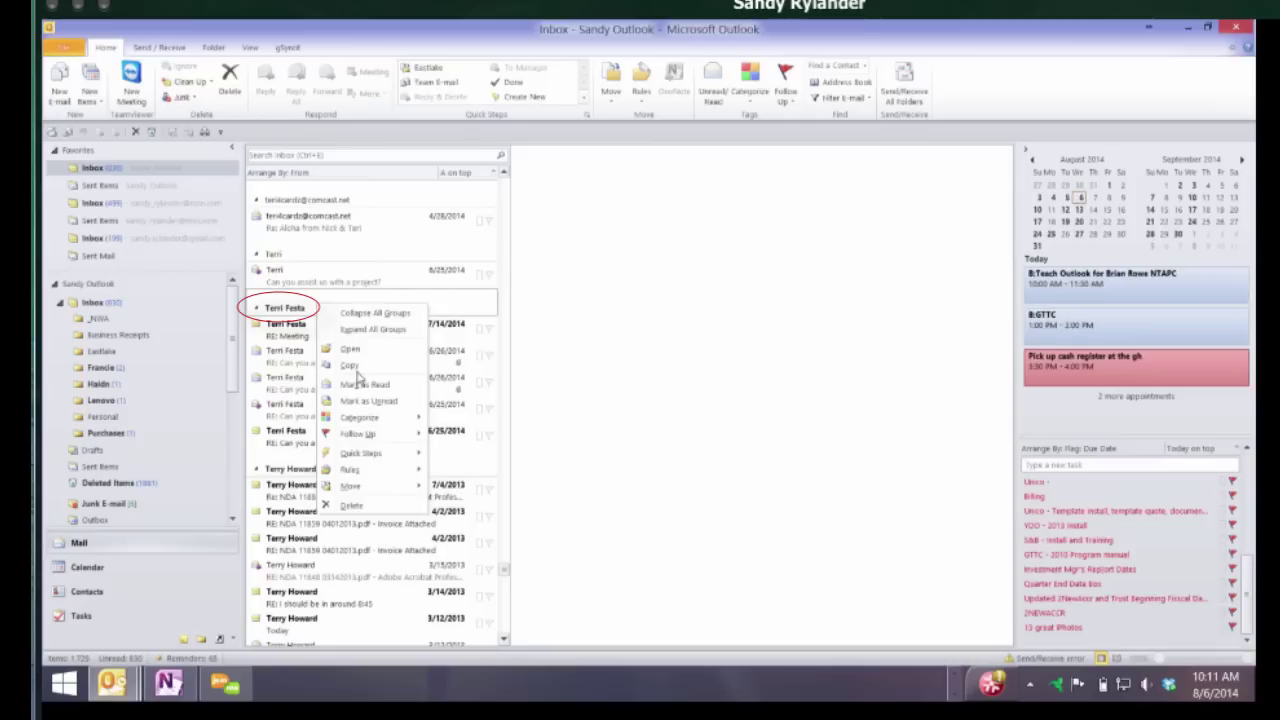
key("Down")
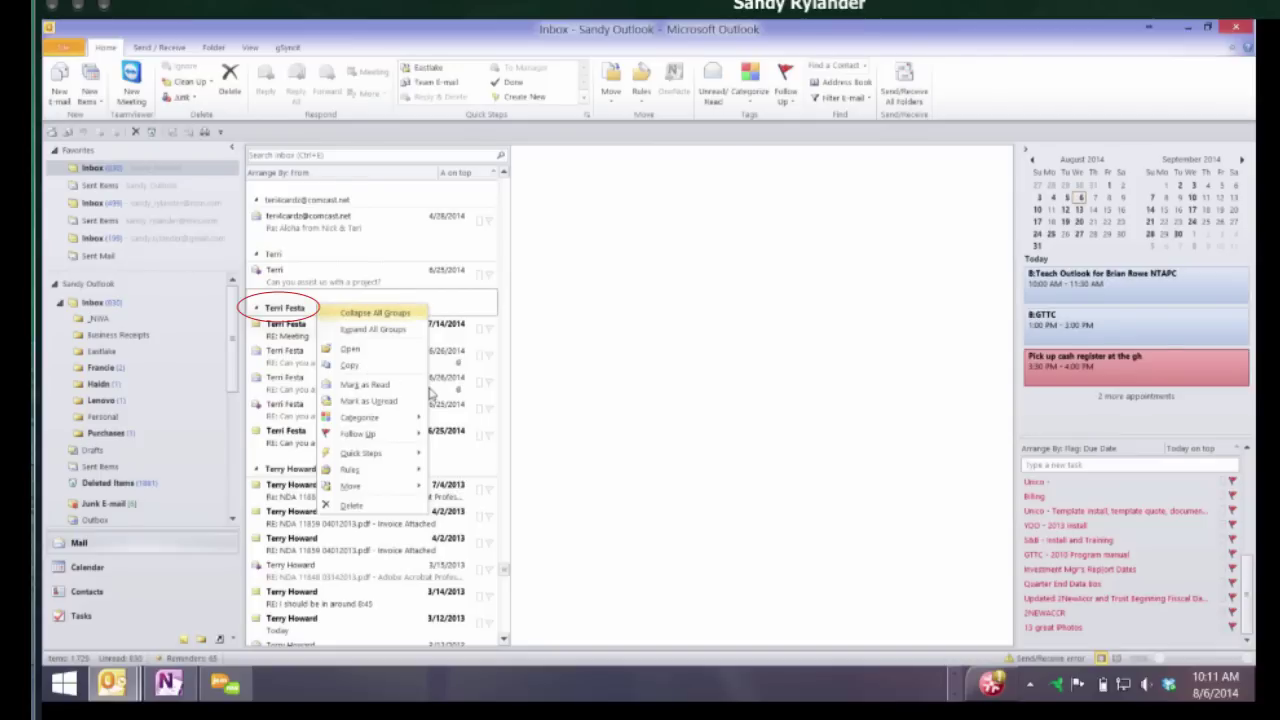
key("Return")
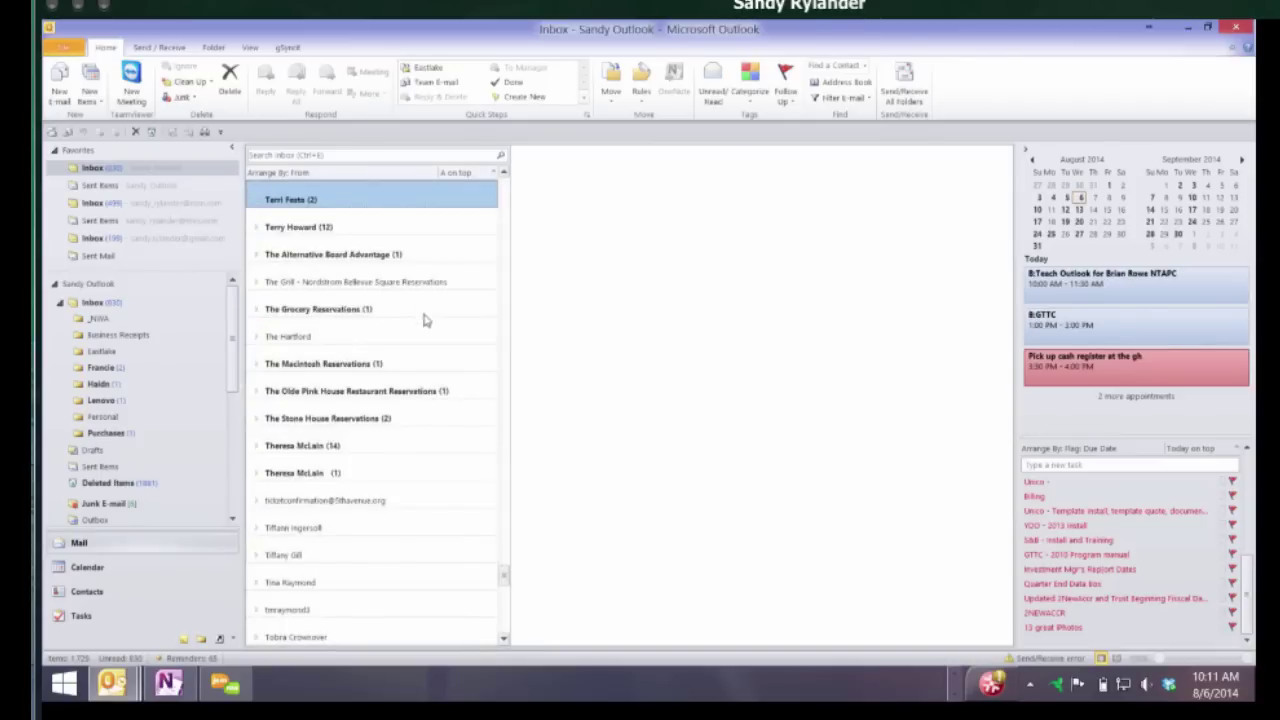
Browse the collapsed sender groups up to the start, jump to the first sender beginning with "su", and view that group's messages
scroll(444, 390, "up", 7)
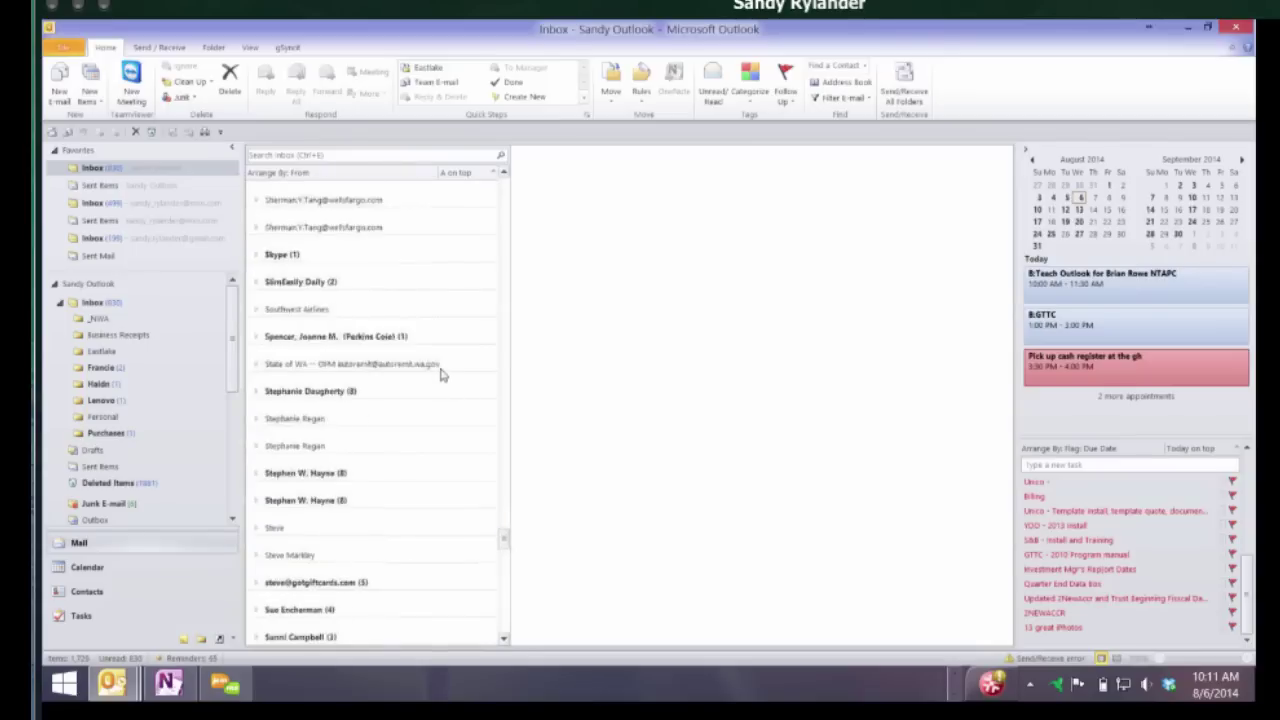
scroll(444, 375, "up", 6)
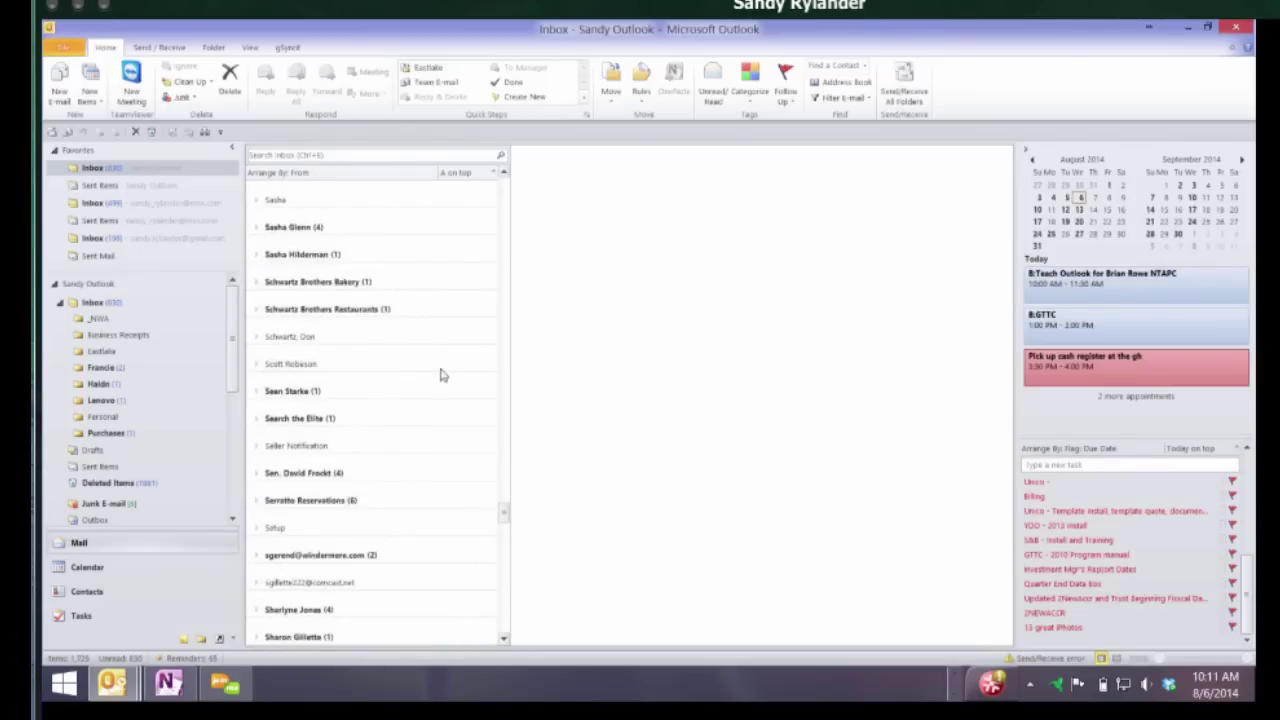
scroll(443, 373, "up", 1)
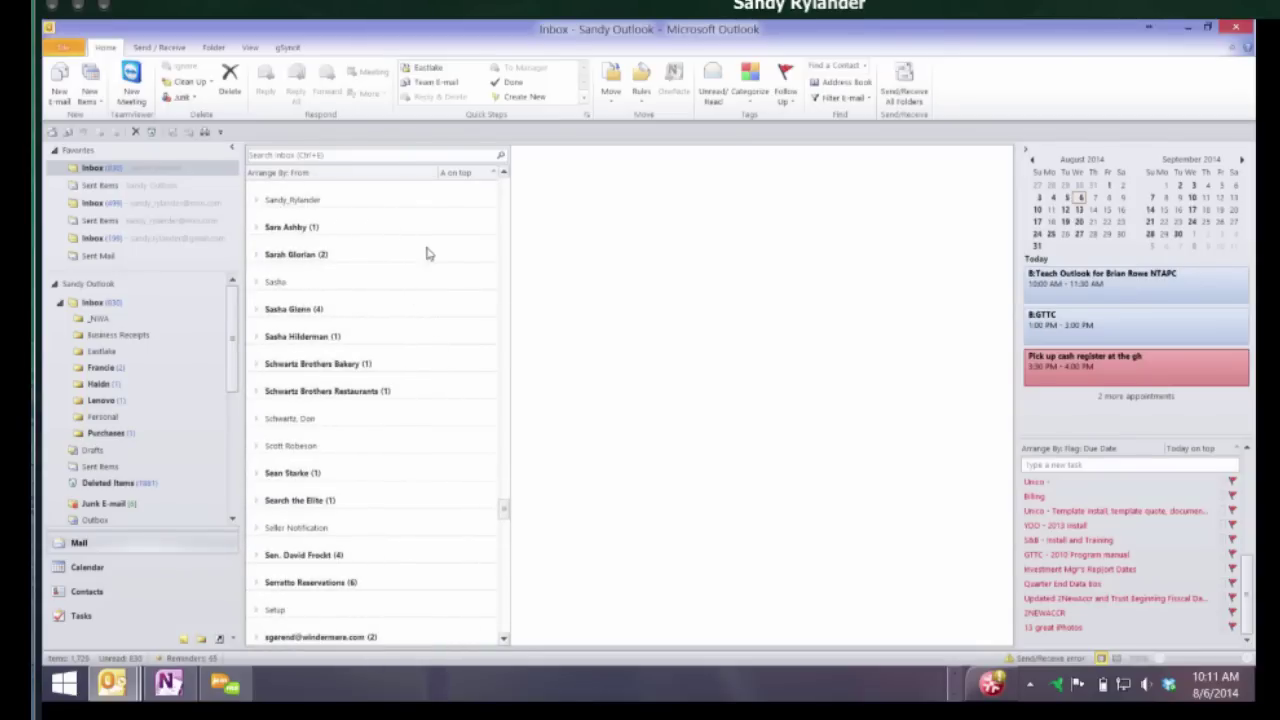
scroll(712, 580, "up", 2)
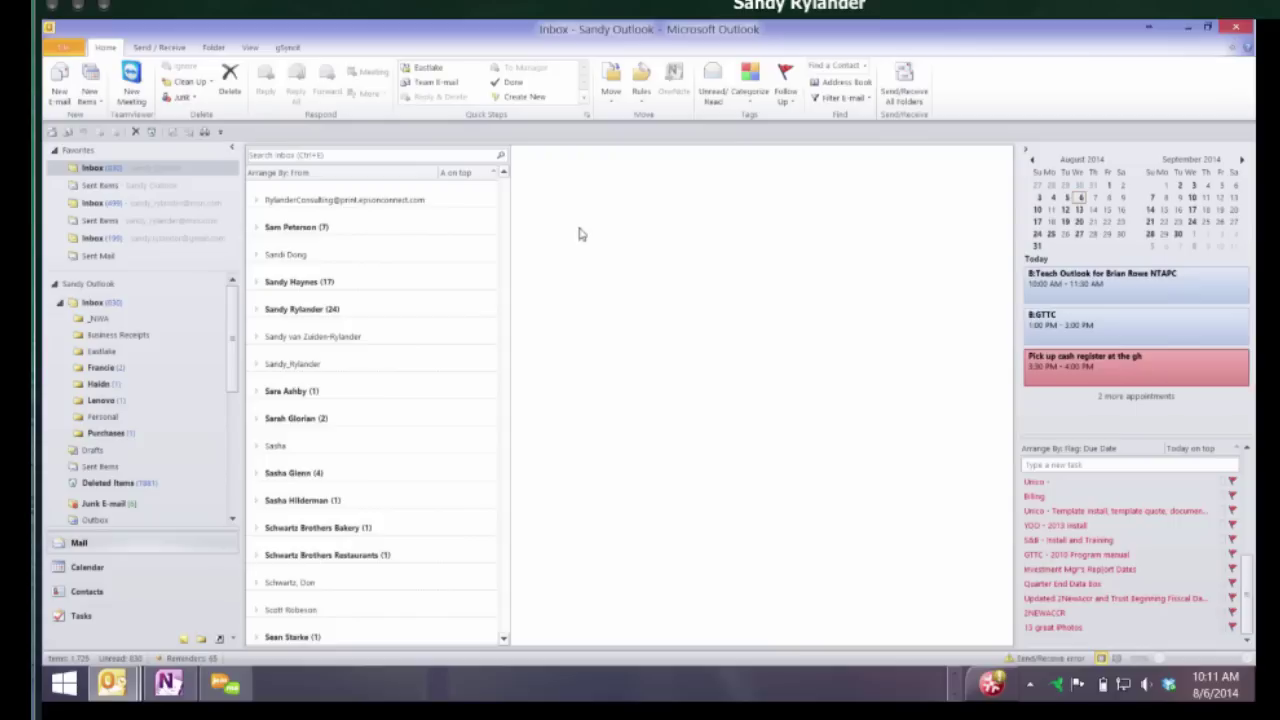
scroll(479, 241, "up", 15)
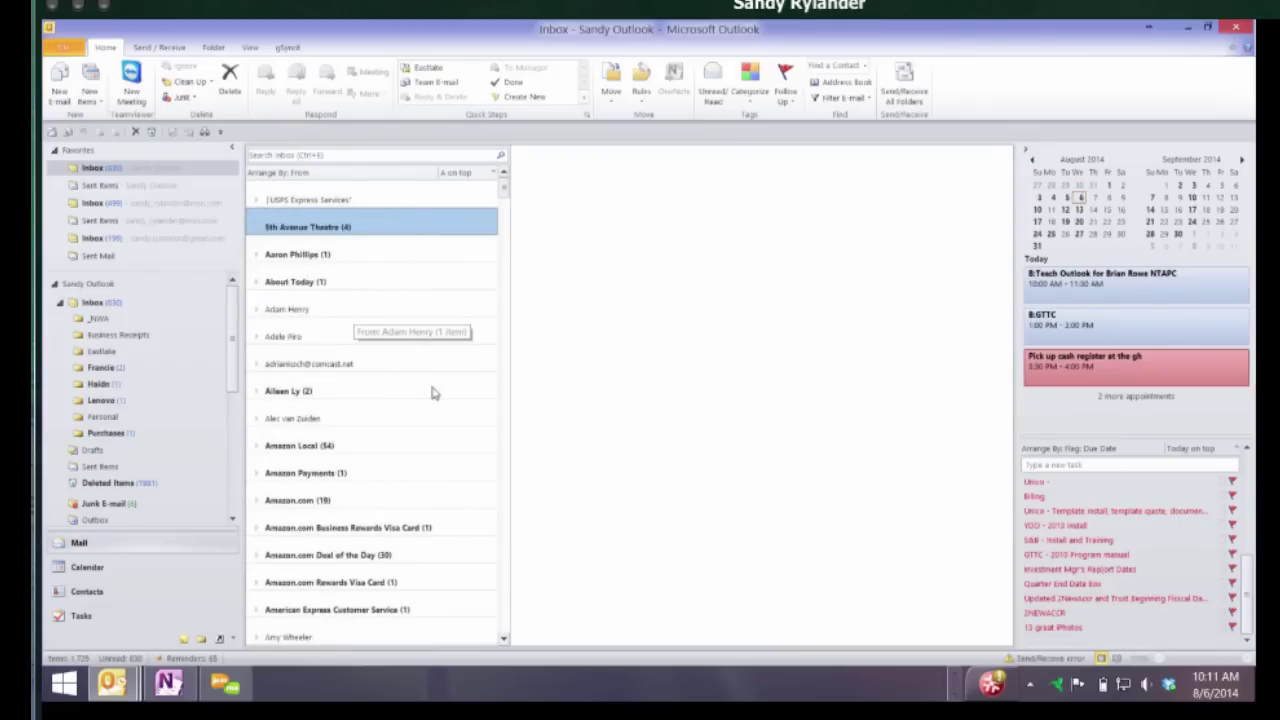
key("s")
key("u")
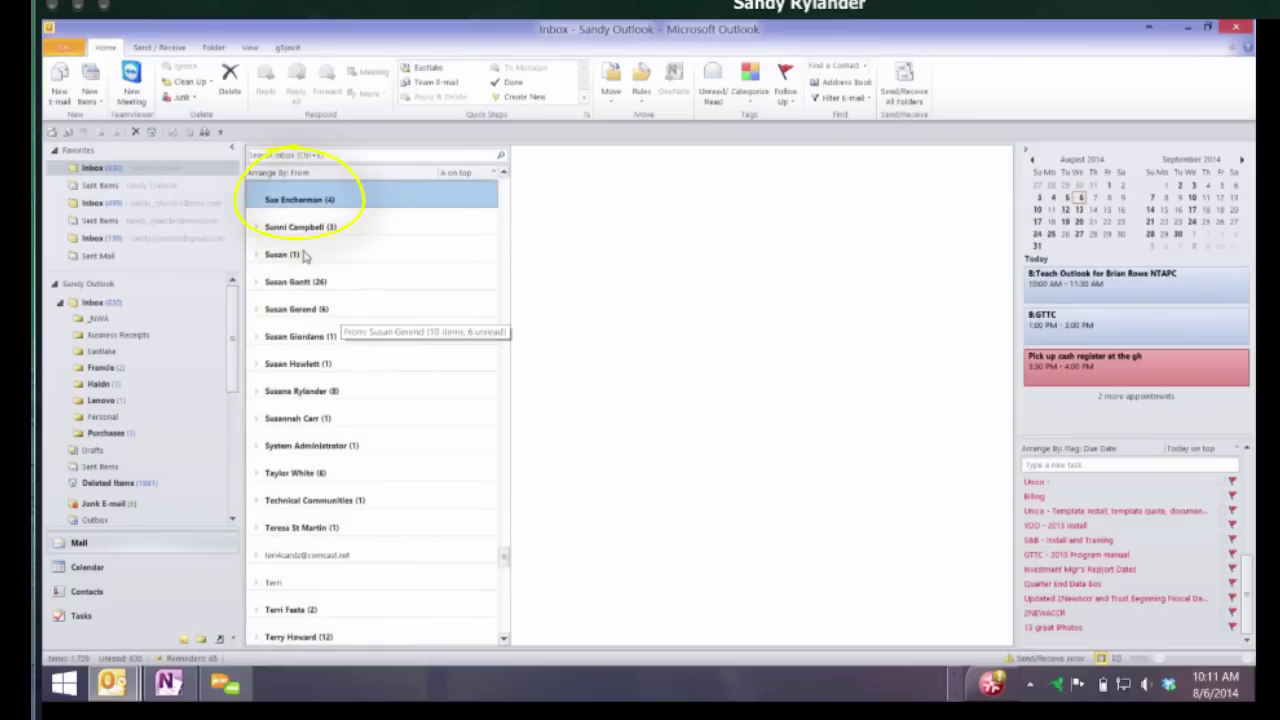
key("Right")
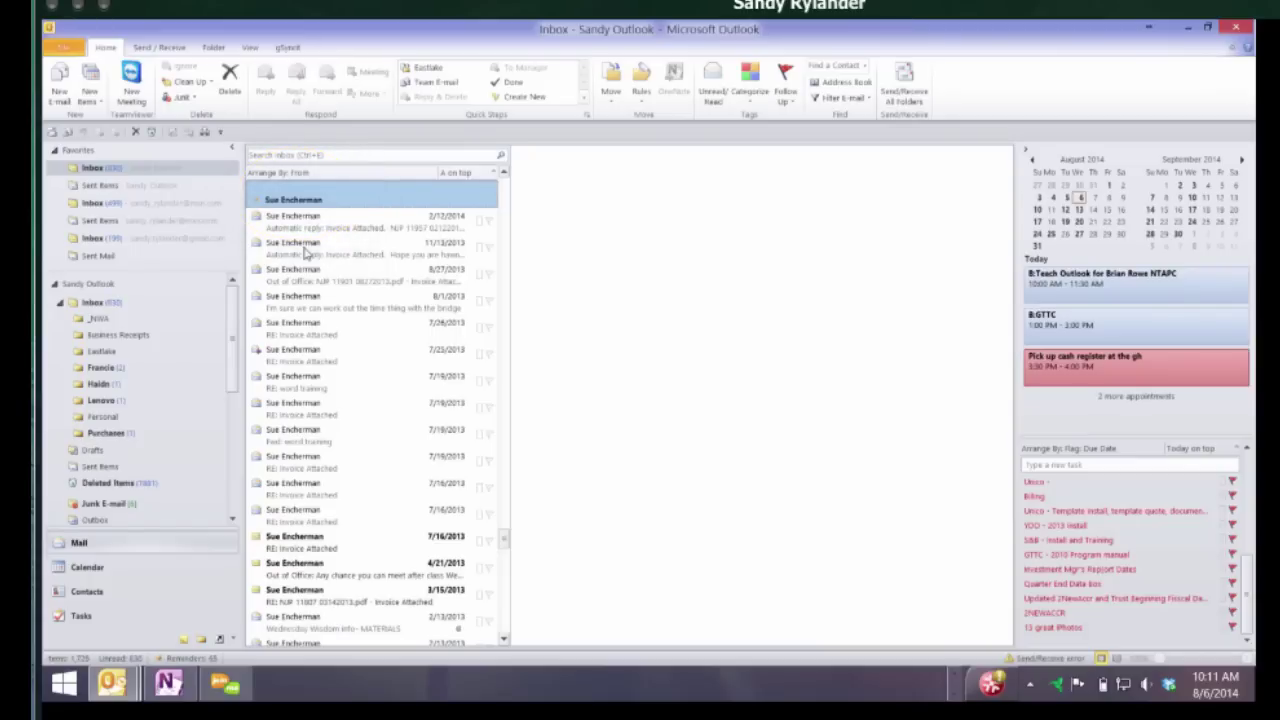
key("Left")
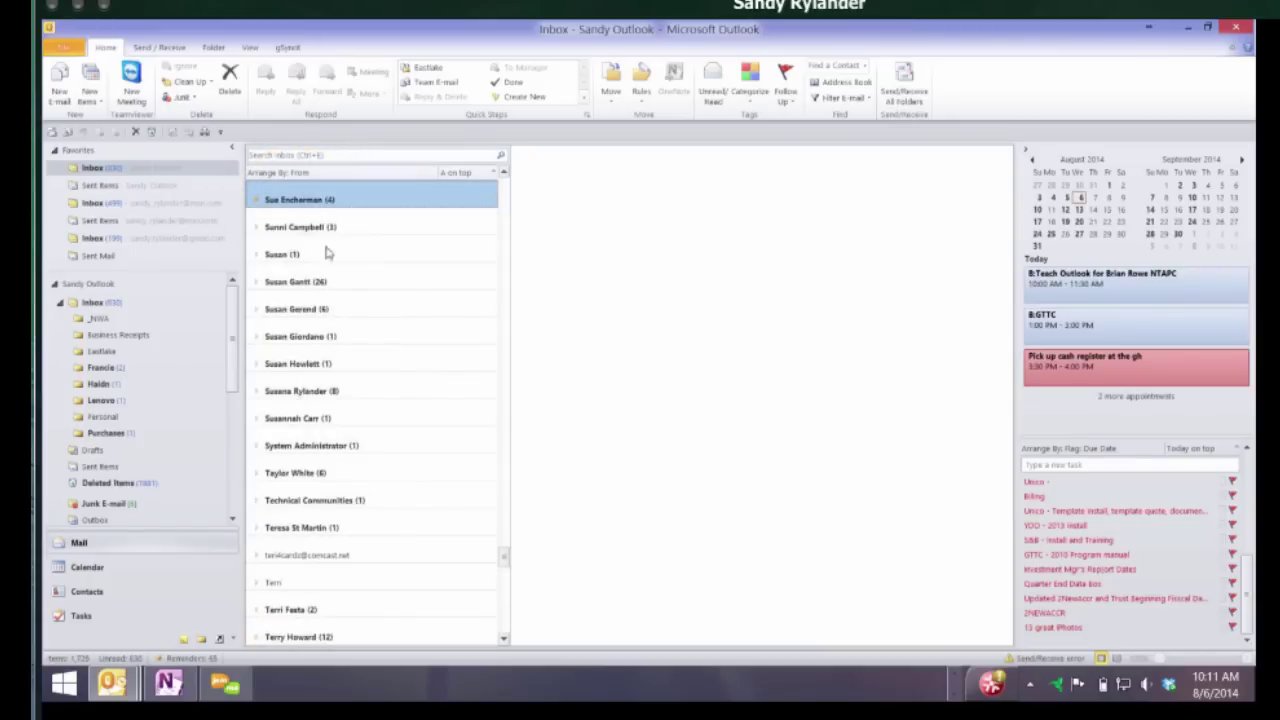
Arrange the inbox by Date and collapse all of its date groups
left_click(326, 172)
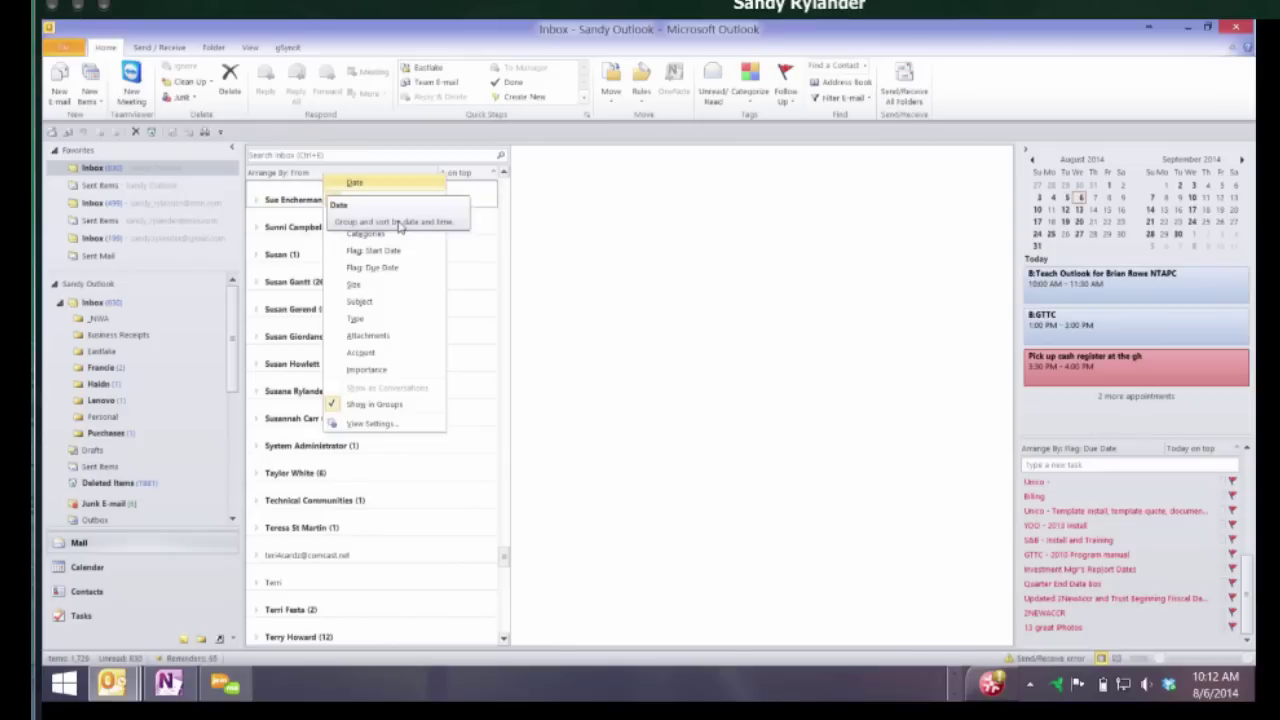
key("Return")
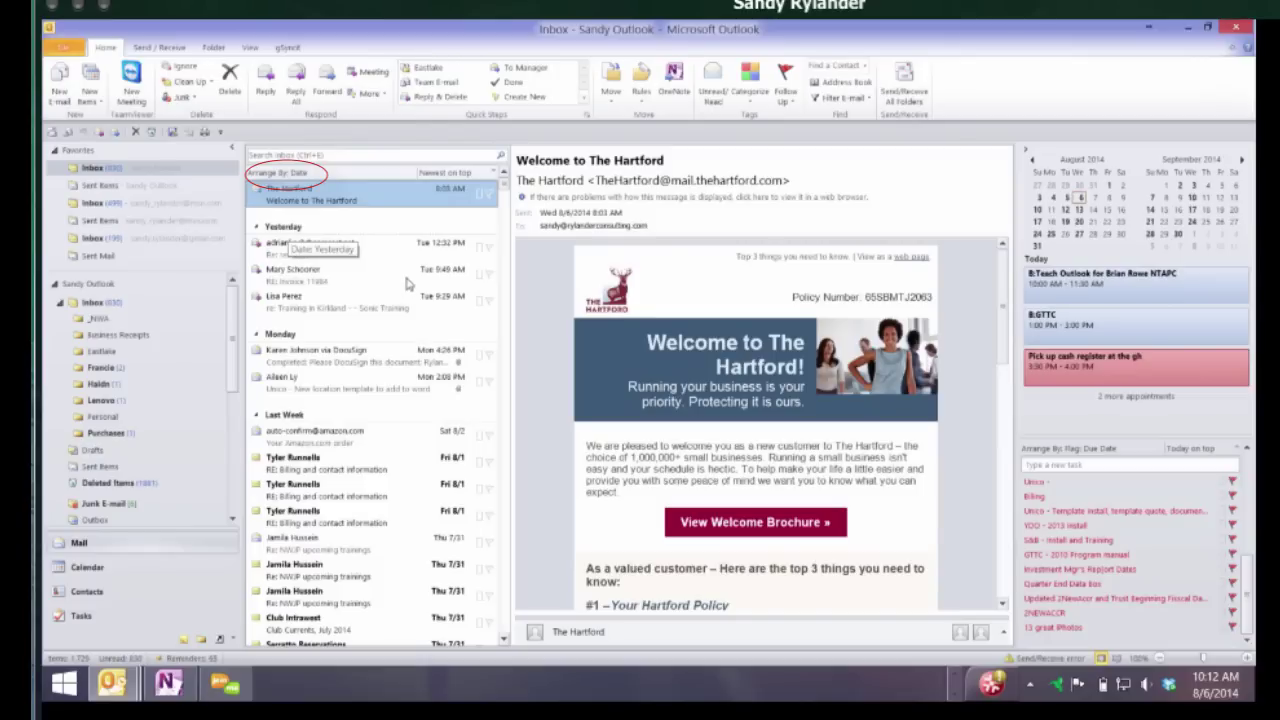
key("Down")
key("shift+F10")
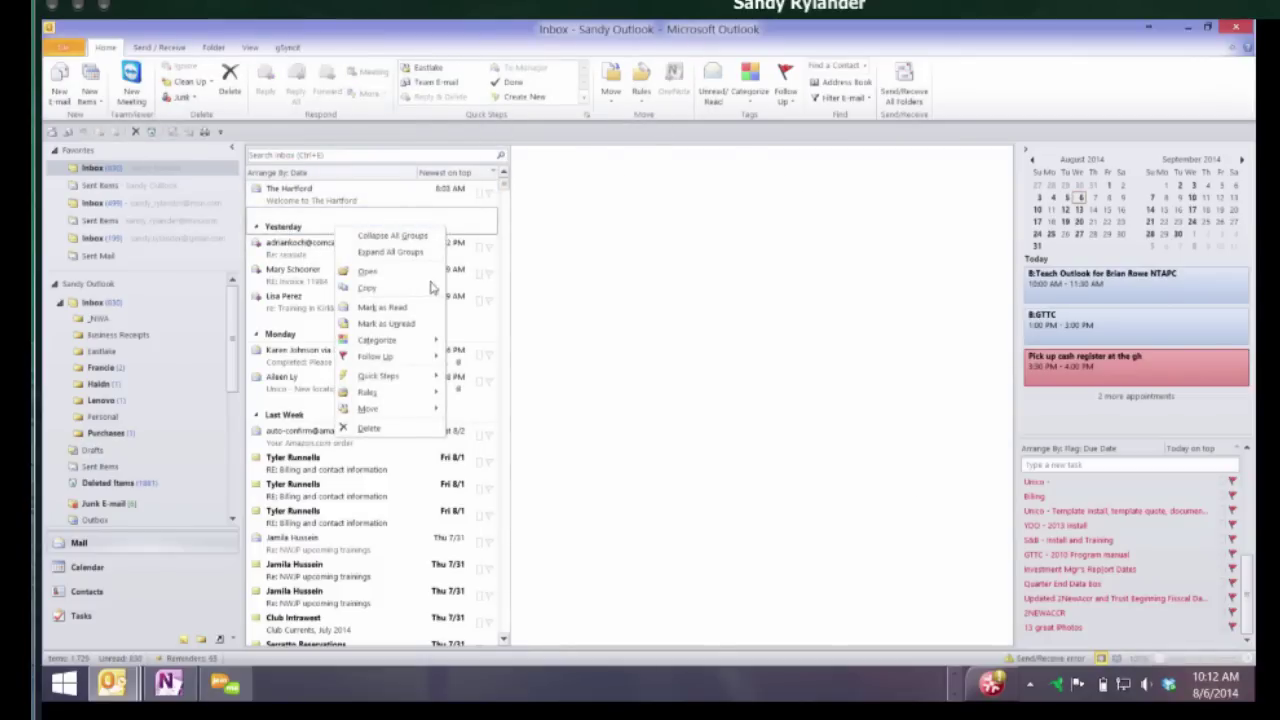
key("Return")
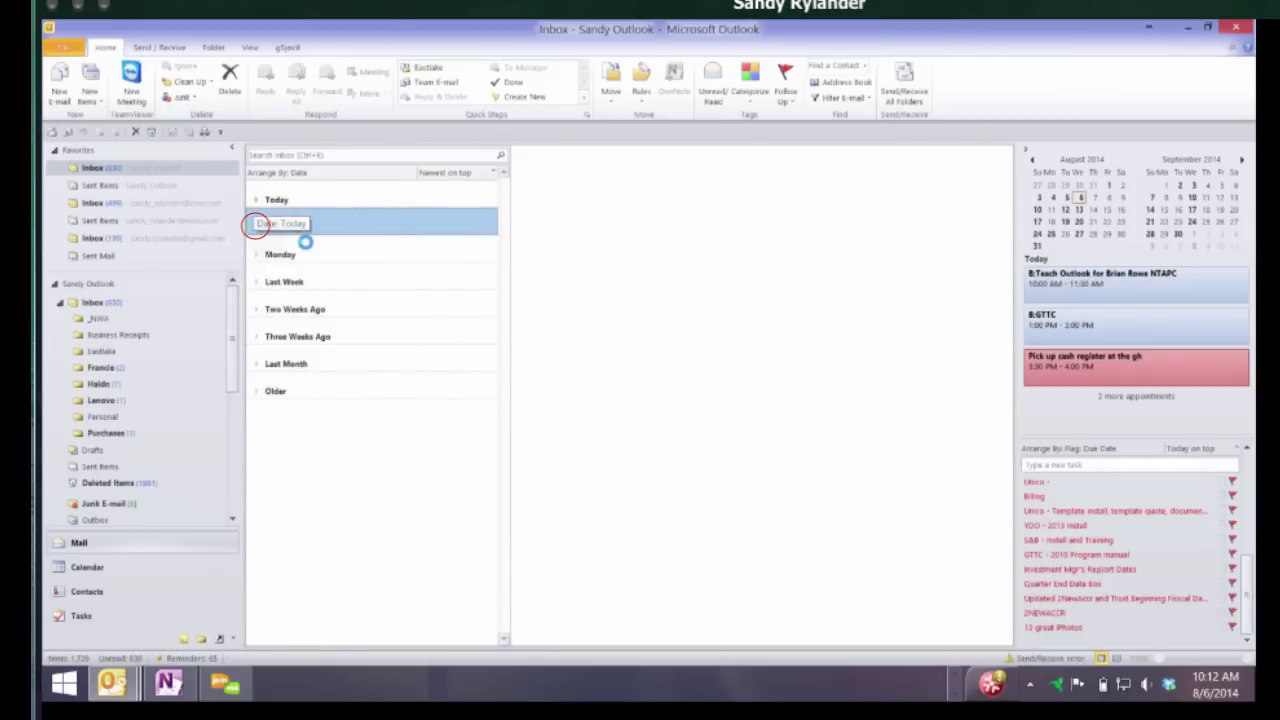
Expand and collapse the Today group and the Yesterday group in turn
key("Up")
key("Right")
key("Left")
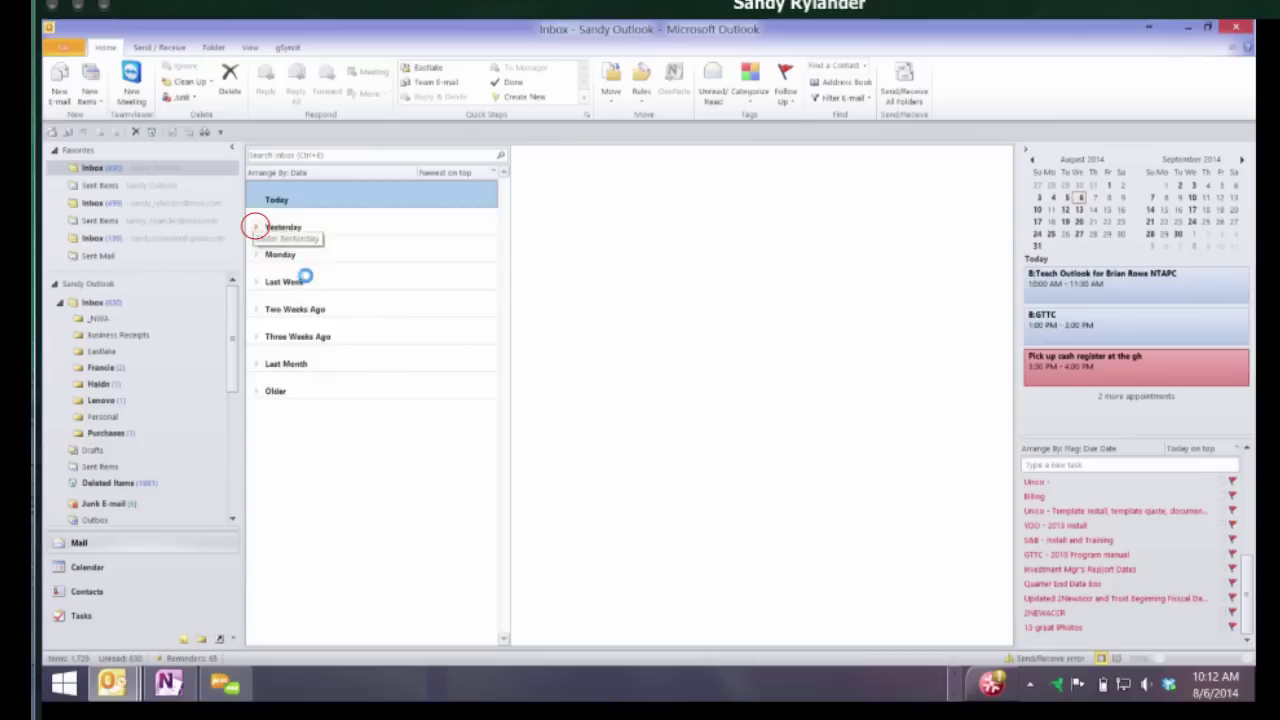
key("Down")
key("Right")
key("Left")
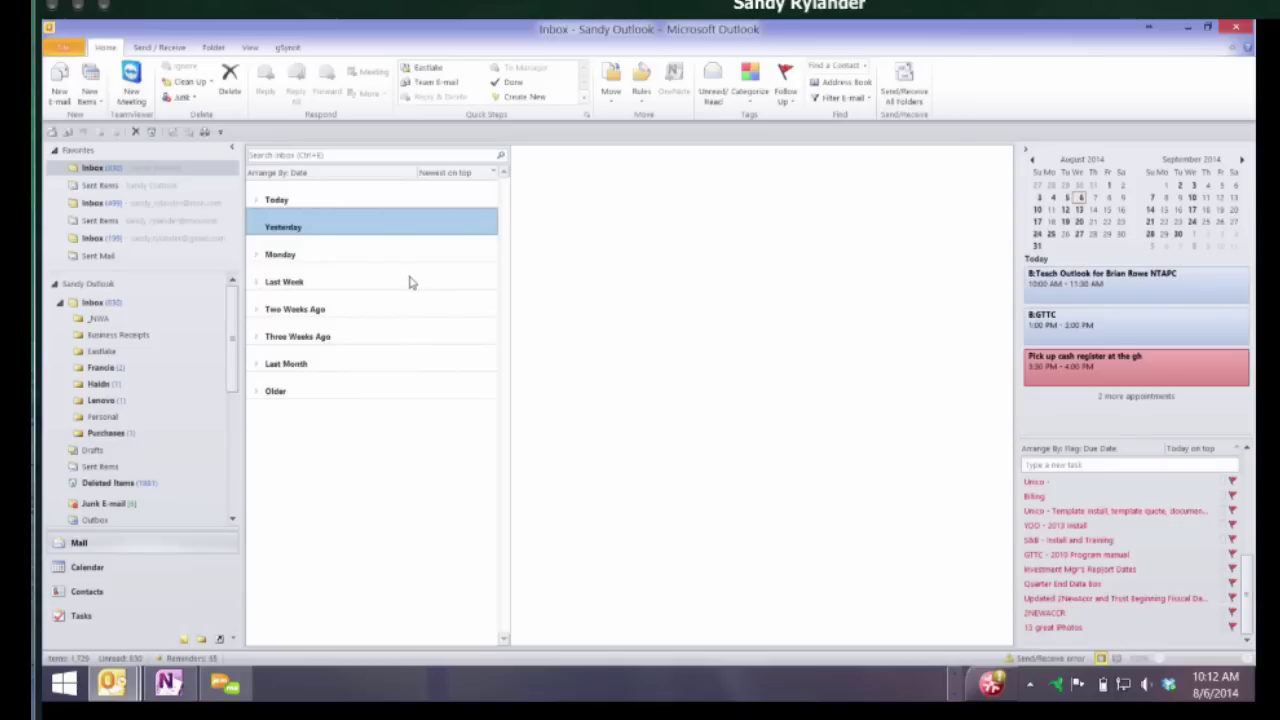
Expand all date groups in the inbox message list
key("shift+F10")
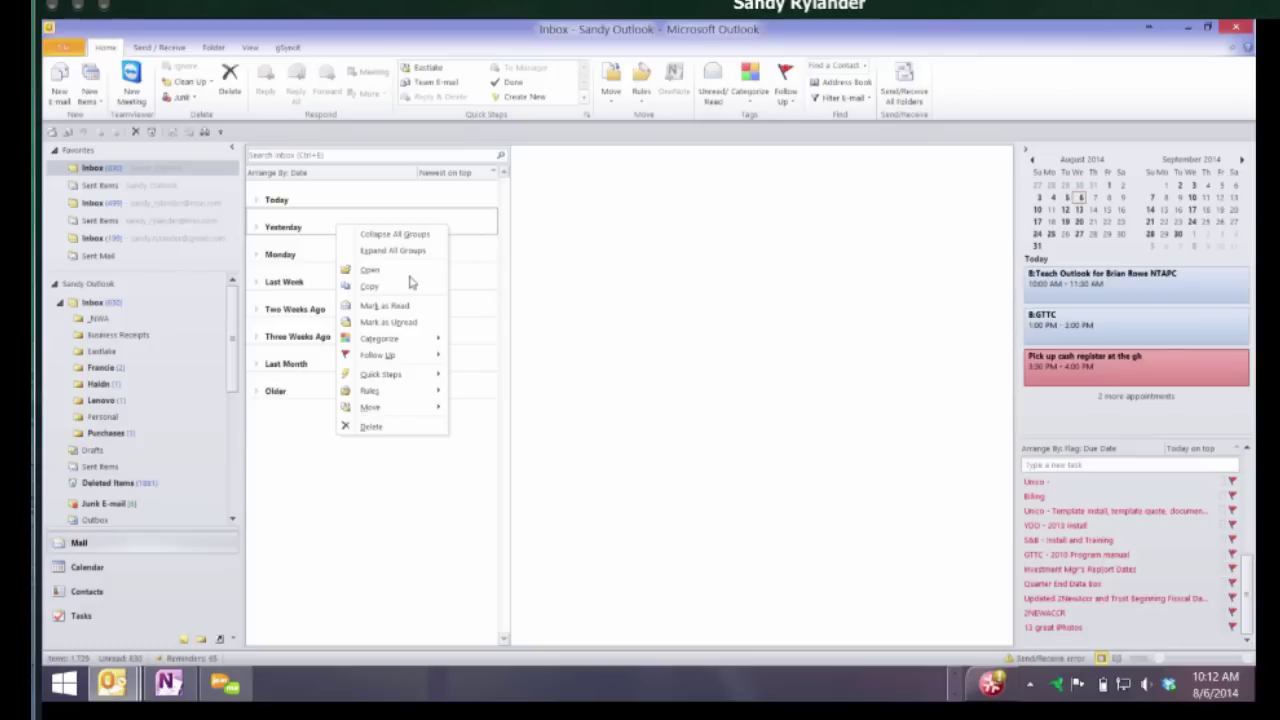
key("Down")
key("Down")
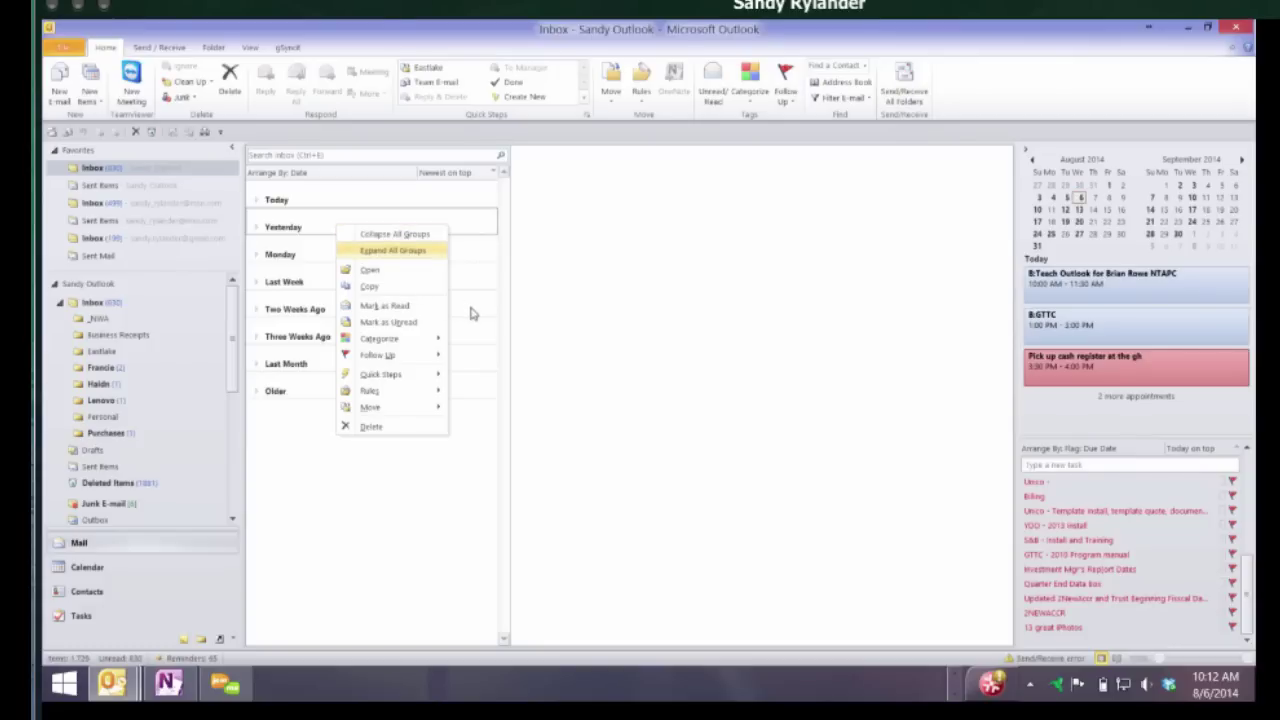
key("Return")
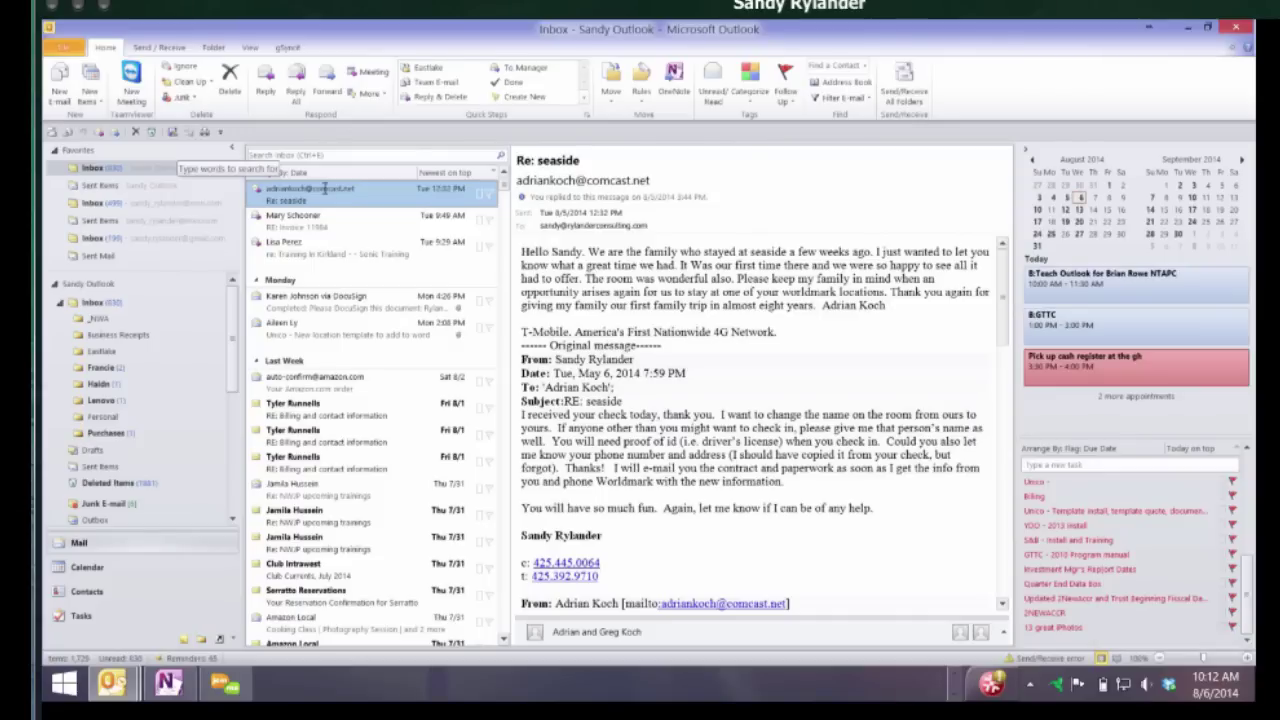
Search the inbox for messages containing a contact's first name
key("ctrl+e")
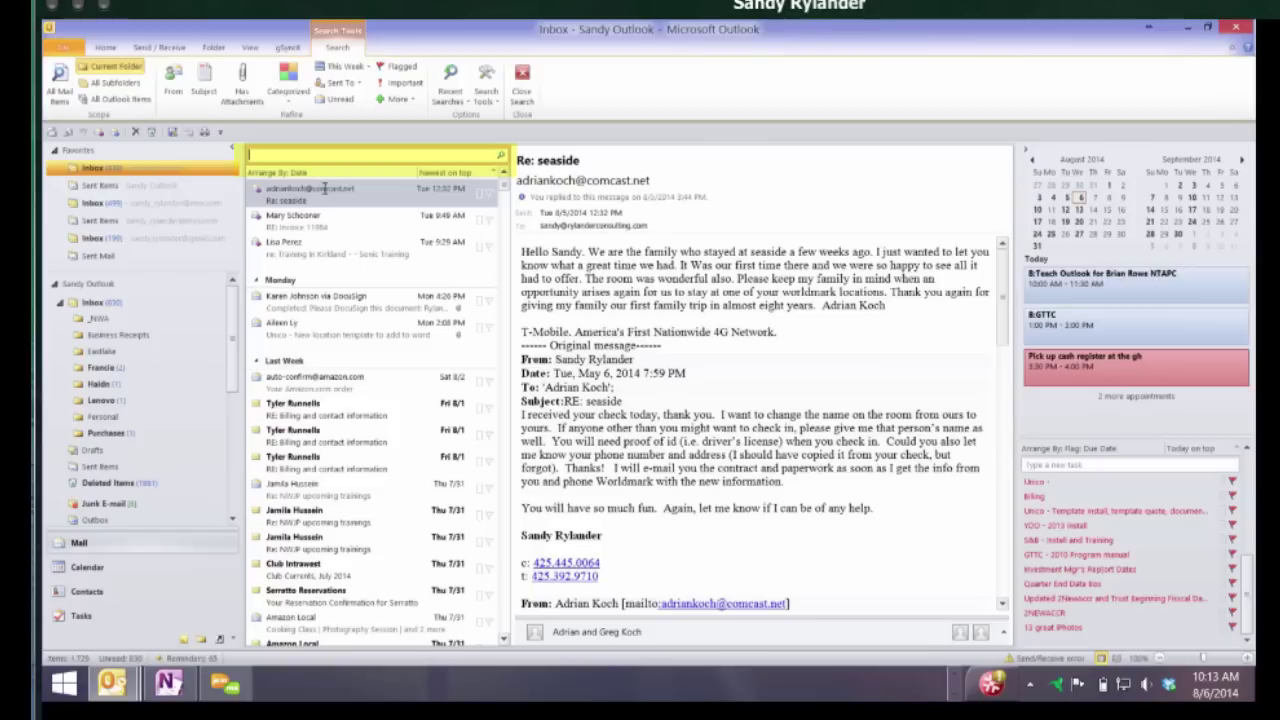
type("carol")
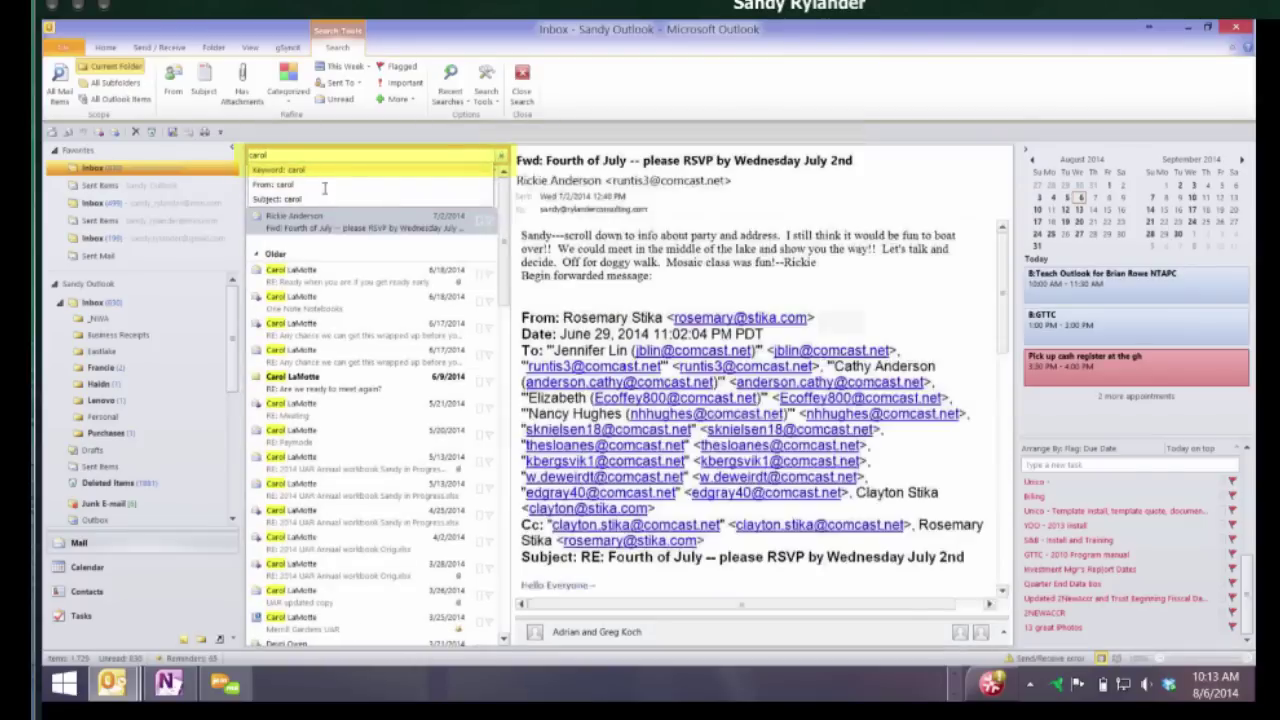
key("Return")
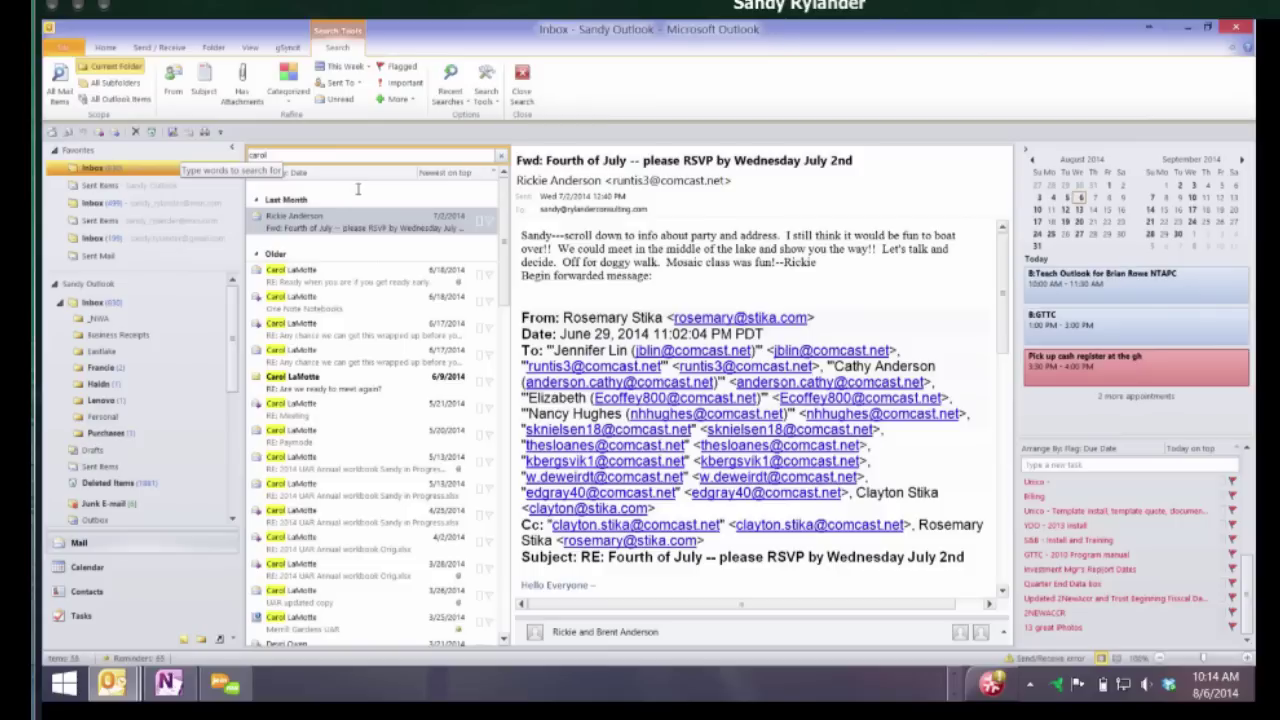
Replace the keyword search with a search by the sender's first name, limited to messages with attachments
key("ctrl+e")
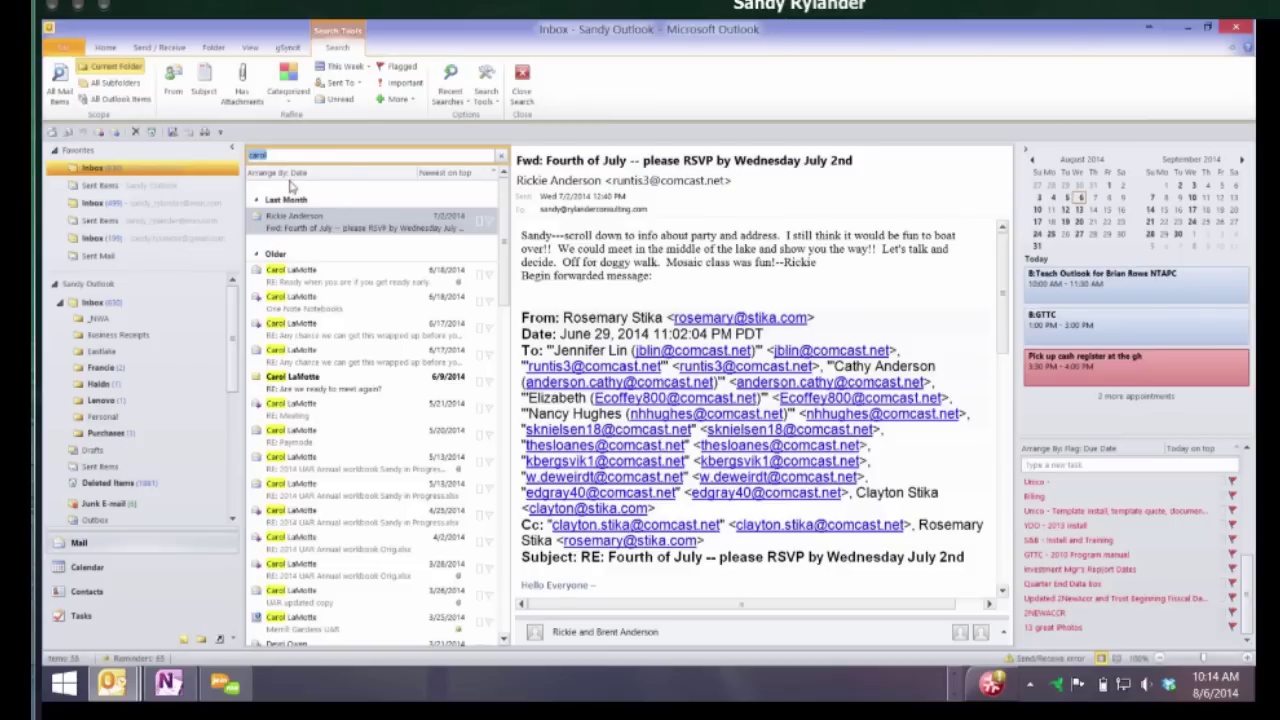
key("BackSpace")
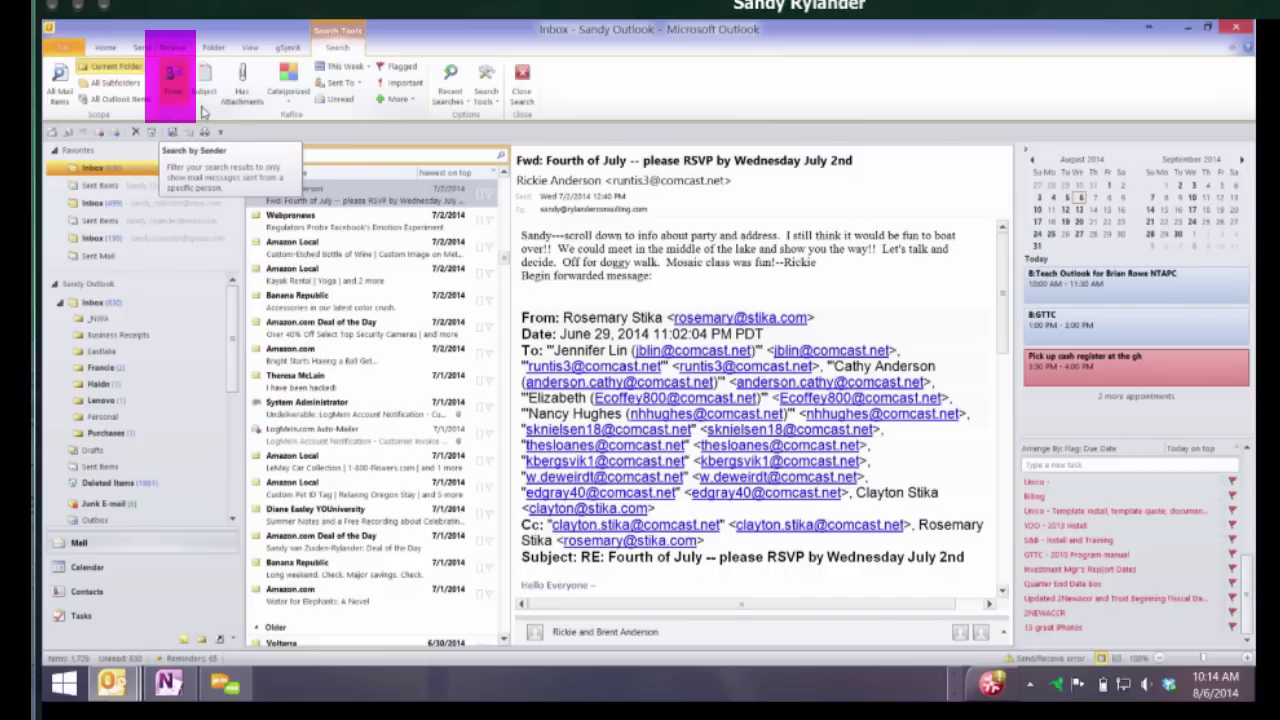
left_click(203, 113)
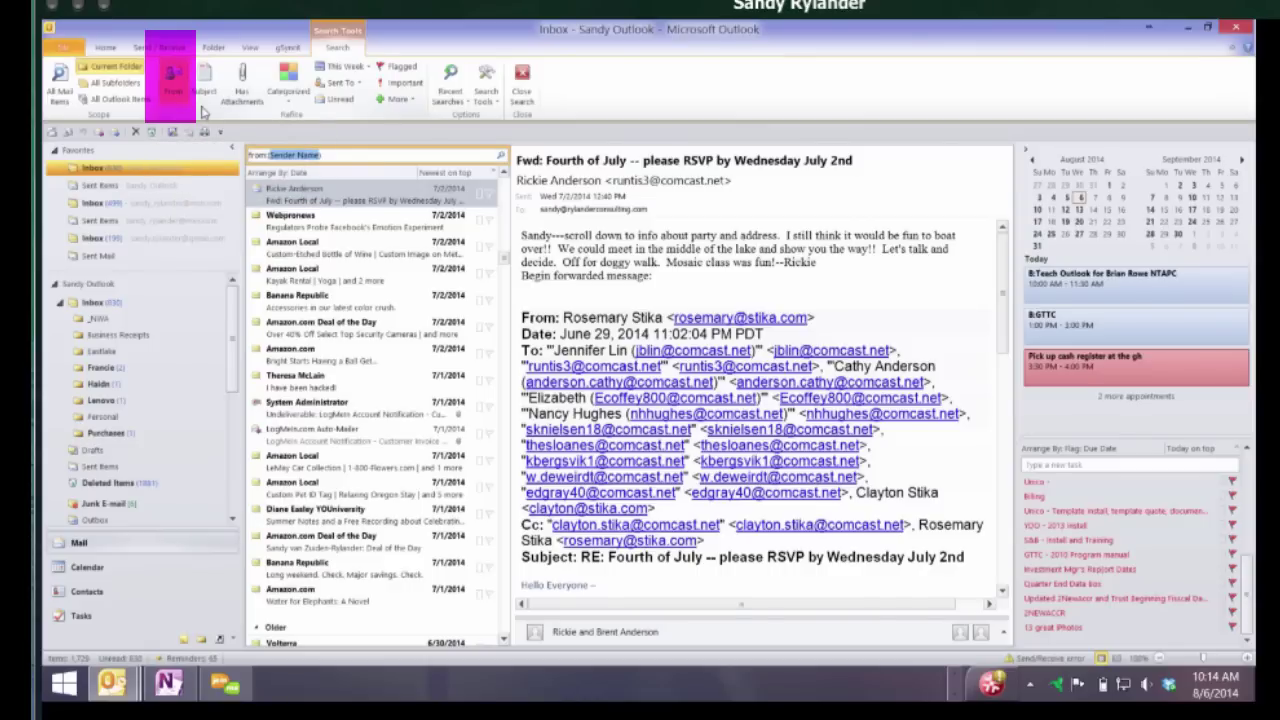
type("carol")
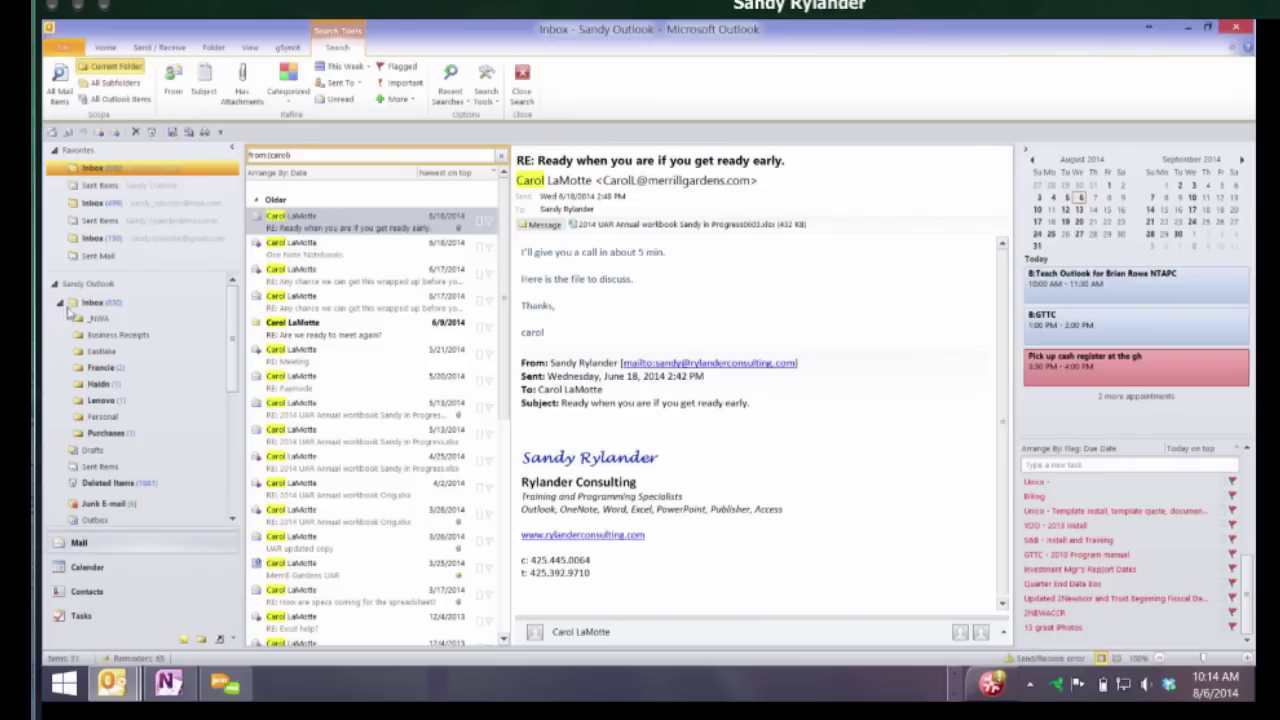
left_click(240, 88)
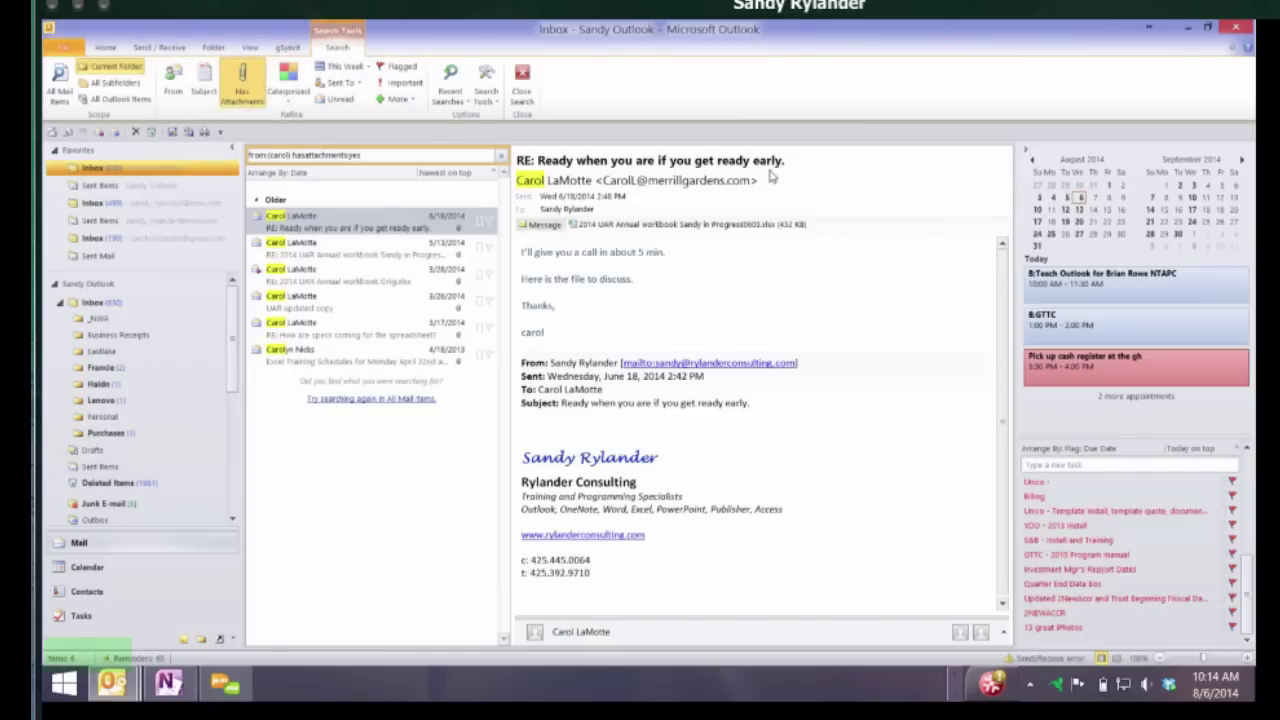
type("uar")
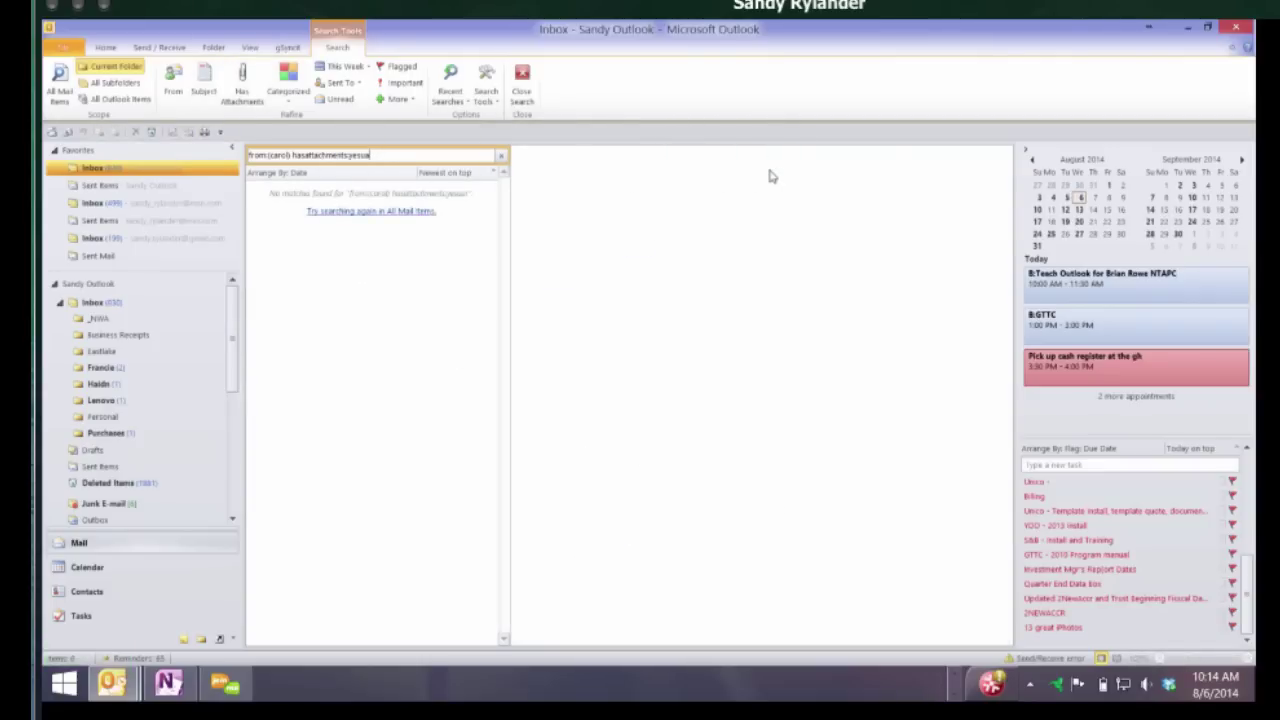
key("BackSpace")
key("BackSpace")
key("BackSpace")
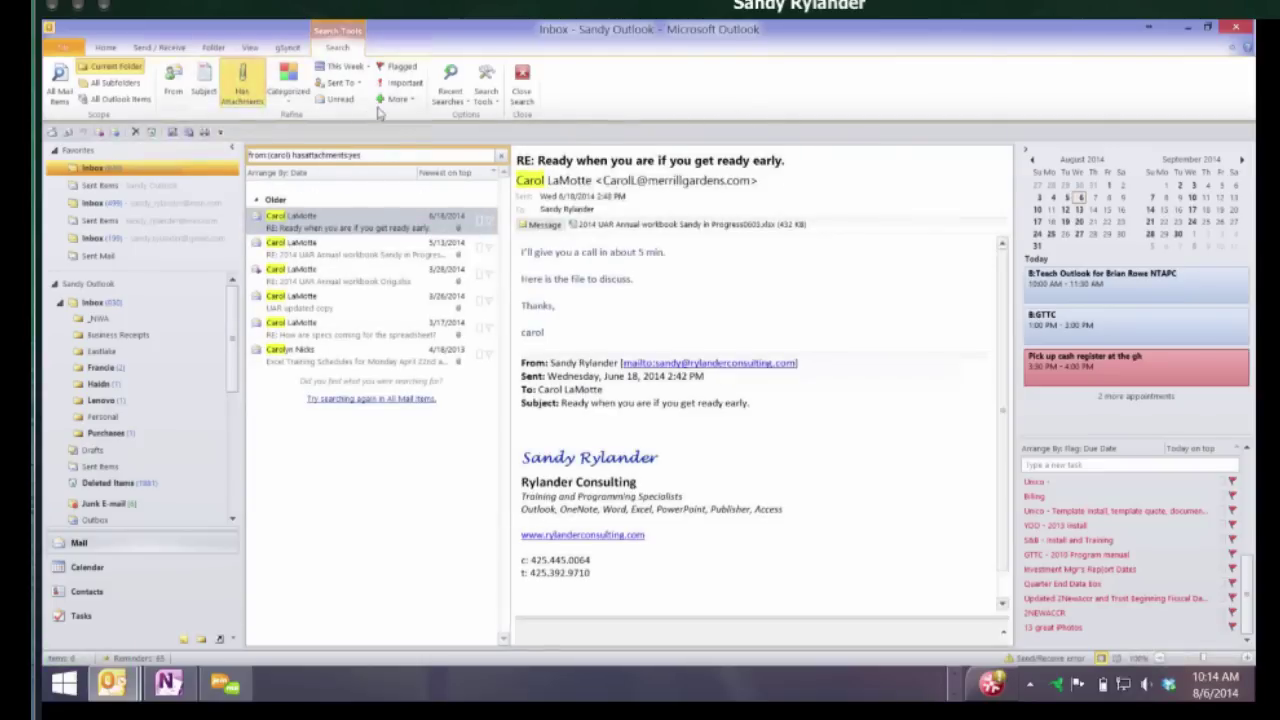
Narrow the attachment search further to messages with "uar" in the subject
left_click(205, 90)
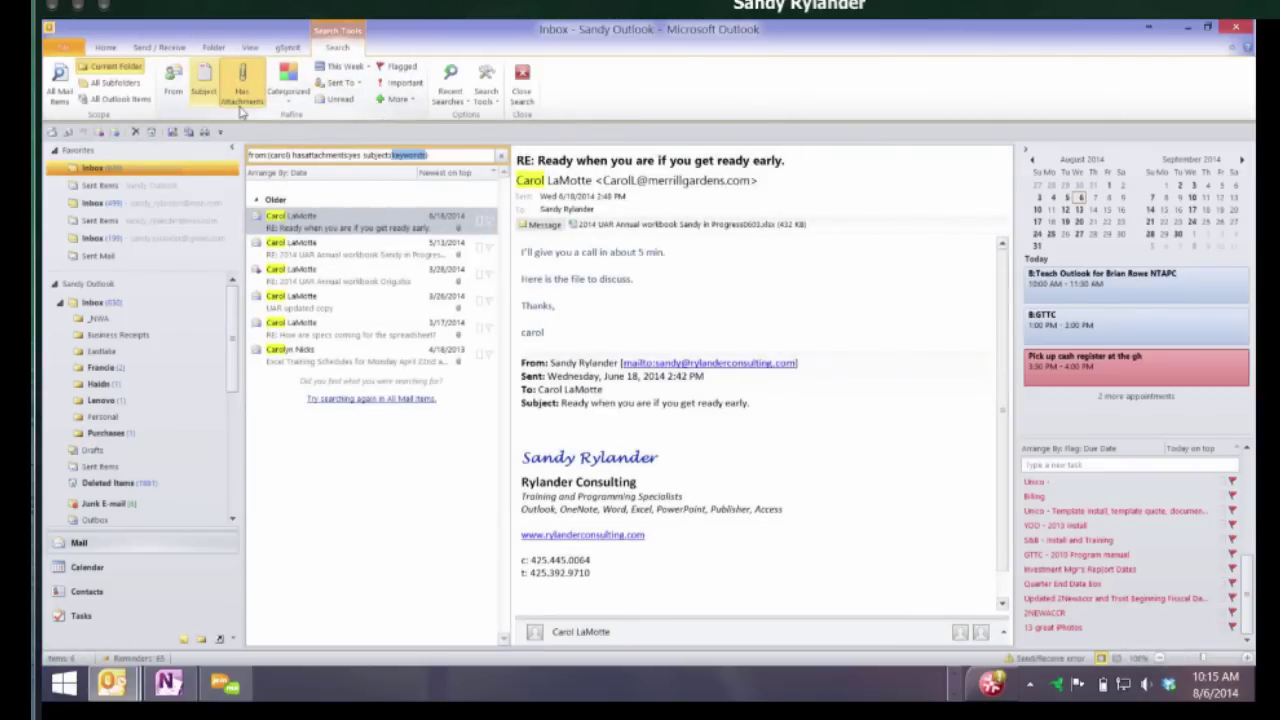
type("uar")
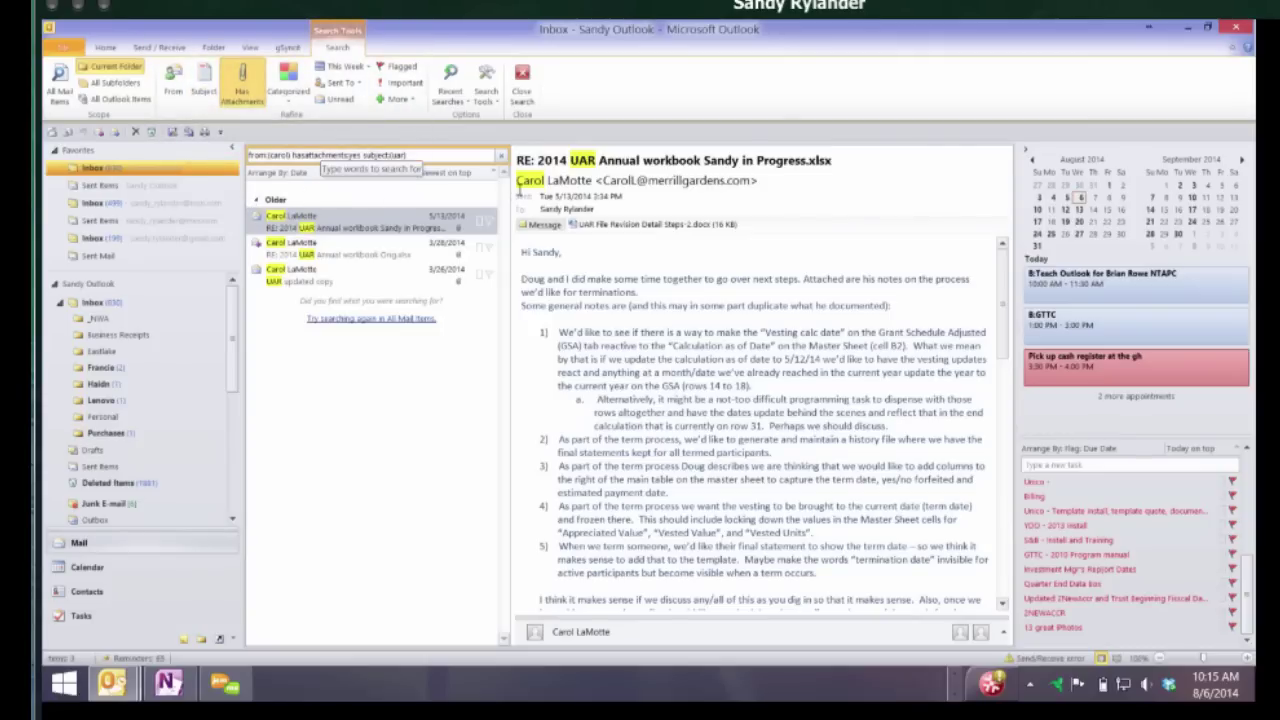
Clear the search and assign the red category to the 5/13/2014 UAR Annual workbook message below "RE: Our Word templates"
left_click(253, 158)
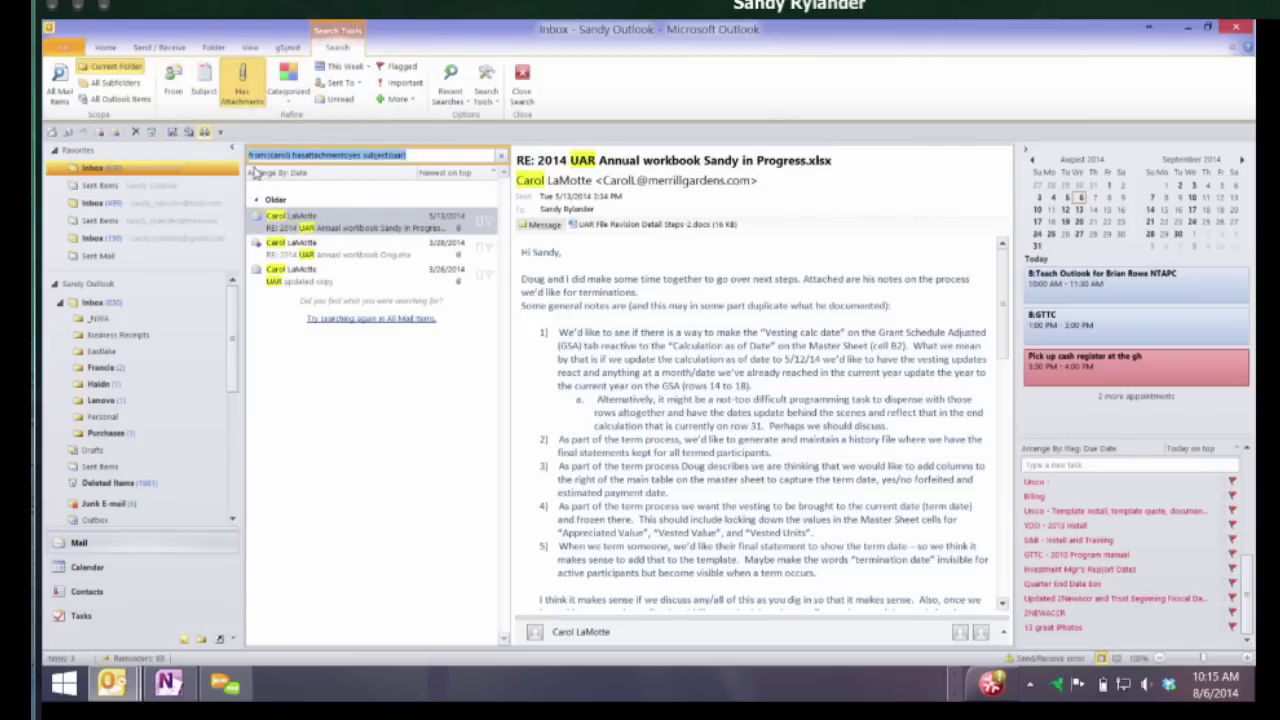
key("BackSpace")
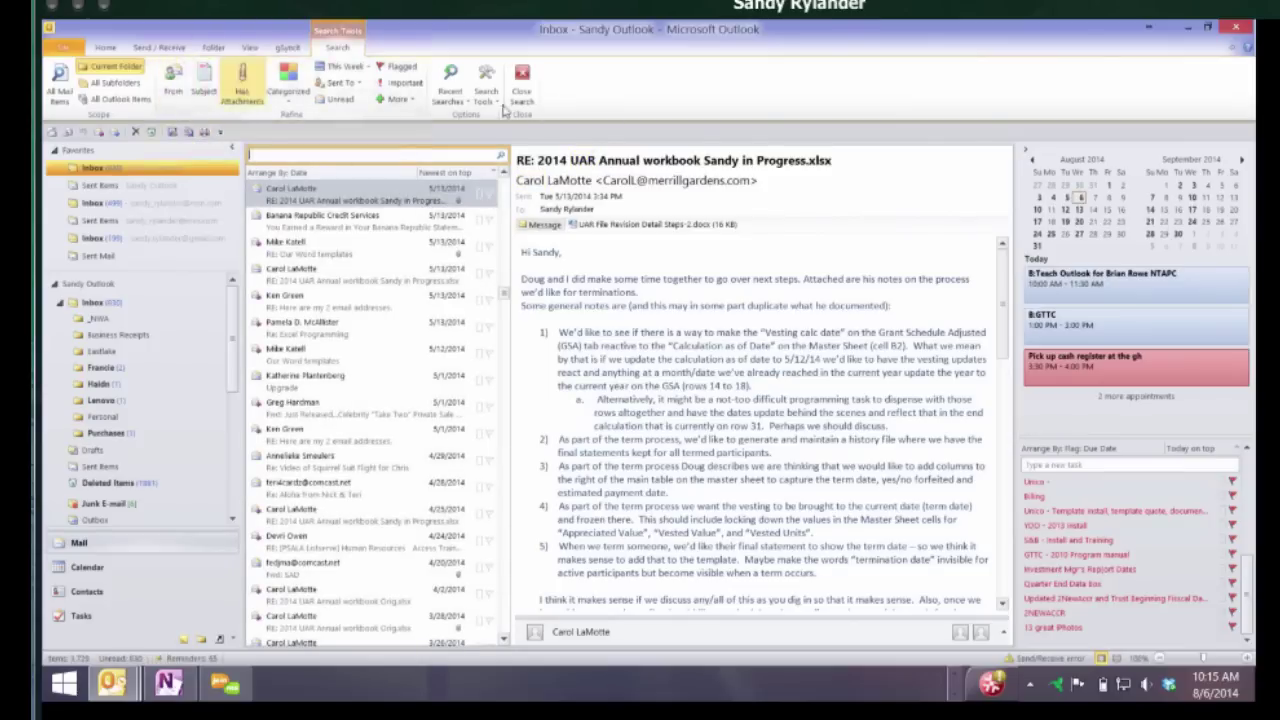
left_click(479, 273)
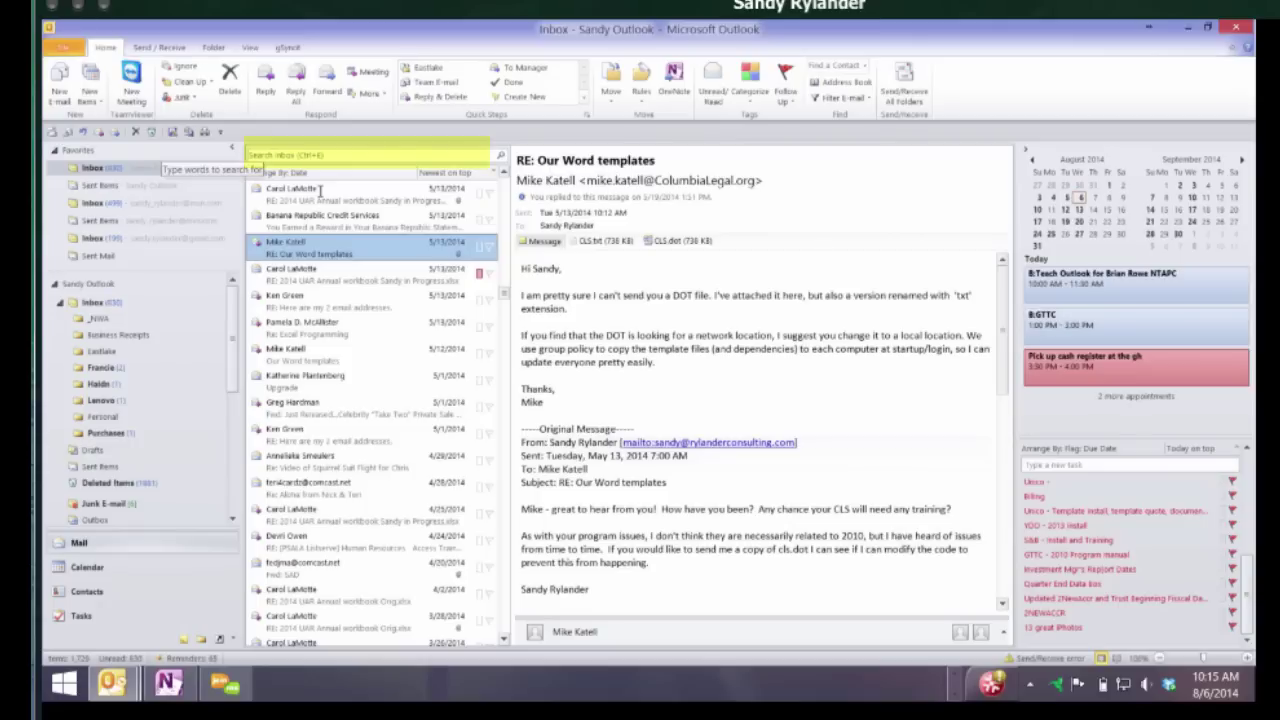
Start an inbox search and review the mail folders and the available search scopes, including All Mail Items
key("ctrl+e")
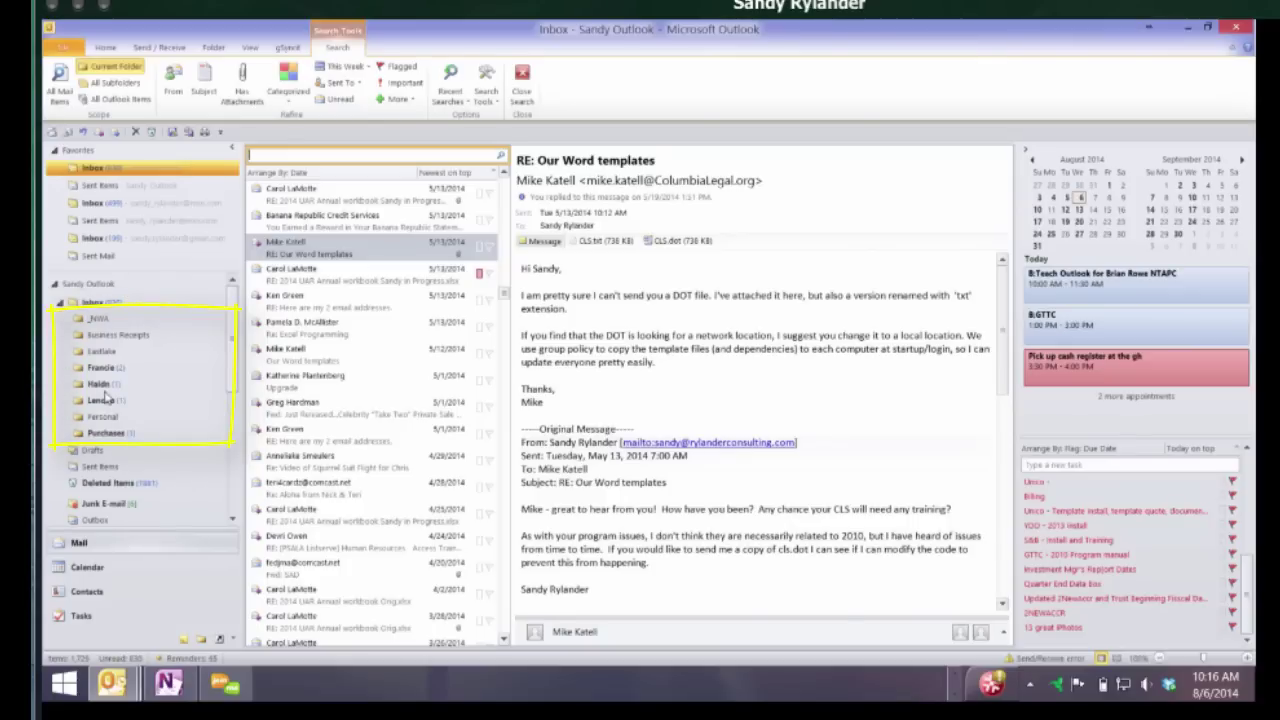
scroll(105, 398, "down", 3)
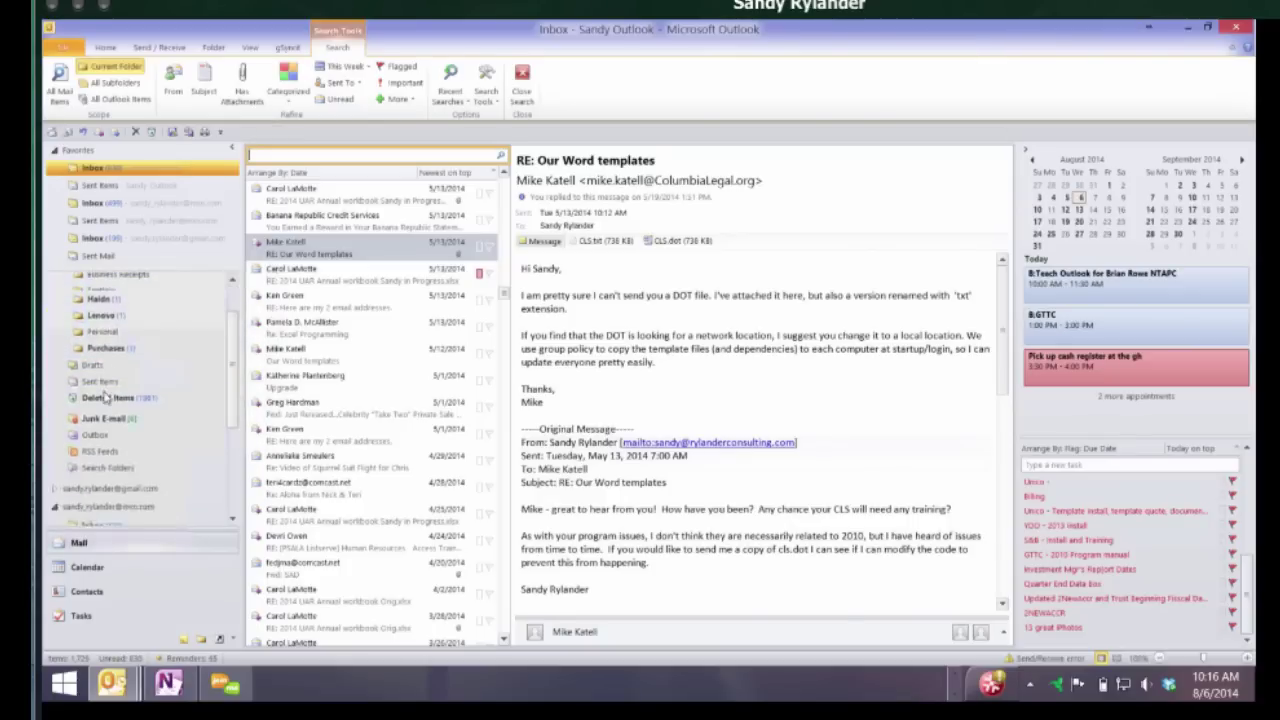
scroll(105, 398, "up", 1)
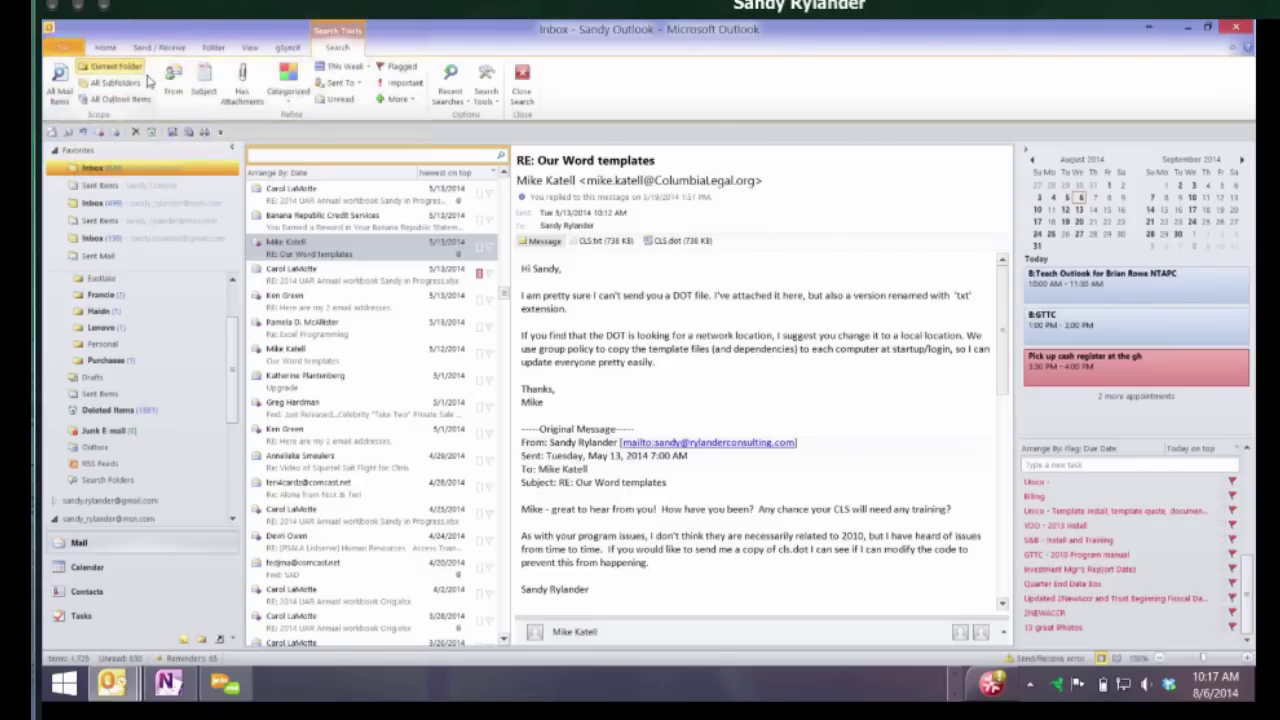
left_click(58, 96)
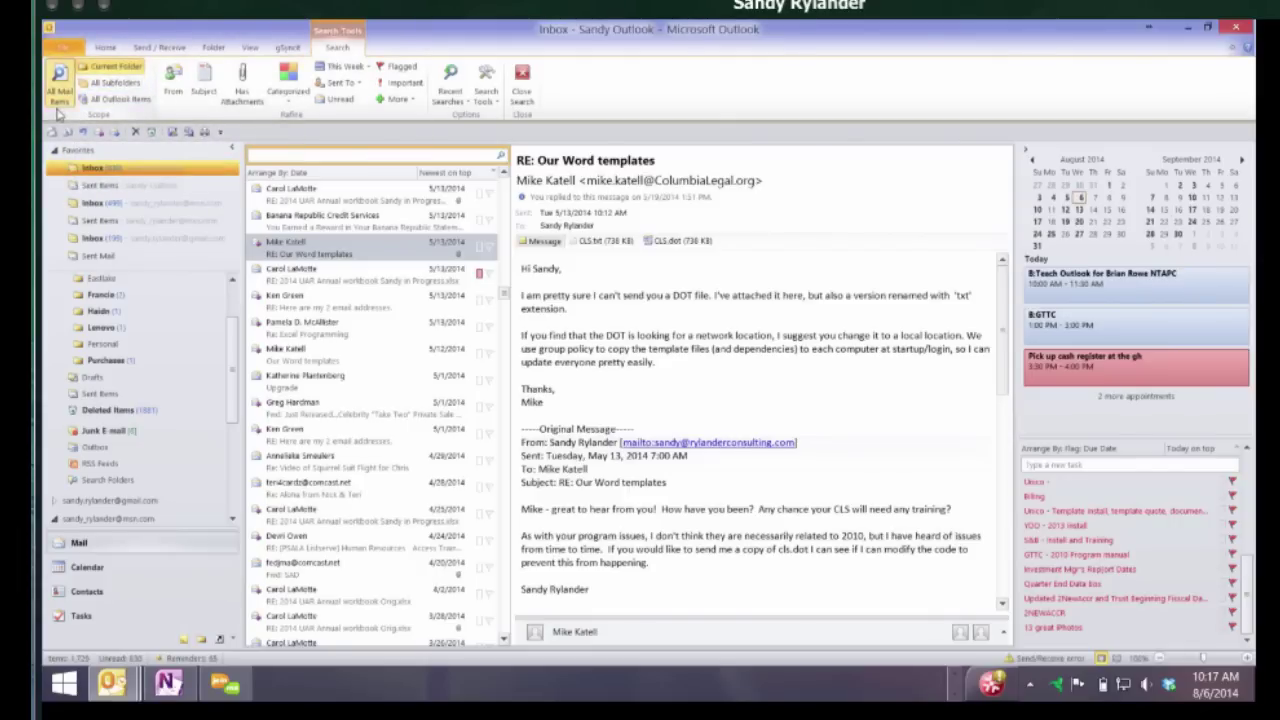
key("Escape")
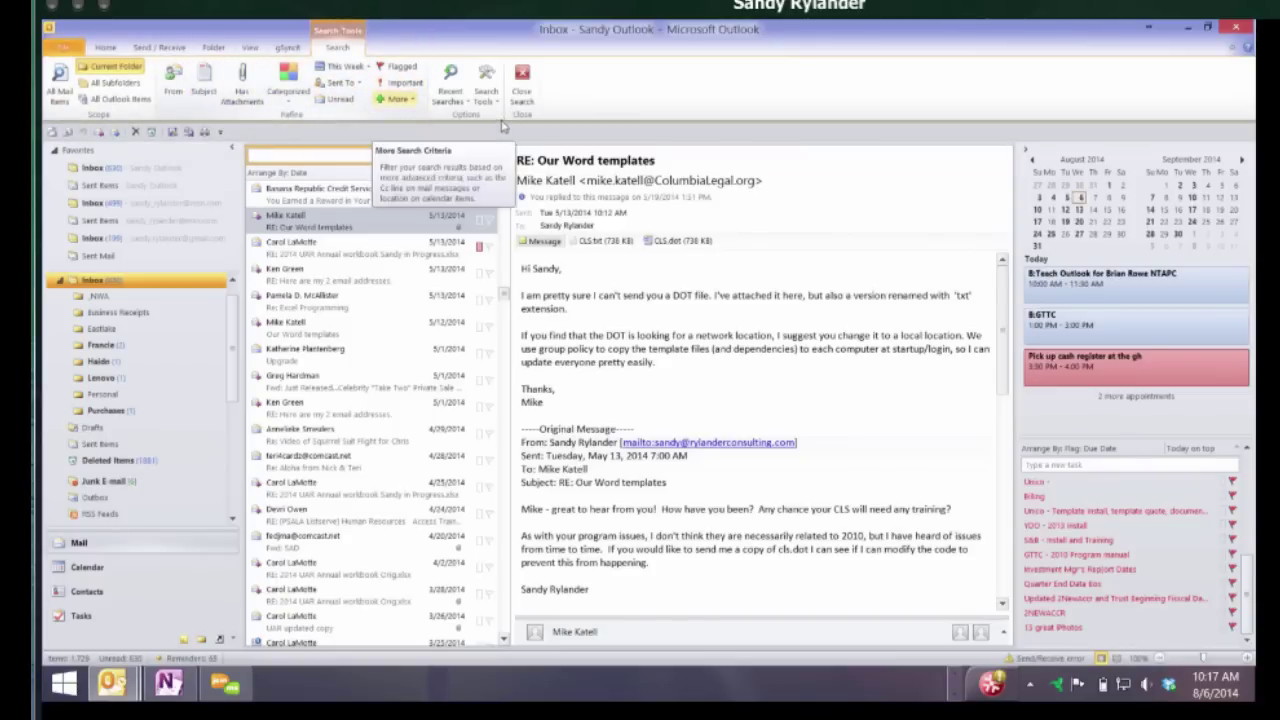
View the additional search criteria and the list of recent searches without choosing any
left_click(397, 99)
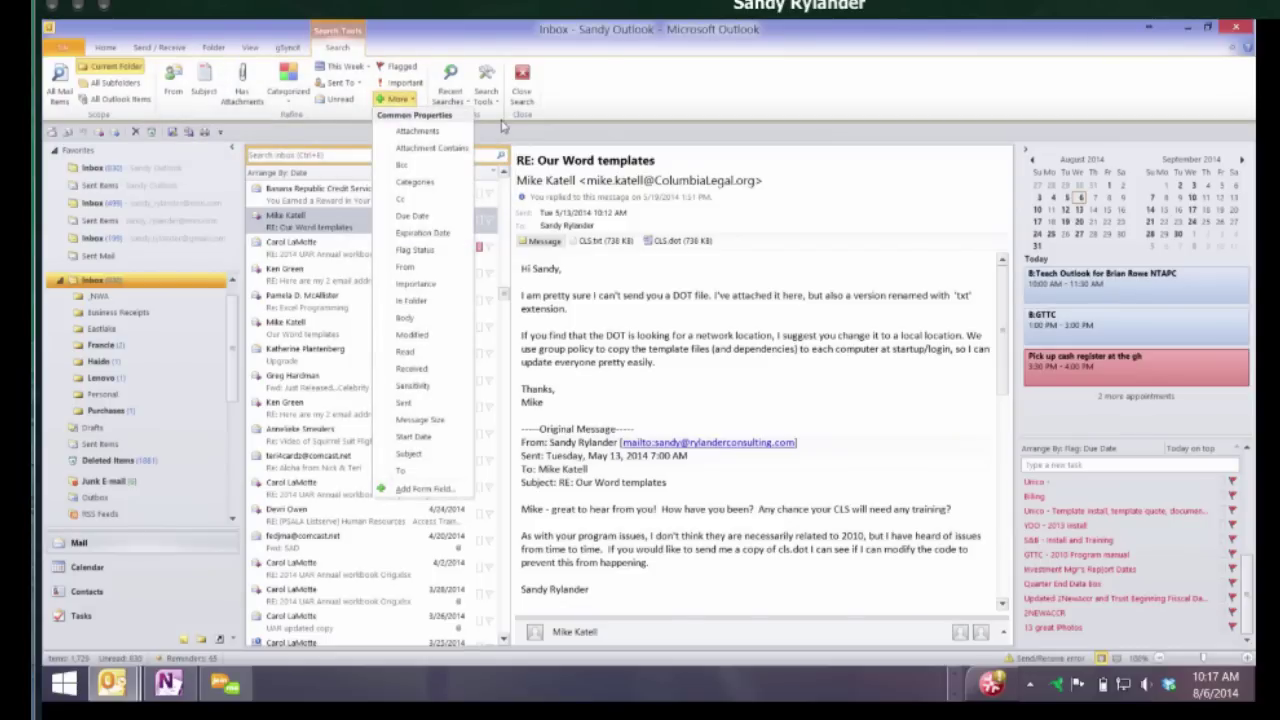
left_click(566, 92)
key("alt+j")
key("s")
key("r")
key("s")
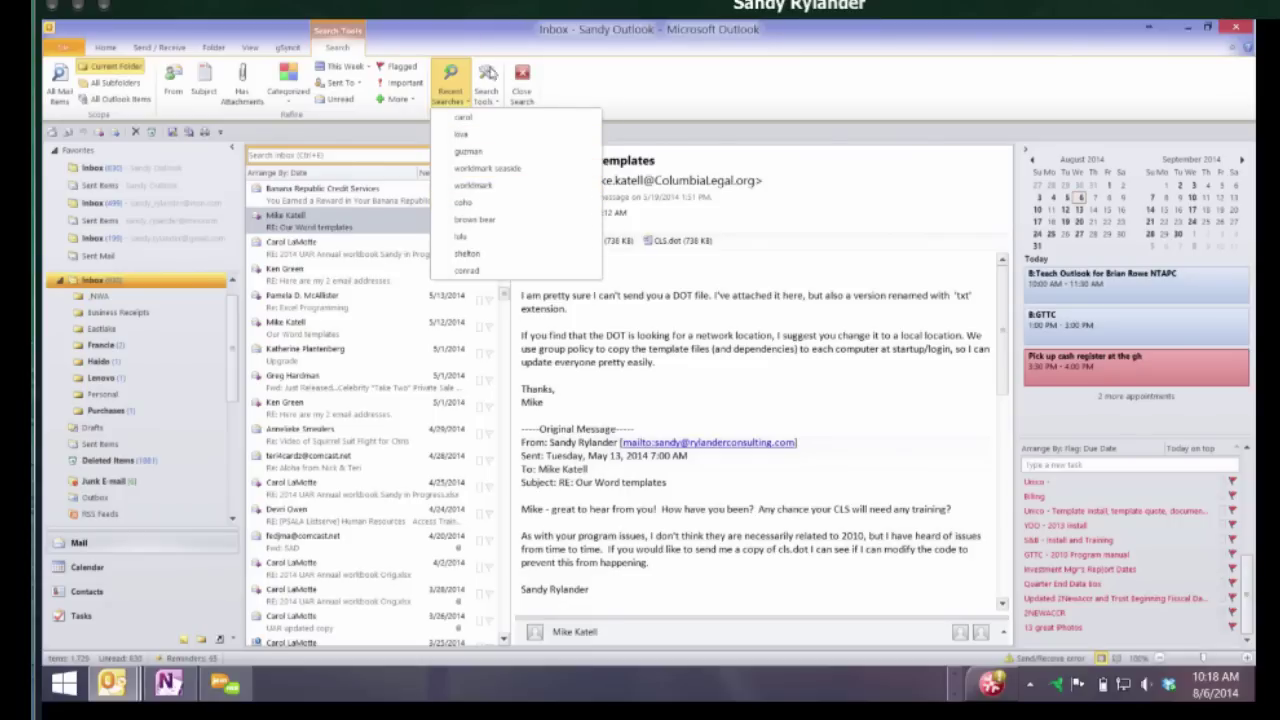
key("Escape")
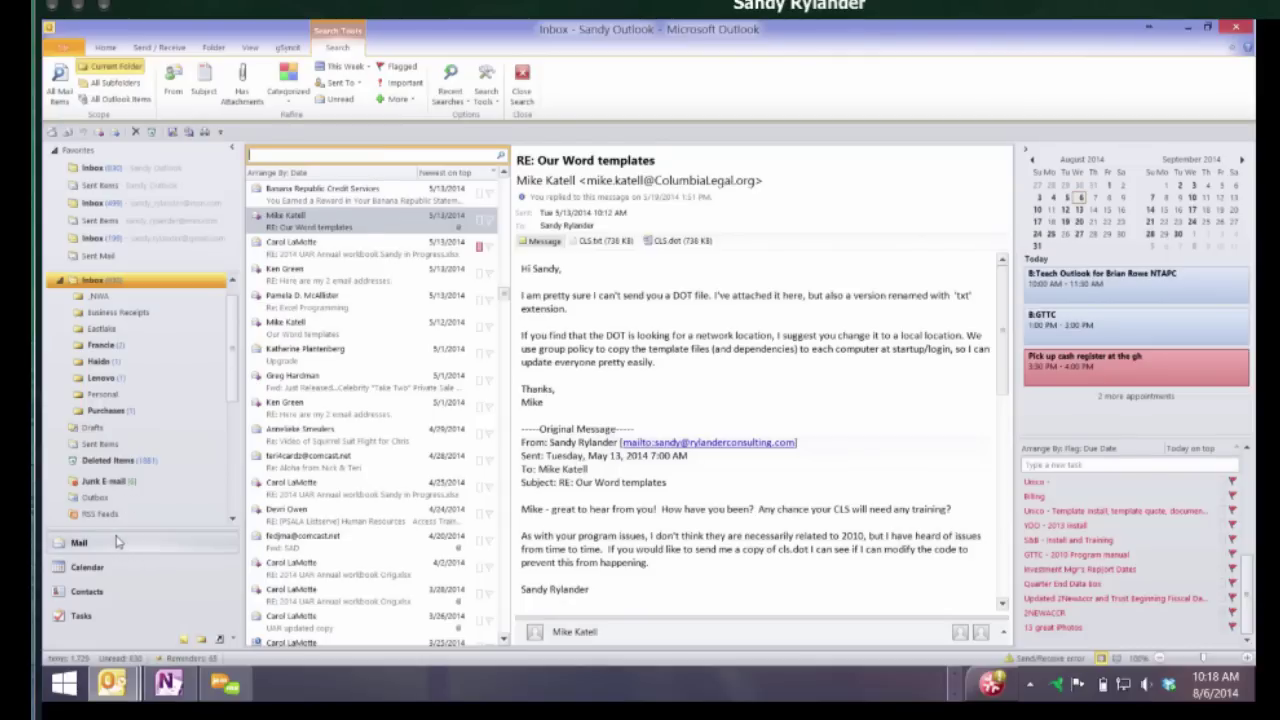
View the search options in the Drafts folder, and return to the Inbox with its search active
left_click(95, 428)
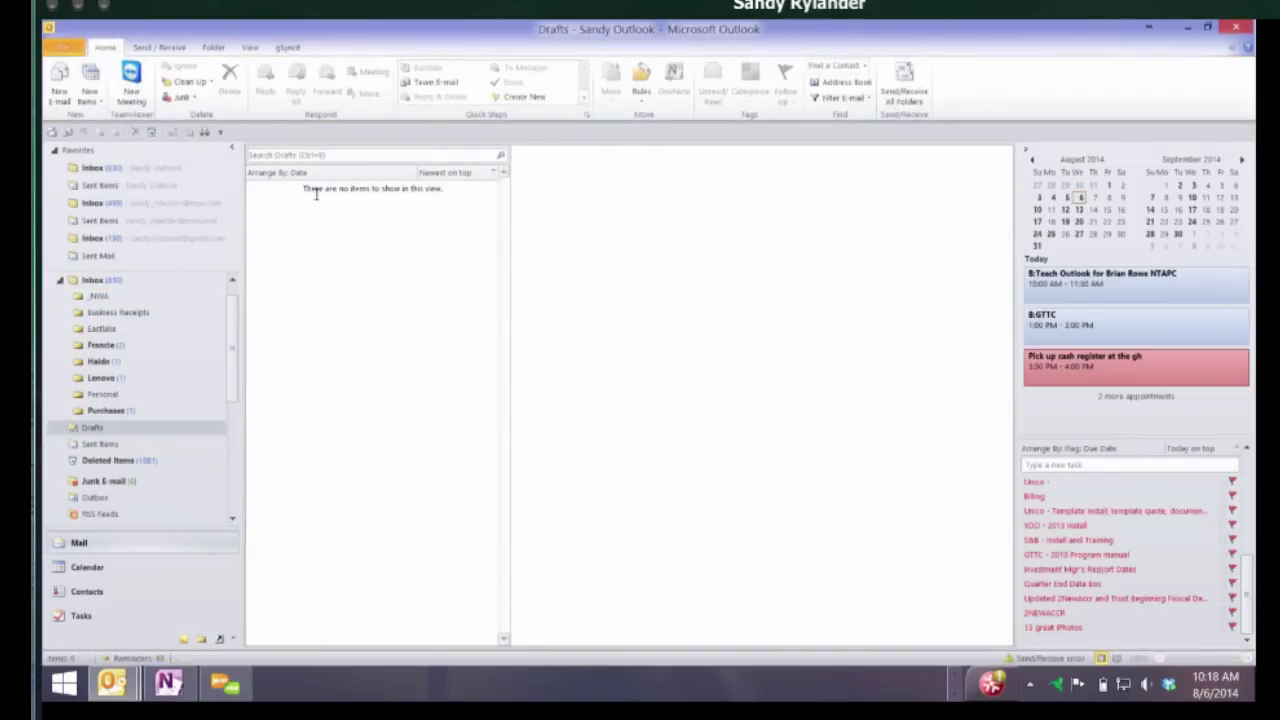
key("ctrl+e")
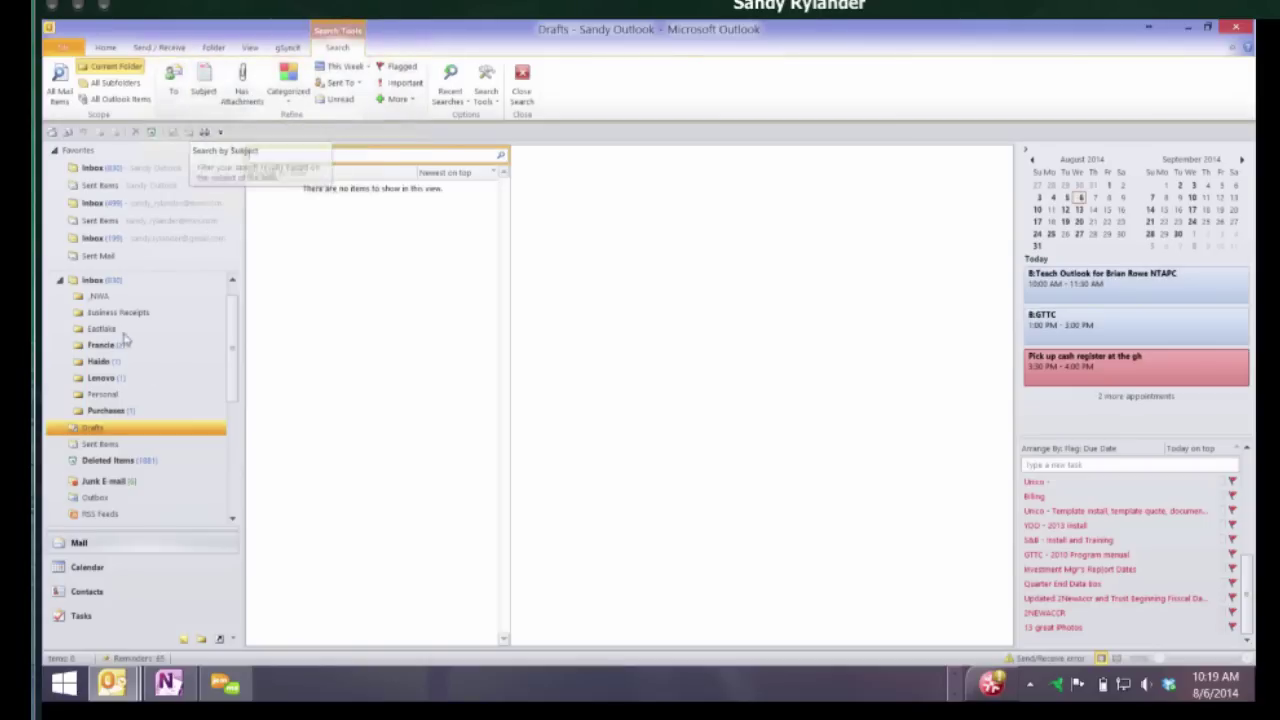
key("ctrl+shift+i")
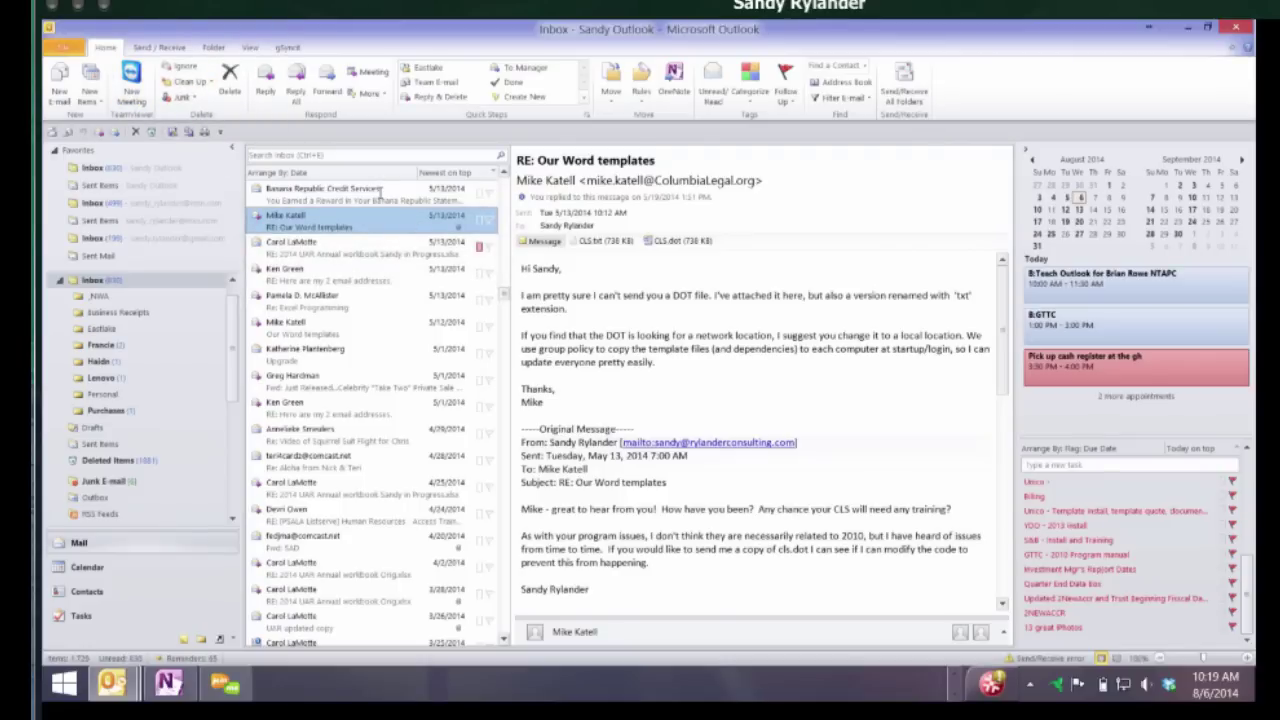
key("ctrl+e")
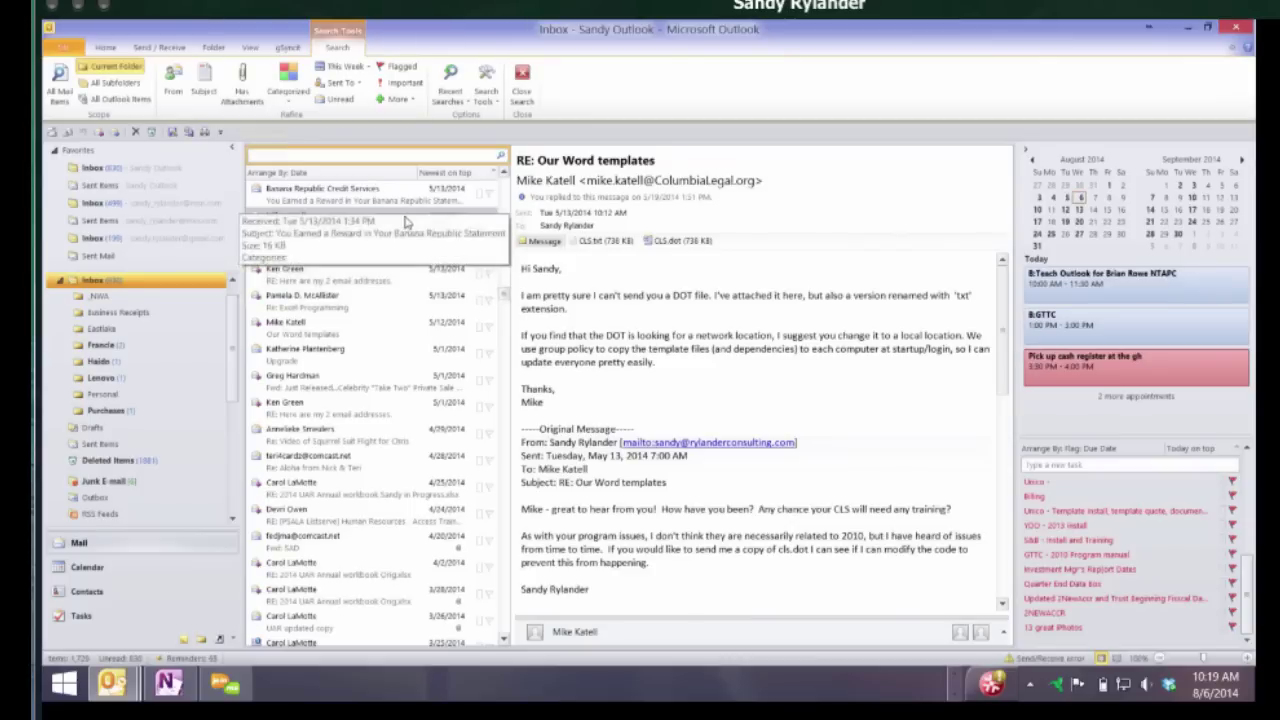
Show the inbox messages as conversations for this folder only and browse the resulting list
right_click(342, 215)
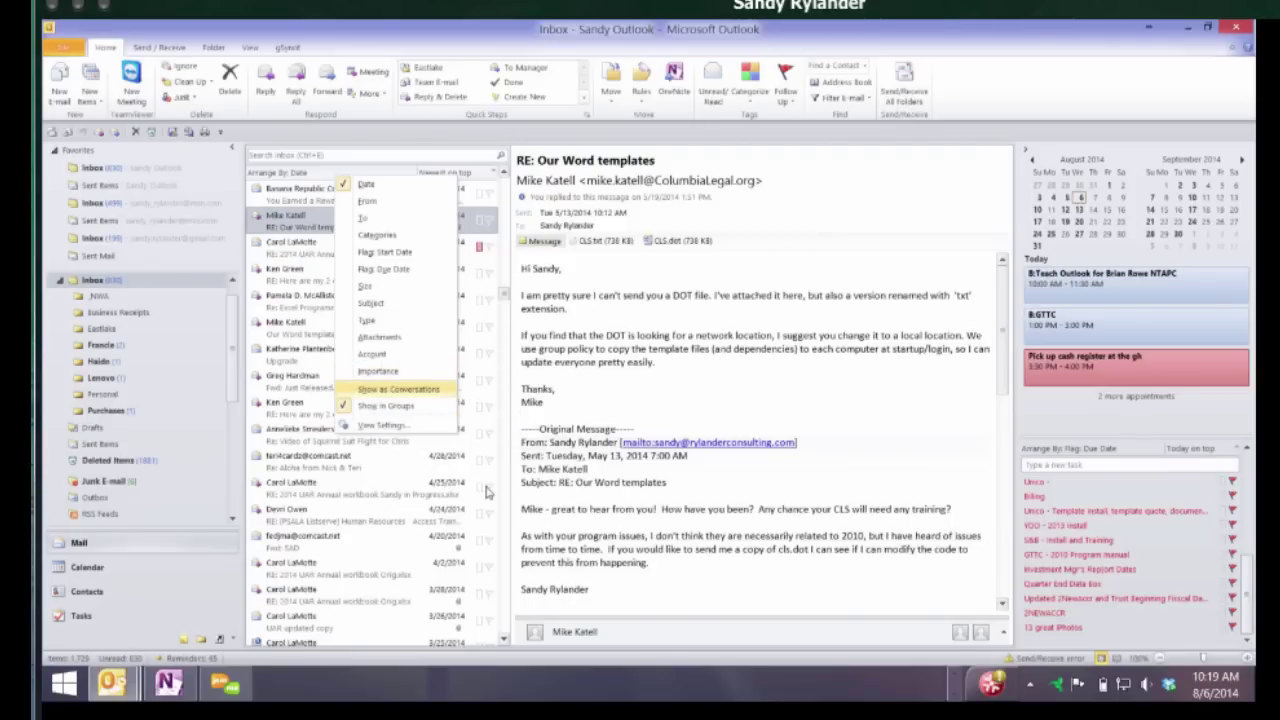
left_click(398, 389)
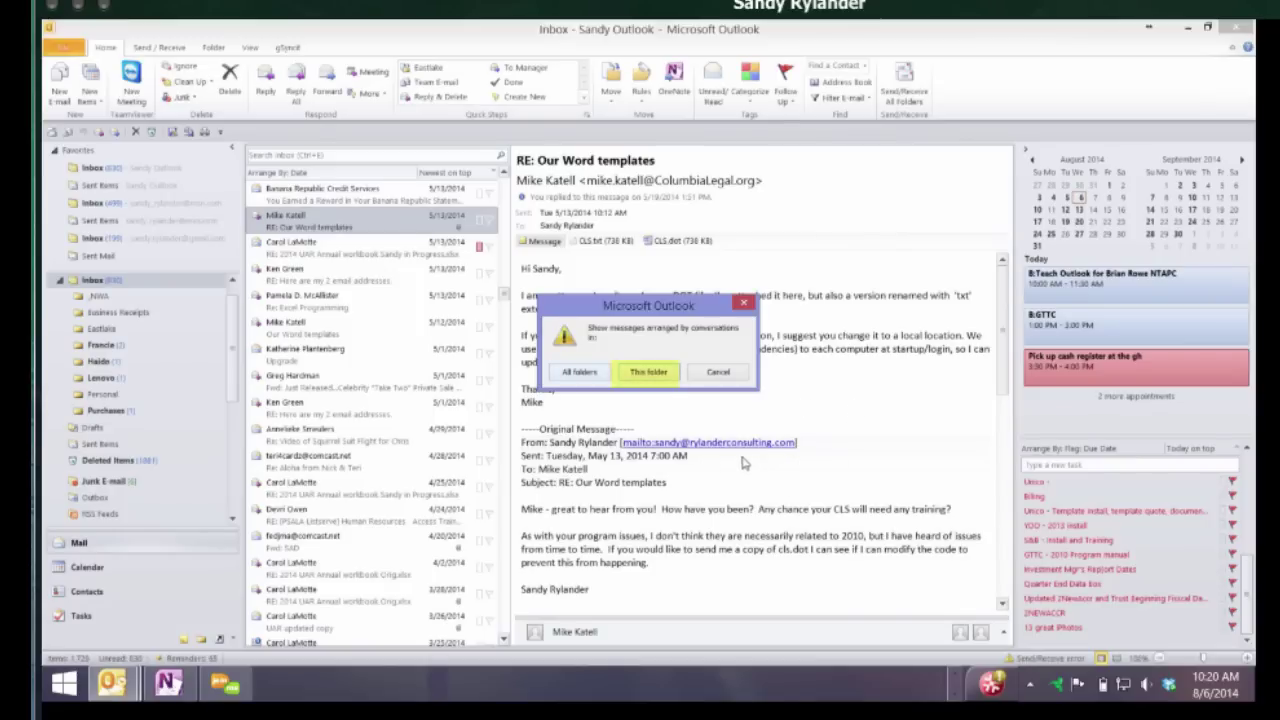
key("Return")
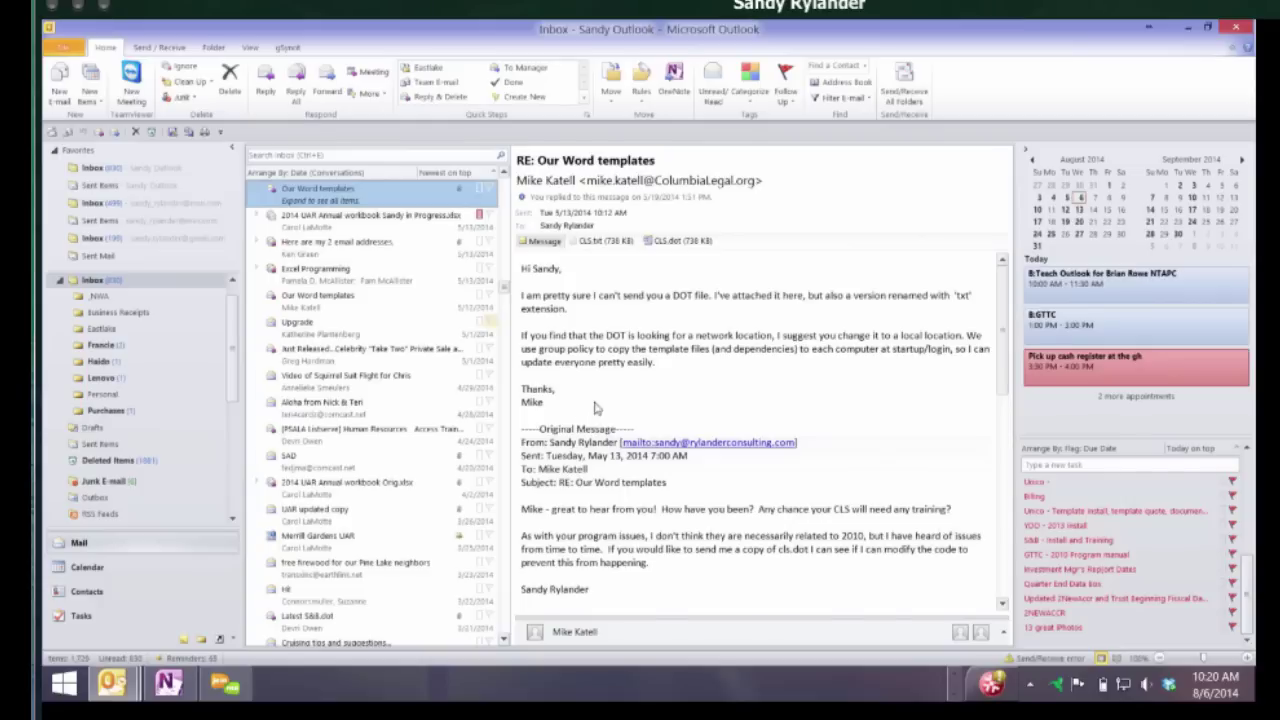
scroll(497, 505, "up", 2)
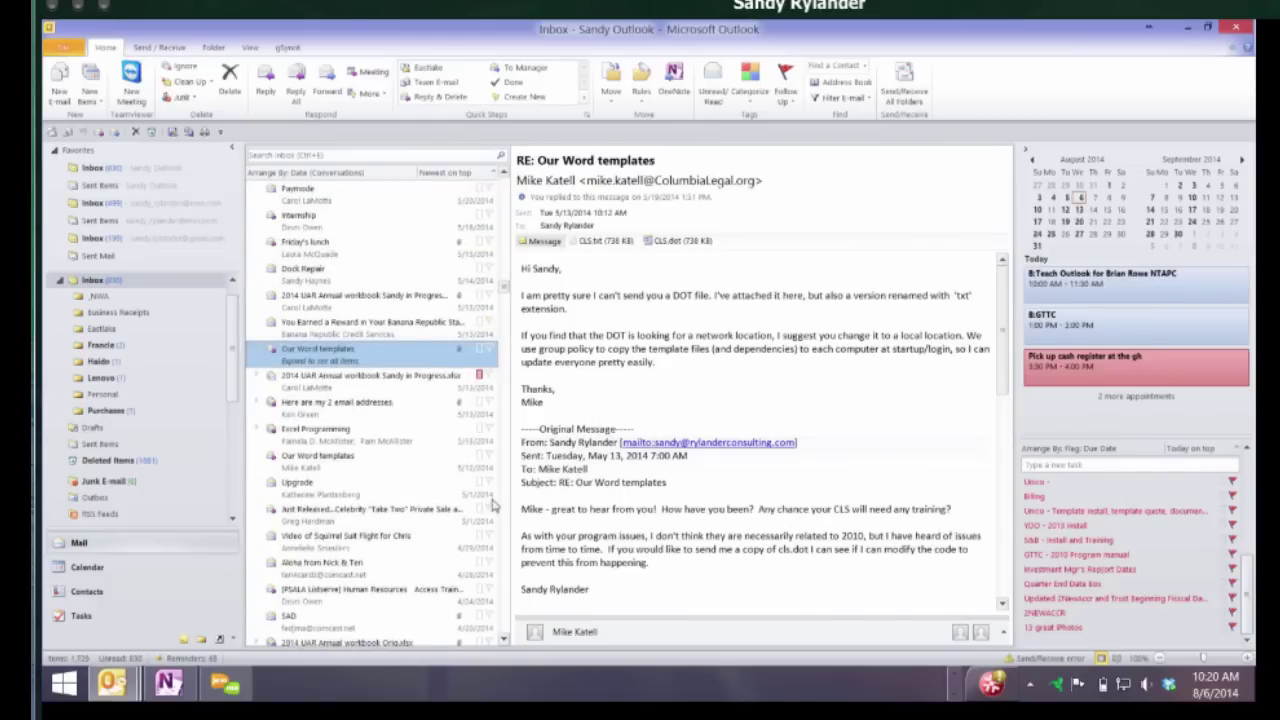
scroll(493, 505, "down", 2)
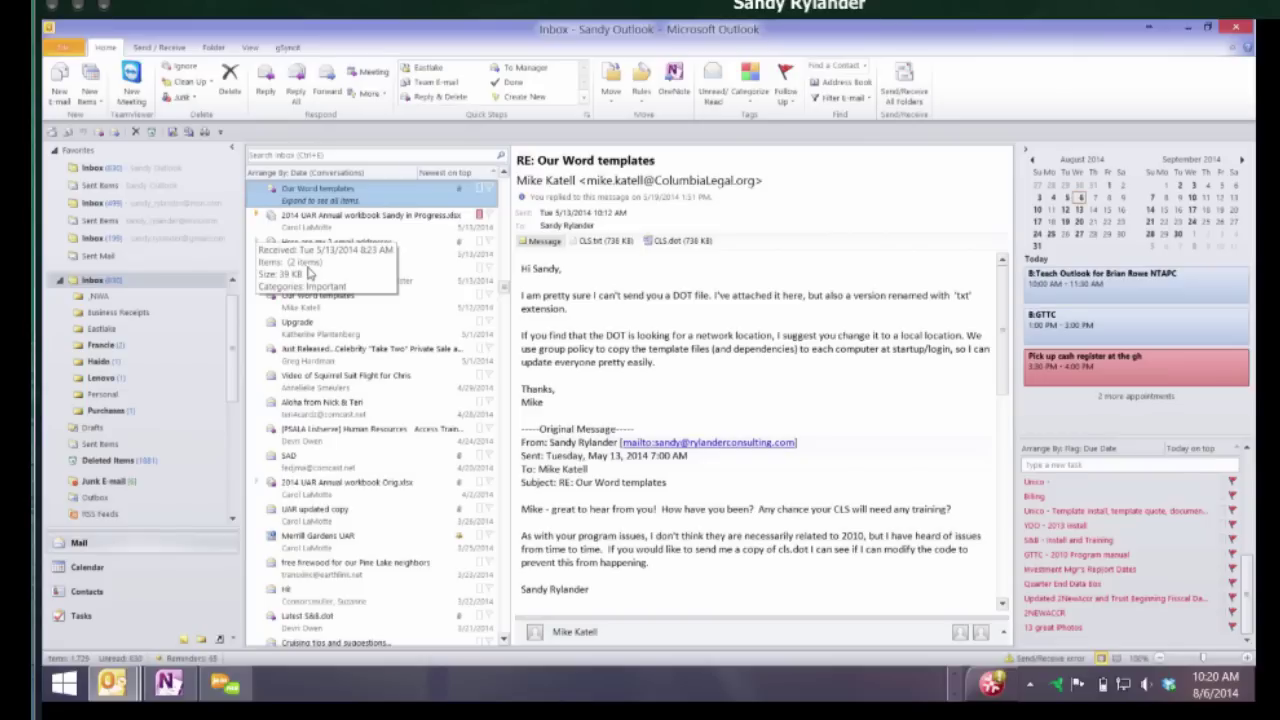
Expand the "2014 UAR Annual workbook Sandy in Progress.xlsx" conversation and read through its messages one by one
key("Down")
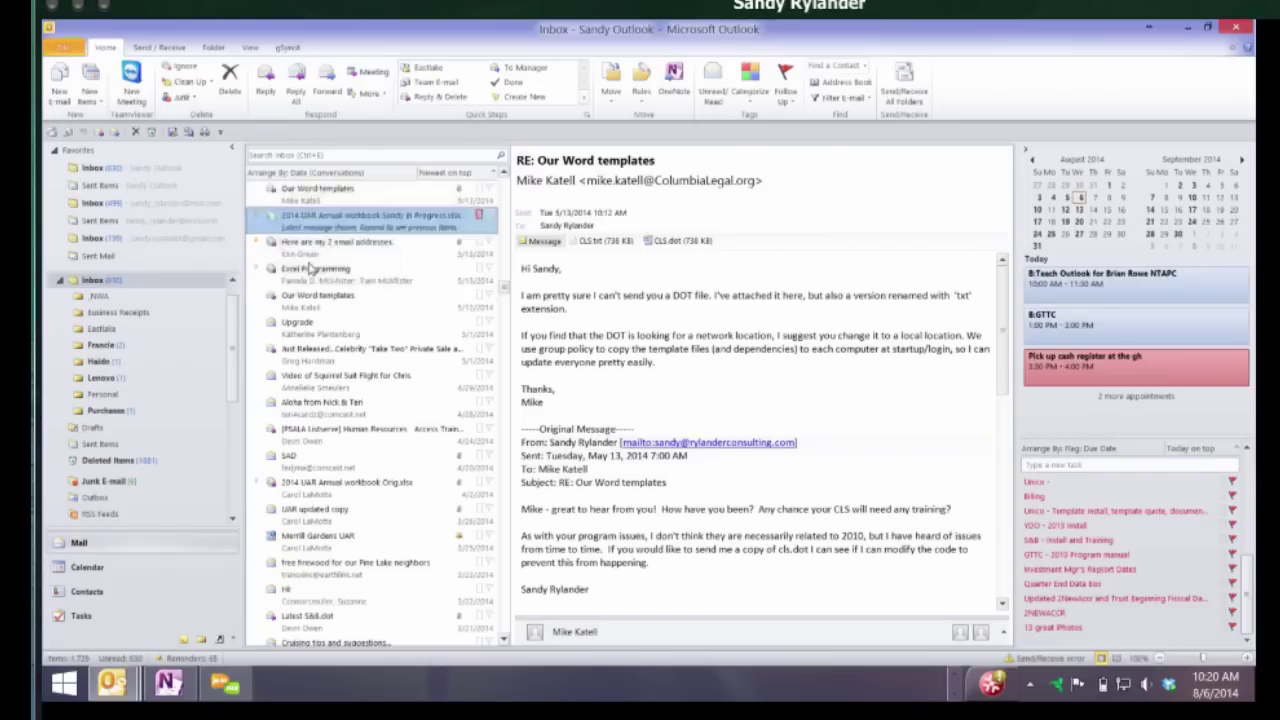
key("Right")
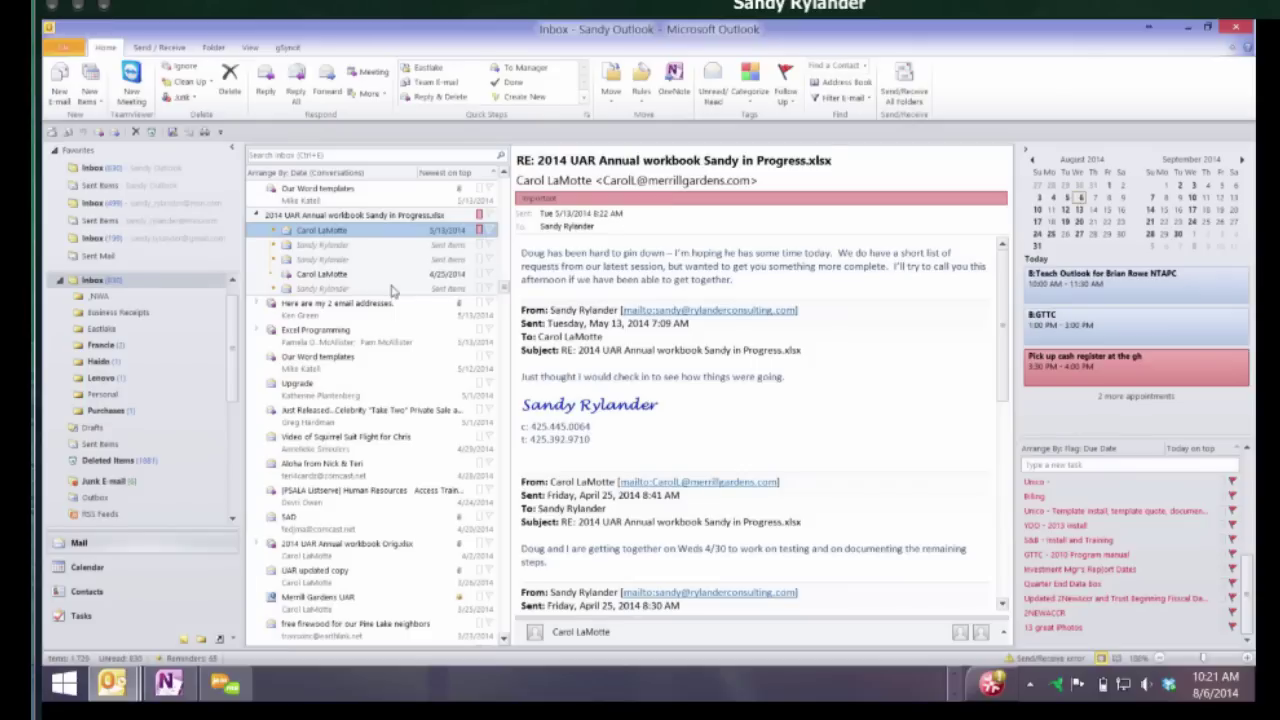
key("Down")
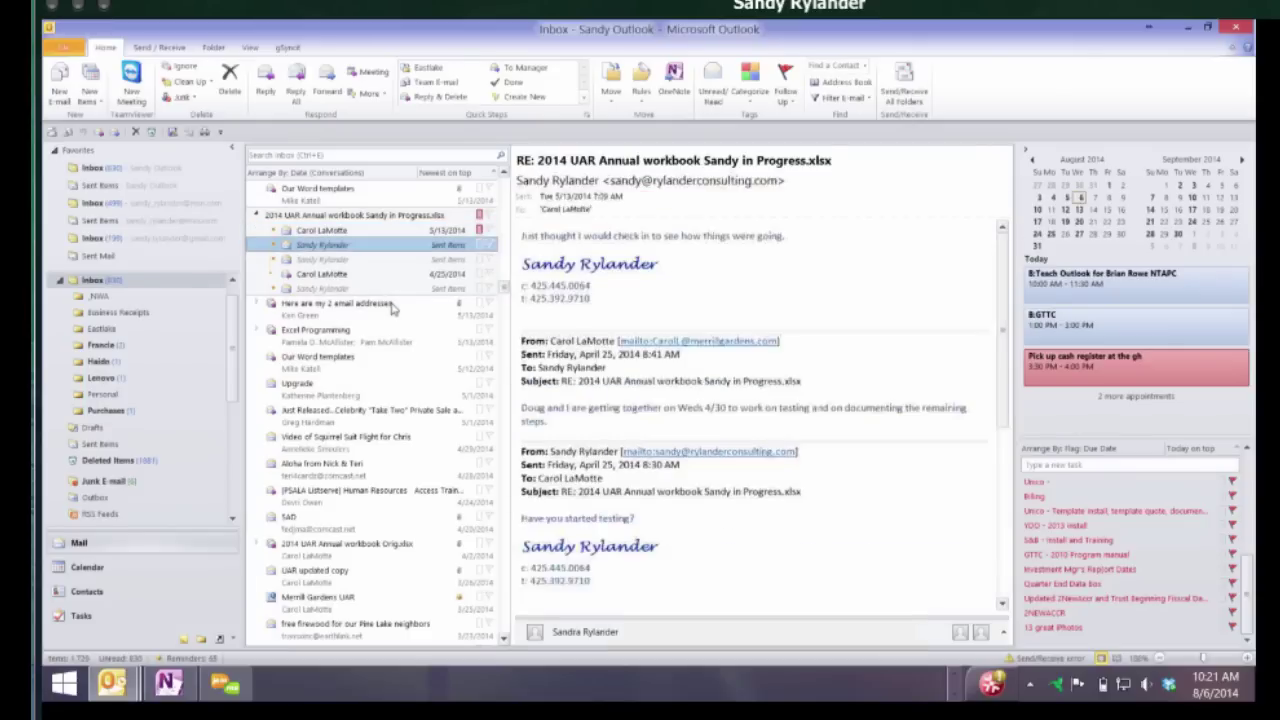
key("Down")
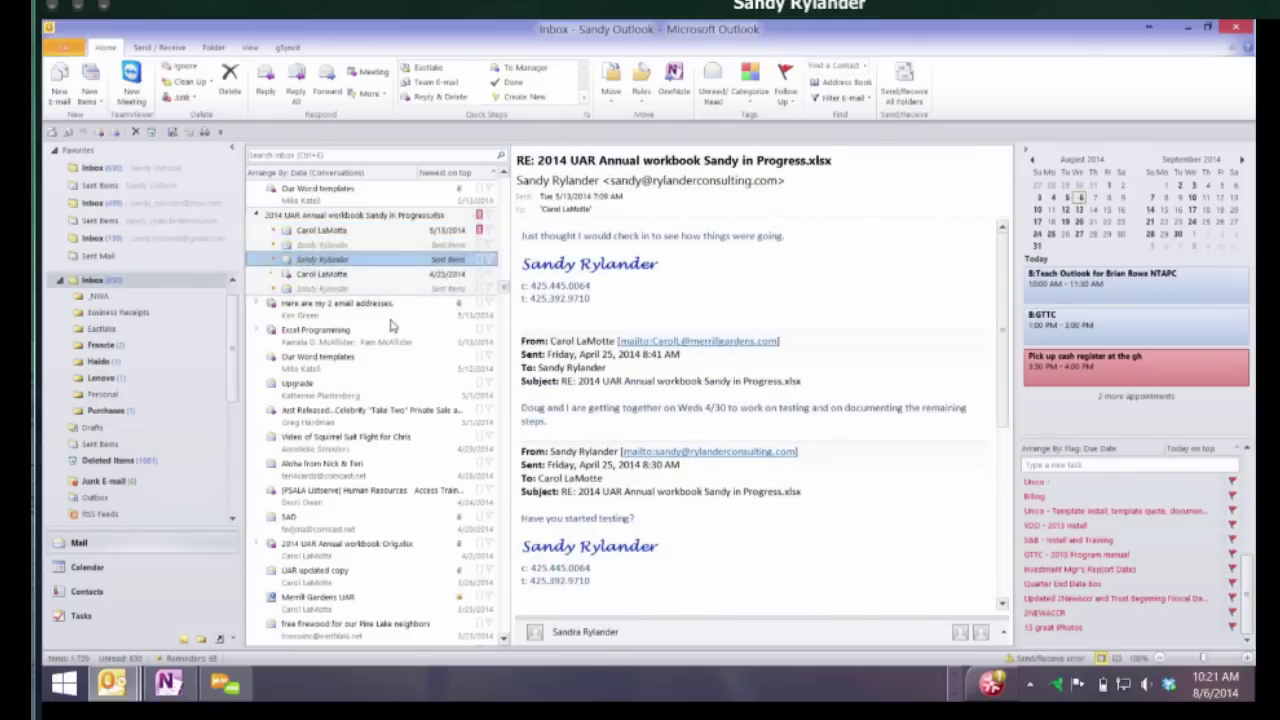
key("Down")
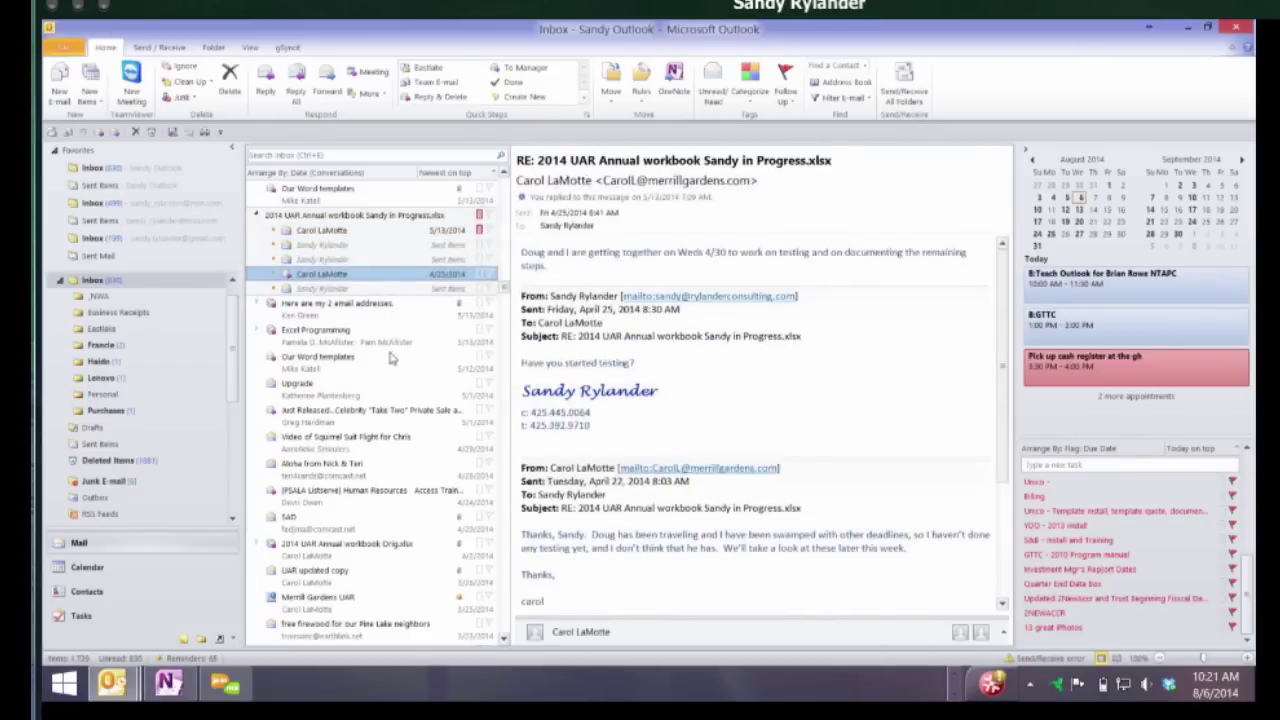
key("Down")
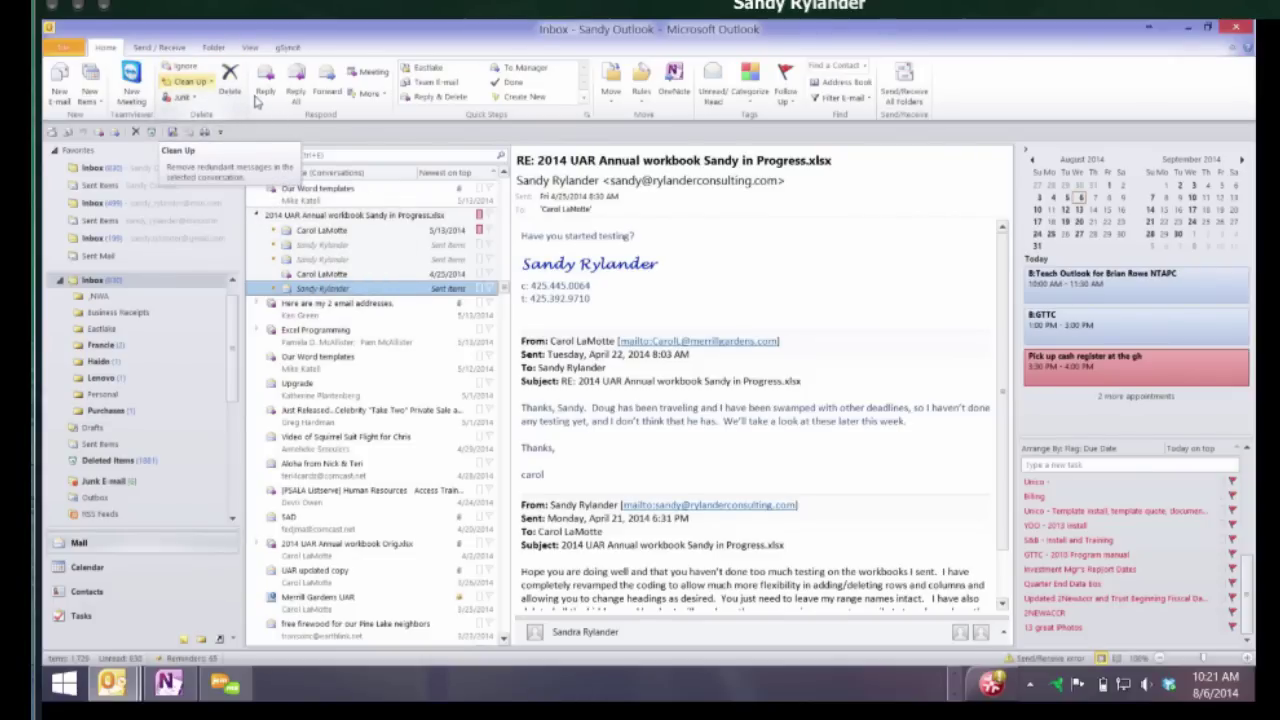
View the Clean Up options and the Deleted Items folder's commands, including Empty Folder, without running any of them
left_click(190, 81)
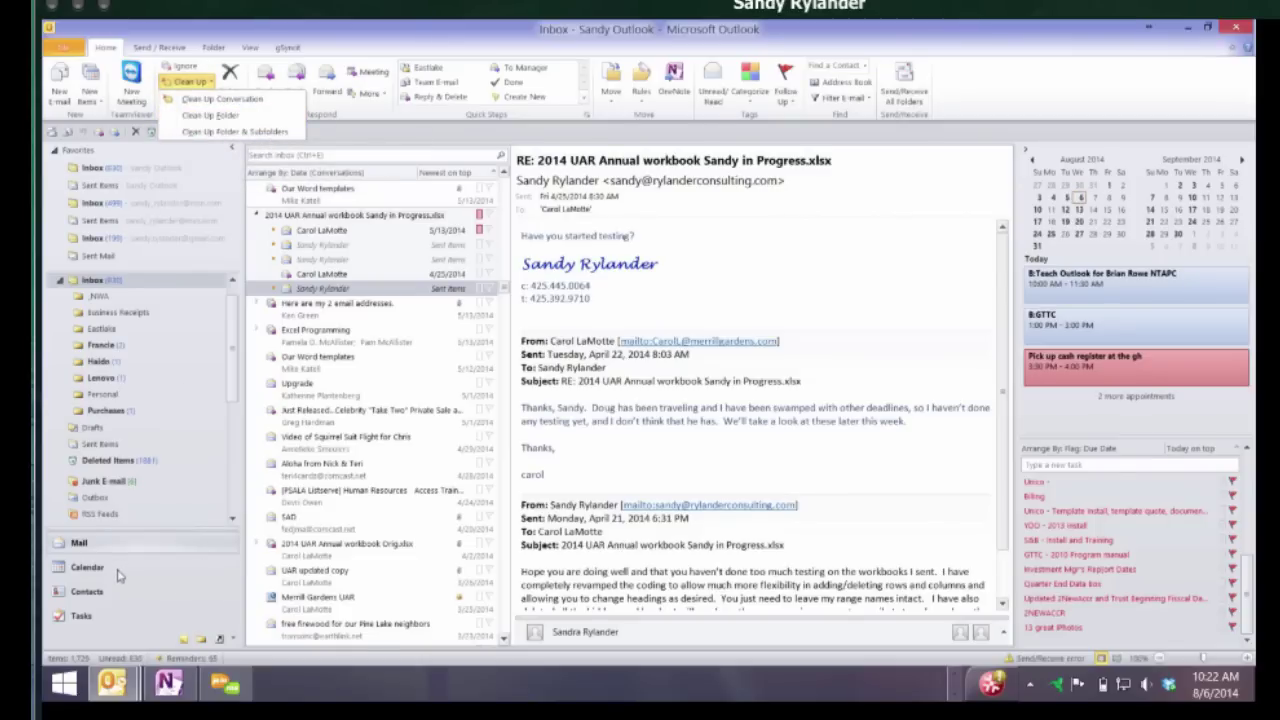
key("Escape")
key("shift+F10")
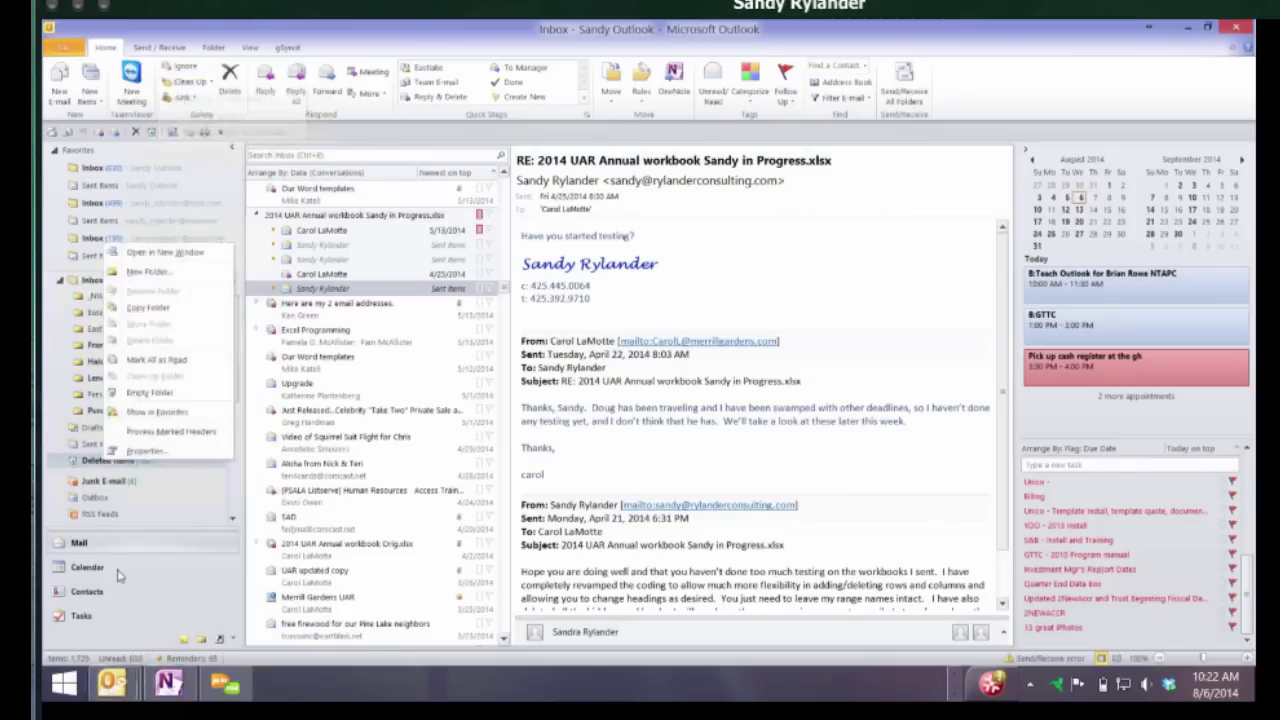
key("Up")
key("Up")
key("Up")
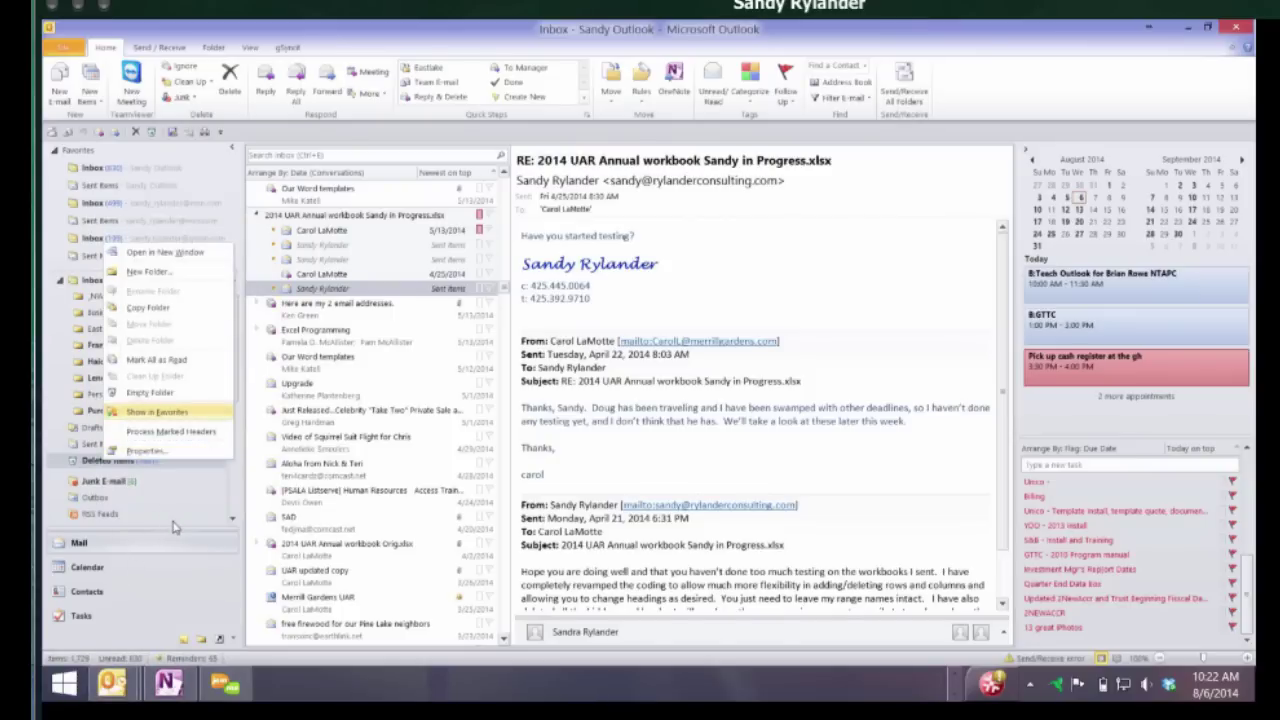
key("Down")
key("Down")
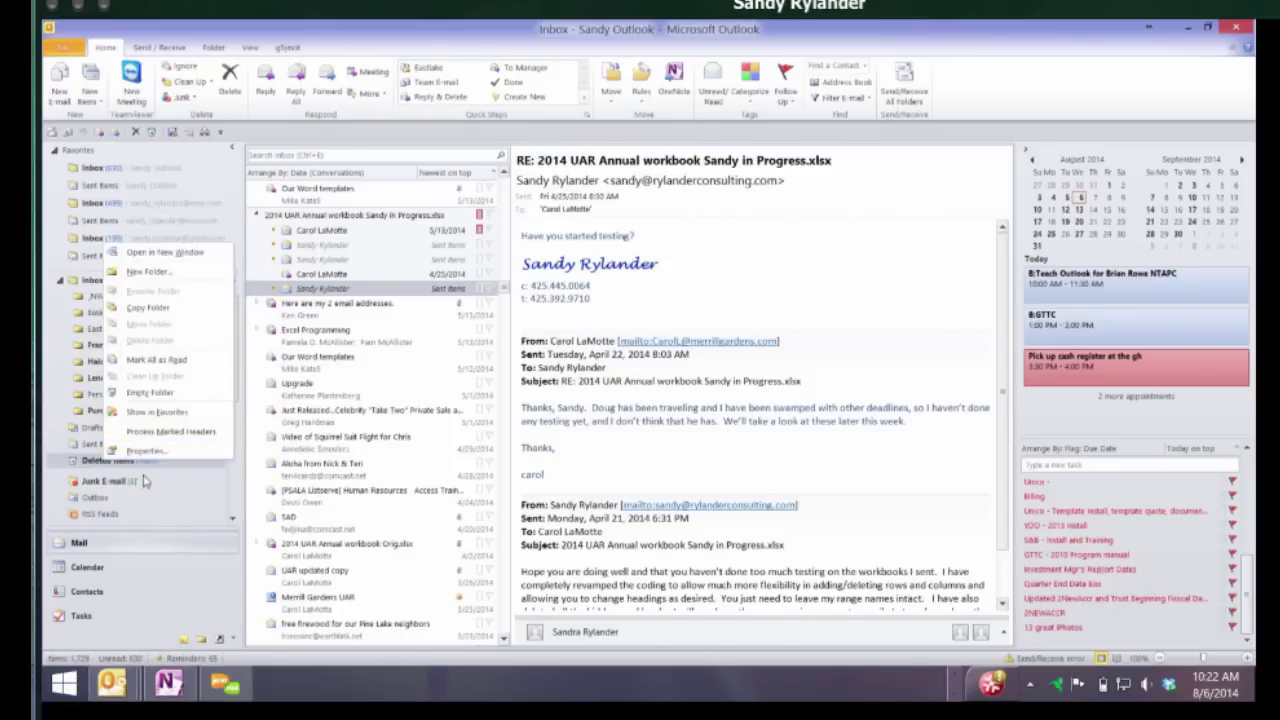
key("Up")
key("Up")
key("Up")
left_click(448, 37)
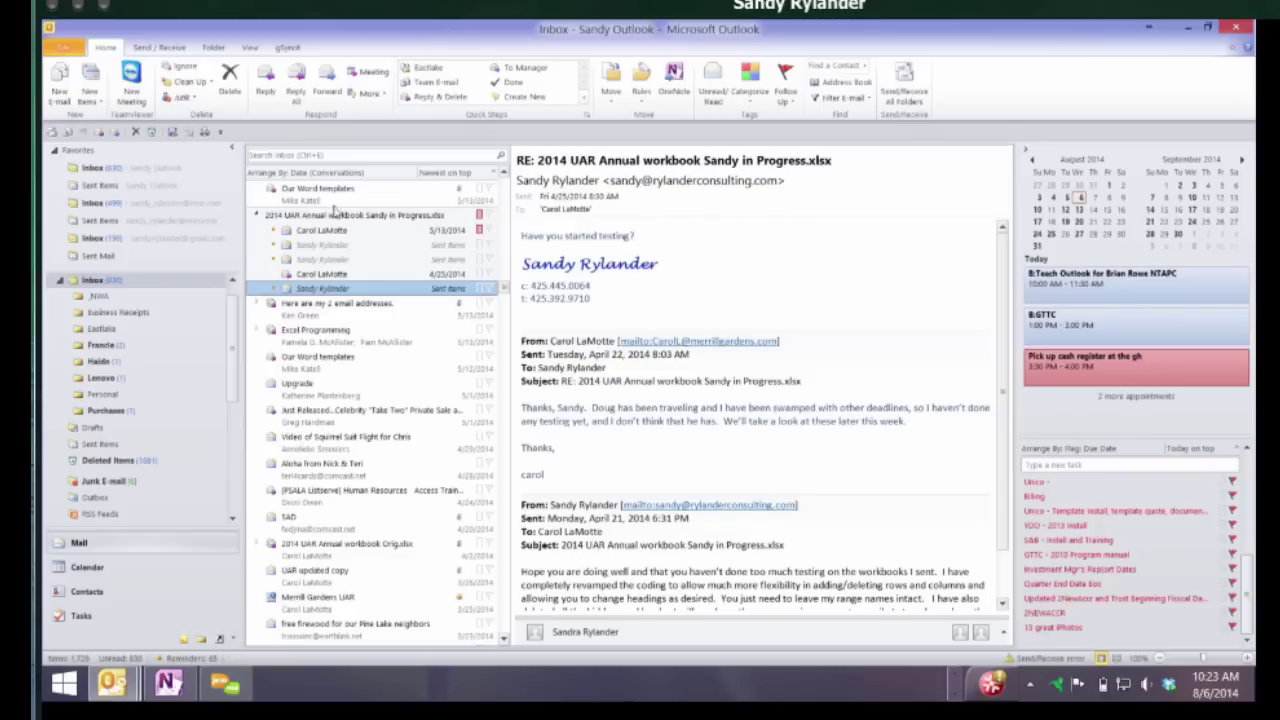
View the Junk E-mail folder, and select the first thirteen items of Deleted Items as one continuous block
key("ctrl+e")
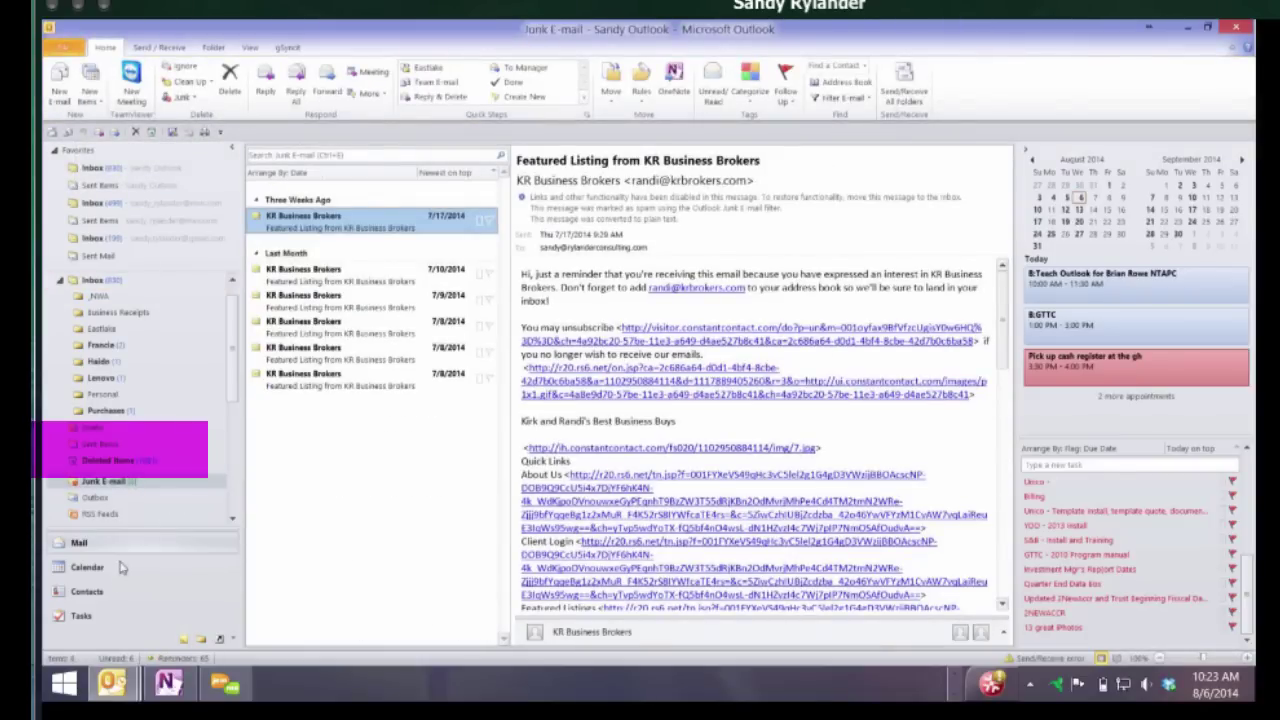
key("Up")
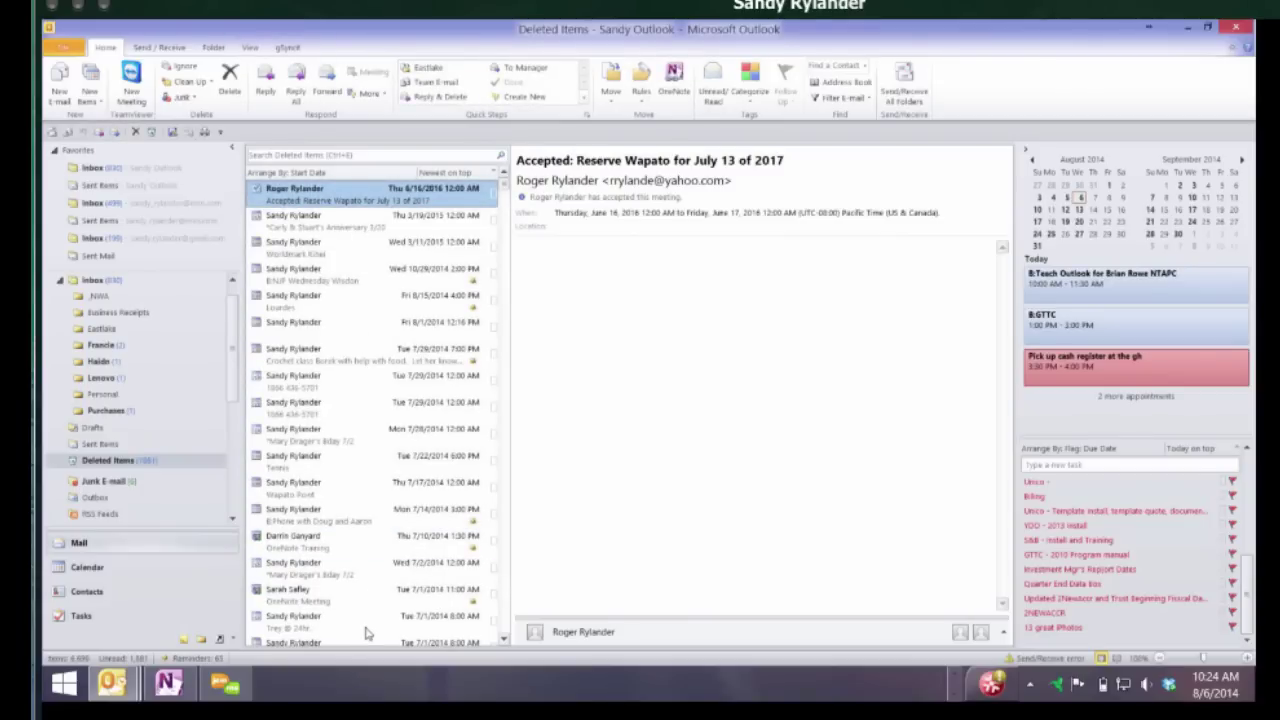
key("shift+Down")
key("shift+Down")
key("shift+Down")
key("shift+Down")
key("shift+Down")
key("shift+Down")
key("shift+Down")
key("shift+Down")
key("shift+Down")
key("shift+Down")
key("shift+Down")
key("shift+Down")
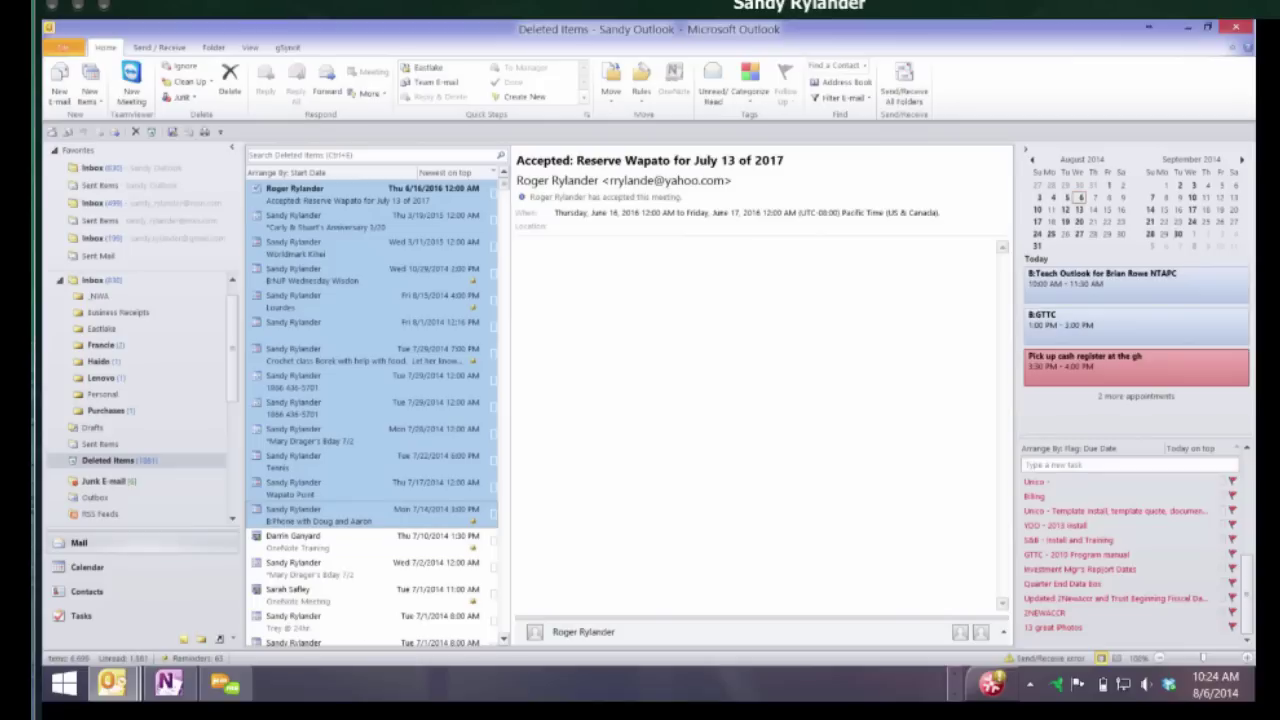
Add the OneNote Meeting item to the selection and exclude the Crochet class and 10/29/2014 items from it
left_click(400, 595, "ctrl")
left_click(401, 350, "ctrl")
left_click(405, 272, "ctrl")
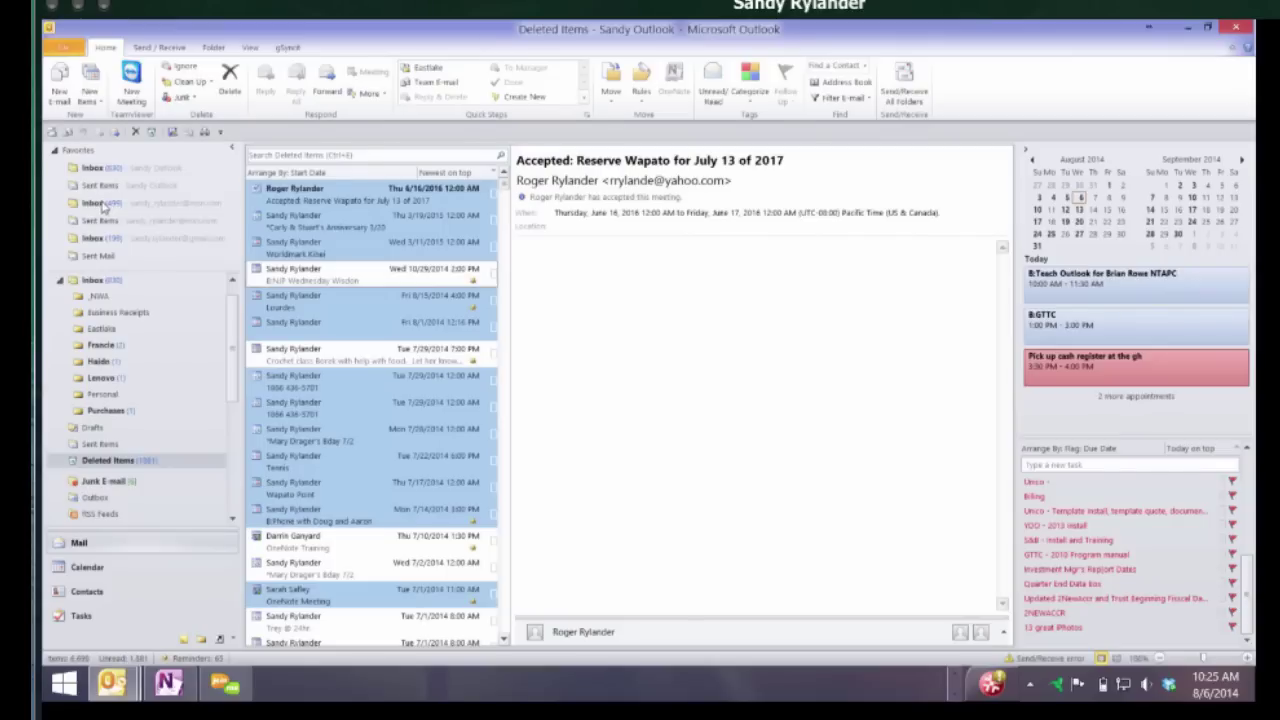
Return to the Inbox and collapse all of its date groups
left_click(104, 204)
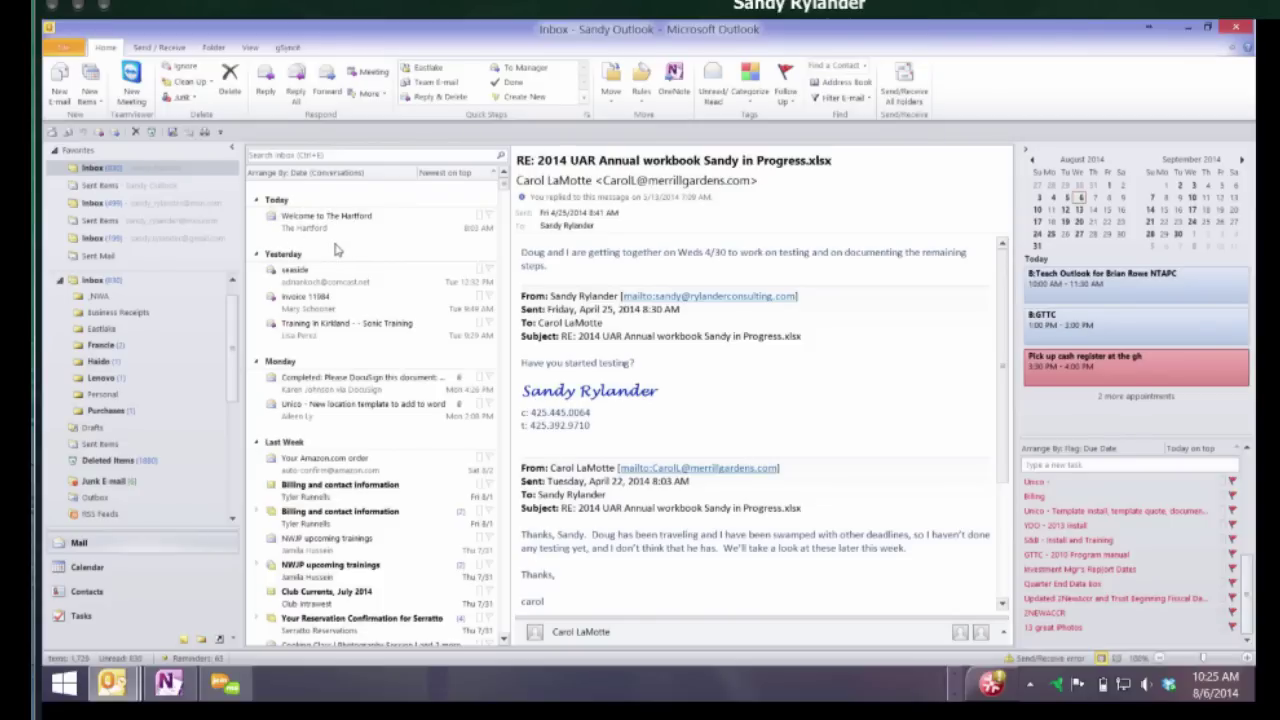
right_click(436, 241)
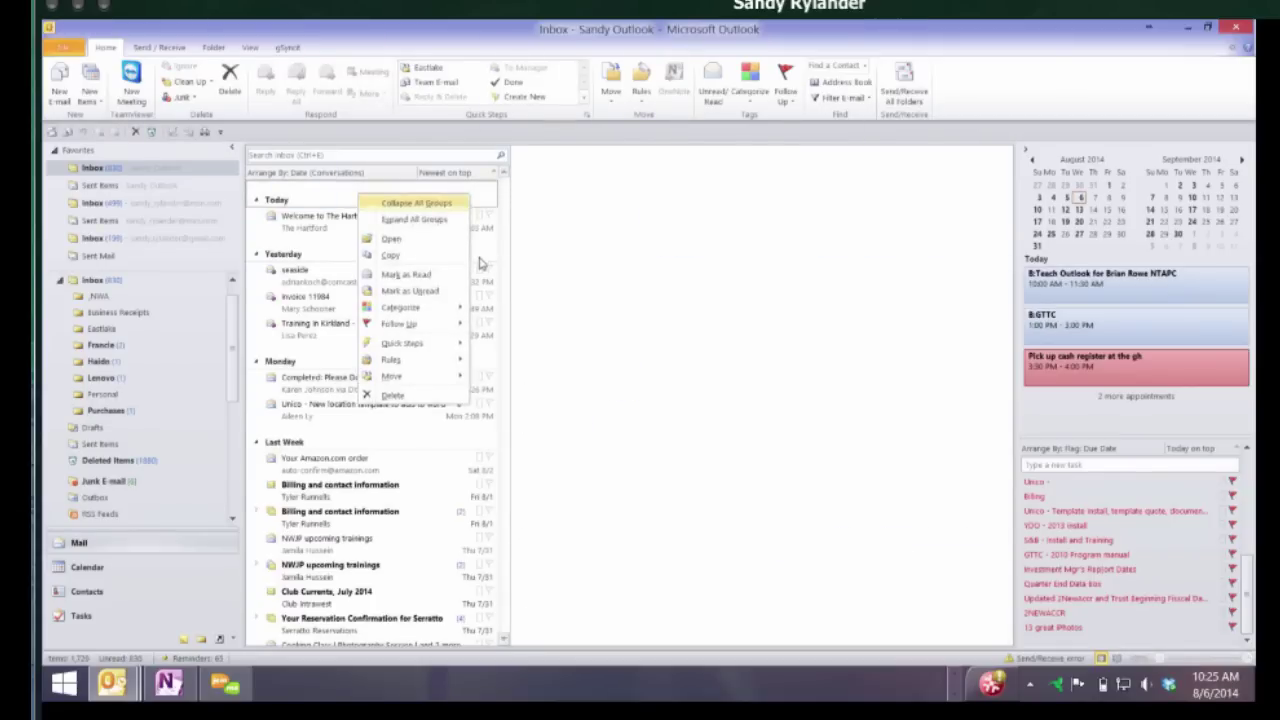
key("Return")
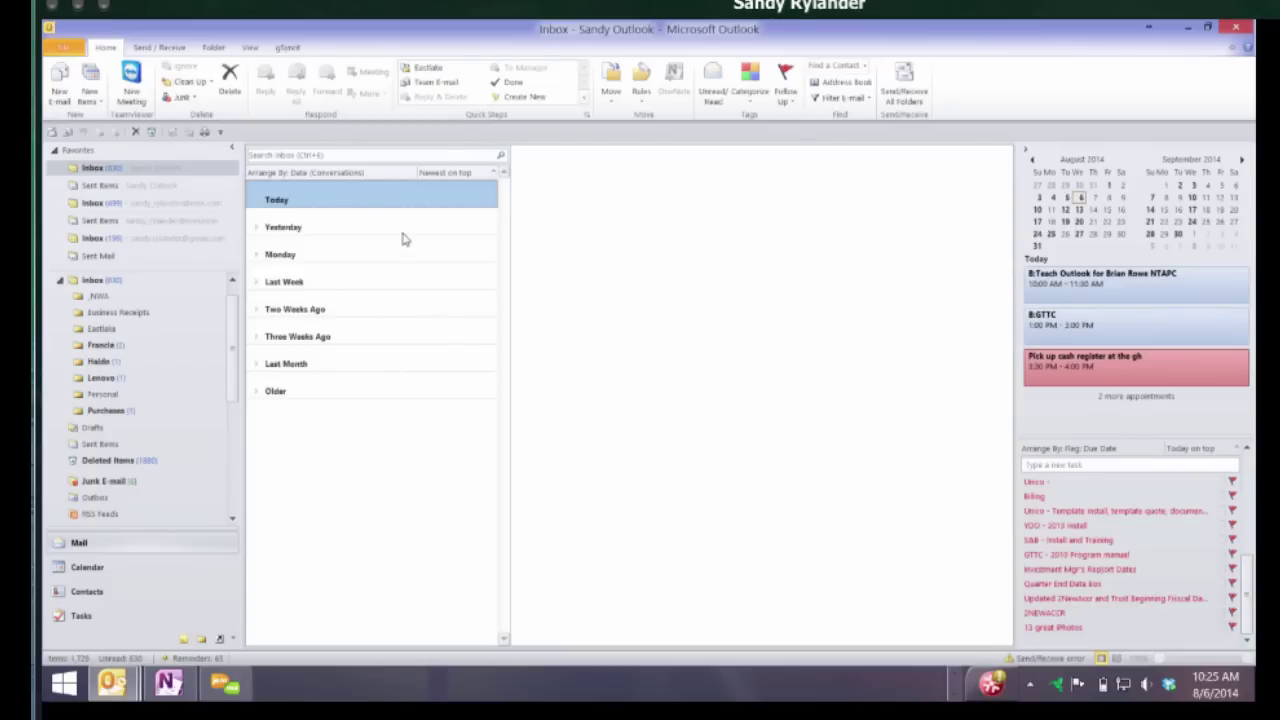
Expand all date groups in the inbox message list
key("shift+F10")
key("Down")
key("Down")
key("Return")
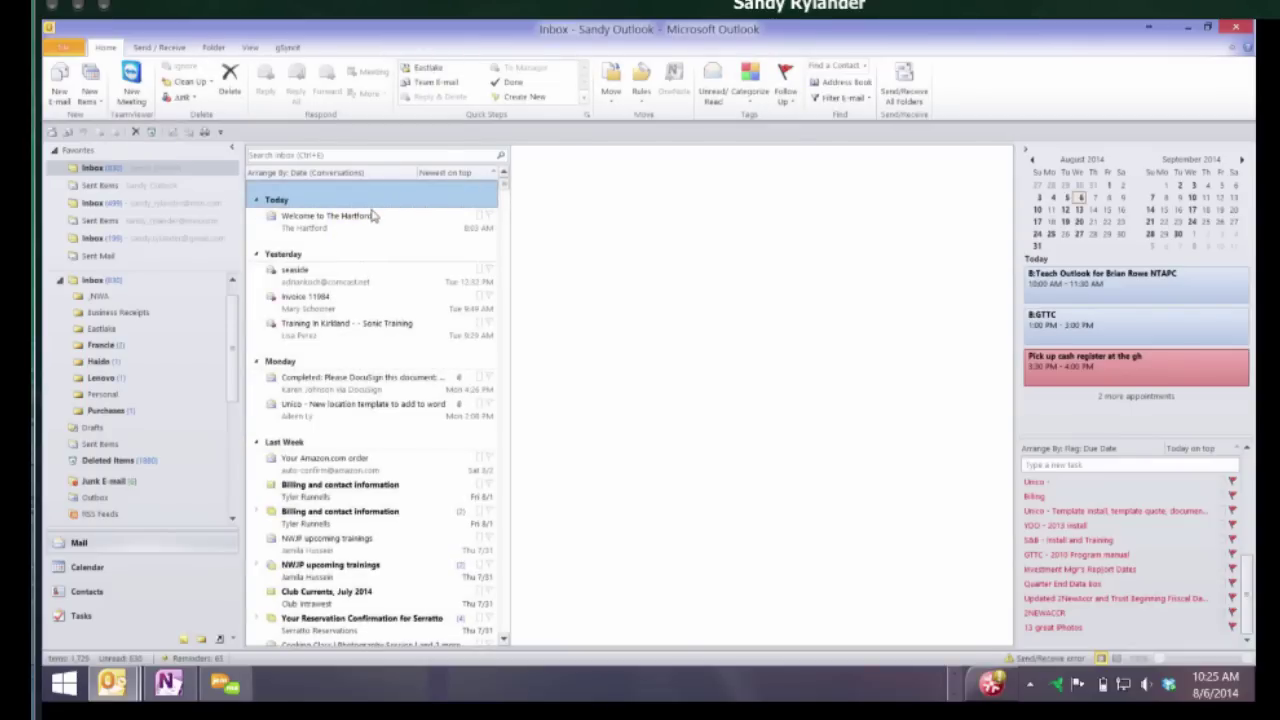
Turn off Show in Groups for the inbox and look over the ungrouped message list
left_click(330, 172)
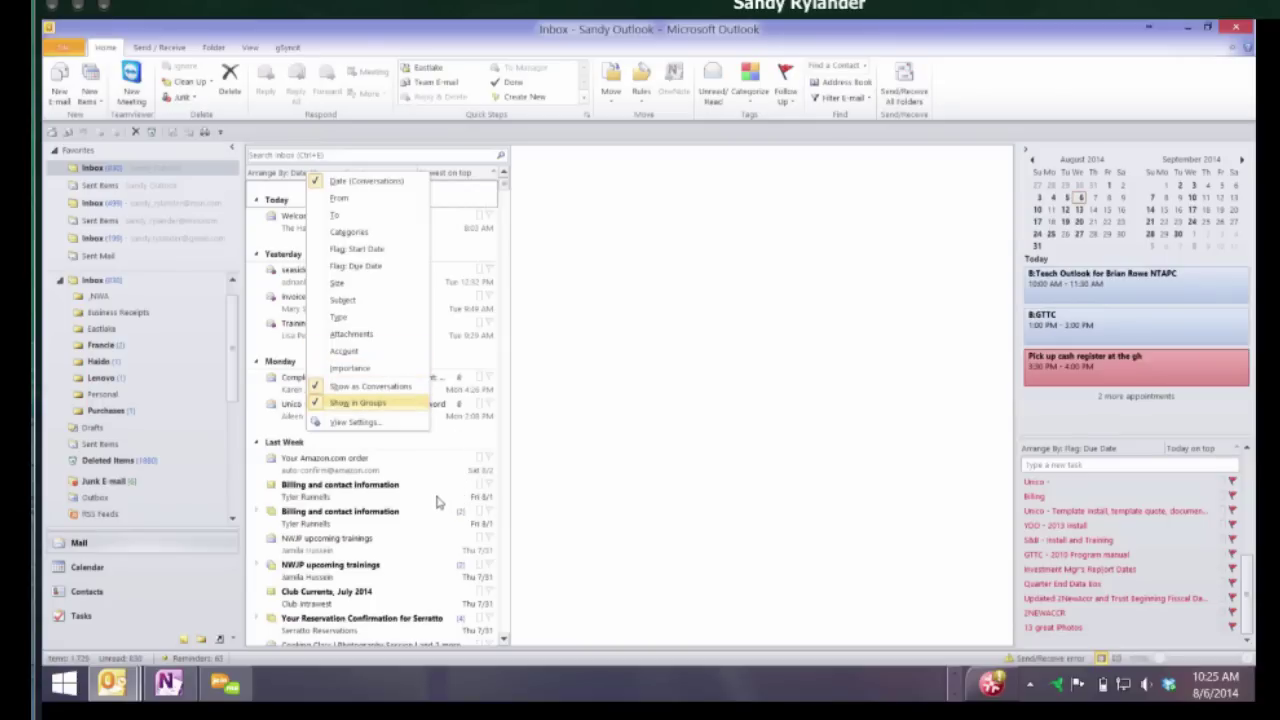
key("Return")
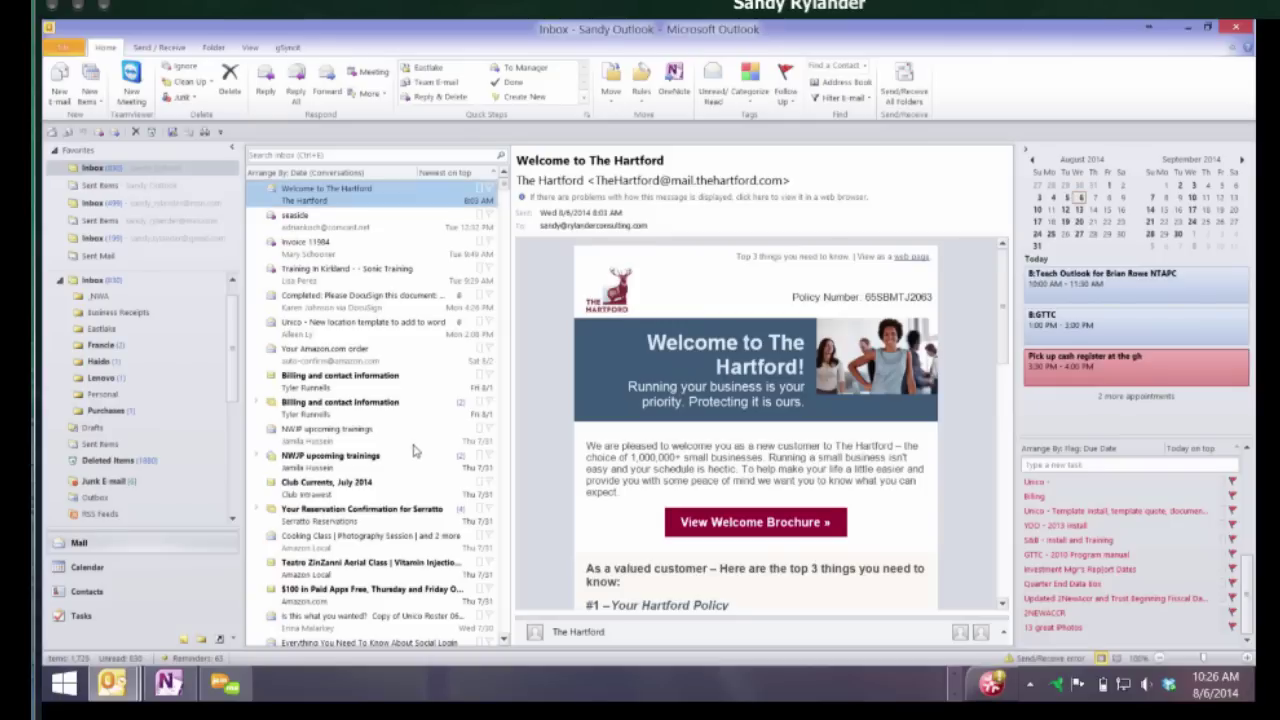
scroll(410, 428, "down", 2)
scroll(410, 428, "up", 2)
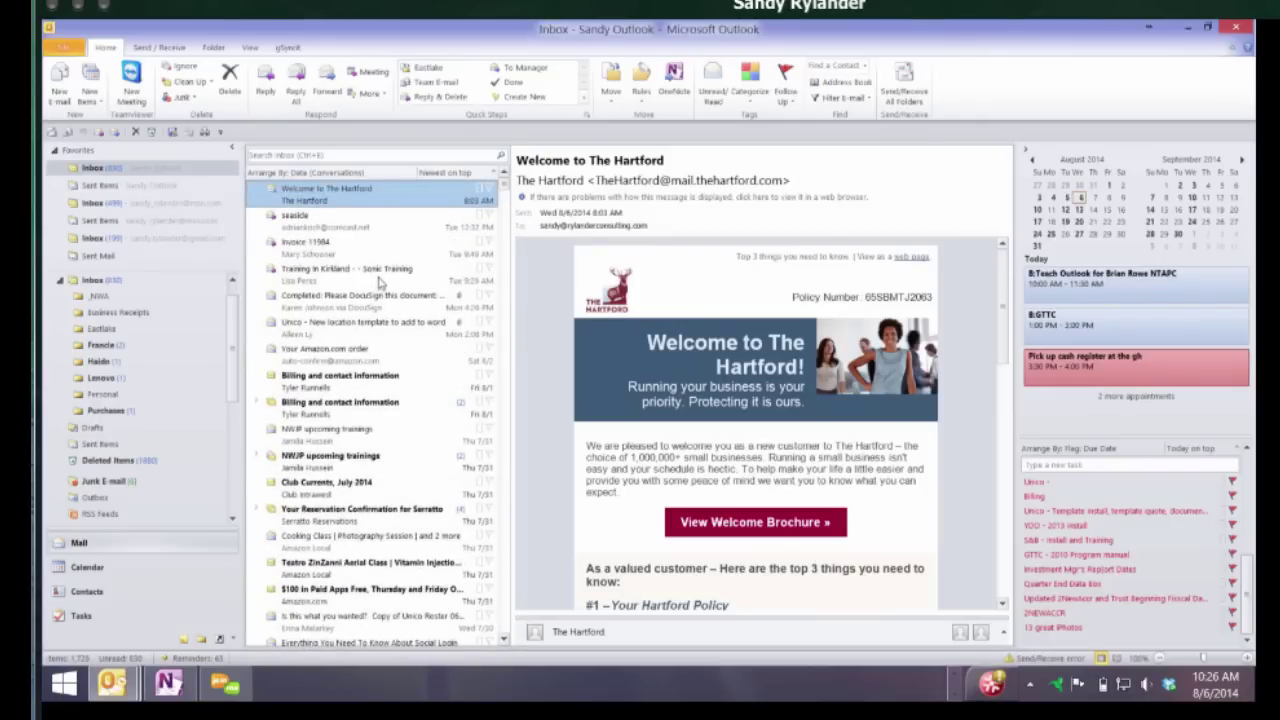
Turn Show in Groups back on and expand the two-message "Billing and contact information" conversation under Last Week
right_click(314, 224)
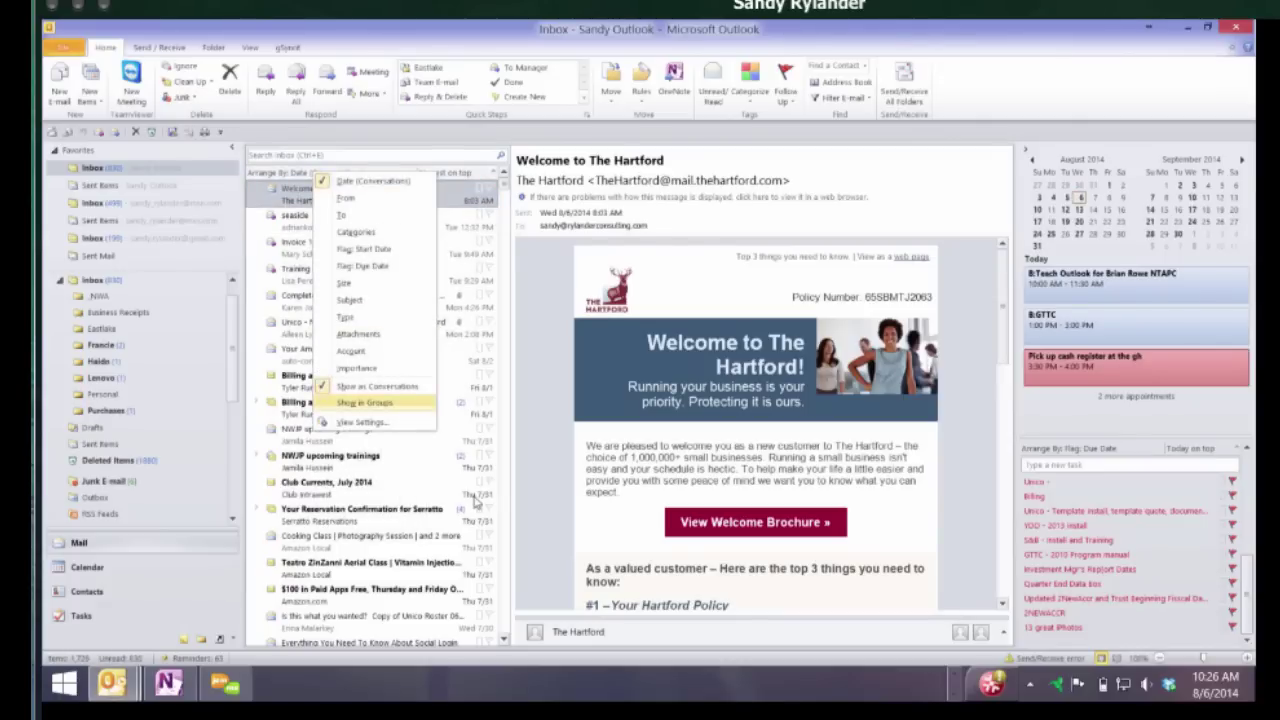
left_click(365, 403)
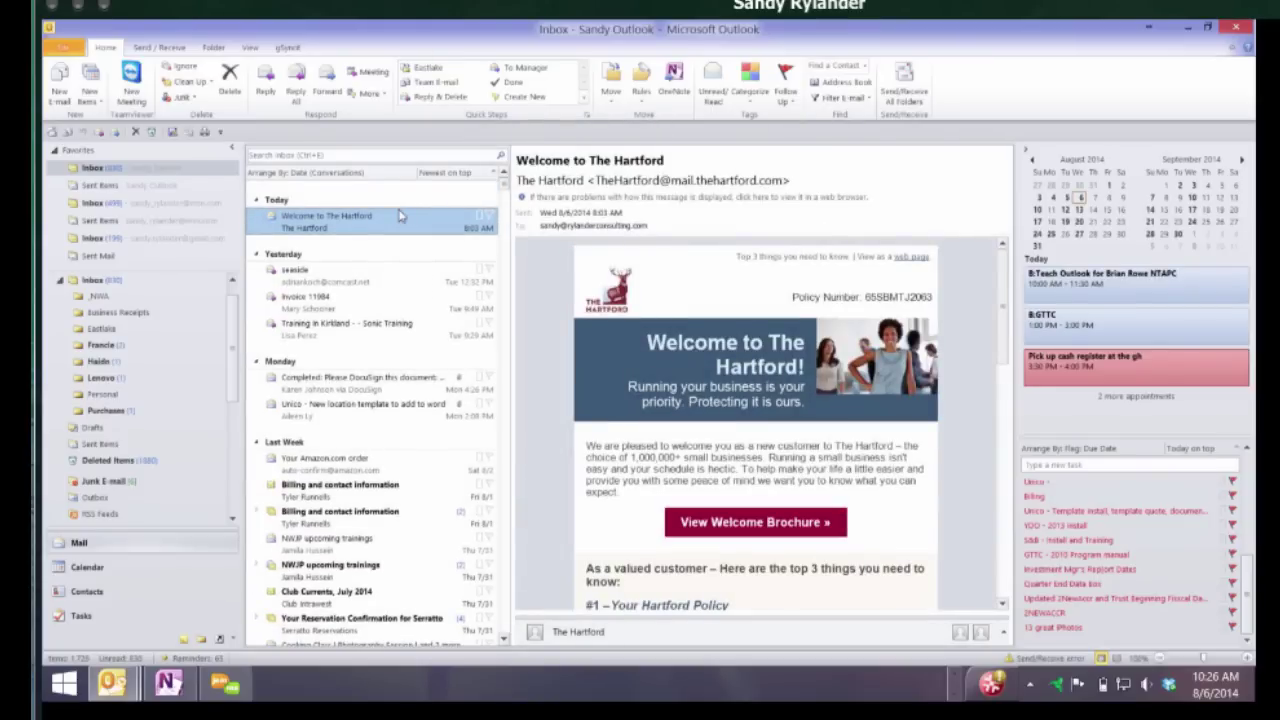
scroll(414, 612, "down", 3)
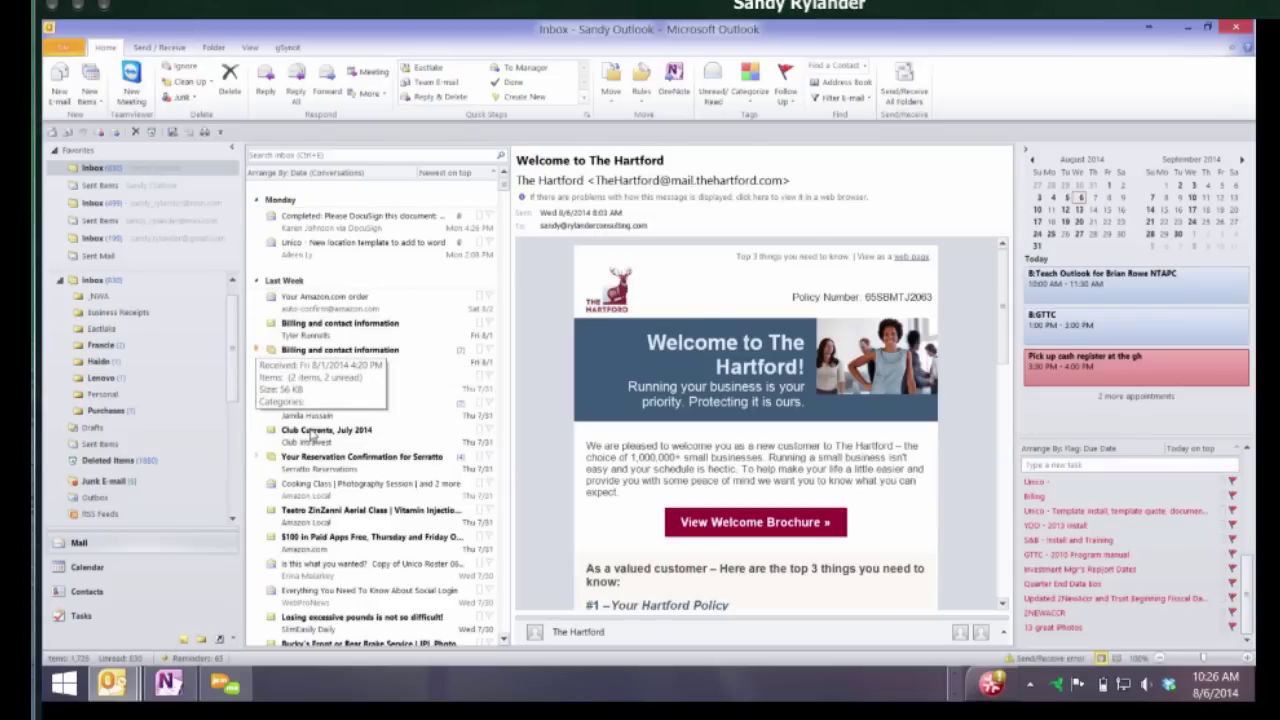
left_click(330, 350)
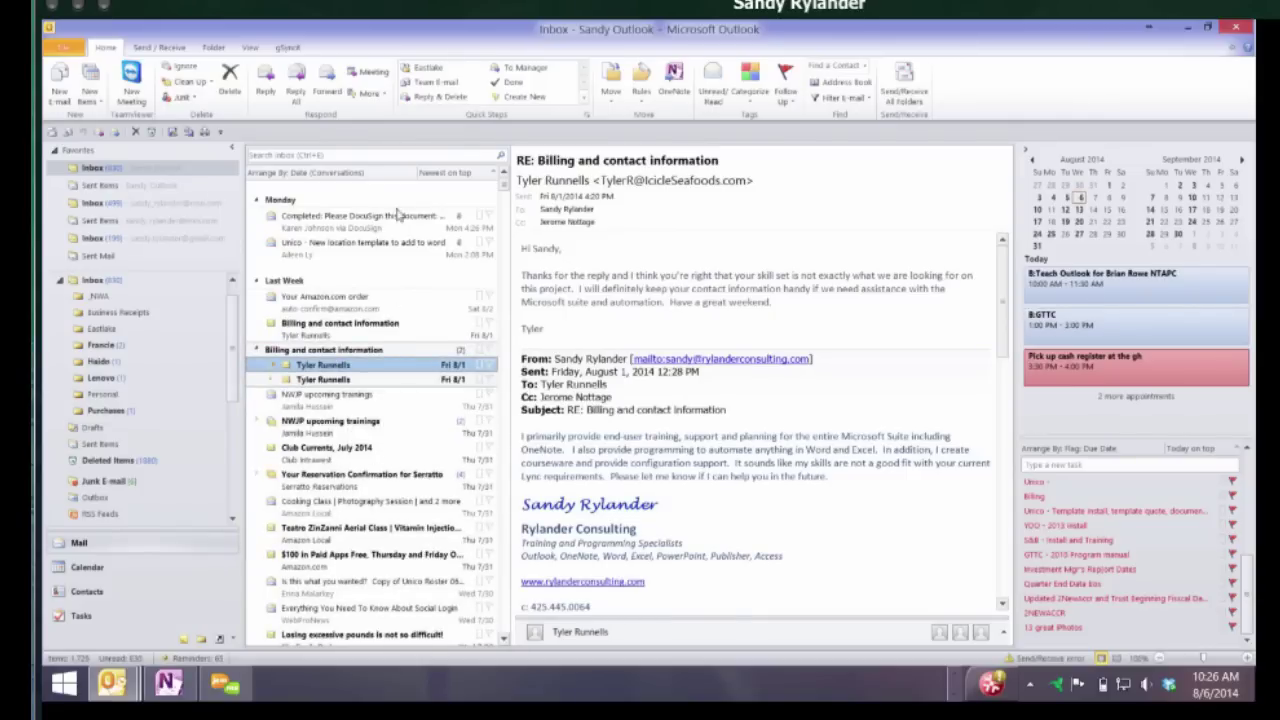
Turn off Show as Conversations for this folder only and review the inbox list from its newest messages
left_click(318, 172)
key("Down")
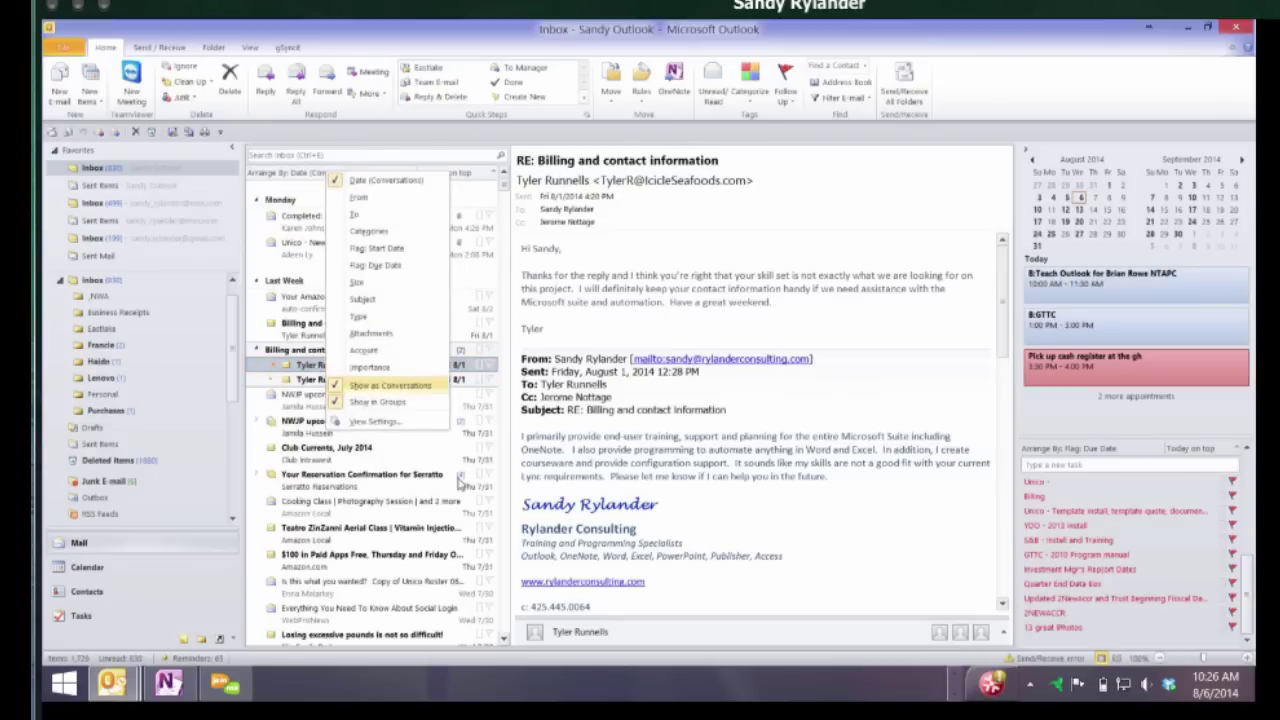
key("Return")
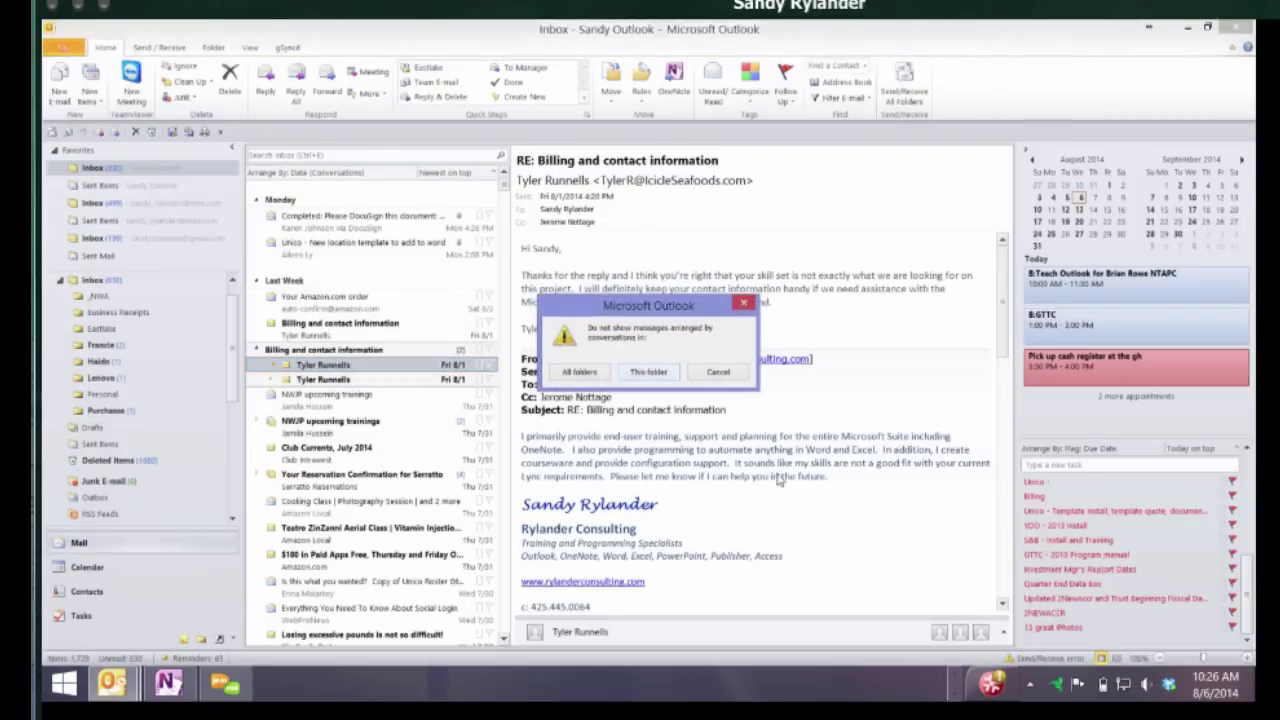
key("Return")
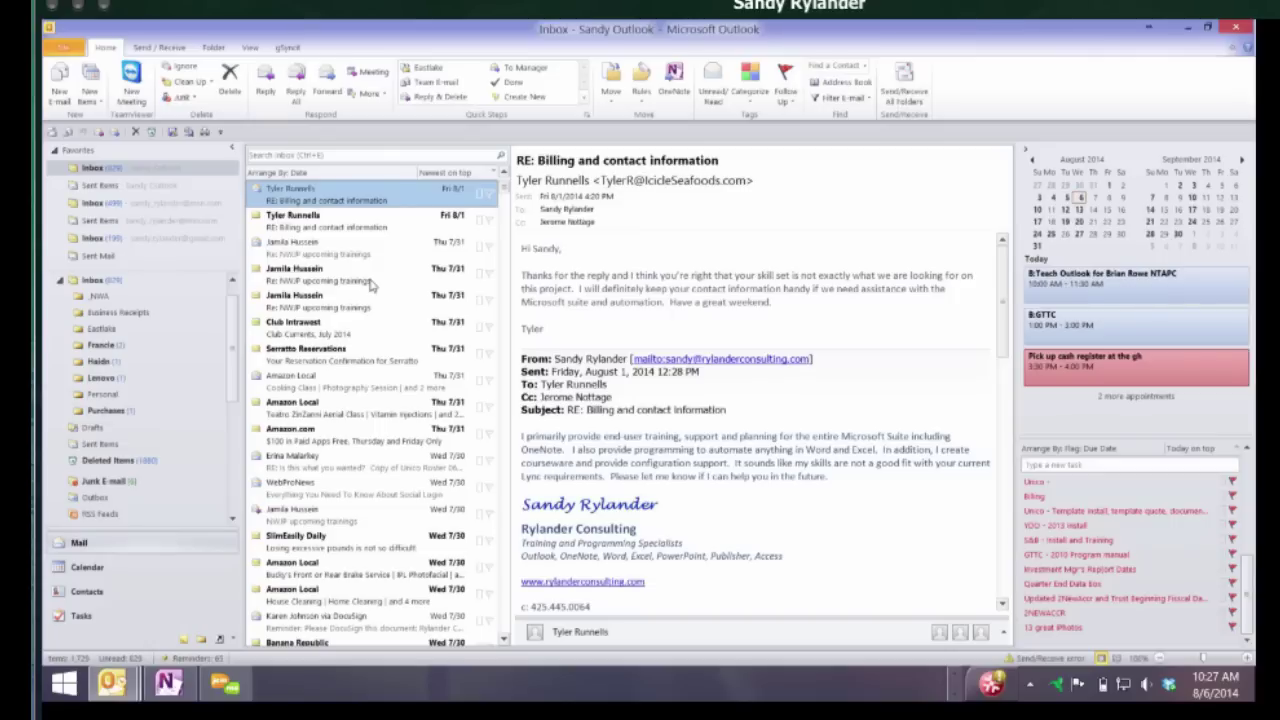
scroll(370, 283, "up", 5)
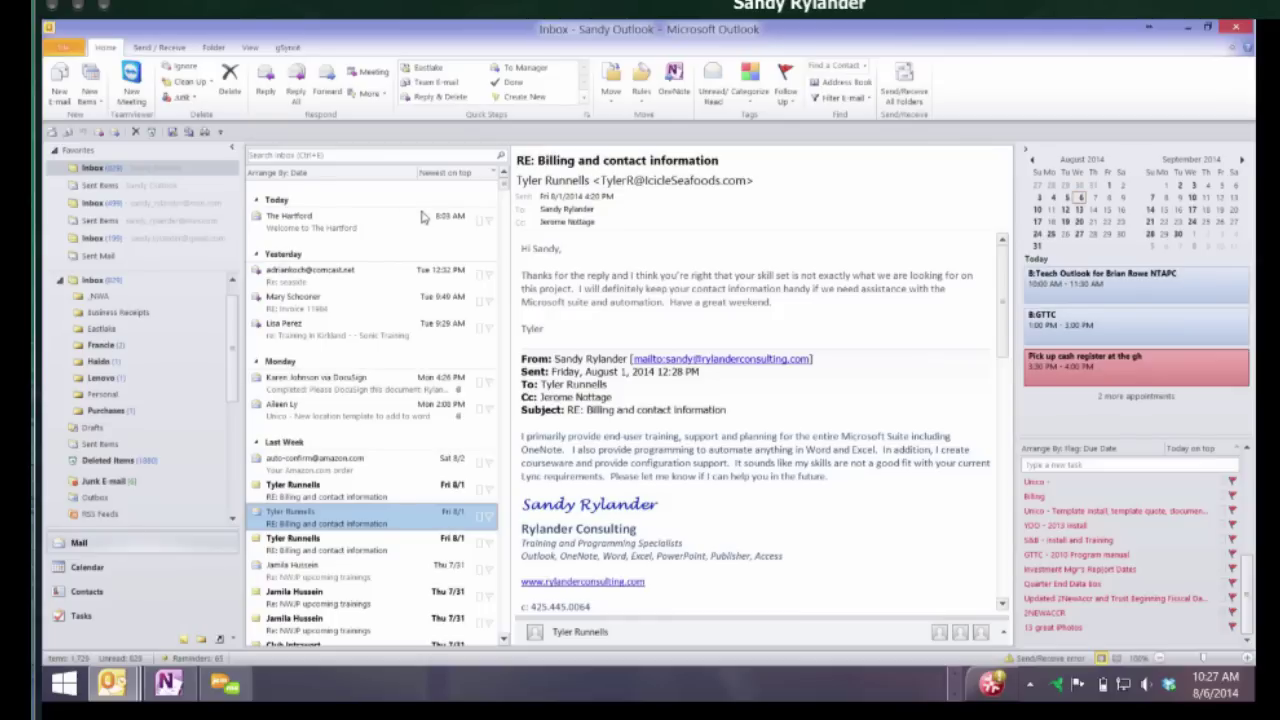
Arrange the inbox messages by From, and return the arrangement to Date
right_click(421, 216)
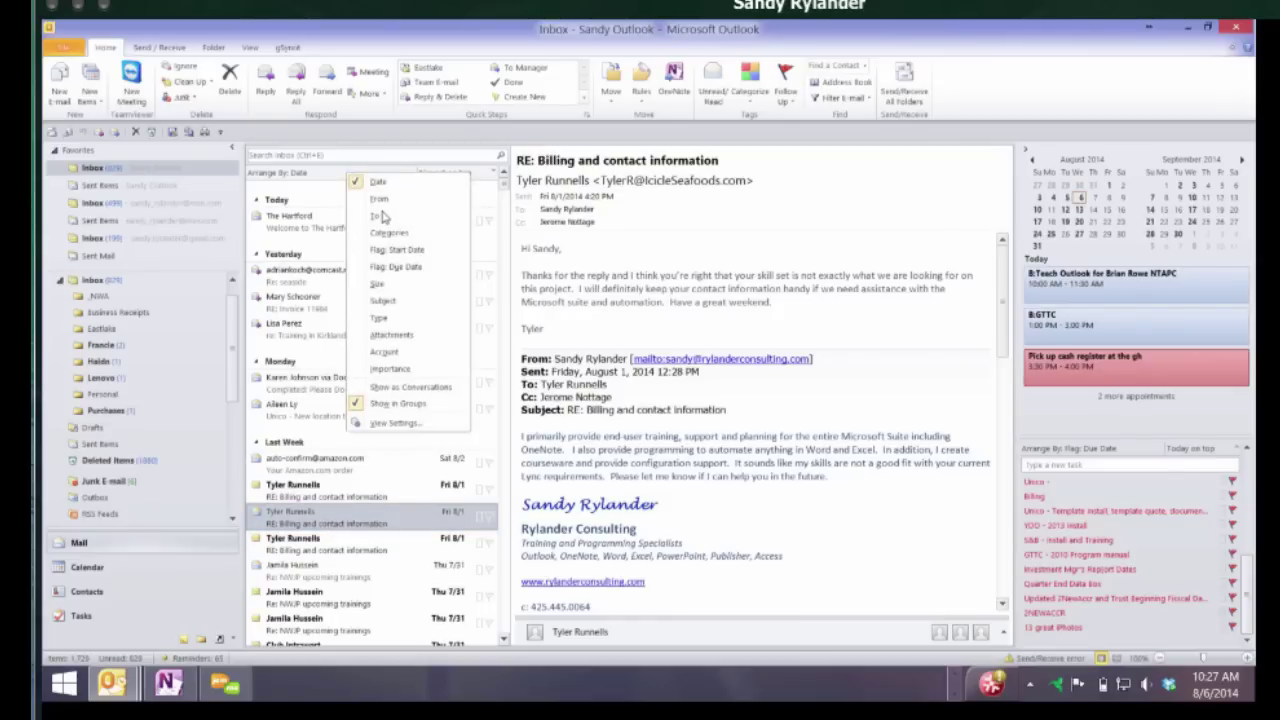
left_click(380, 198)
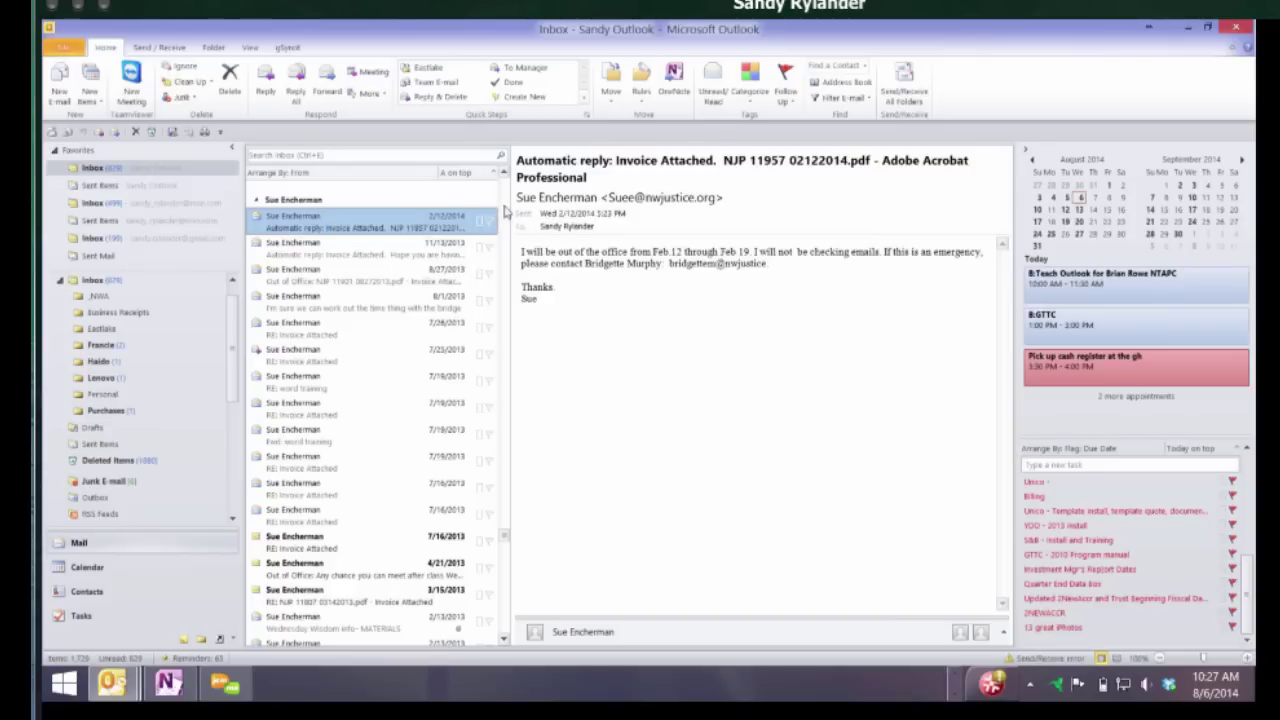
right_click(505, 210)
key("Down")
key("Return")
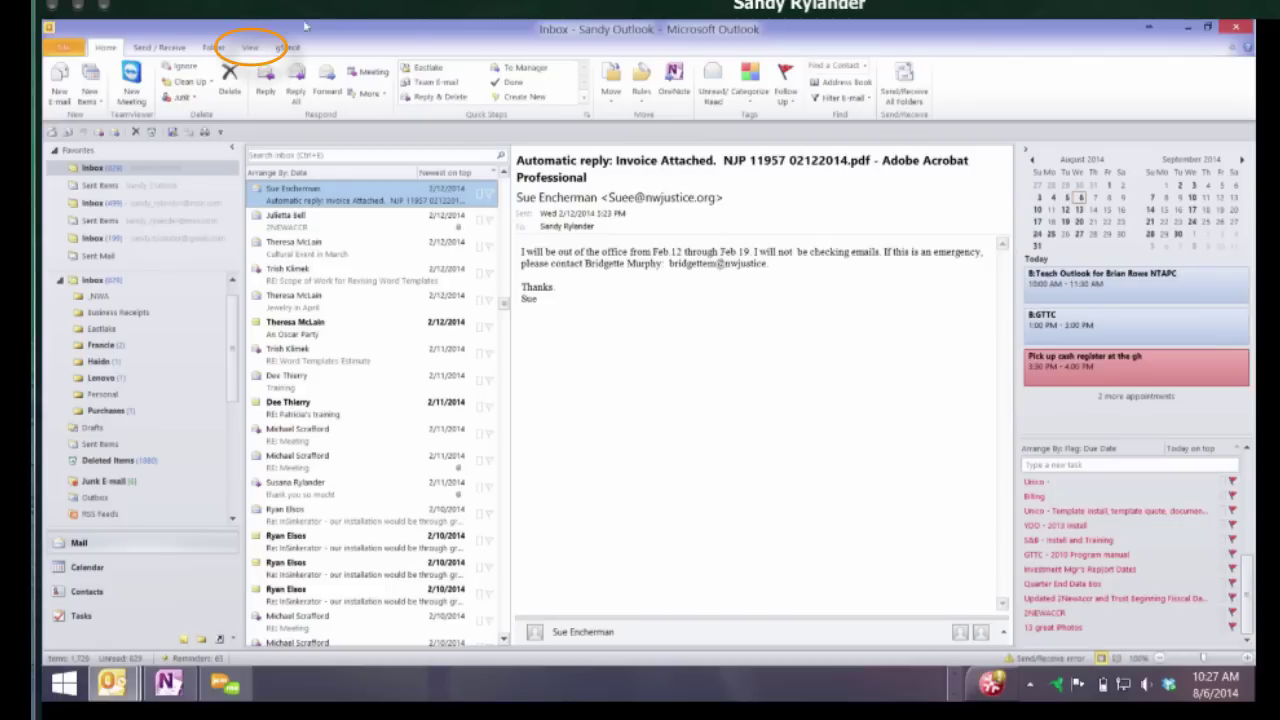
Show the ribbon's view and arrangement options for the inbox and read the "Cultural Event in March" message
left_click(250, 47)
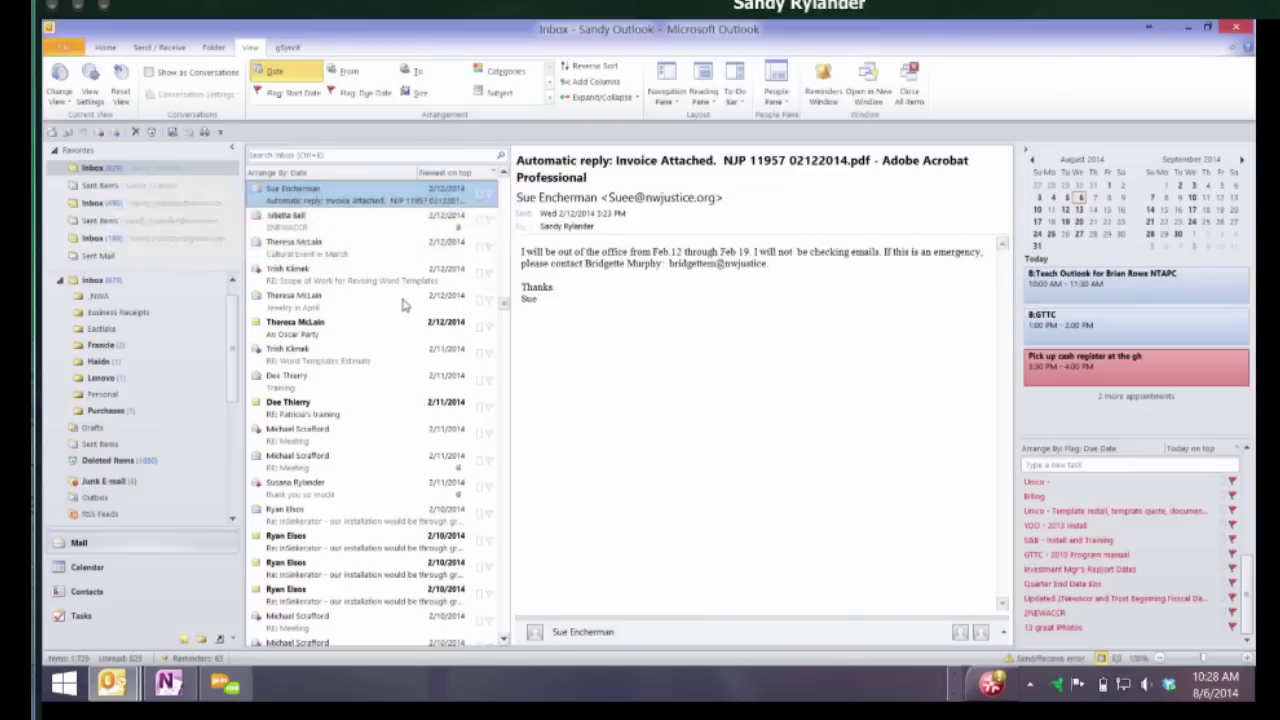
left_click(365, 248)
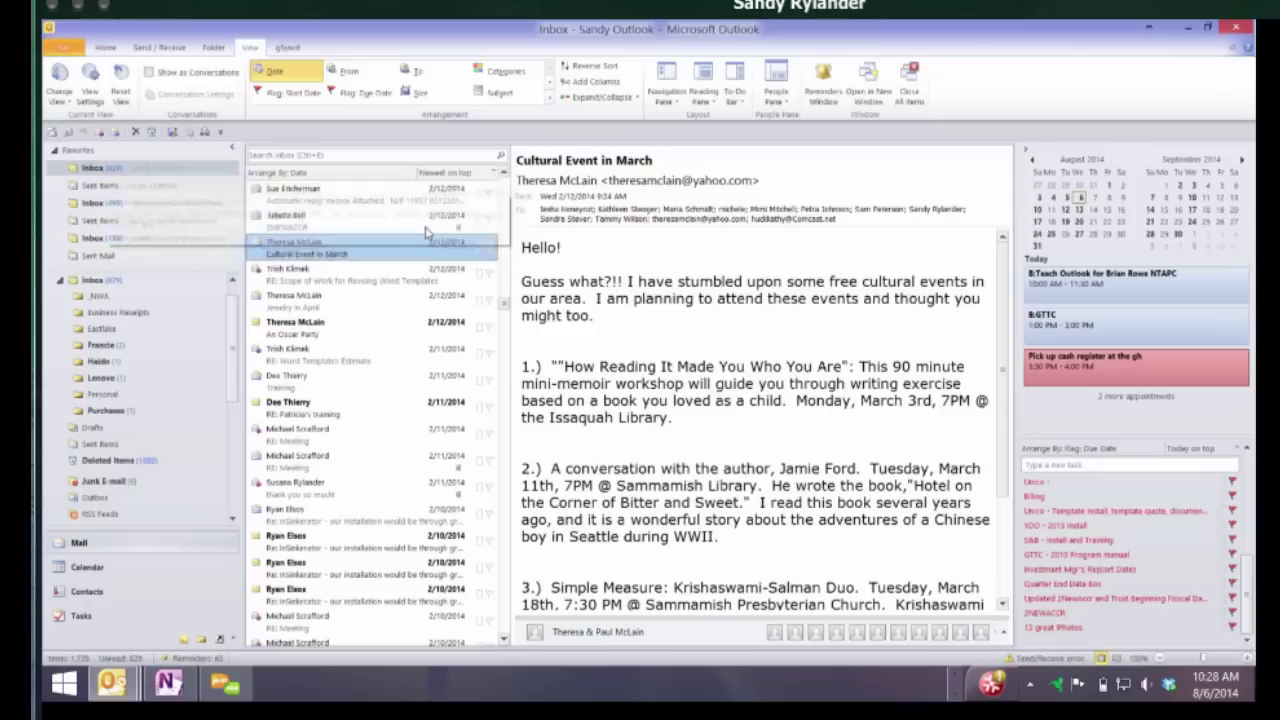
Expand the People Pane for the "Automatic reply: Invoice Attached" message and enlarge it to show more of the sender's items
key("Up")
key("Up")
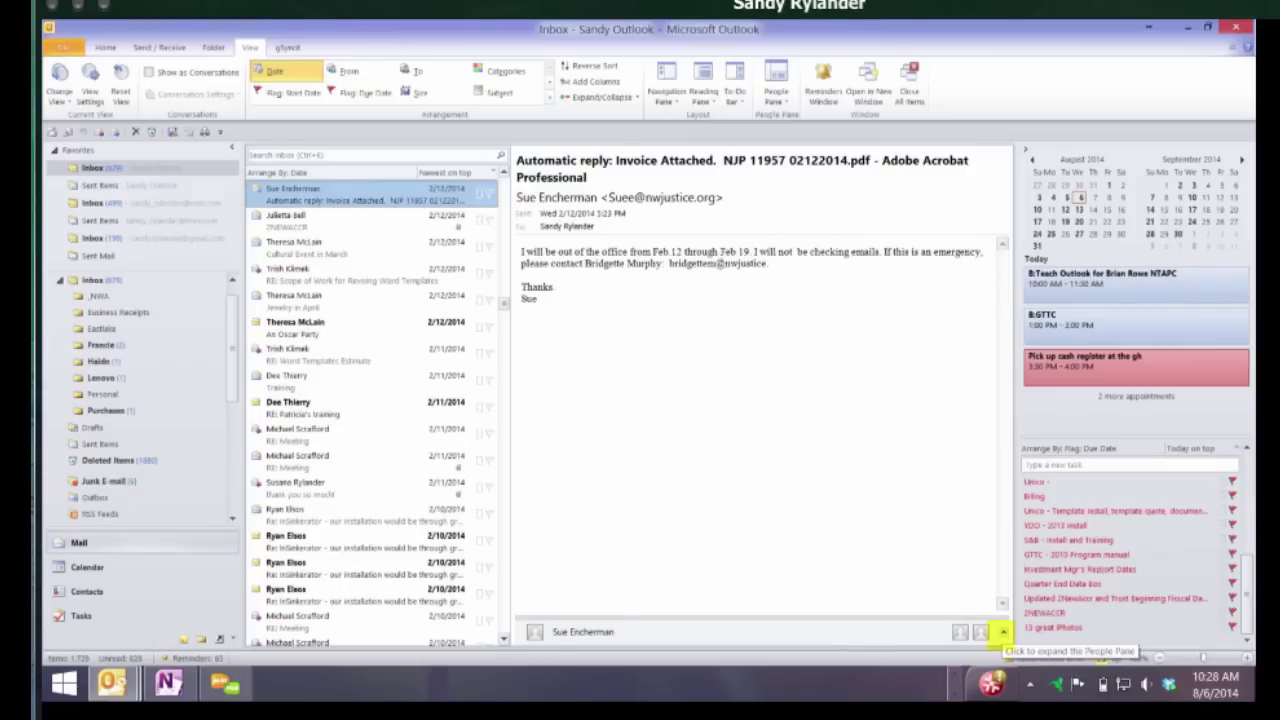
left_click(1002, 631)
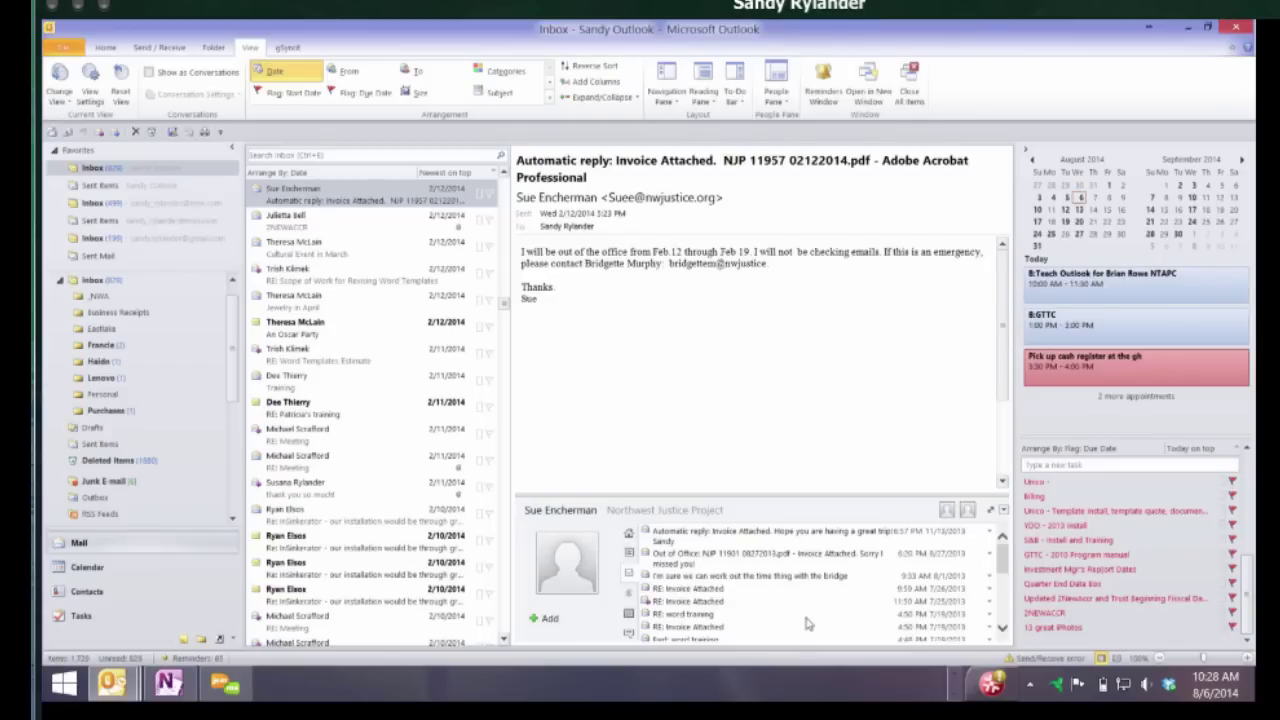
left_click_drag(803, 497, 797, 356)
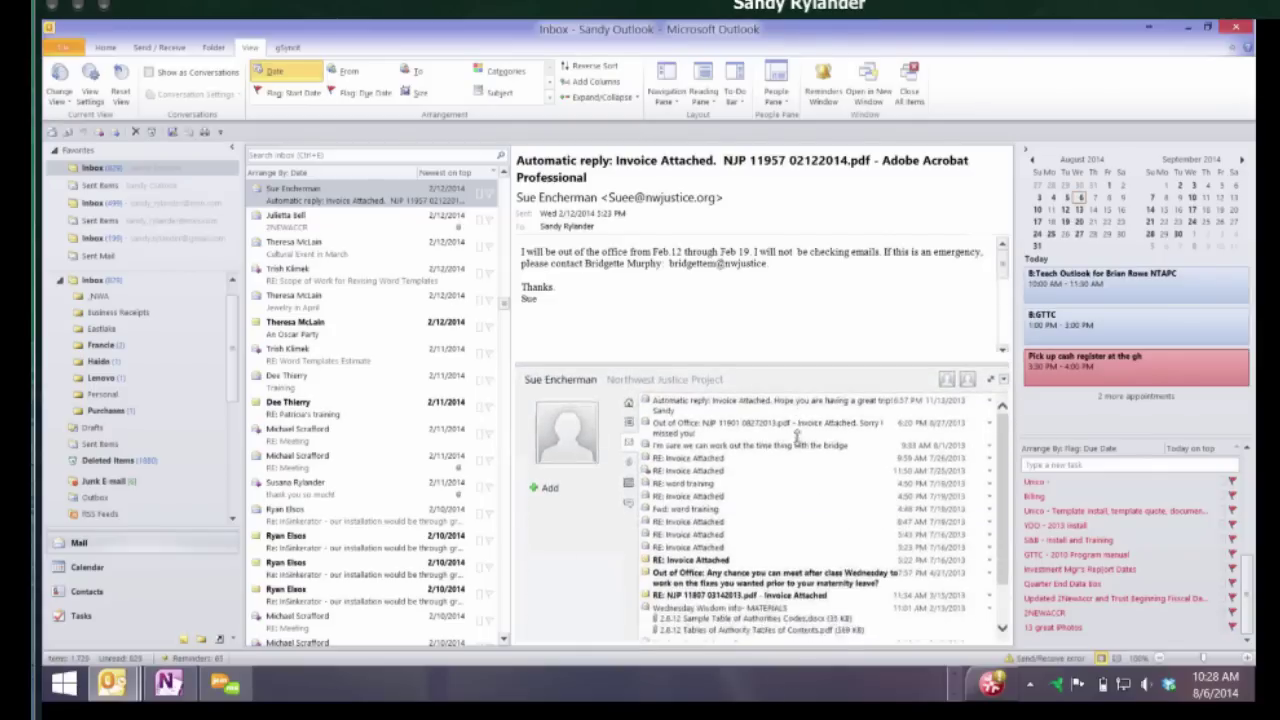
left_click_drag(785, 690, 820, 531)
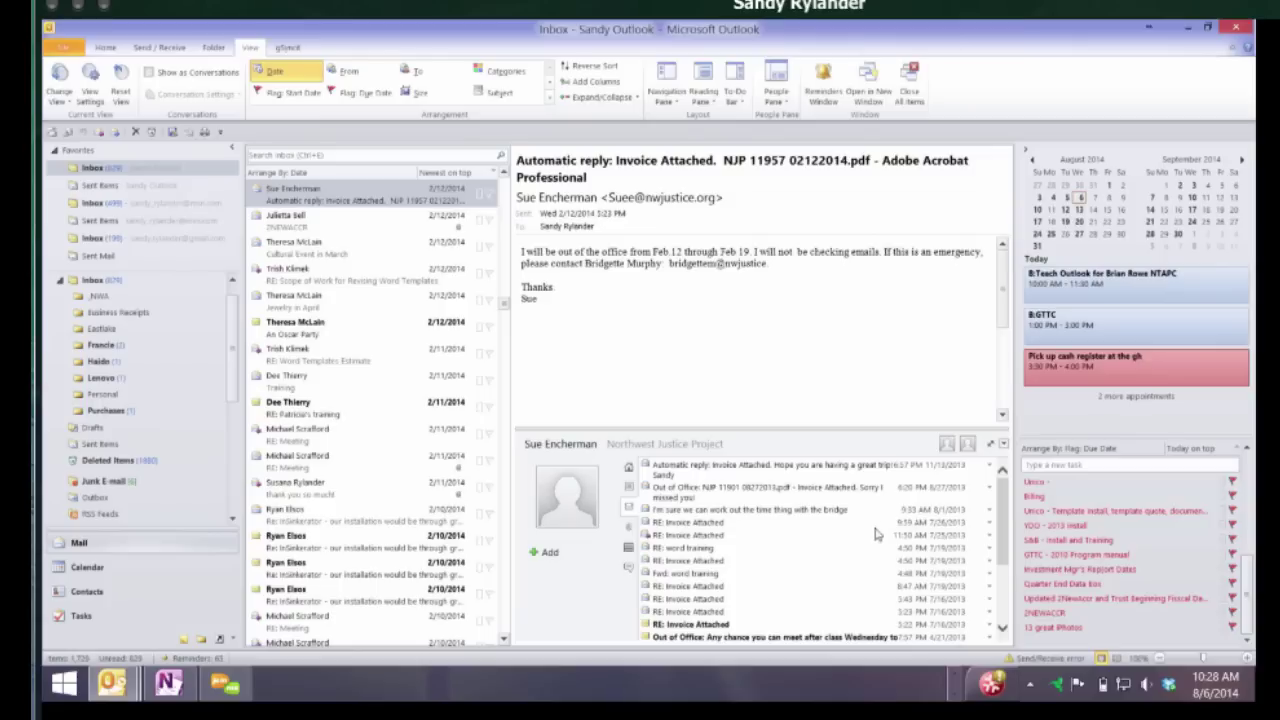
left_click_drag(860, 431, 850, 325)
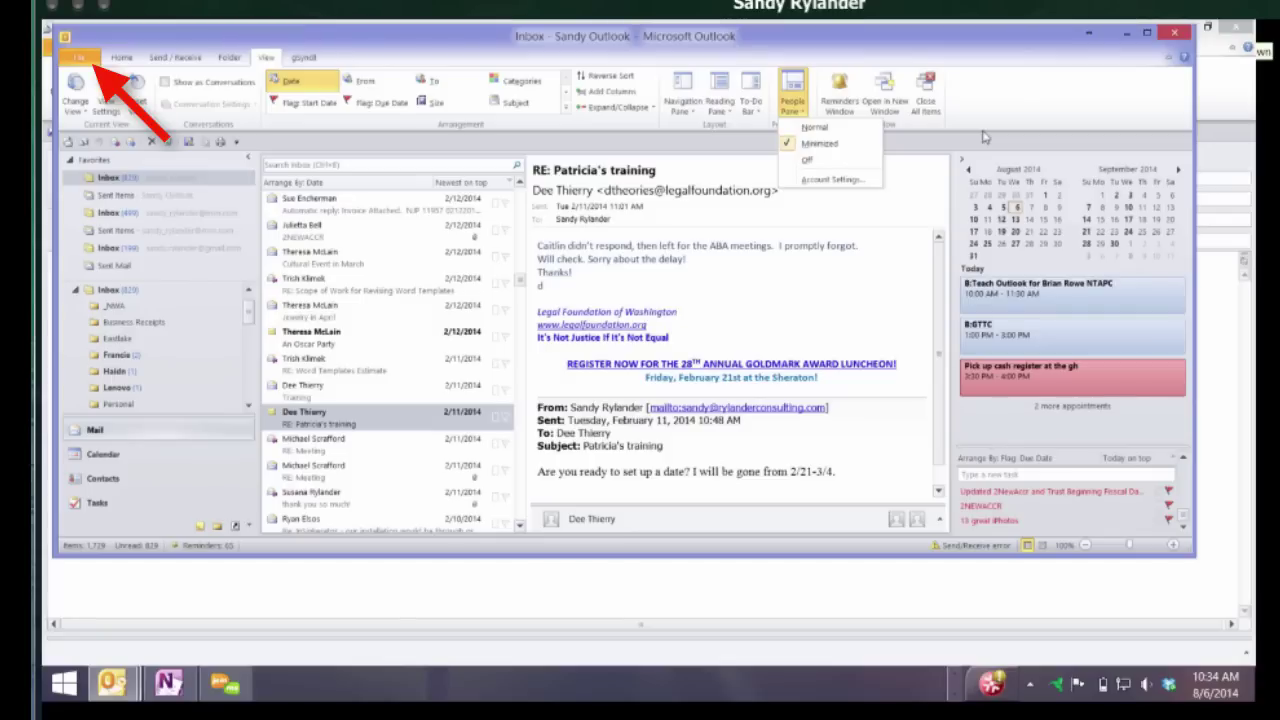
Start a new e-mail message and place the cursor in the name line of its signature
left_click(982, 49)
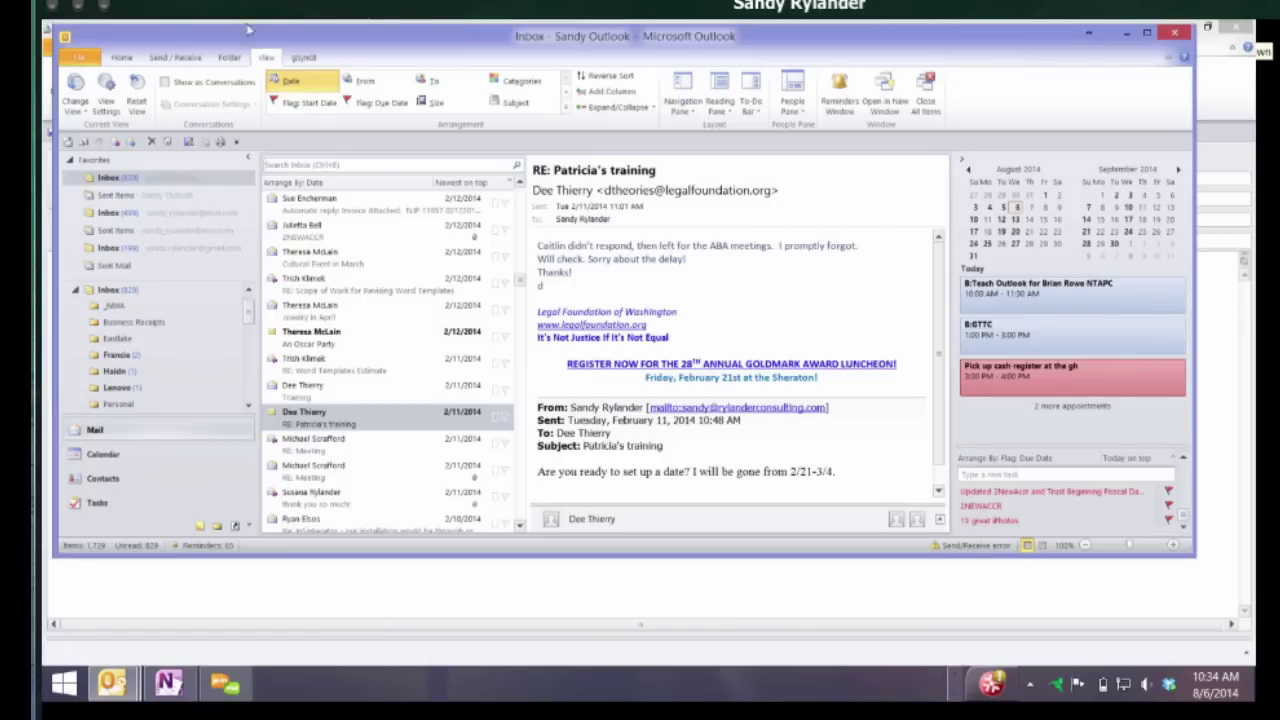
left_click(127, 60)
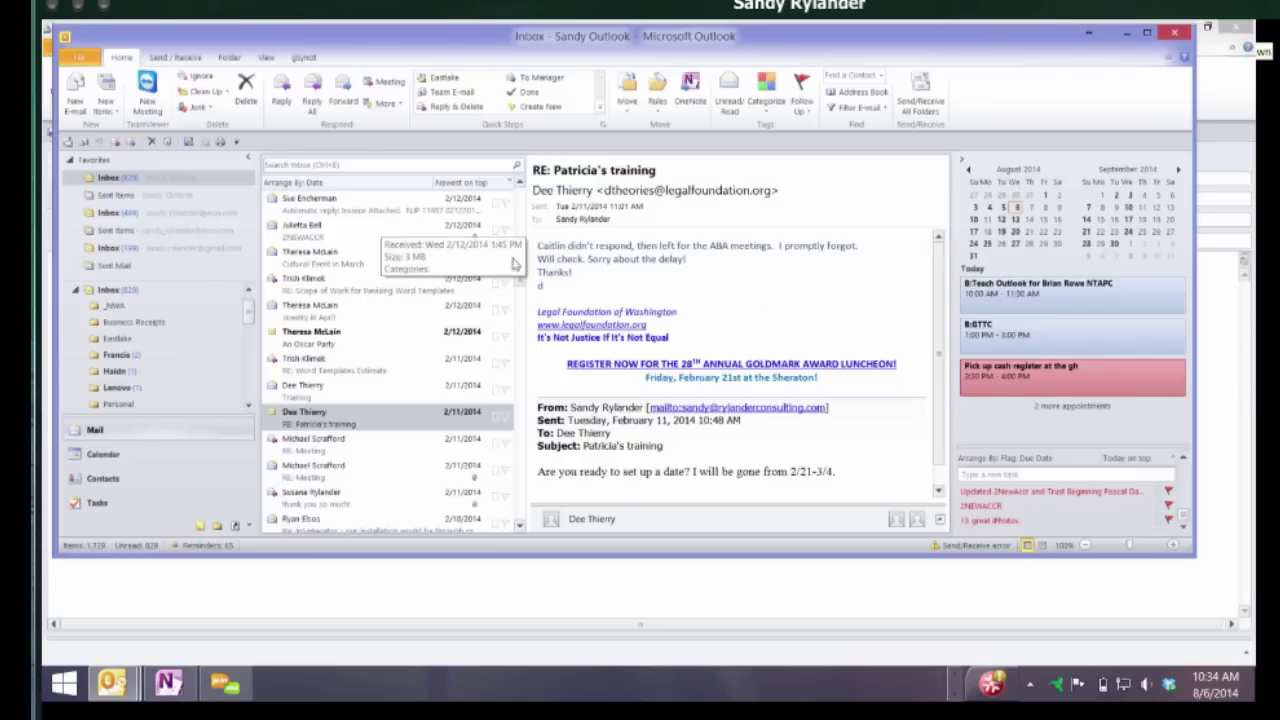
left_click(95, 120)
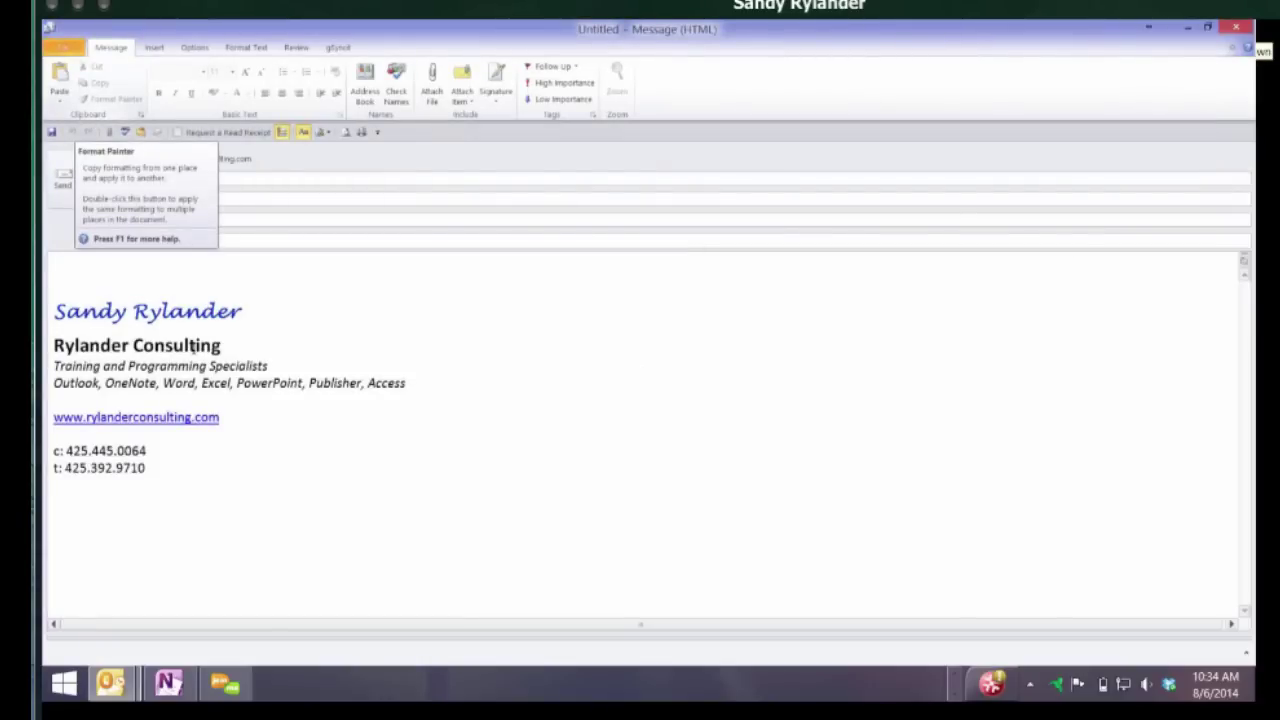
left_click(72, 314)
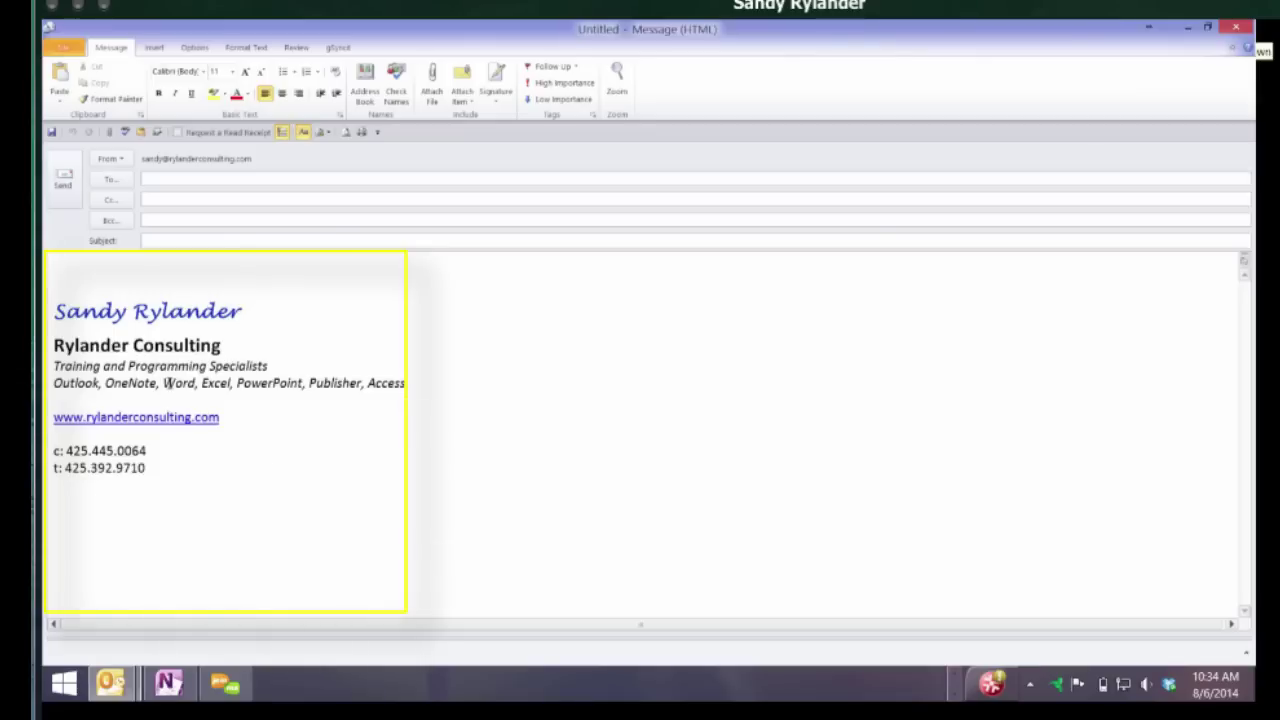
key("Down")
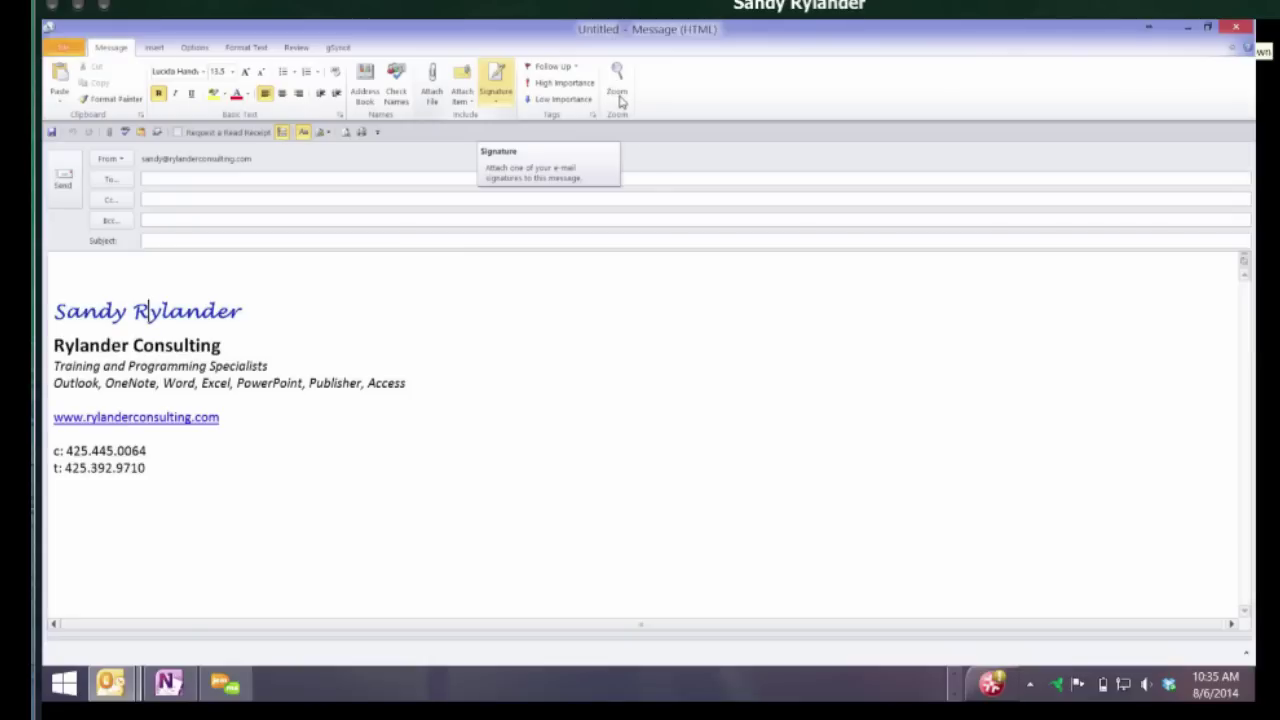
Open the Signatures and Stationery settings from the new message
key("alt+h")
key("g")
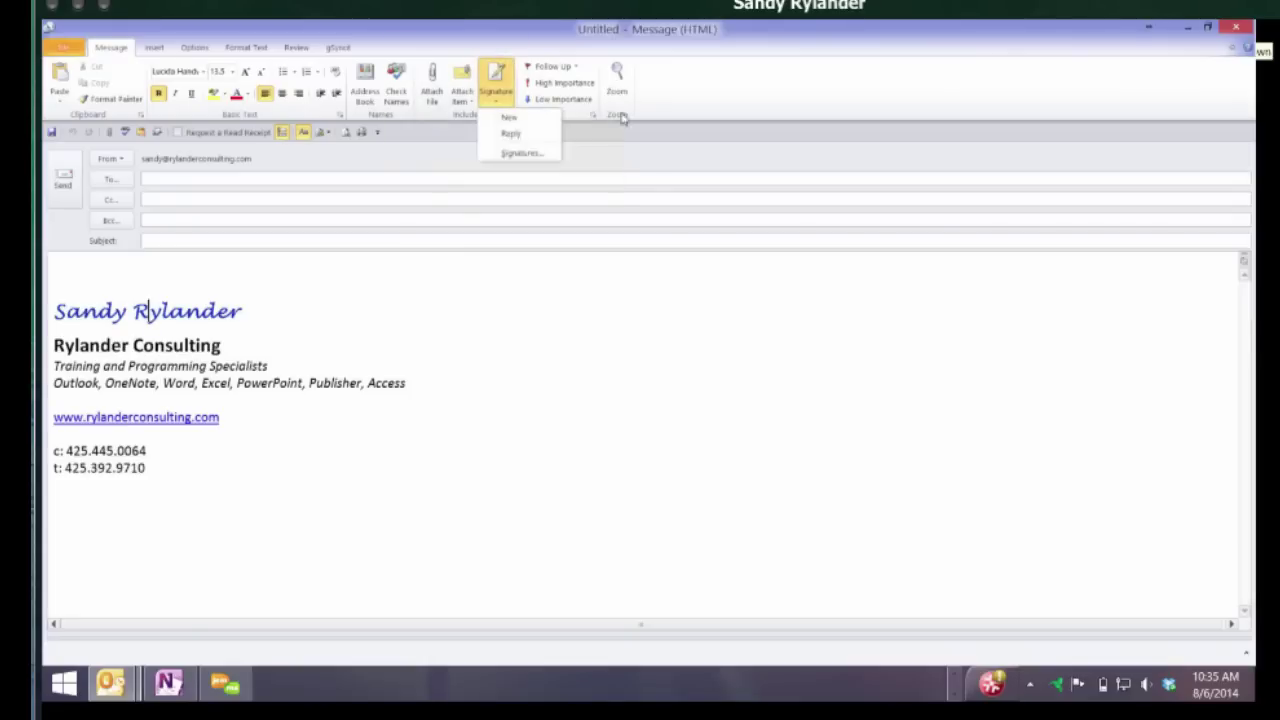
key("Down")
key("Down")
key("Down")
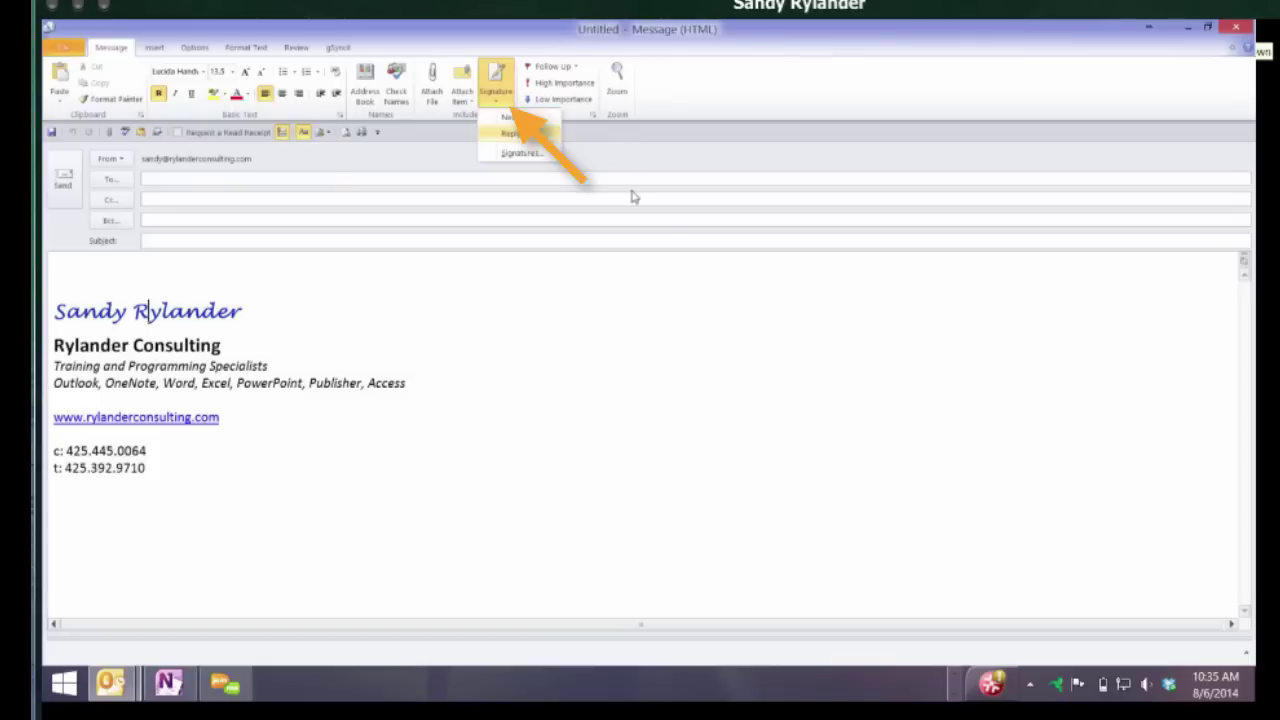
key("Return")
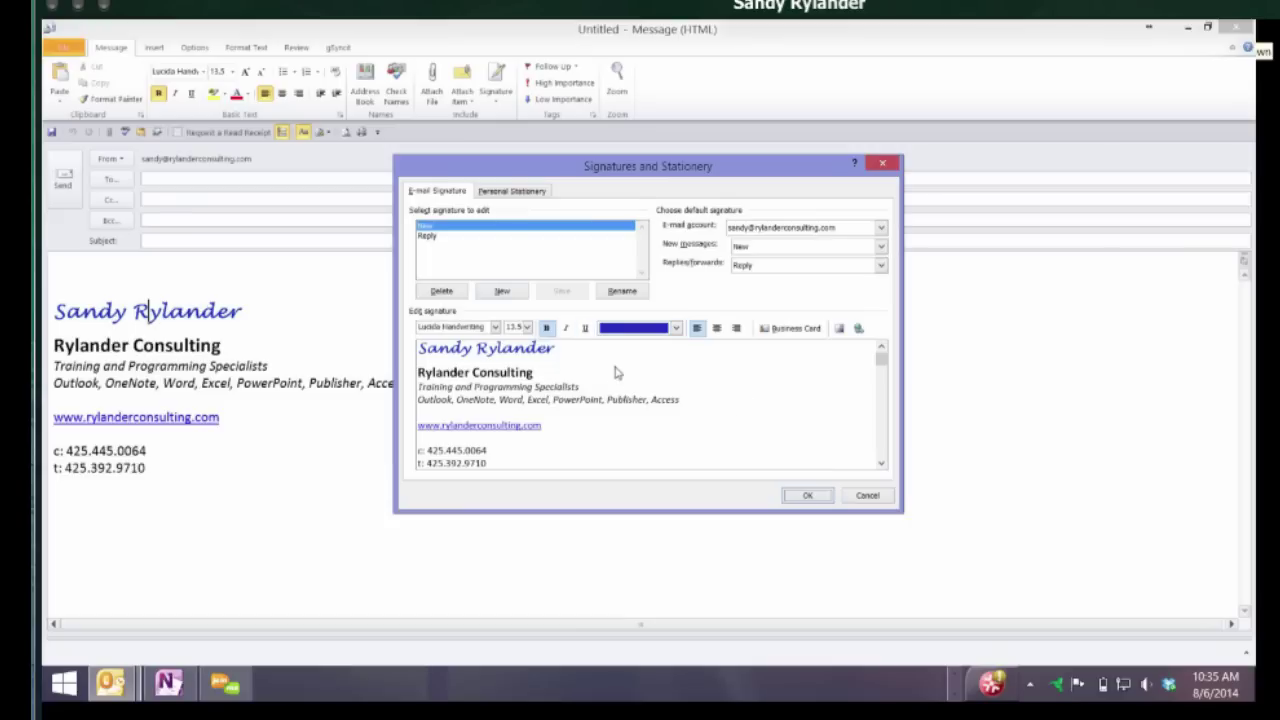
Create a new e-mail signature named NewGarb
key("alt+n")
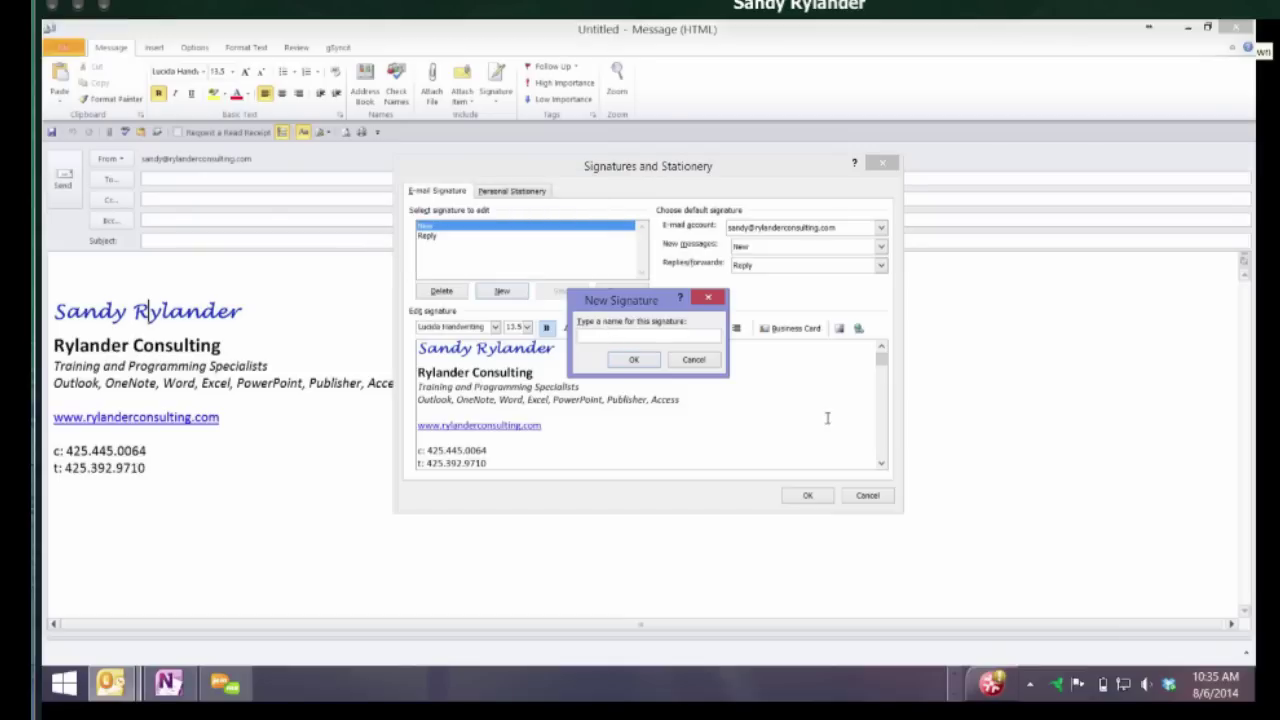
type("N")
type("N")
type("ewGe")
type("n")
key("Return")
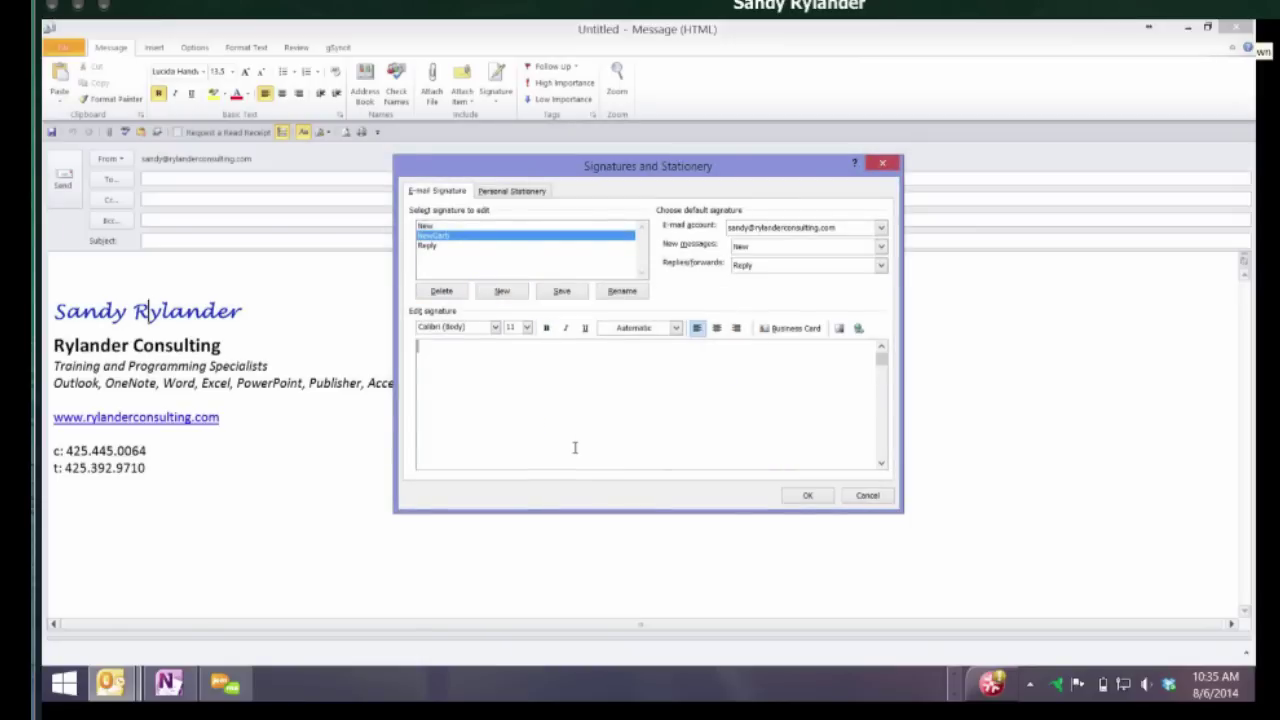
Enter the sender's full name, "Rylander Consulting" and the phone number on three lines of the NewGarb signature
left_click(575, 447)
type("Sandy Rylander")
key("Return")
type("Rylander")
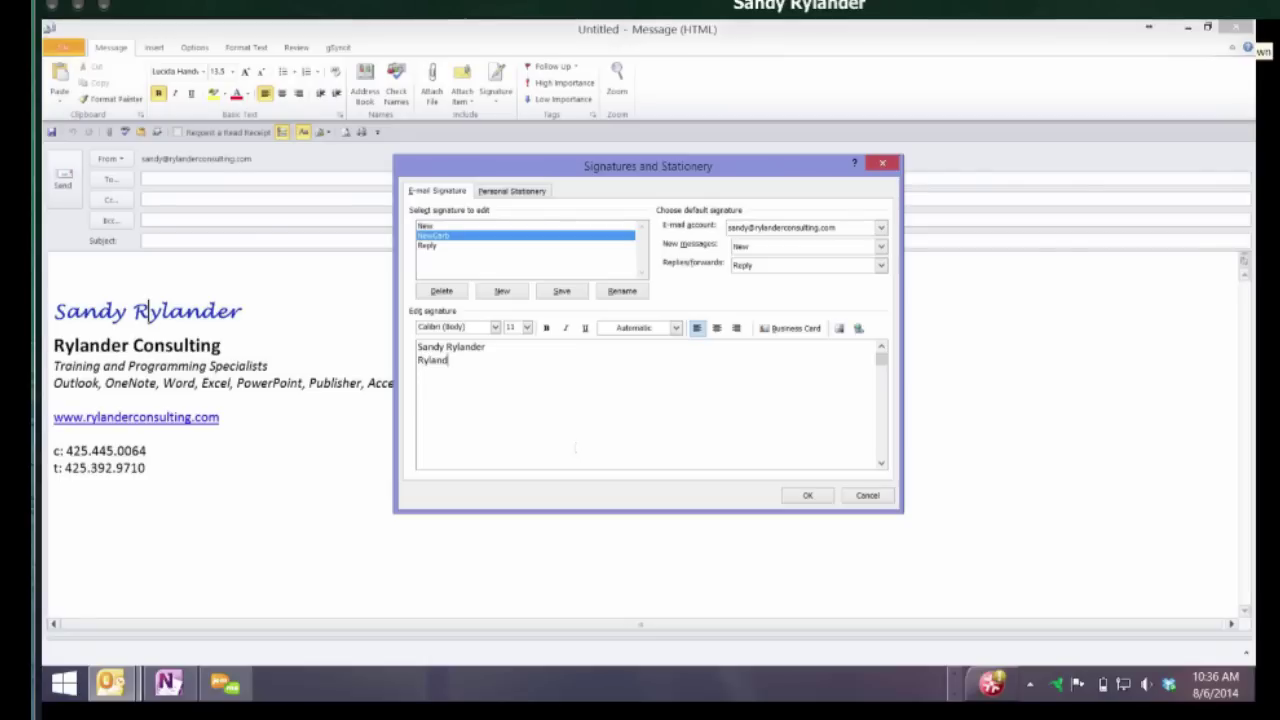
type(" Consu")
type("lt")
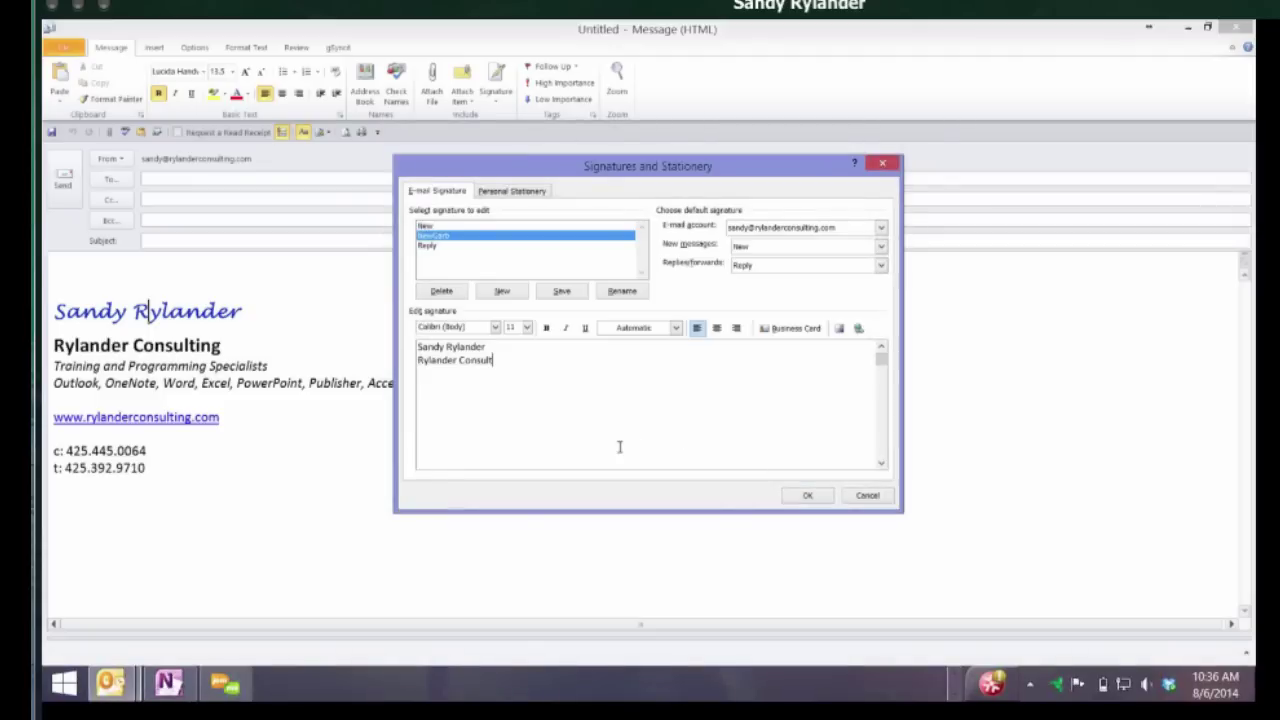
type("ing ")
type("(")
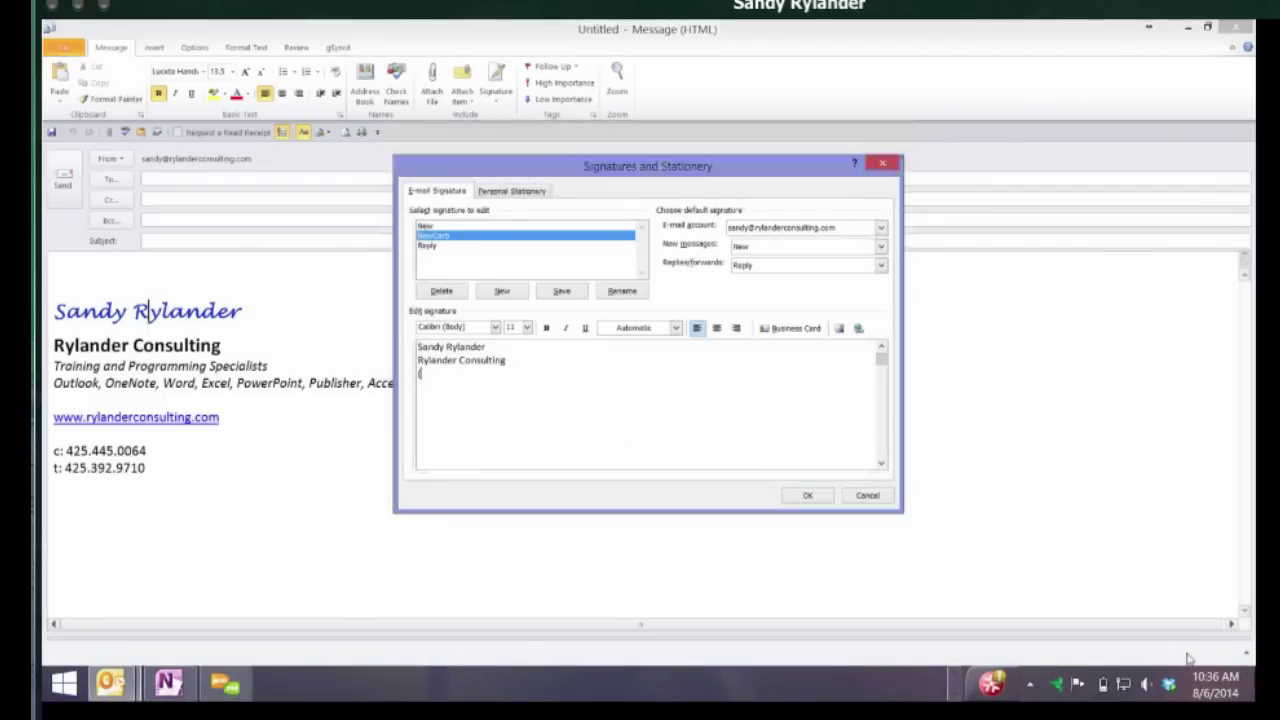
type("425)")
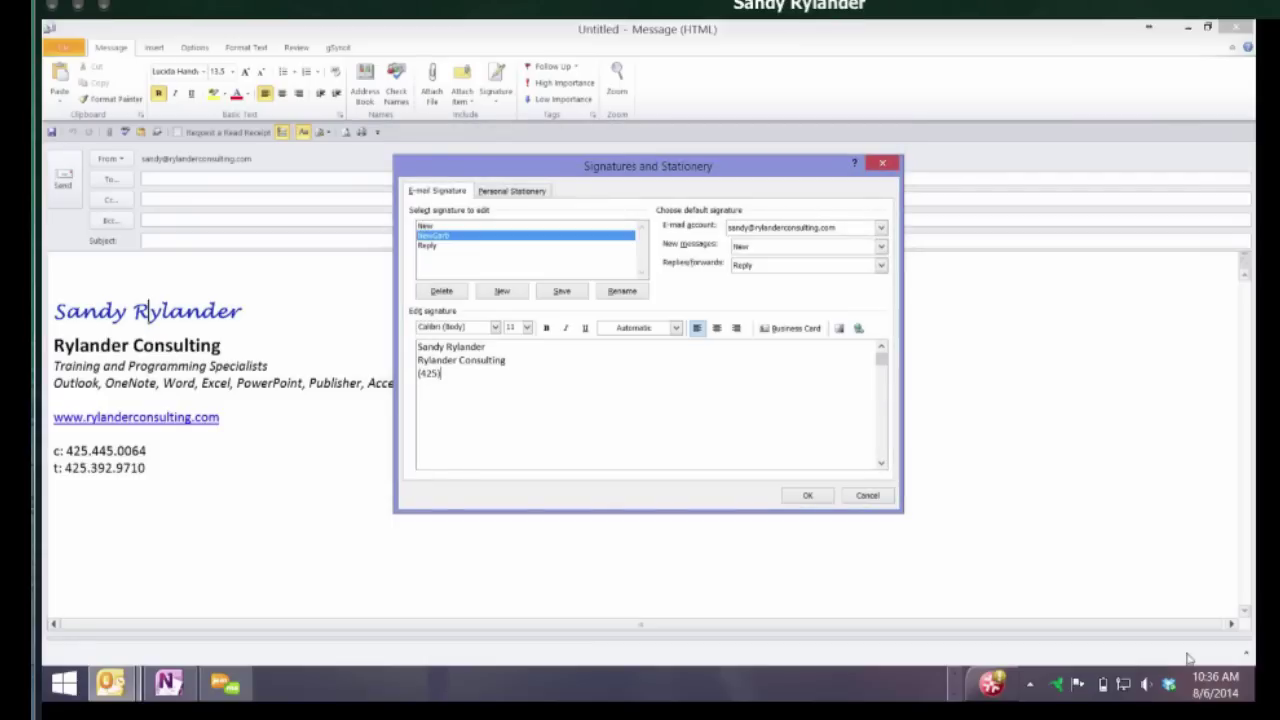
type(" 555-66666")
Format the name line of the NewGarb signature in the AR BERKLEY font at size 16
key("shift+Home")
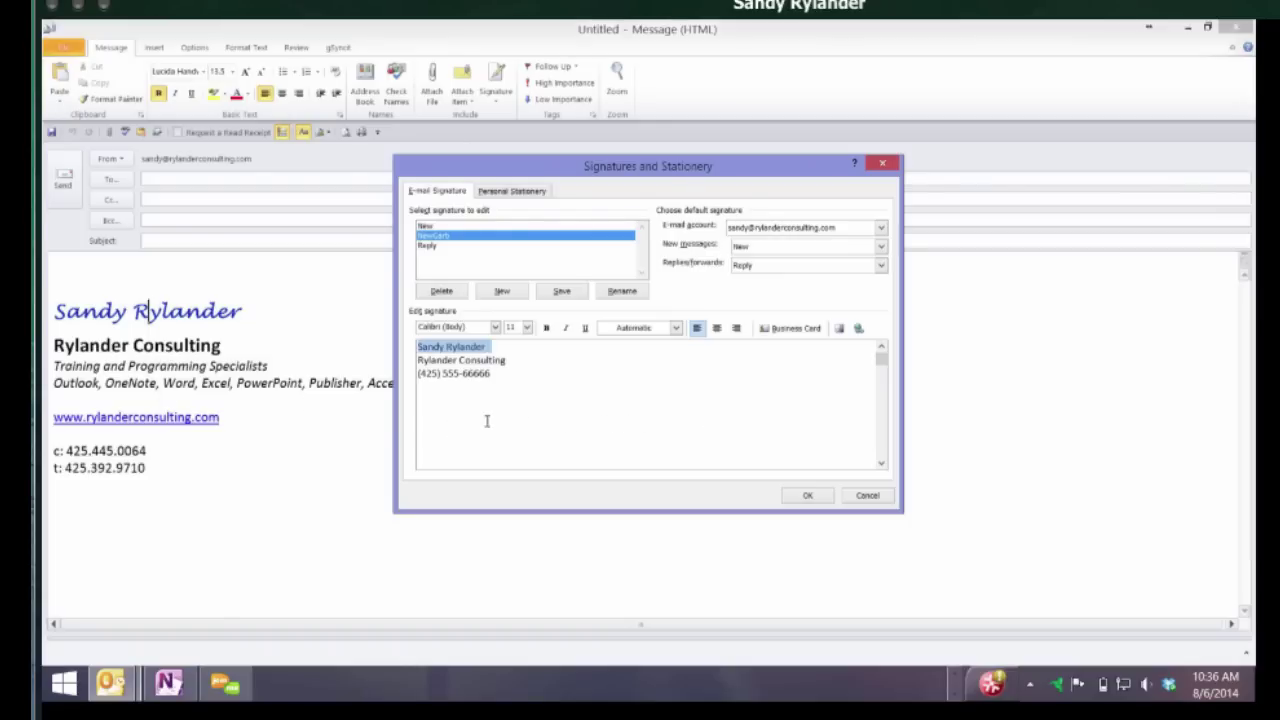
key("ctrl+shift+f")
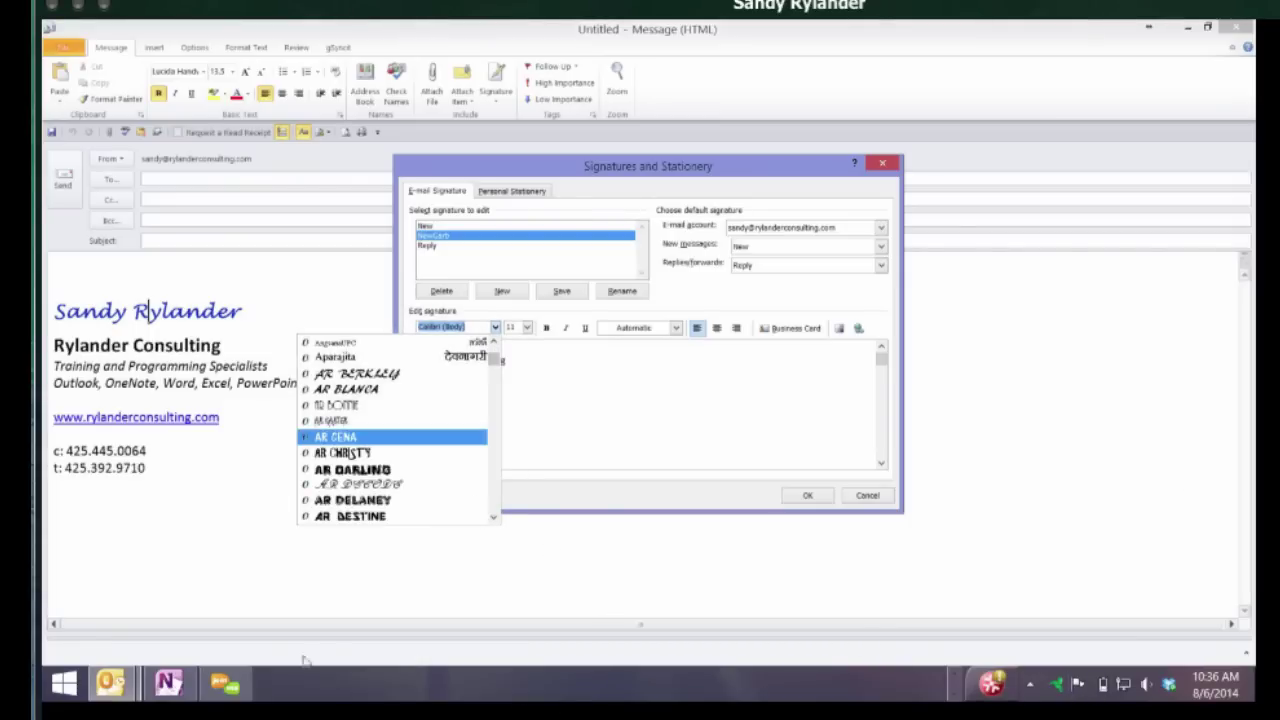
key("Up")
key("Up")
key("Up")
key("Up")
key("Return")
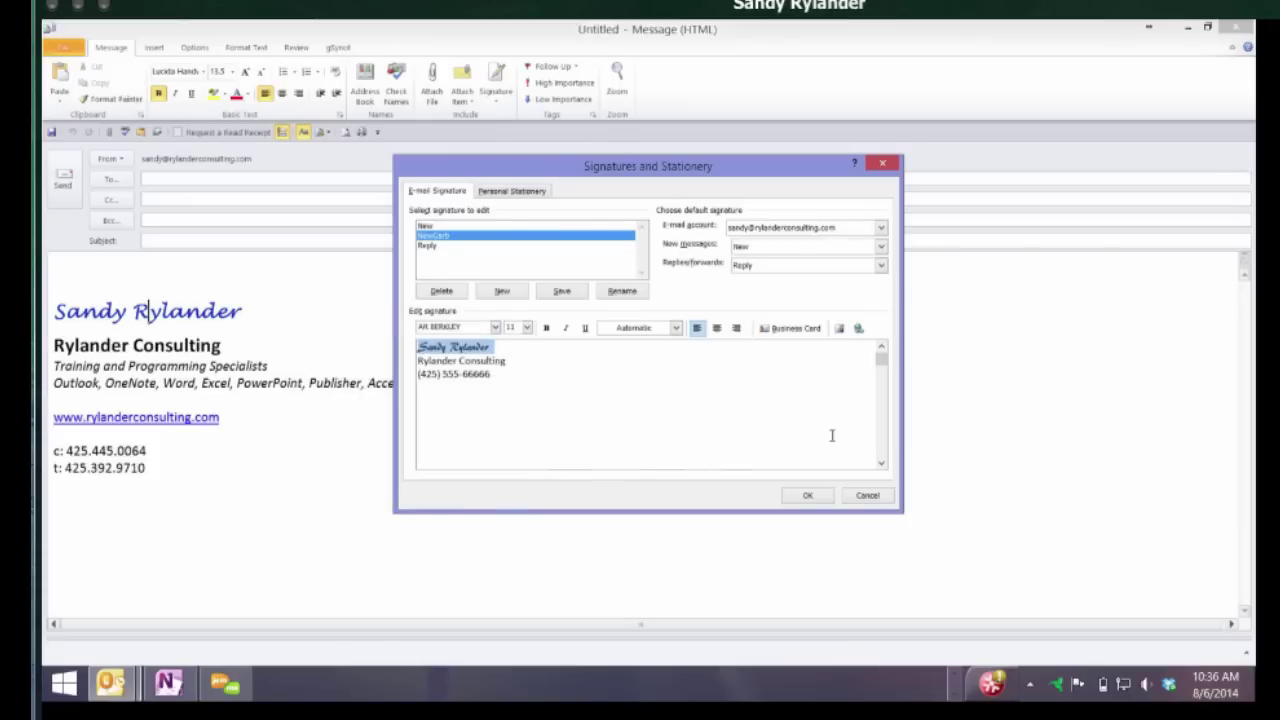
key("Tab")
key("alt+Down")
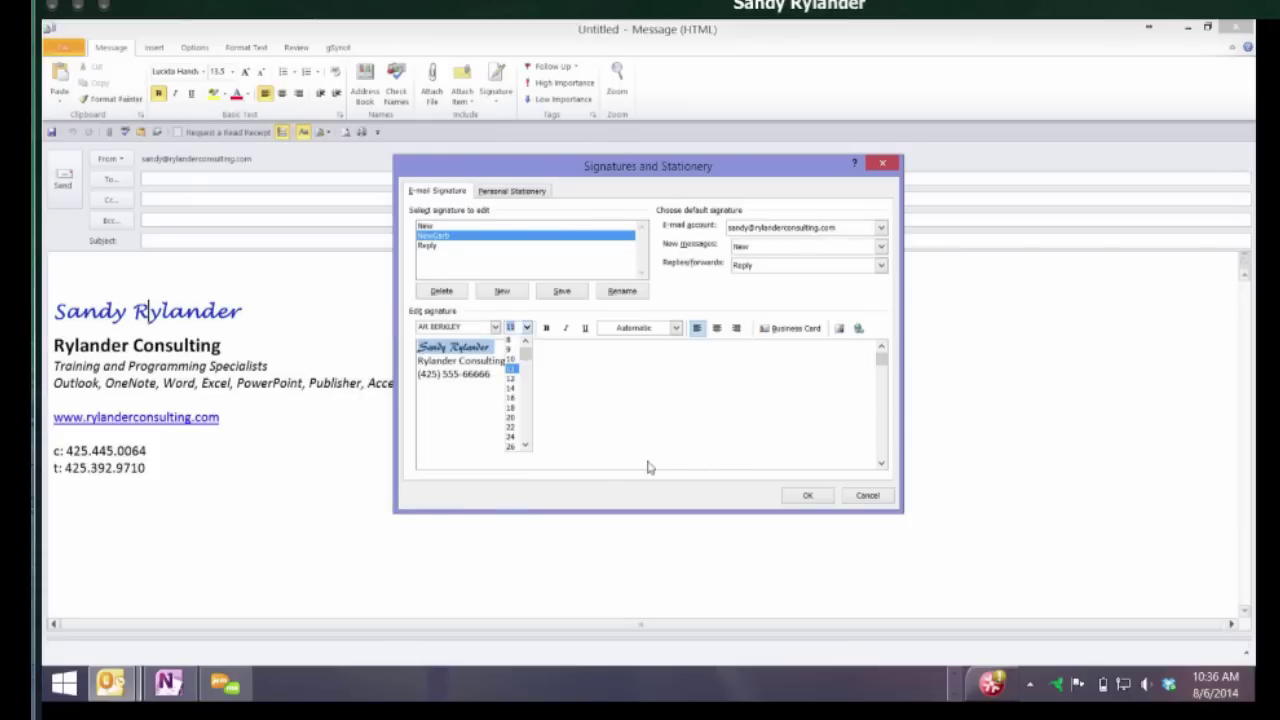
key("Return")
key("Tab")
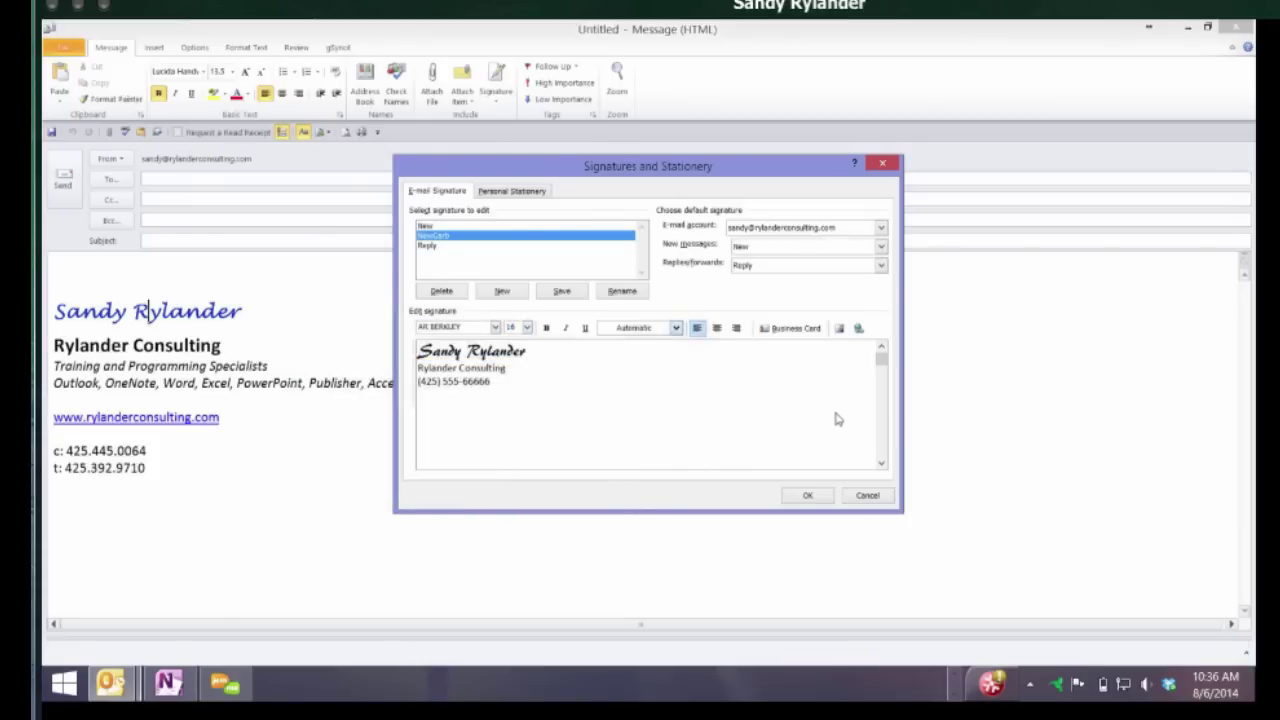
Color the name line of the NewGarb signature with the standard light blue
key("alt+Down")
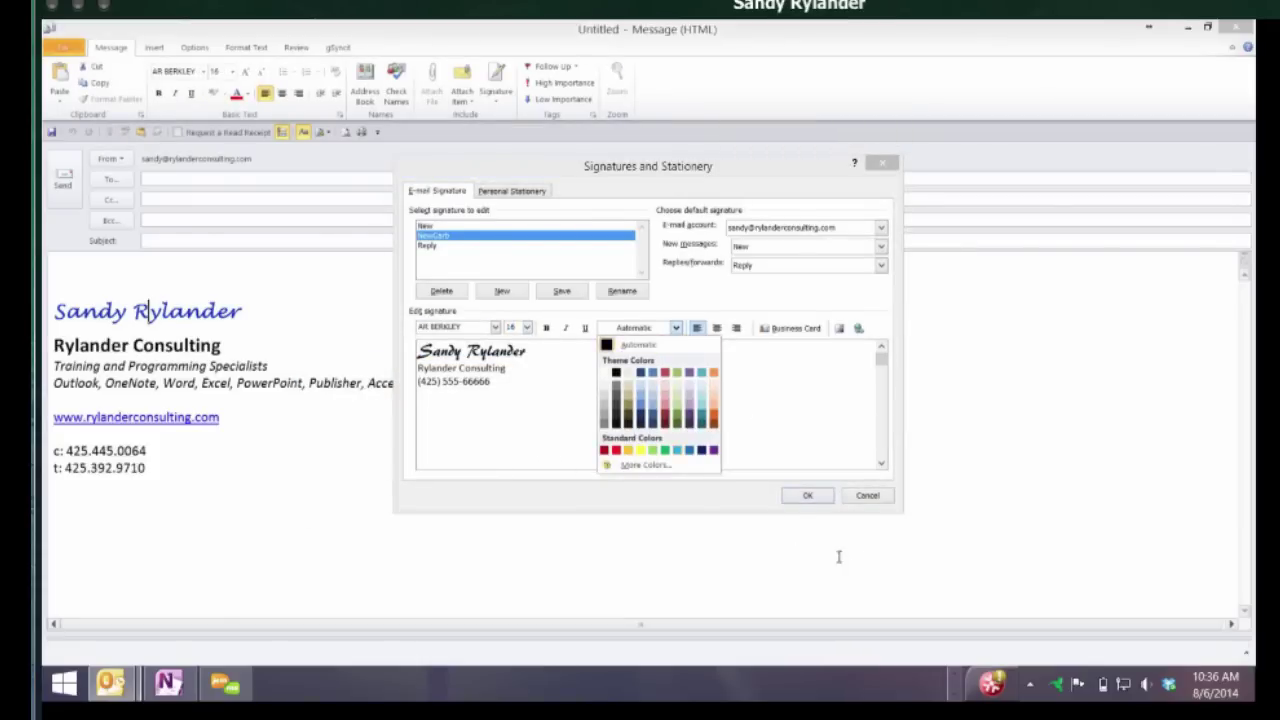
key("Down")
key("Down")
key("Down")
key("Down")
key("Down")
key("Down")
key("Down")
key("Down")
key("Right")
key("Right")
key("Right")
key("Right")
key("Right")
key("Right")
key("Return")
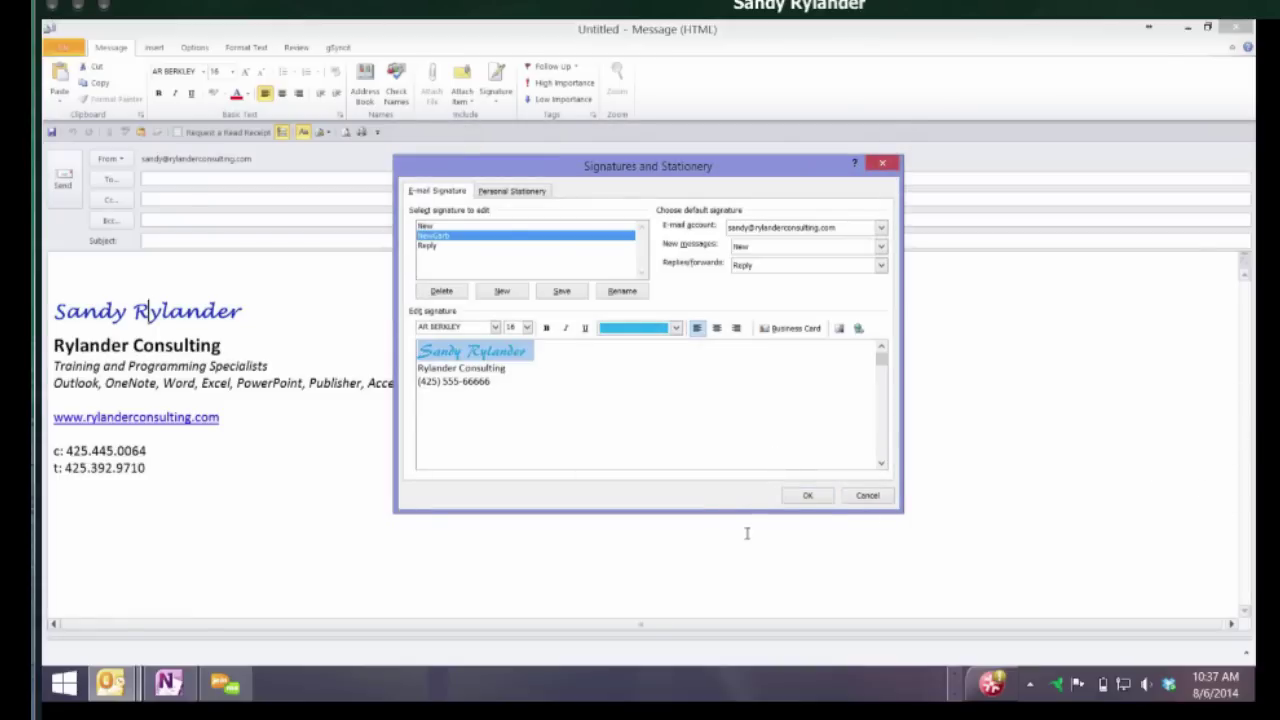
key("Down")
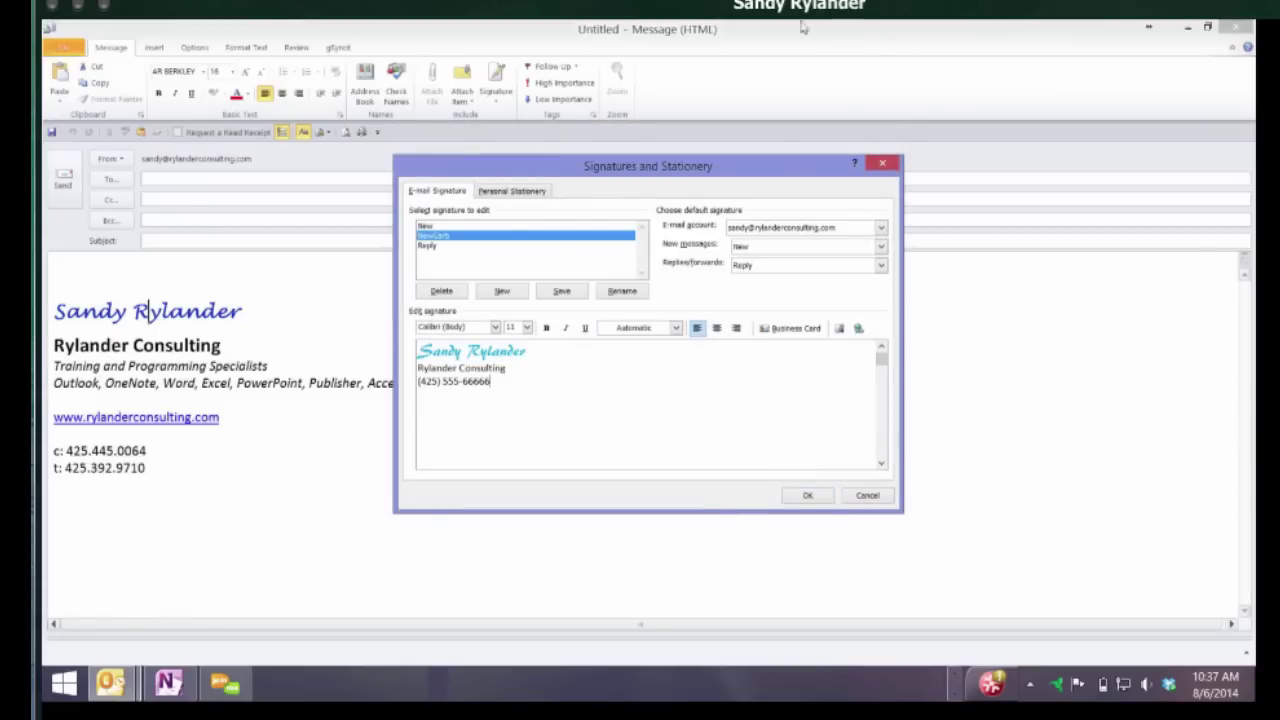
Copy the entire NewGarb signature text and save the signature
key("ctrl+a")
key("ctrl+c")
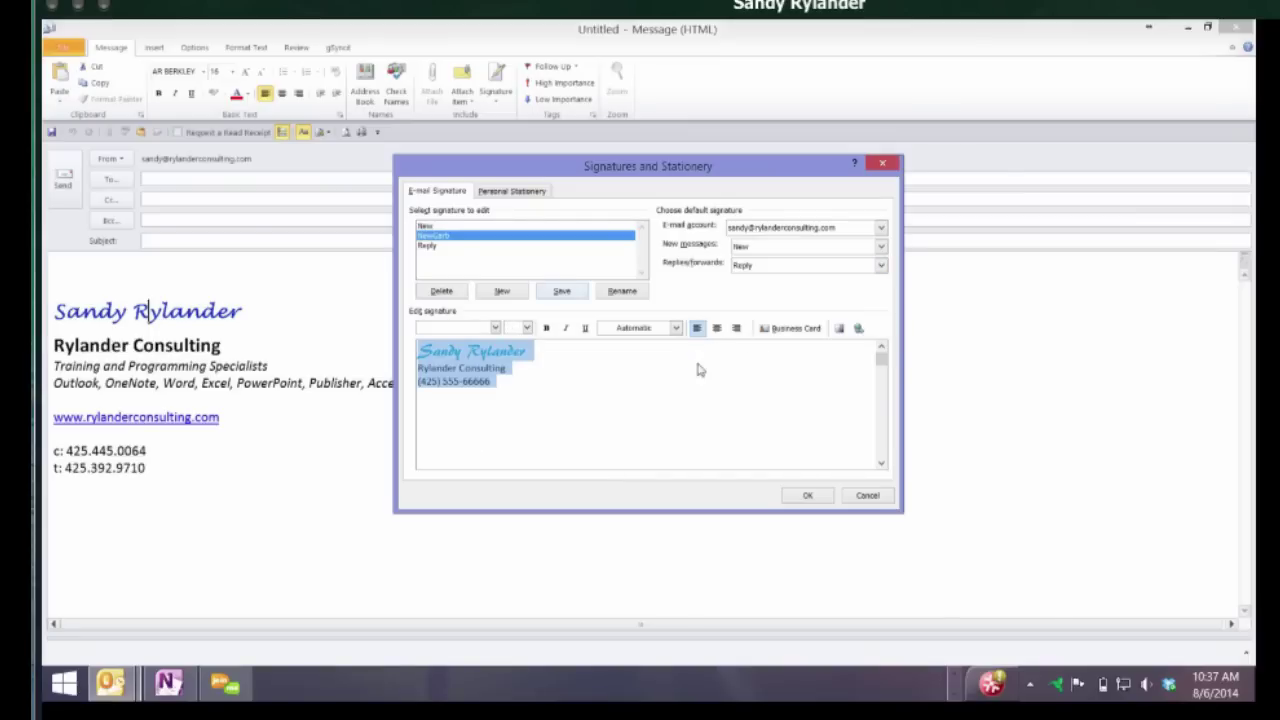
key("alt+s")
Create a new signature named ReplyGarb and paste the copied signature text into it
key("alt+n")
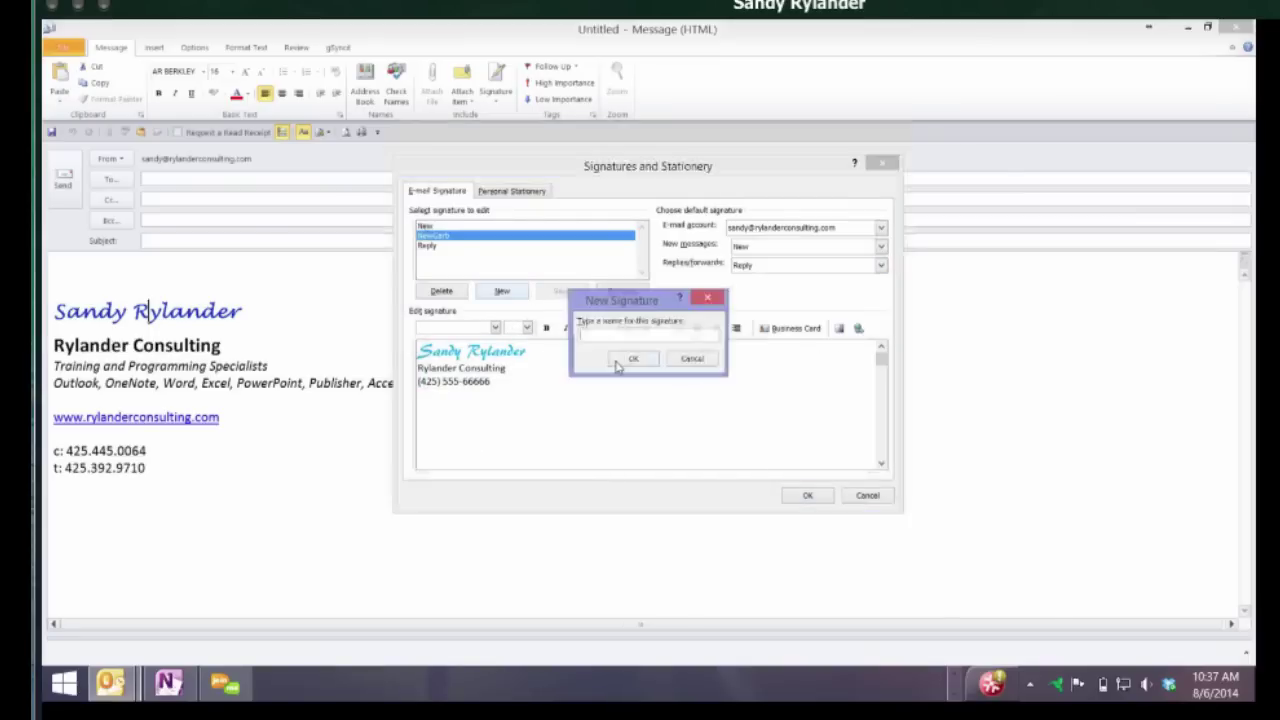
type("Repl")
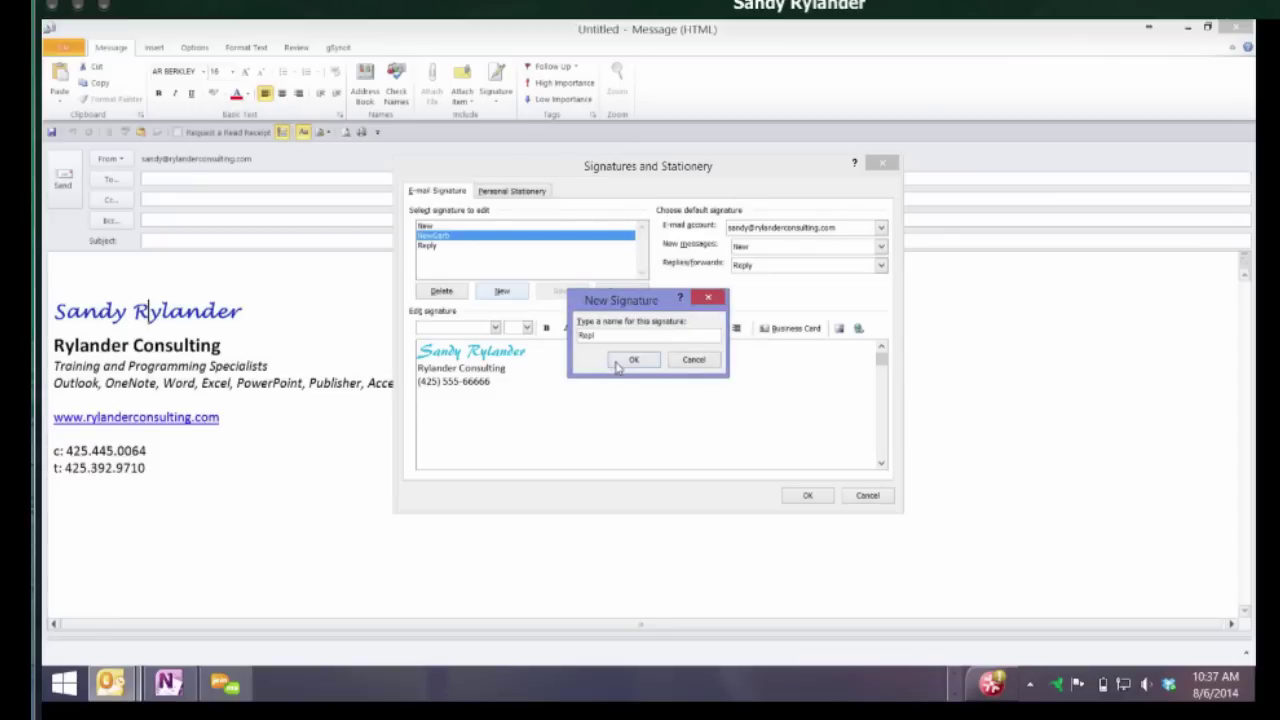
type("yGarb")
key("Return")
key("ctrl+v")
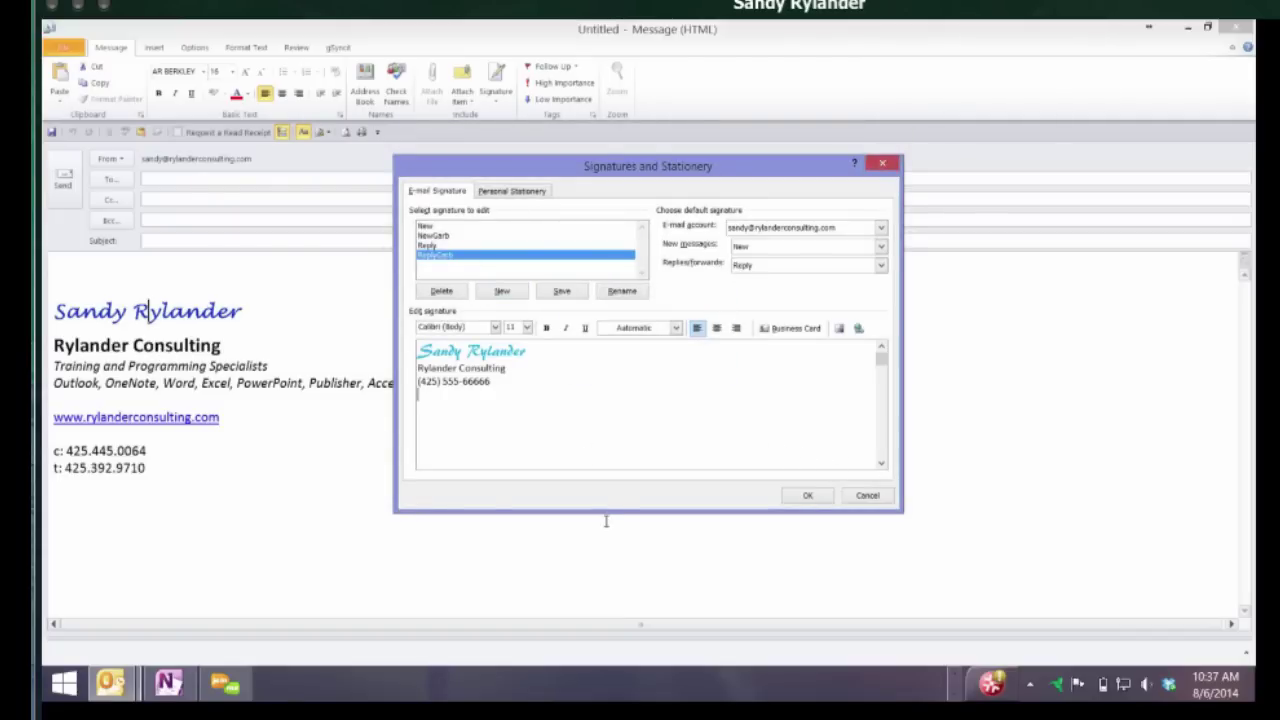
Delete the "Rylander Consulting" line from the ReplyGarb signature
key("Up")
key("Up")
key("shift+Down")
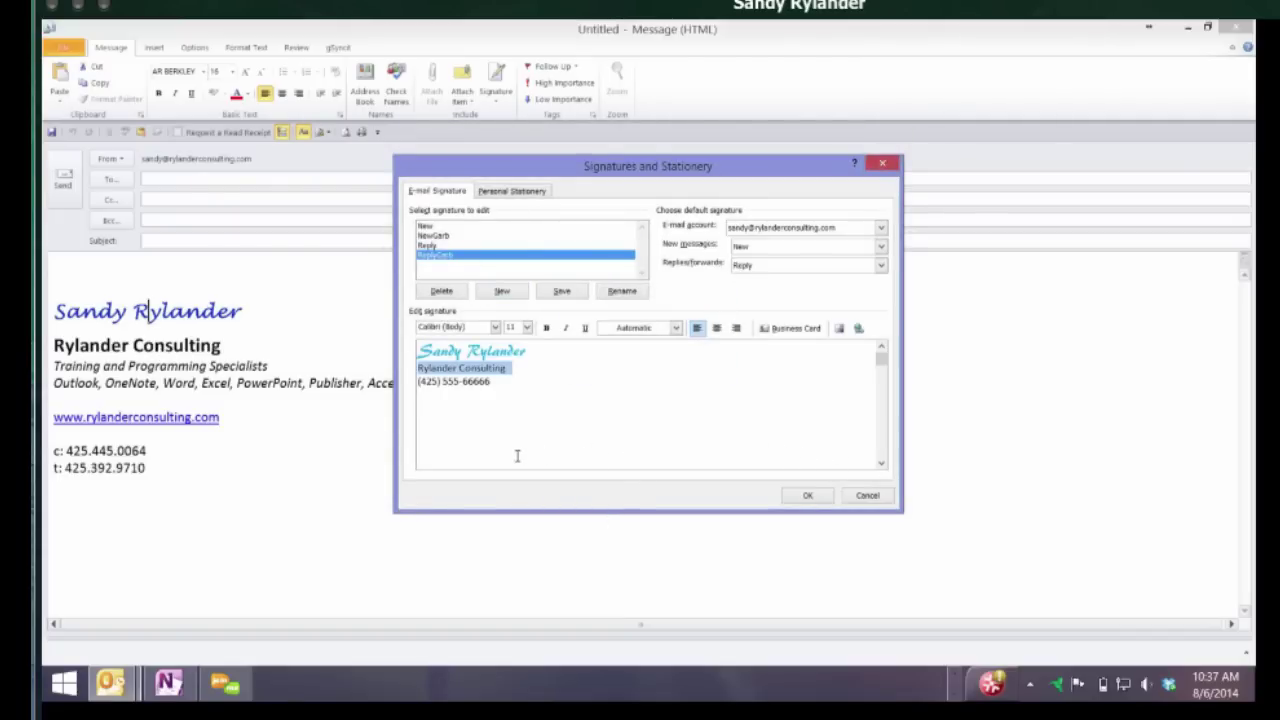
key("Delete")
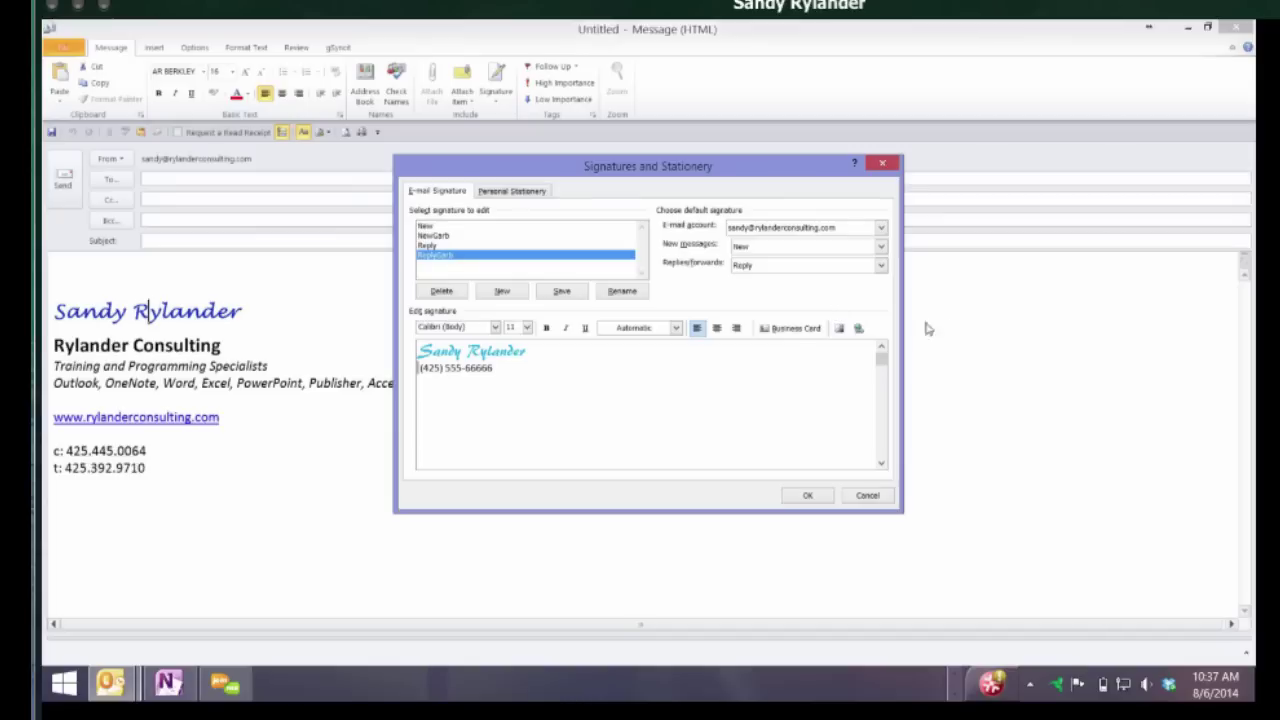
Set NewGarb as the default signature for new messages
key("alt+m")
key("F4")
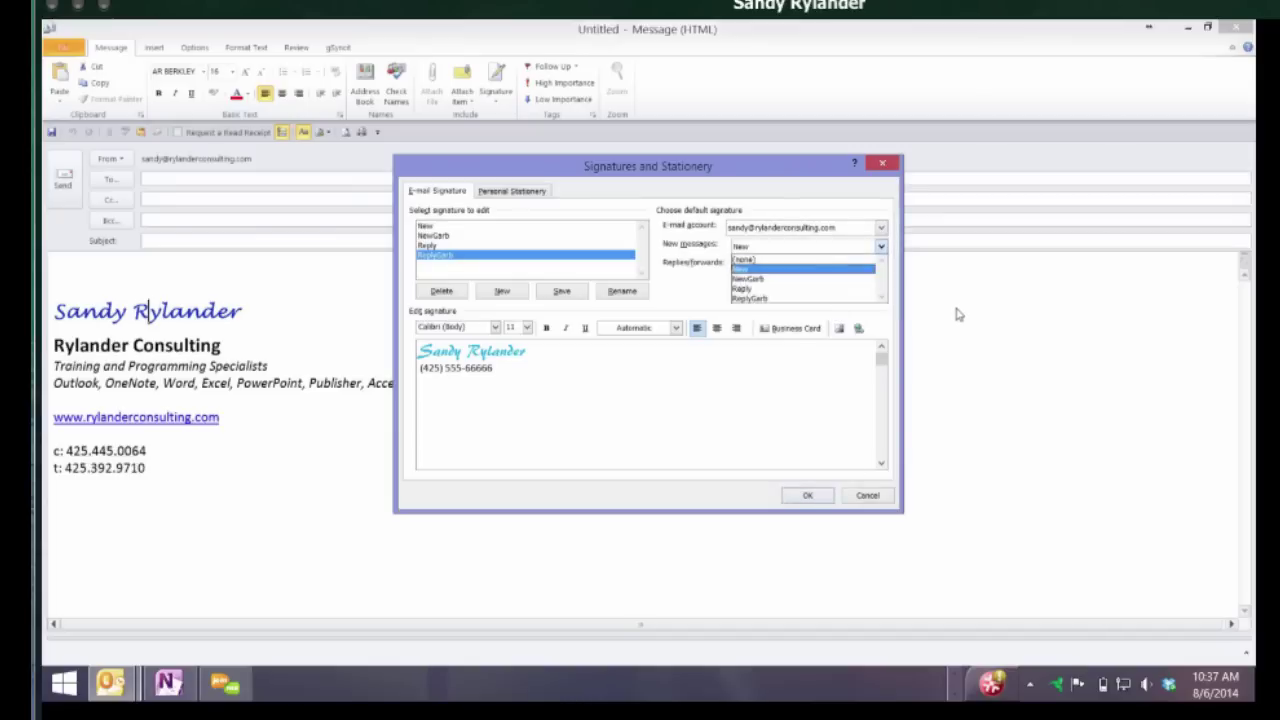
key("Down")
key("Return")
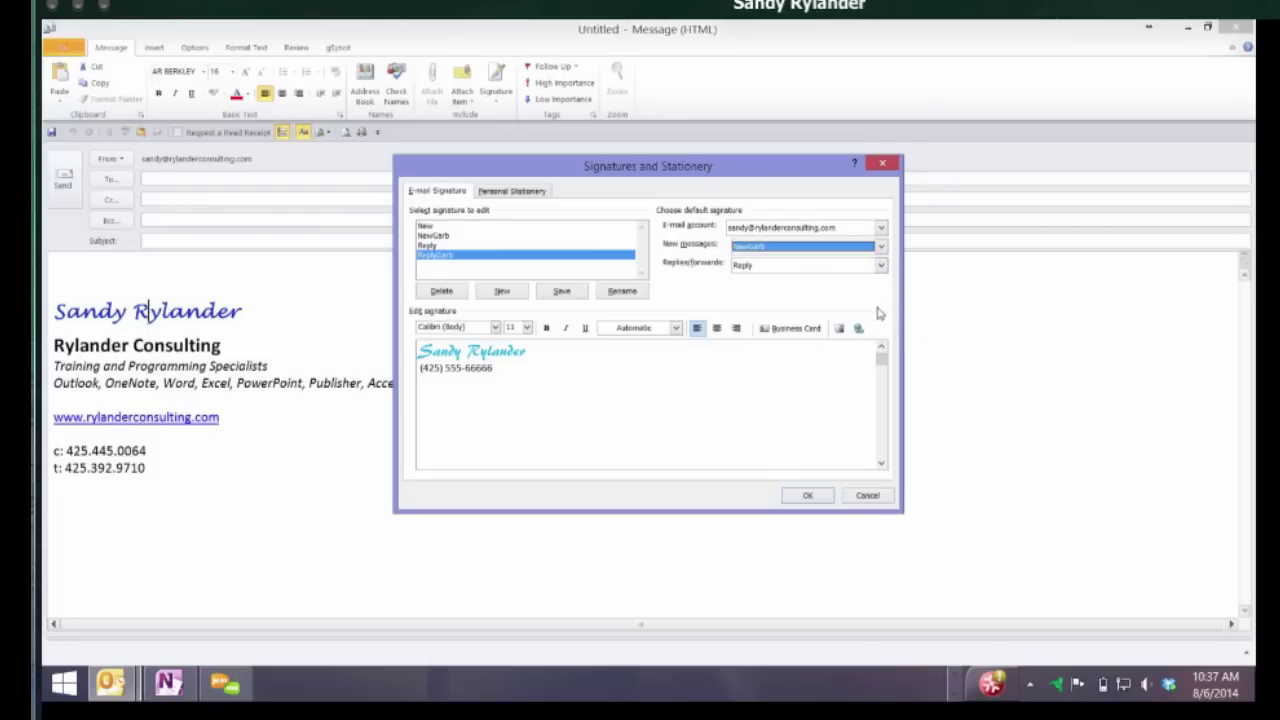
Set ReplyGarb as the default signature for replies and forwards
key("Tab")
key("alt+Down")
key("Up")
key("Up")
key("Down")
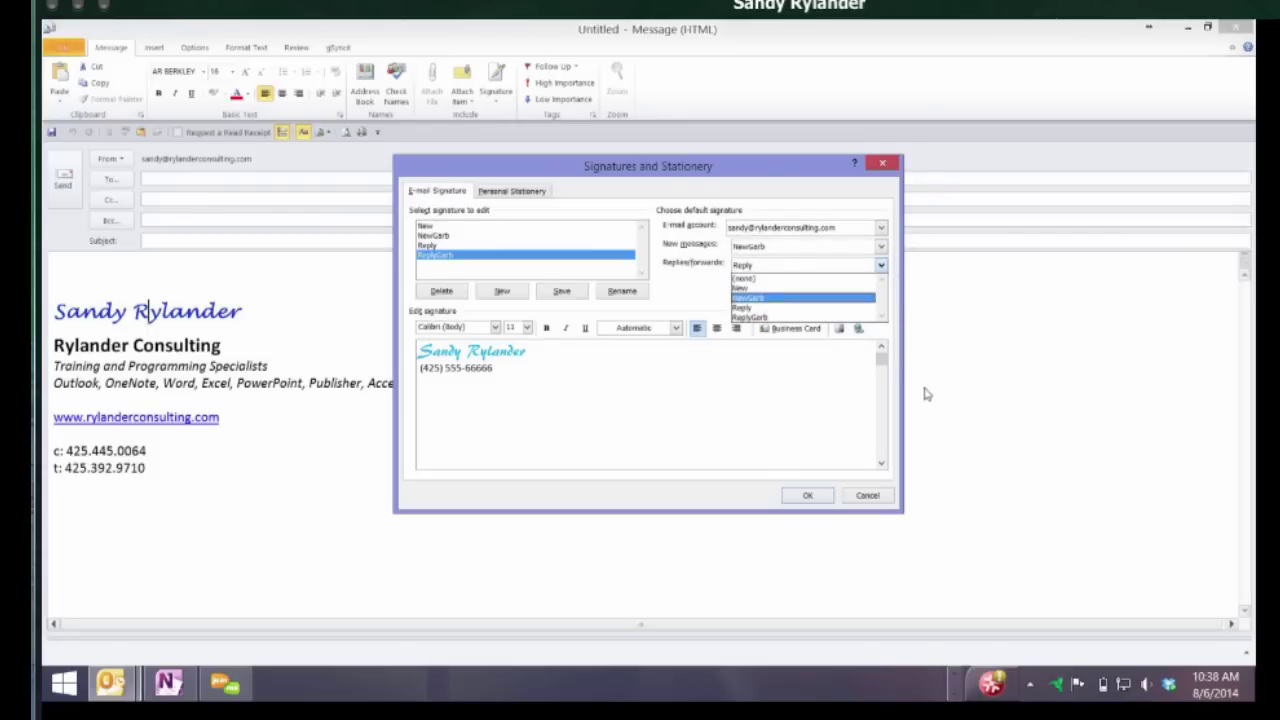
key("Down")
key("Down")
key("Return")
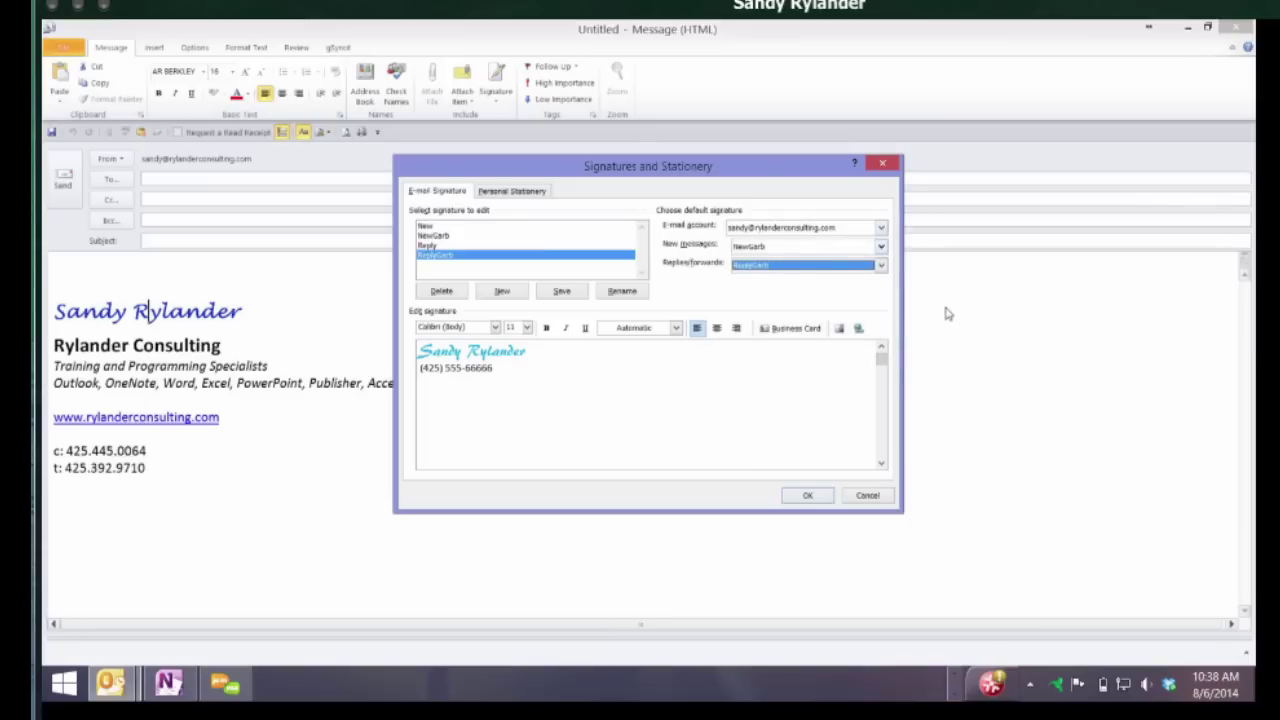
Set the default signatures to New for new messages and Reply for replies and forwards
key("shift+Tab")
key("alt+Down")
key("Up")
key("Return")
key("Tab")
key("alt+Down")
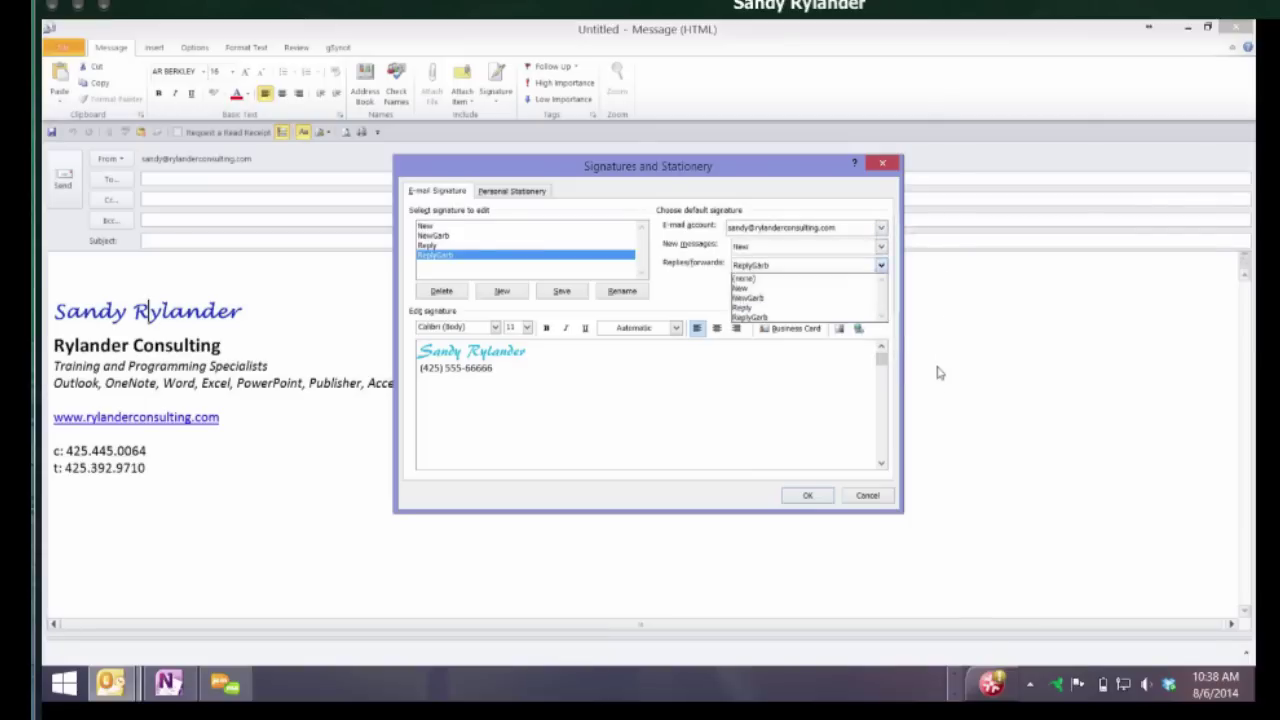
key("Up")
key("Up")
key("Down")
key("Return")
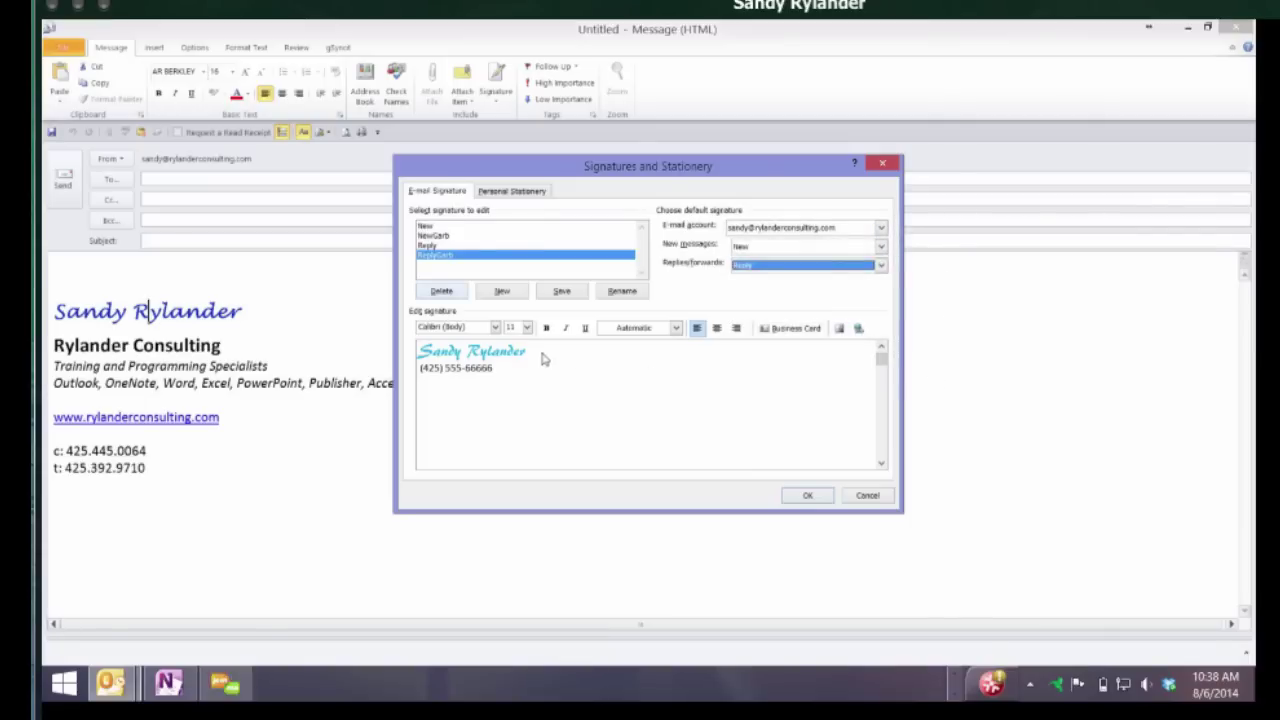
Delete the ReplyGarb and NewGarb signatures and accept the signature settings
key("alt+d")
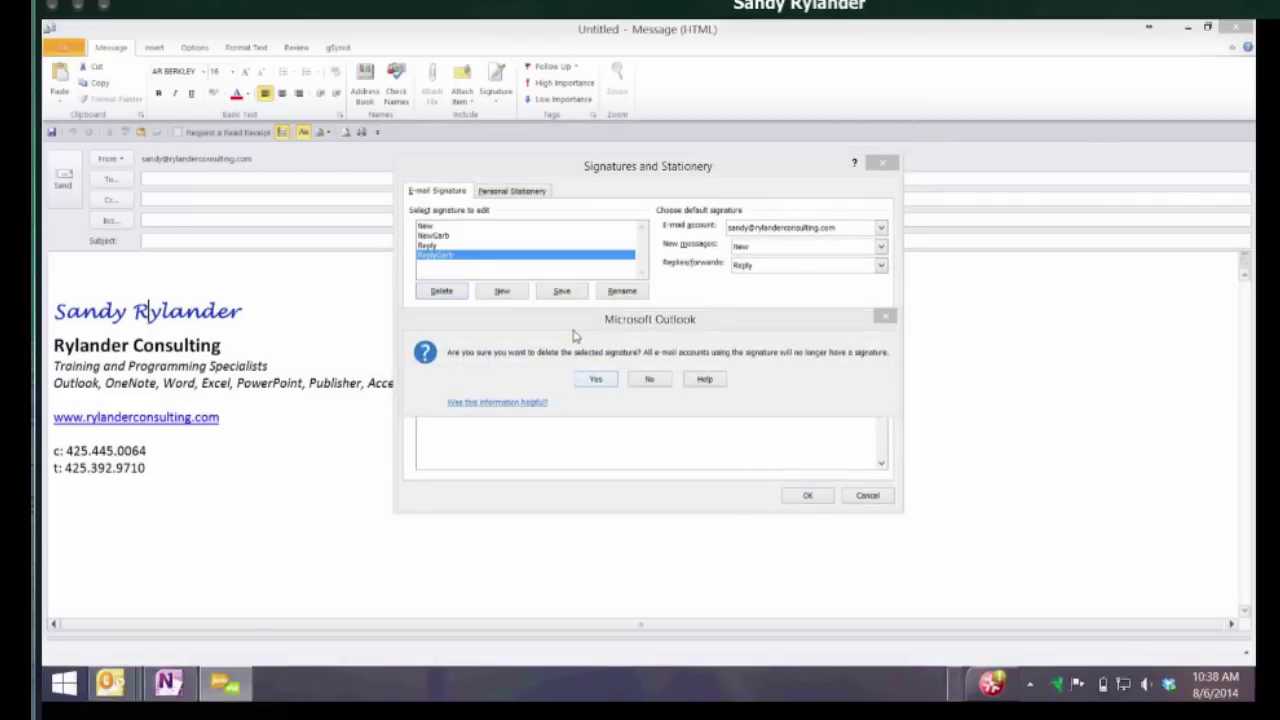
key("Return")
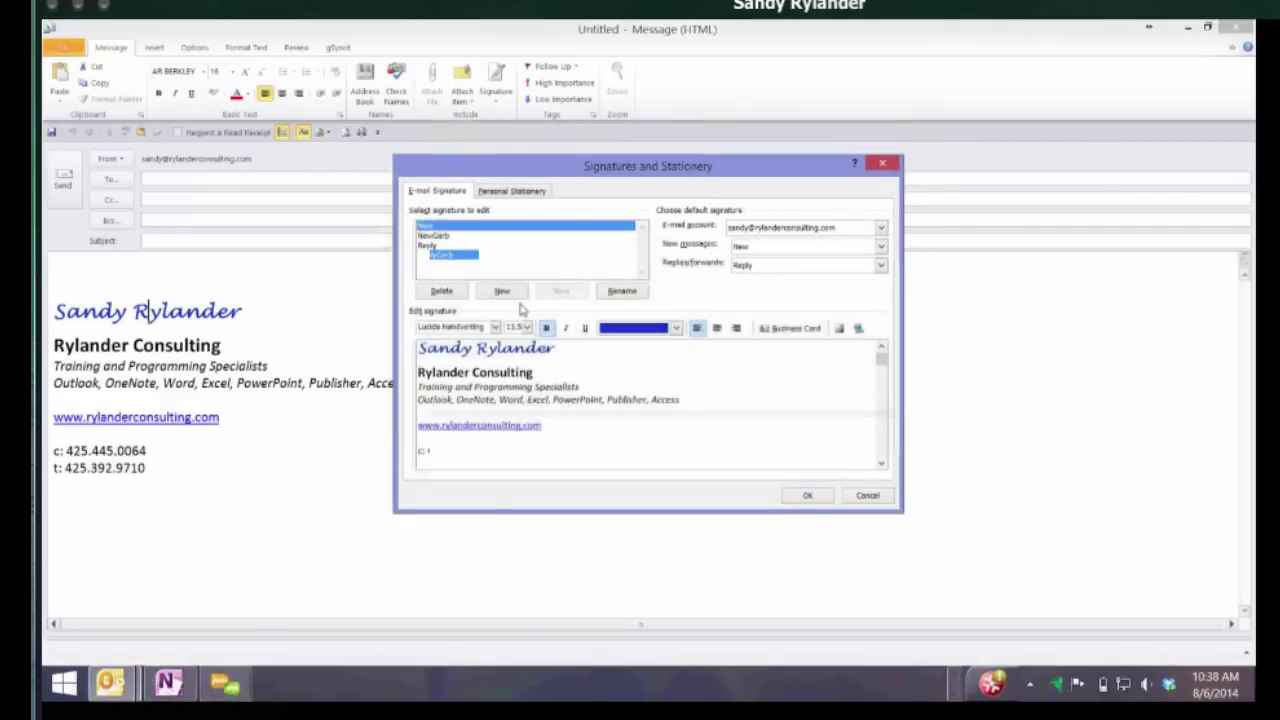
key("Down")
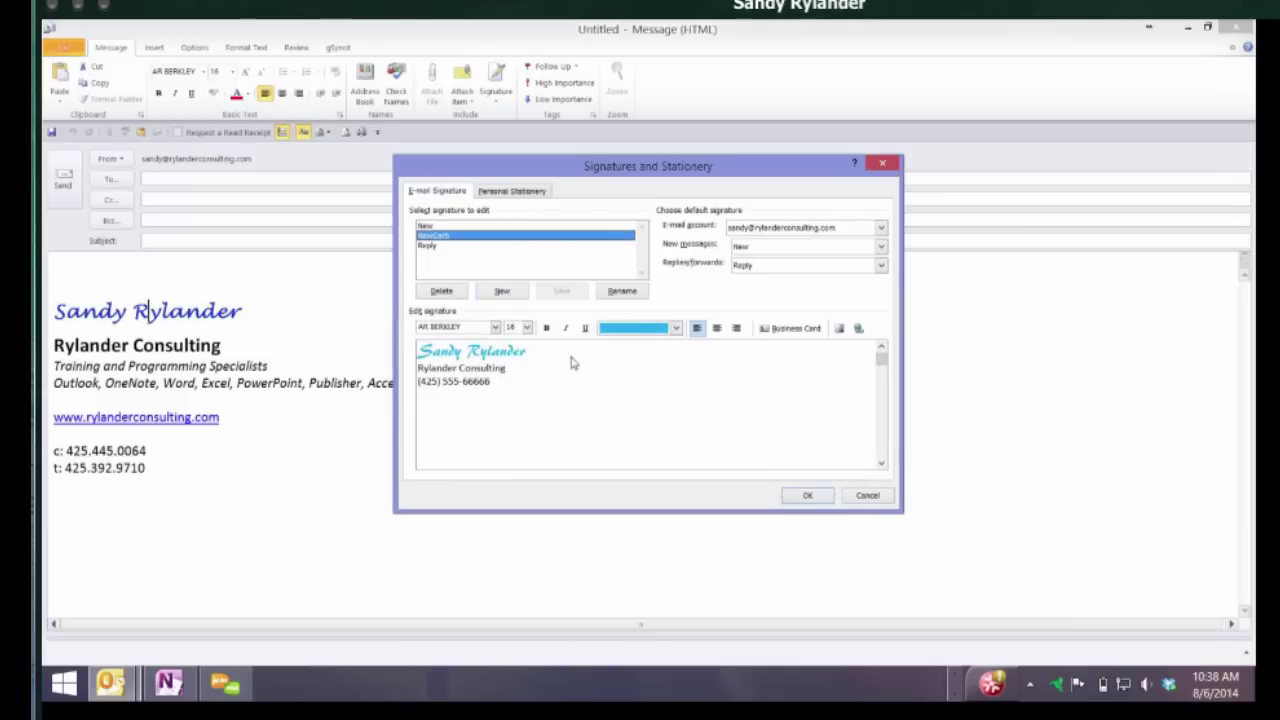
key("Delete")
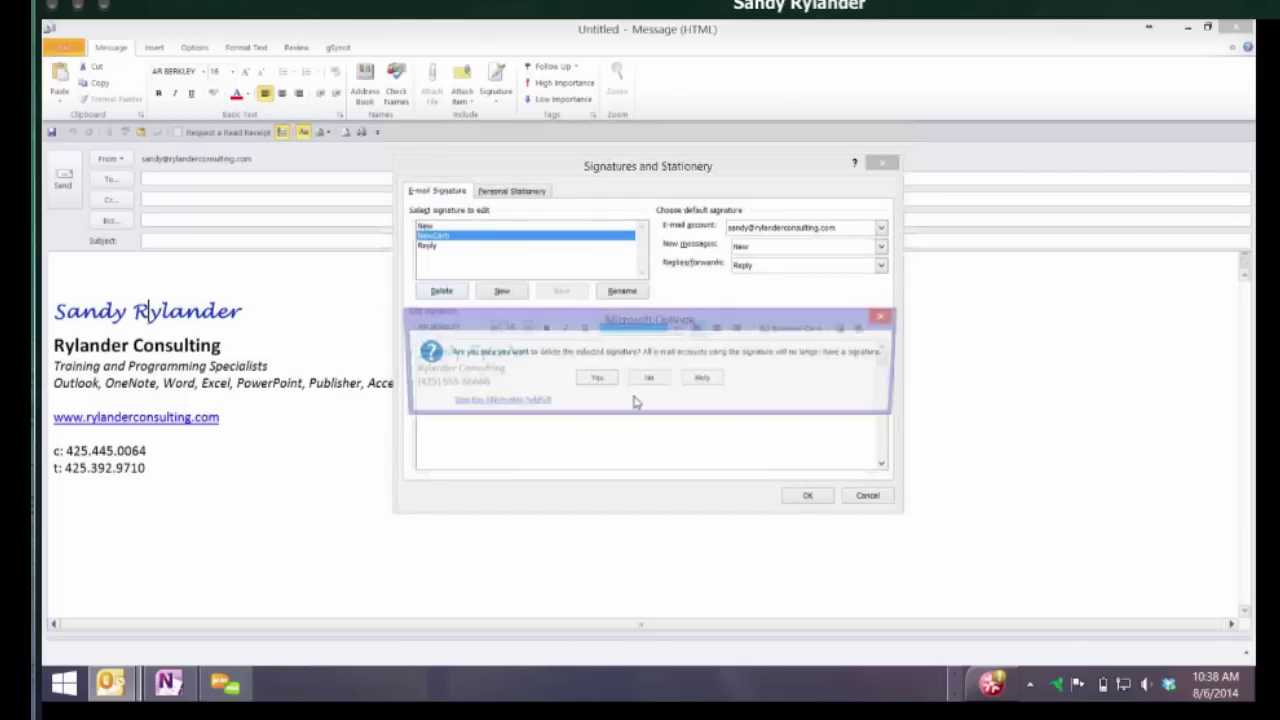
key("Return")
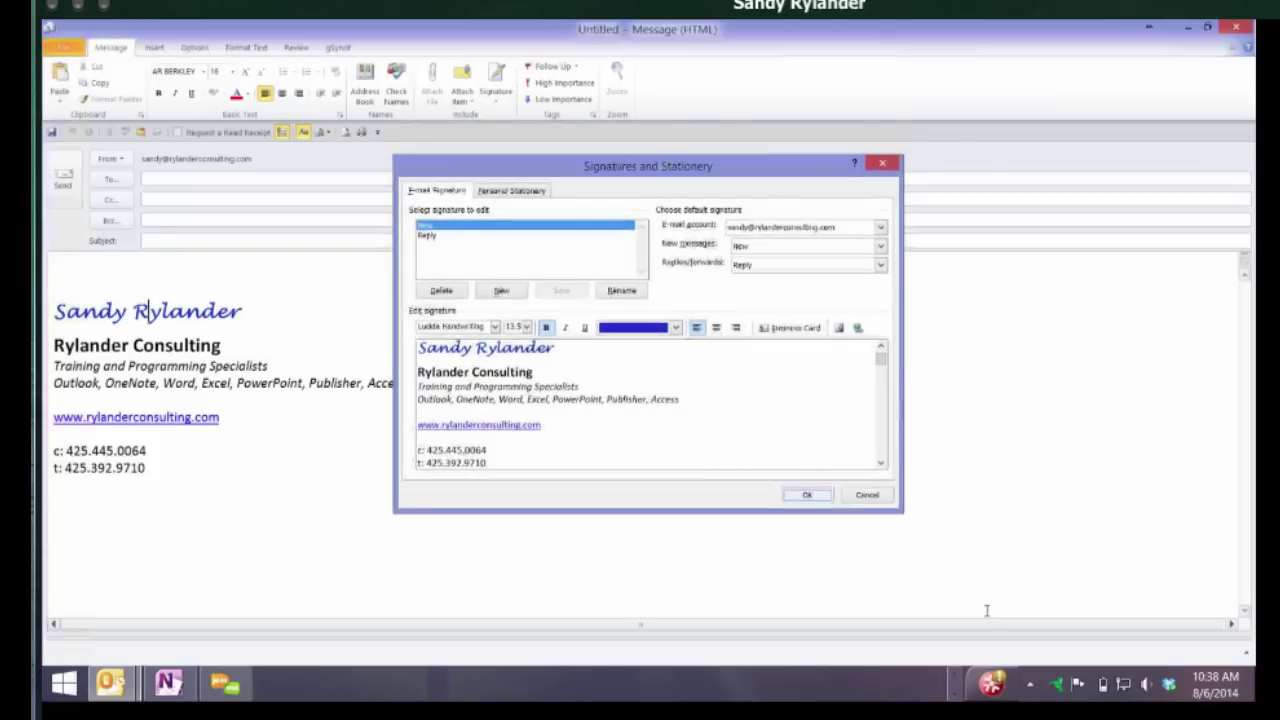
key("Return")
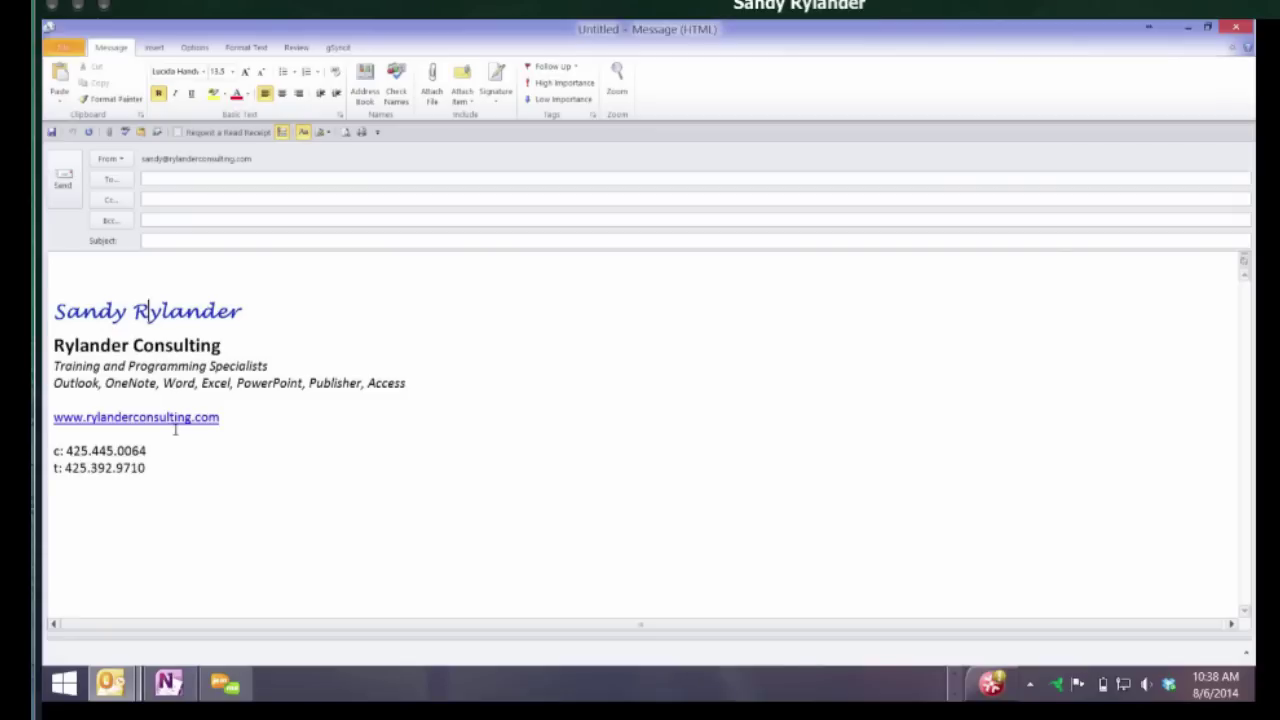
Replace the signature in the open message with the Reply signature
key("shift+F10")
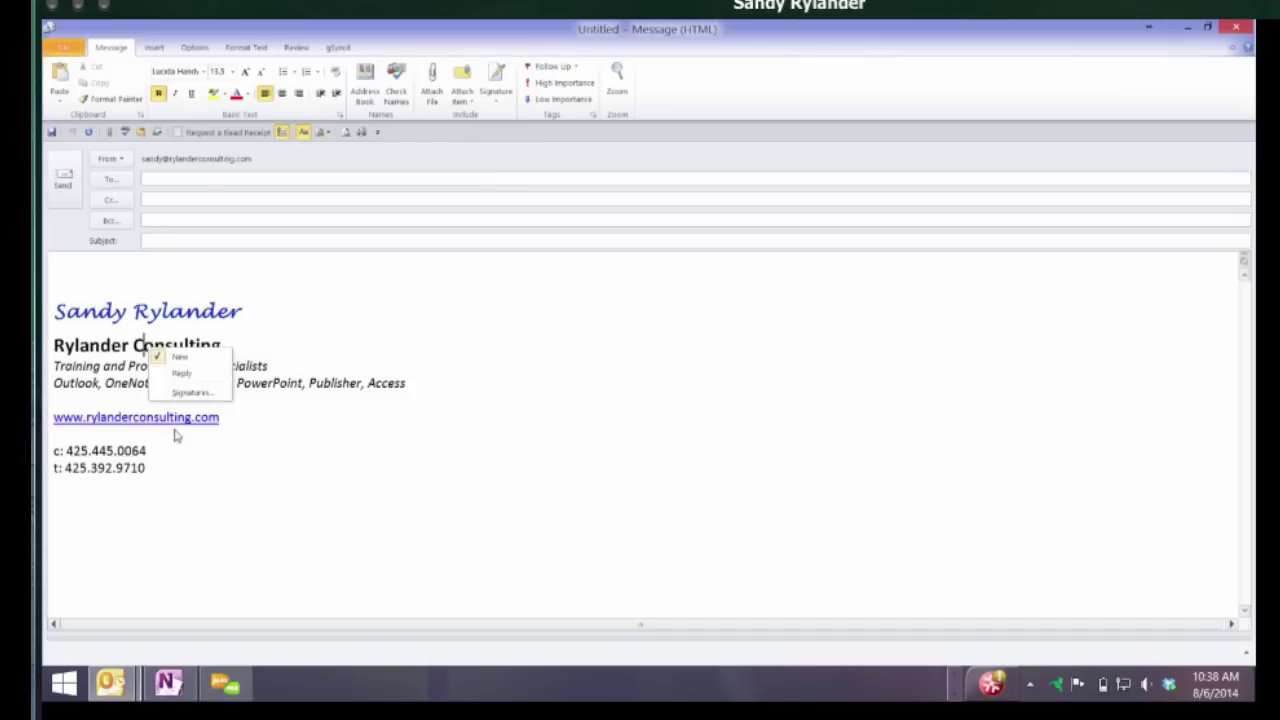
key("Down")
key("Down")
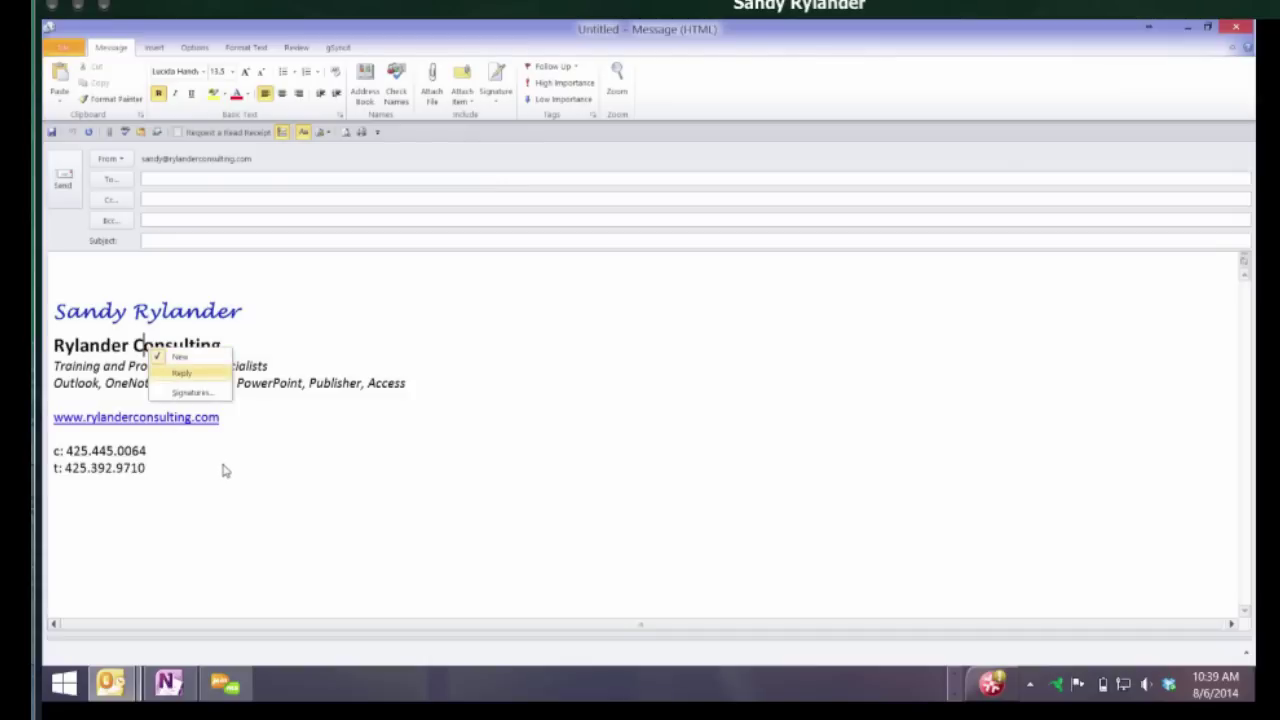
key("Return")
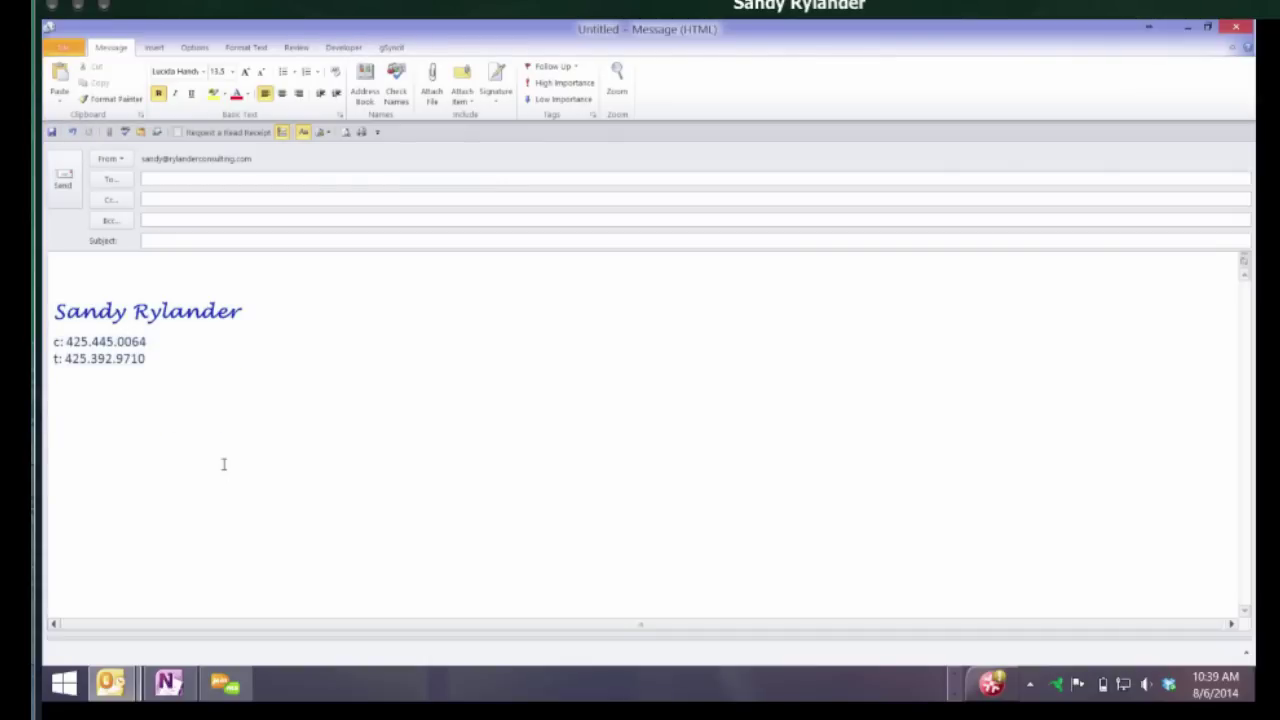
Switch the signature in the open message back to New
right_click(139, 393)
key("Down")
key("Return")
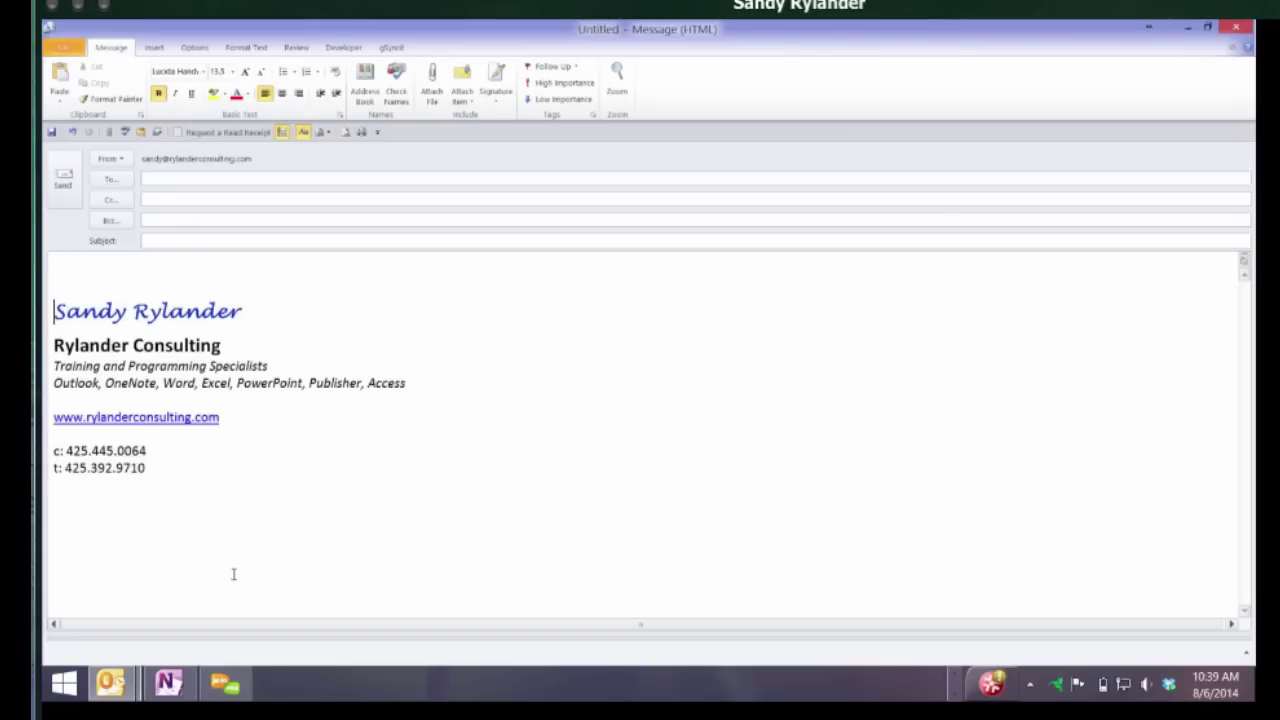
Clear the whole message body and insert the New signature into the empty message
key("ctrl+a")
key("Delete")
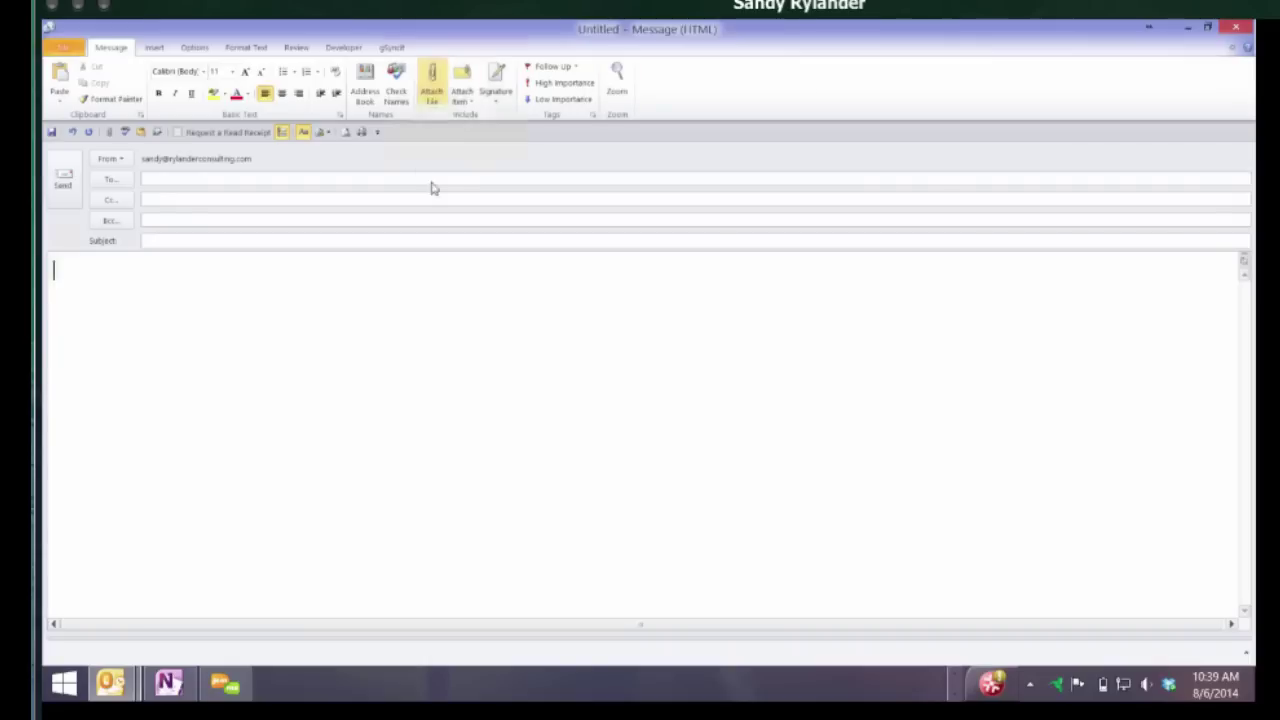
key("alt+0")
key("9")
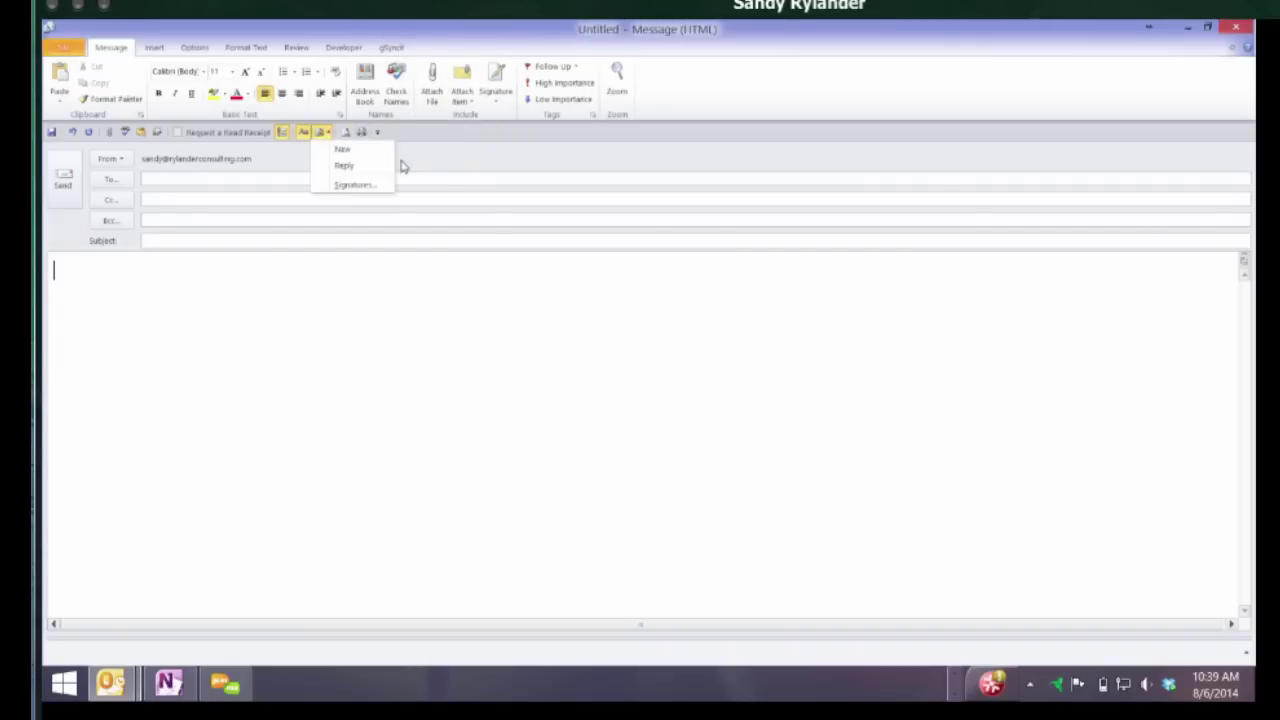
key("Down")
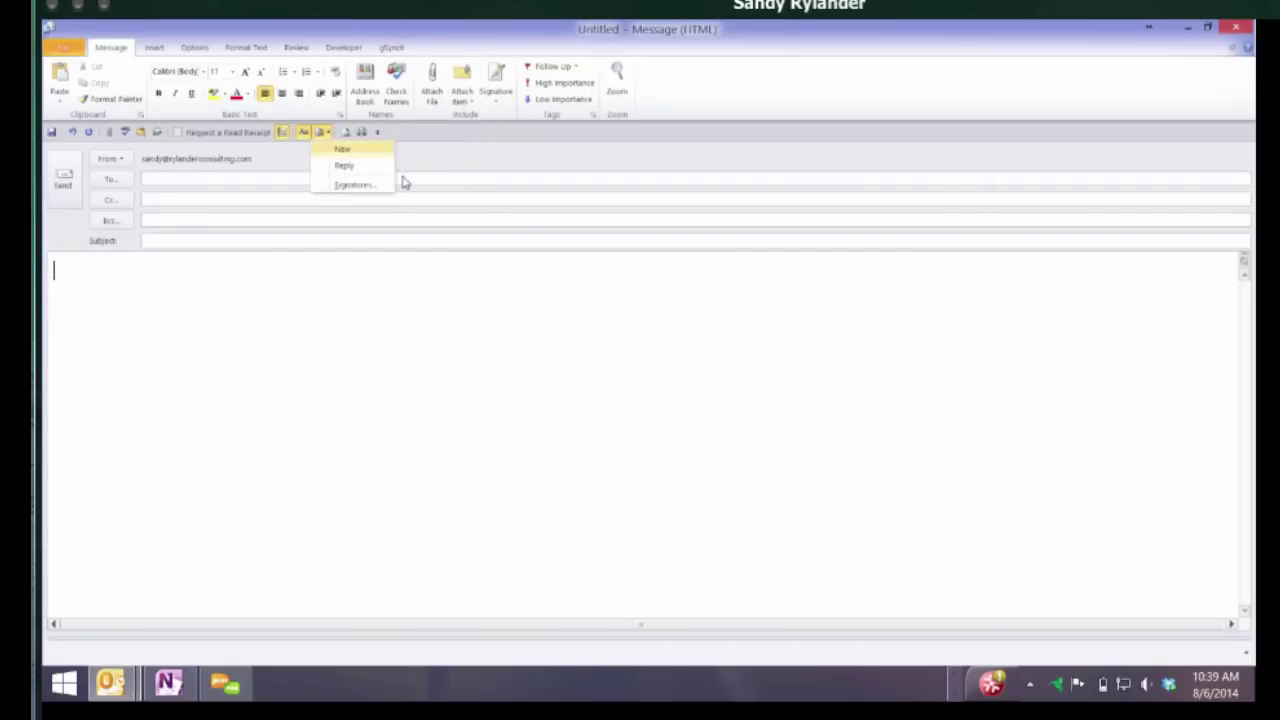
key("Return")
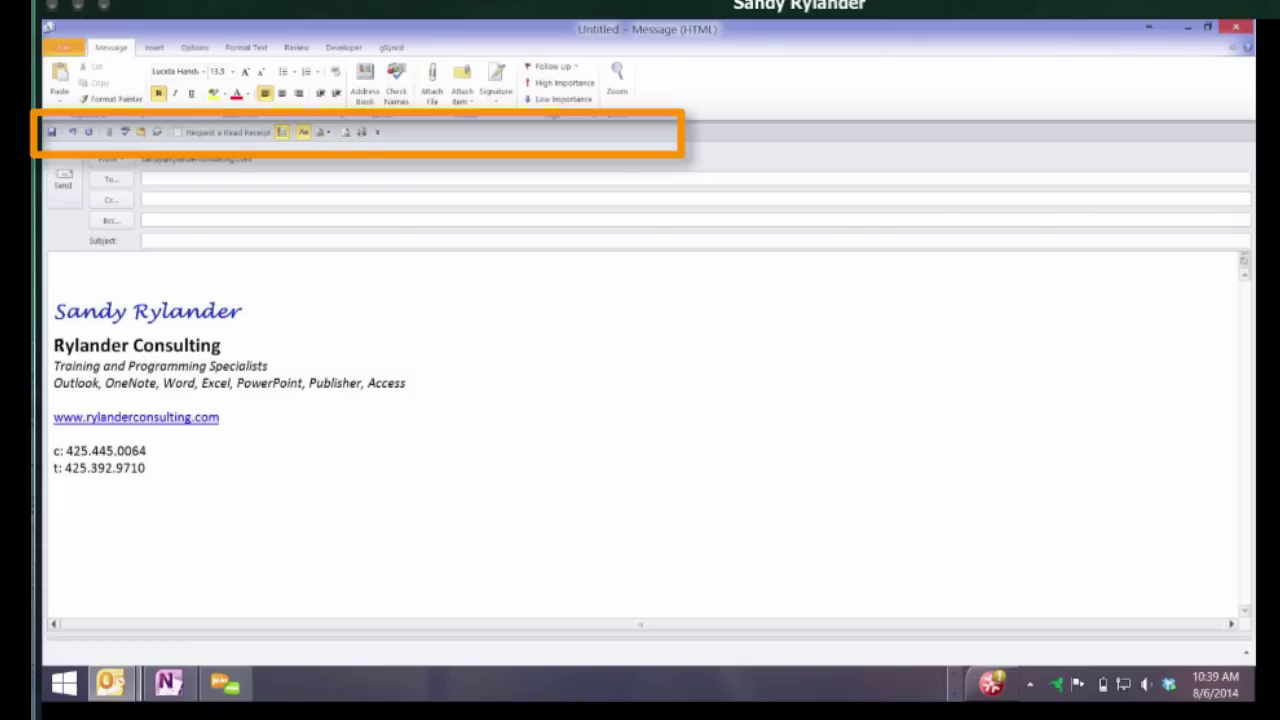
Delete the inserted signature from the message body and close the message without saving changes
mouse_move(54, 265)
left_mouse_down()
mouse_move(211, 569)
mouse_move(288, 597)
left_mouse_up()
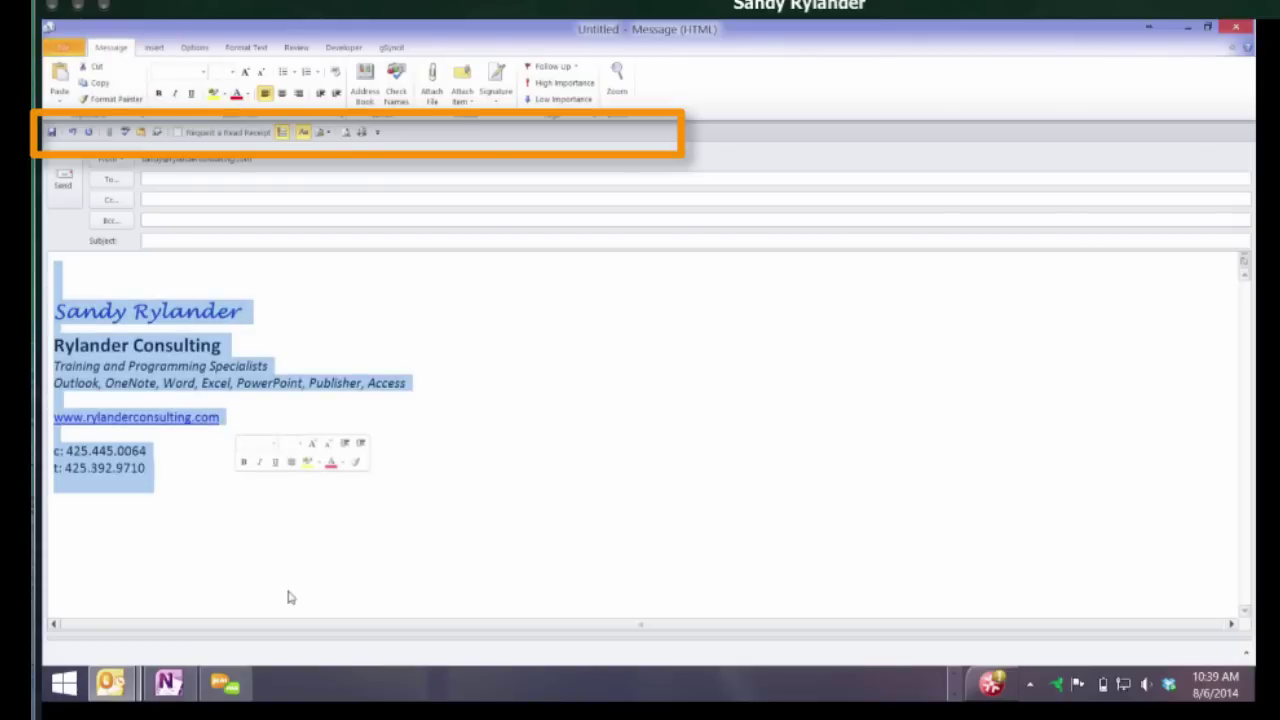
key("Delete")
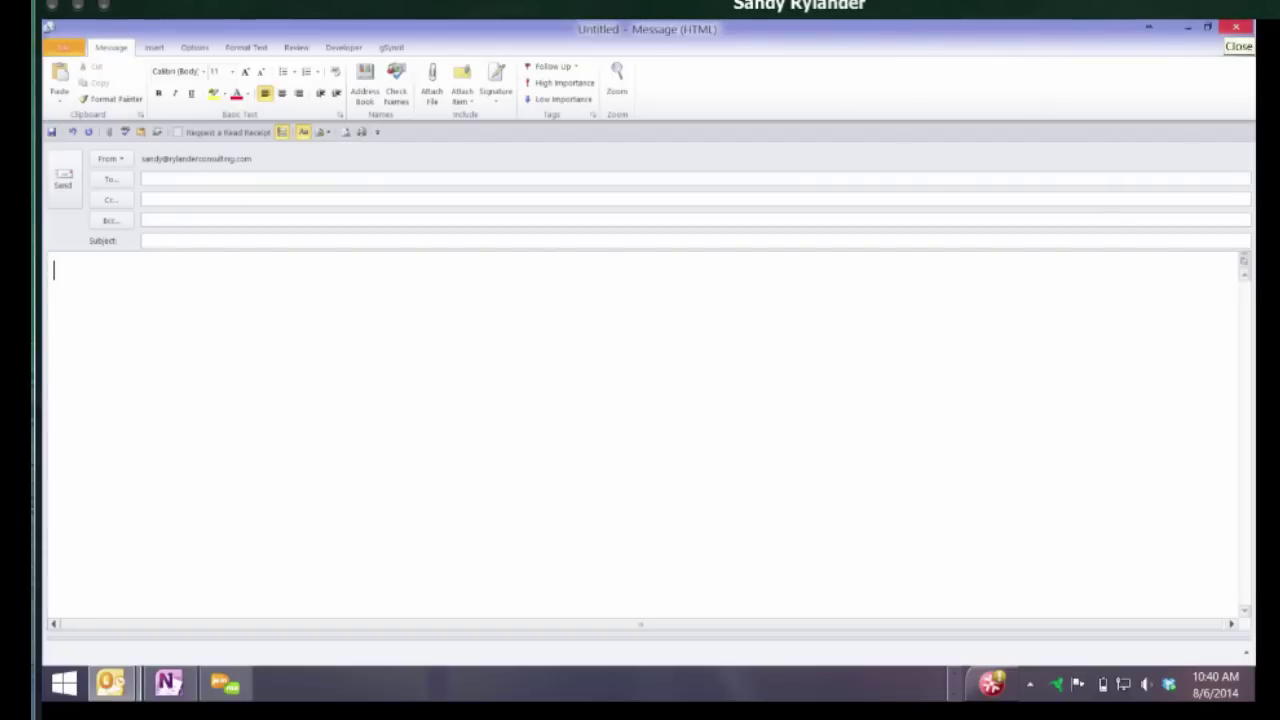
left_click(1236, 27)
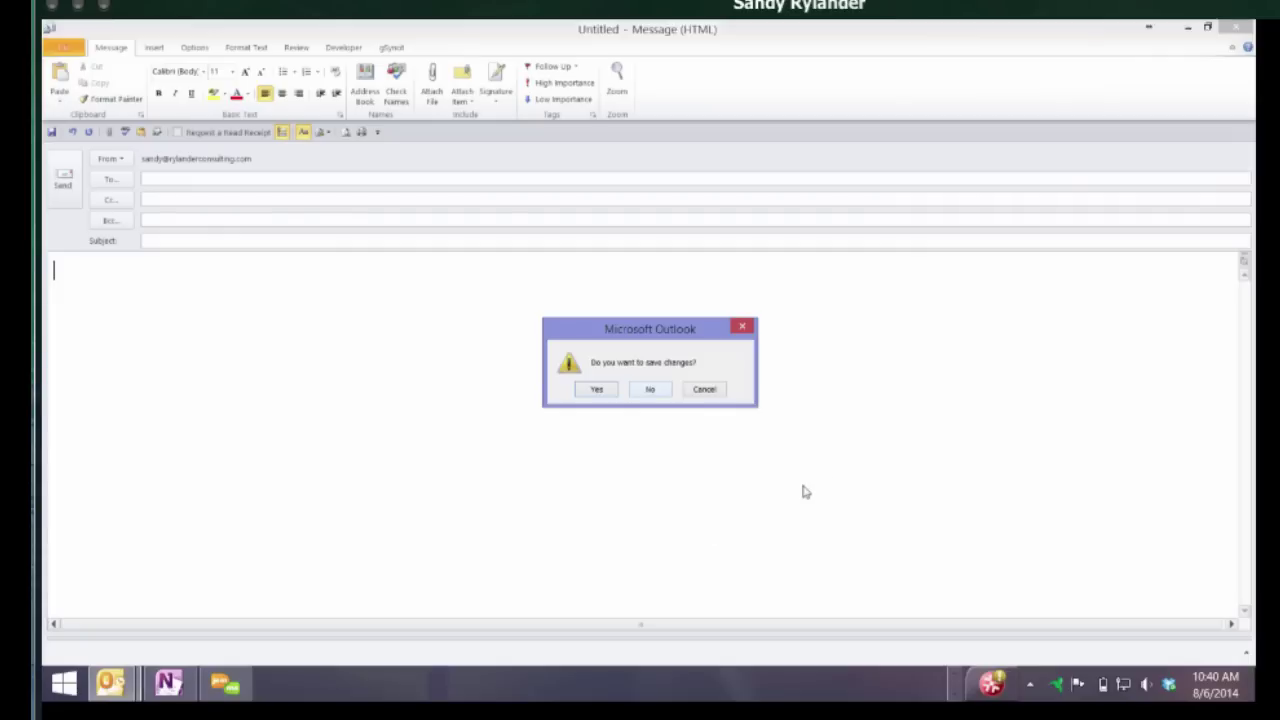
key("Tab")
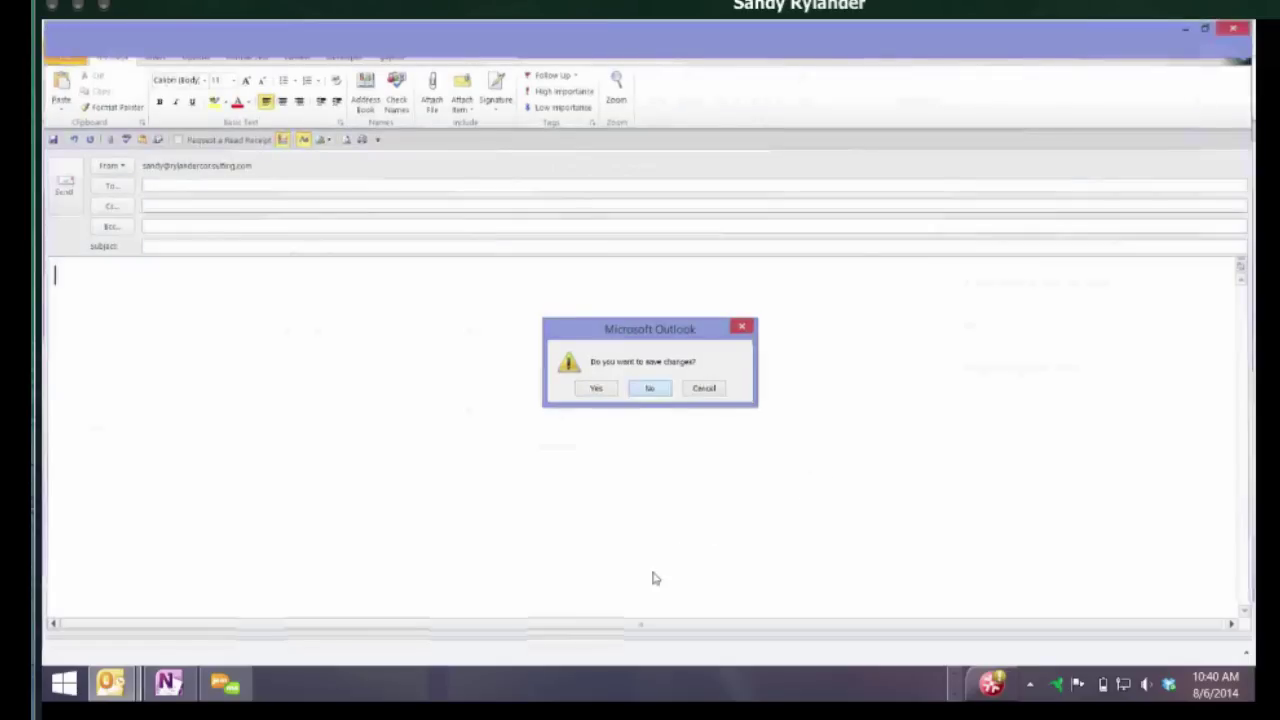
key("Return")
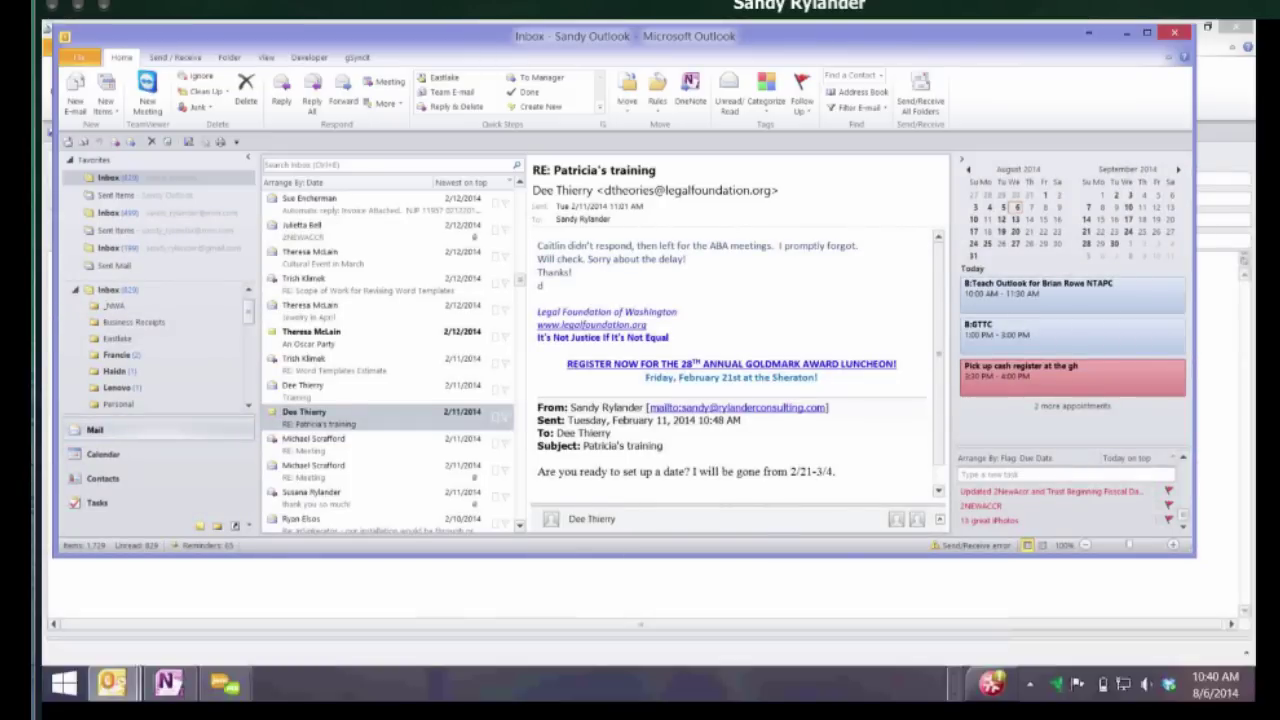
Switch to the 2014 invoices folder in File Explorer and try to send GTT 11977 07142014.pdf to a mail recipient
mouse_move(112, 683)
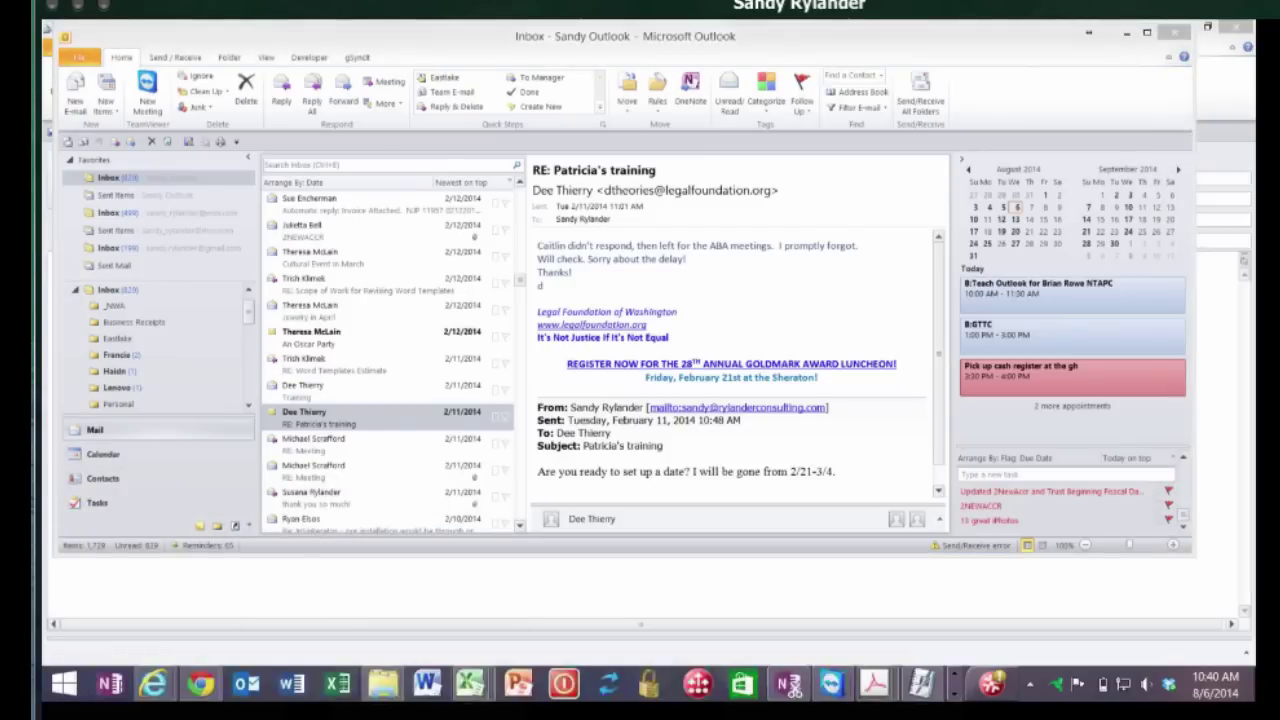
key("alt+Tab")
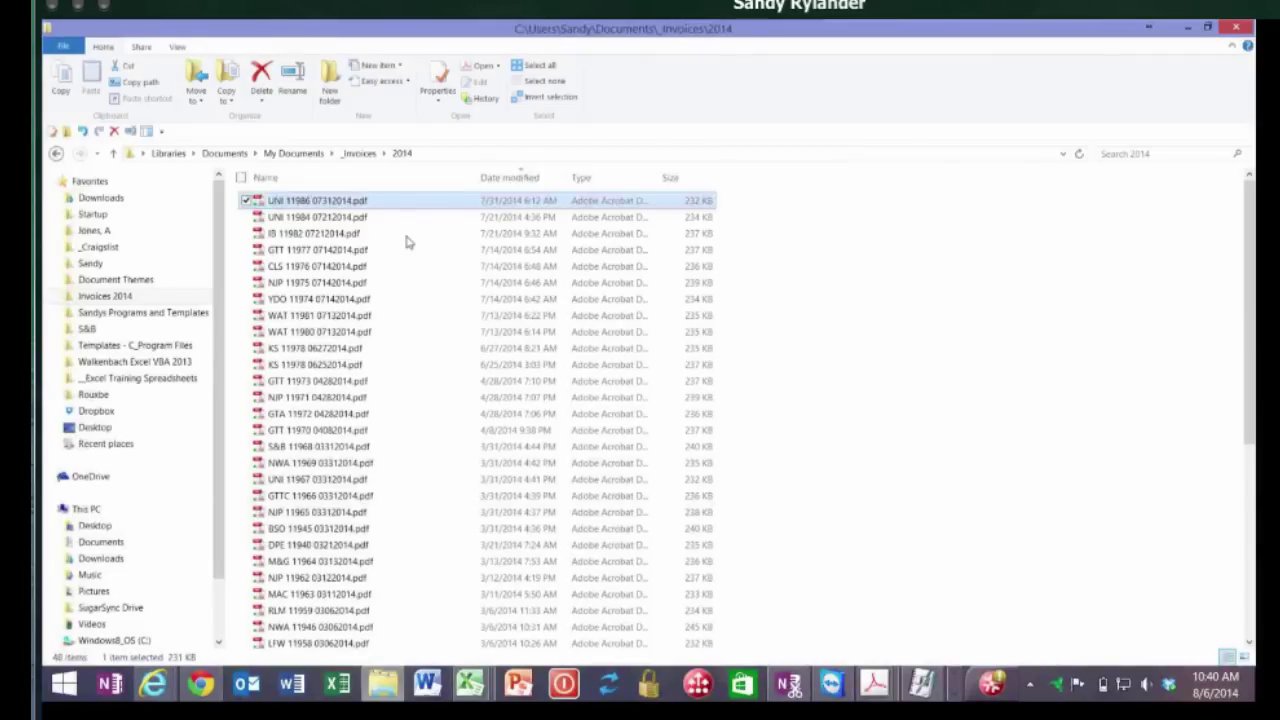
key("Down")
key("Down")
key("Down")
key("shift+F10")
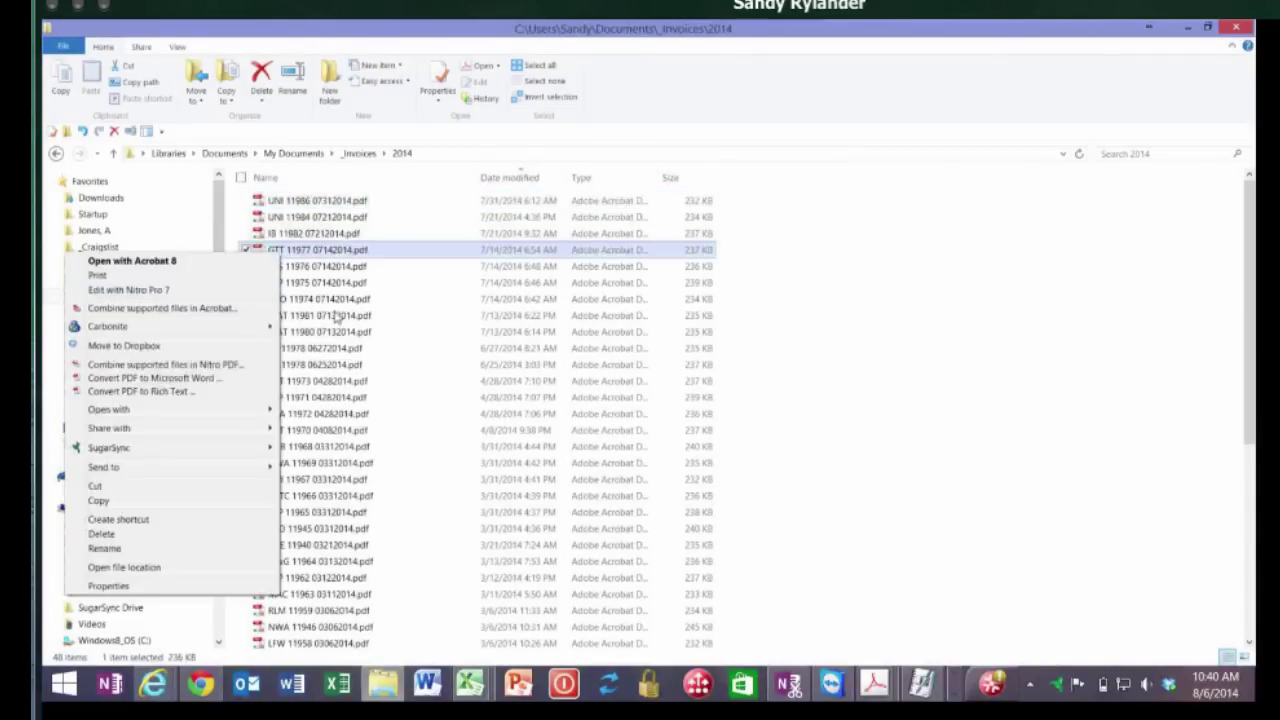
key("Right")
key("Down")
key("Down")
key("Down")
key("Down")
key("Down")
key("Down")
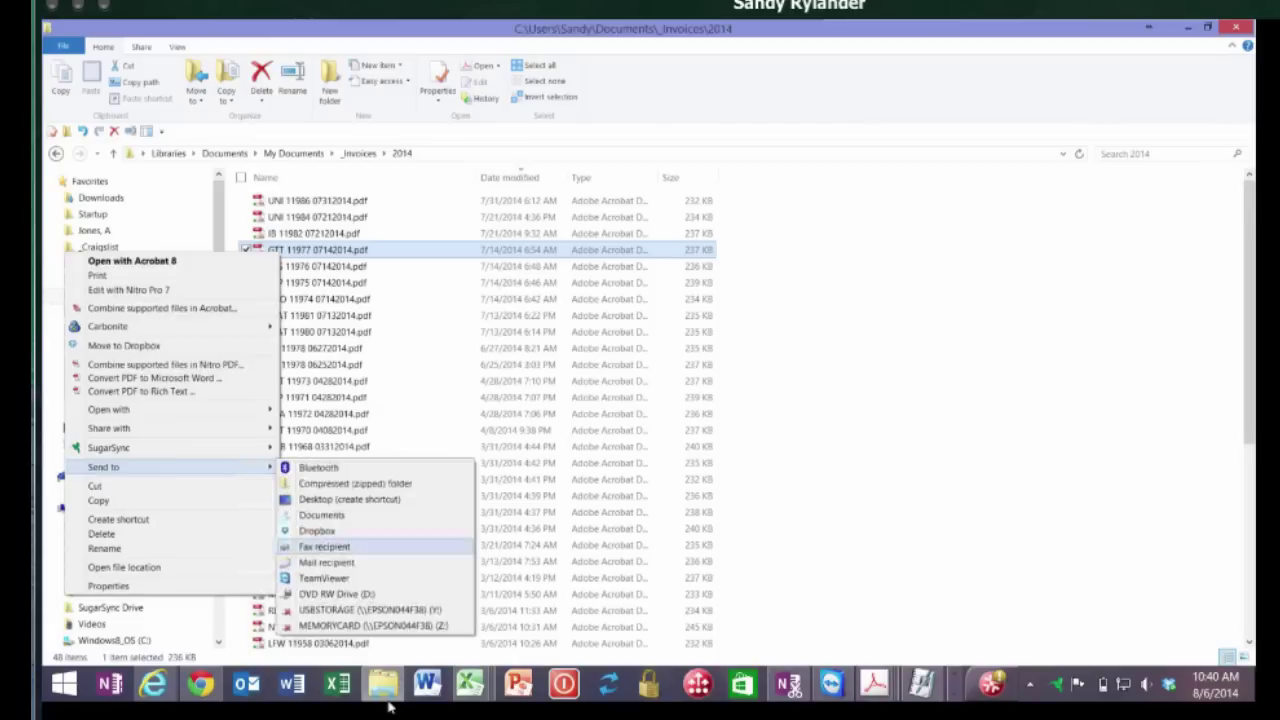
key("Return")
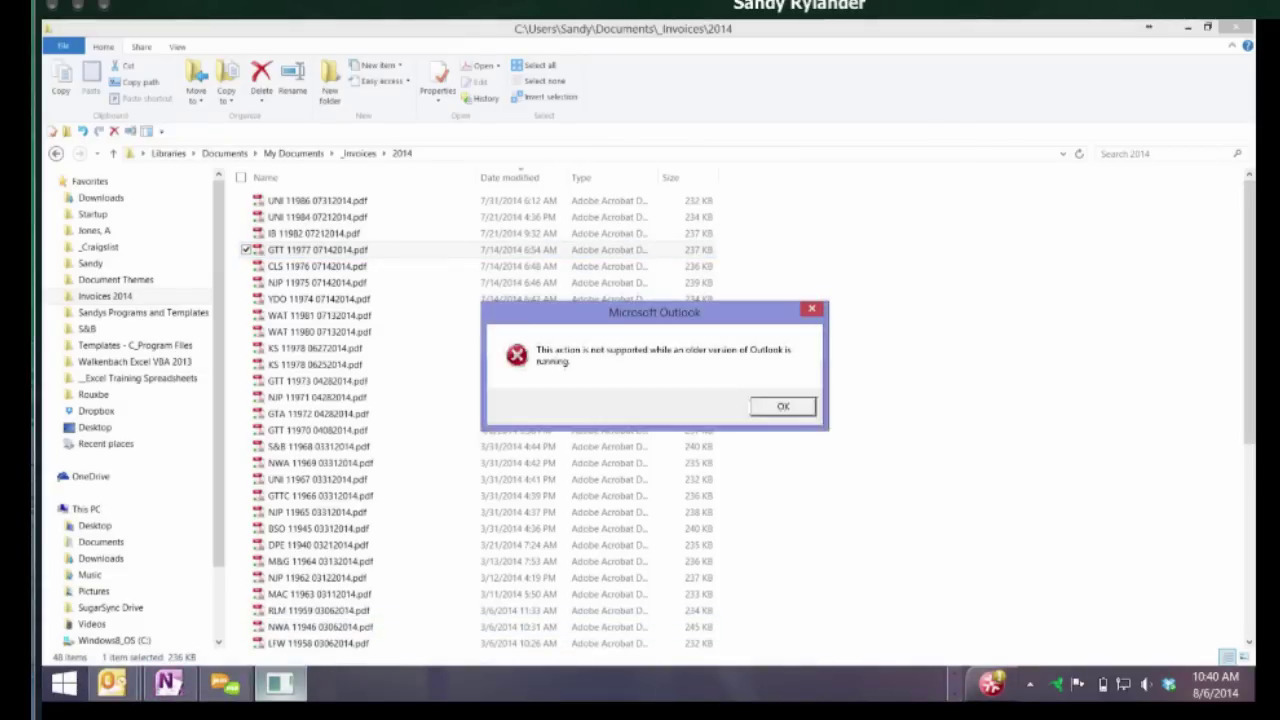
key("Return")
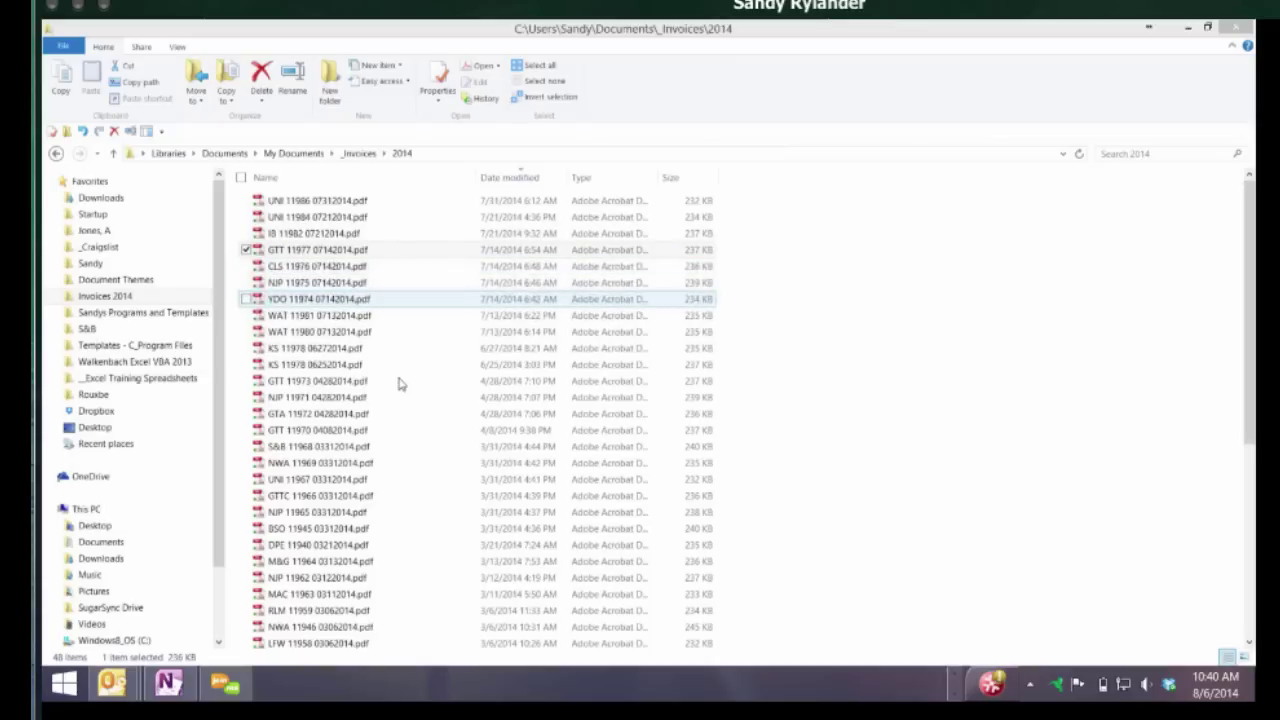
Switch back to the Outlook inbox, create a new e-mail and delete its automatic signature
key("alt+Tab")
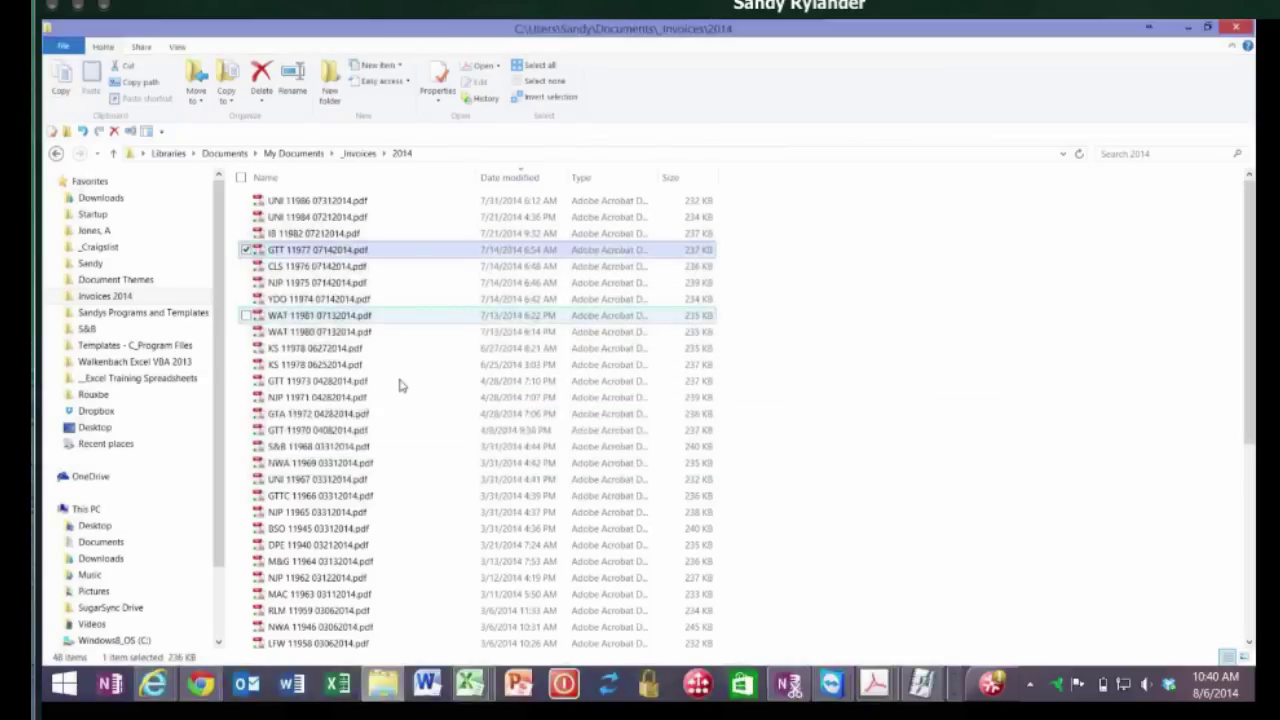
key("alt+Tab")
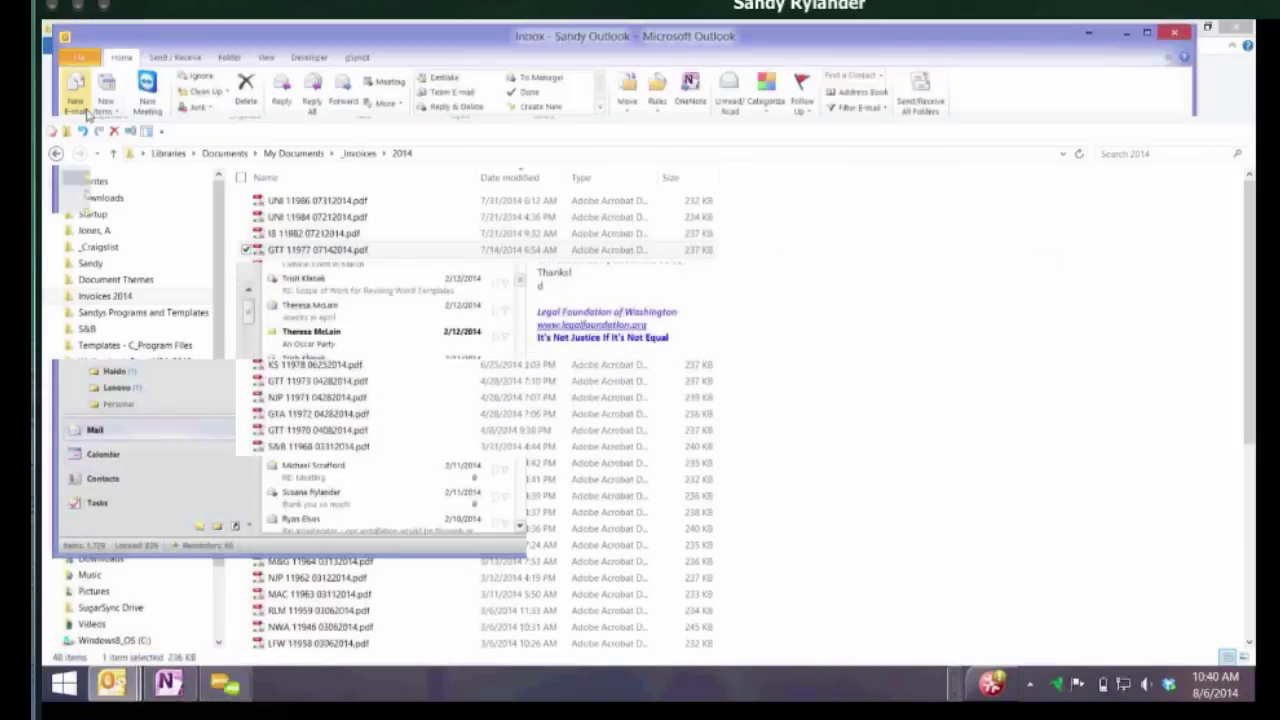
left_click(80, 104)
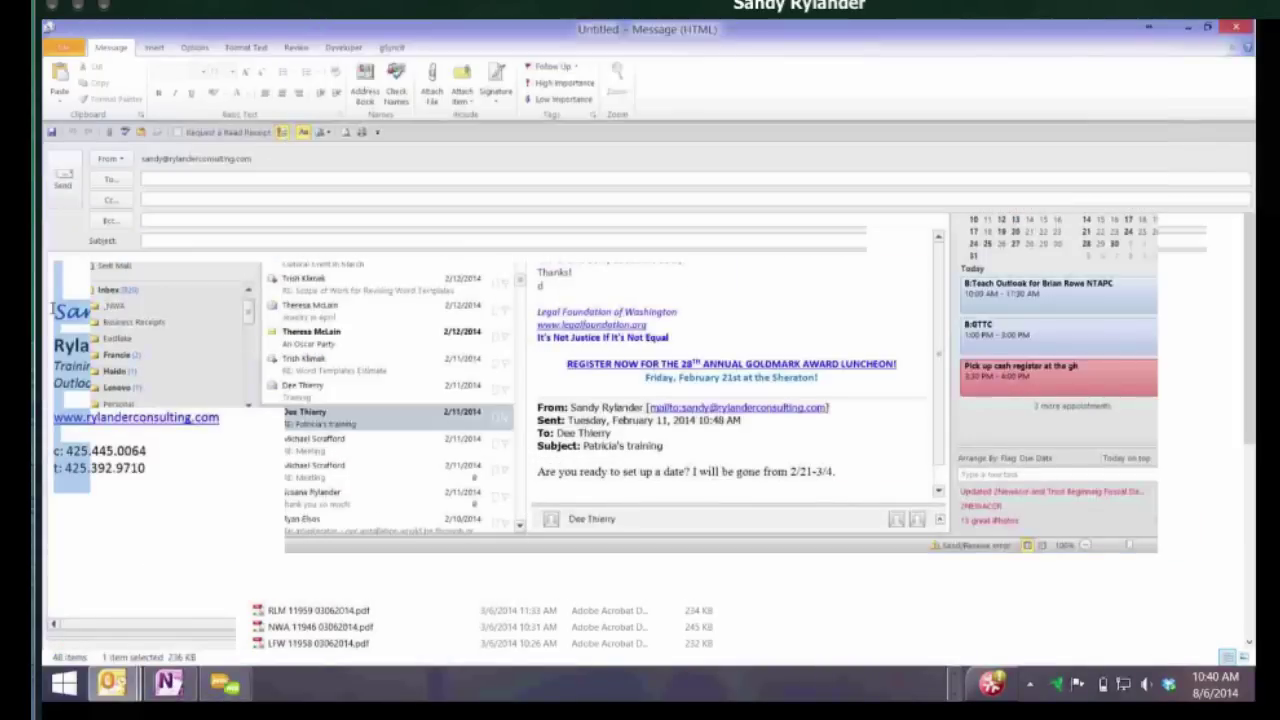
key("Delete")
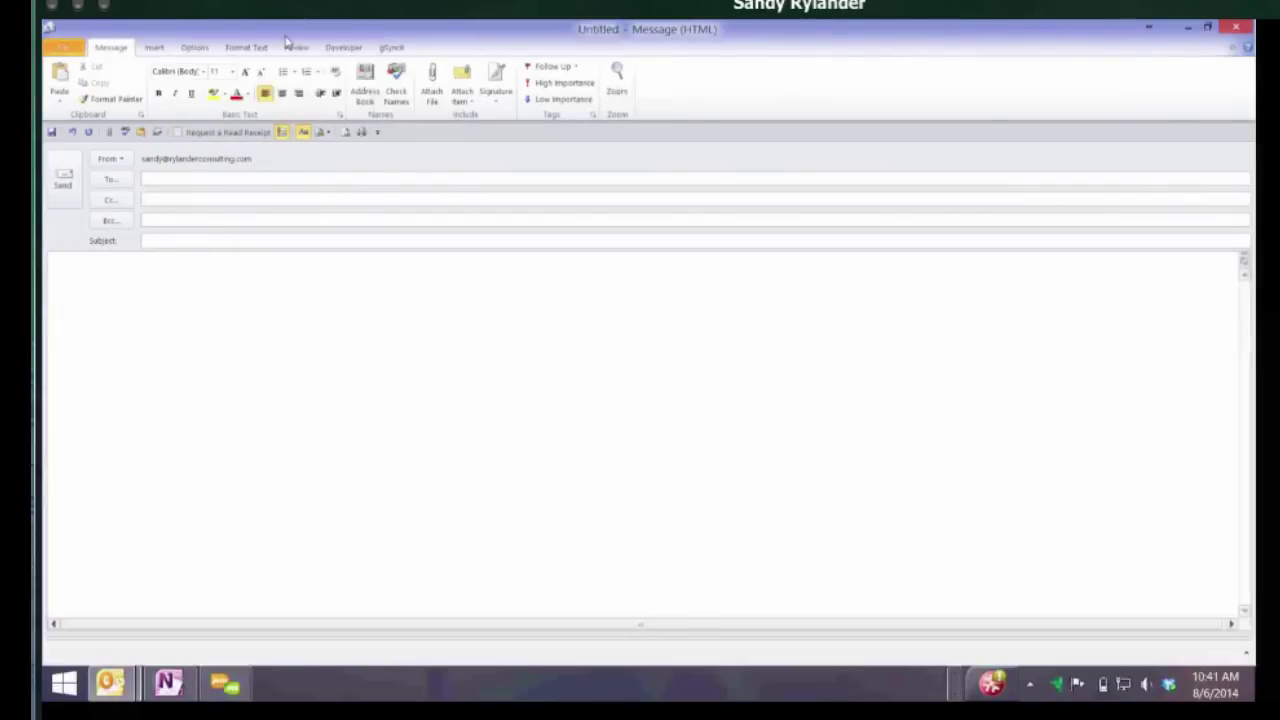
Set the new message's format to Plain Text and insert the New signature
left_click(158, 48)
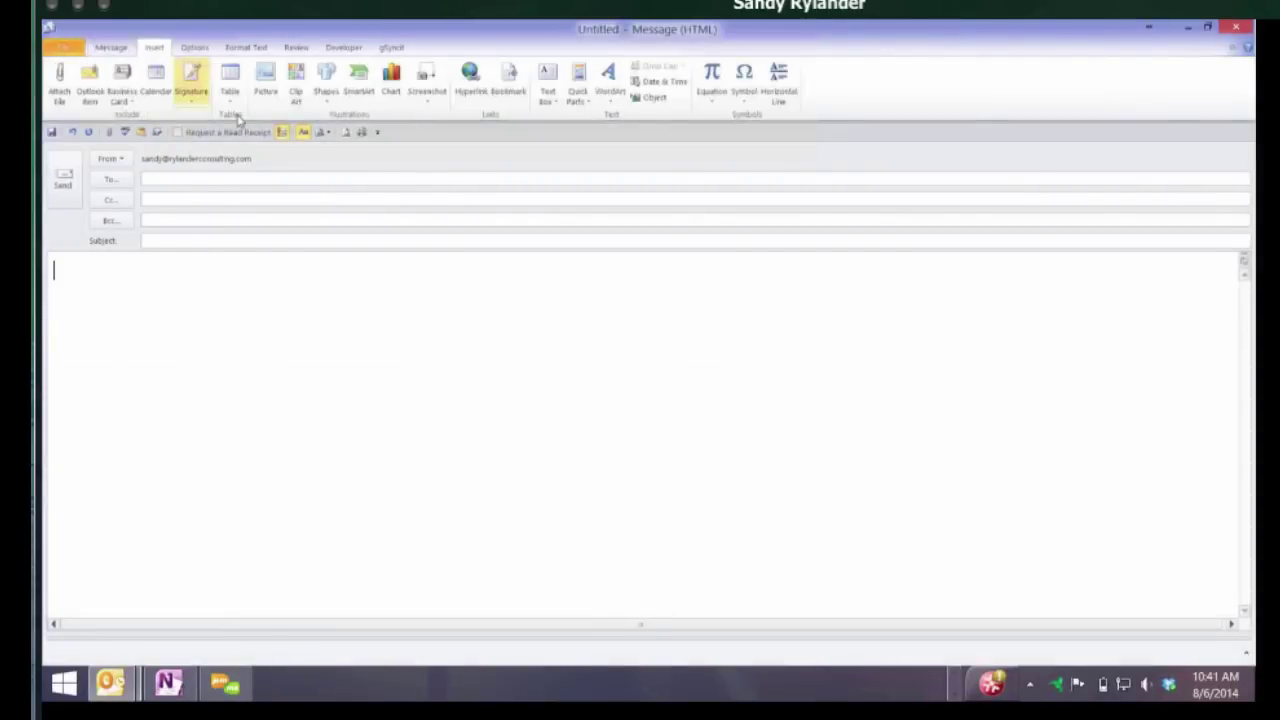
left_click(128, 52)
left_click(194, 48)
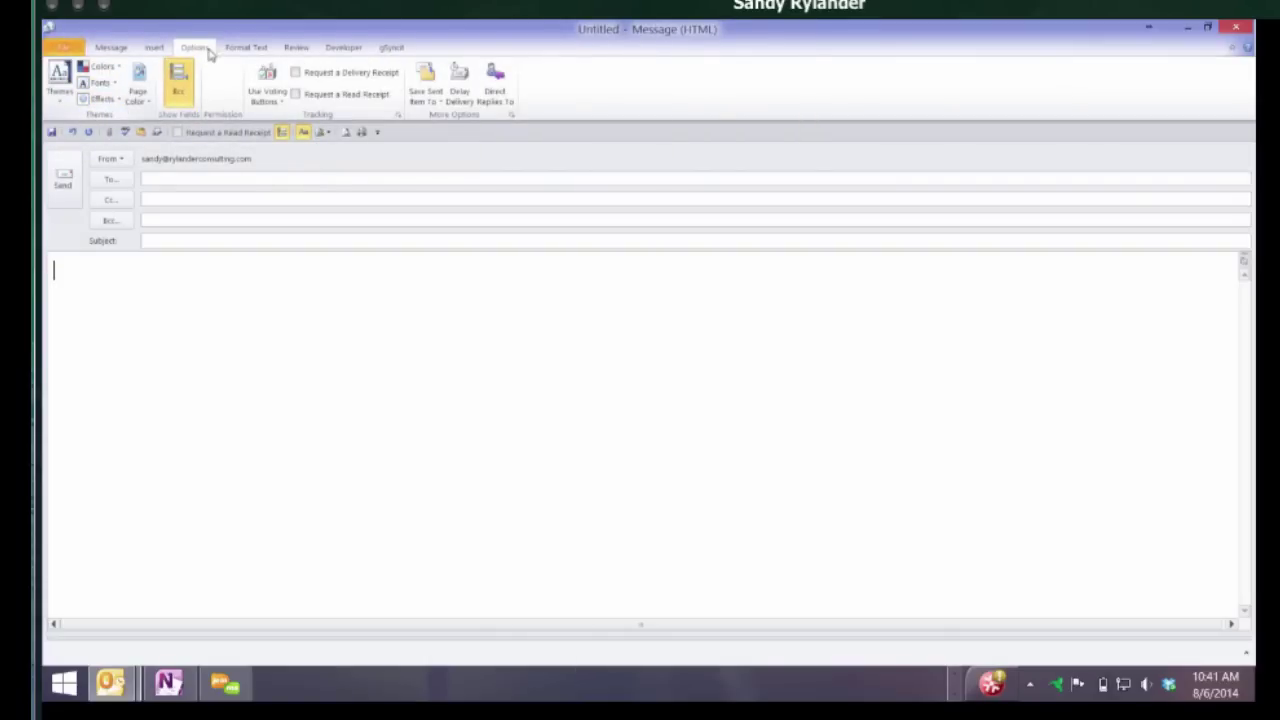
left_click(245, 47)
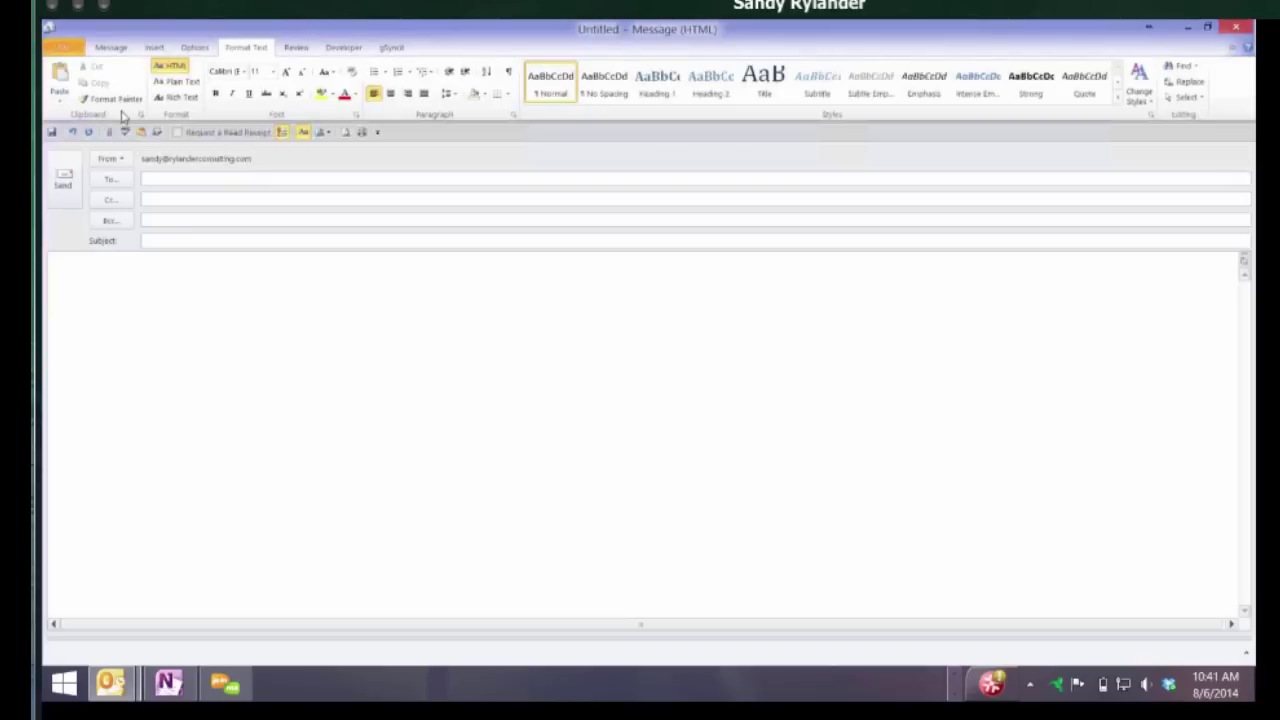
left_click(177, 81)
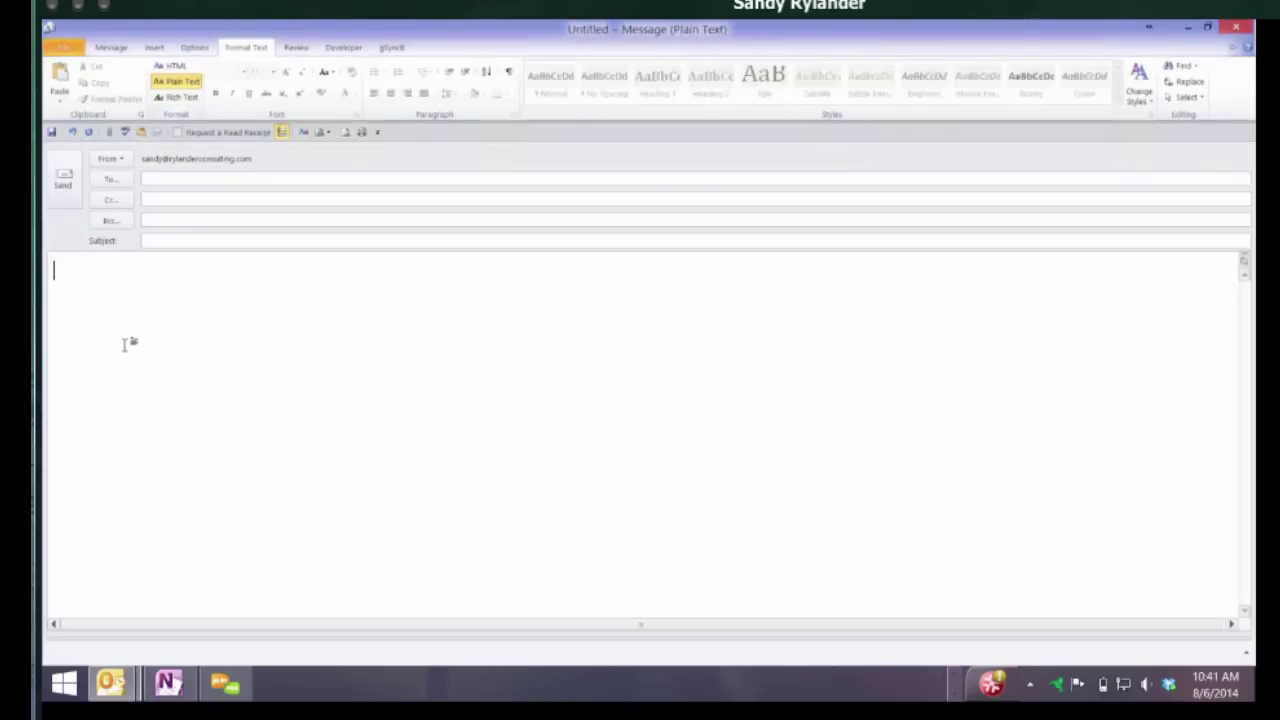
left_click(321, 131)
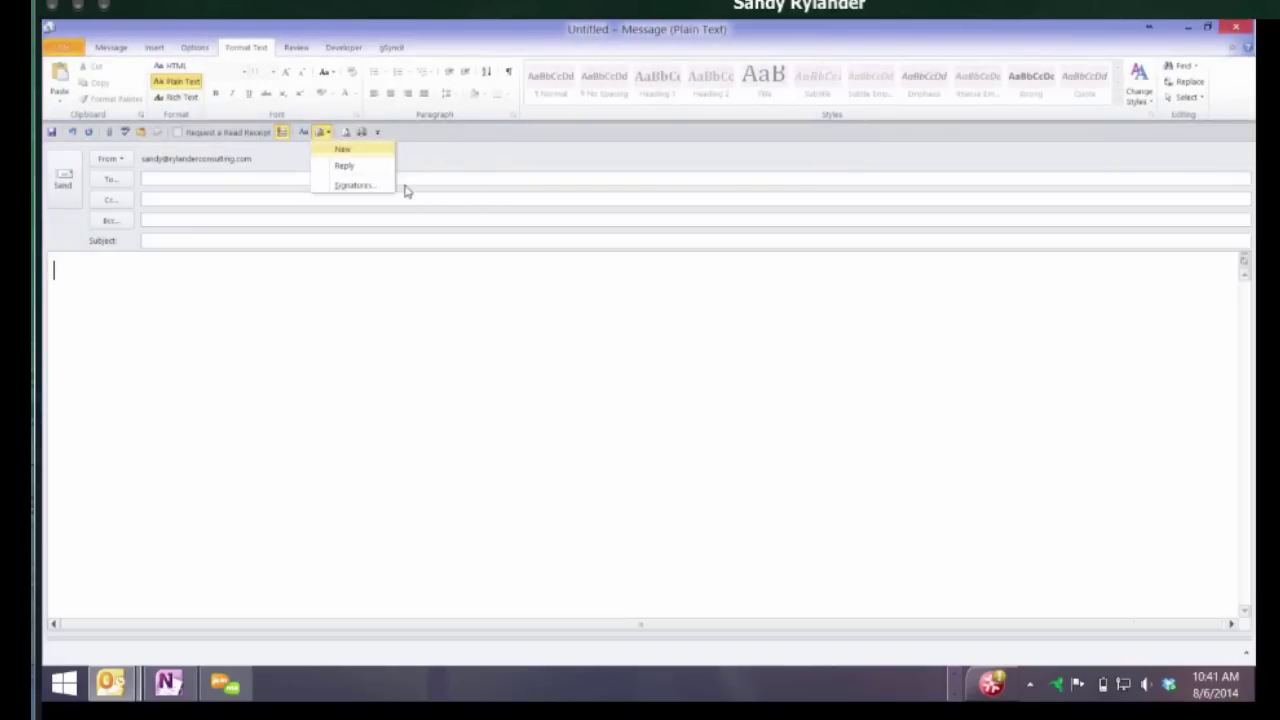
left_click(350, 145)
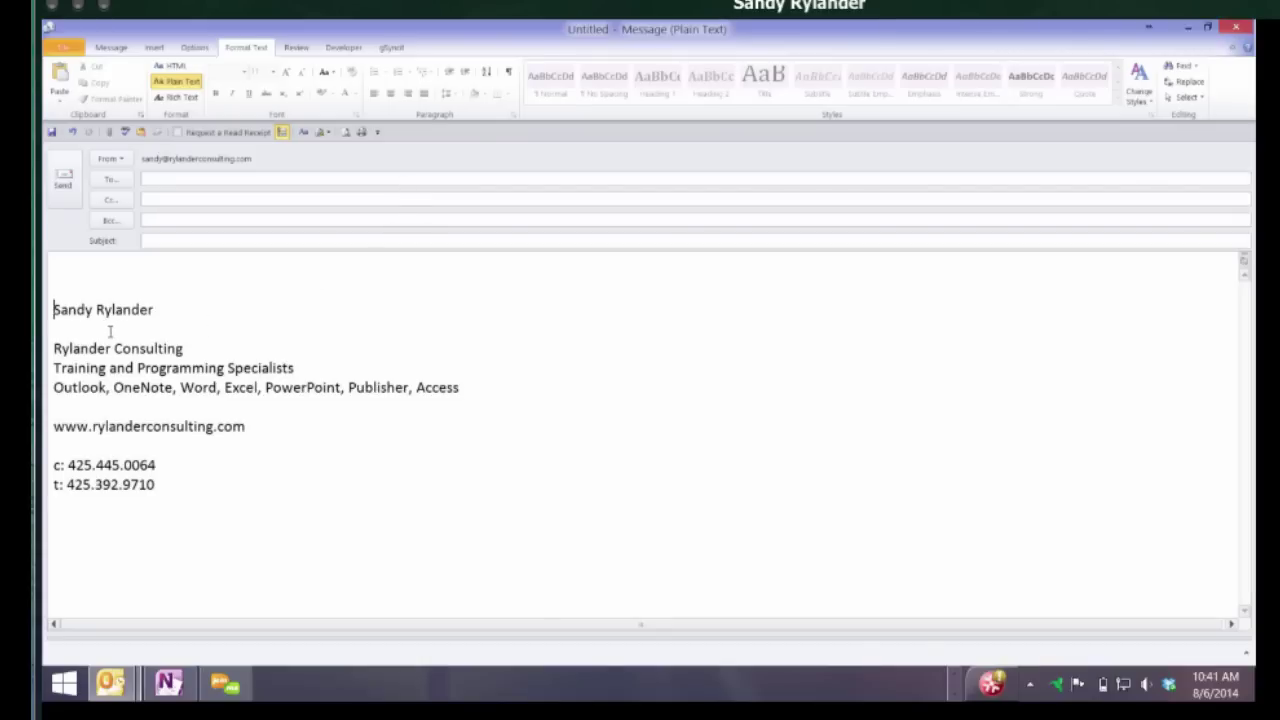
Delete the plain-text signature from the body and change the message format back to HTML
key("ctrl+Home")
key("ctrl+a")
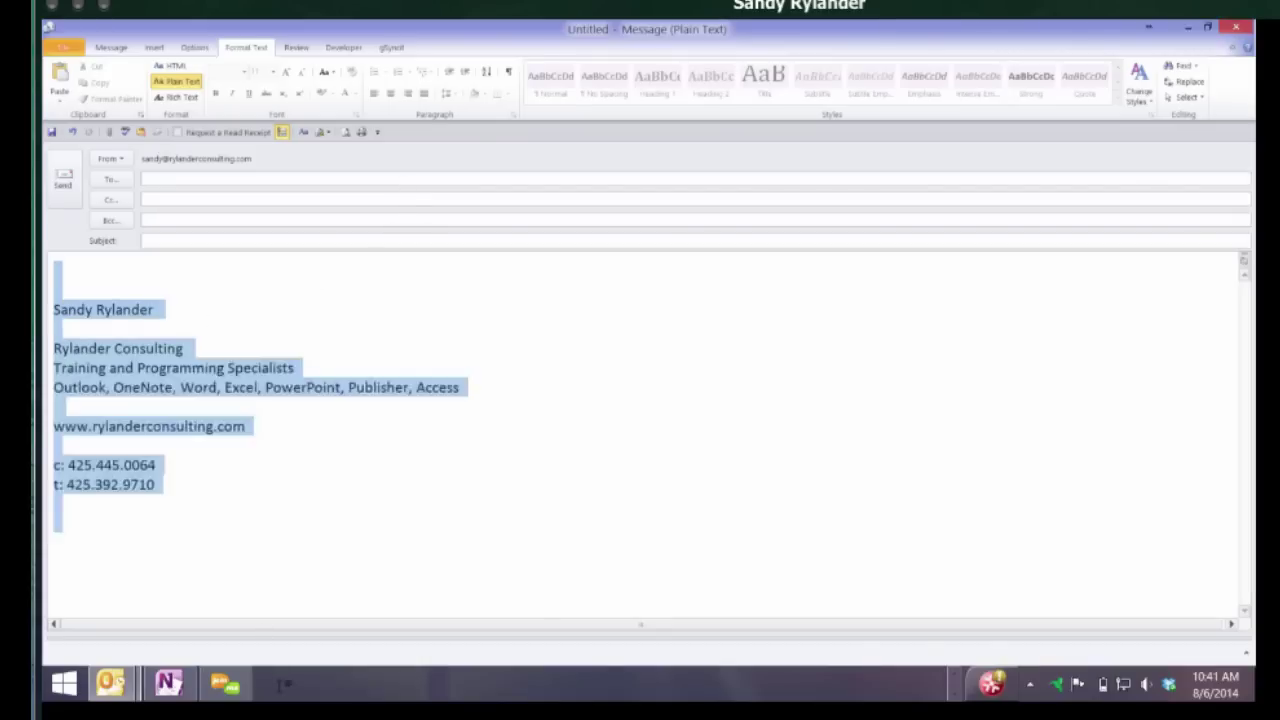
key("Delete")
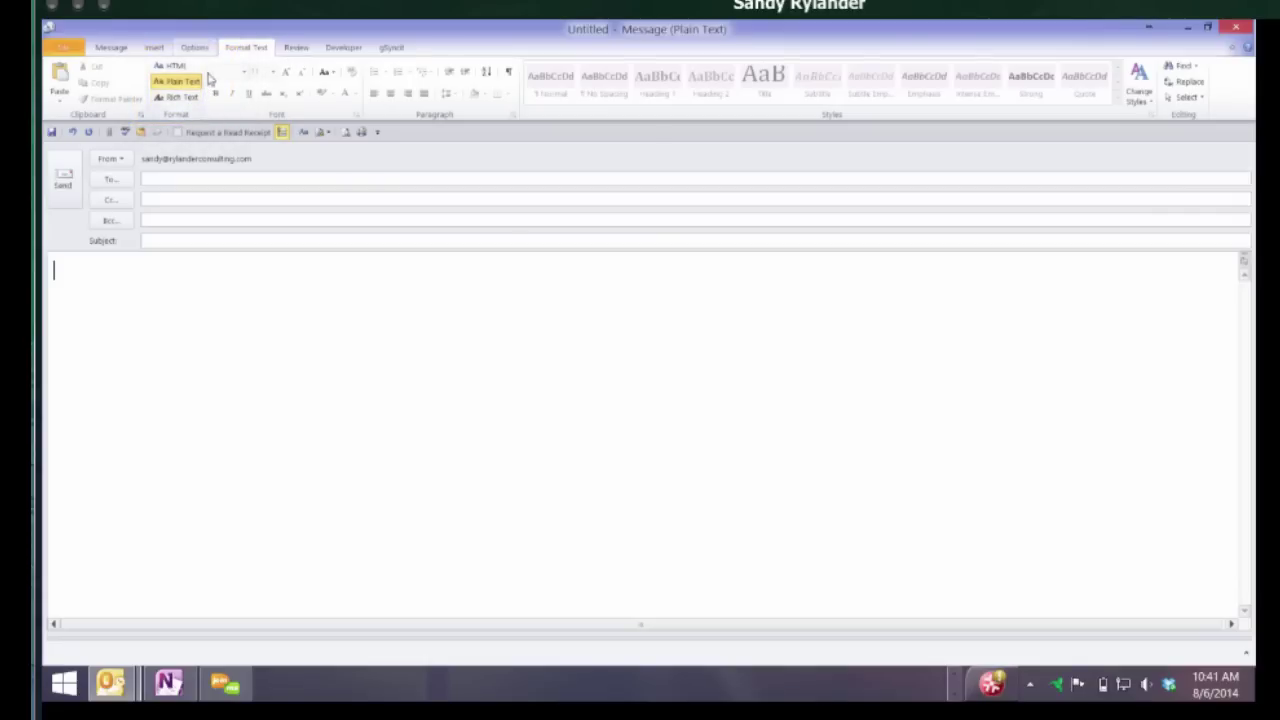
left_click(170, 65)
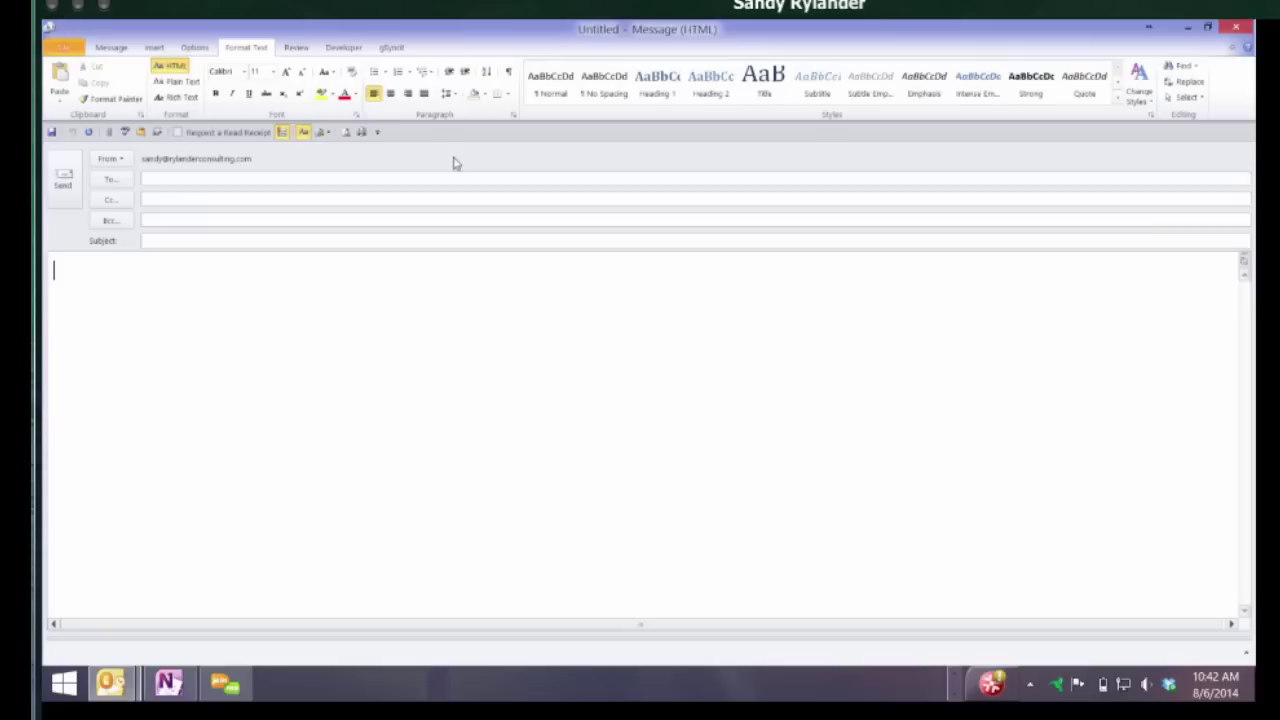
Show the Quick Access Toolbar above the ribbon and move it back below the ribbon
left_click(110, 47)
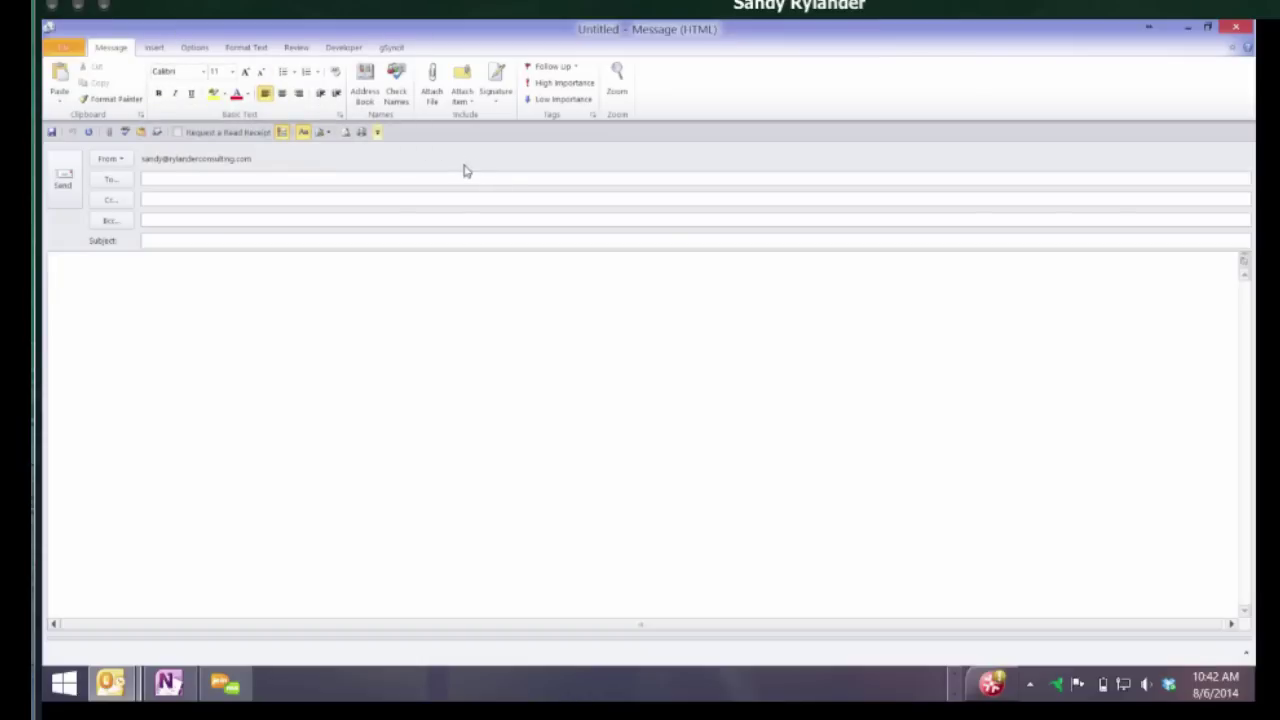
left_click(377, 132)
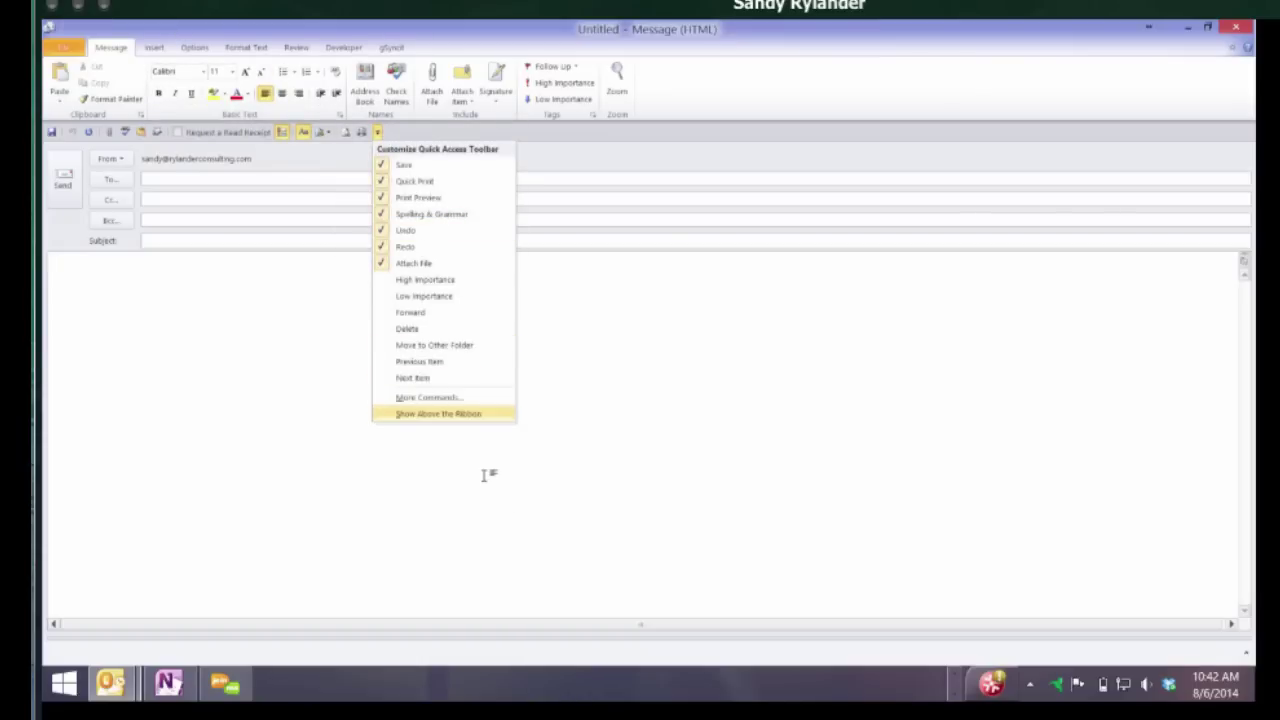
left_click(438, 413)
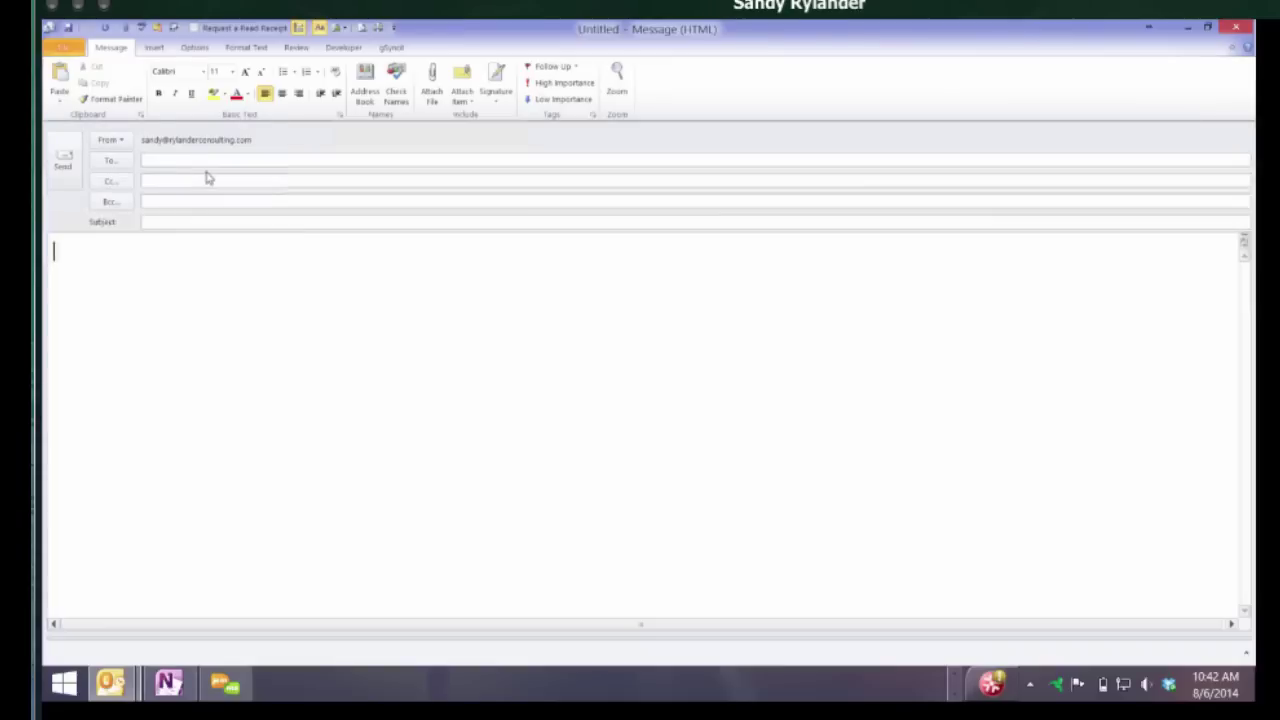
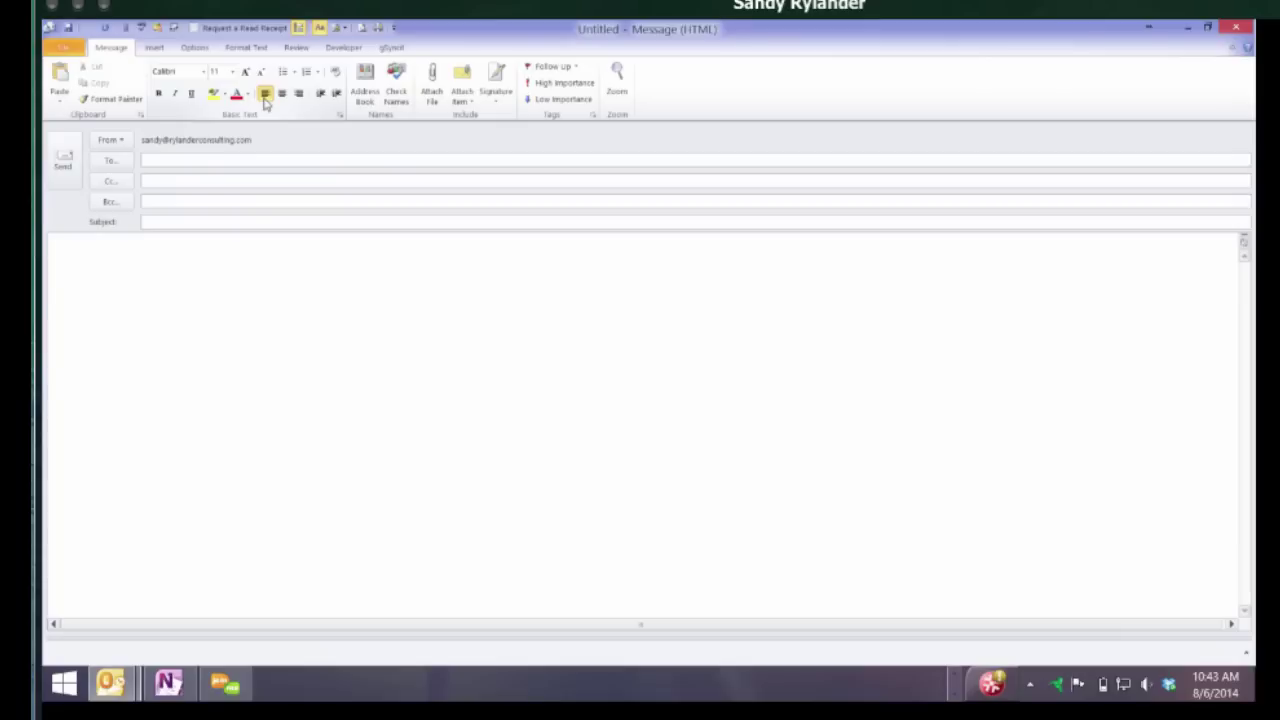
right_click(108, 30)
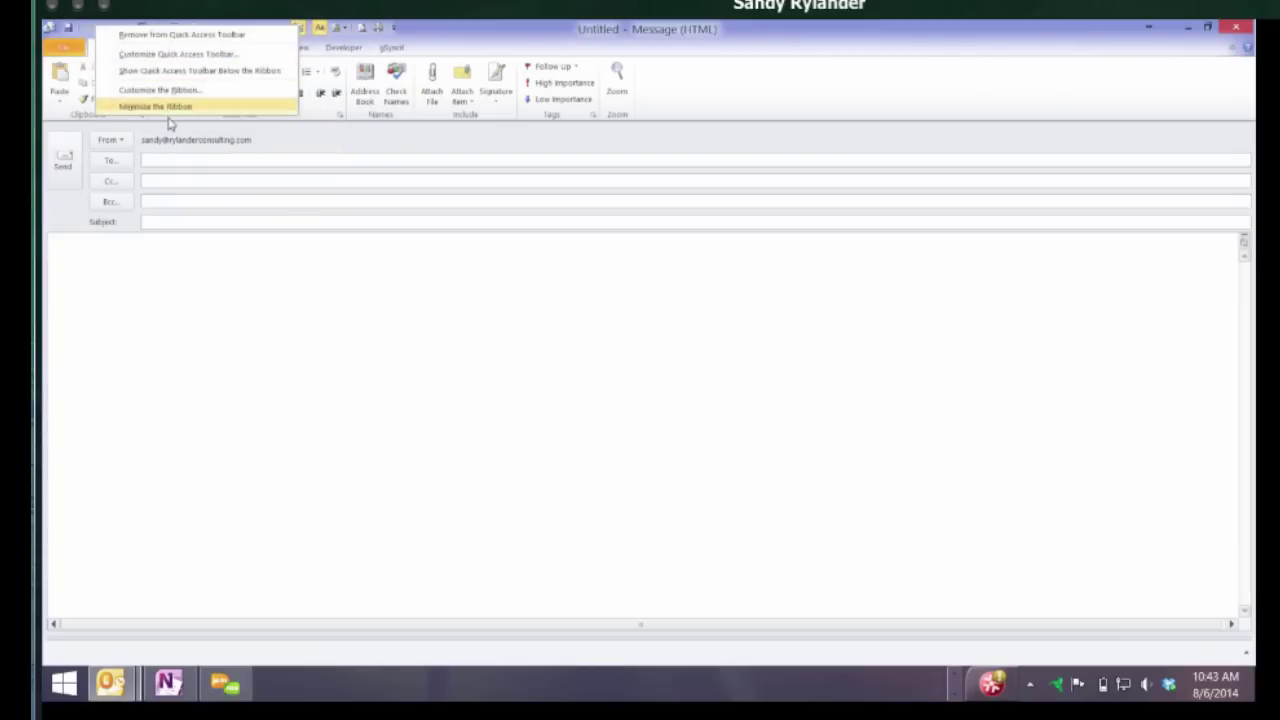
left_click(254, 73)
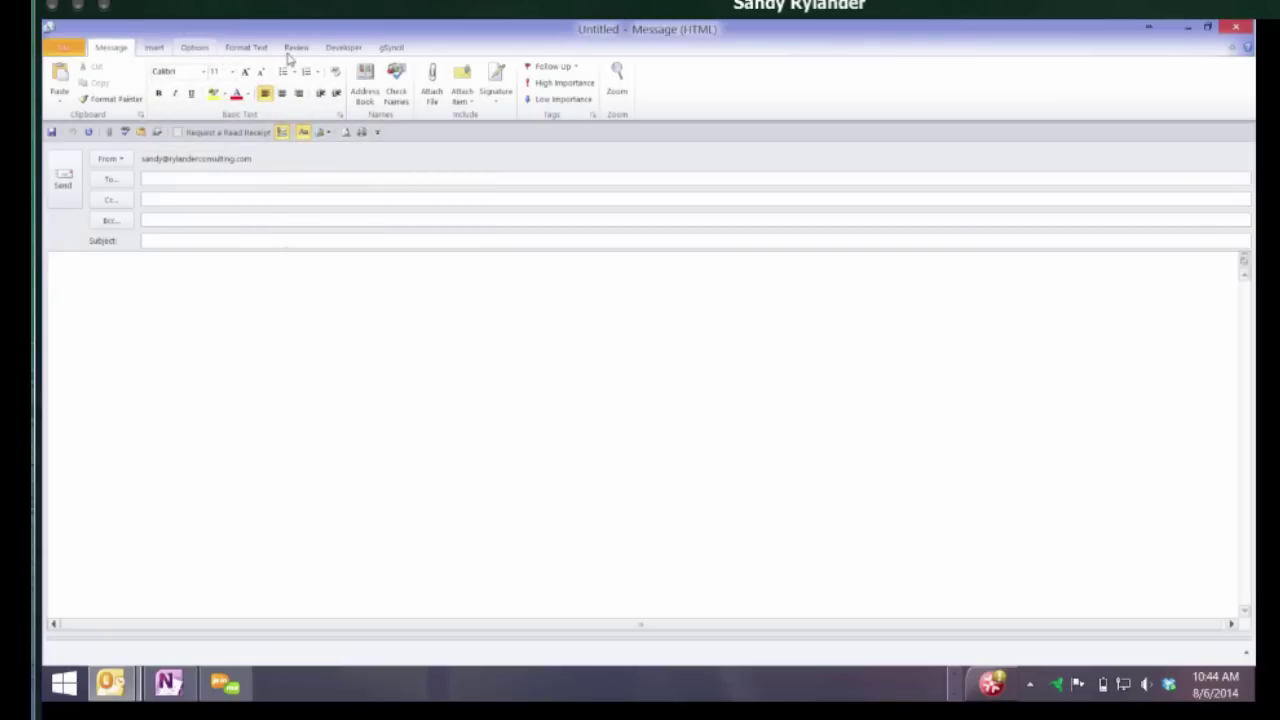
Add the Plain Text format command to the Quick Access Toolbar
scroll(288, 58, "down", 3)
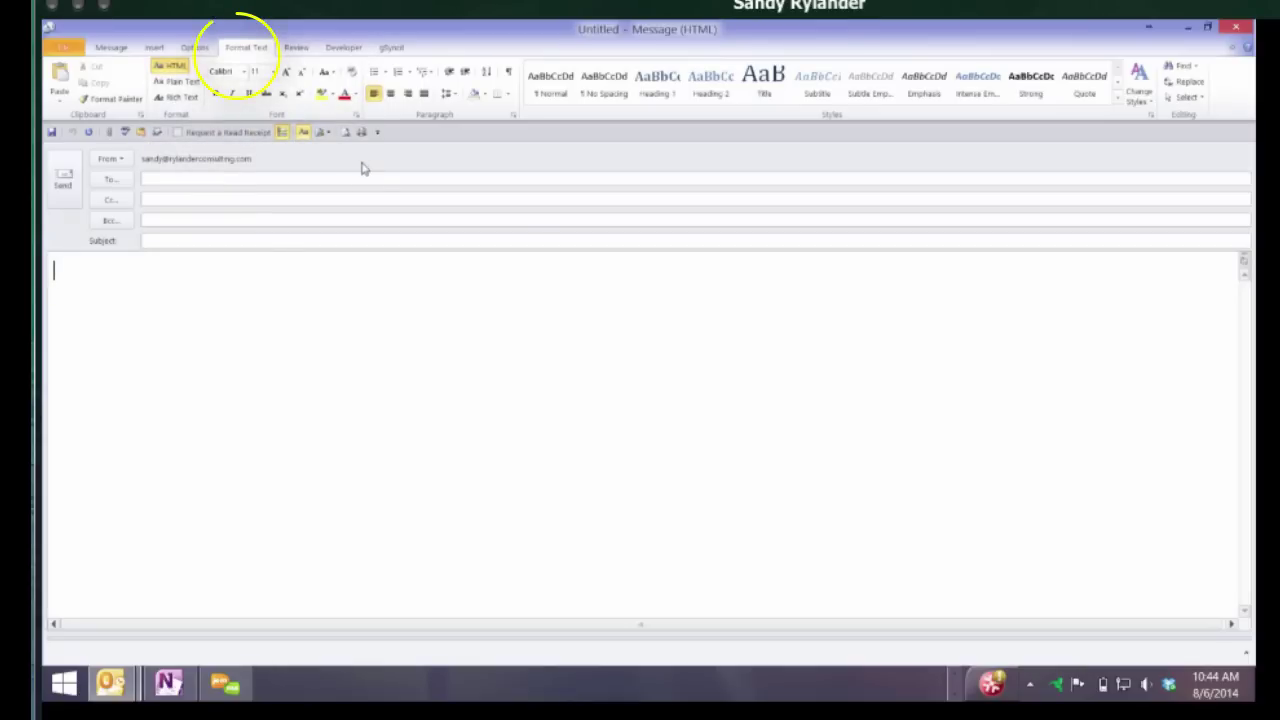
right_click(200, 78)
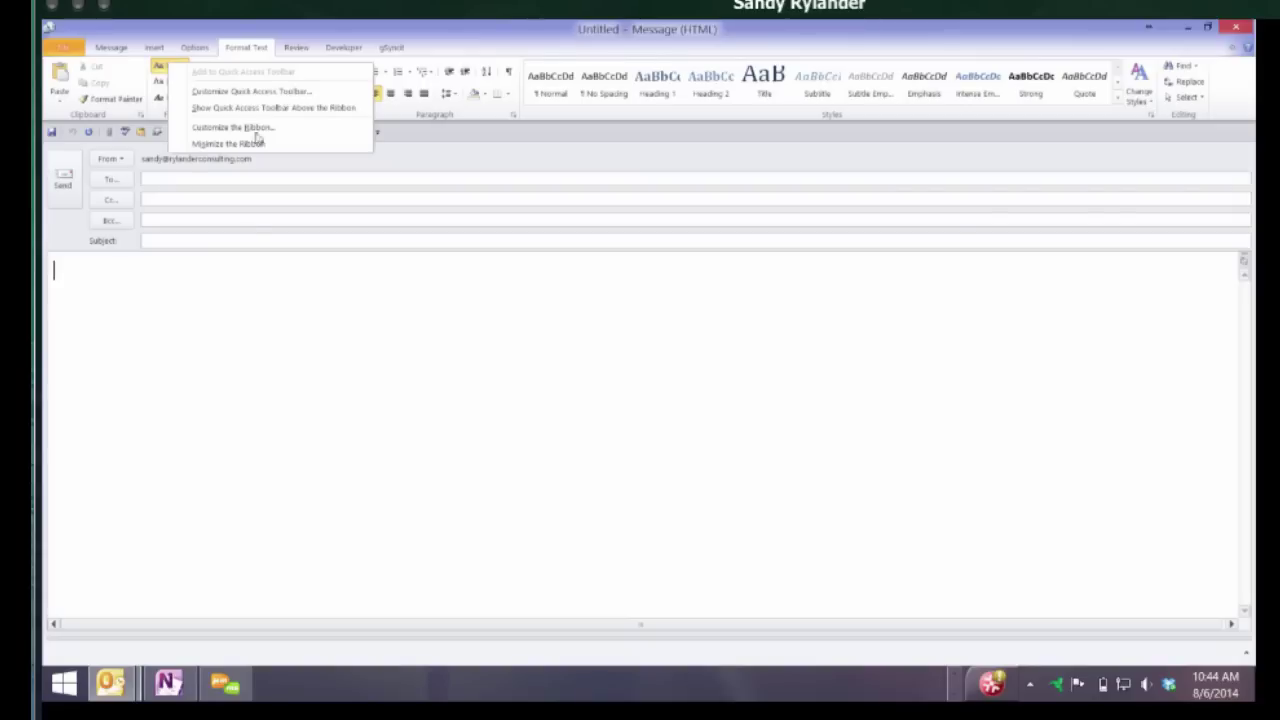
left_click(230, 92)
right_click(215, 106)
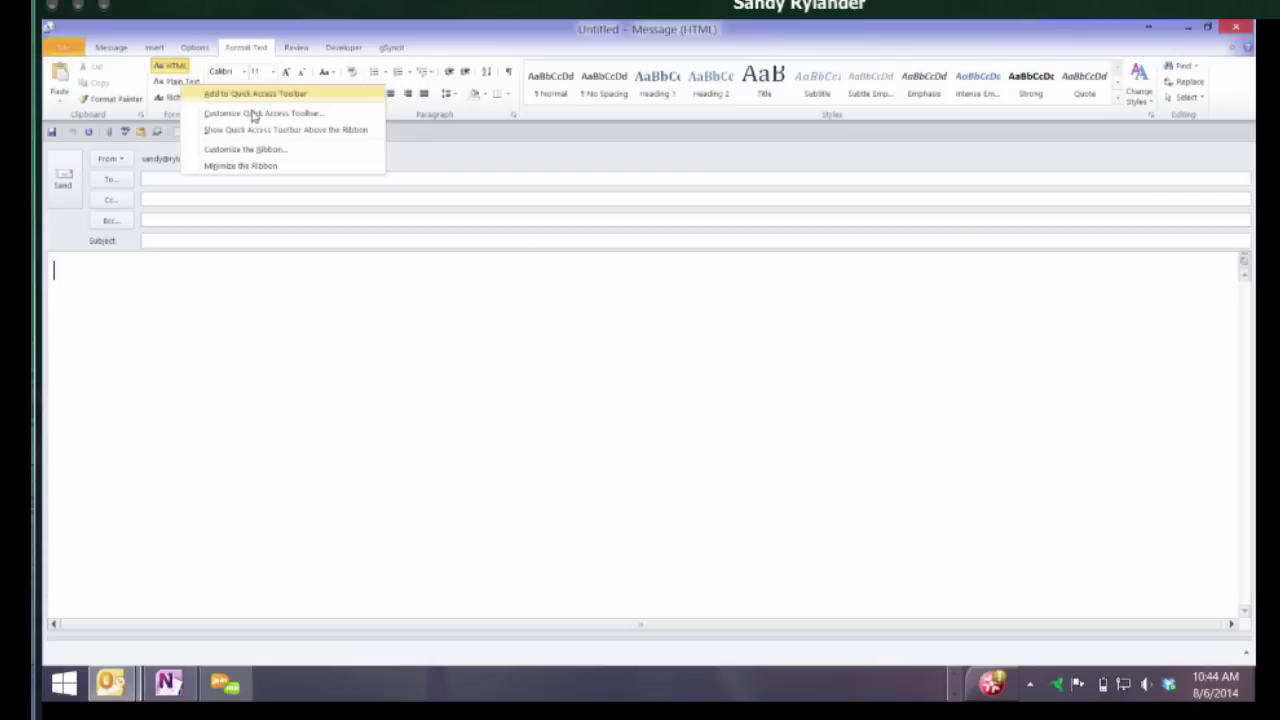
key("Escape")
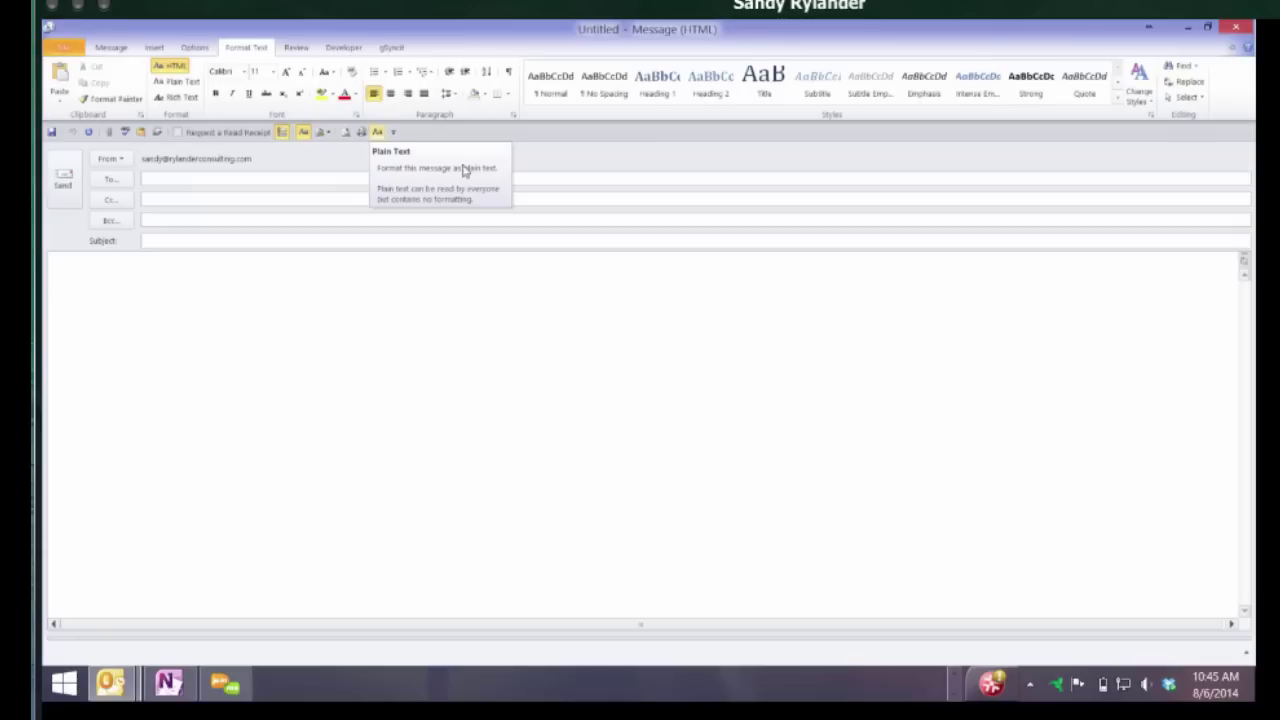
Remove the Plain Text command from the Quick Access Toolbar
right_click(463, 170)
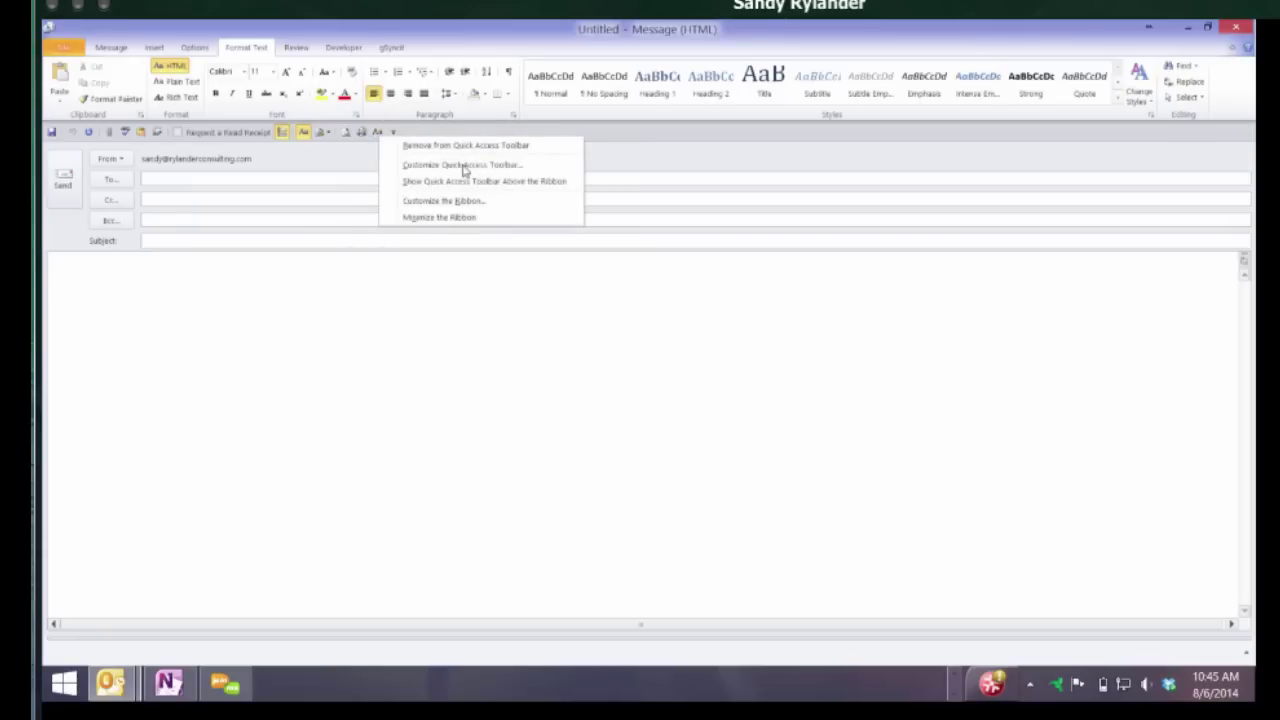
key("Down")
key("Return")
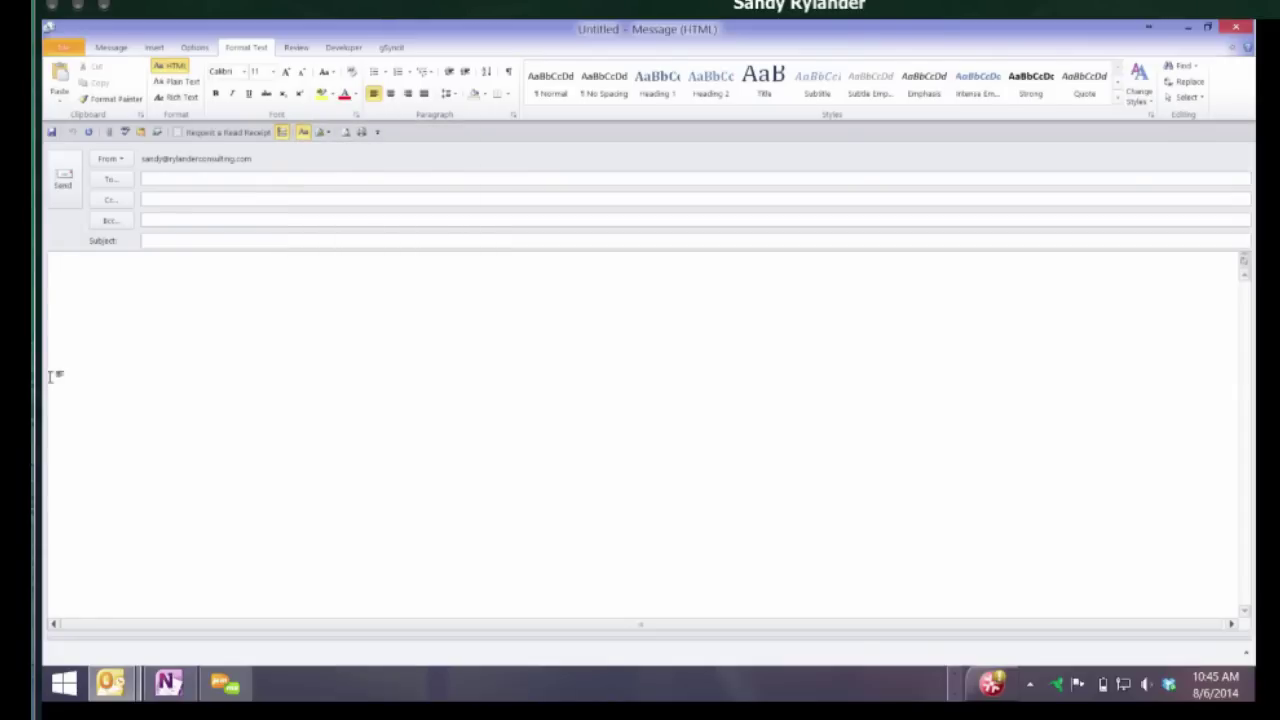
left_click(182, 81)
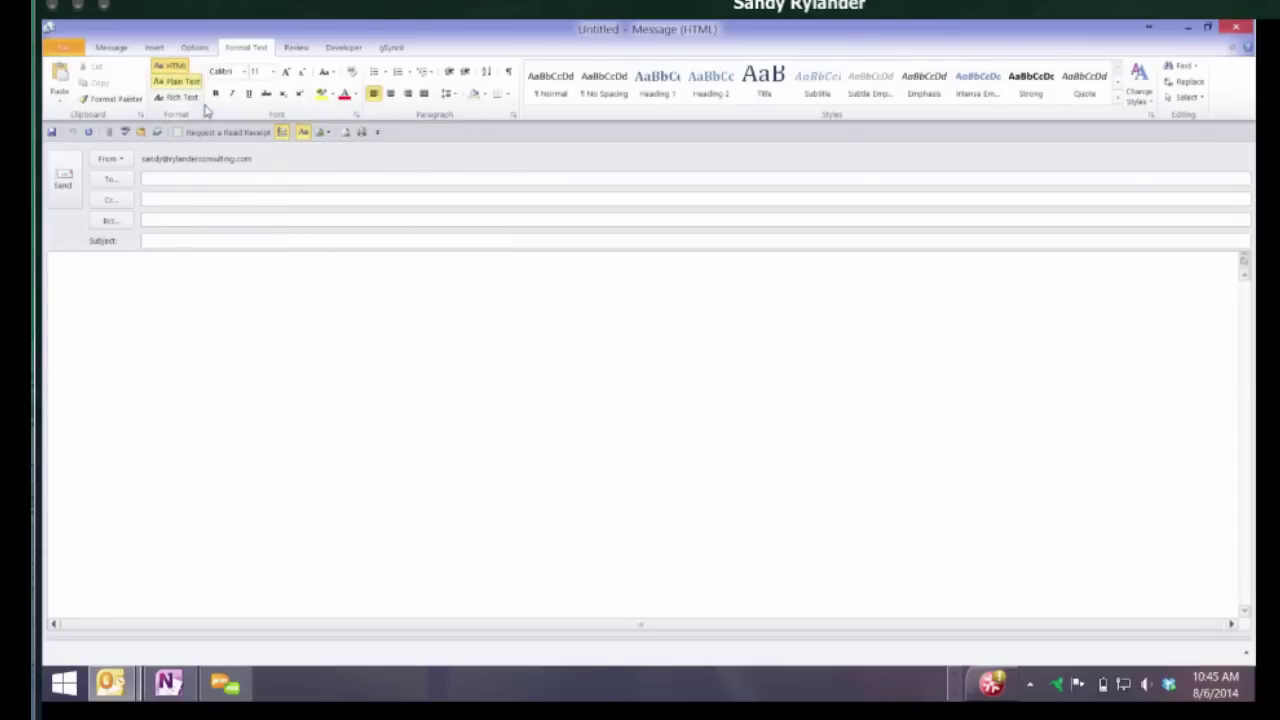
Insert the New signature into the empty HTML message
left_click(367, 168)
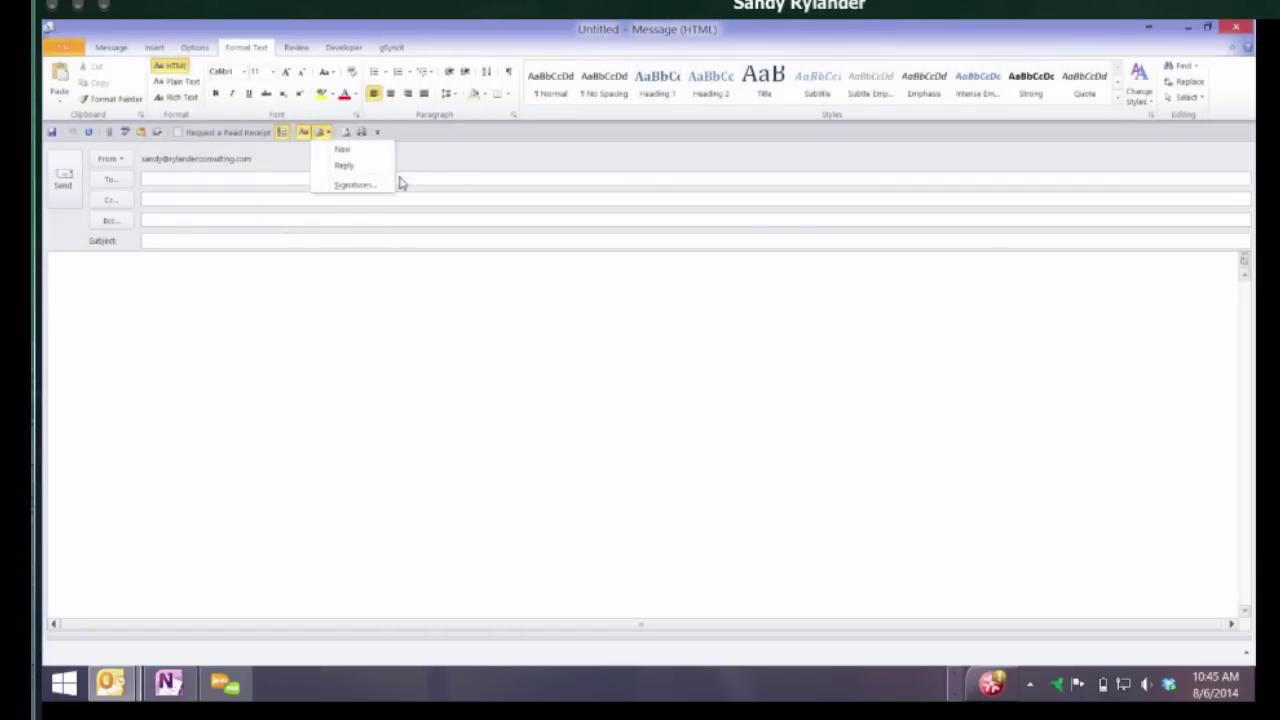
key("Down")
key("Return")
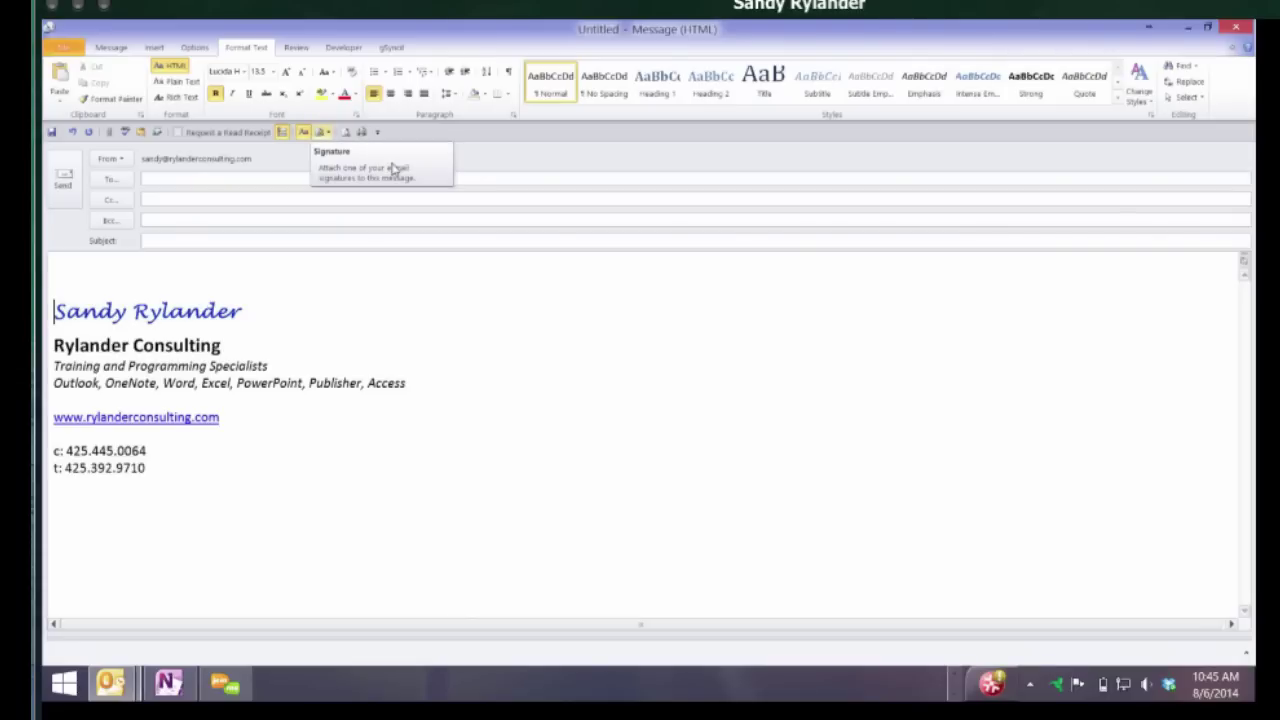
Place the cursor on the blank line above the signature, moving out to the Subject field and back to the body
left_click(120, 47)
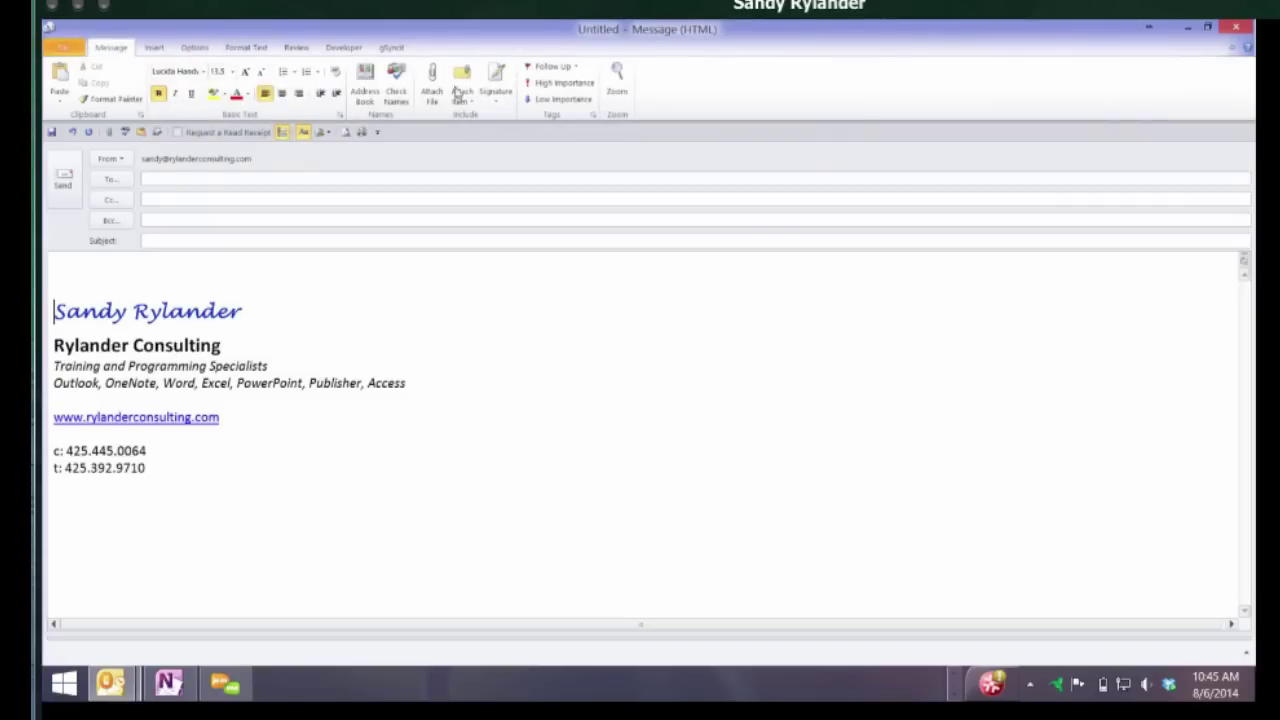
right_click(605, 105)
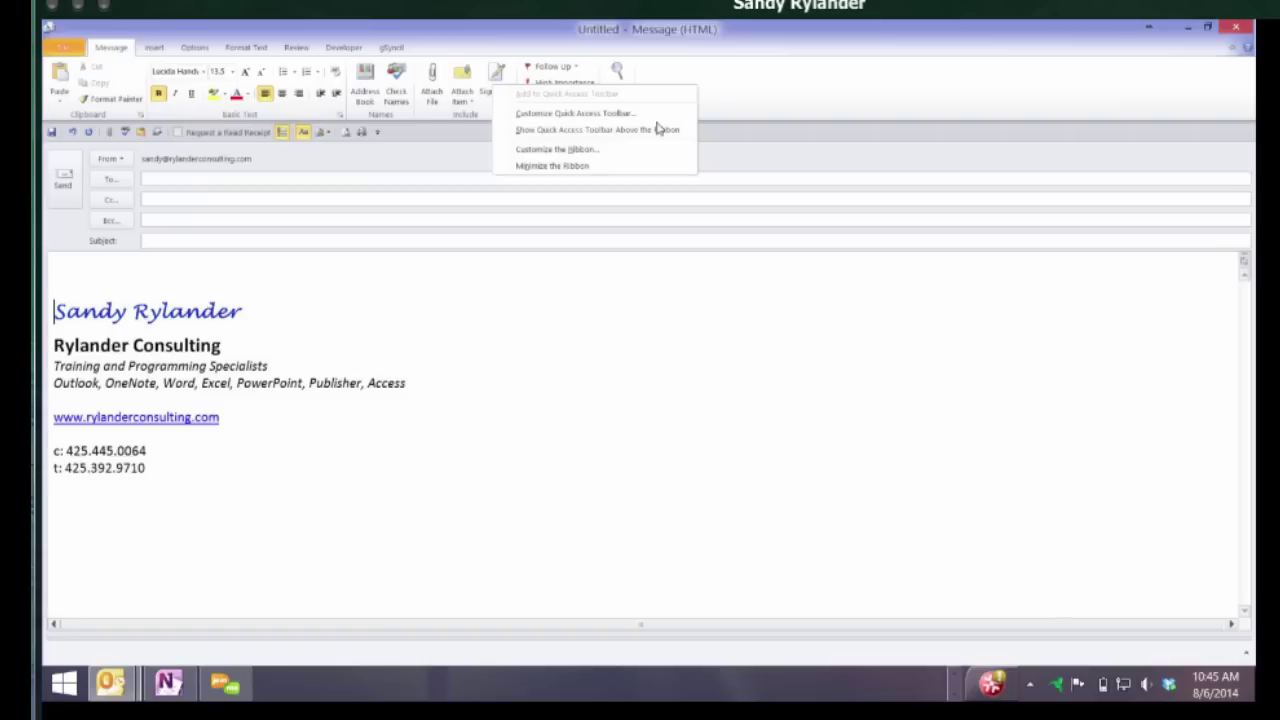
left_click(610, 425)
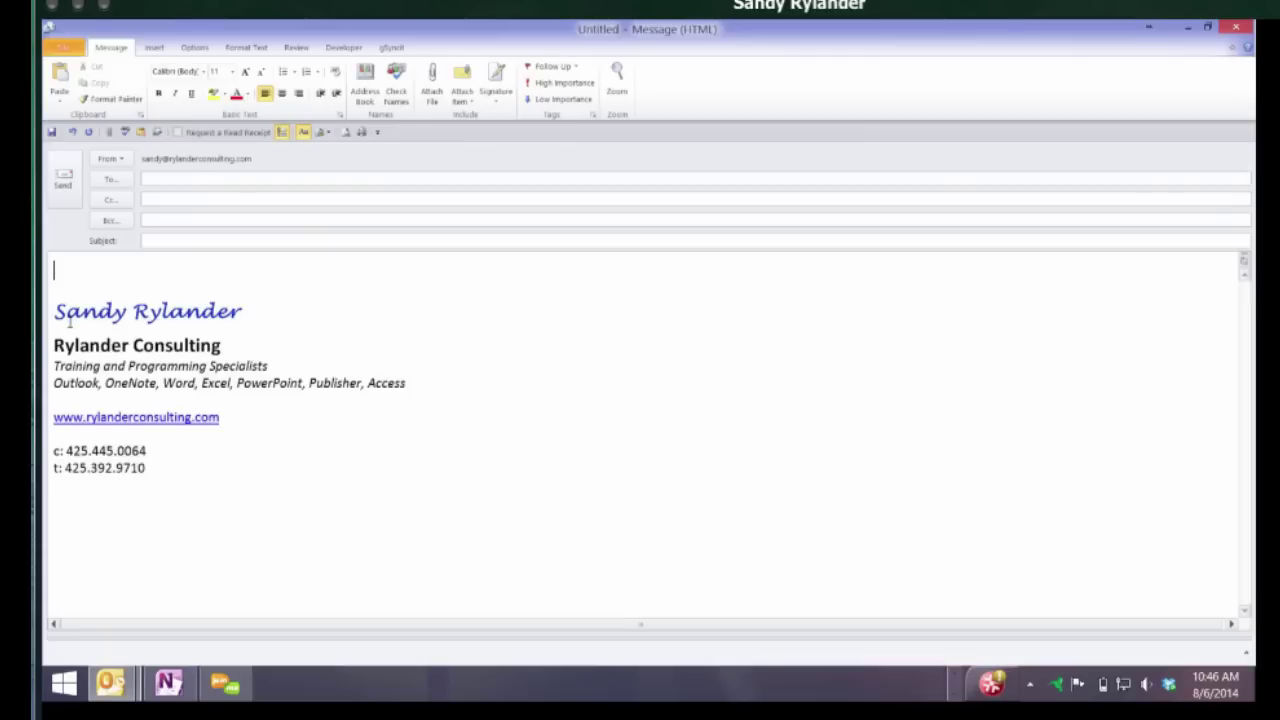
key("shift+Tab")
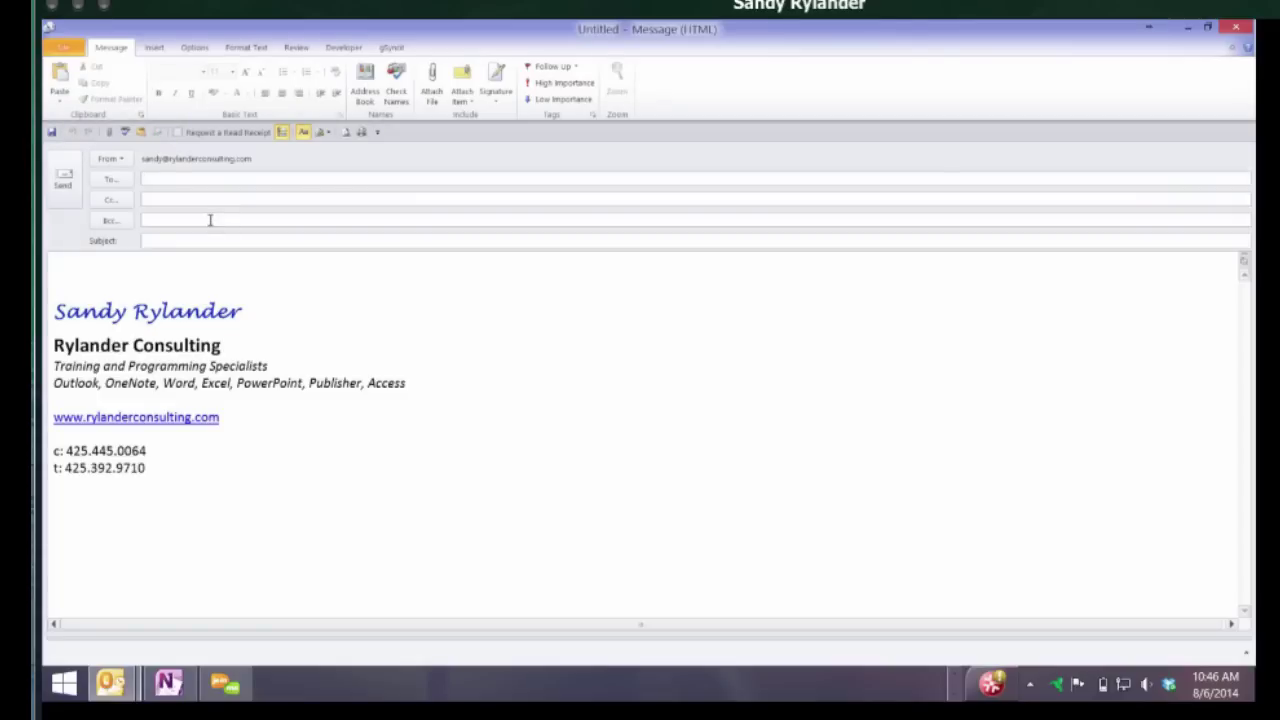
key("Tab")
key("Tab")
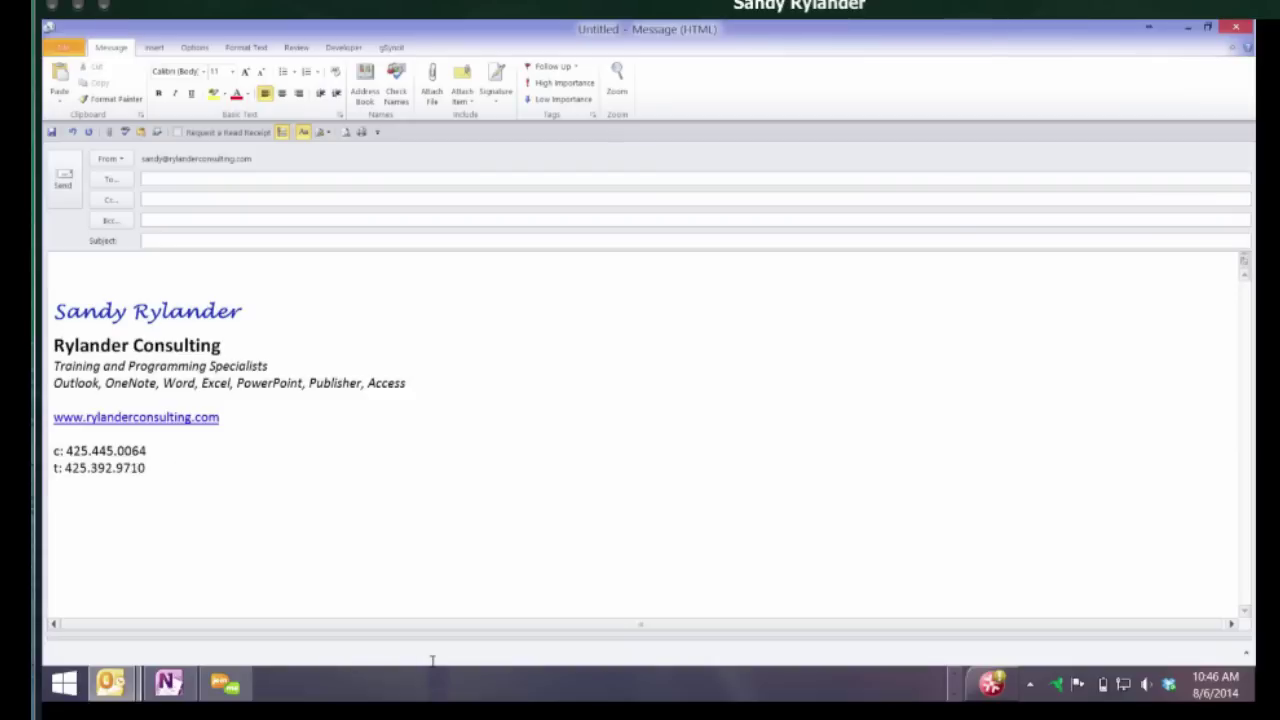
Insert a screen clipping of the 2012 loan rows from the Excel print preview above the signature
key("alt+Tab")
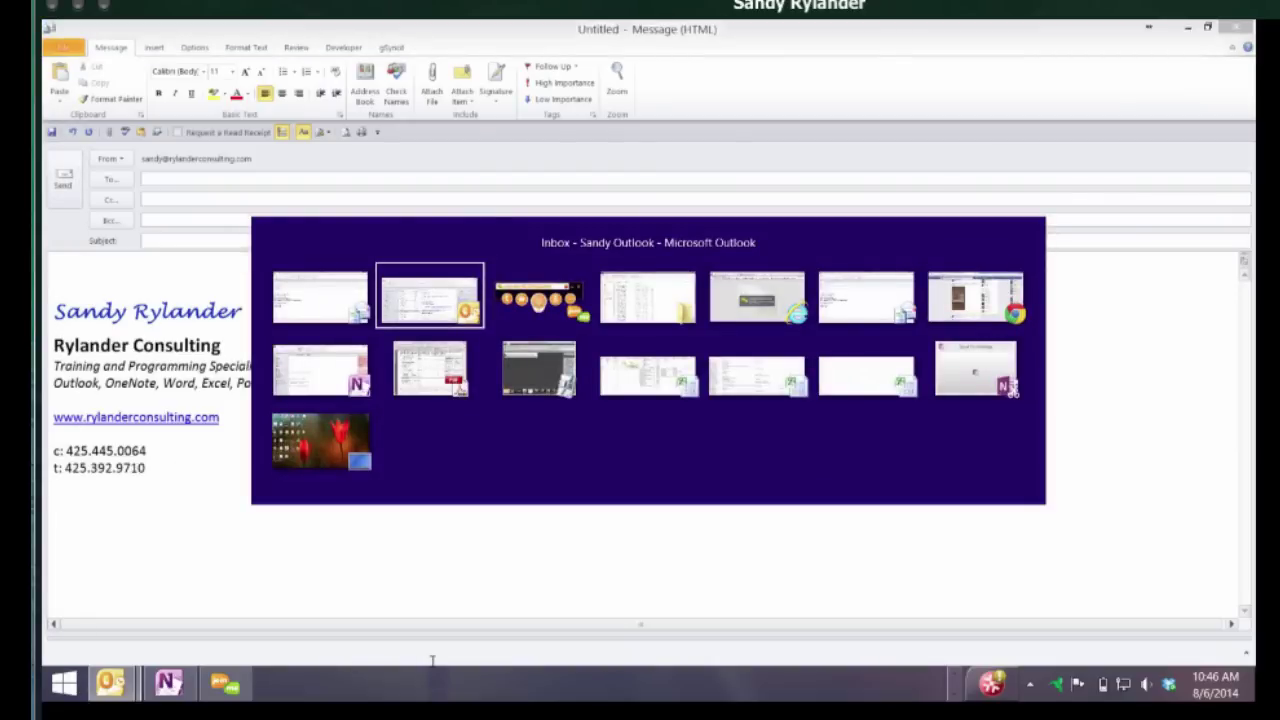
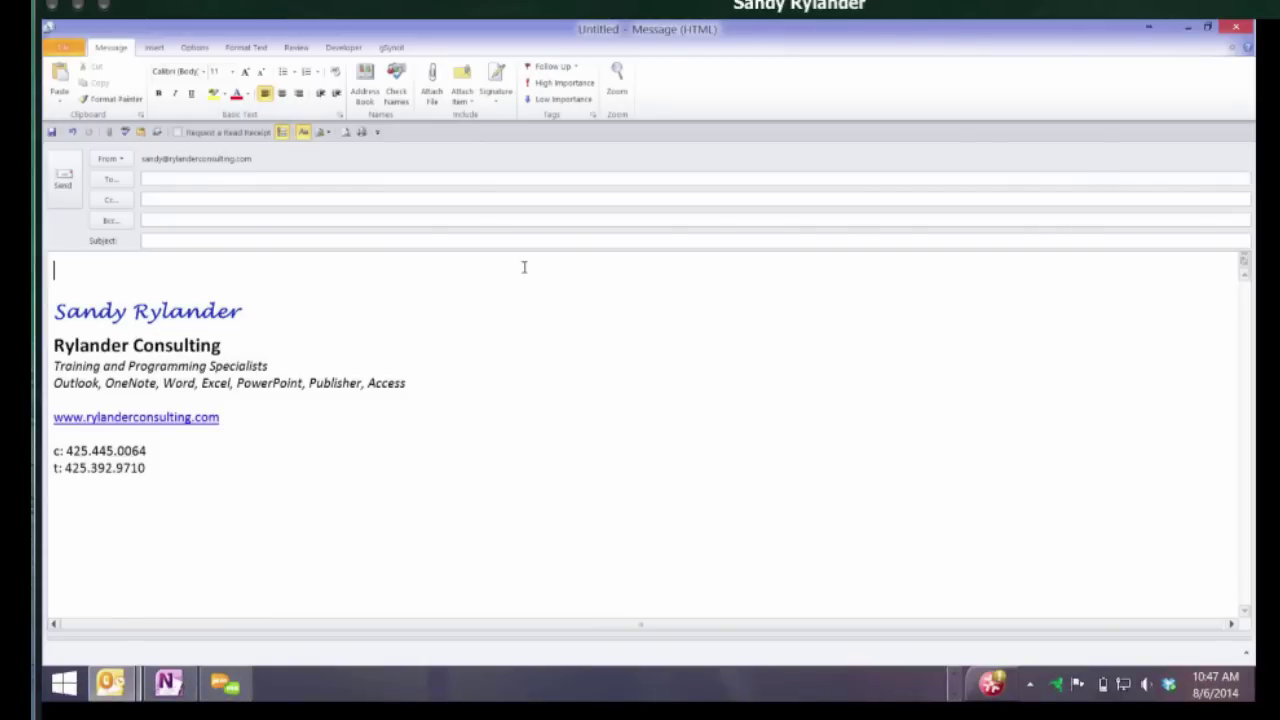
left_click(157, 47)
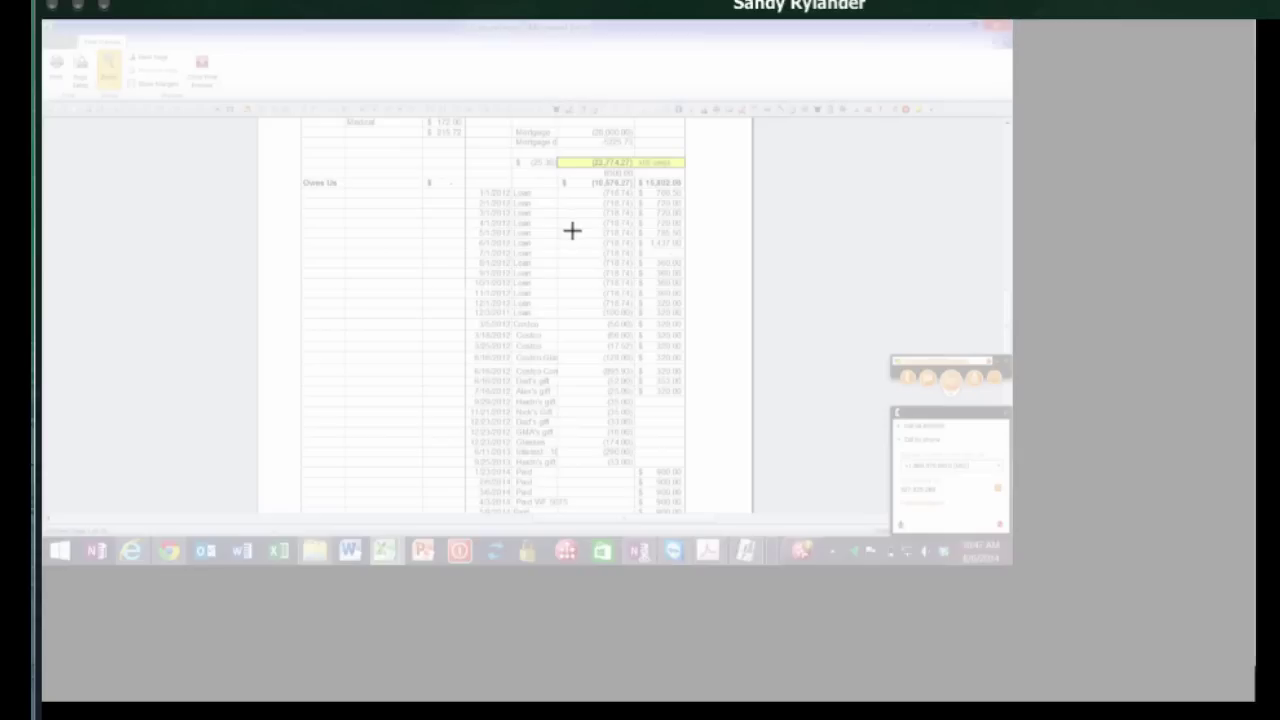
left_click_drag(466, 187, 532, 264)
left_click_drag(696, 350, 847, 420)
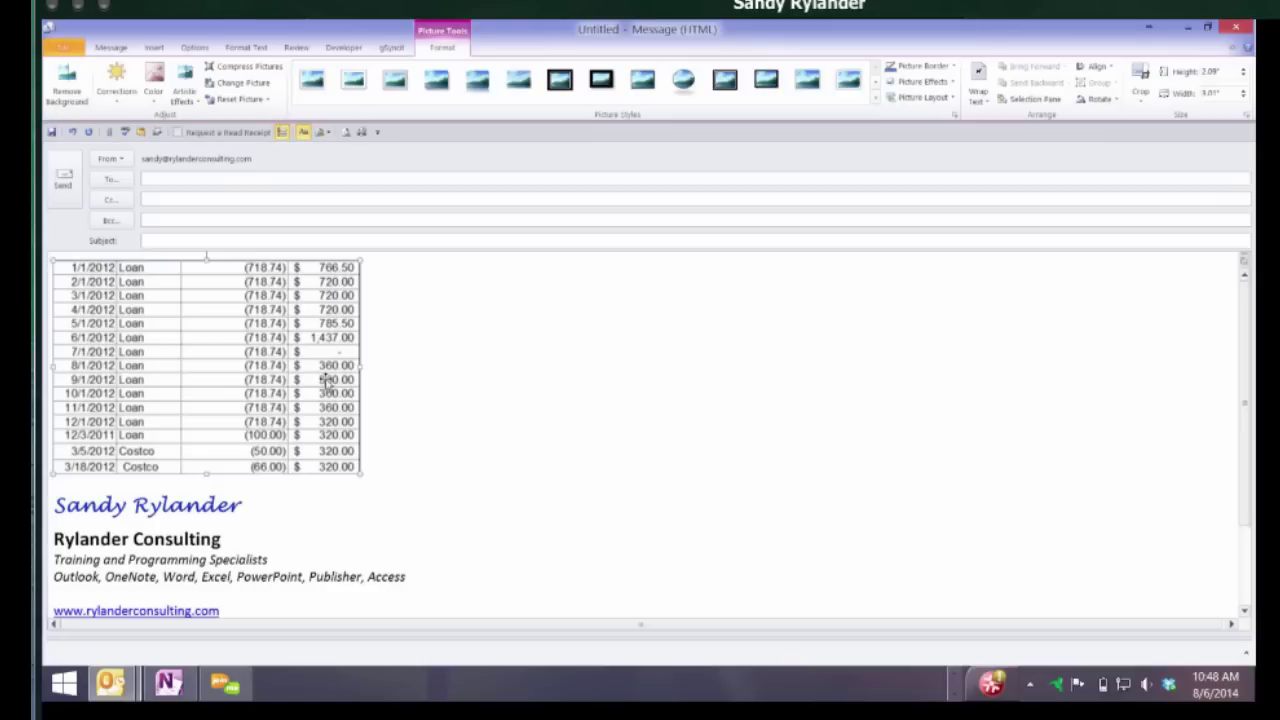
Delete the clipped picture from the message and switch to Financial.xlsx in Excel
key("Delete")
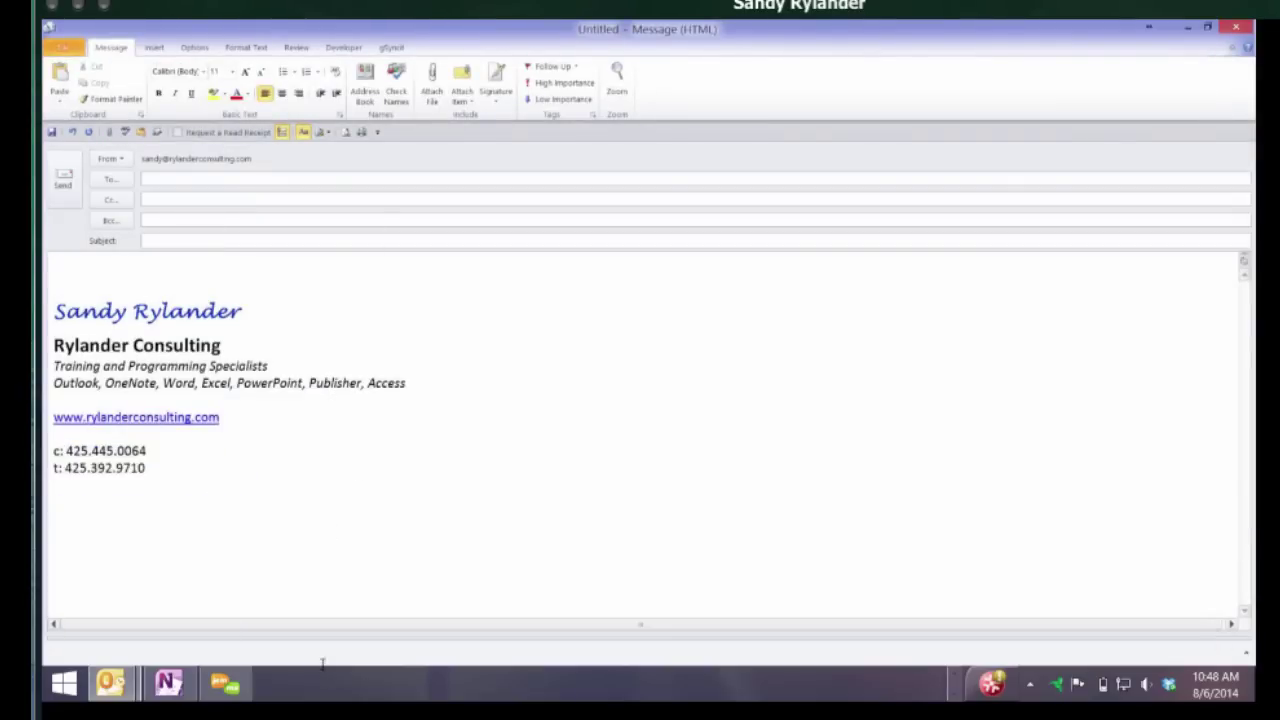
key("alt+Tab")
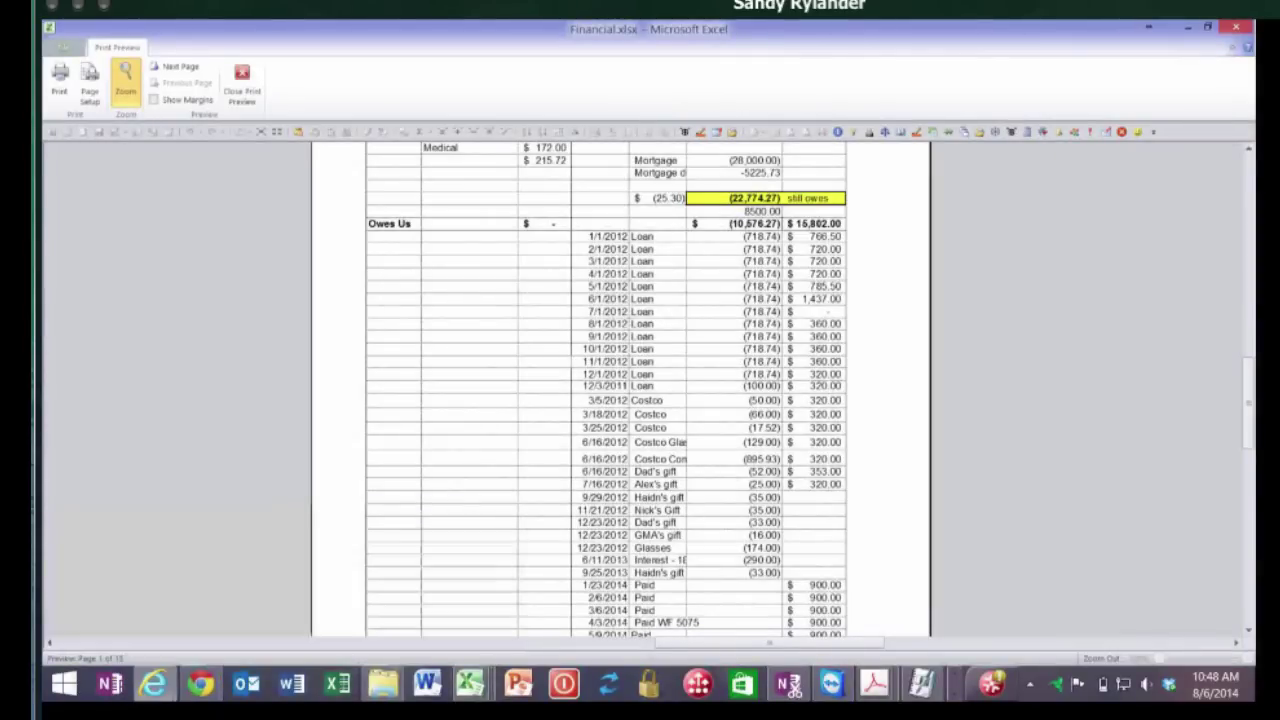
Switch to the Facebook page in the browser, bring the whole wallet photo into view, and return to the Outlook message
left_click(210, 600)
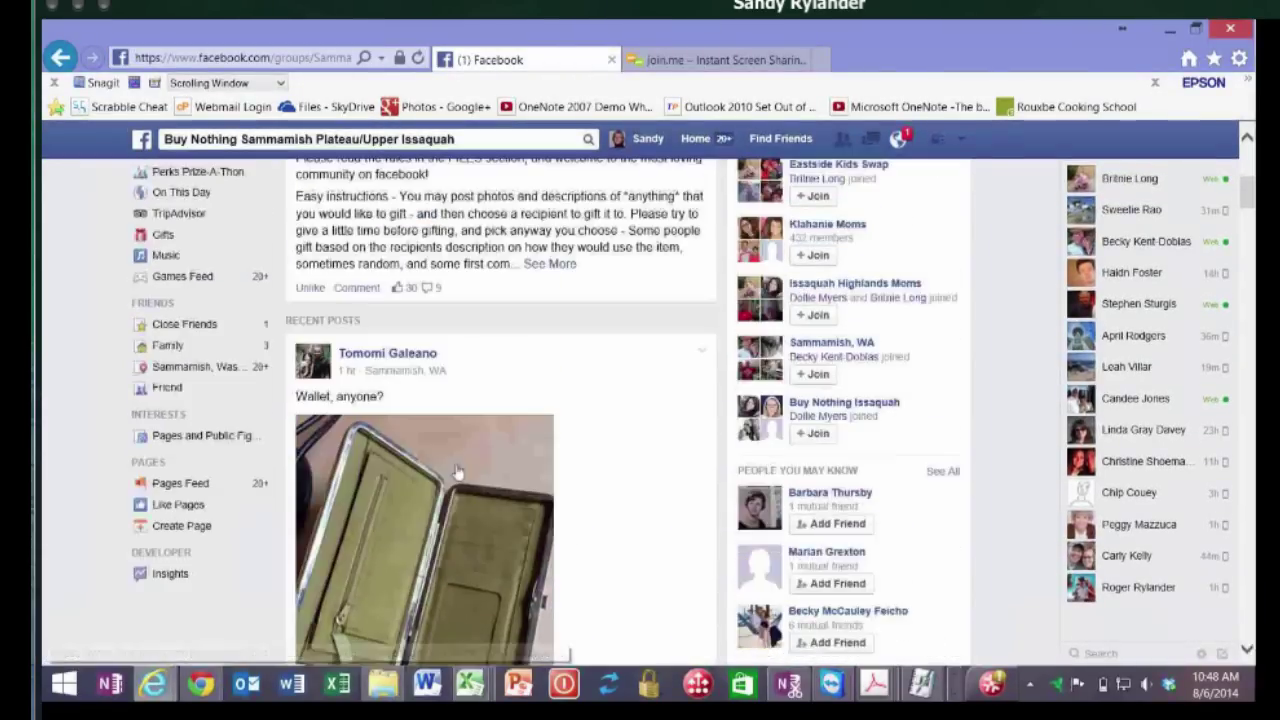
scroll(456, 470, "down", 4)
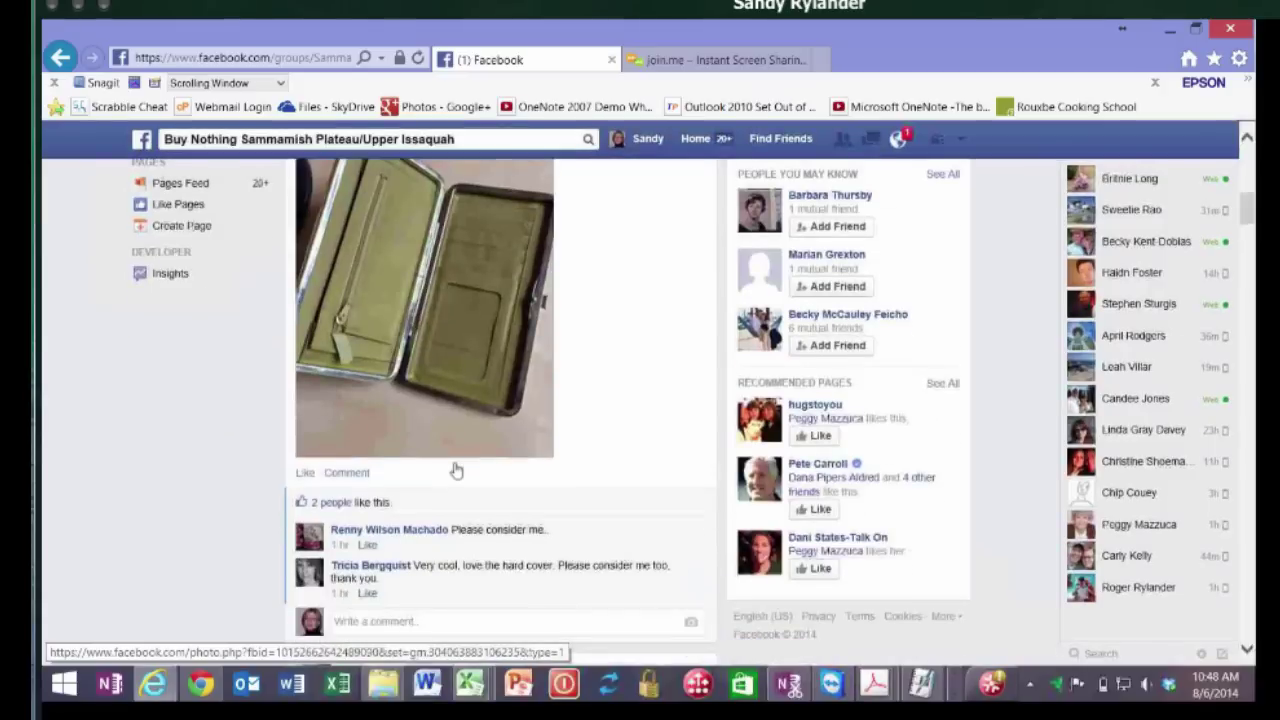
scroll(456, 470, "up", 1)
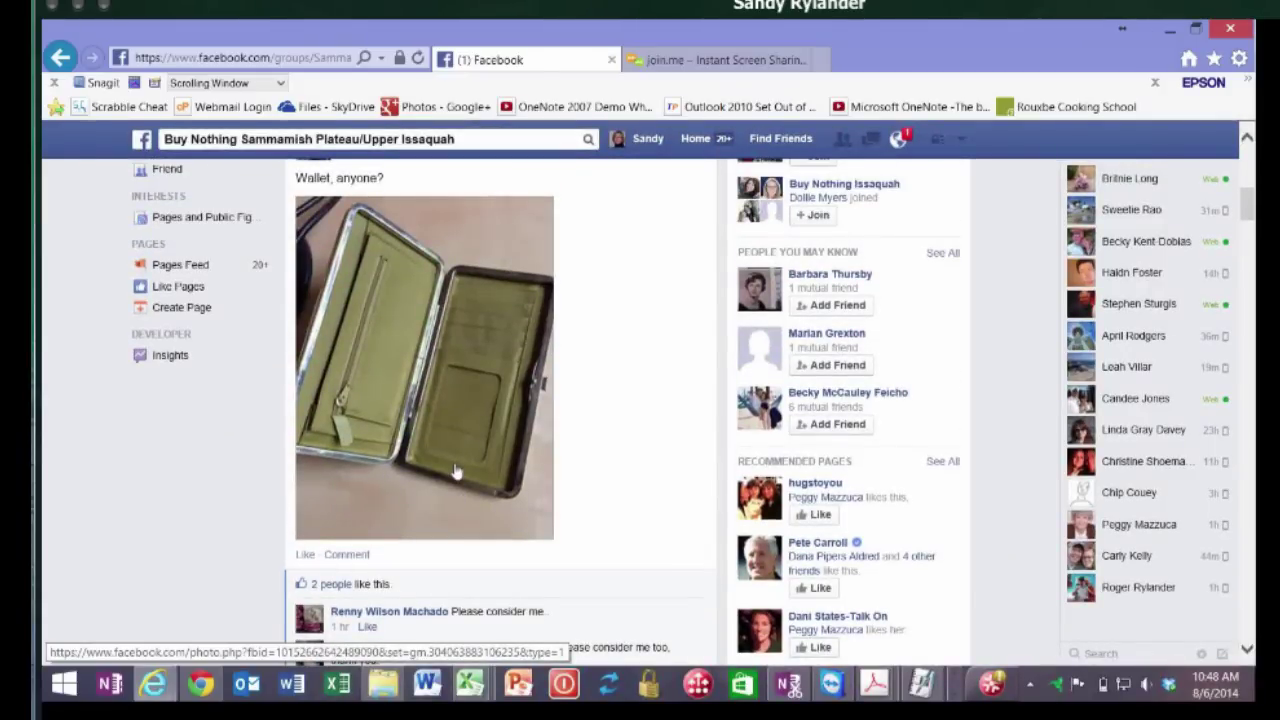
key("alt+Tab")
key("alt+Tab")
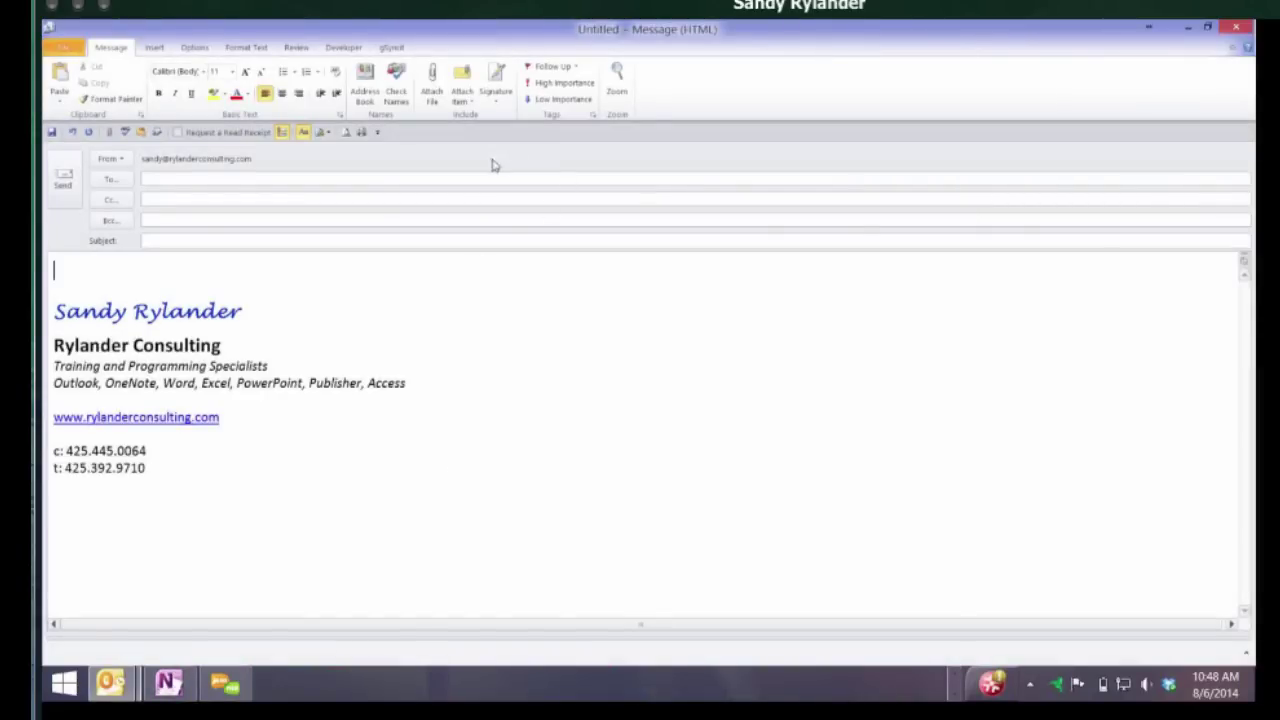
Insert a screen clipping of the Facebook wallet photo above the signature, and delete the picture again
left_click(162, 48)
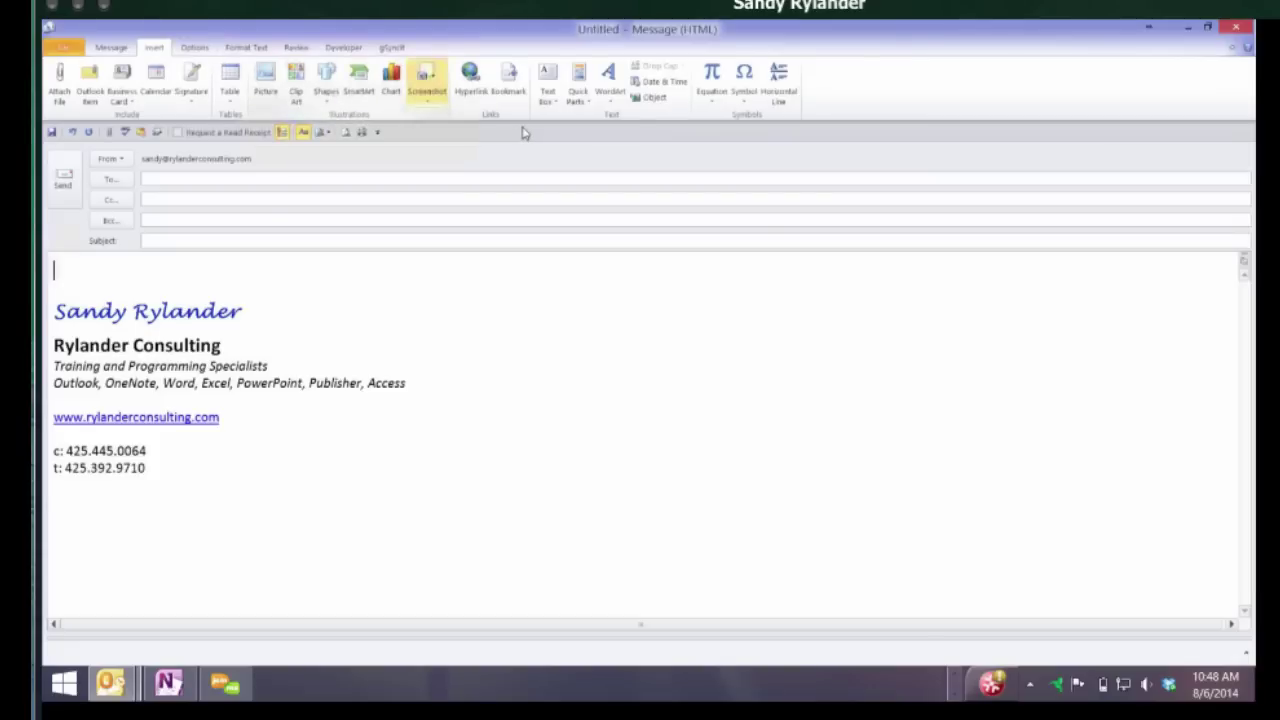
left_click(426, 82)
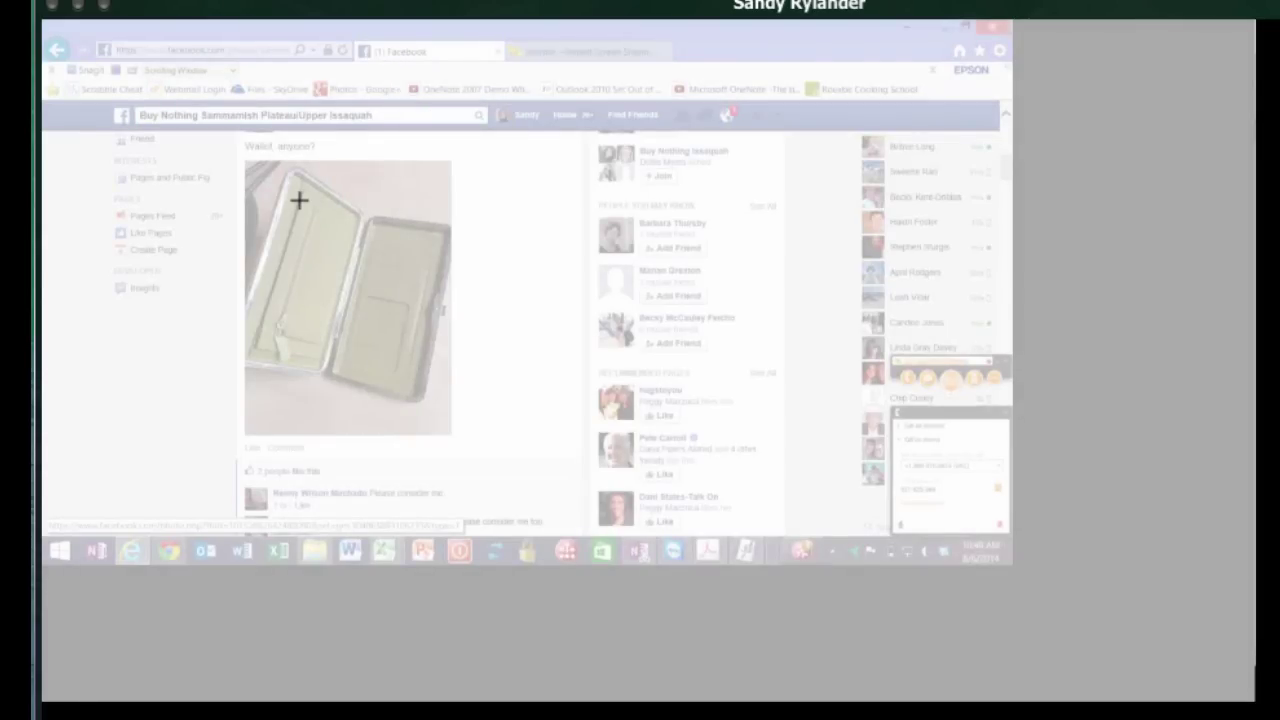
left_click_drag(295, 199, 551, 509)
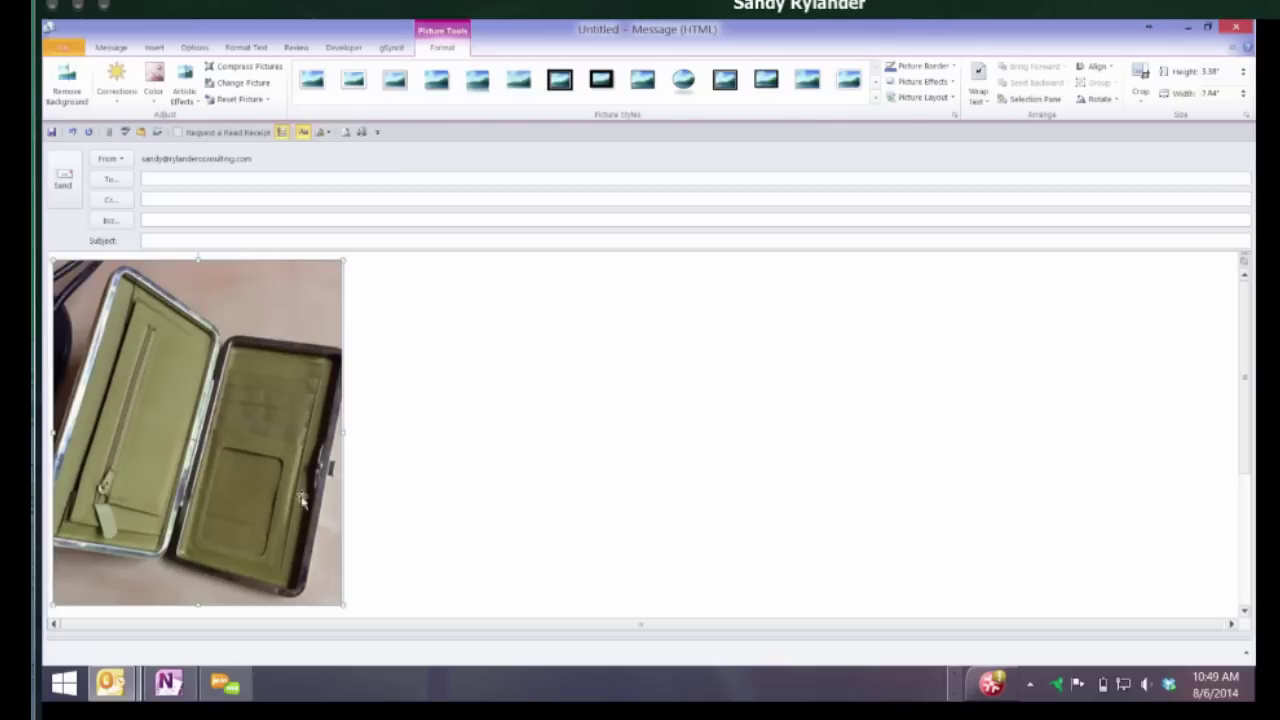
key("Delete")
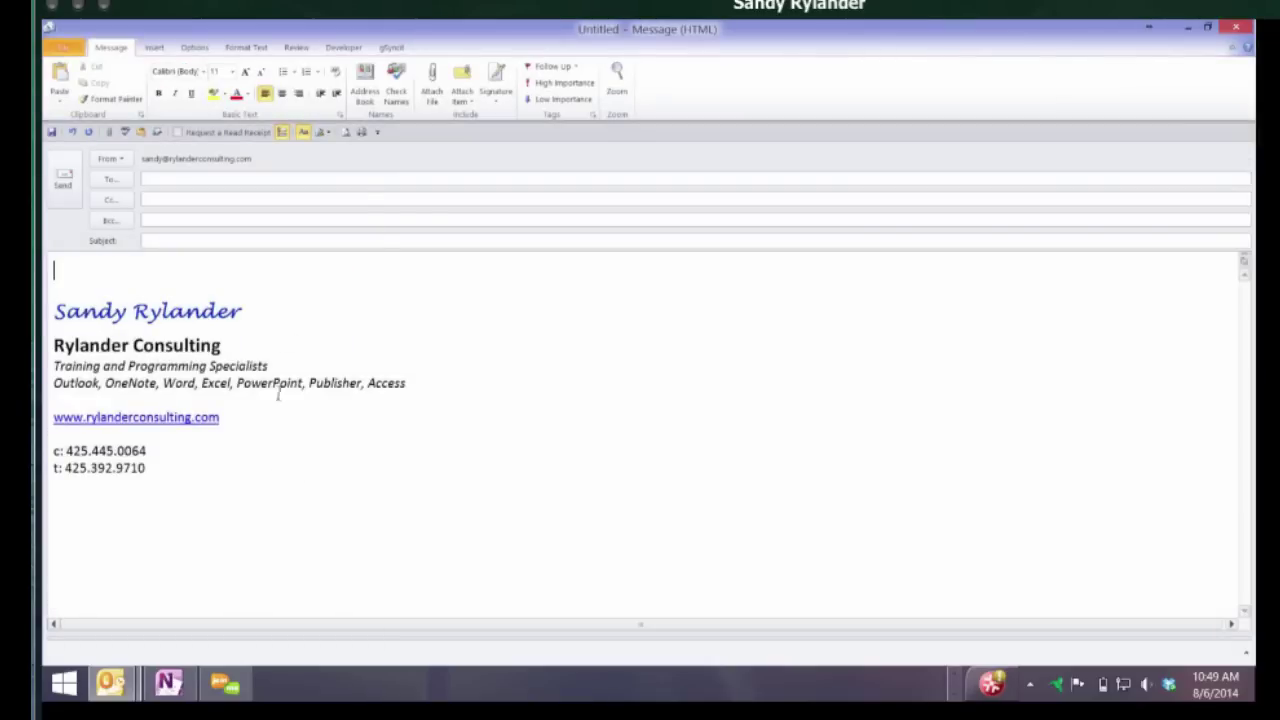
Insert a screenshot of the Requested_Documents1.pdf Acrobat window above the signature, and delete it again
left_click(155, 48)
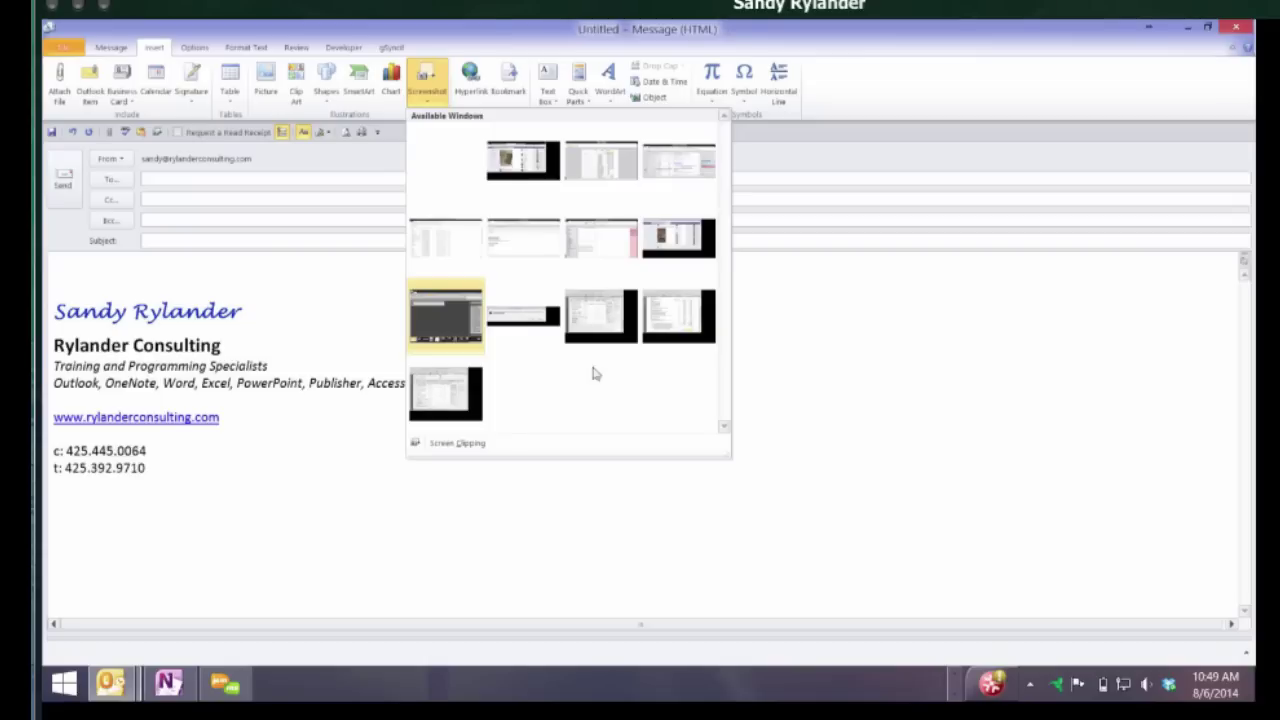
left_click(600, 316)
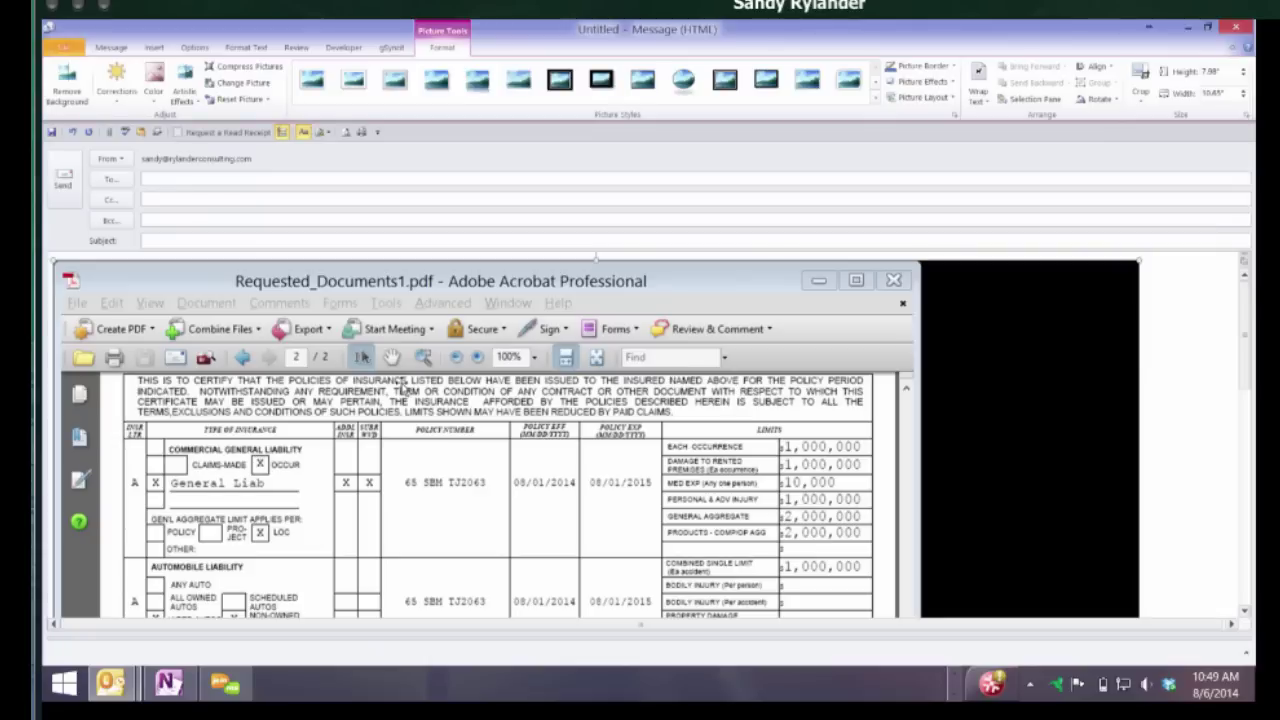
key("Delete")
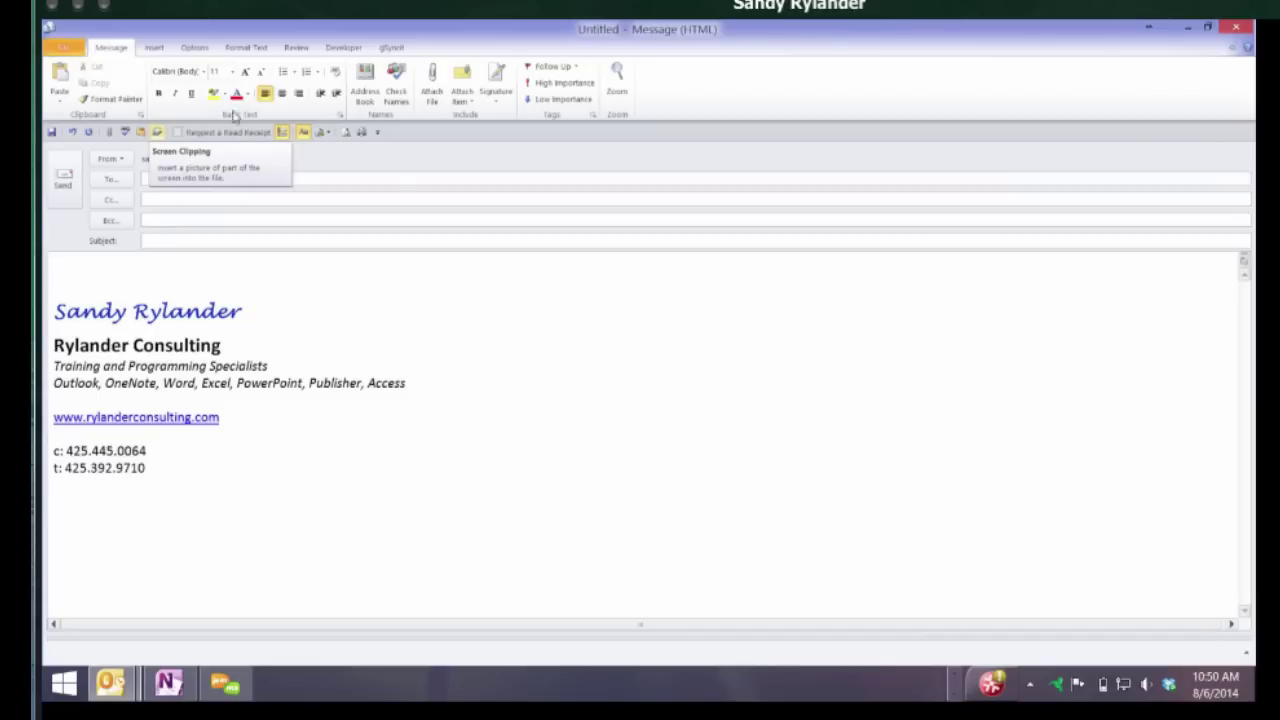
Try to add the Screen Clipping command from the Screenshot gallery to the Quick Access Toolbar
left_click(154, 47)
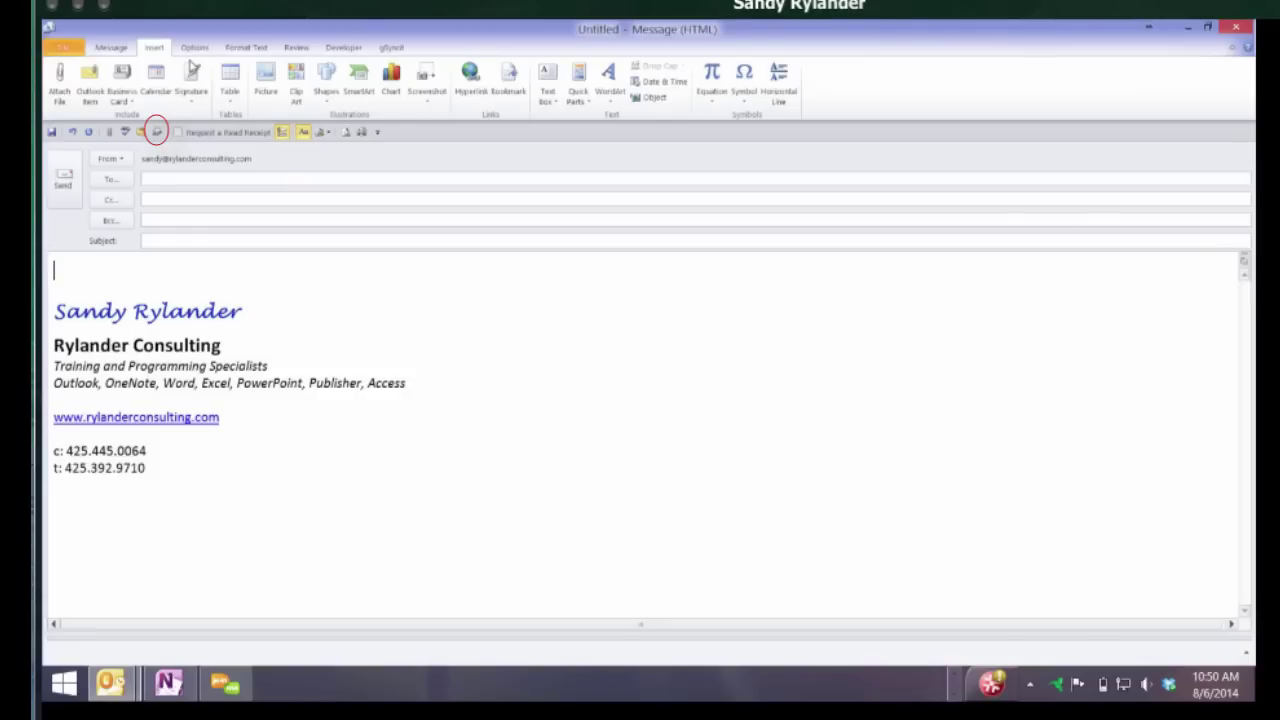
left_click(426, 80)
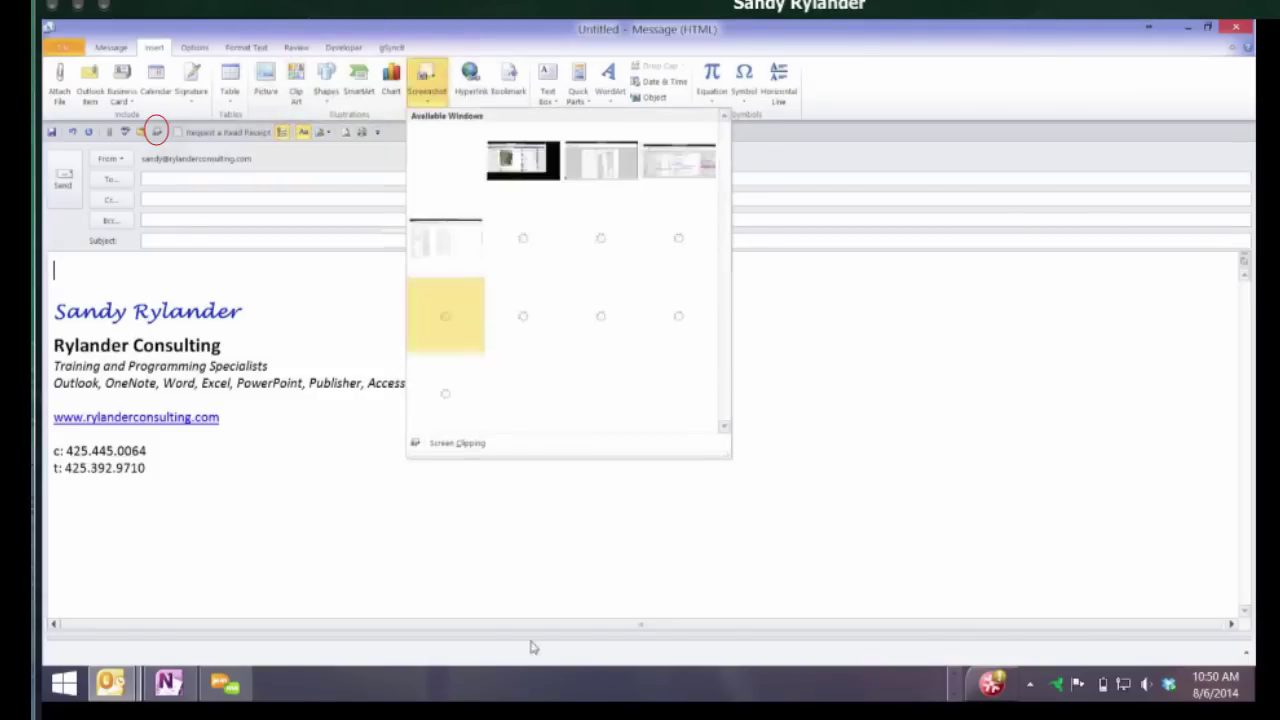
right_click(545, 558)
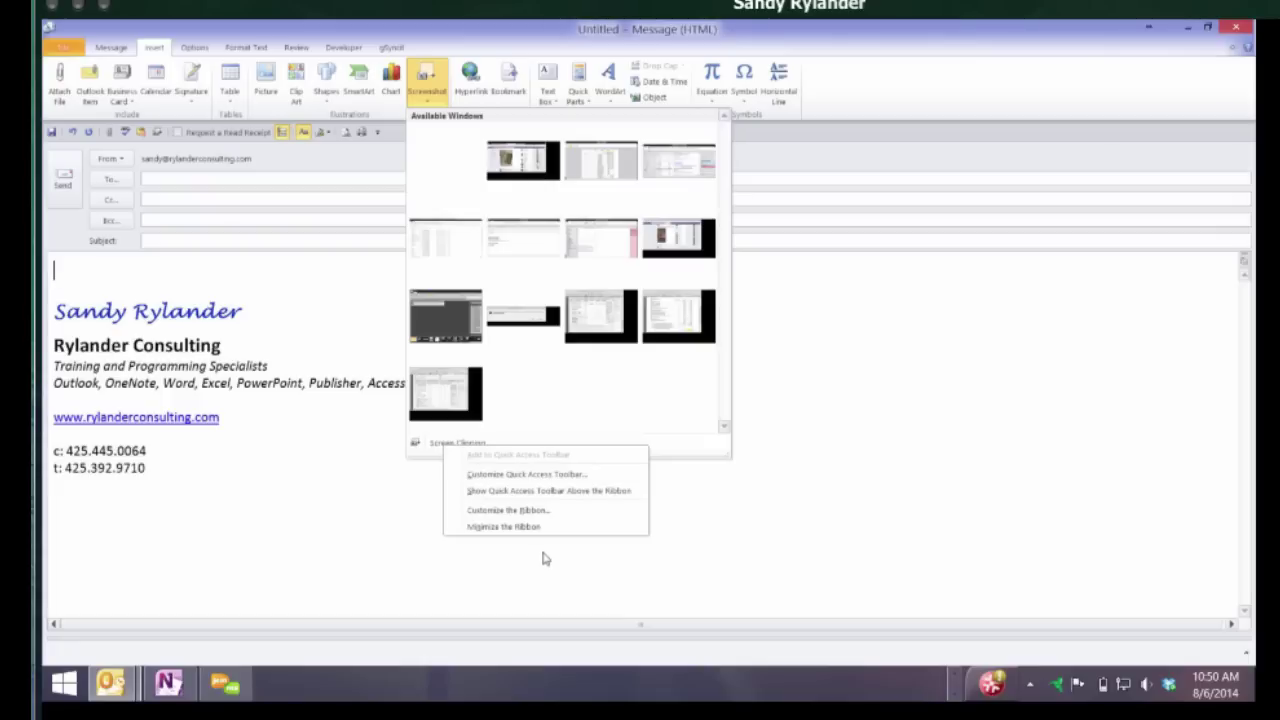
key("Escape")
key("Escape")
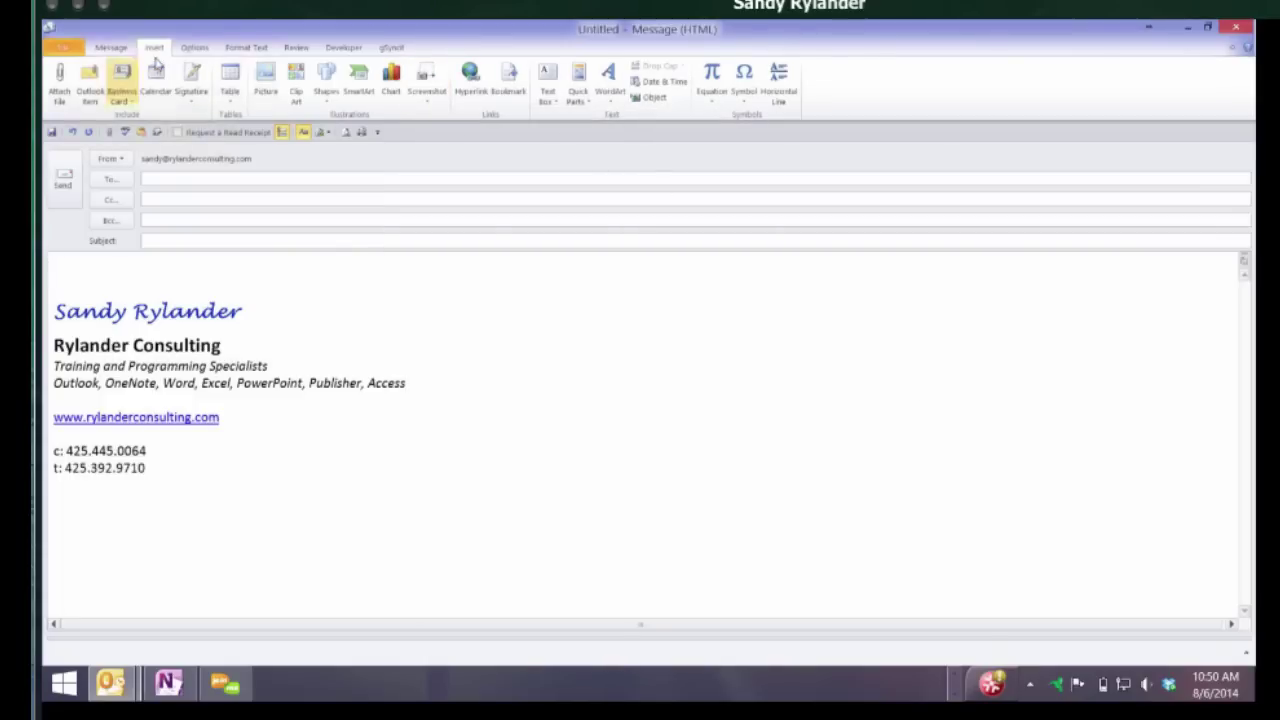
left_click(426, 80)
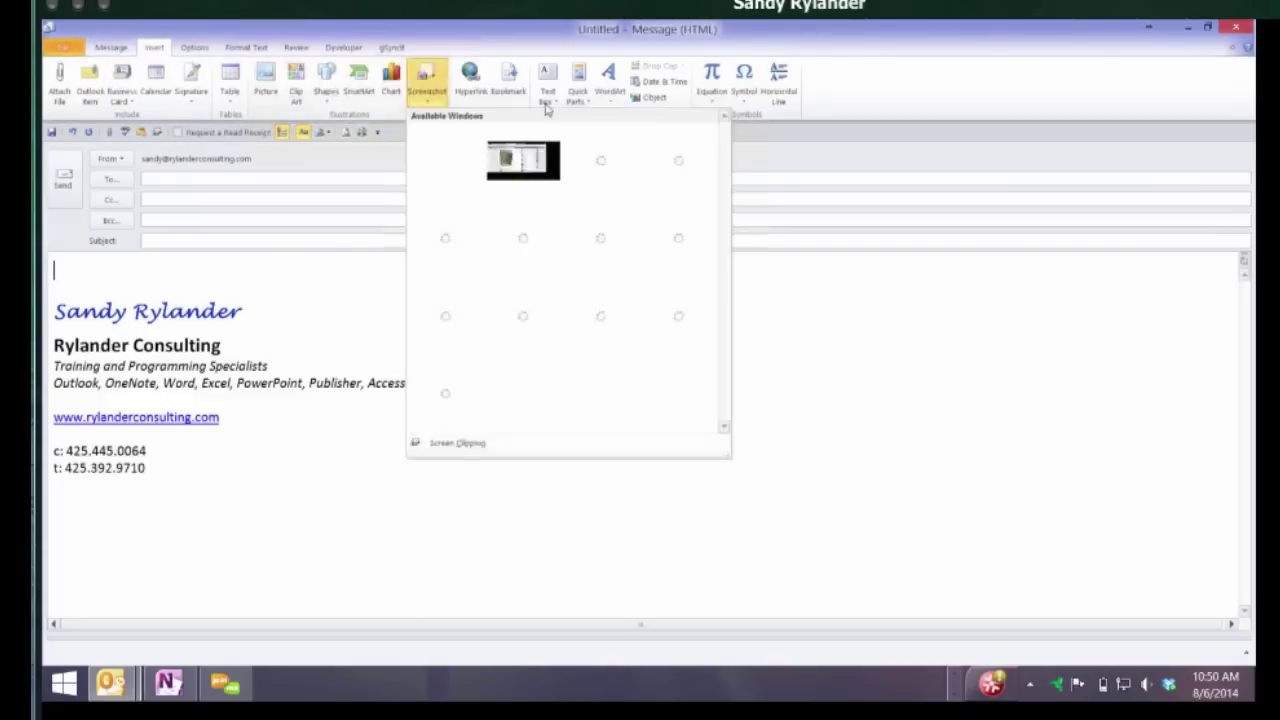
left_click(1171, 566)
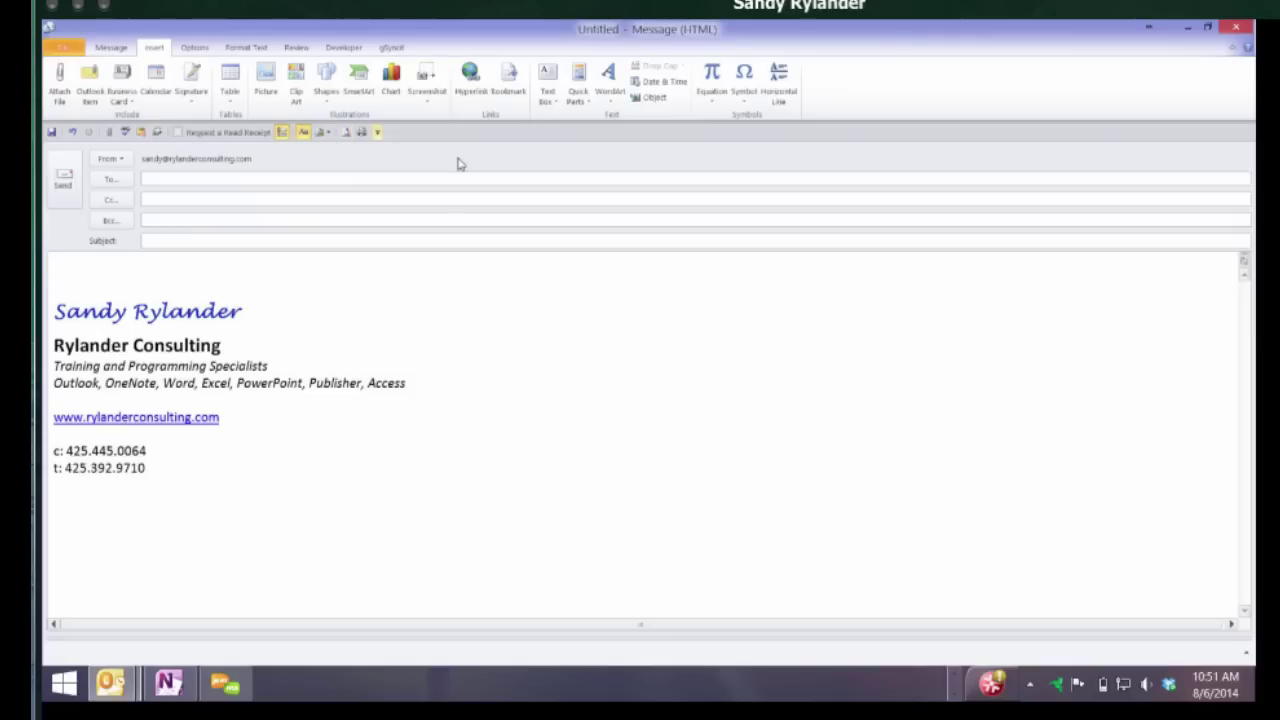
right_click(358, 87)
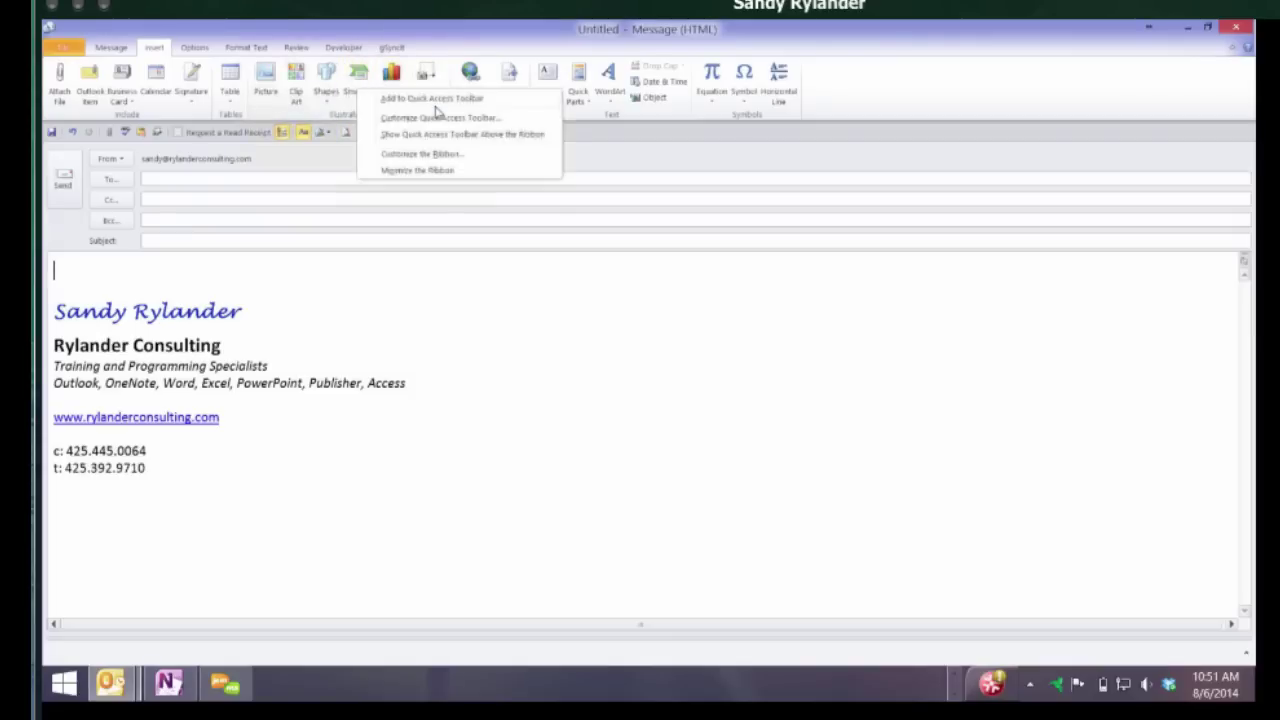
left_click(452, 477)
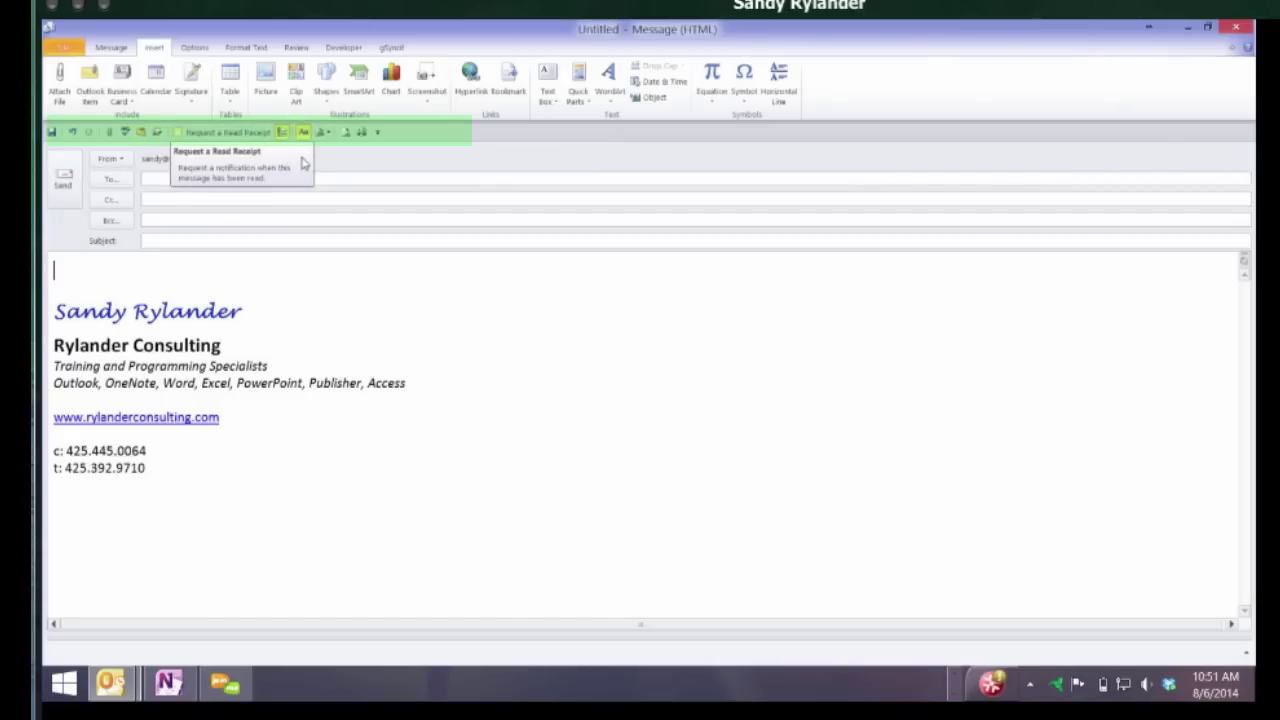
Open the Quick Access Toolbar customization and add the Low Importance command after Quick Print
right_click(303, 163)
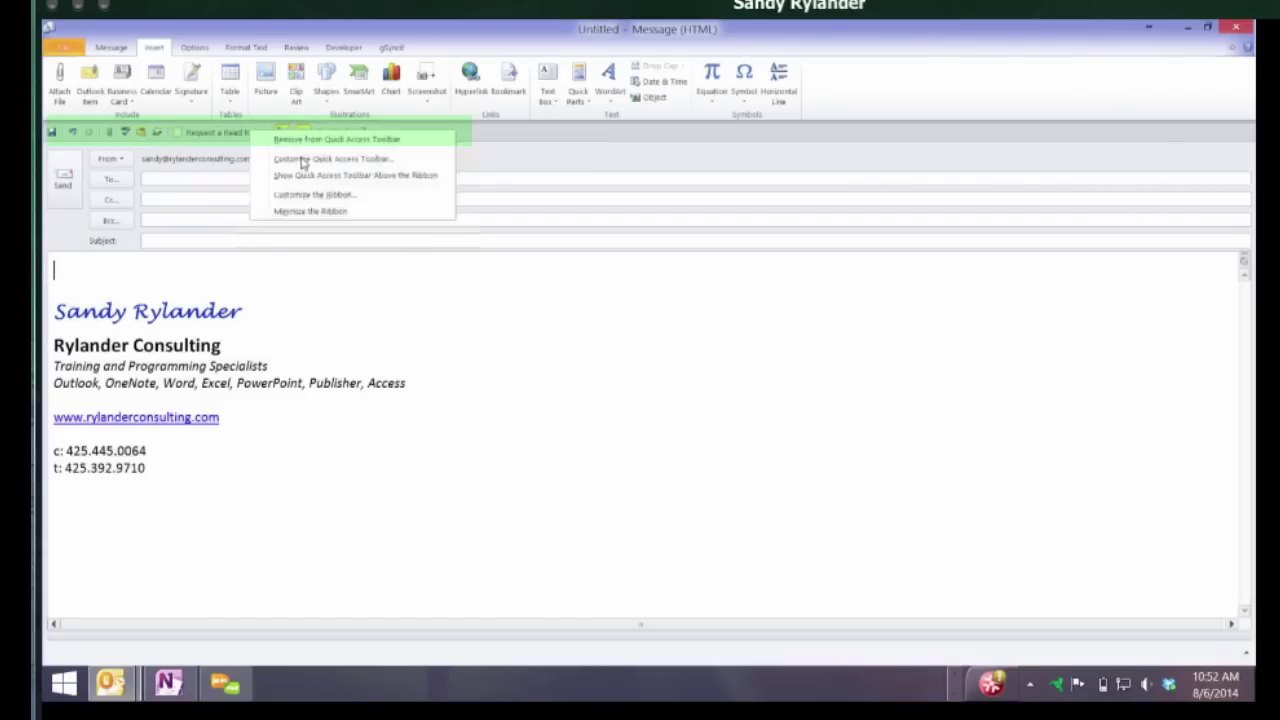
left_click(384, 200)
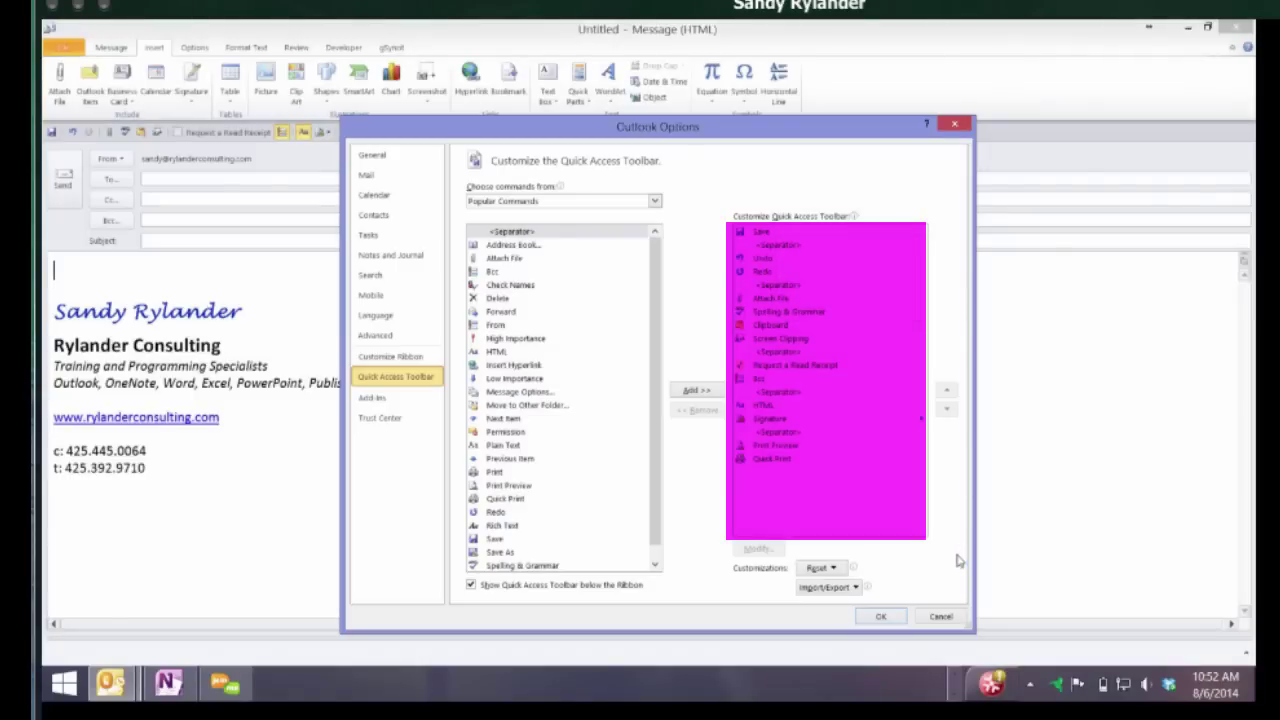
left_click(775, 445)
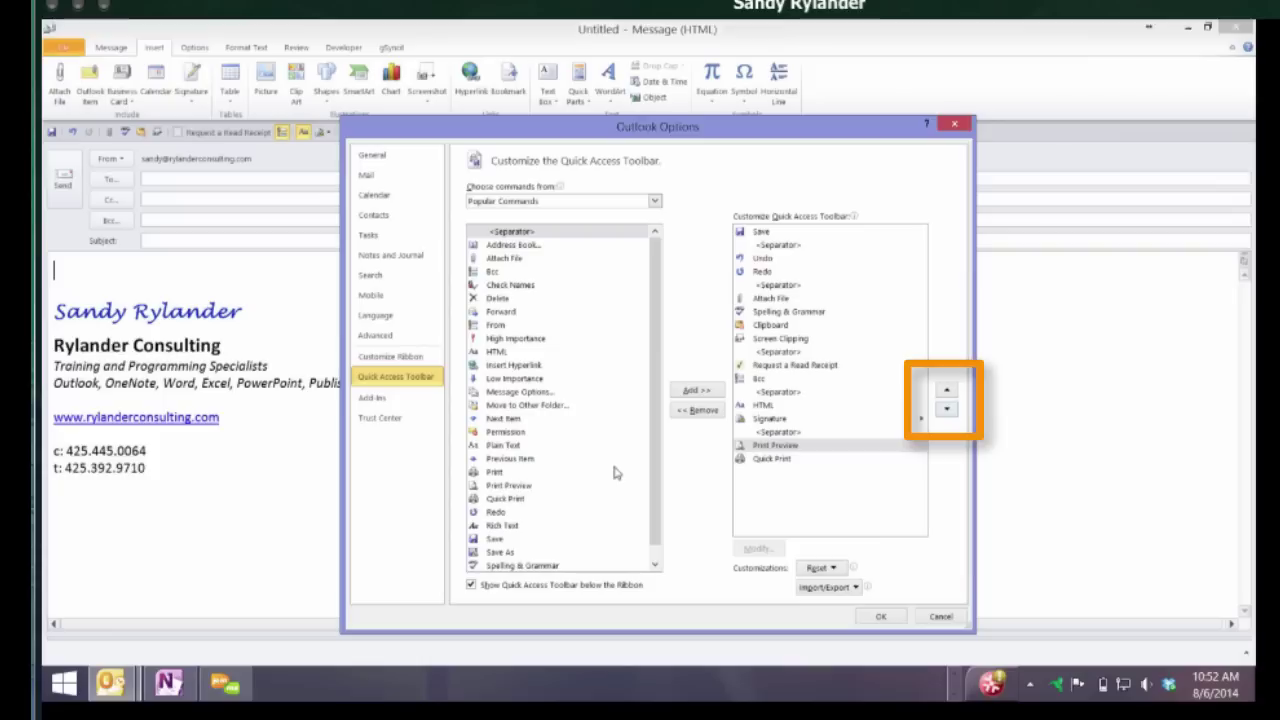
key("l")
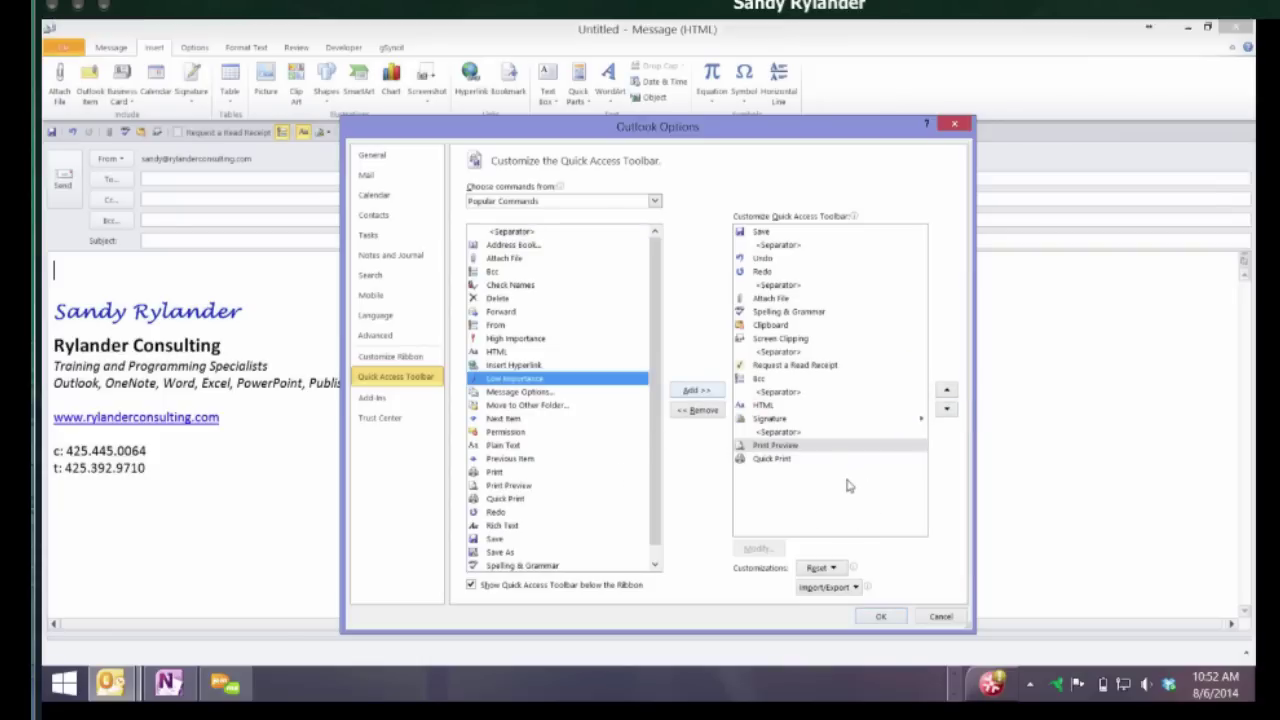
left_click(771, 458)
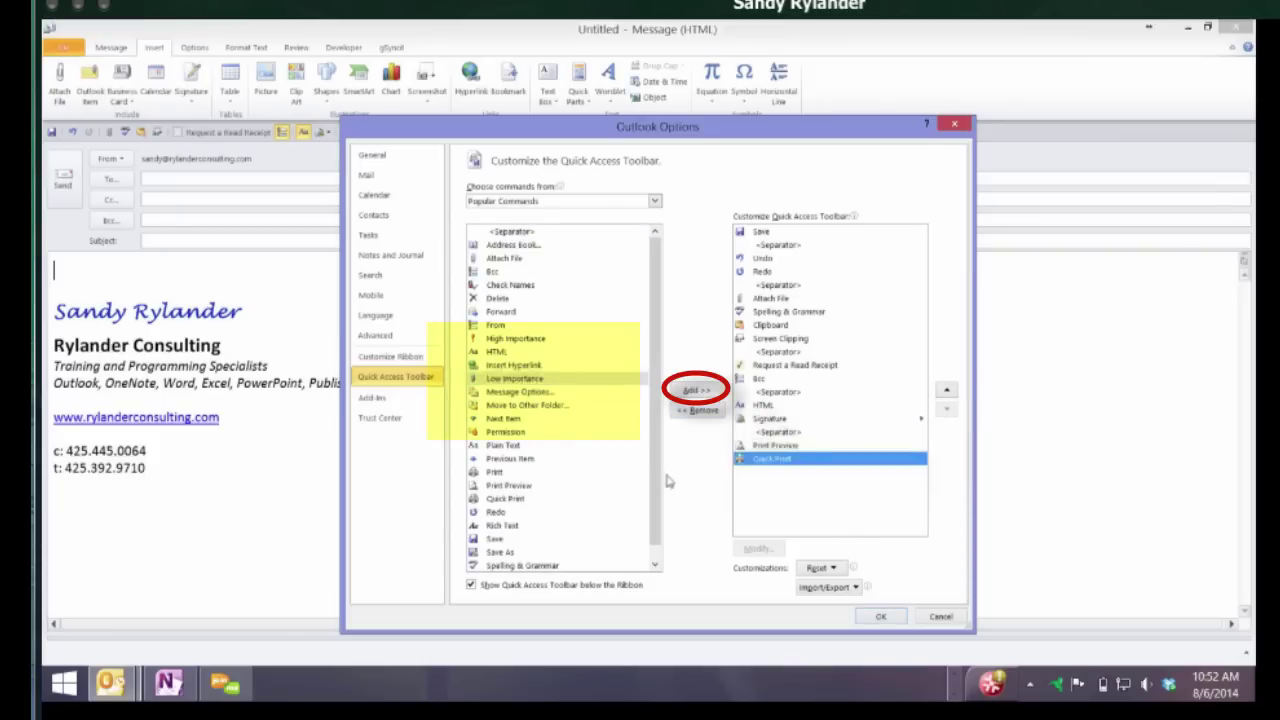
left_click(514, 378)
left_click(696, 390)
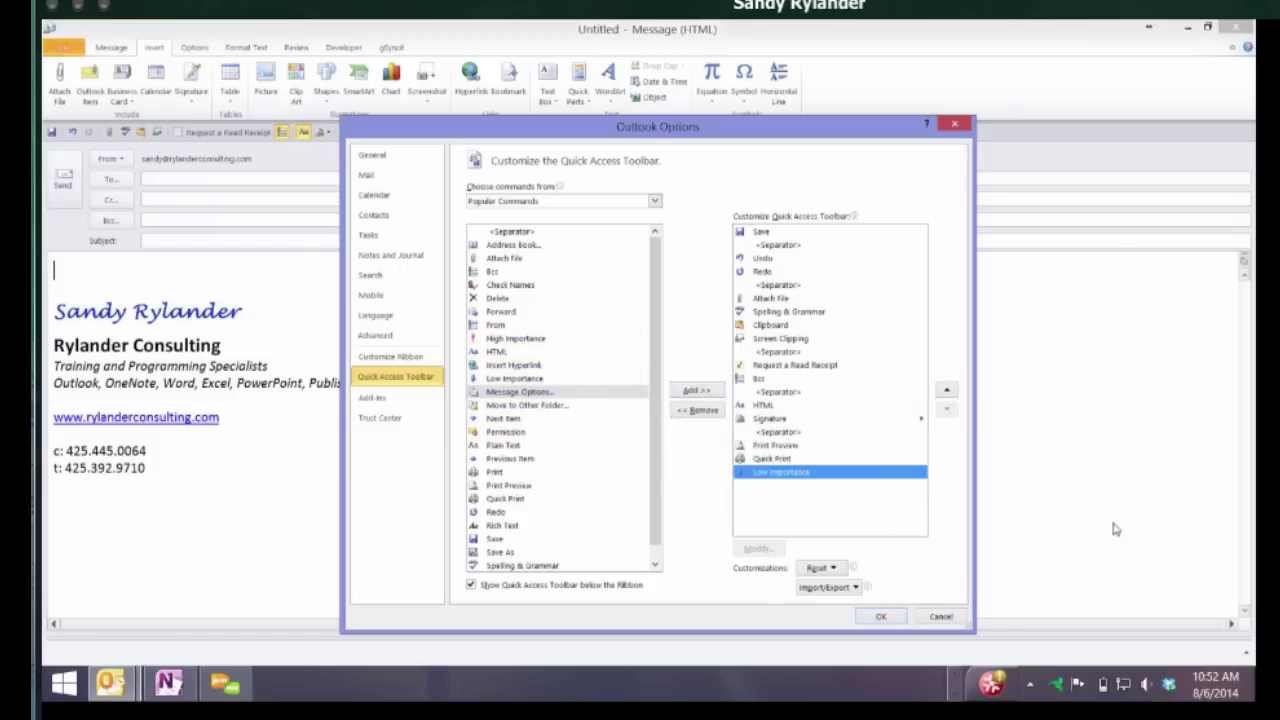
Move Low Importance up to directly below Request a Read Receipt, and remove it from the toolbar list
key("alt+shift+Up")
key("alt+shift+Up")
key("alt+shift+Up")
key("alt+shift+Up")
key("alt+shift+Up")
key("alt+shift+Up")
key("alt+shift+Up")
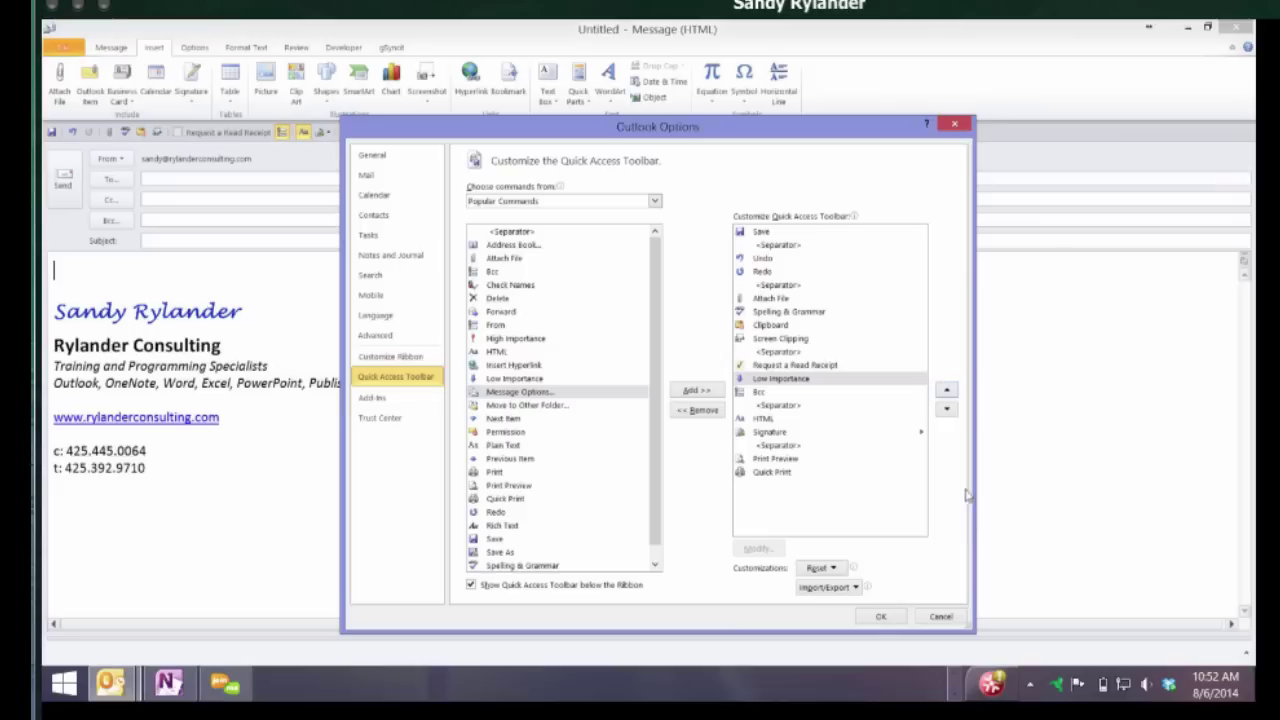
key("Delete")
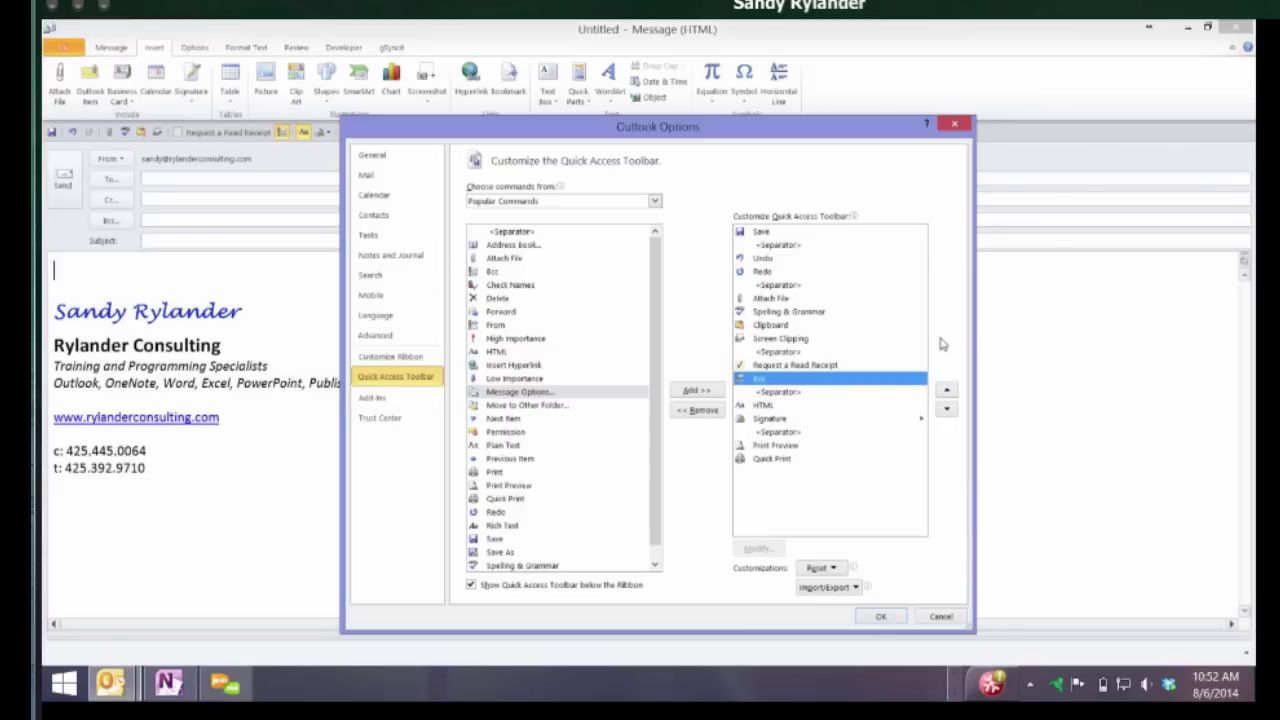
Add the Next Item command directly below Redo in the Quick Access Toolbar list, and remove it again
key("Up")
key("Up")
key("Up")
key("Up")
key("Up")
key("Up")
key("Up")
key("Up")
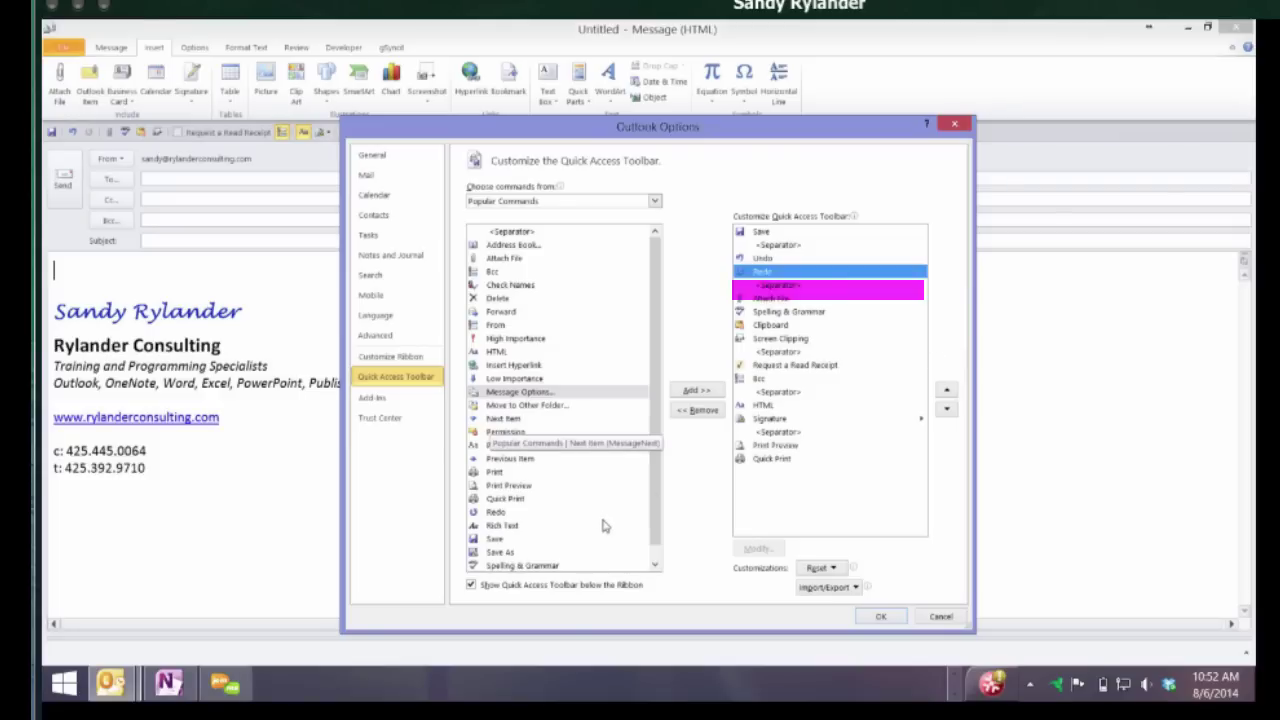
key("Down")
key("Down")
key("alt+a")
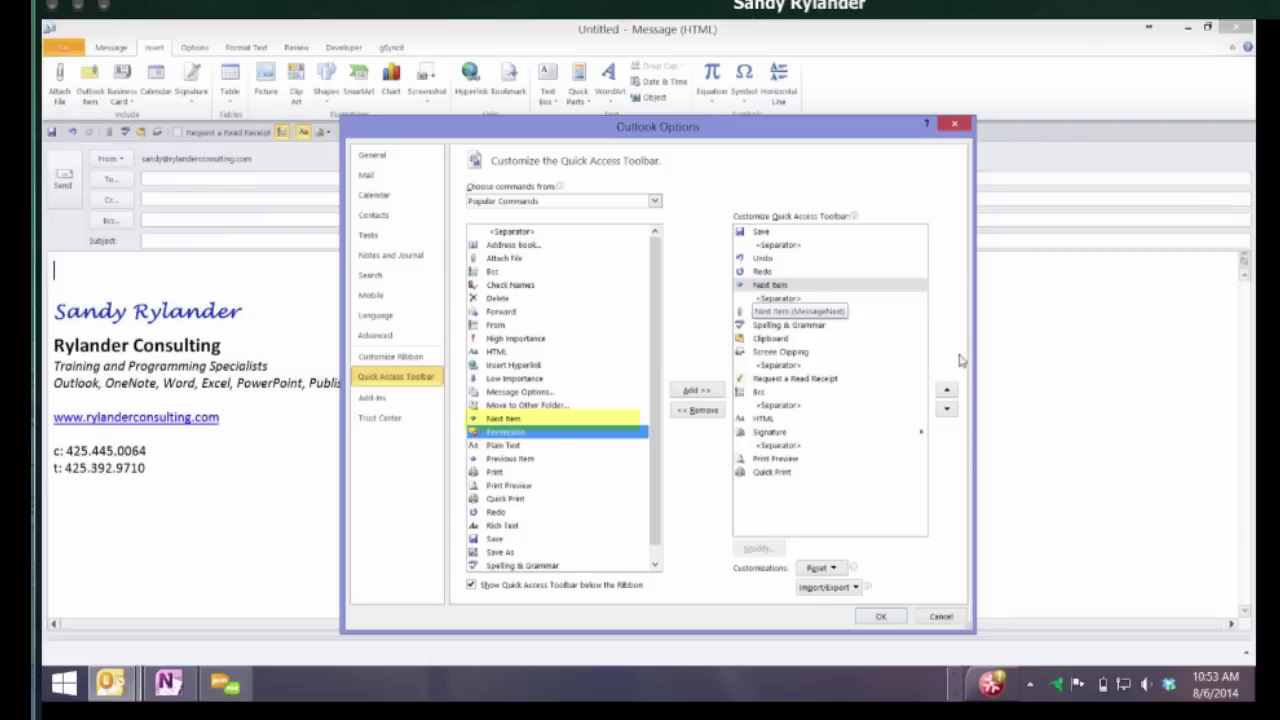
key("alt+r")
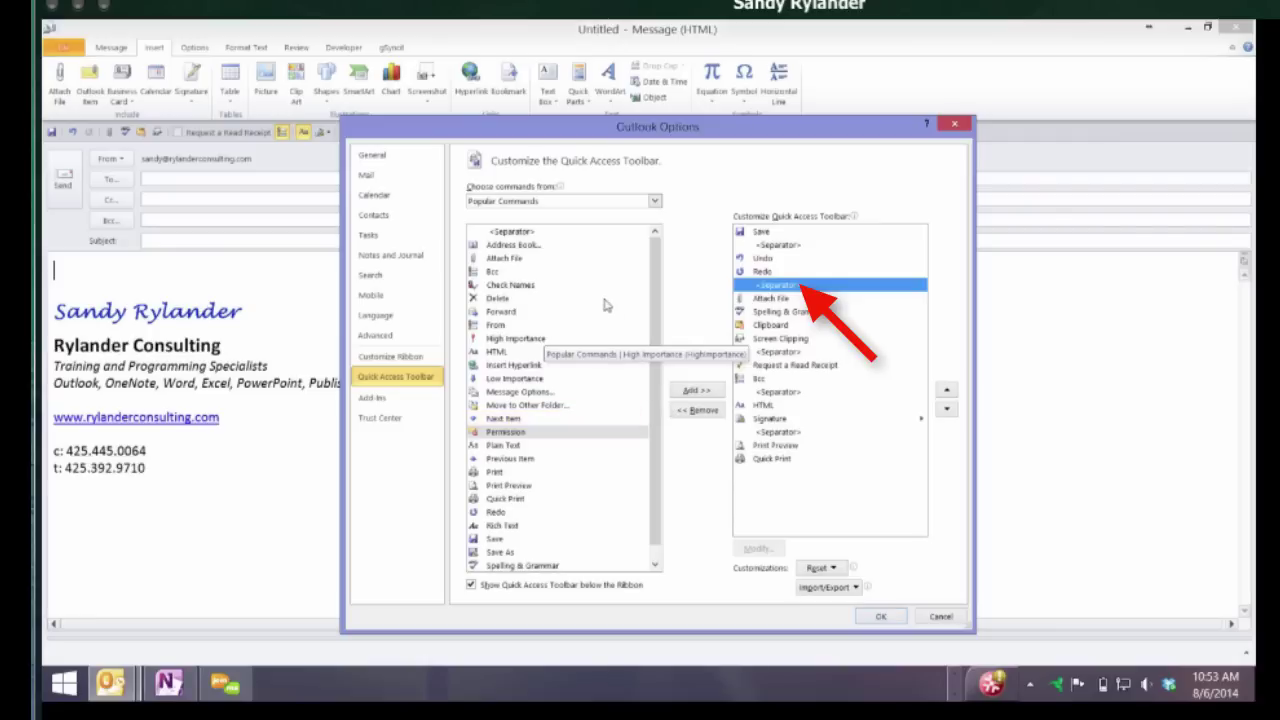
List All Commands as the available choices, browse down the alphabetical list to the F and G entries, and close the options
key("shift+Tab")
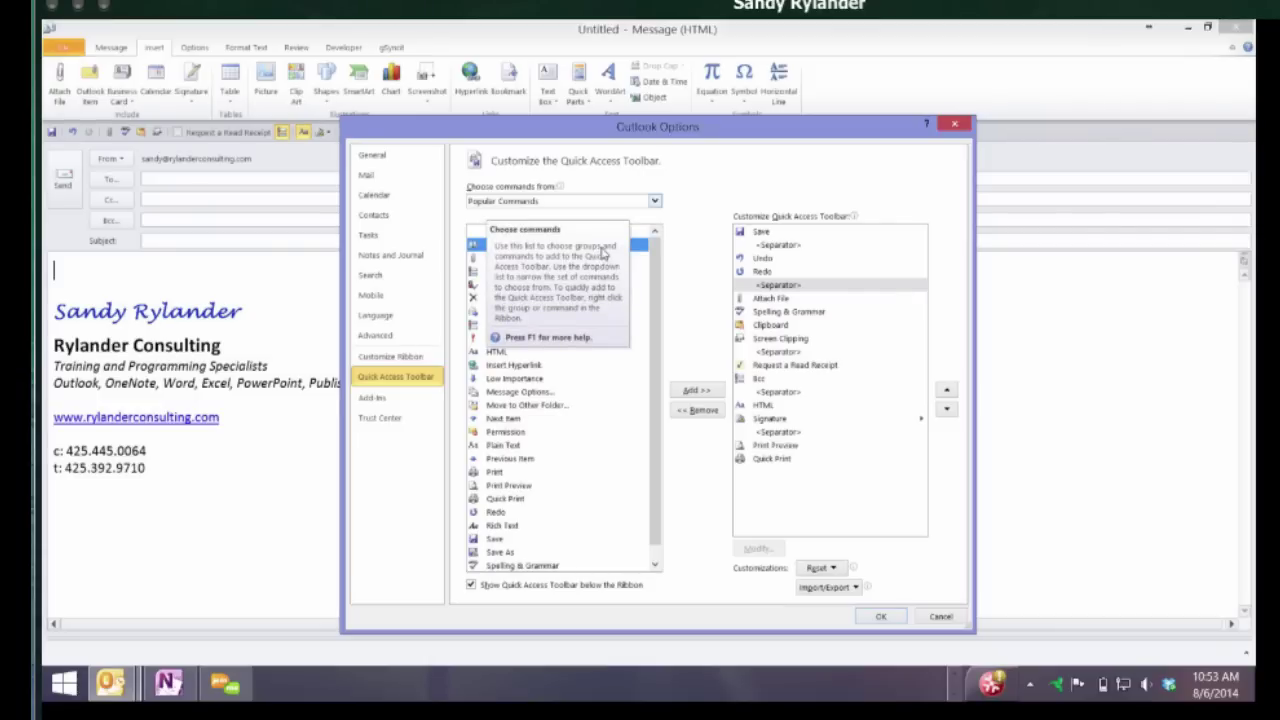
key("alt+Down")
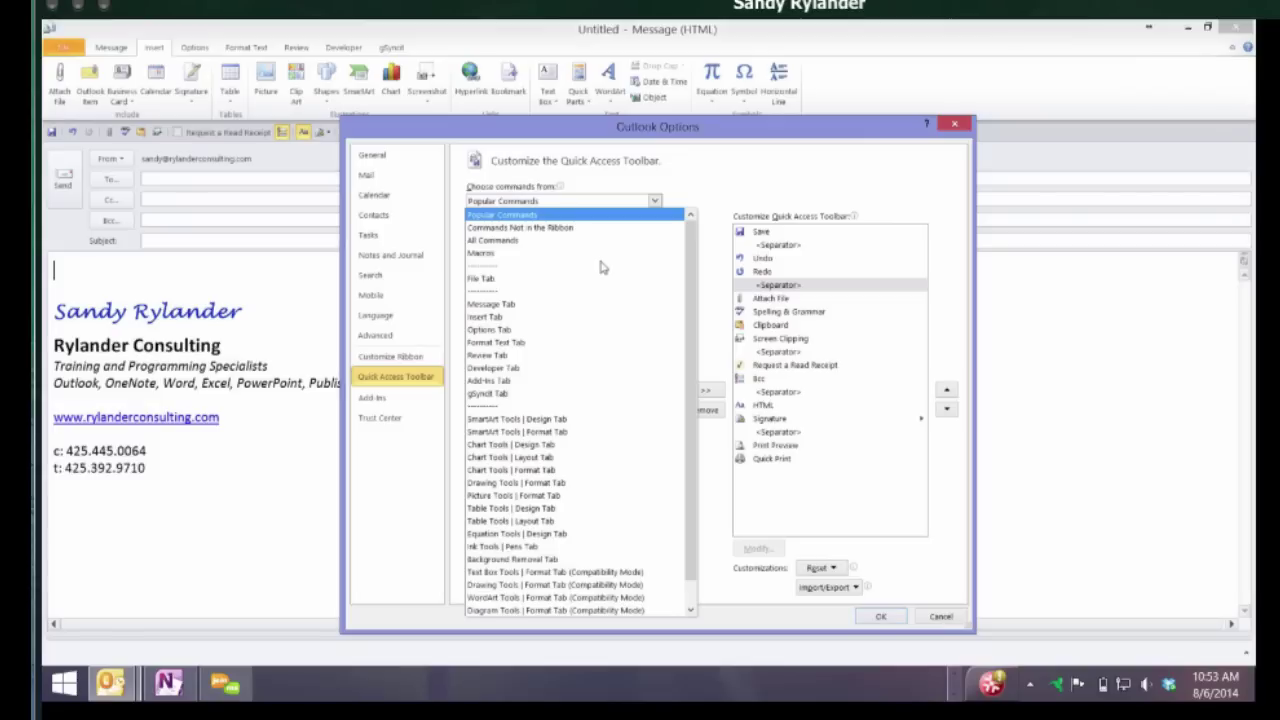
key("Down")
key("Down")
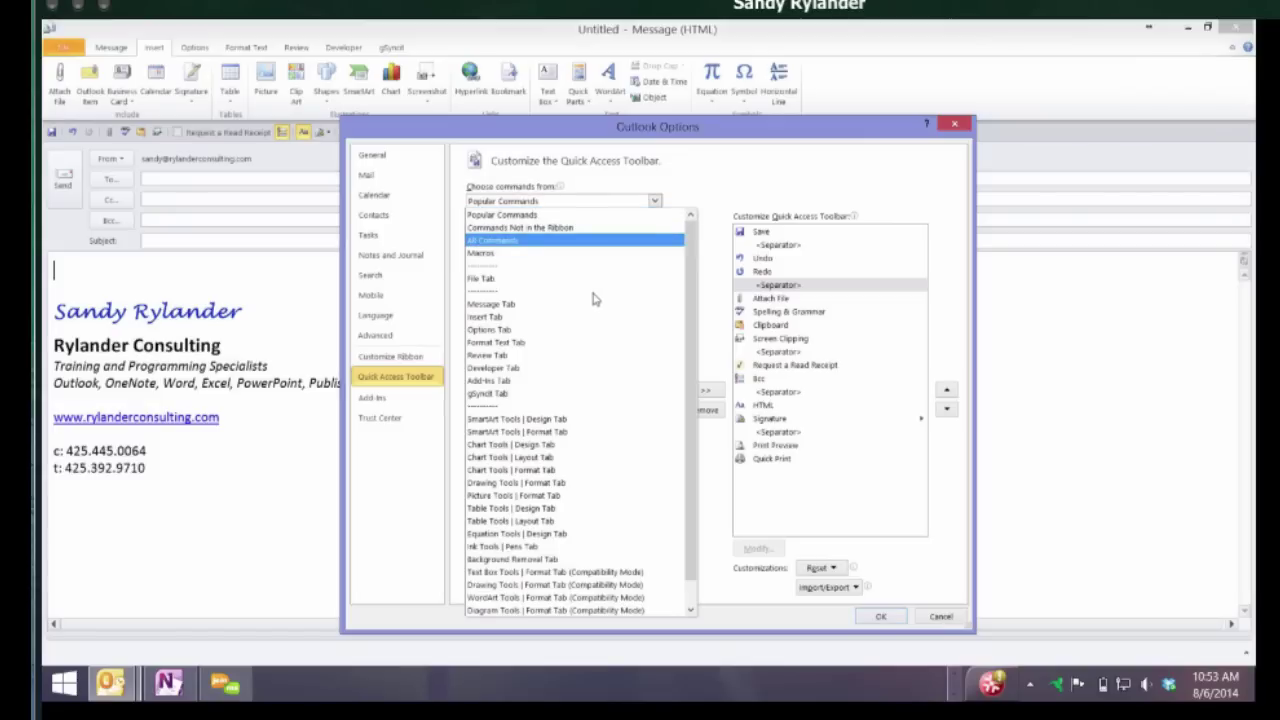
key("Return")
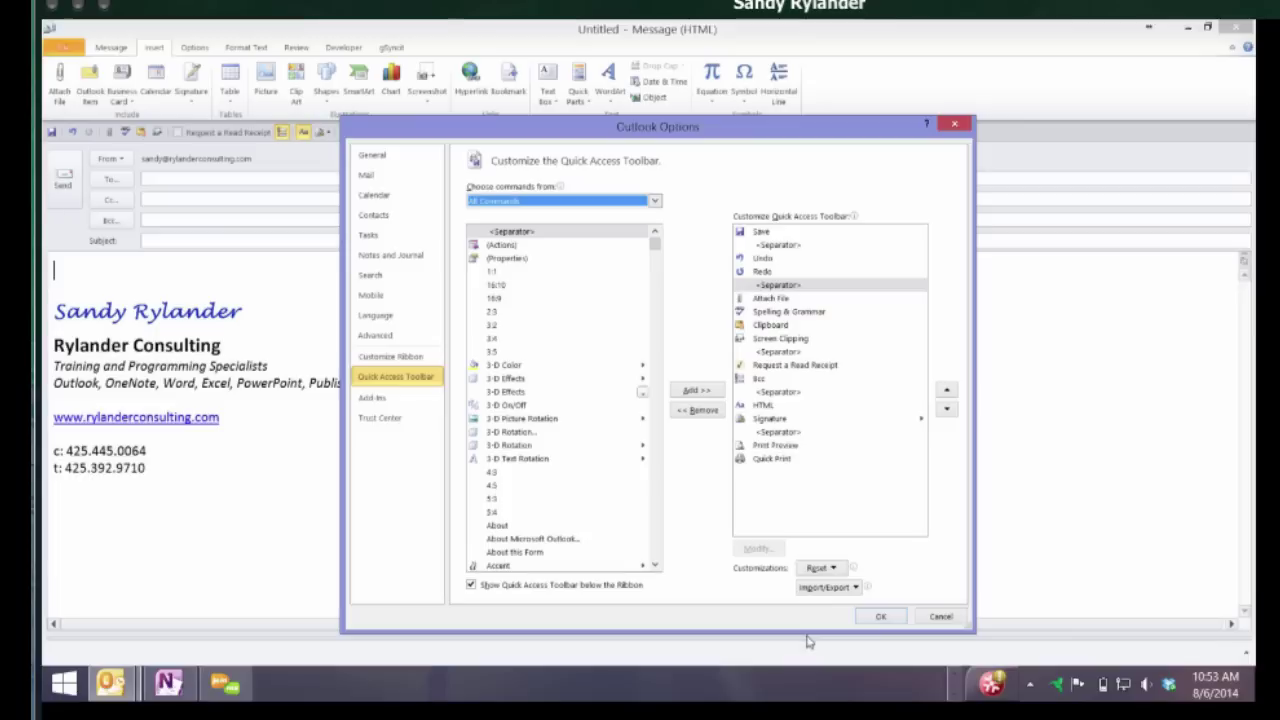
scroll(808, 640, "down", 20)
scroll(808, 640, "down", 20)
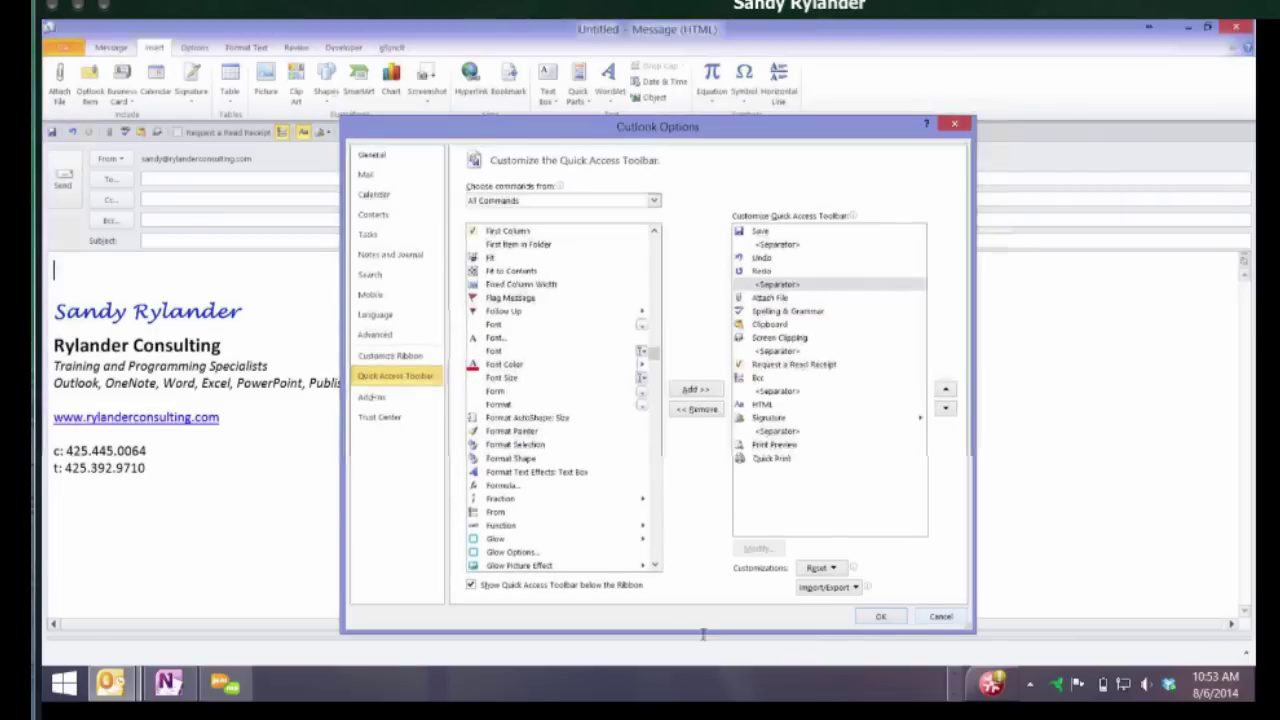
key("Return")
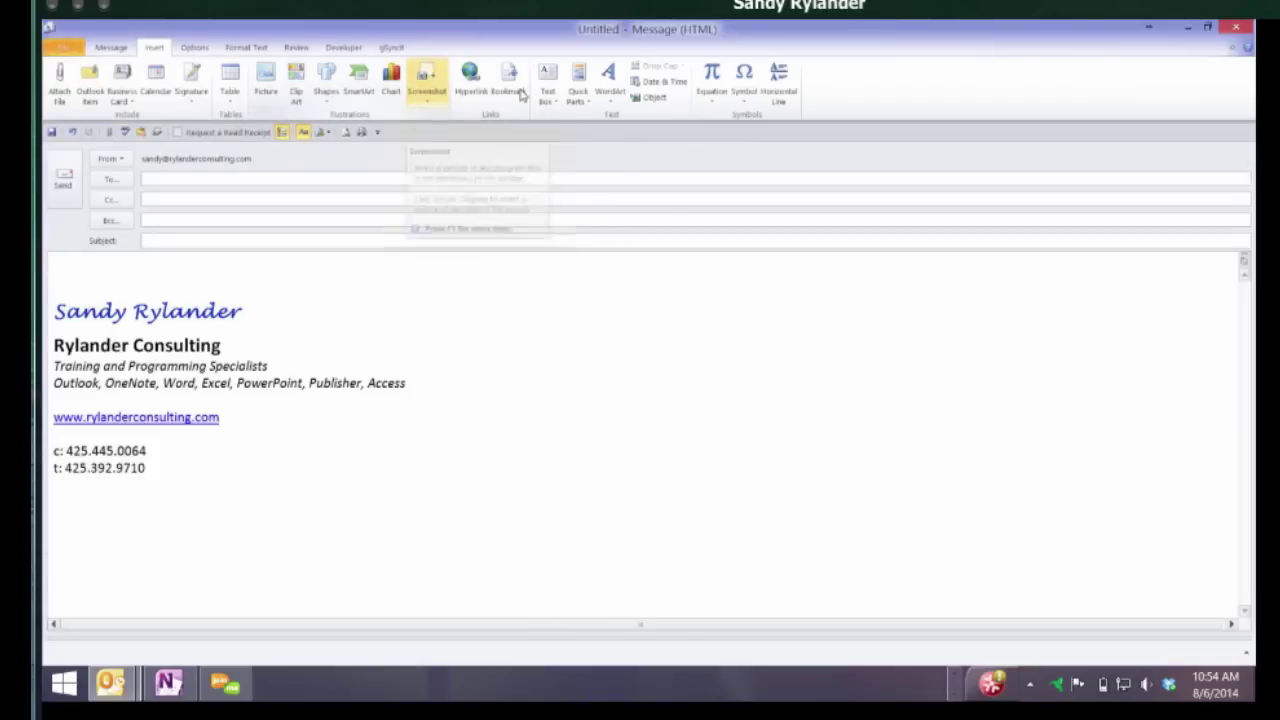
Add the Screenshot gallery to the Quick Access Toolbar and bring up the customization choices for its Screen Clipping command
right_click(427, 80)
left_click(505, 85)
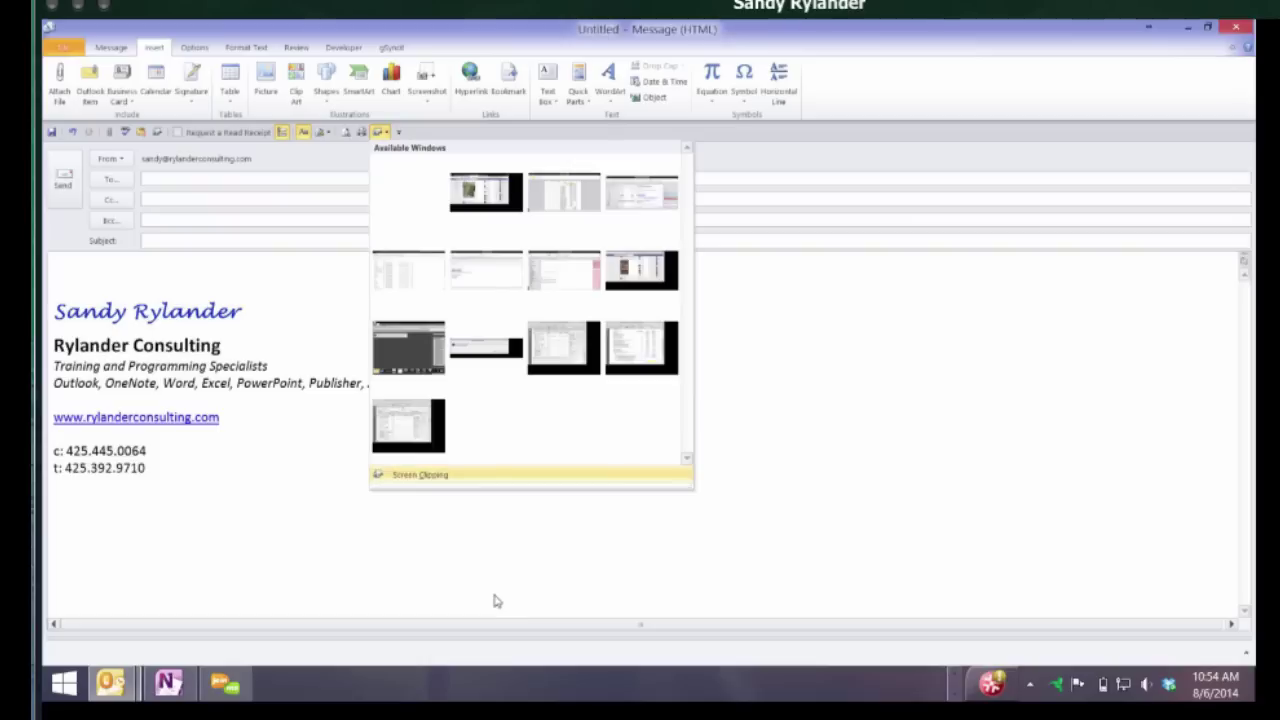
key("shift+F10")
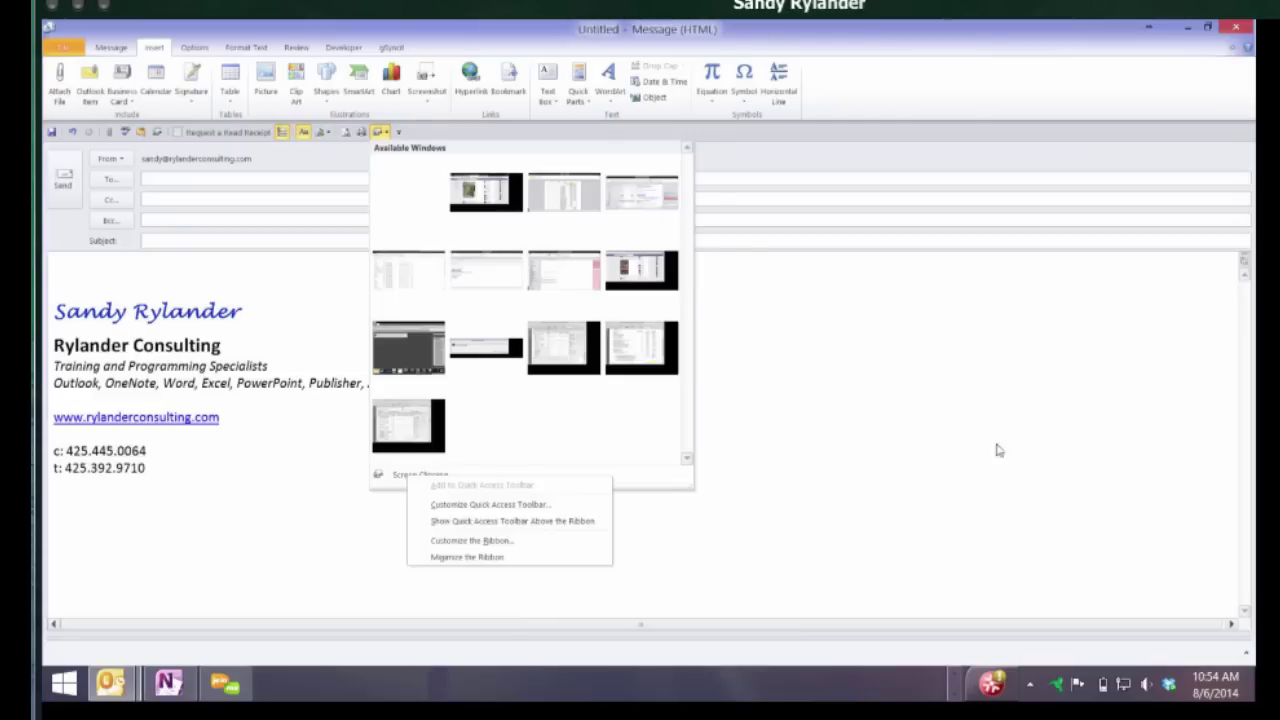
Try inserting a screenshot of the open Facebook browser window into the message body
key("Escape")
key("Escape")
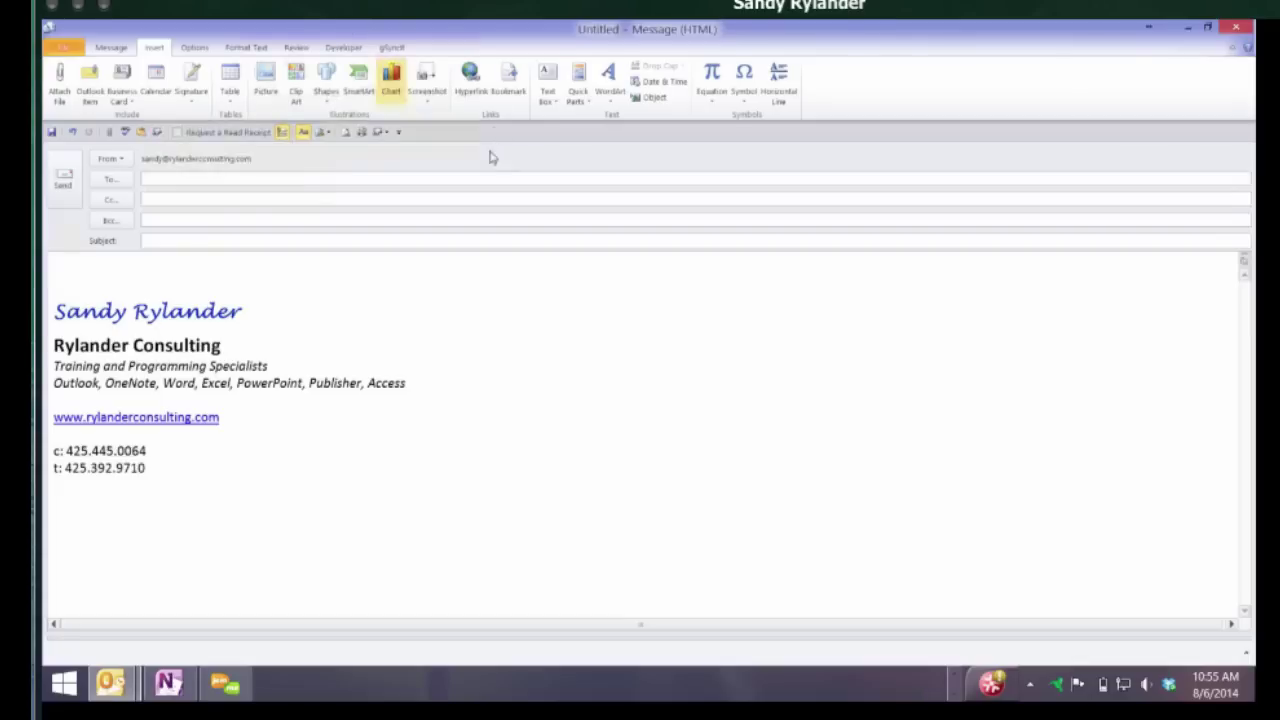
left_click(426, 80)
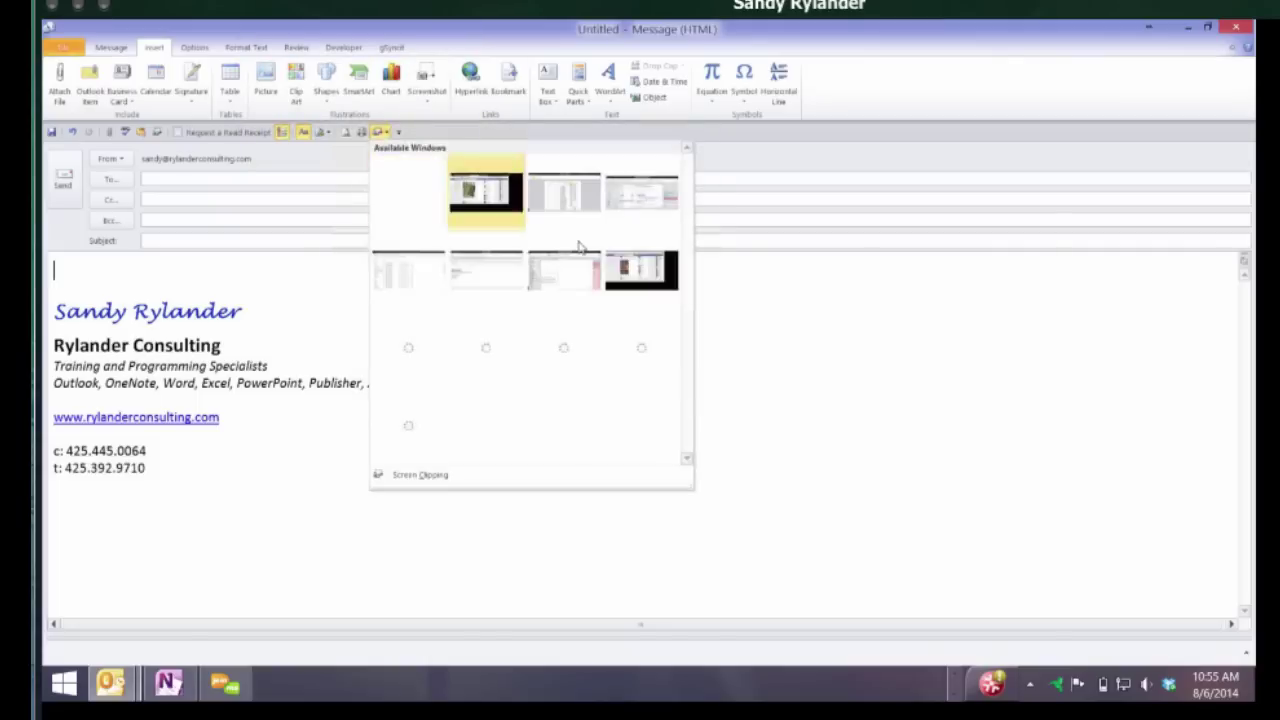
left_click(583, 254)
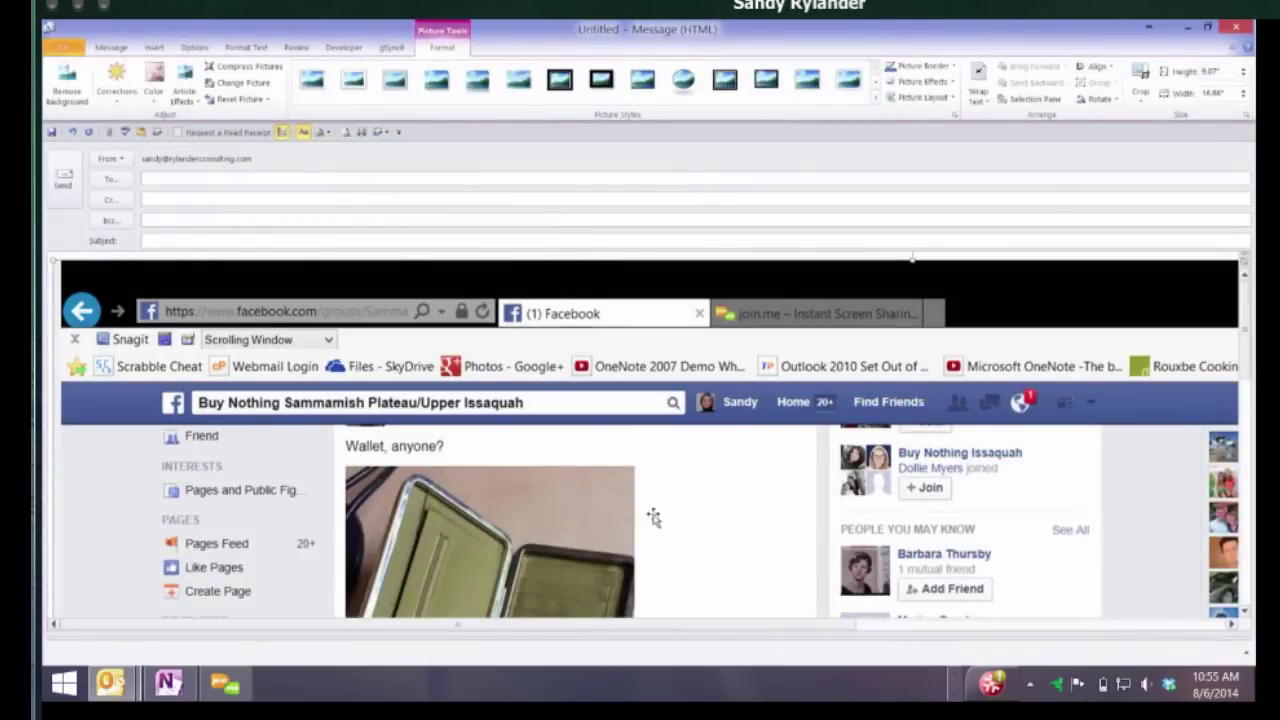
scroll(600, 490, "down", 3)
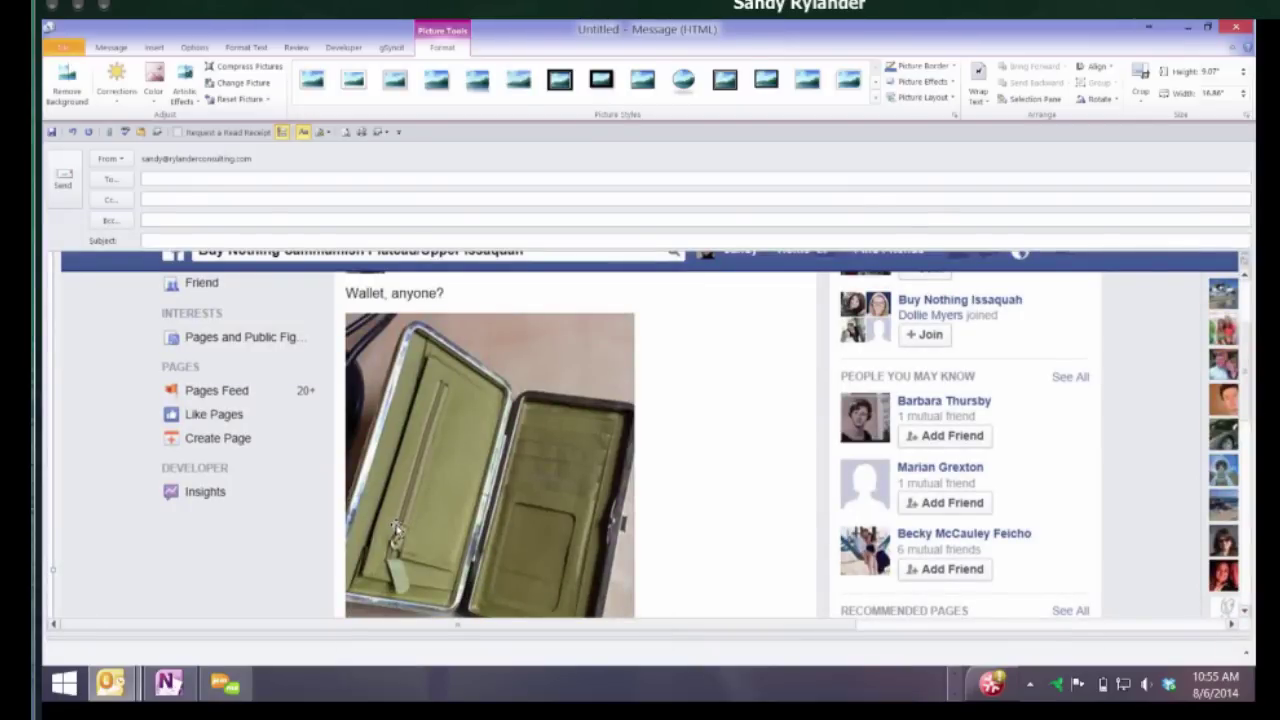
key("Delete")
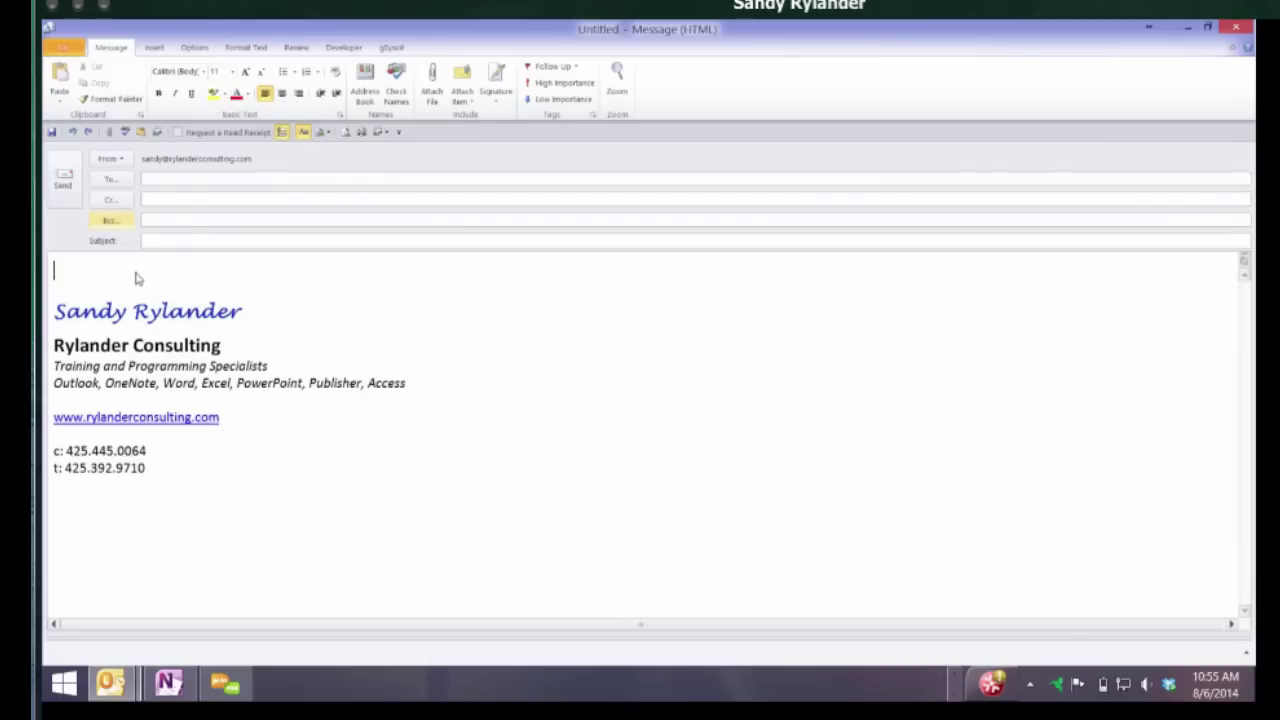
Close the unsent message and bring up the main Outlook 2010 Inbox in a maximized window
left_click(194, 47)
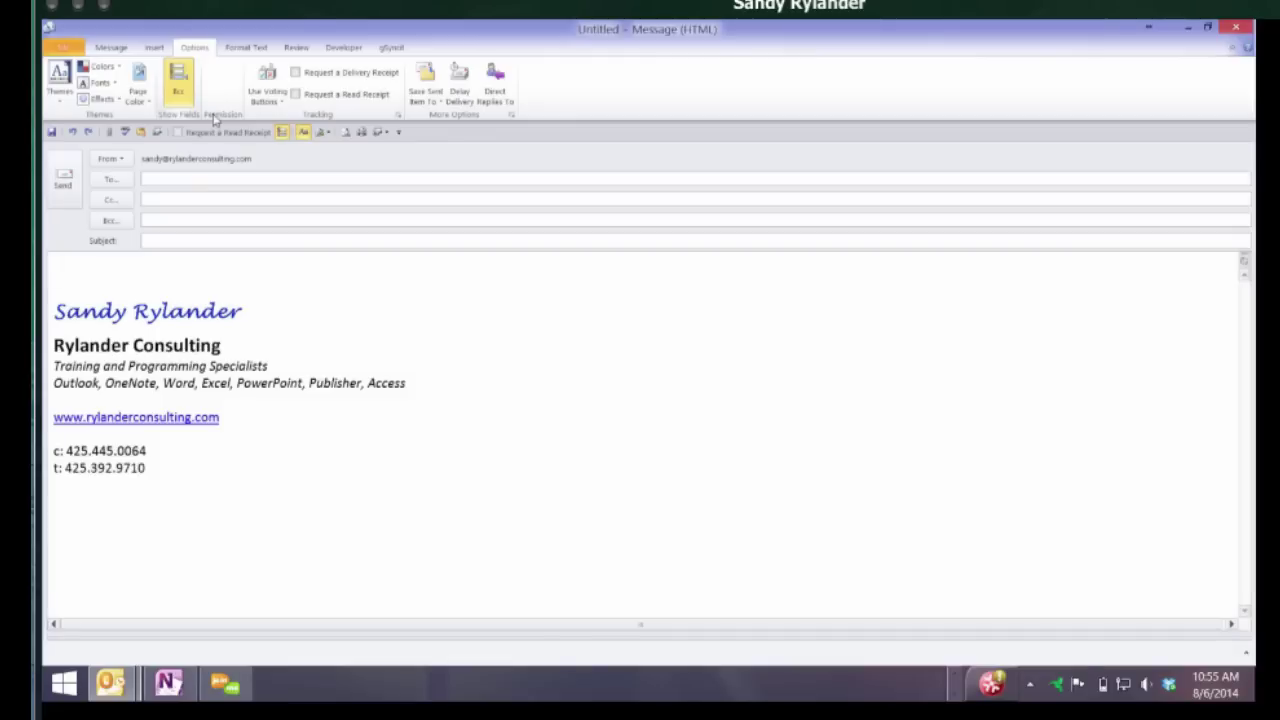
left_click(1250, 28)
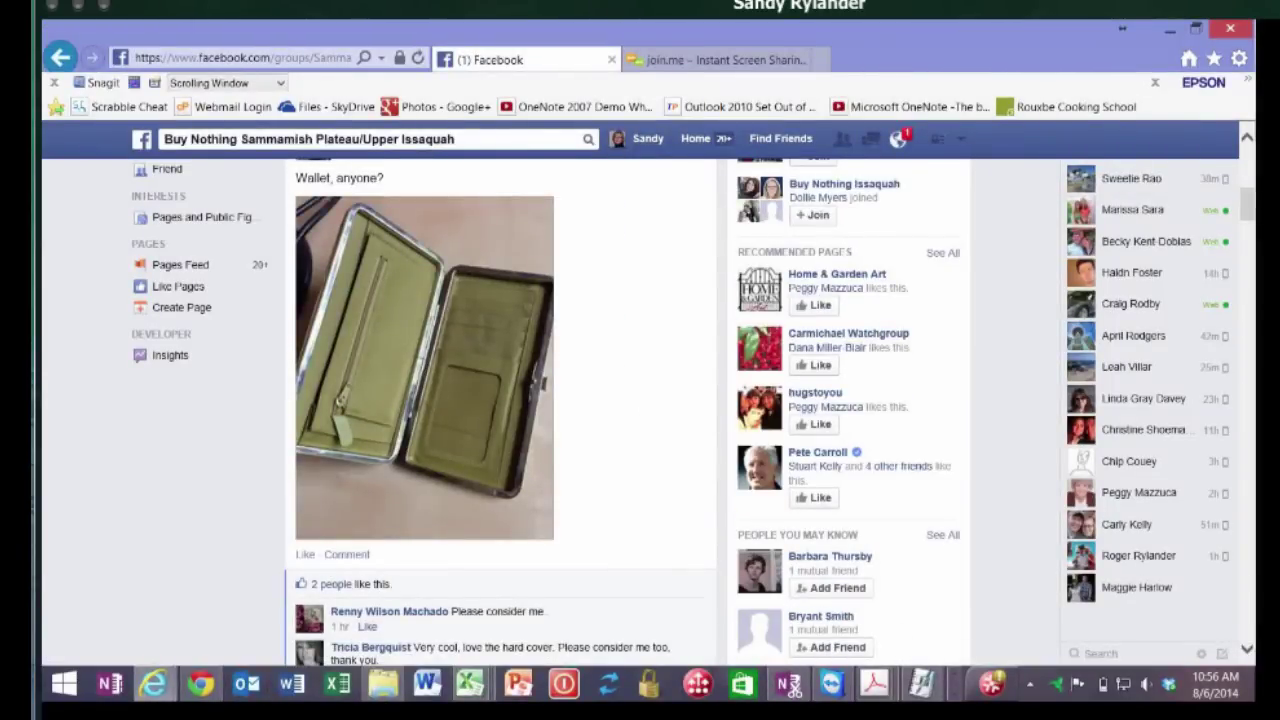
key("alt+Tab")
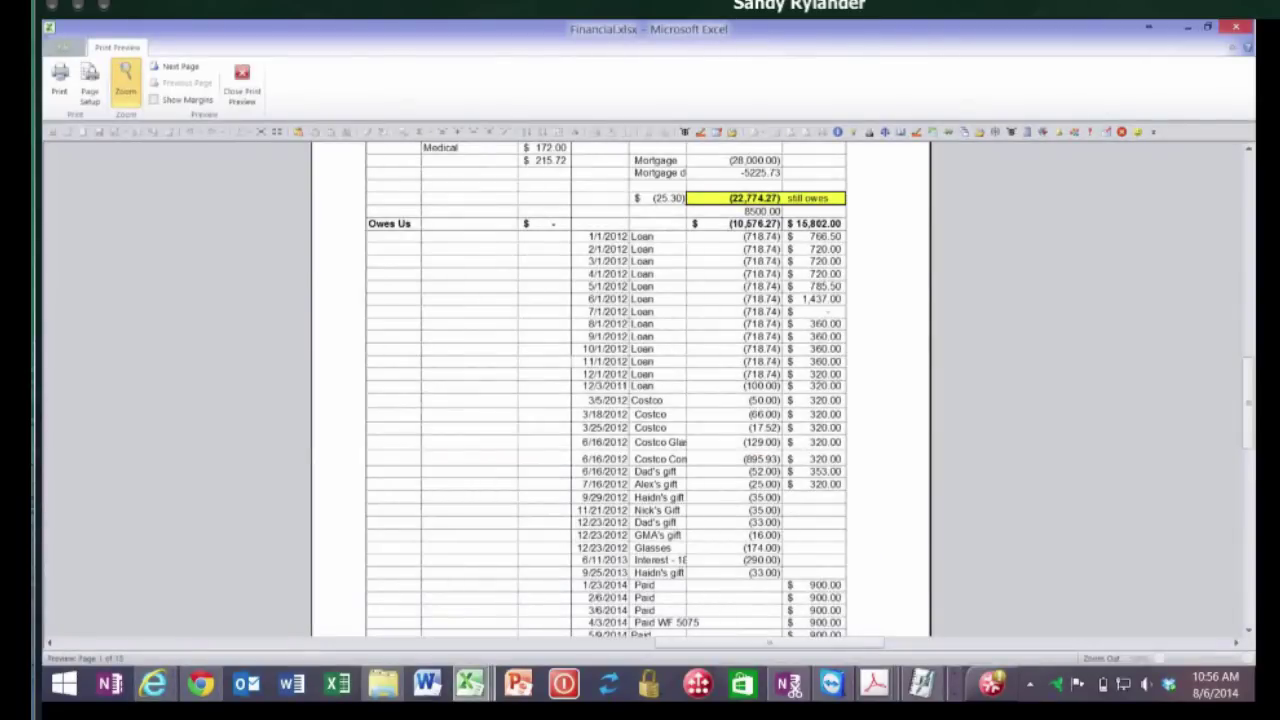
key("super")
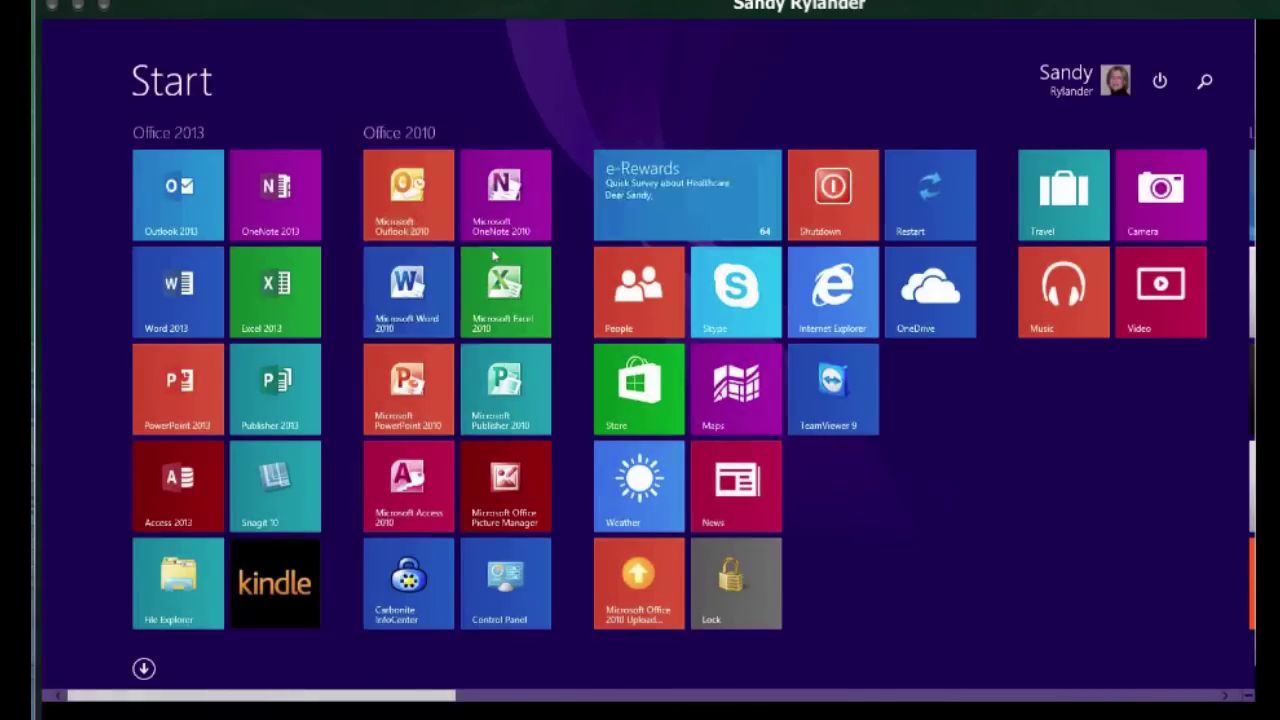
left_click(492, 256)
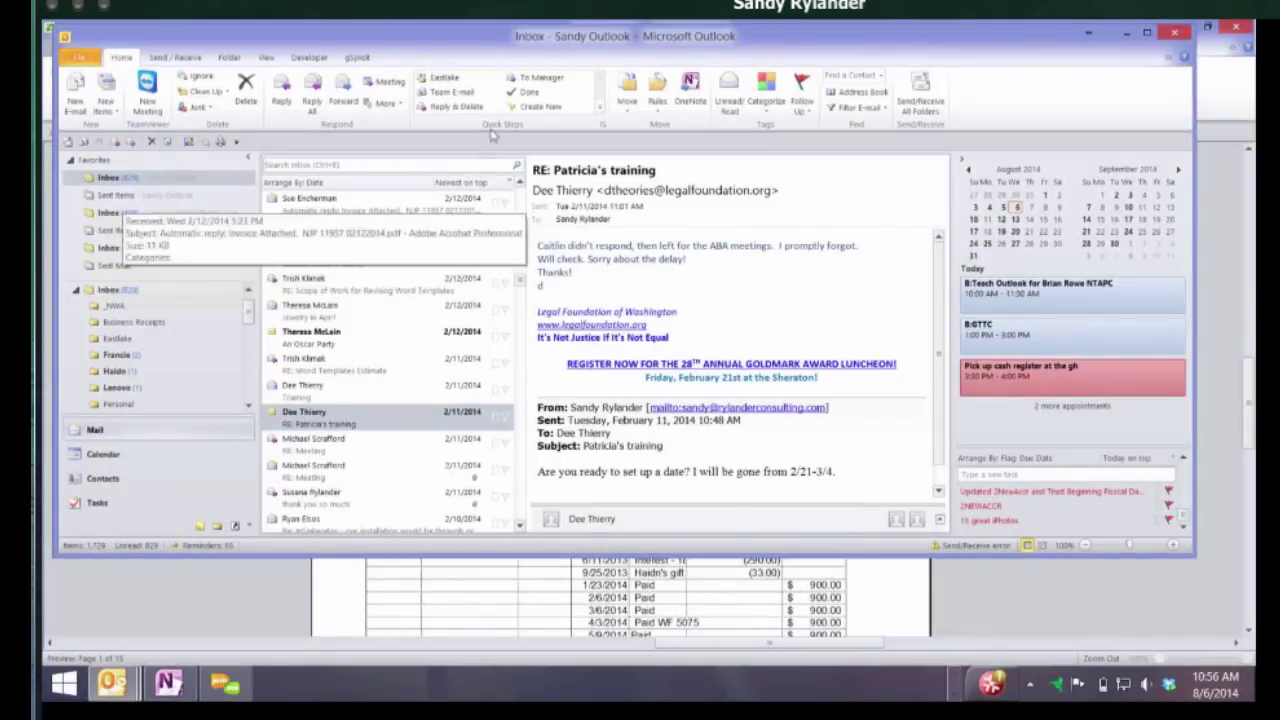
double_click(492, 48)
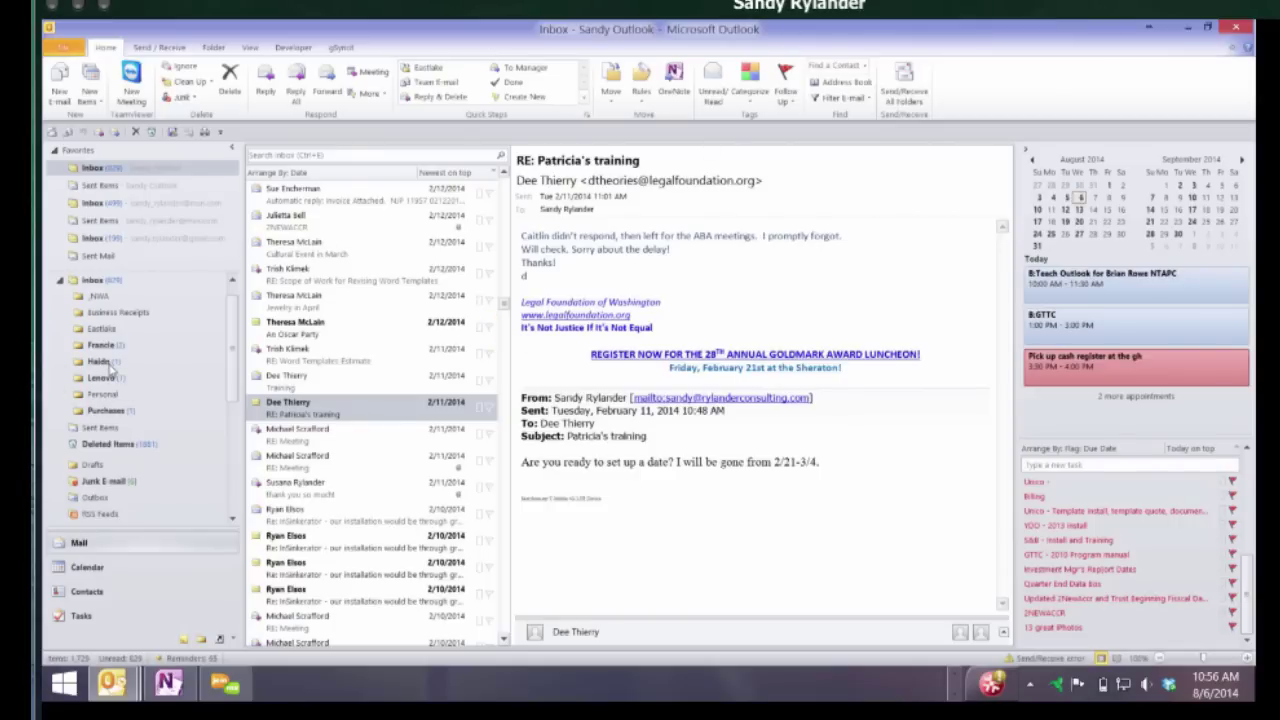
key("Down")
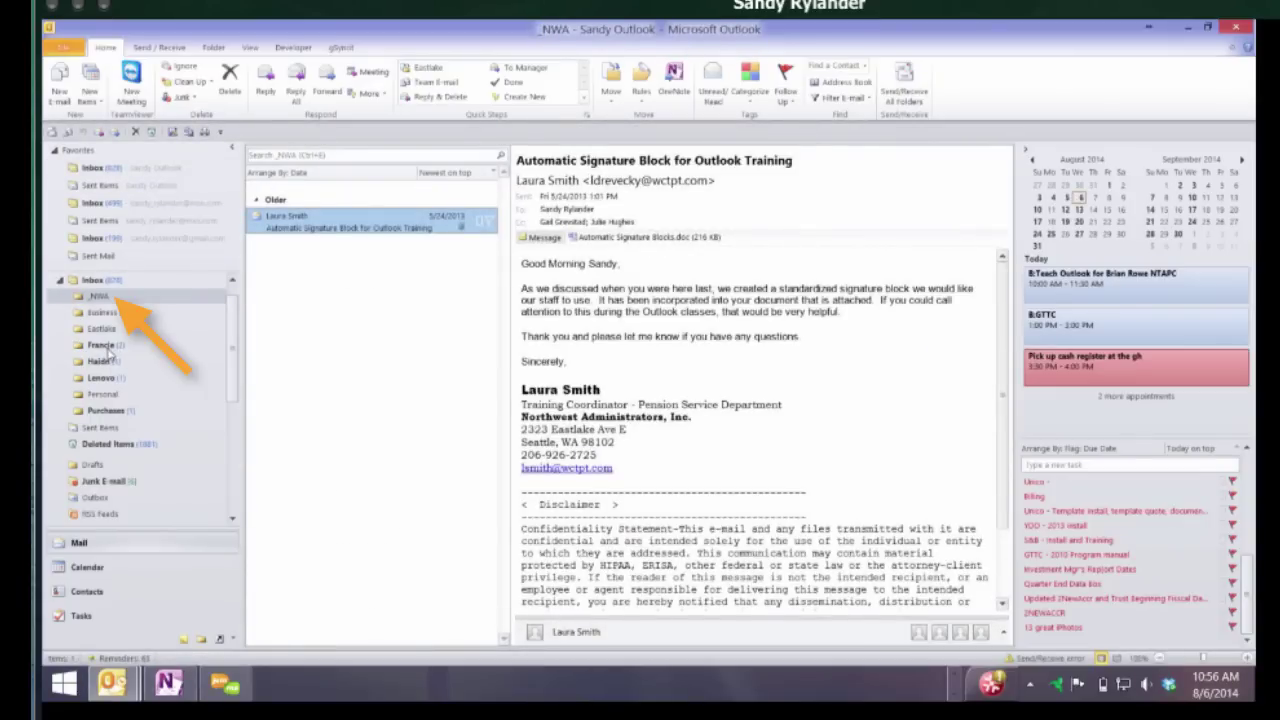
key("Up")
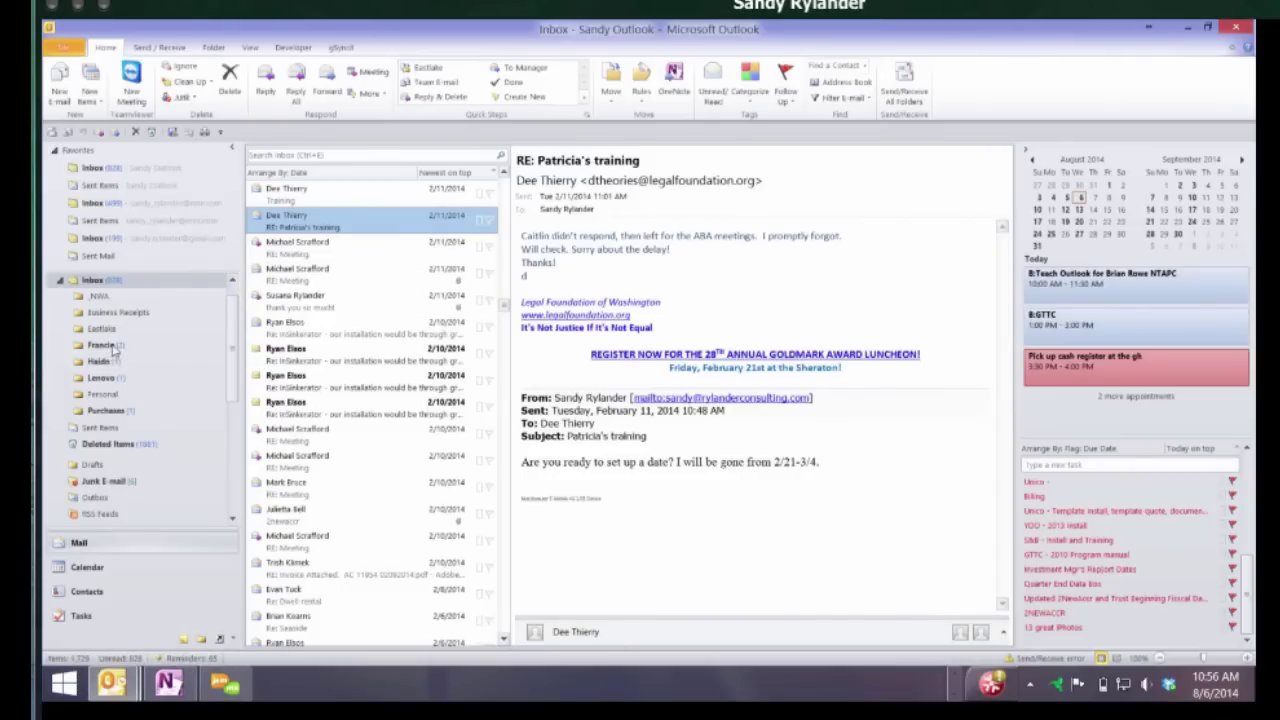
key("shift+F10")
key("Down")
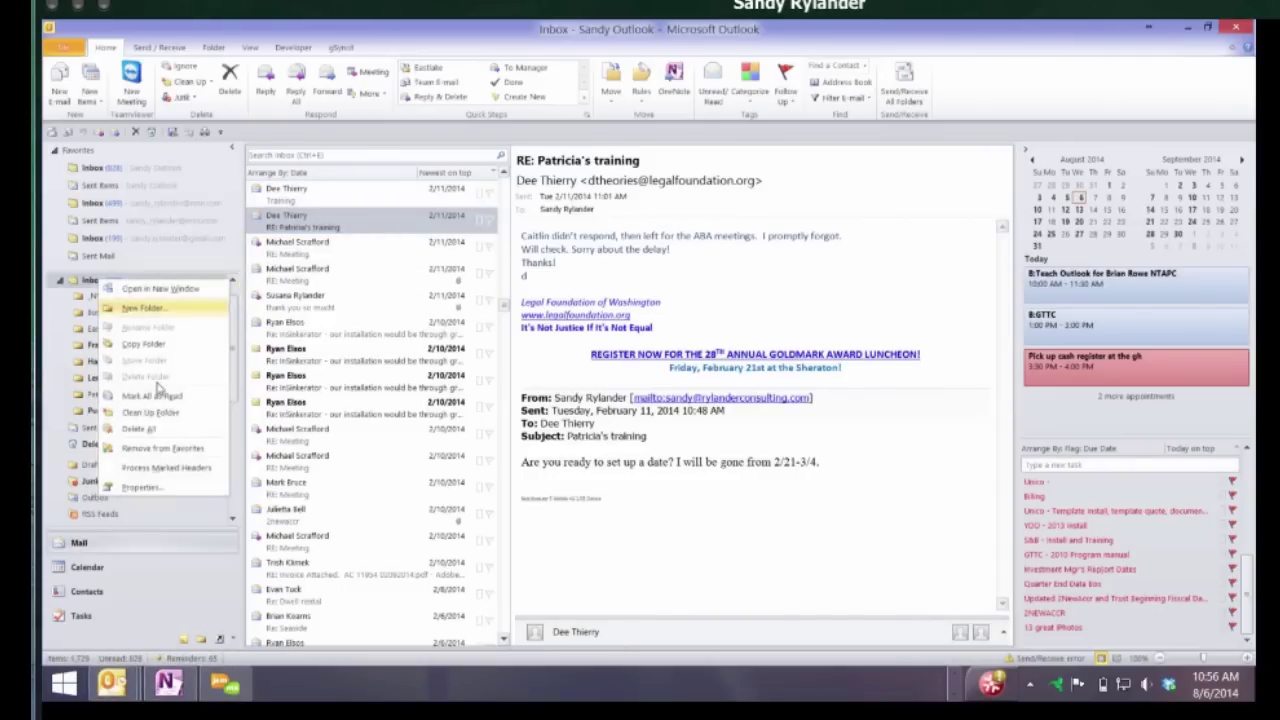
key("Return")
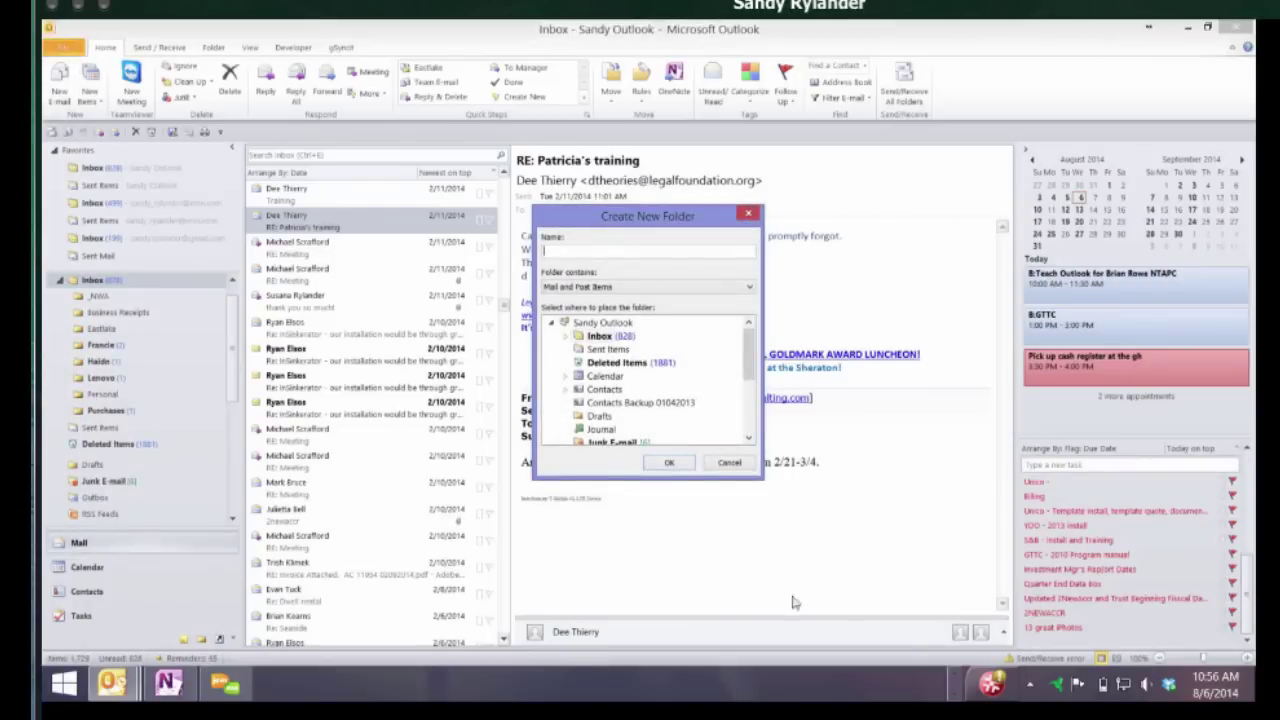
key("shift+Tab")
key("Return")
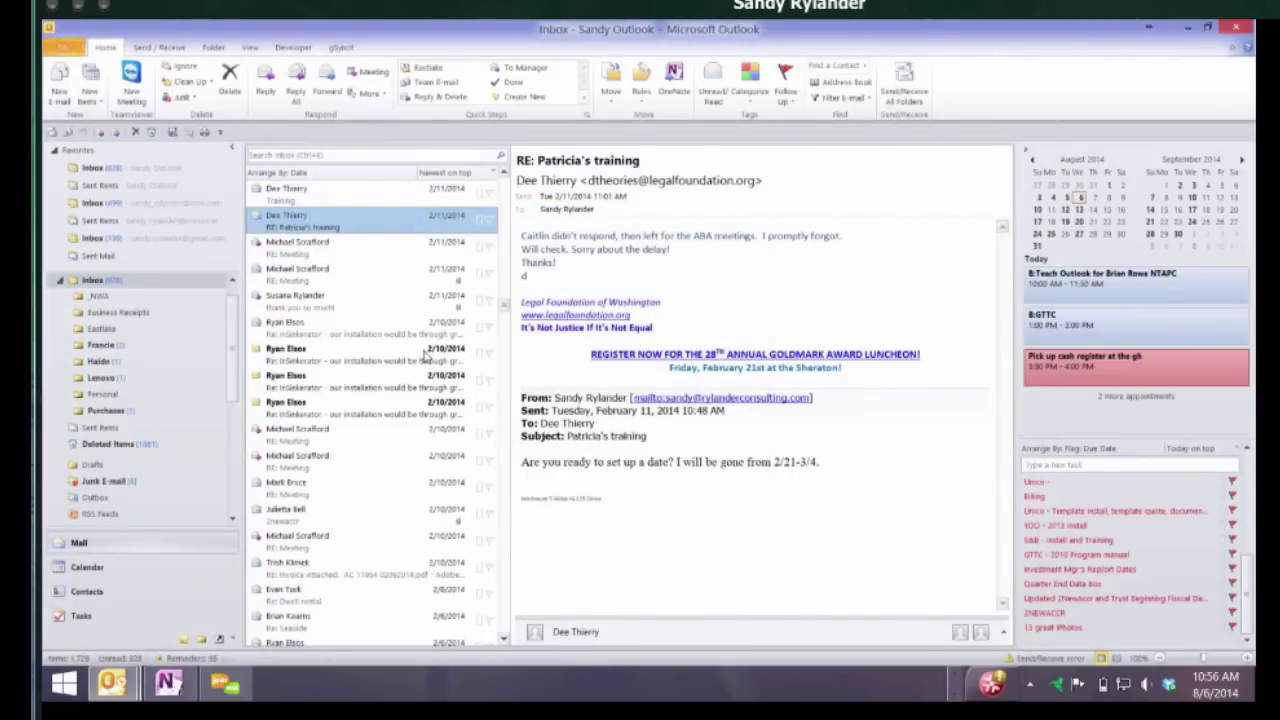
Select a block of seven consecutive Inbox messages and try moving them to a subfolder of the Inbox
key("Down")
key("Down")
key("shift+Down")
key("shift+Down")
key("shift+Down")
key("shift+Down")
key("shift+Down")
key("shift+Down")
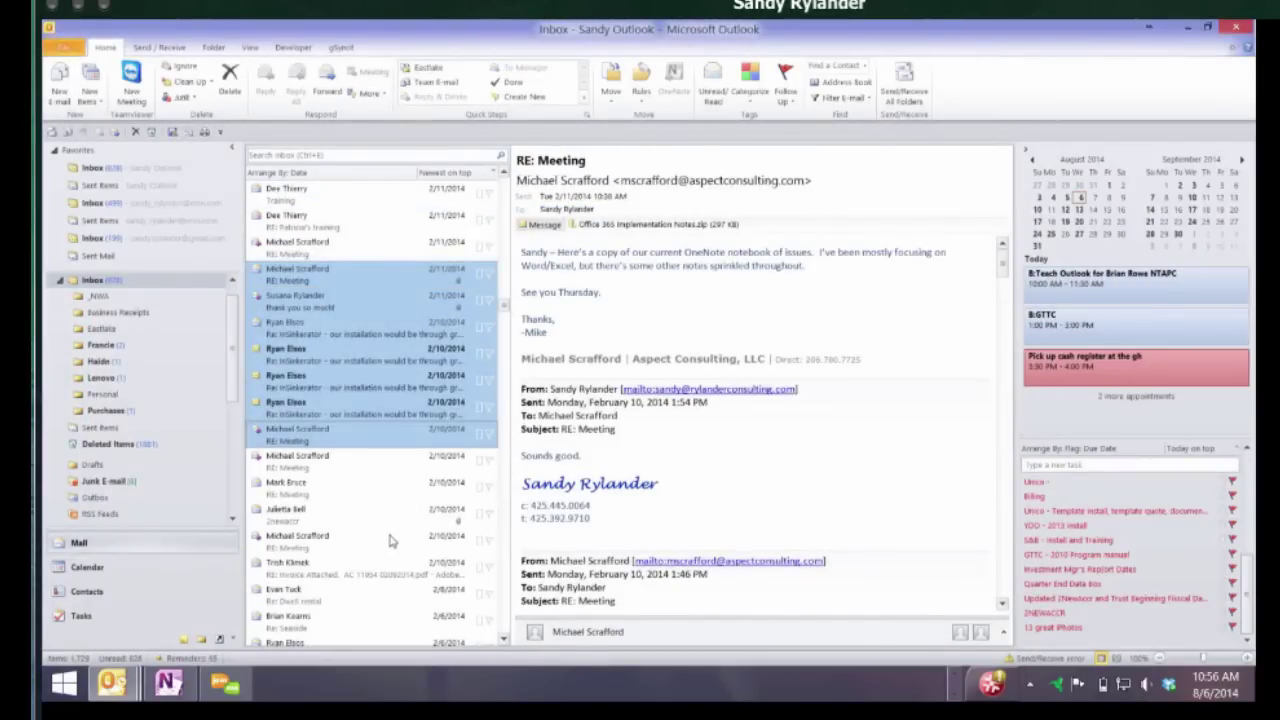
left_click_drag(395, 430, 124, 400)
left_click_drag(124, 400, 472, 398)
Select the Inbox message about the InSinkerator installation through granite and read through its whole reply thread
key("Up")
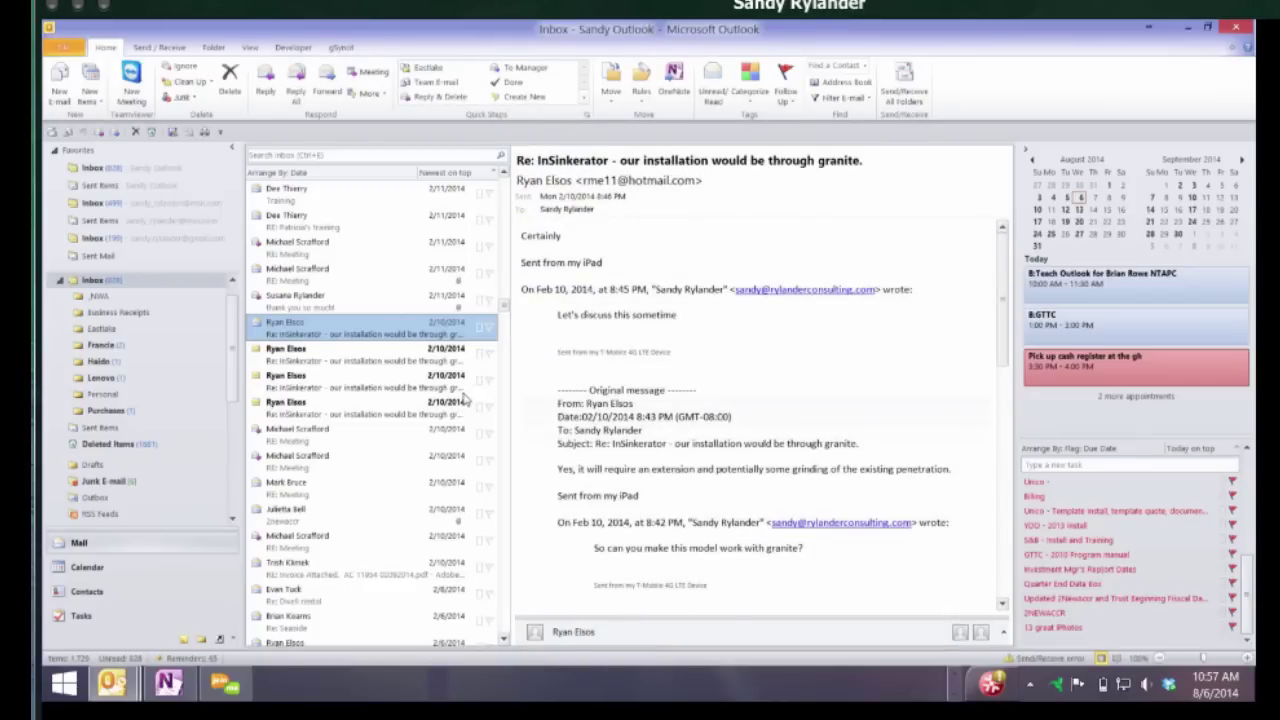
scroll(843, 445, "down", 5)
scroll(843, 445, "down", 4)
scroll(793, 480, "down", 7)
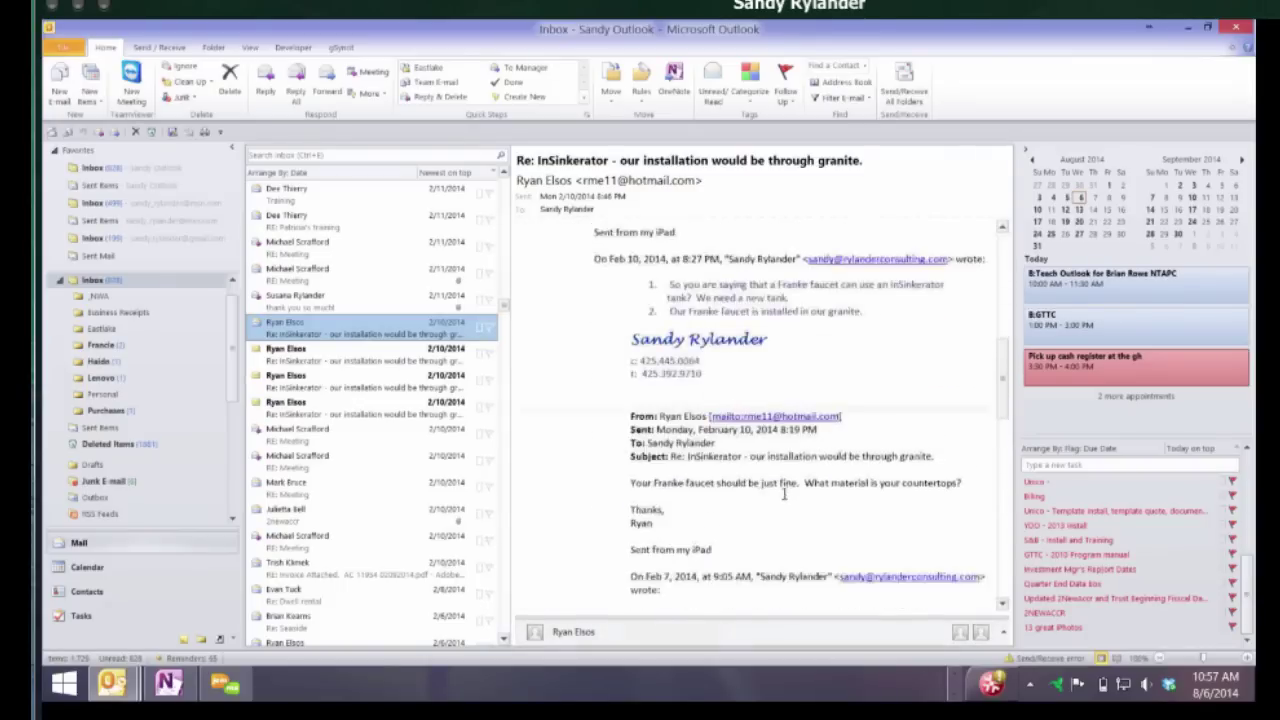
scroll(765, 515, "down", 5)
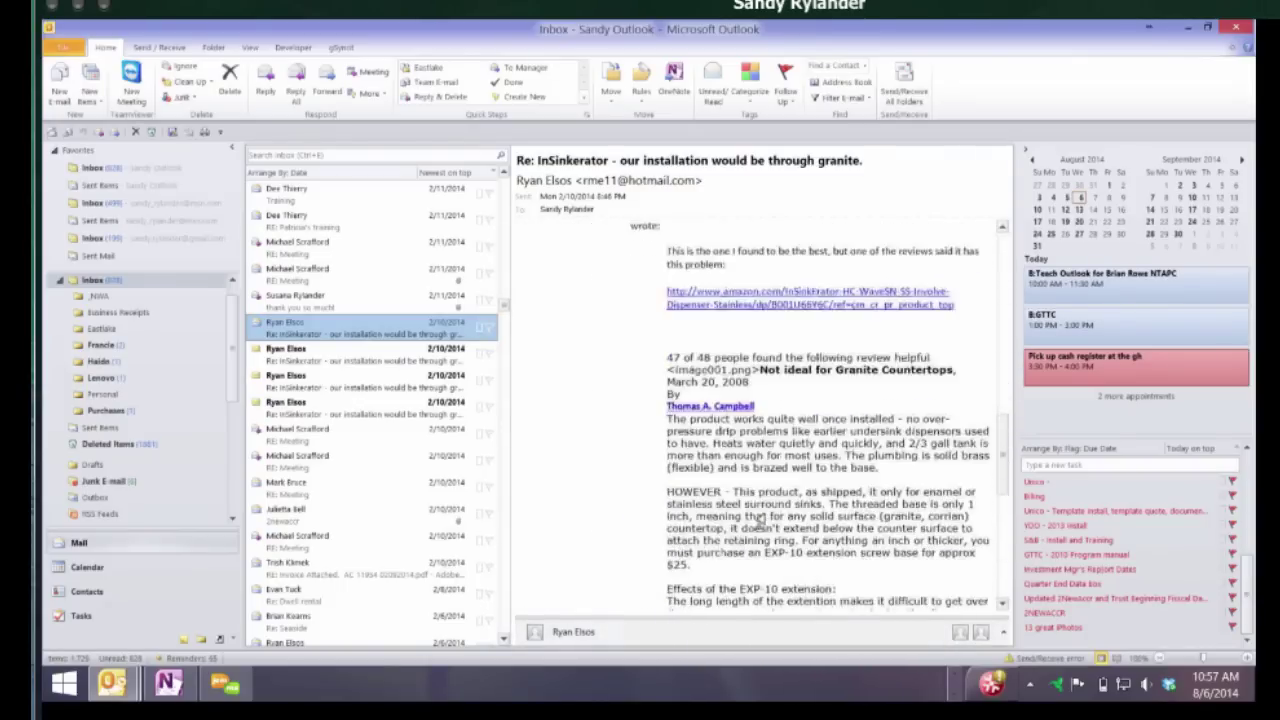
scroll(1002, 478, "down", 7)
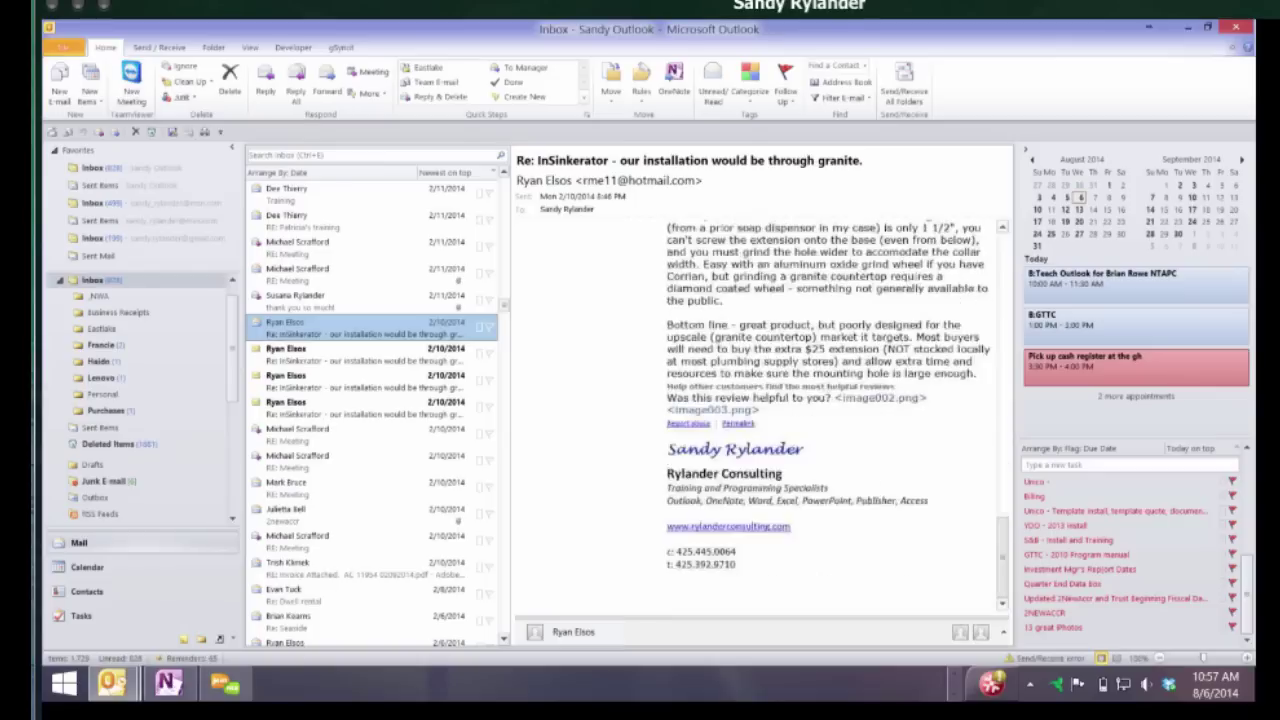
scroll(760, 410, "up", 20)
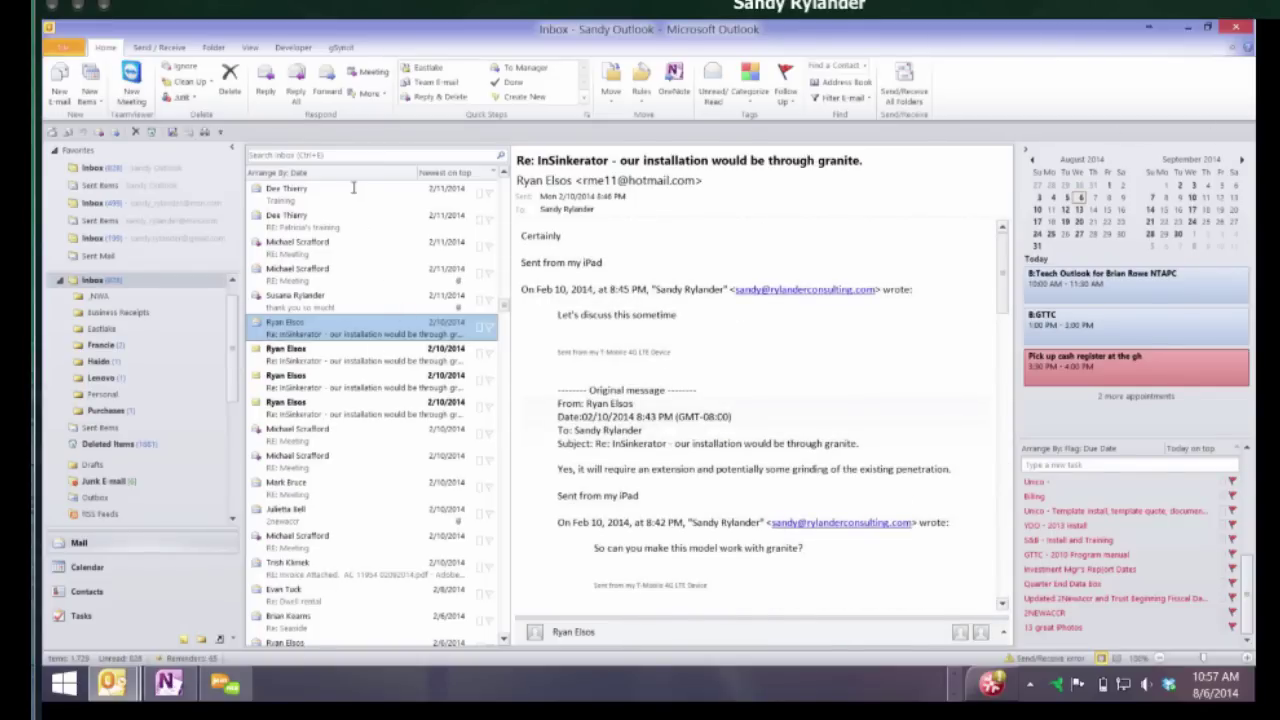
Search the Inbox by the sender's first name and select the "training on 9/30?" message
key("ctrl+e")
type("br")
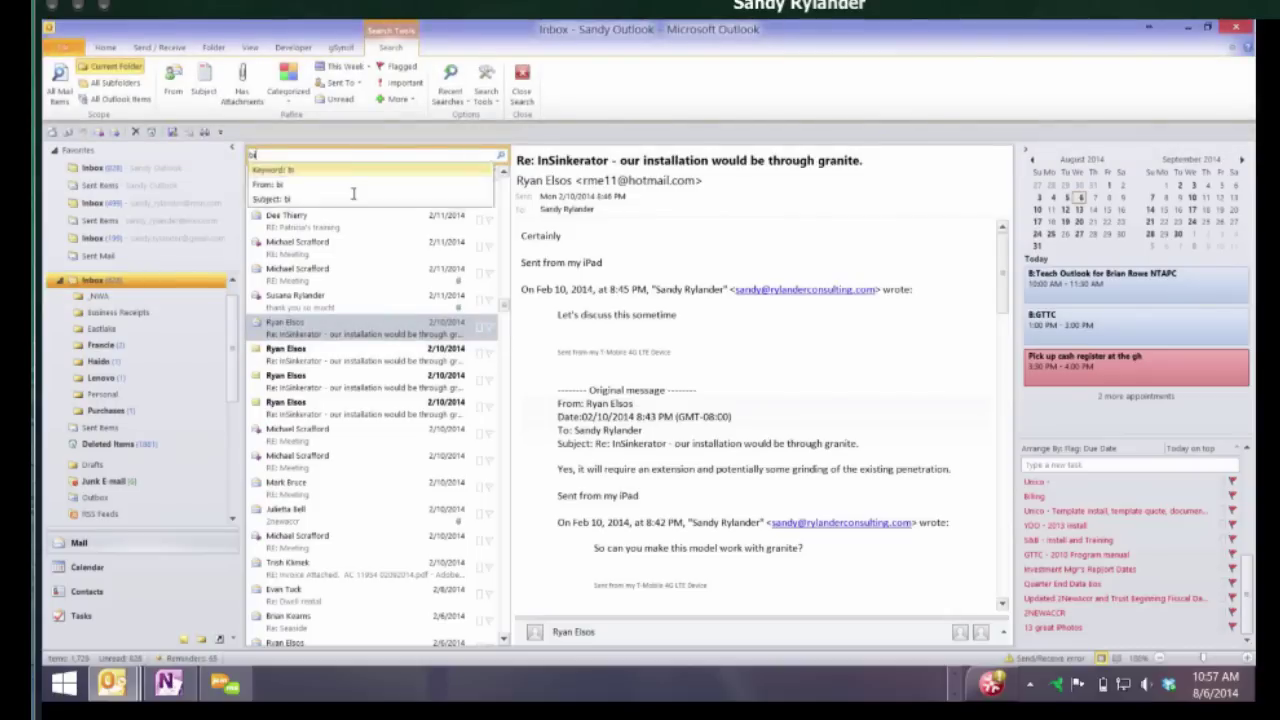
type("id")
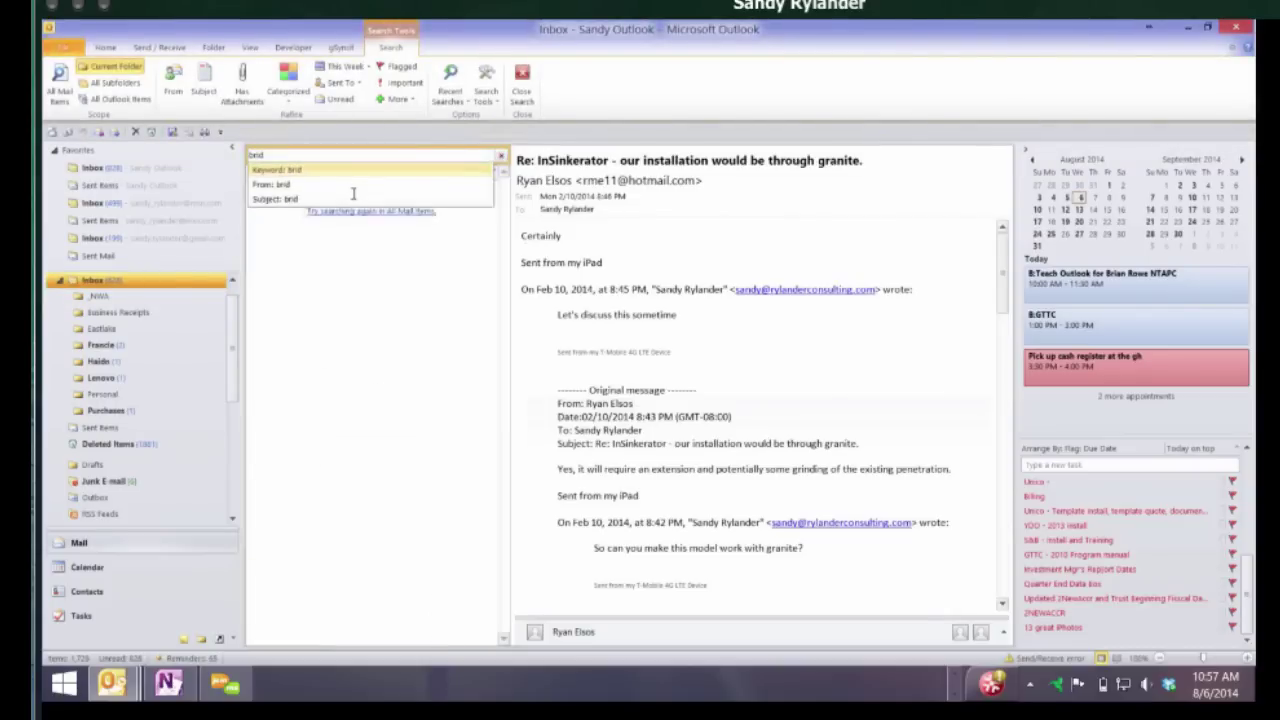
type("g")
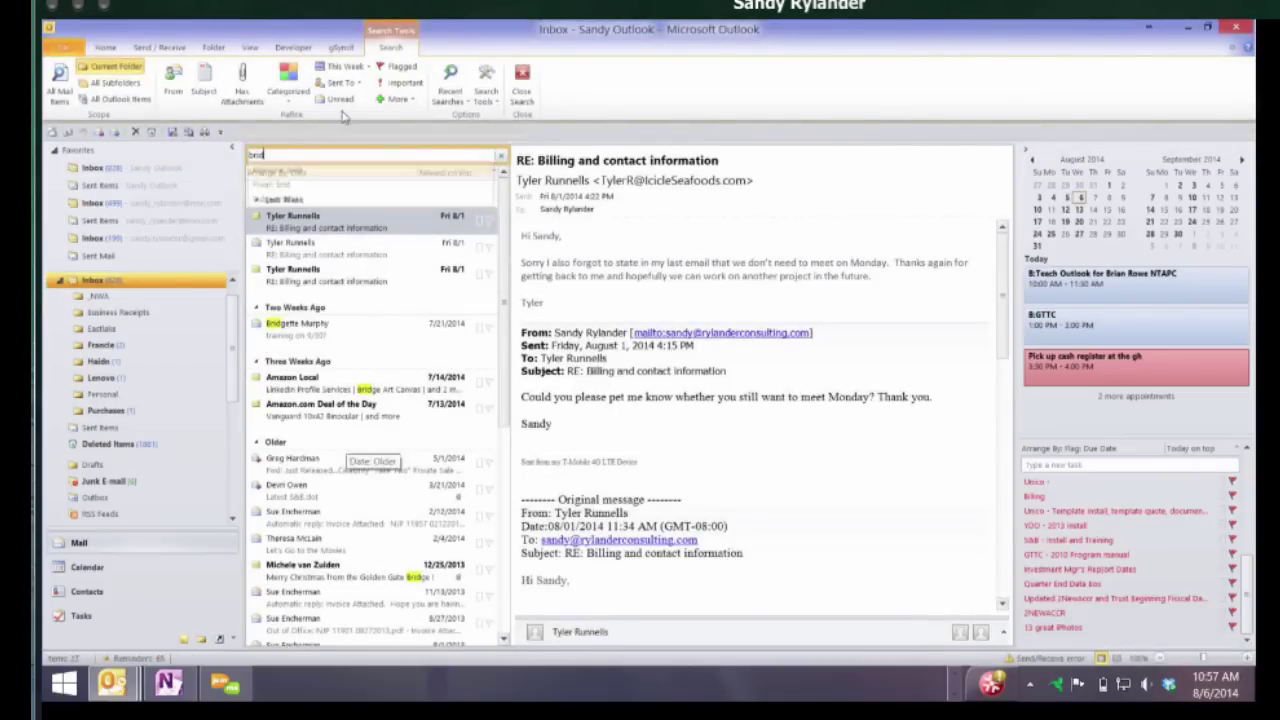
type("et")
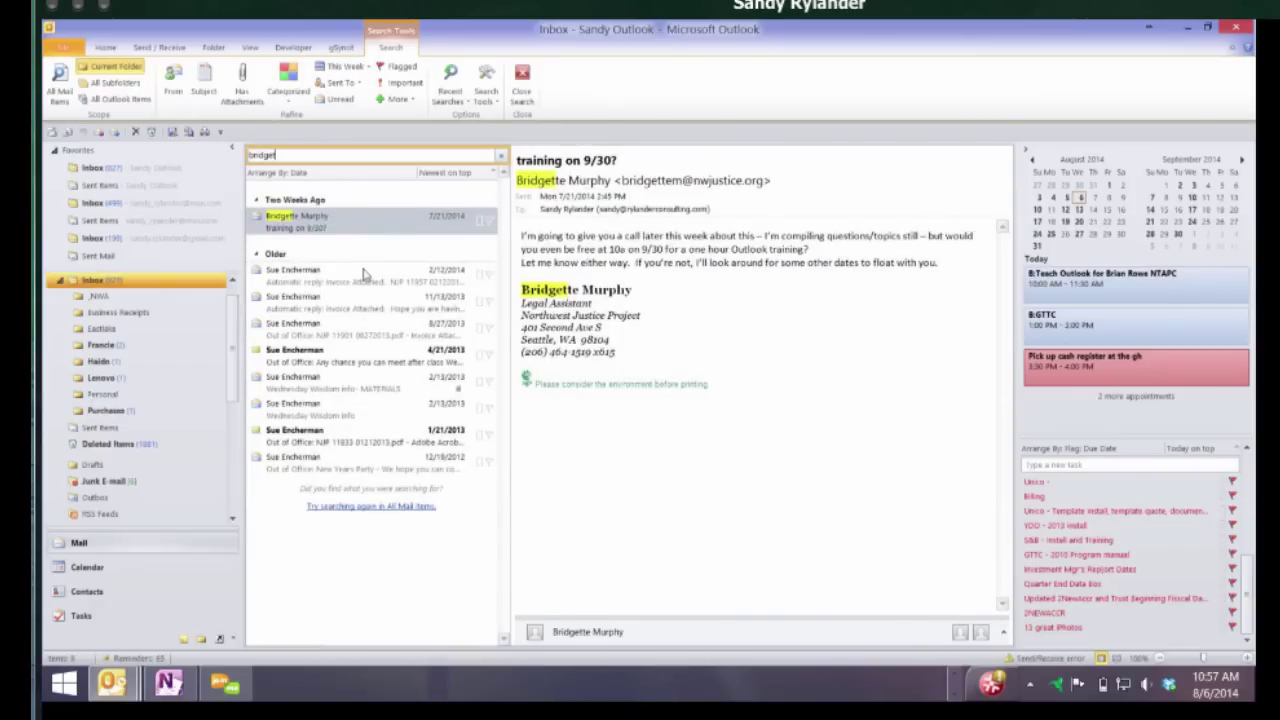
key("Tab")
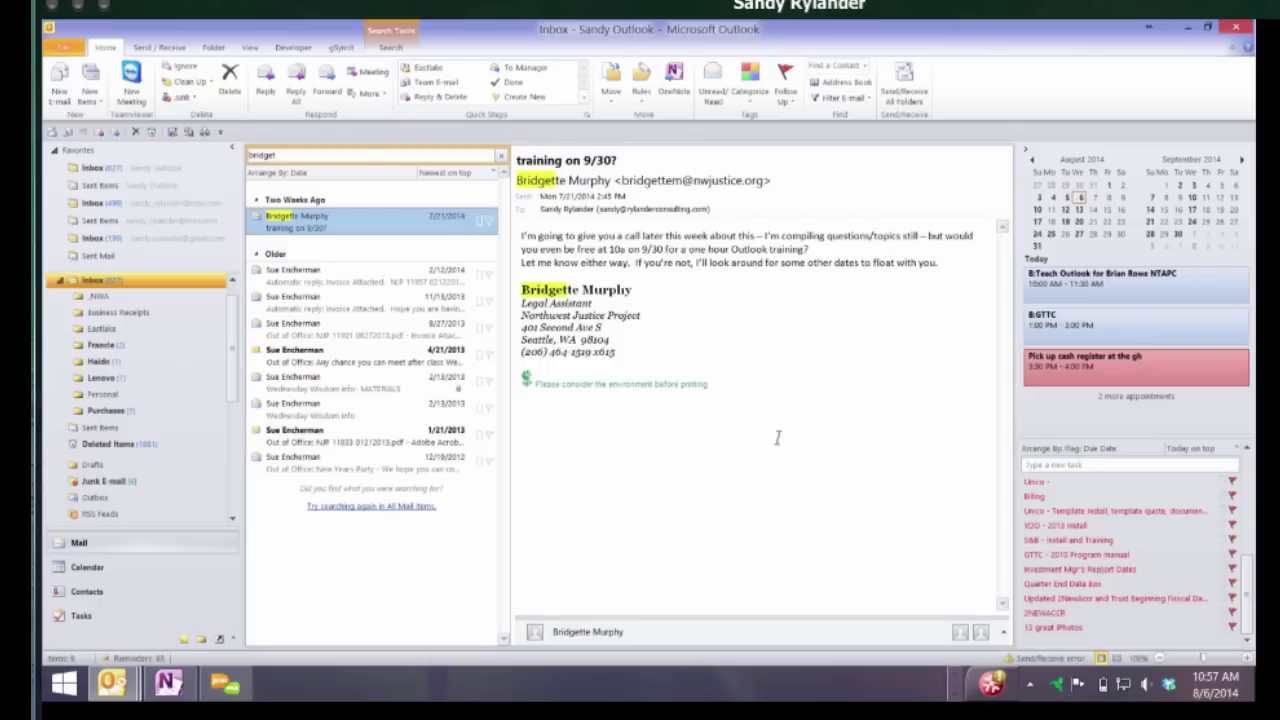
Create a new contact from the "training on 9/30?" message
left_click_drag(577, 327, 648, 363)
left_click(650, 480)
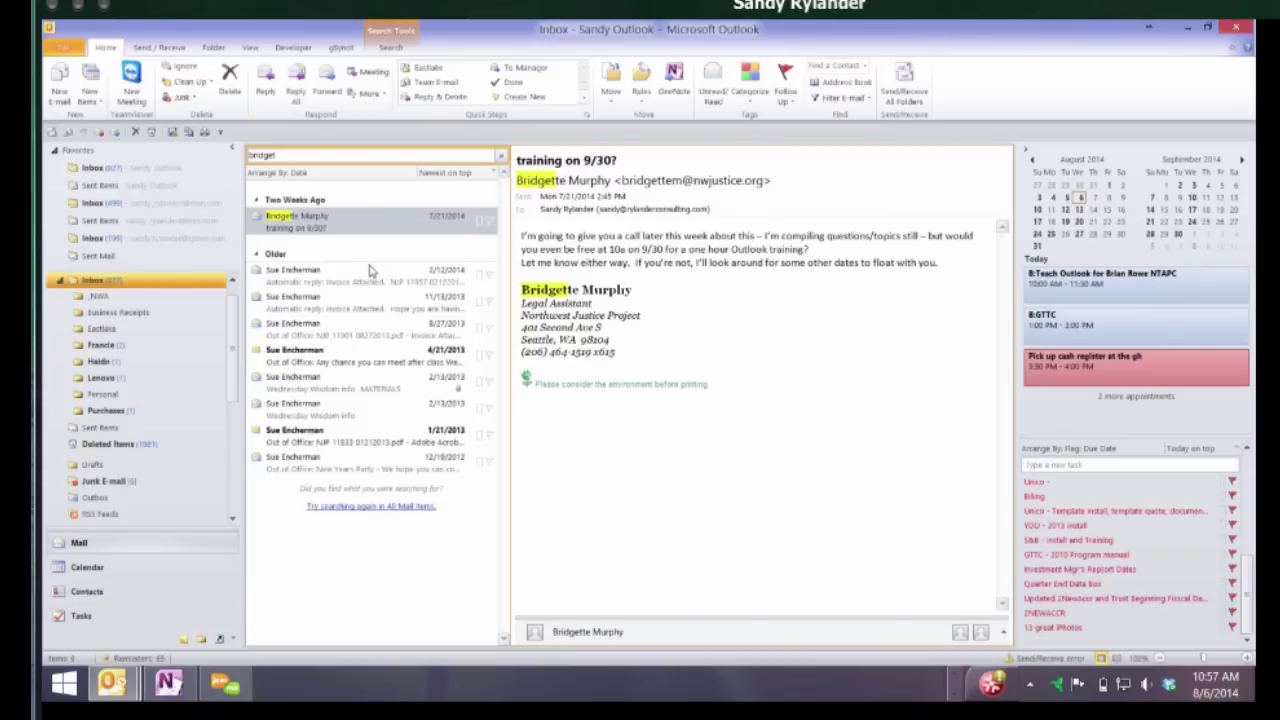
scroll(110, 481, "down", 1)
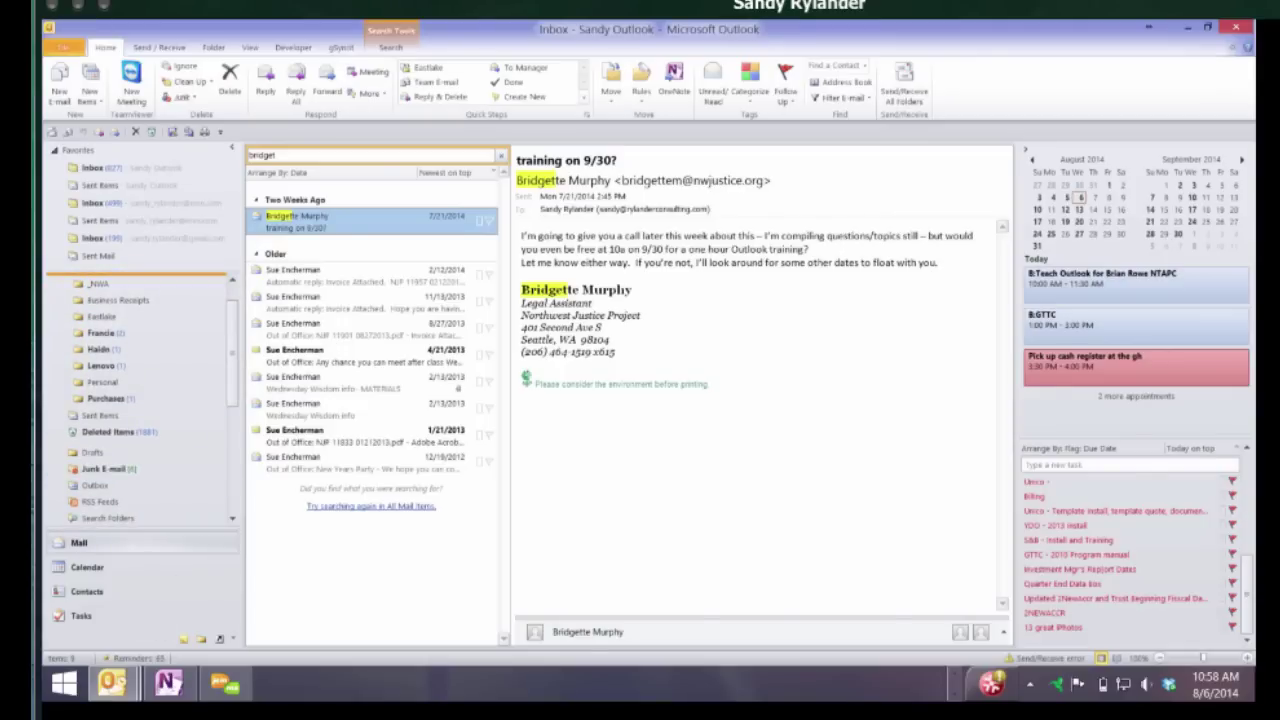
left_click_drag(296, 221, 86, 591)
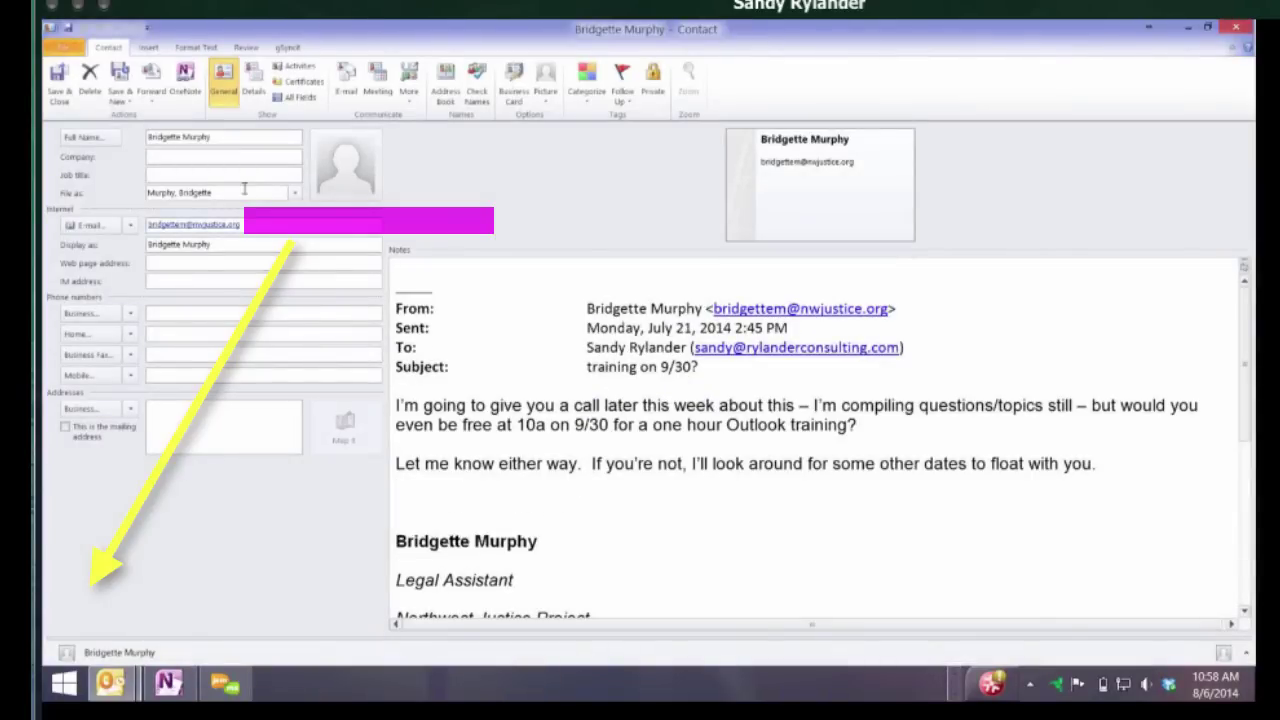
Move "Legal Assistant" from the signature in the contact's notes into the job title field
key("shift+Tab")
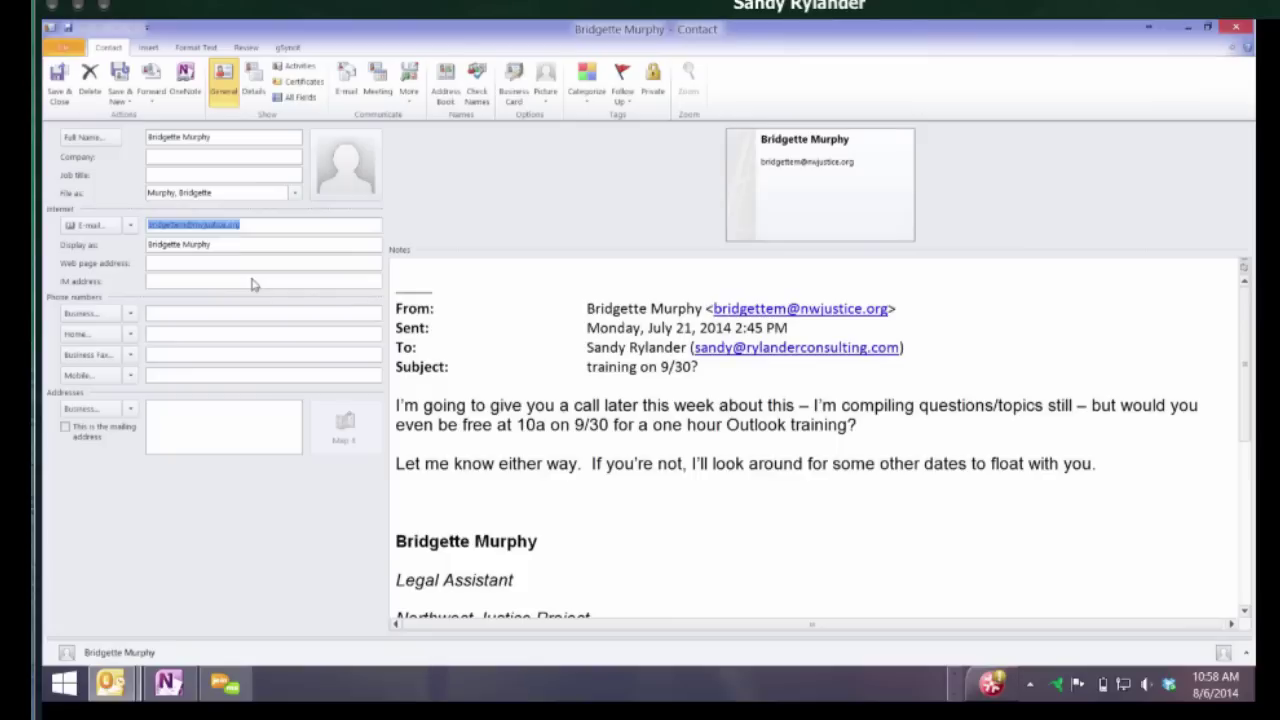
scroll(750, 337, "down", 1)
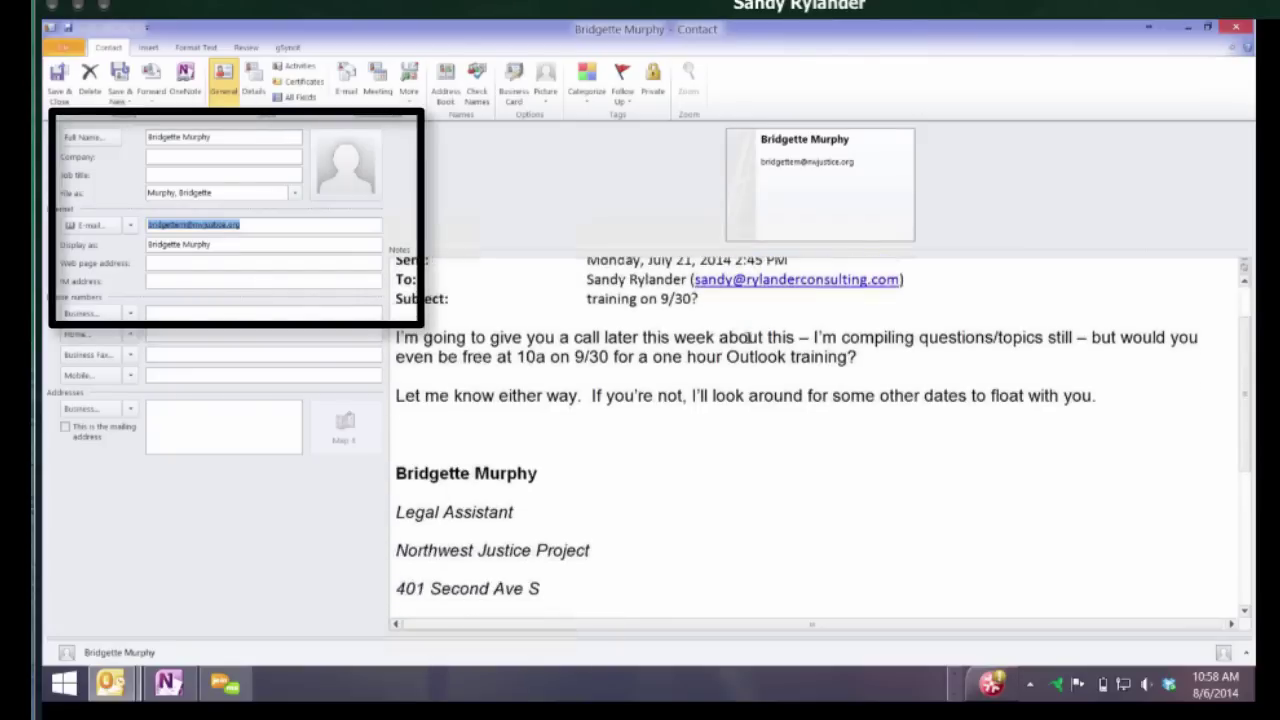
scroll(747, 337, "down", 2)
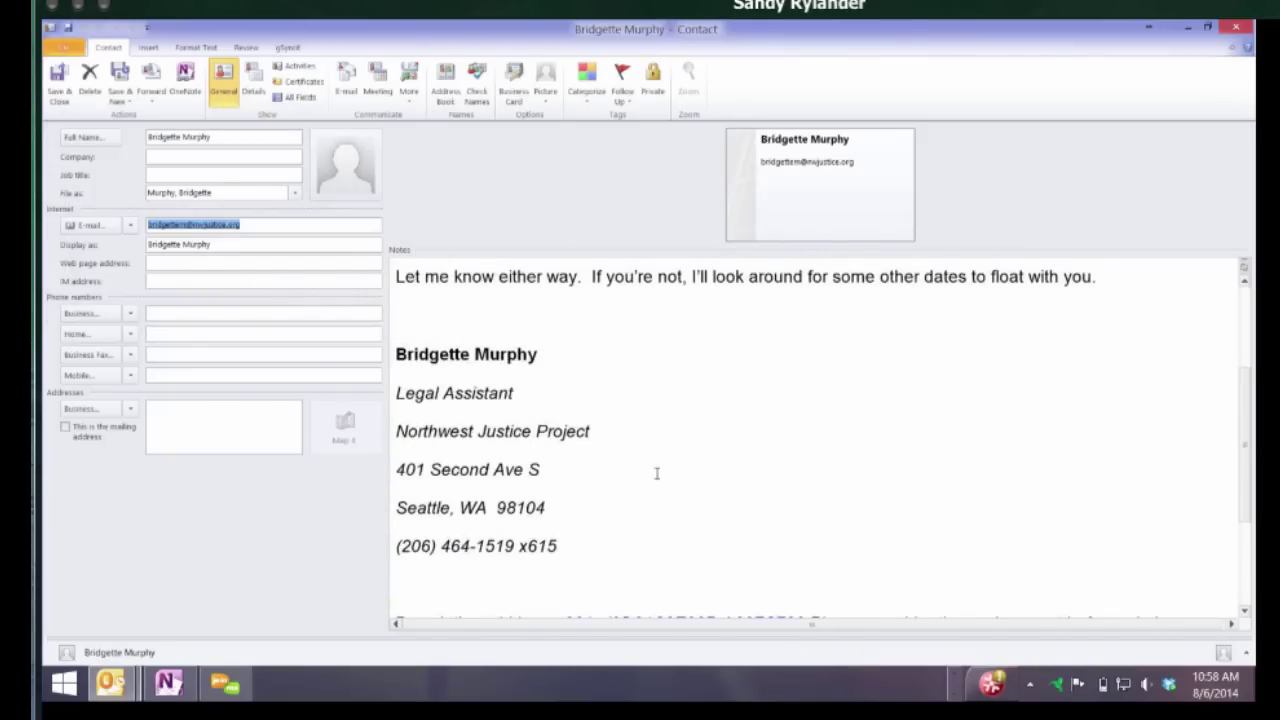
triple_click(503, 392)
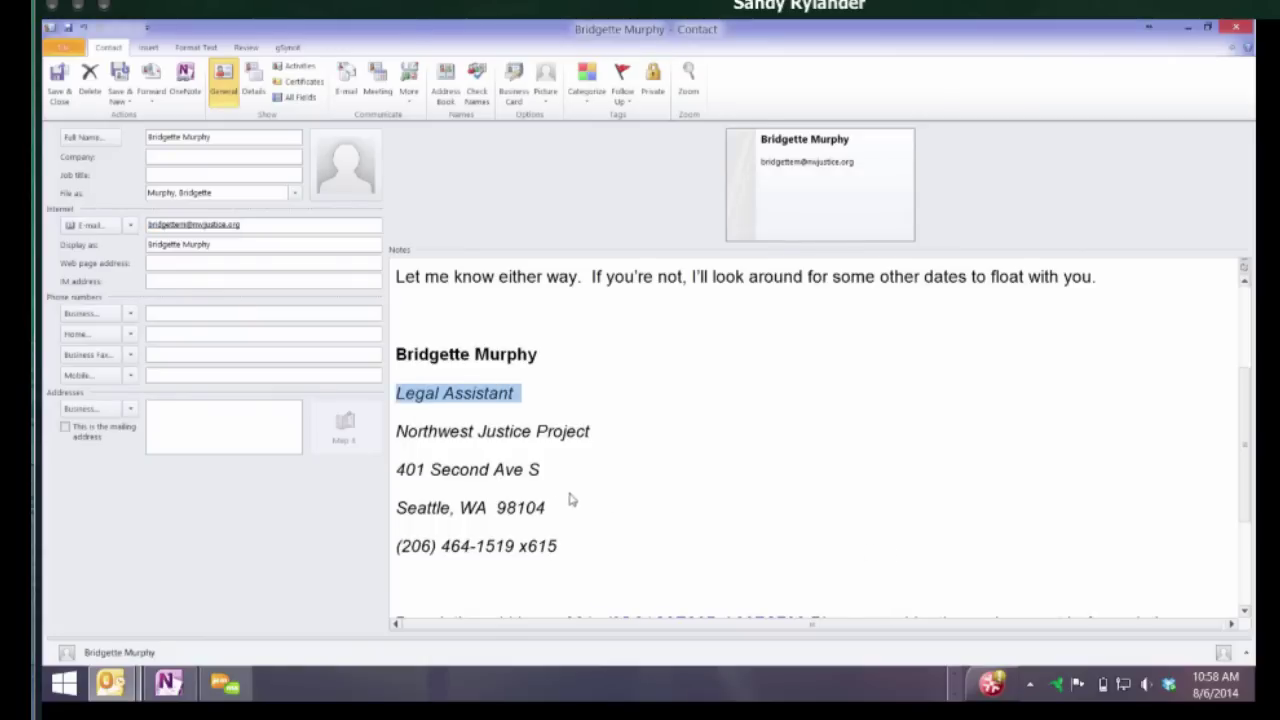
key("ctrl+x")
key("ctrl+v")
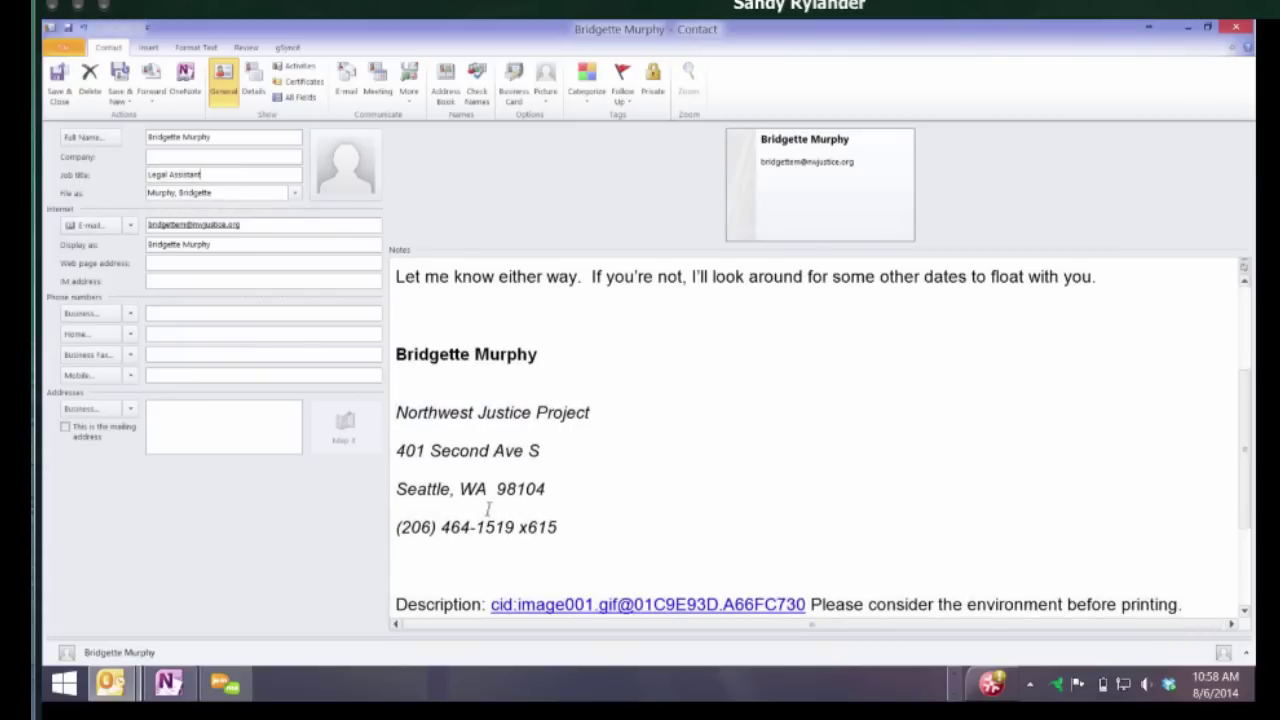
Move "Northwest Justice Project" from the signature in the contact's notes into the company field
key("shift+Down")
key("shift+Left")
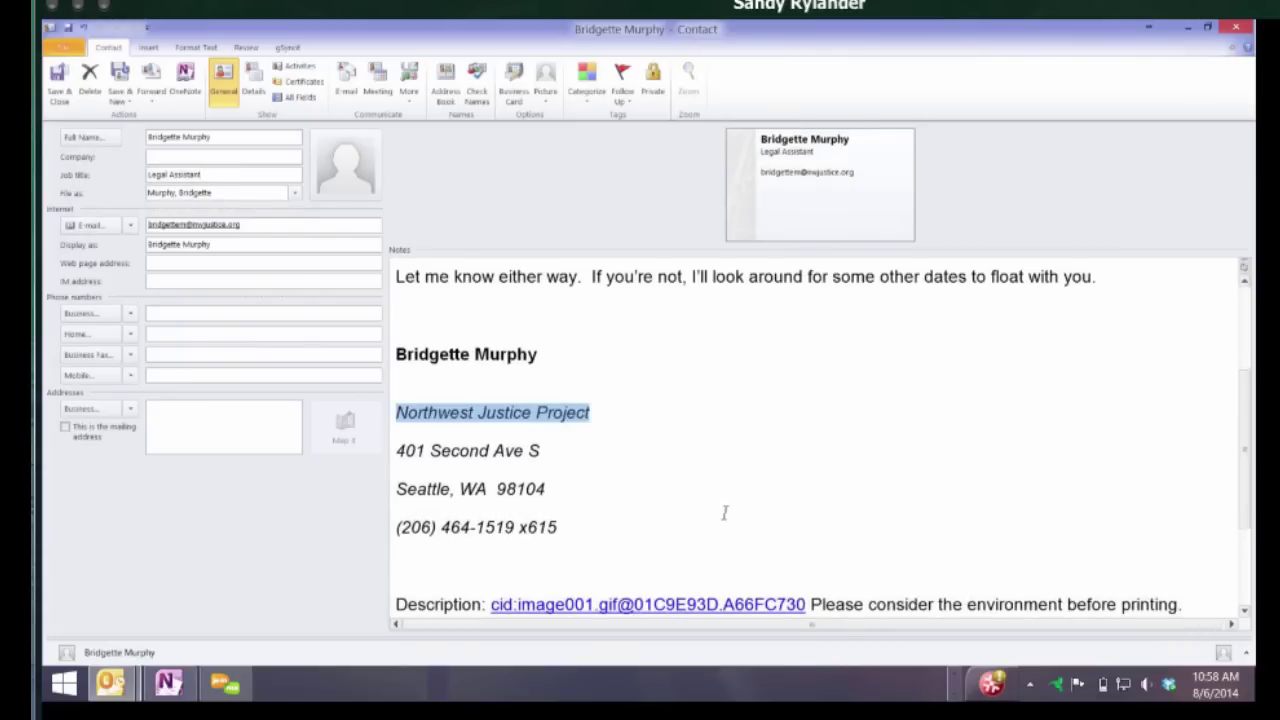
key("ctrl+x")
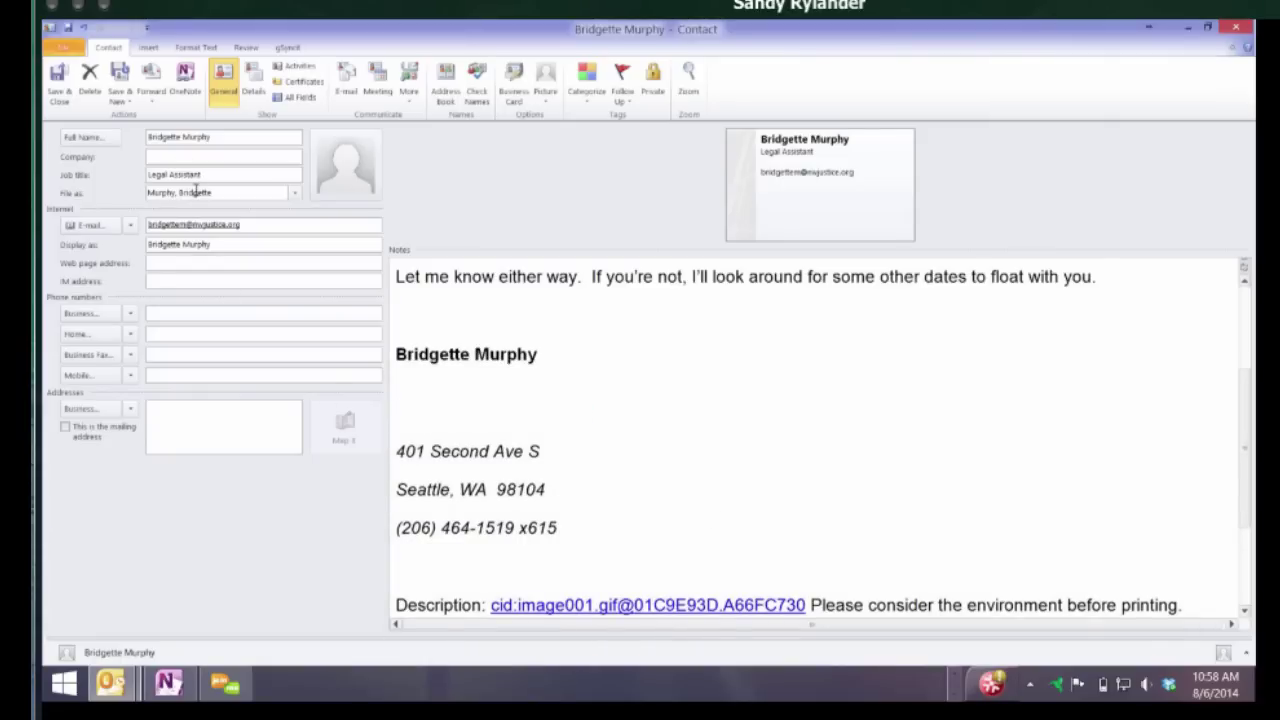
key("ctrl+v")
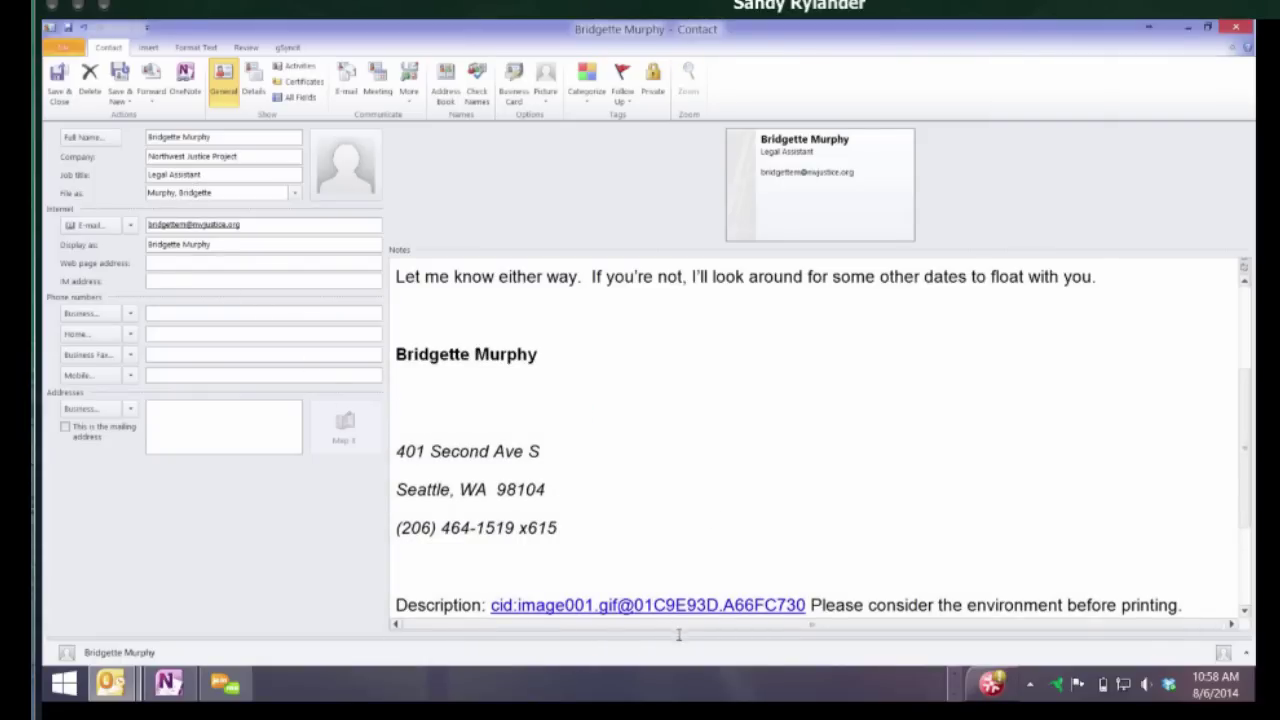
Move the signature's street and city lines from the notes into the business address field and remove the extra blank lines there
key("shift+Home")
key("shift+Up")
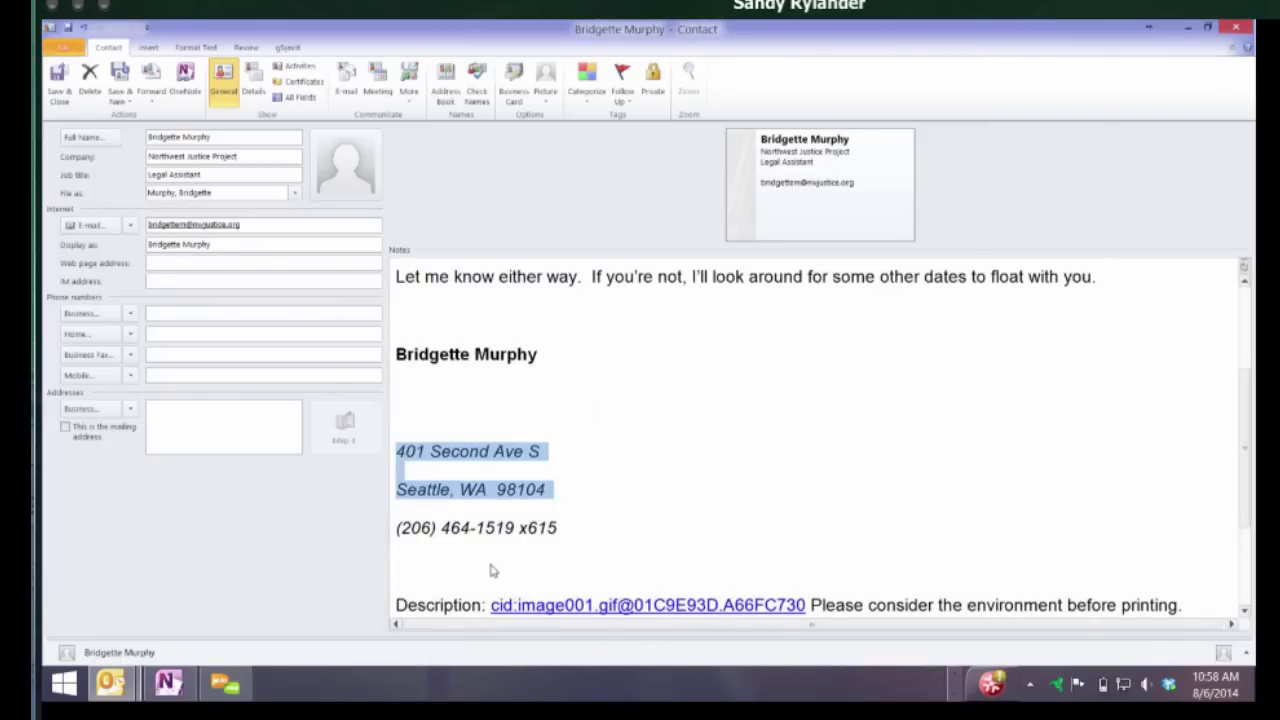
key("ctrl+x")
key("ctrl+v")
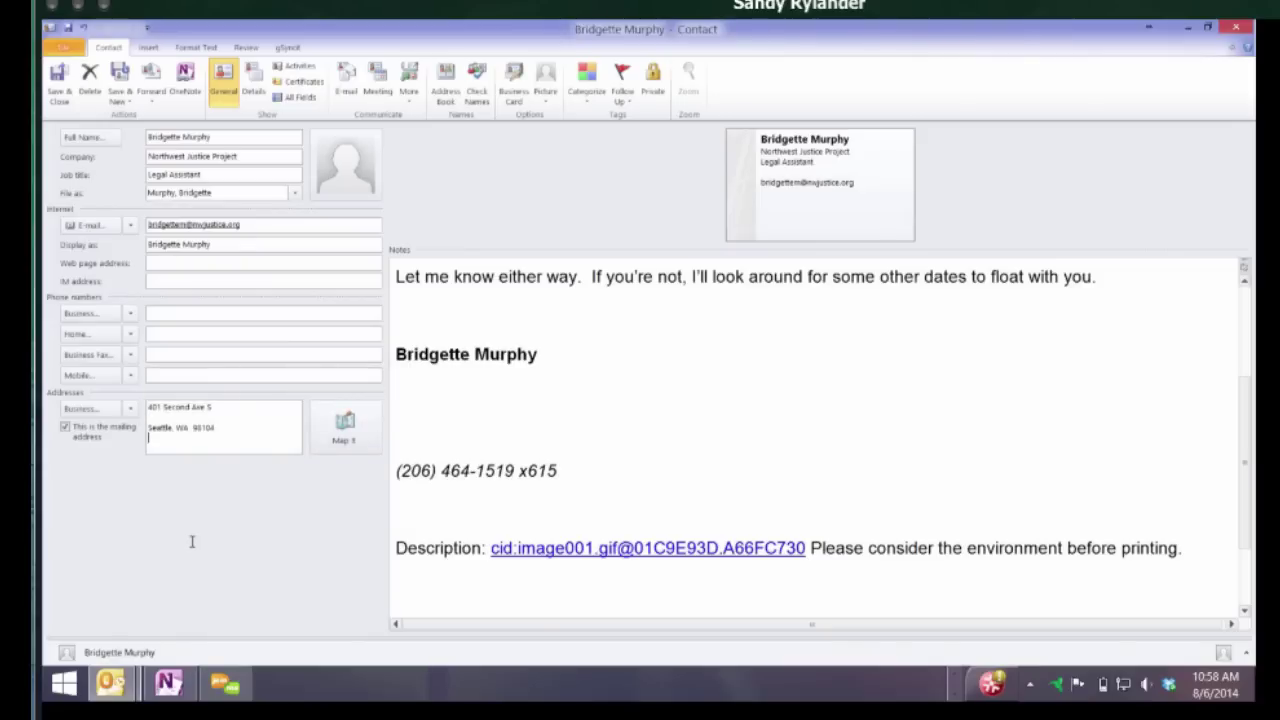
key("BackSpace")
key("Up")
key("BackSpace")
Move the signature's phone number into the business phone field and delete all the remaining text in the notes
left_click_drag(557, 471, 397, 471)
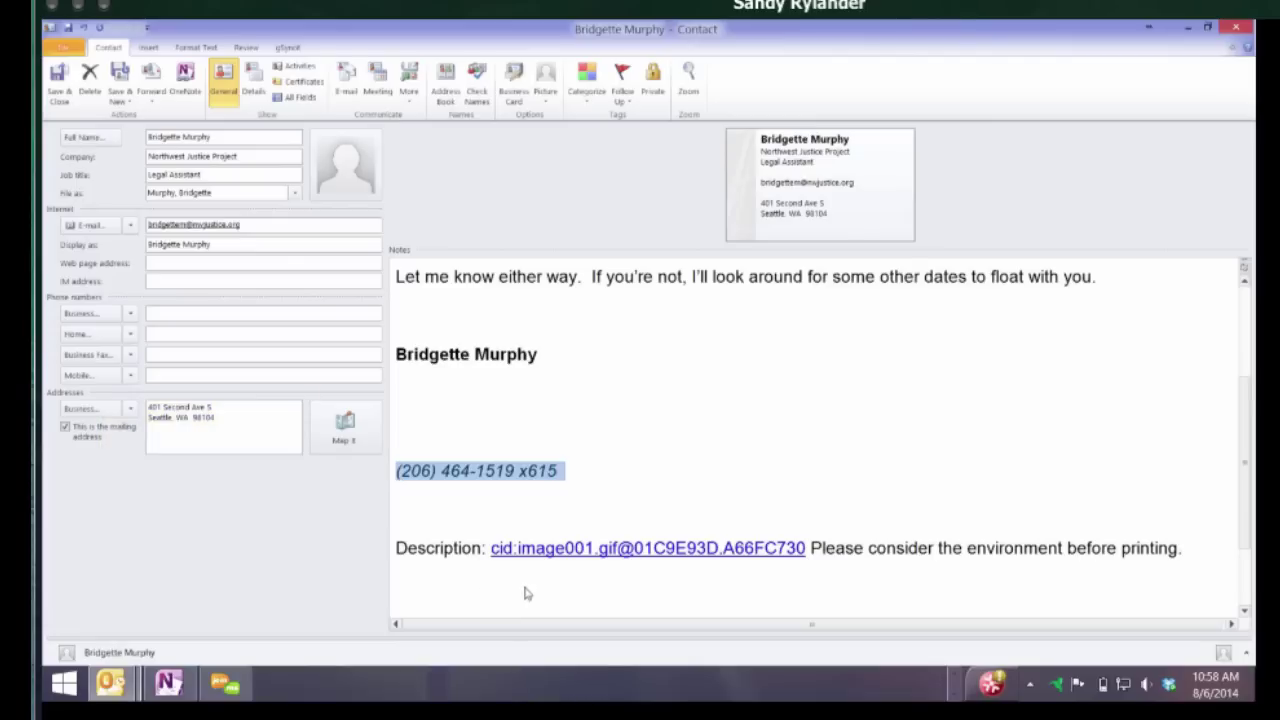
left_click_drag(268, 481, 200, 313)
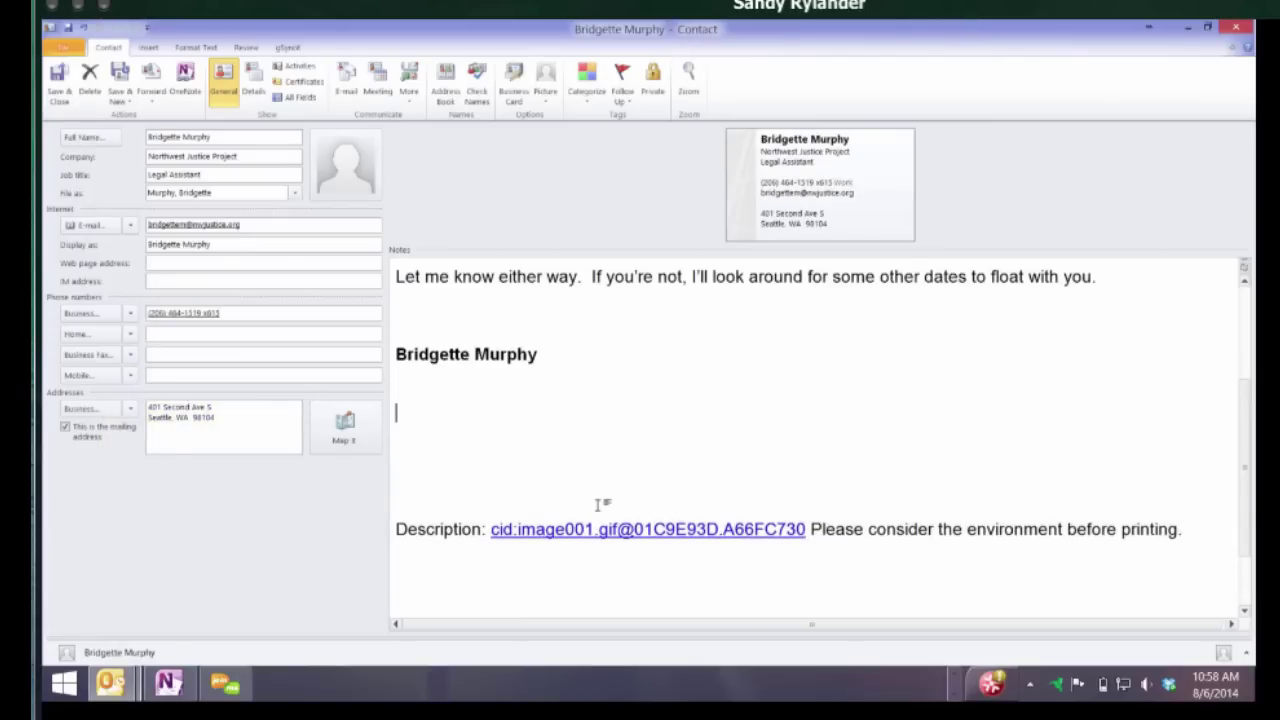
scroll(614, 491, "up", 3)
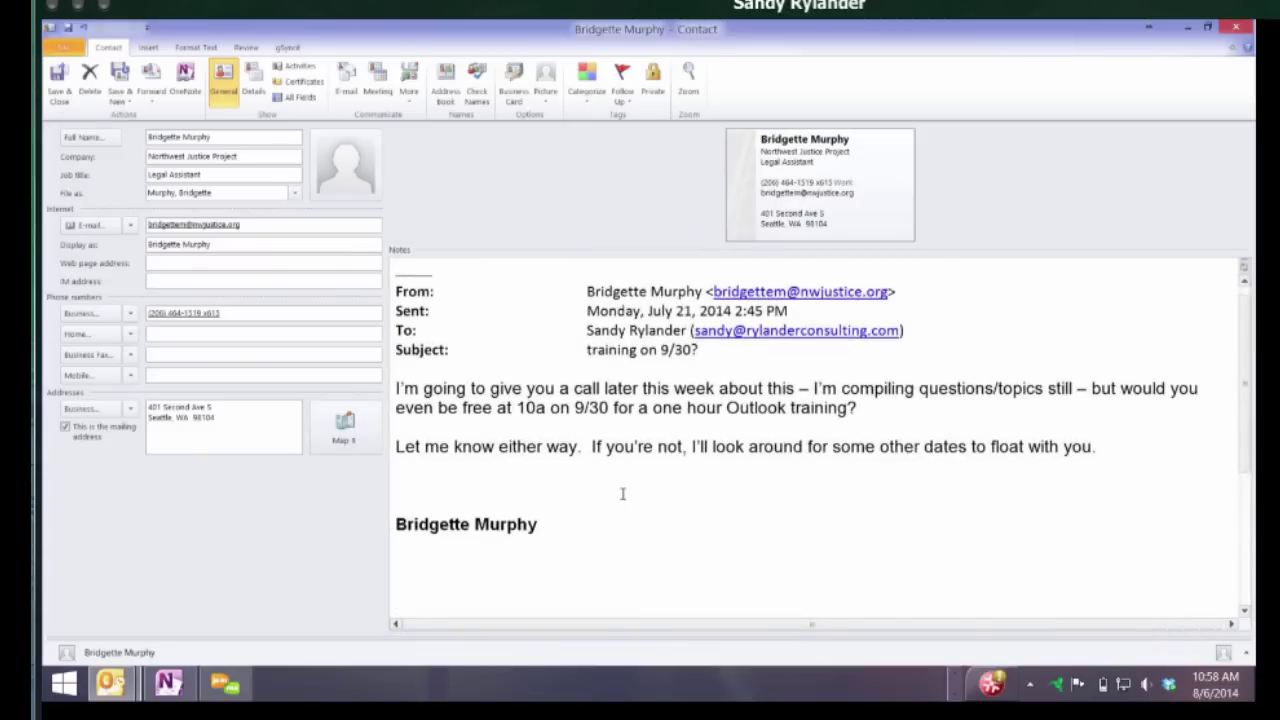
key("ctrl+a")
key("Delete")
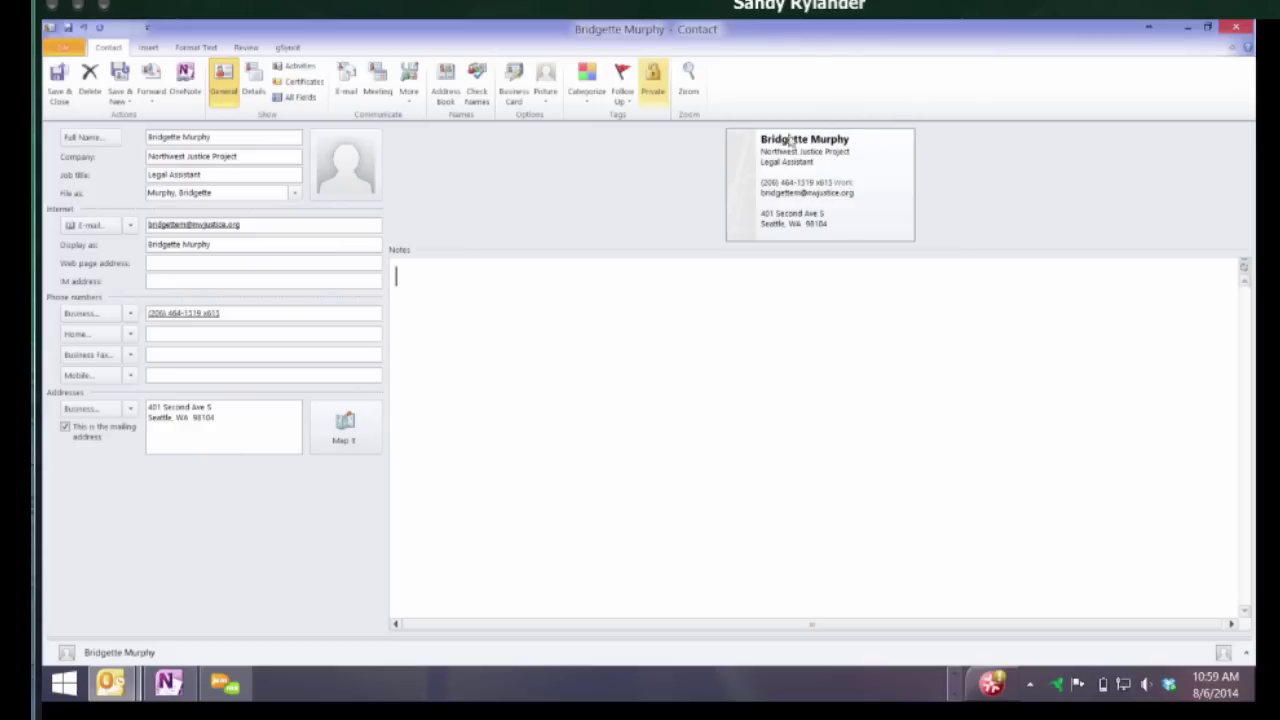
Assign the "B L Client" category to the contact and view its business address on a map before closing the contact
left_click(587, 82)
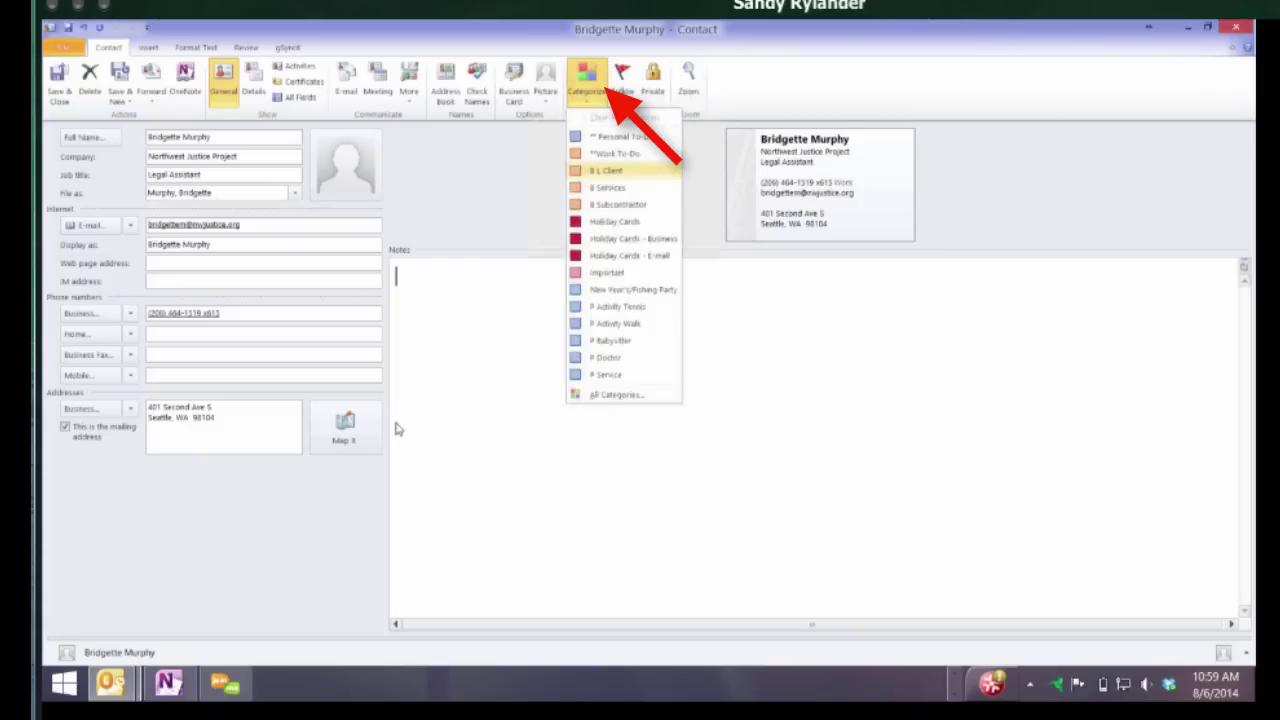
key("Return")
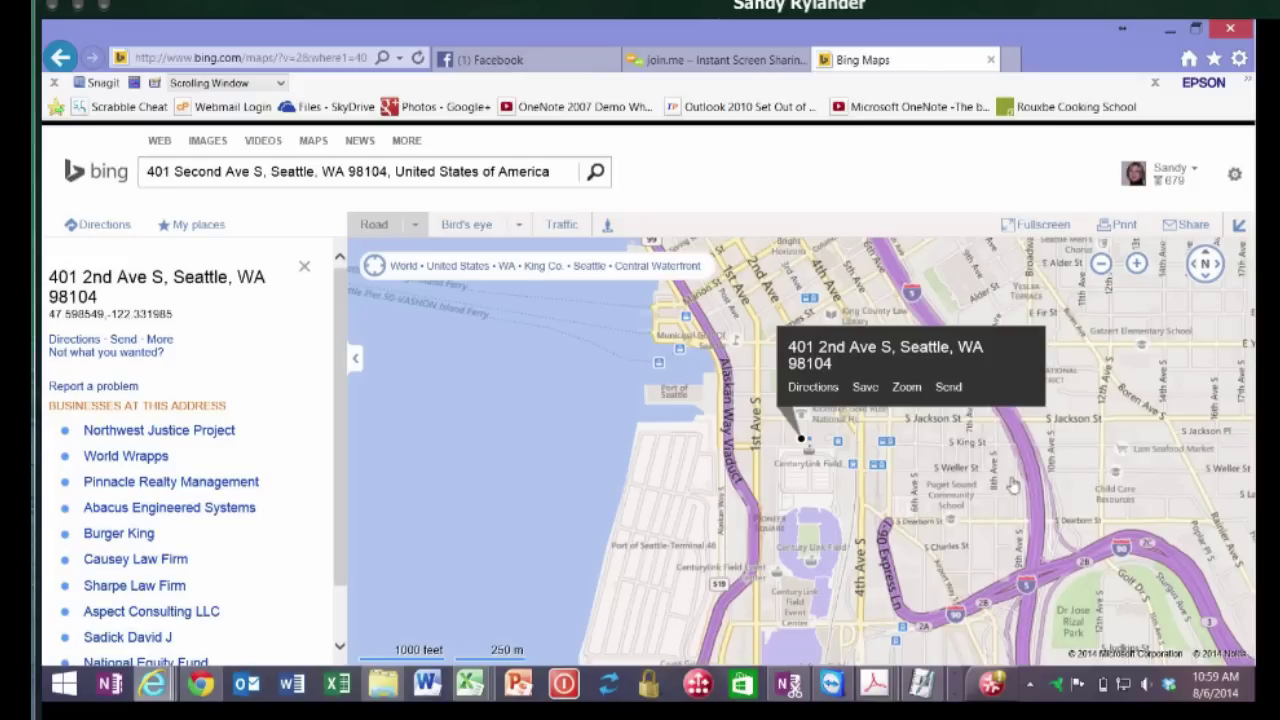
left_click(813, 387)
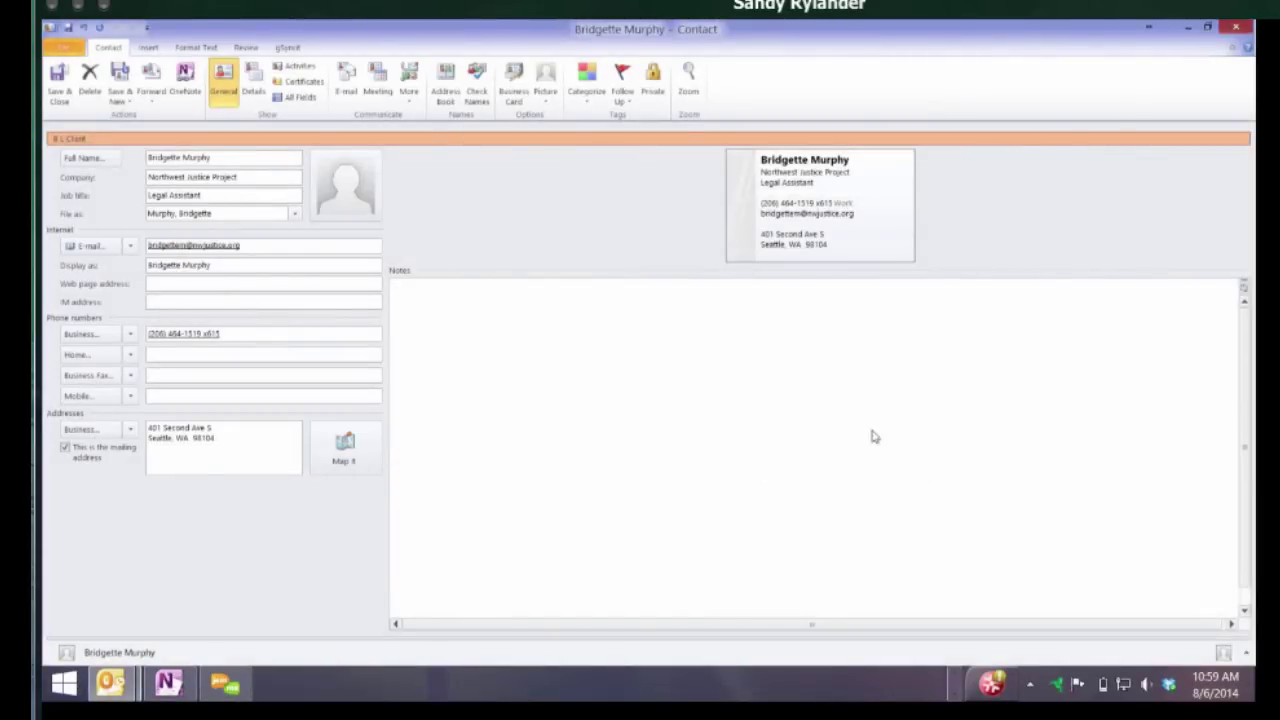
key("Escape")
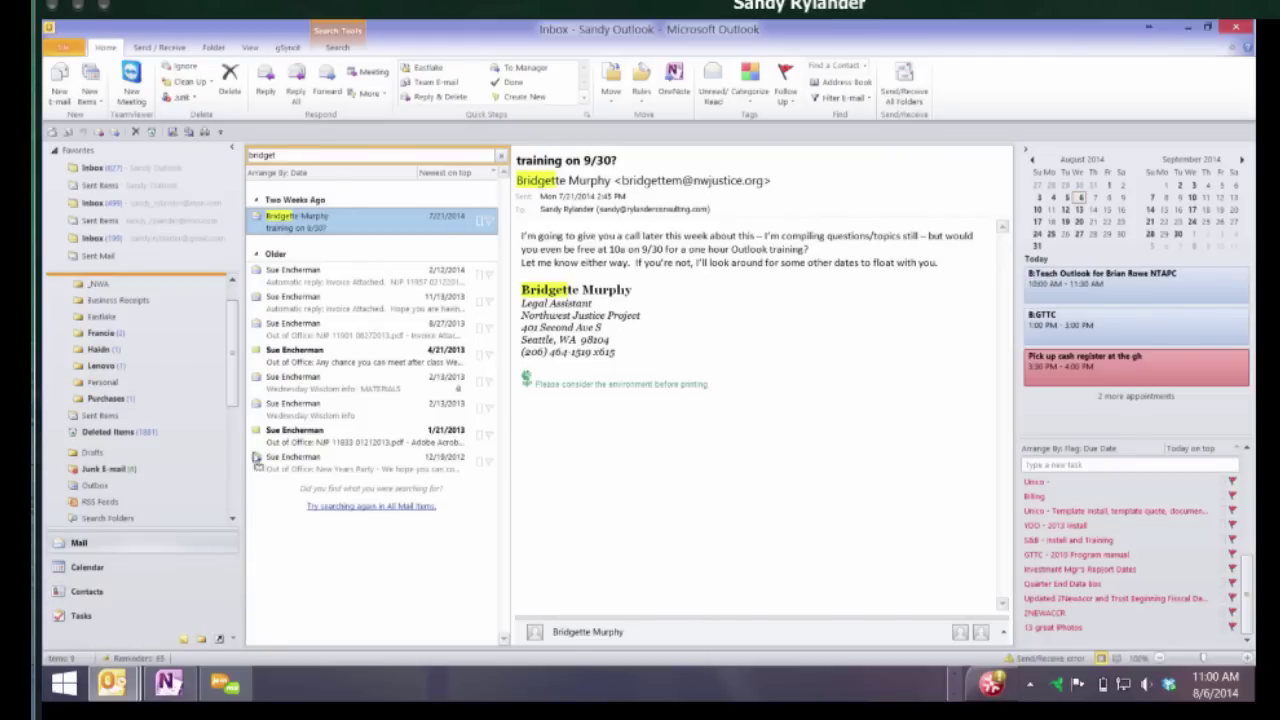
Create a task from the "training on 9/30?" message with the subject "Outlook Training" and close it without saving
left_click(81, 615)
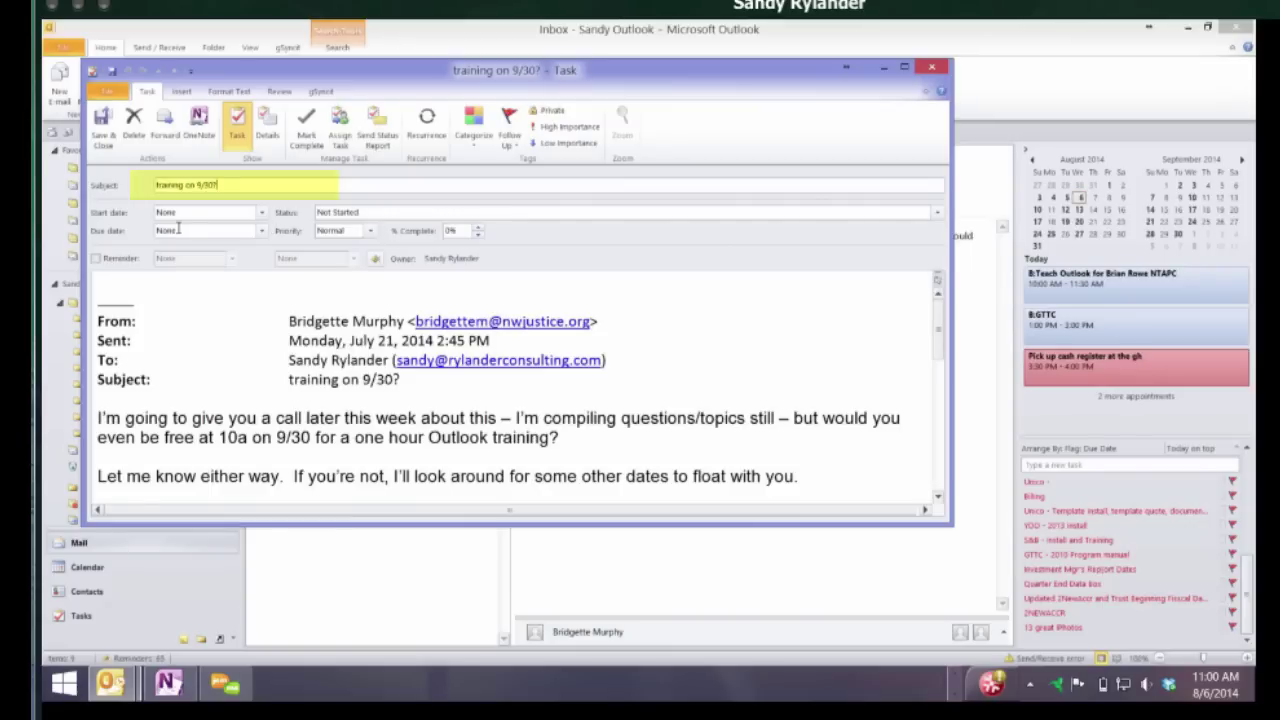
type("Oct")
type("look Tr")
type("aining")
scroll(383, 409, "down", 5)
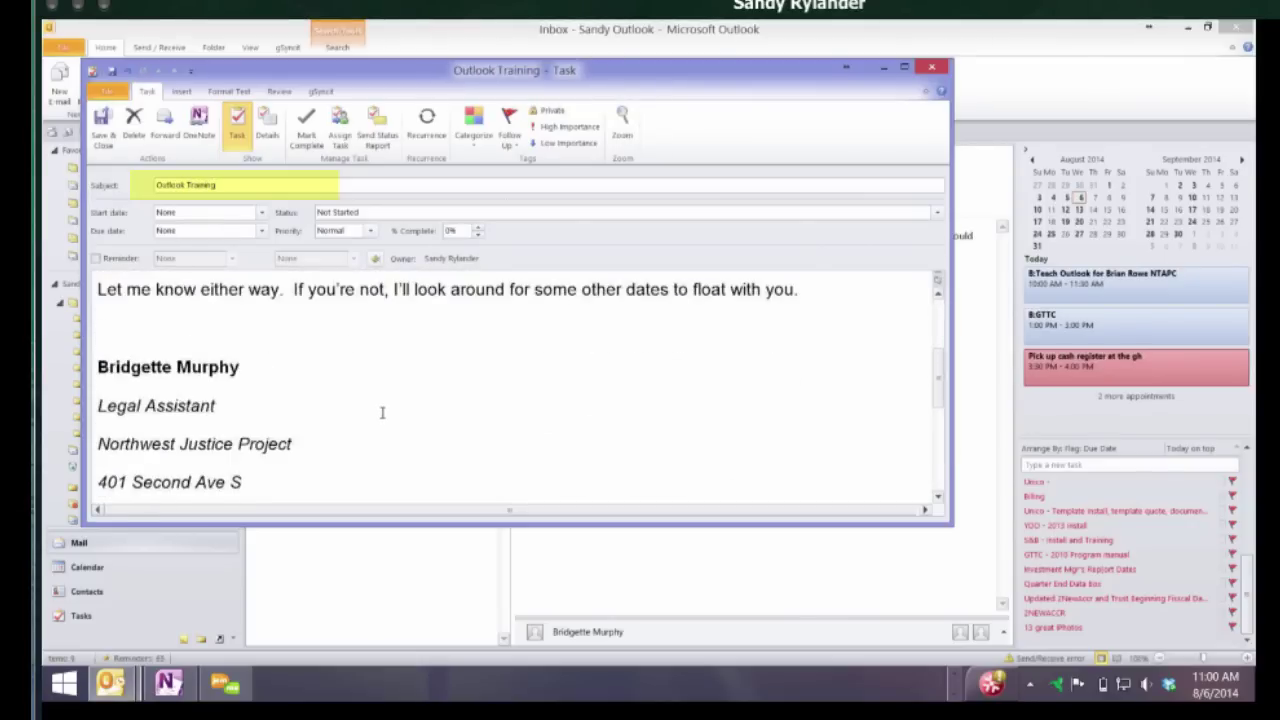
scroll(382, 413, "down", 3)
scroll(380, 411, "up", 2)
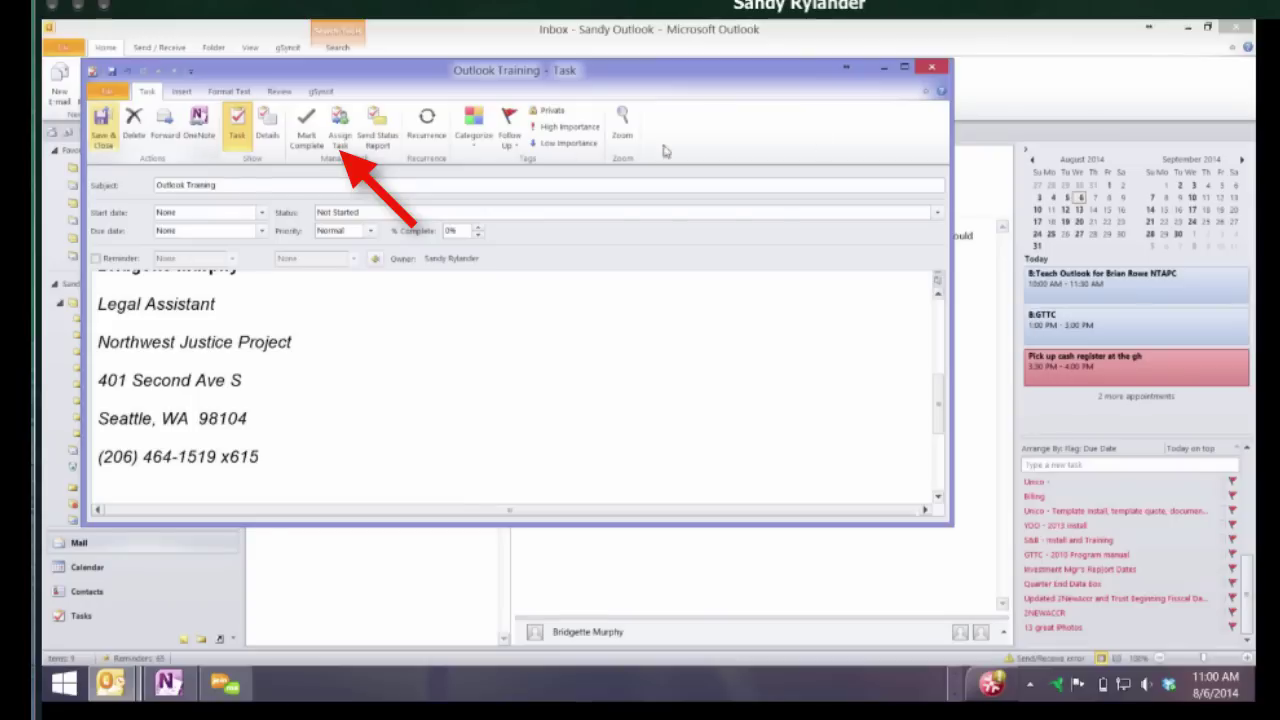
key("Escape")
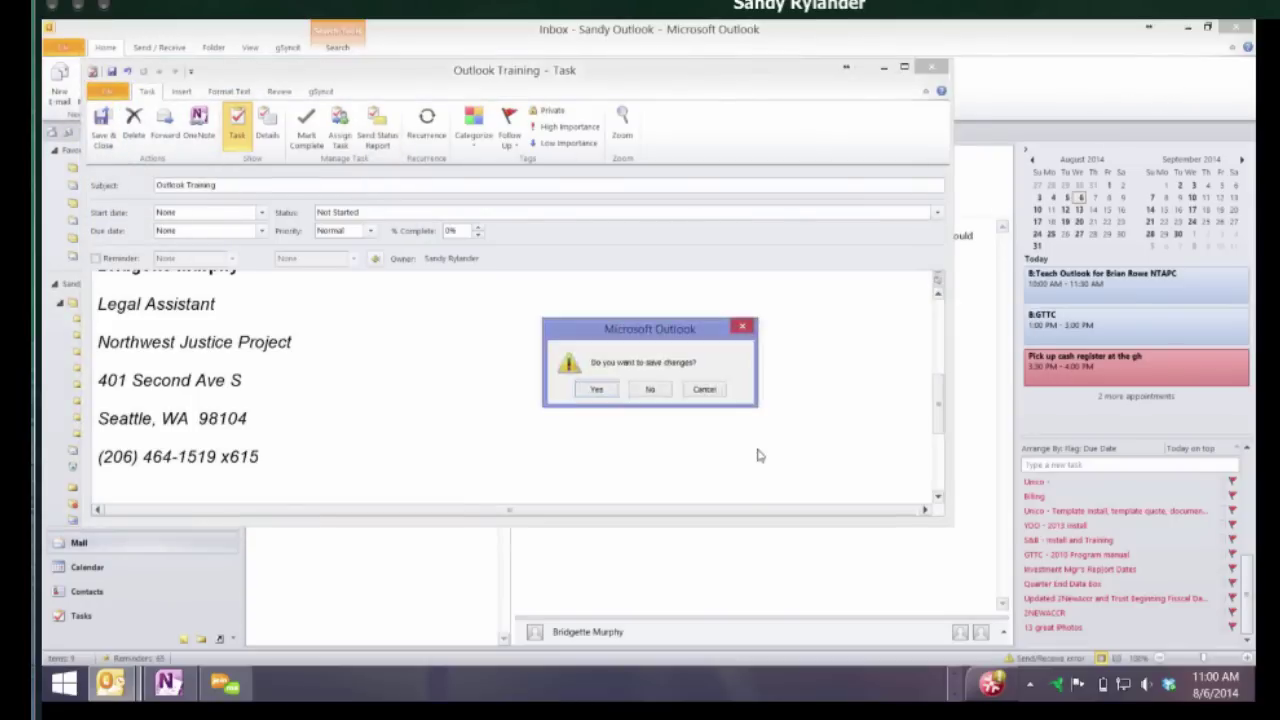
key("n")
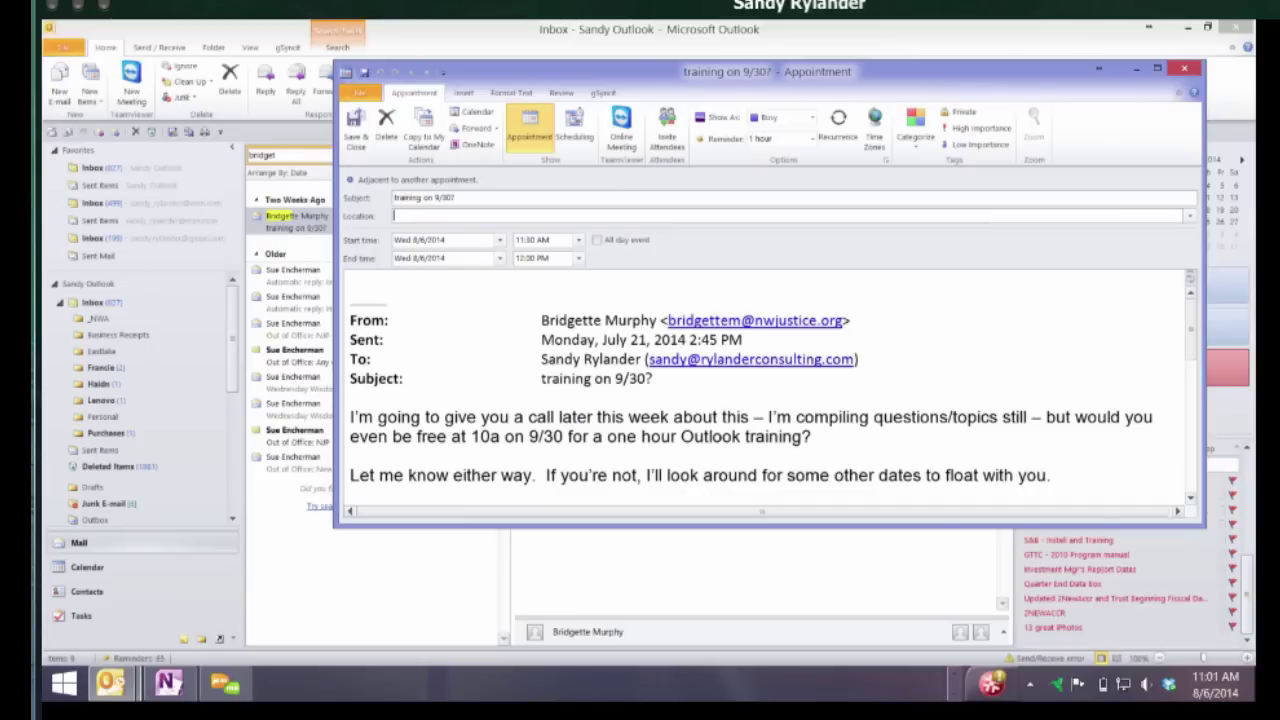
Close the appointment made from the "training on 9/30?" message without saving it
left_click(1184, 68)
left_click(649, 389)
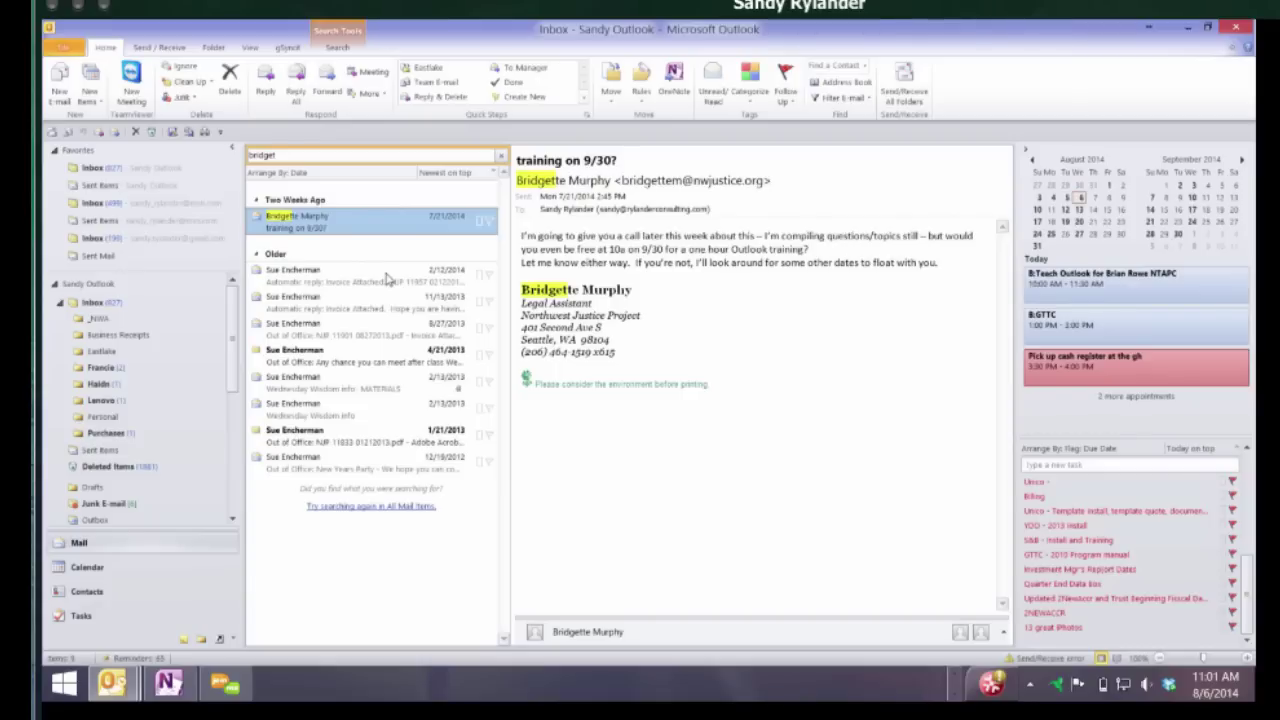
Open a blank e-mail message, examine its message options including the Bcc field setting, and close it
left_click(62, 96)
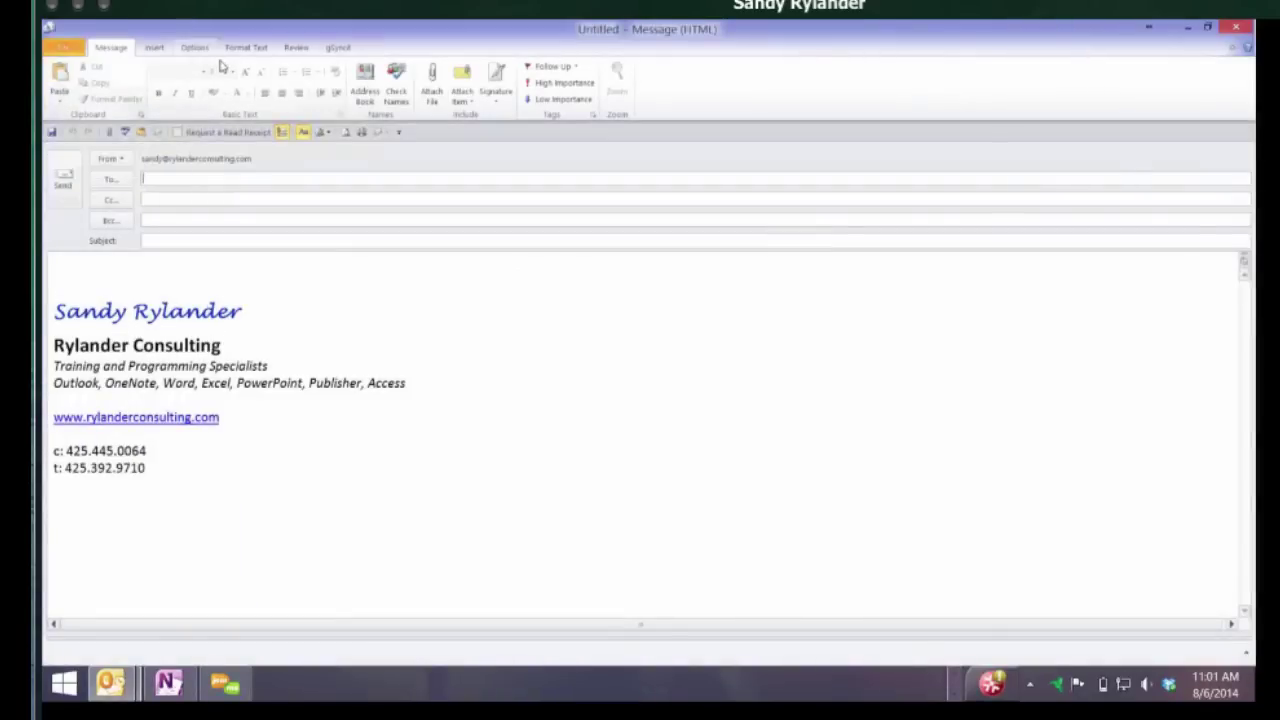
left_click(194, 47)
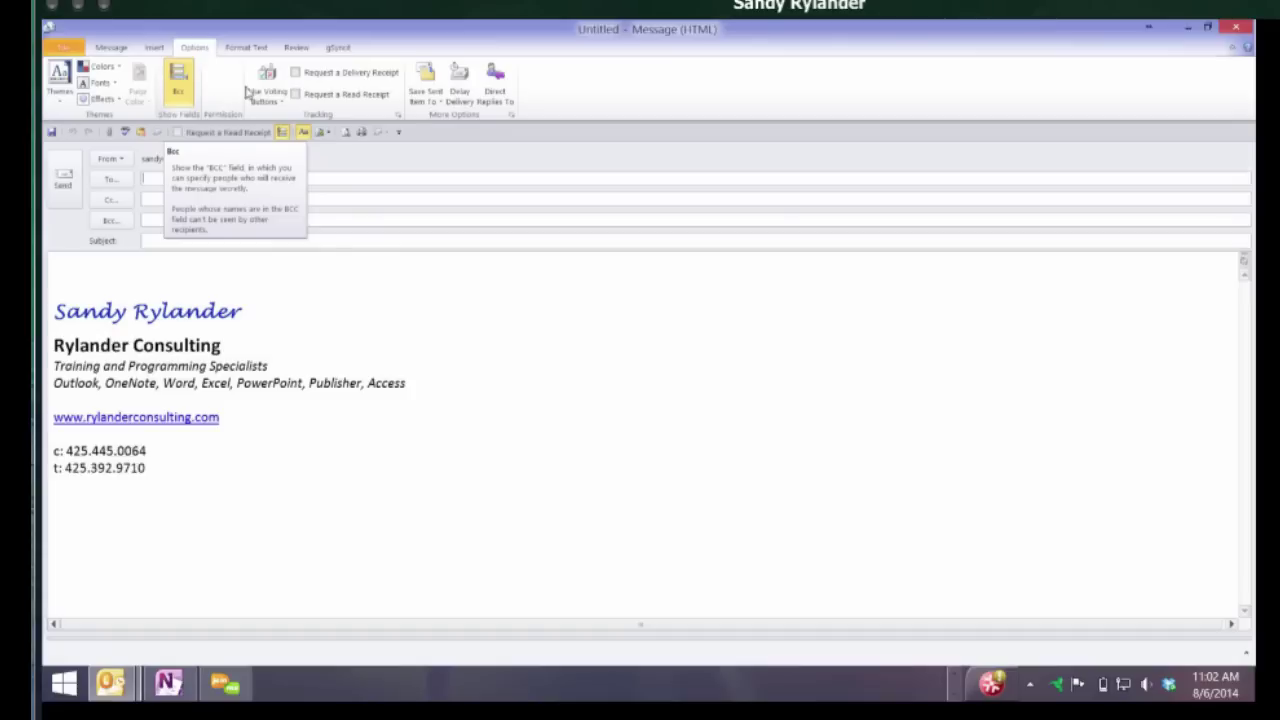
mouse_move(1252, 20)
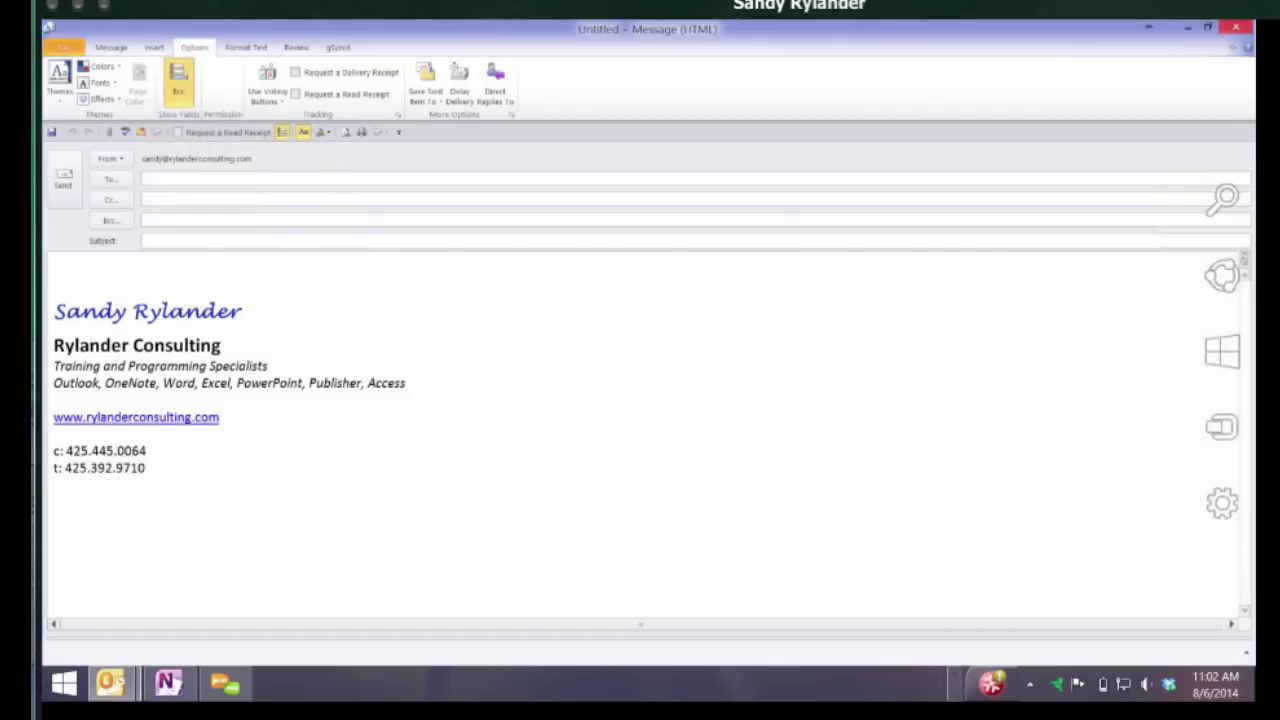
left_click(1236, 27)
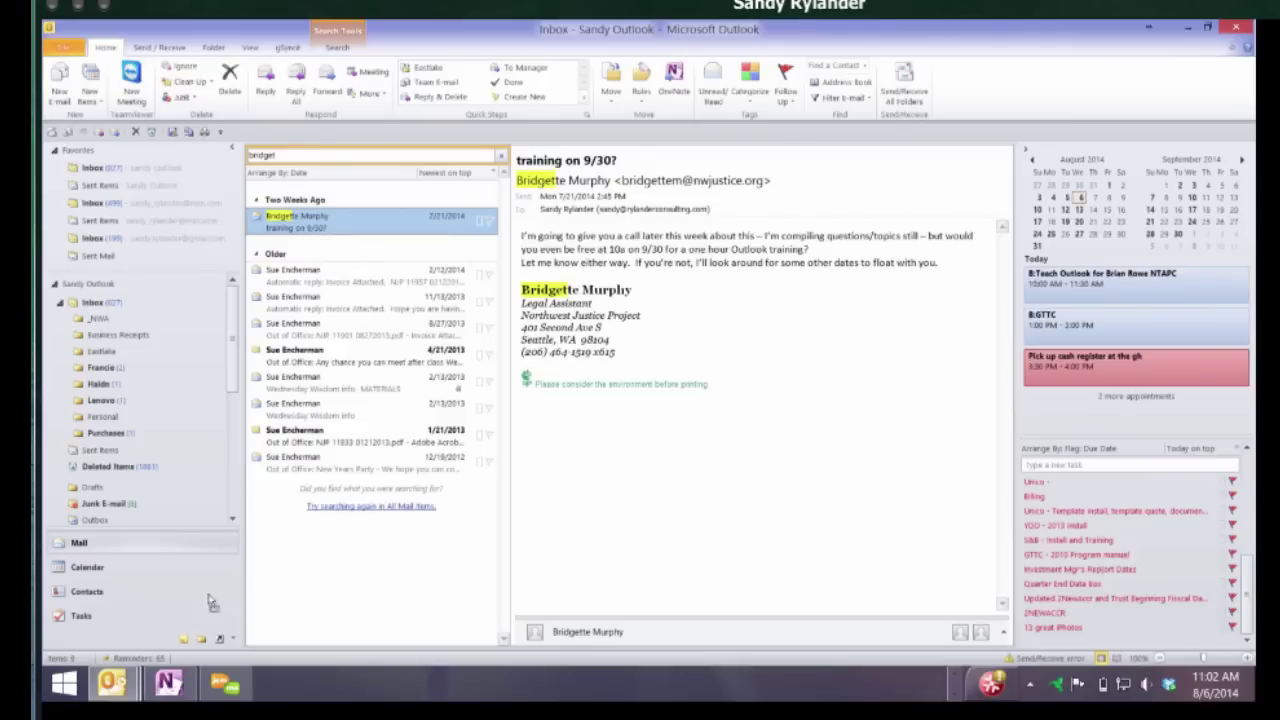
Create a calendar appointment from the "training on 9/30?" message and discard it without saving
scroll(133, 690, "down", 1)
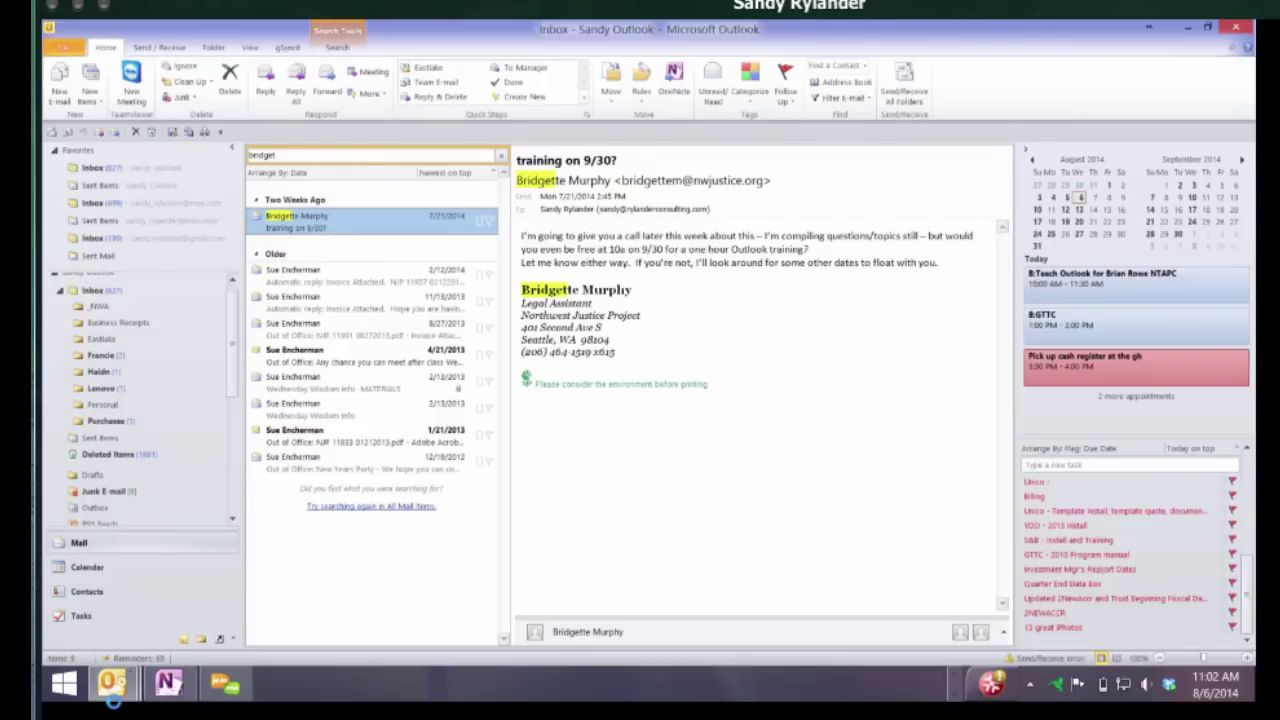
left_click_drag(297, 220, 87, 567)
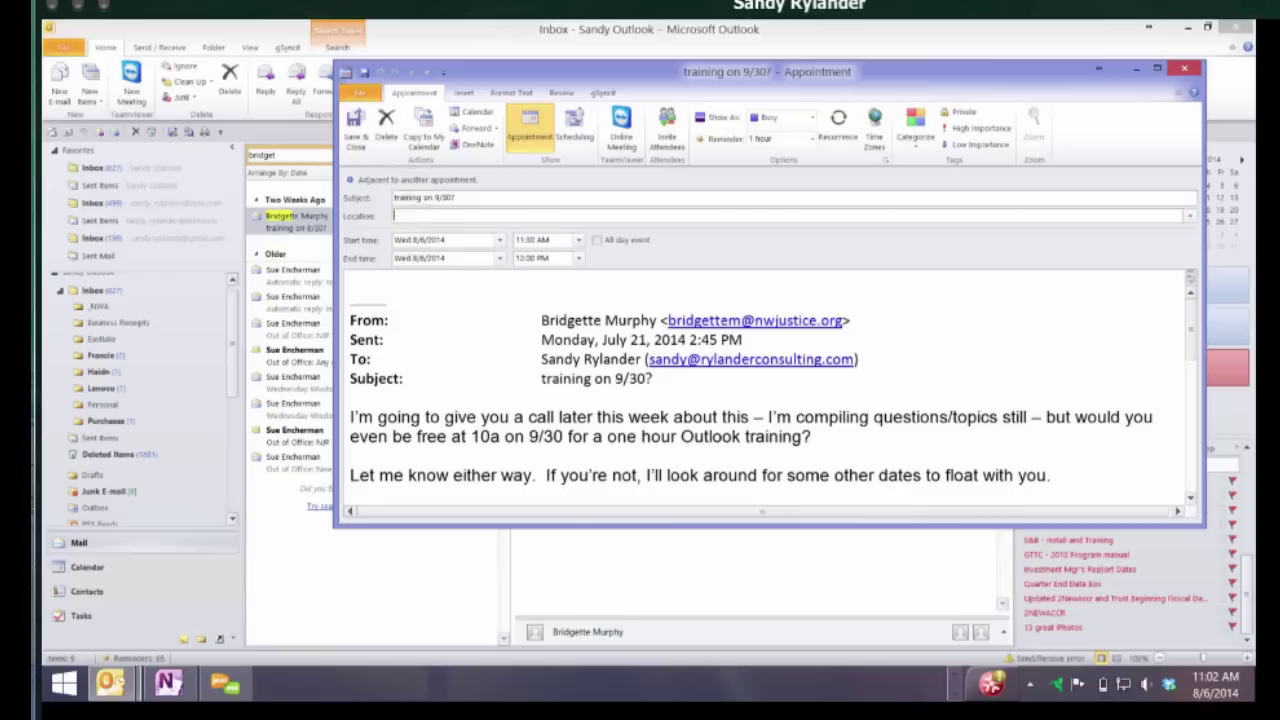
left_click(1184, 68)
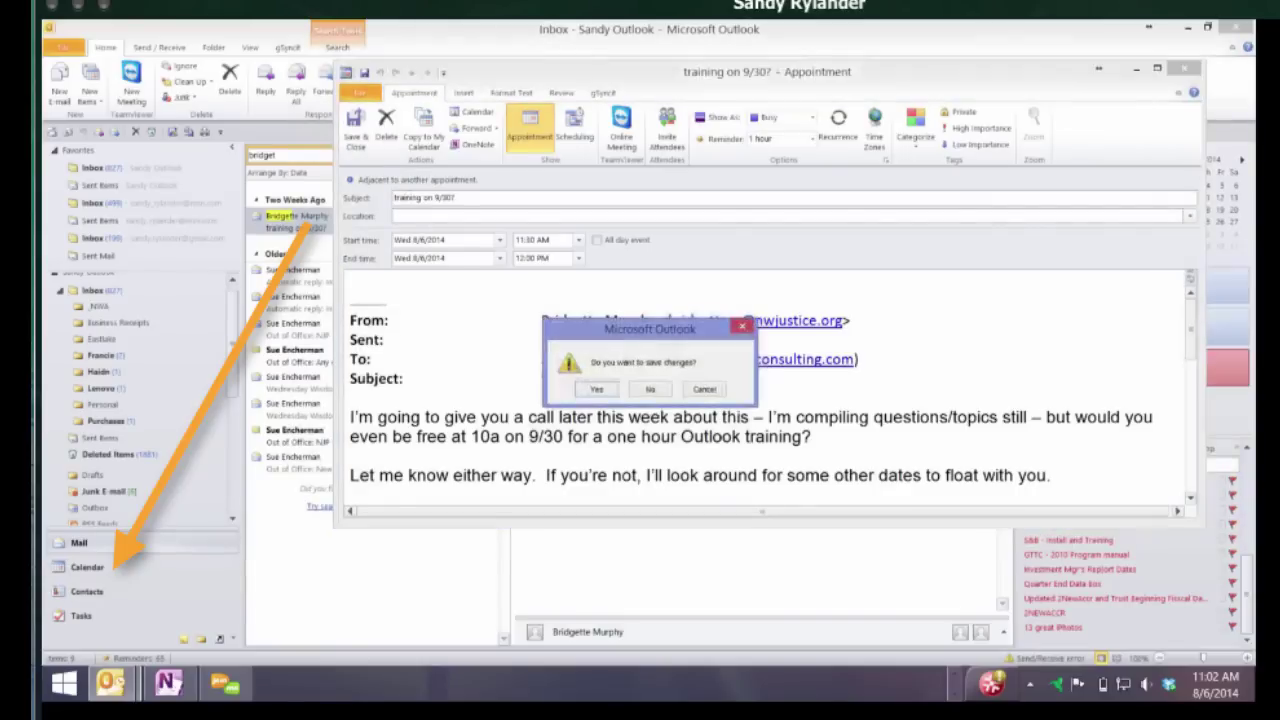
key("n")
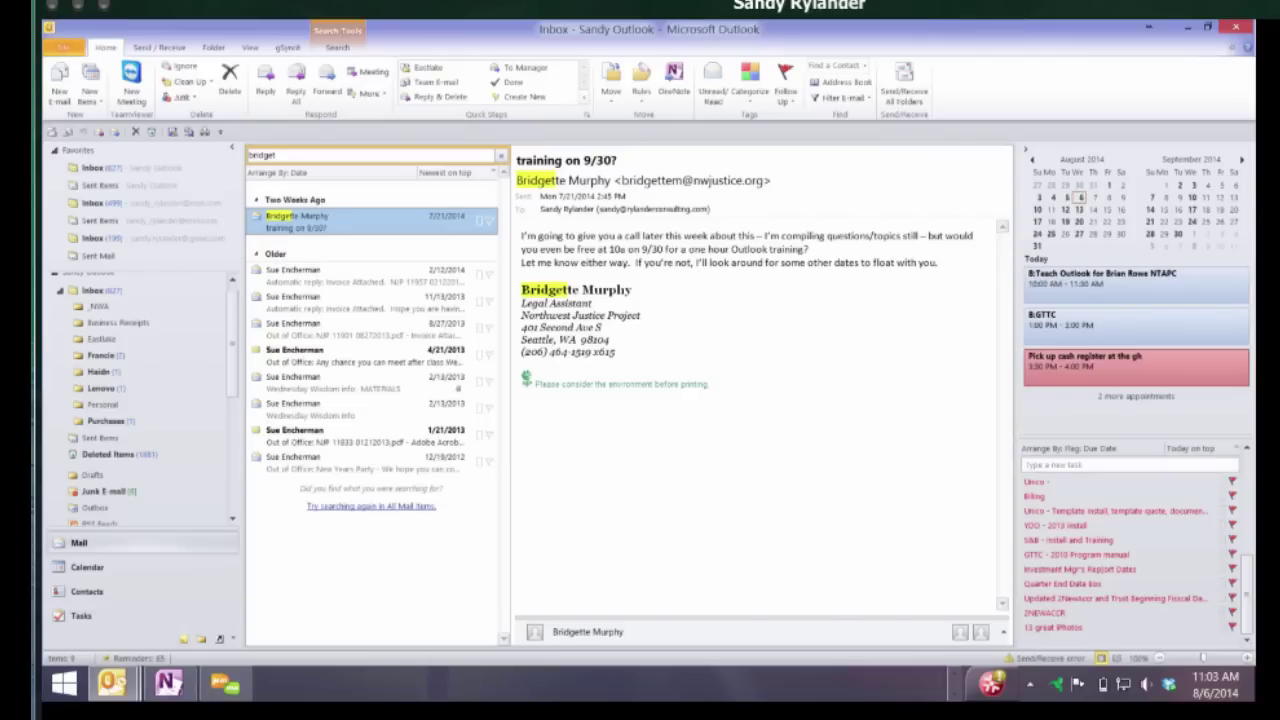
View the calendar day for August 6, 2014, and return to the Inbox, closing the blank message
left_click(87, 567)
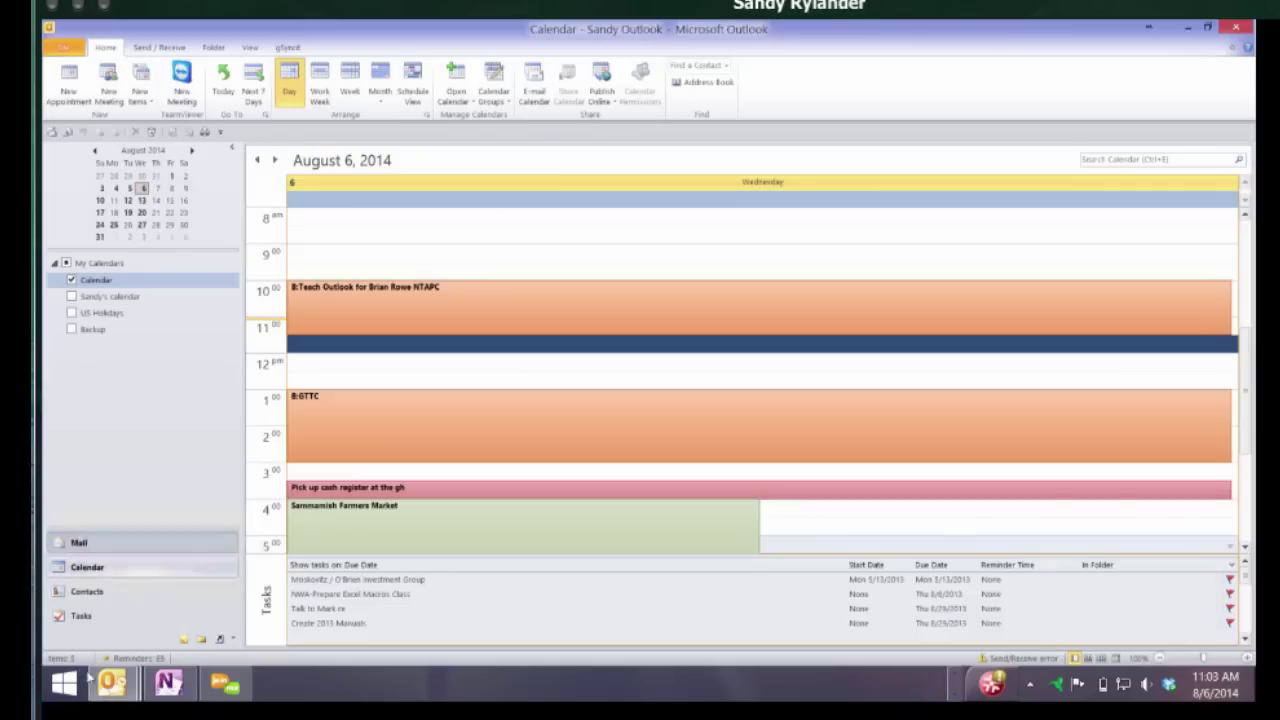
left_click(79, 542)
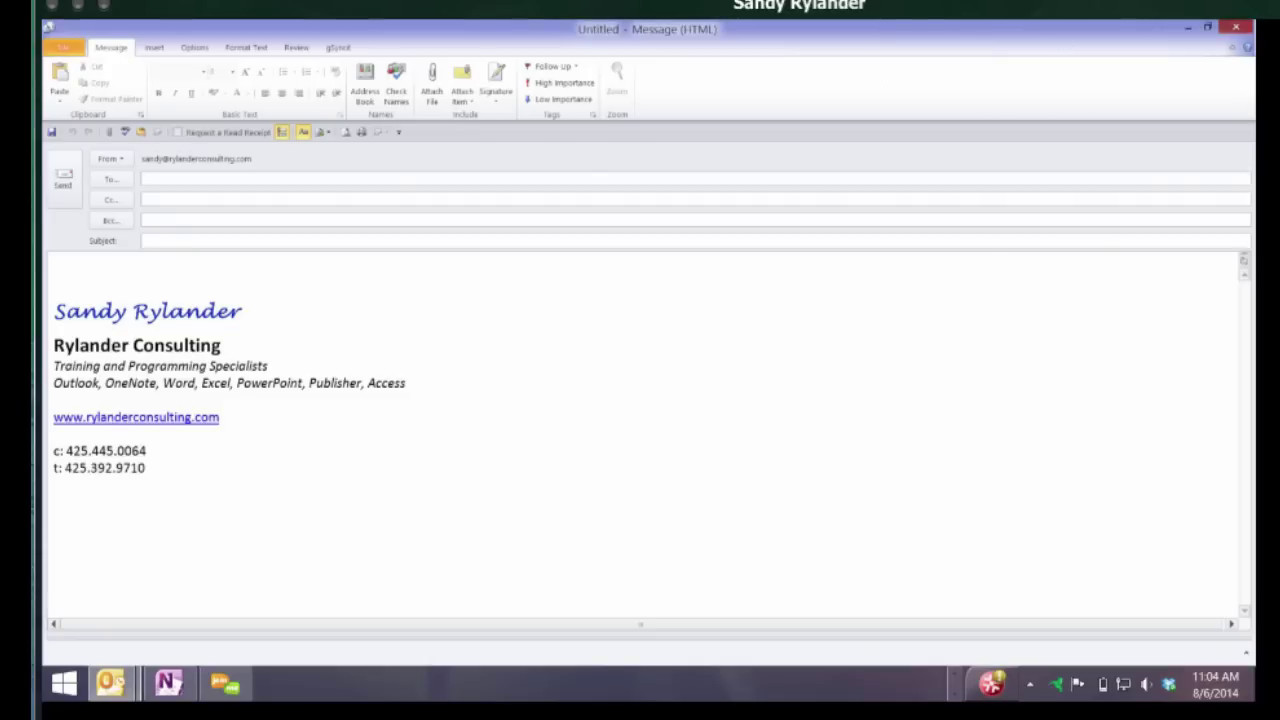
left_click(1236, 27)
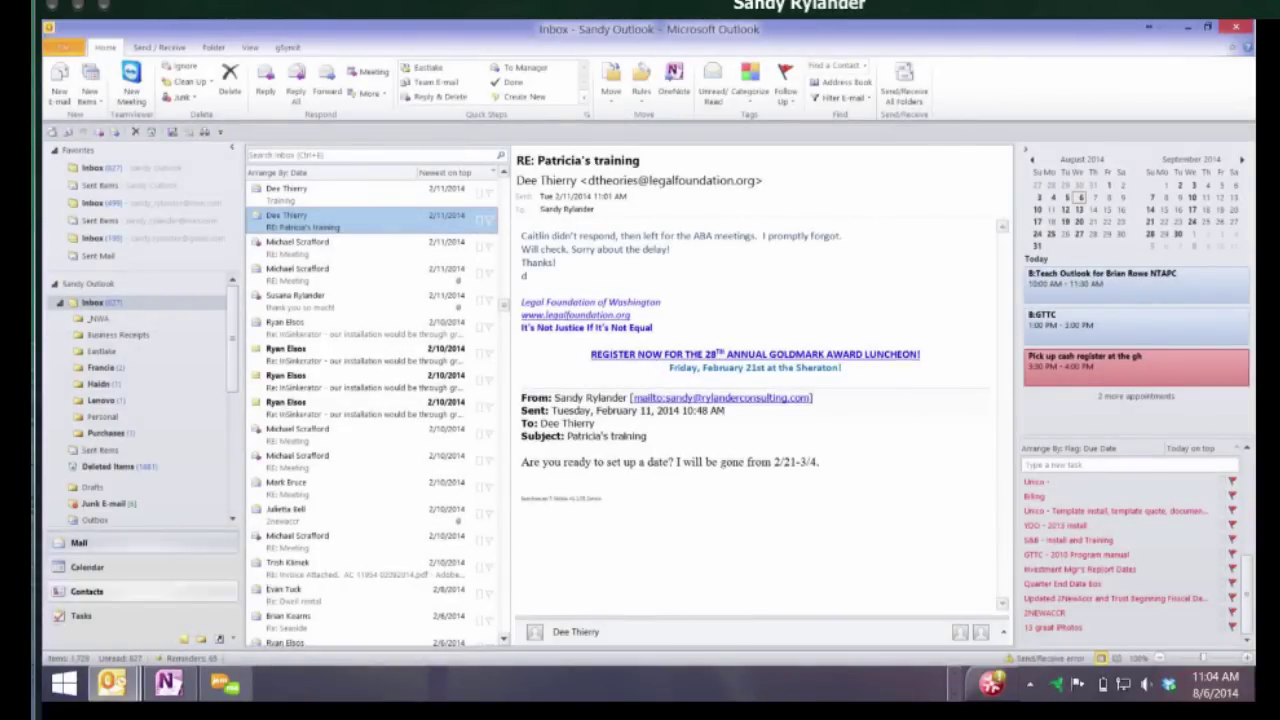
Open Contacts and forward the pest control contact from Terminators as an Outlook contact
left_click(86, 591)
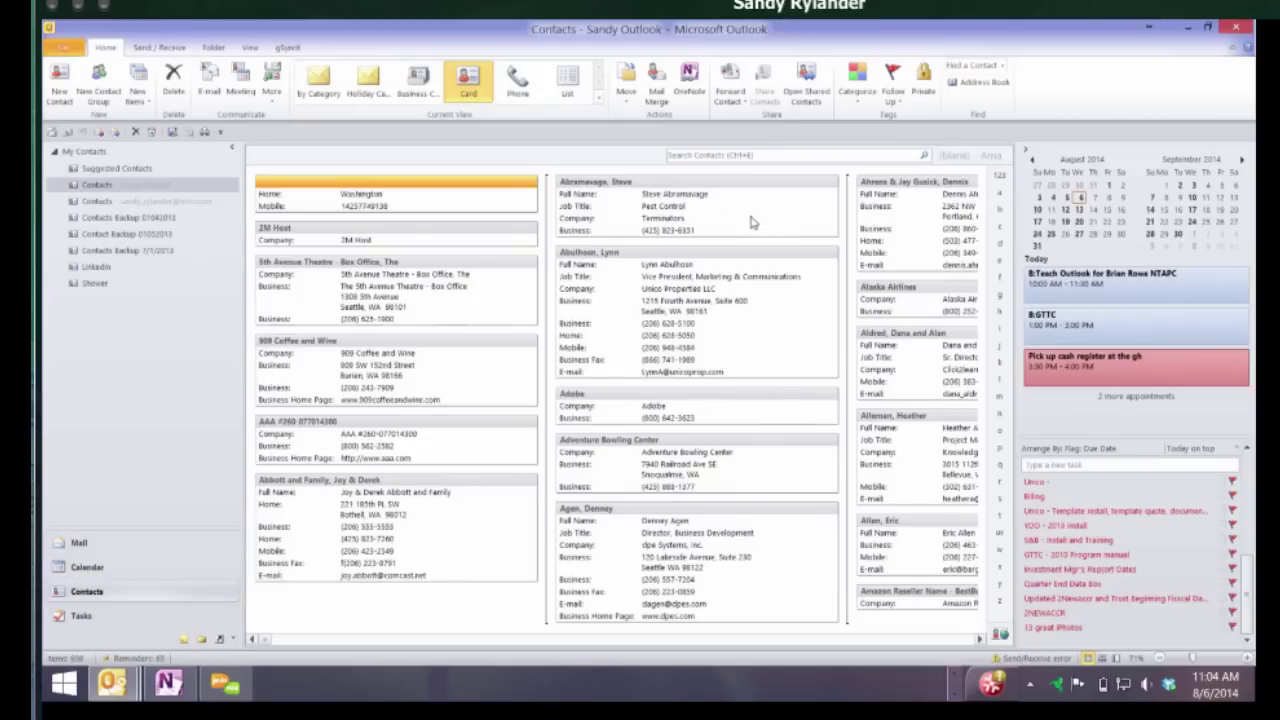
left_click(833, 232)
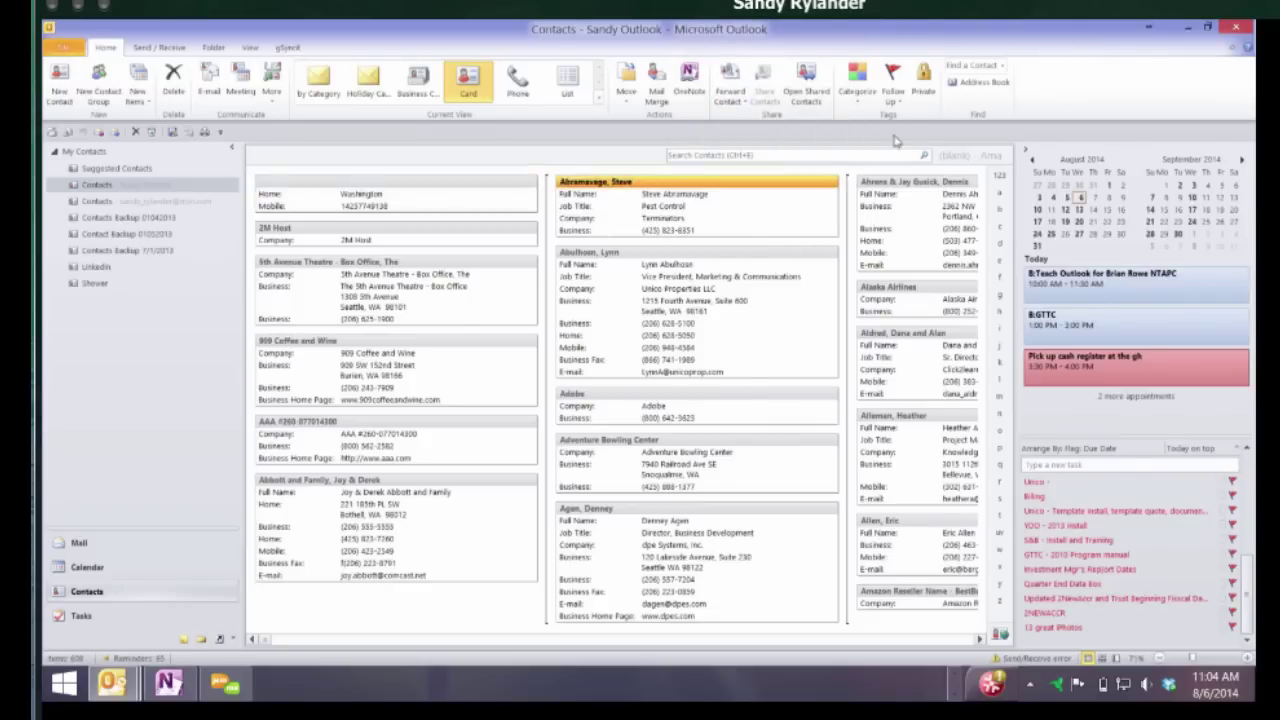
left_click(730, 88)
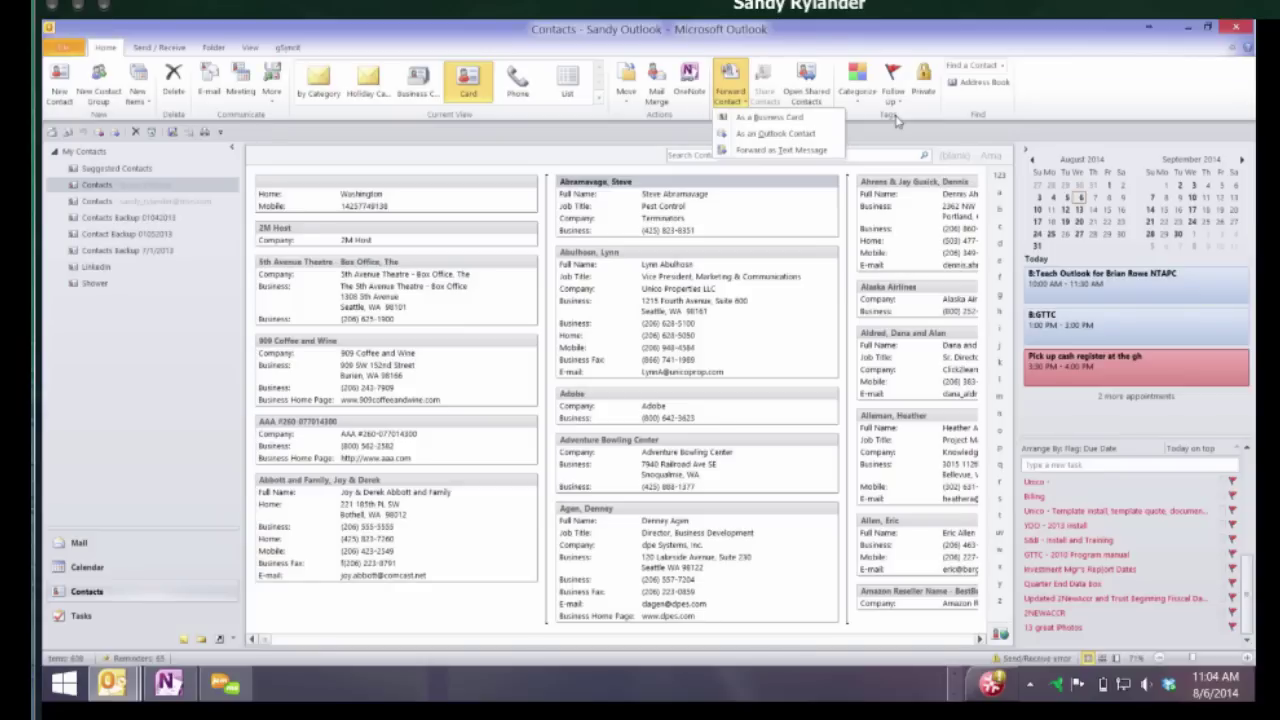
key("Down")
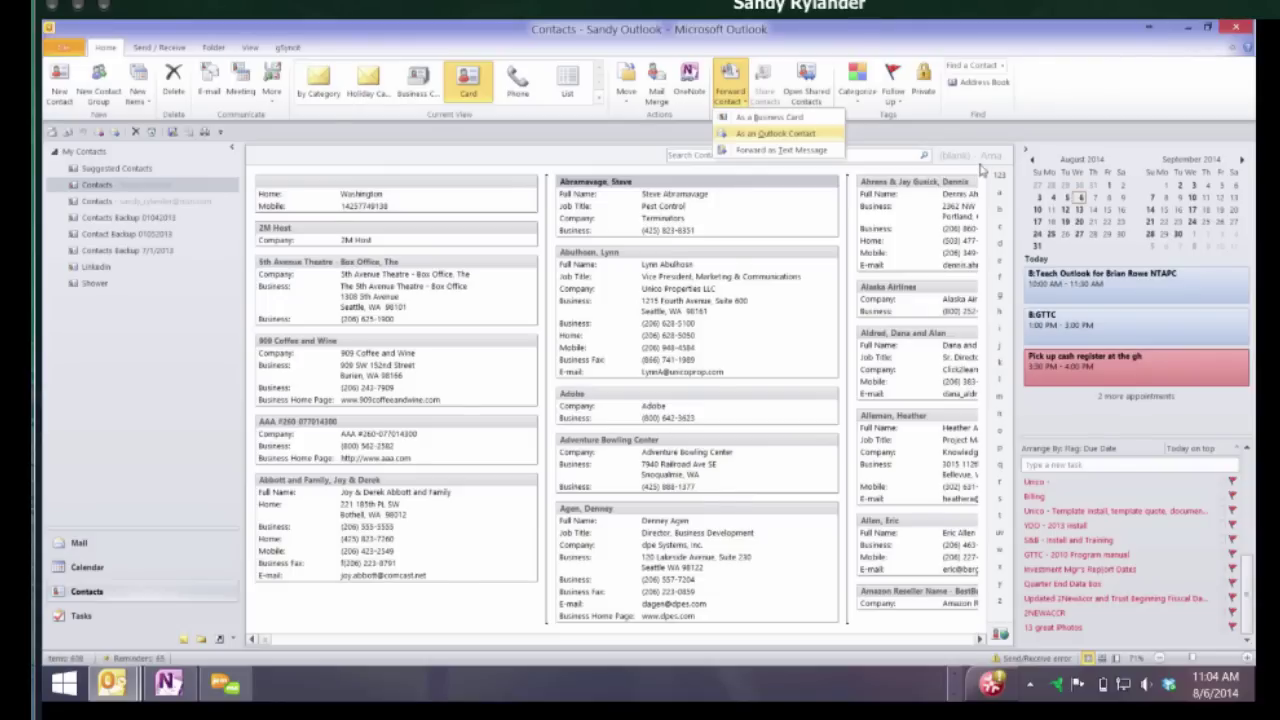
key("Down")
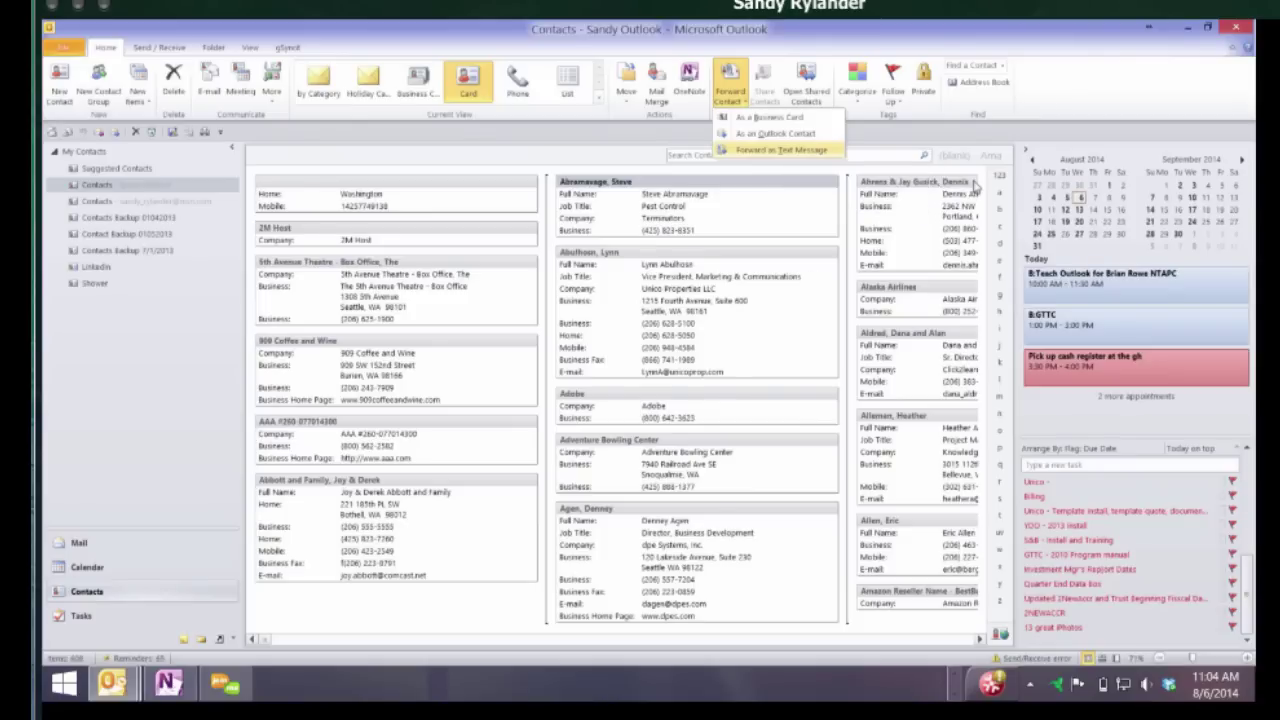
key("Up")
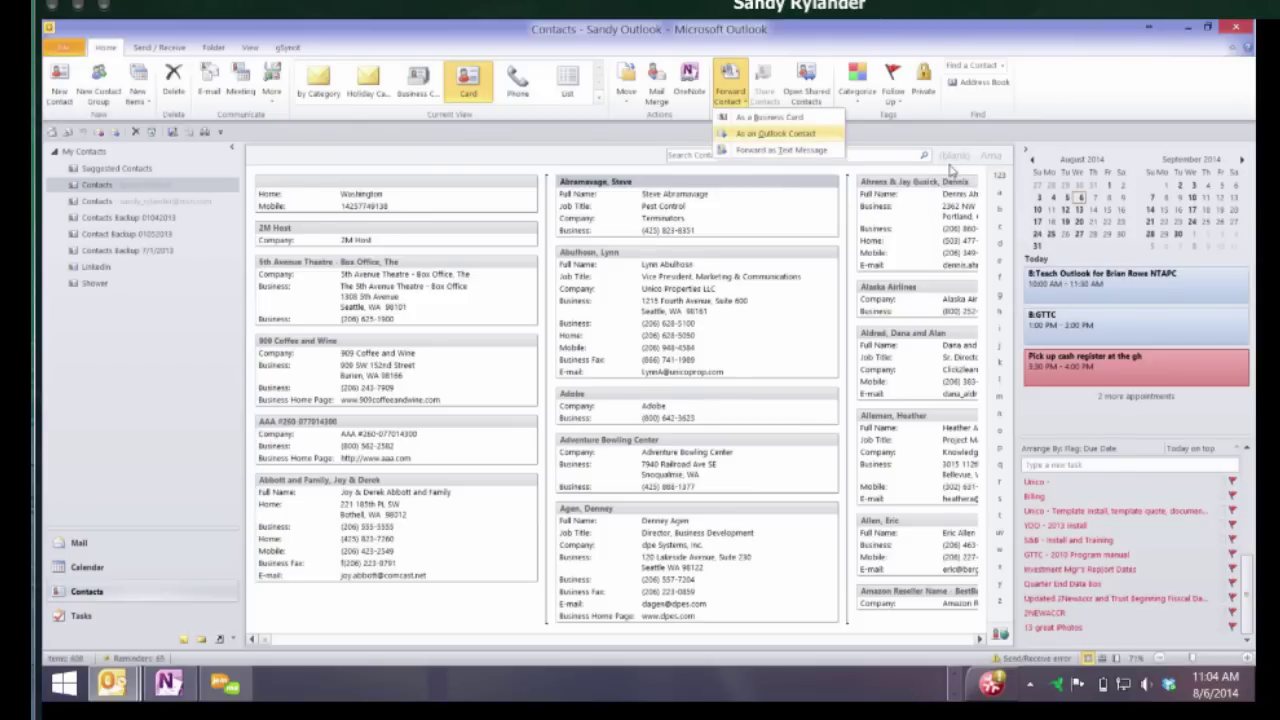
key("Return")
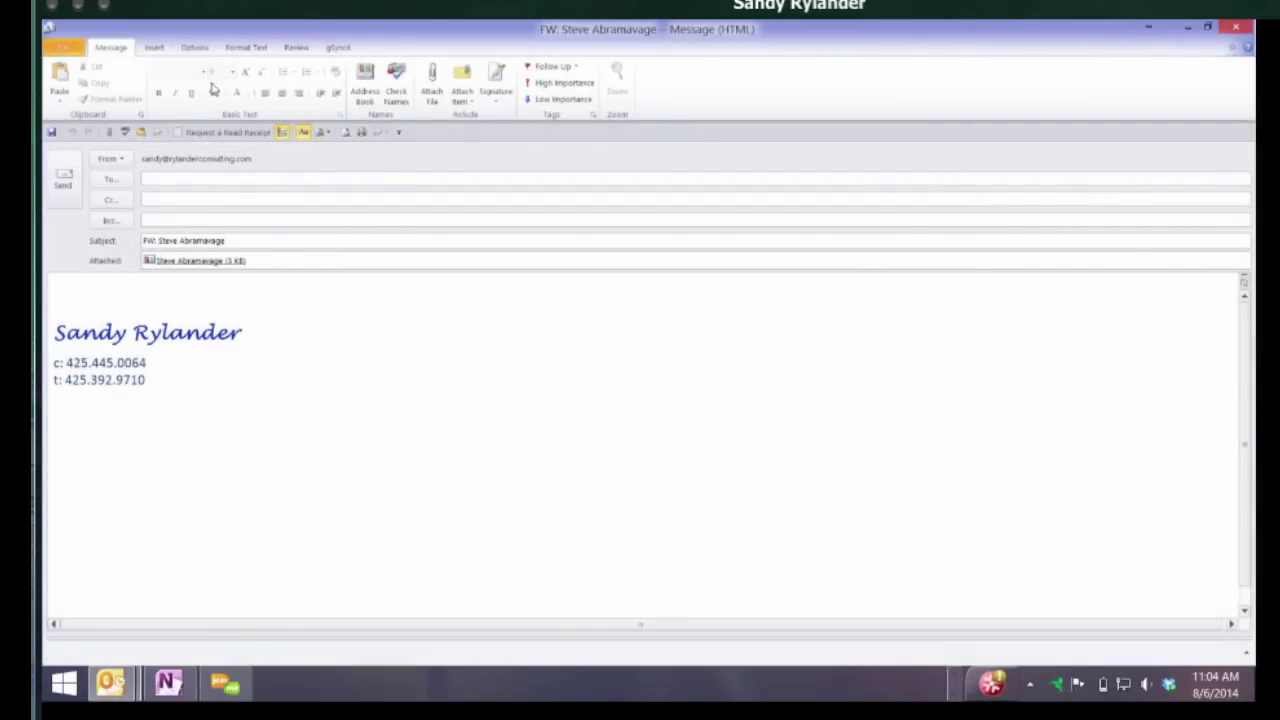
Shrink the forwarding message window, try moving its attached contact to the Contacts folder, and discard the message without saving
key("super+Down")
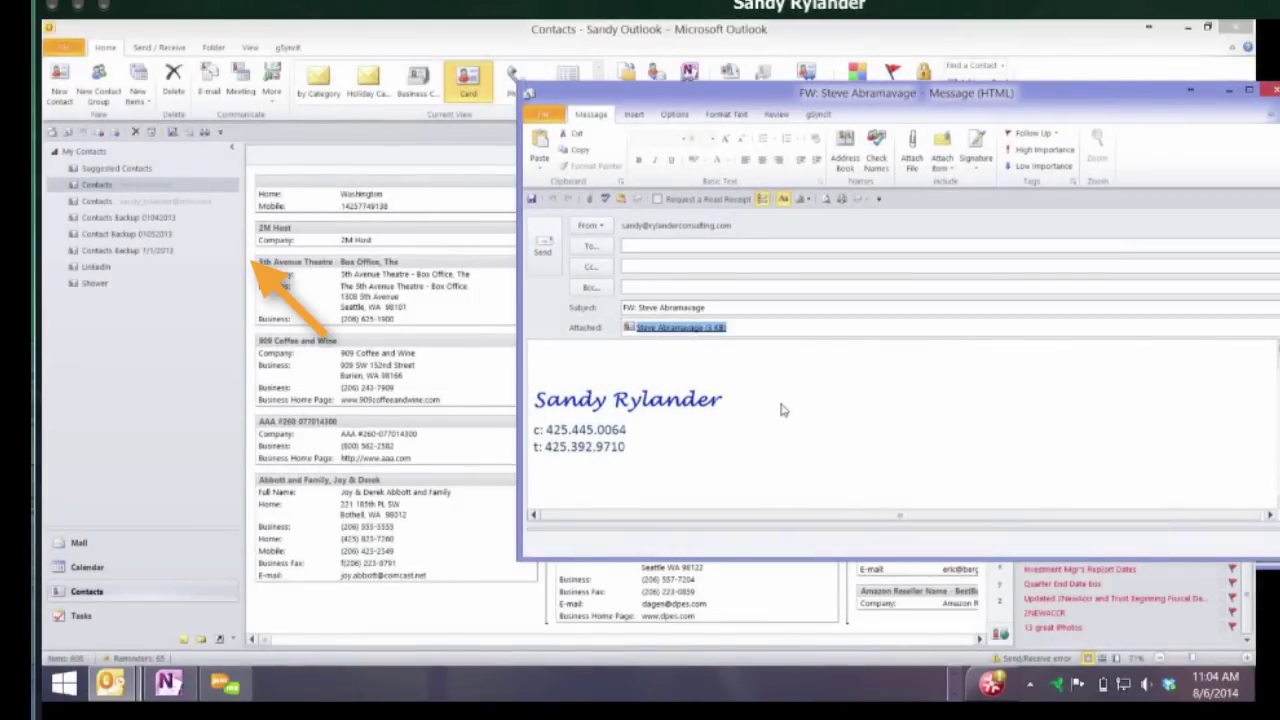
left_click_drag(785, 405, 432, 398)
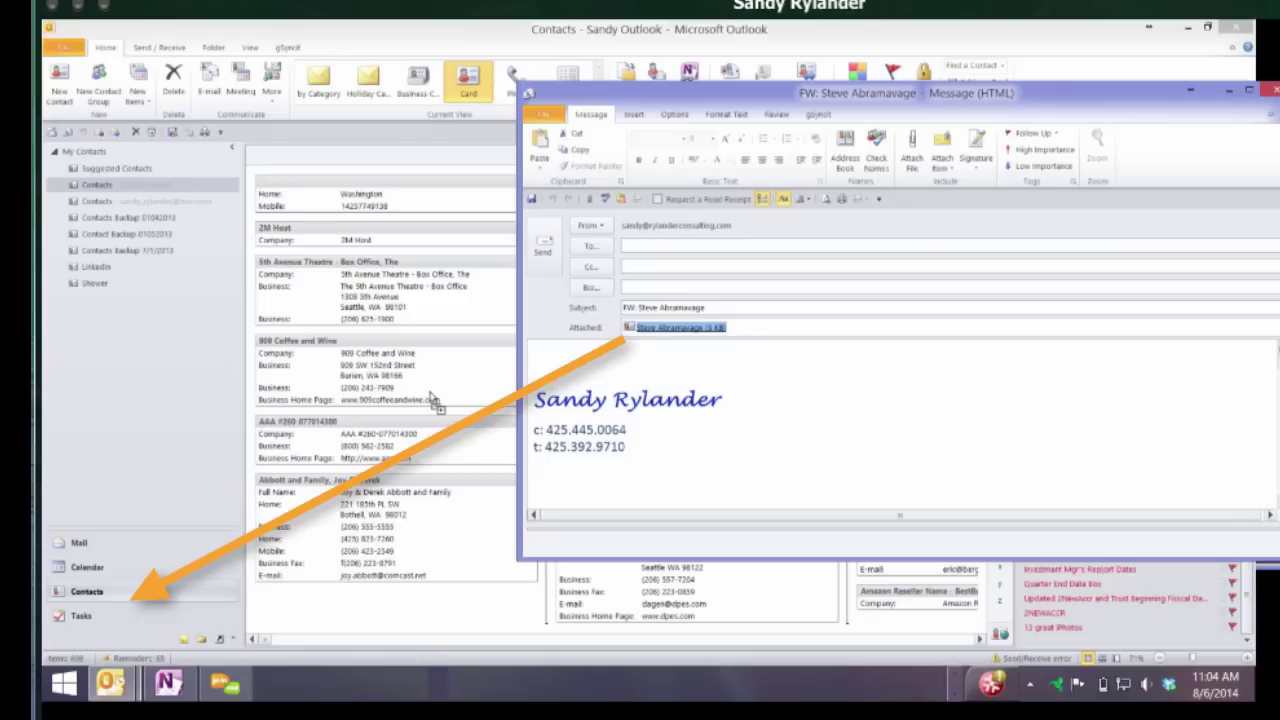
left_click_drag(432, 398, 970, 453)
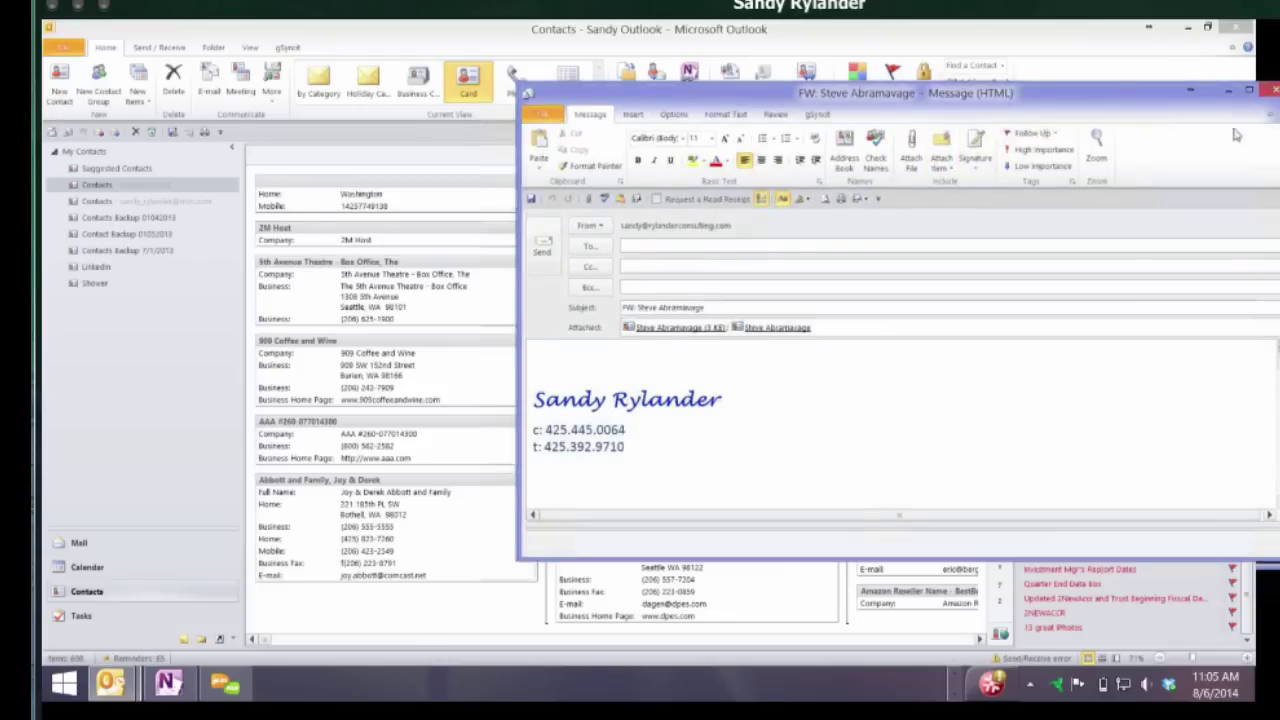
left_click_drag(1000, 92, 898, 105)
left_click(1173, 102)
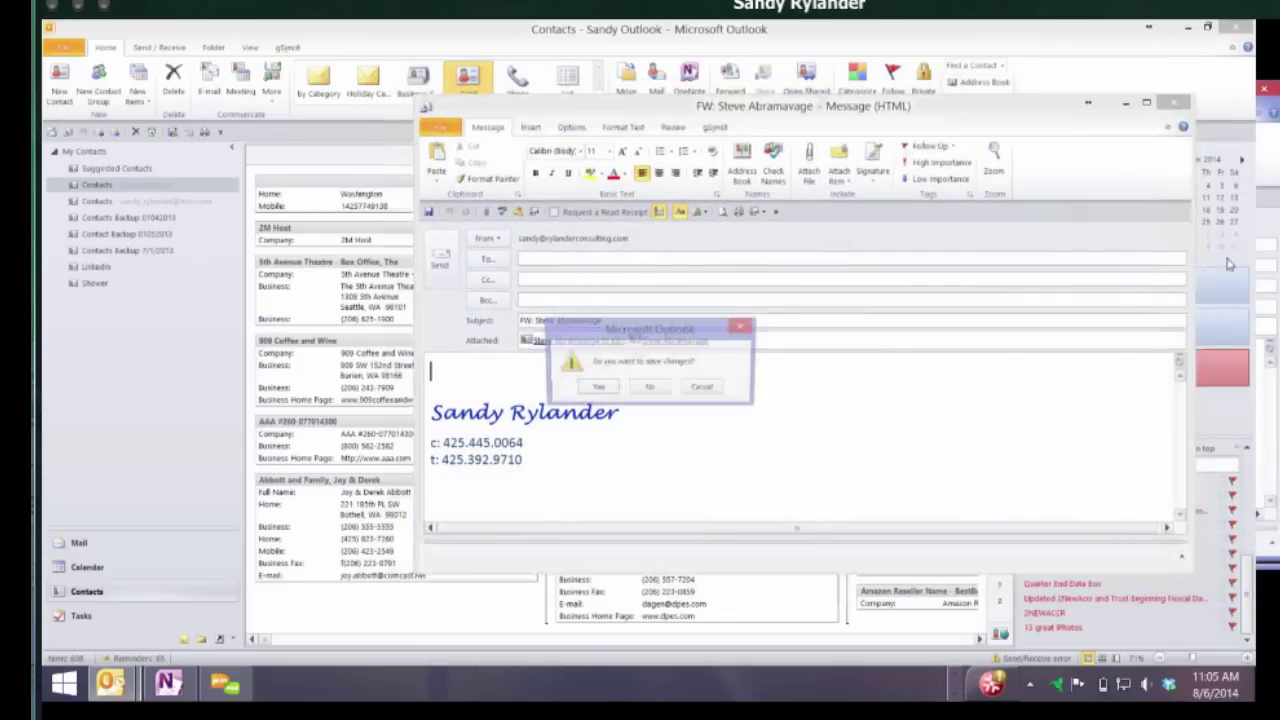
key("n")
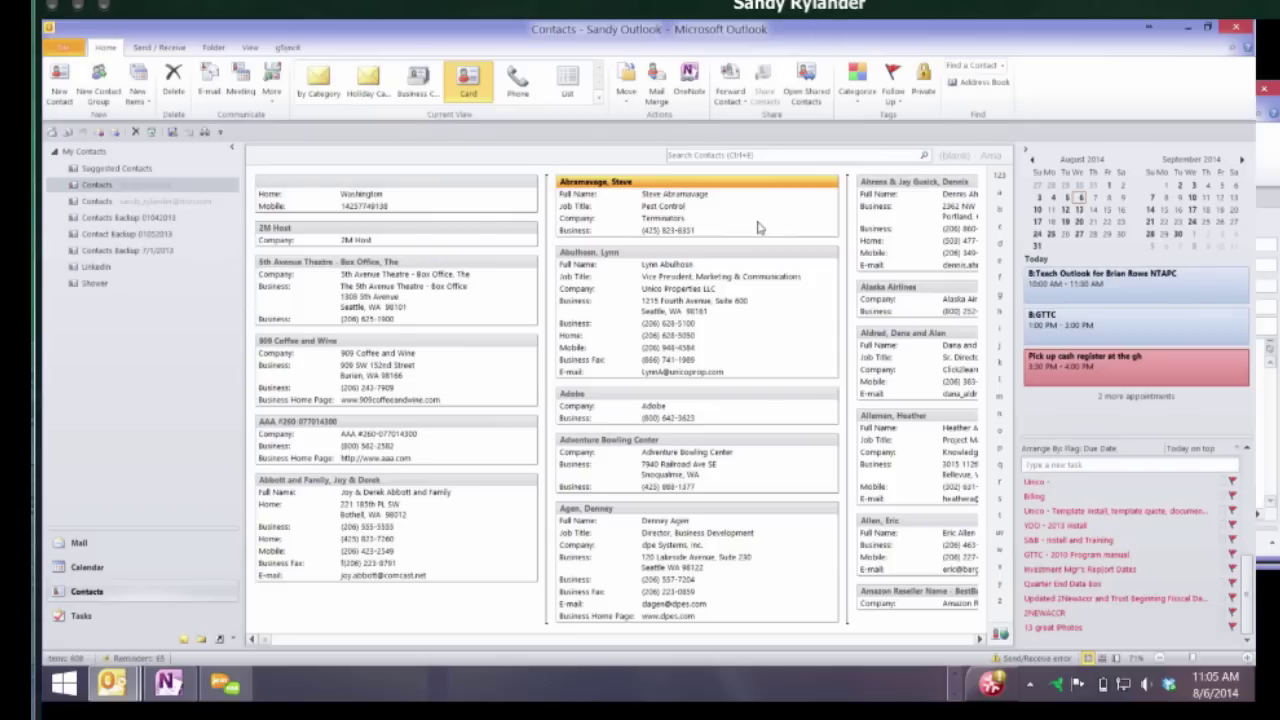
Open a blank contact form and examine its General and Details pages
left_click(60, 88)
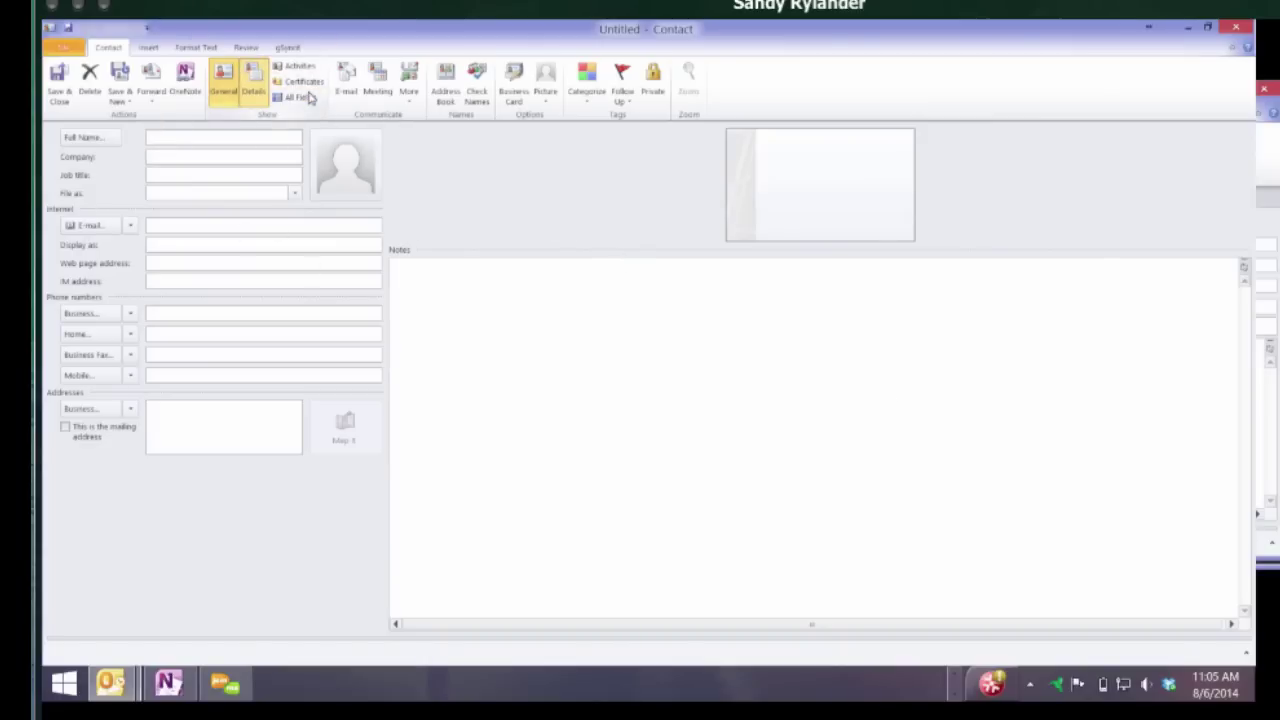
left_click(253, 85)
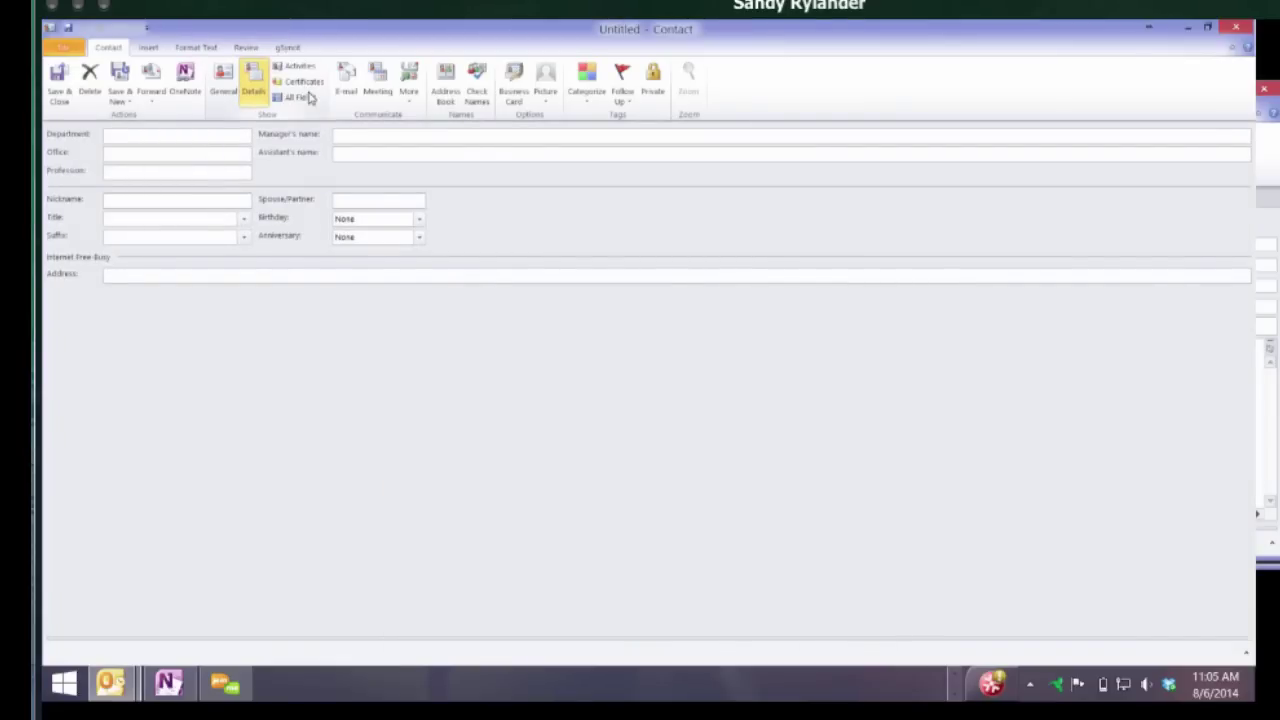
left_click(250, 85)
left_click(223, 80)
left_click(254, 80)
Show All Fields for the blank contact, choose All Contact fields, and examine the list of available fields
left_click(304, 100)
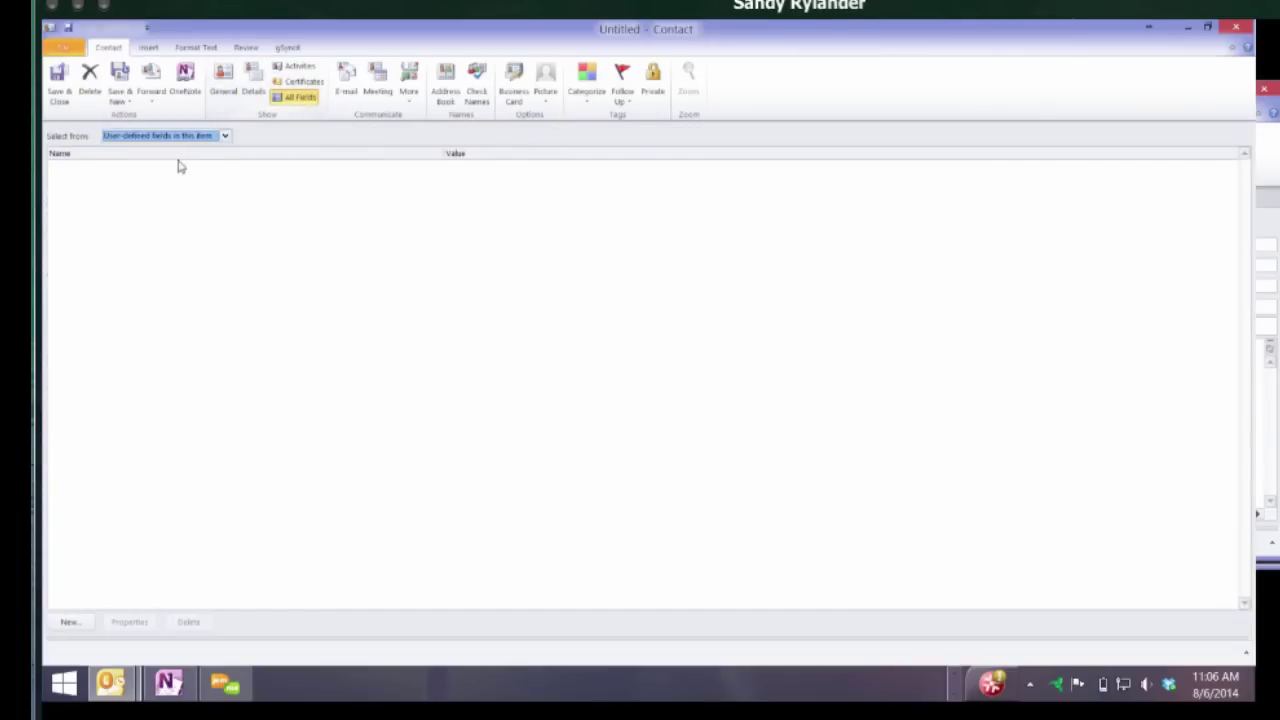
key("alt+Down")
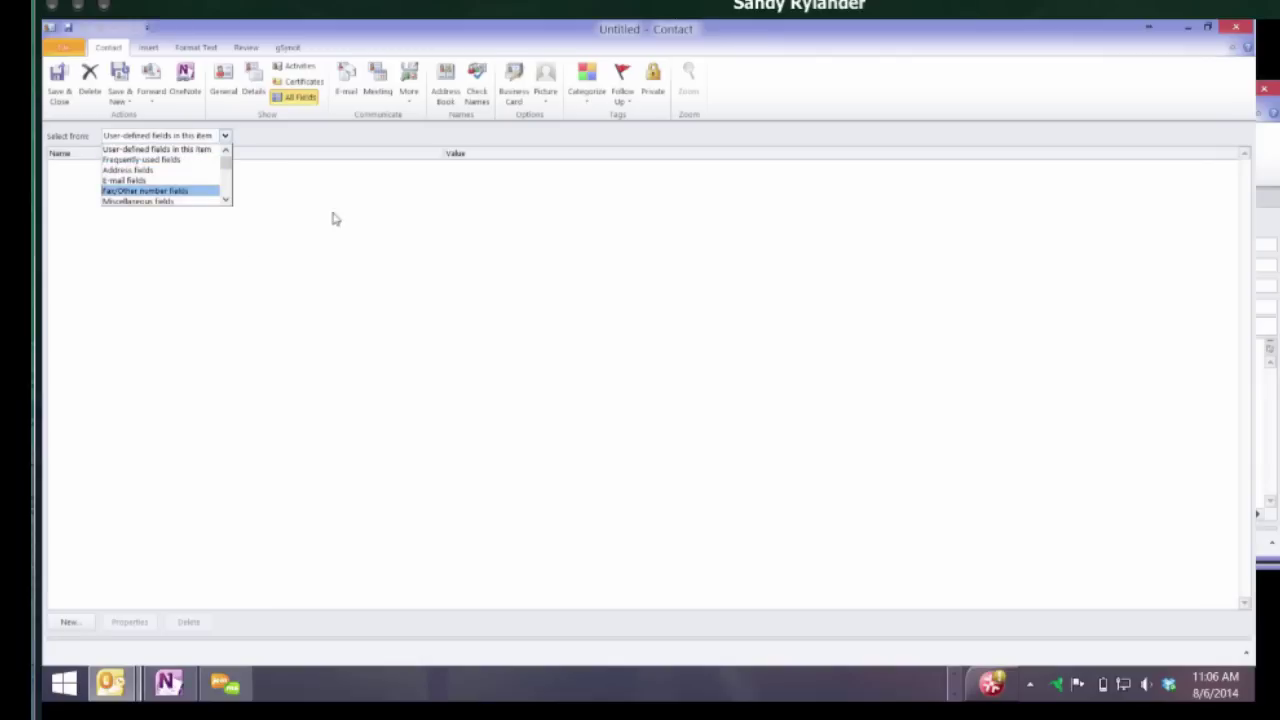
scroll(273, 248, "down", 6)
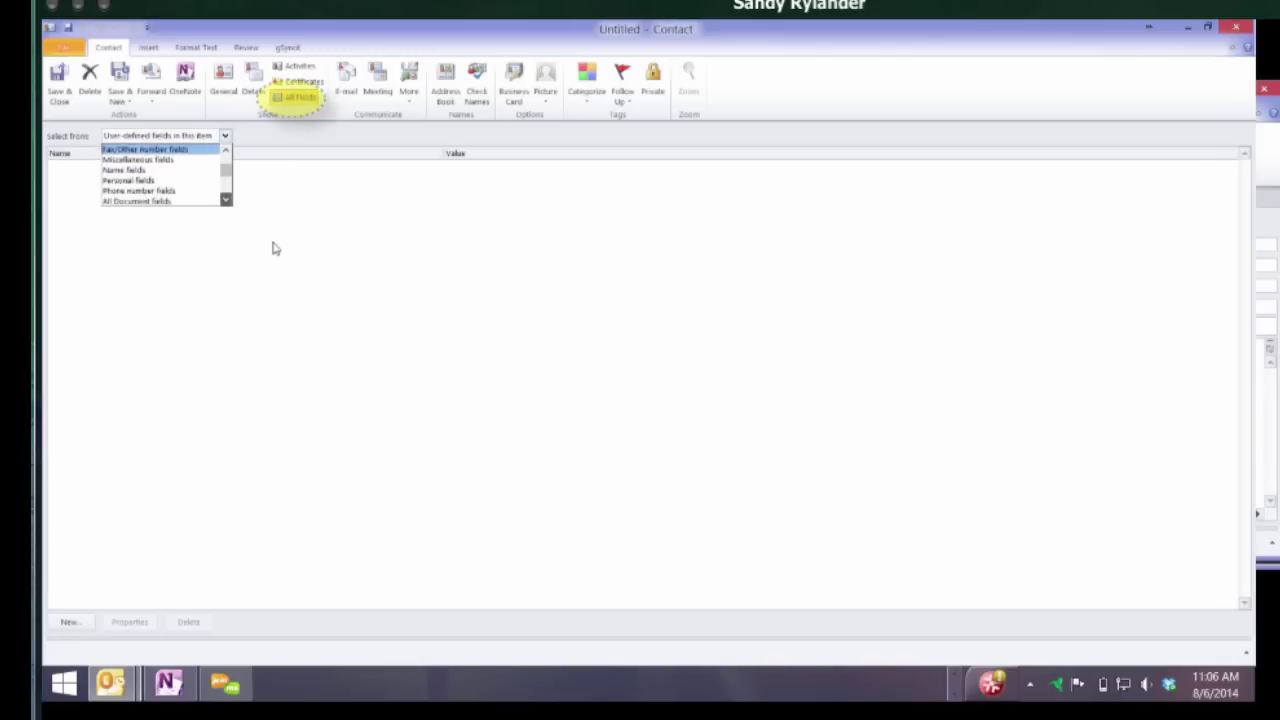
scroll(274, 249, "down", 2)
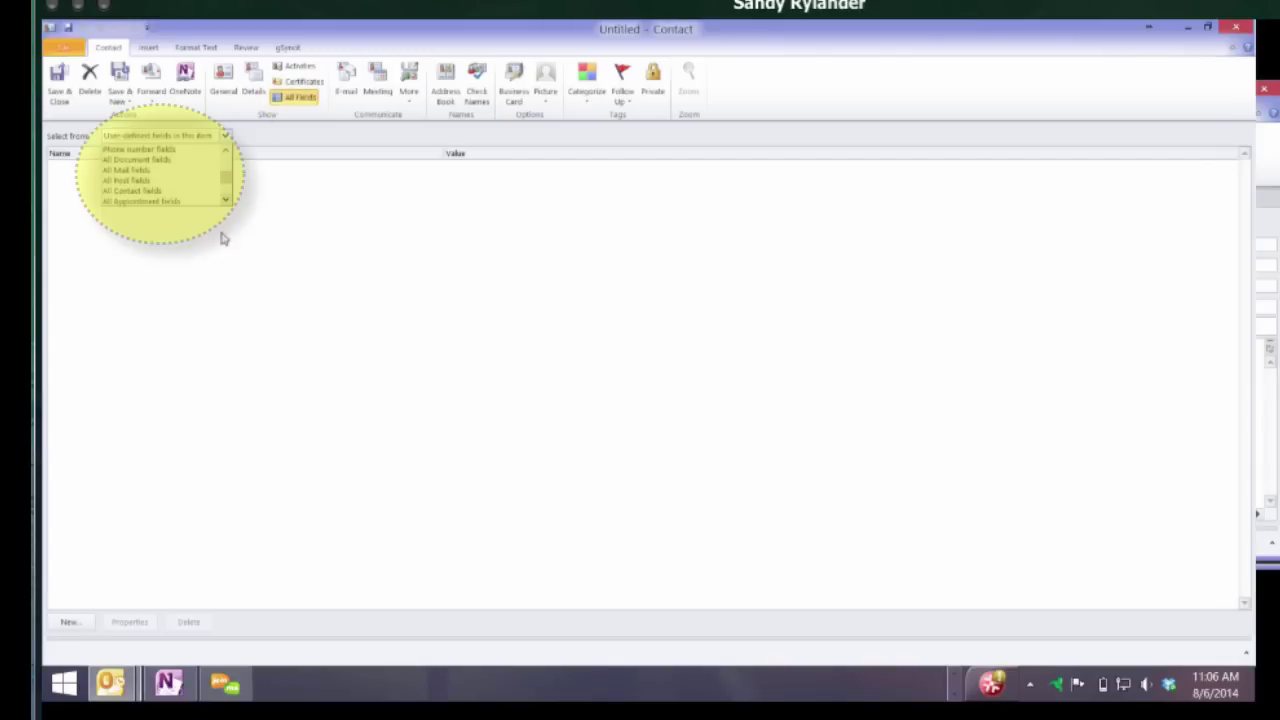
key("Return")
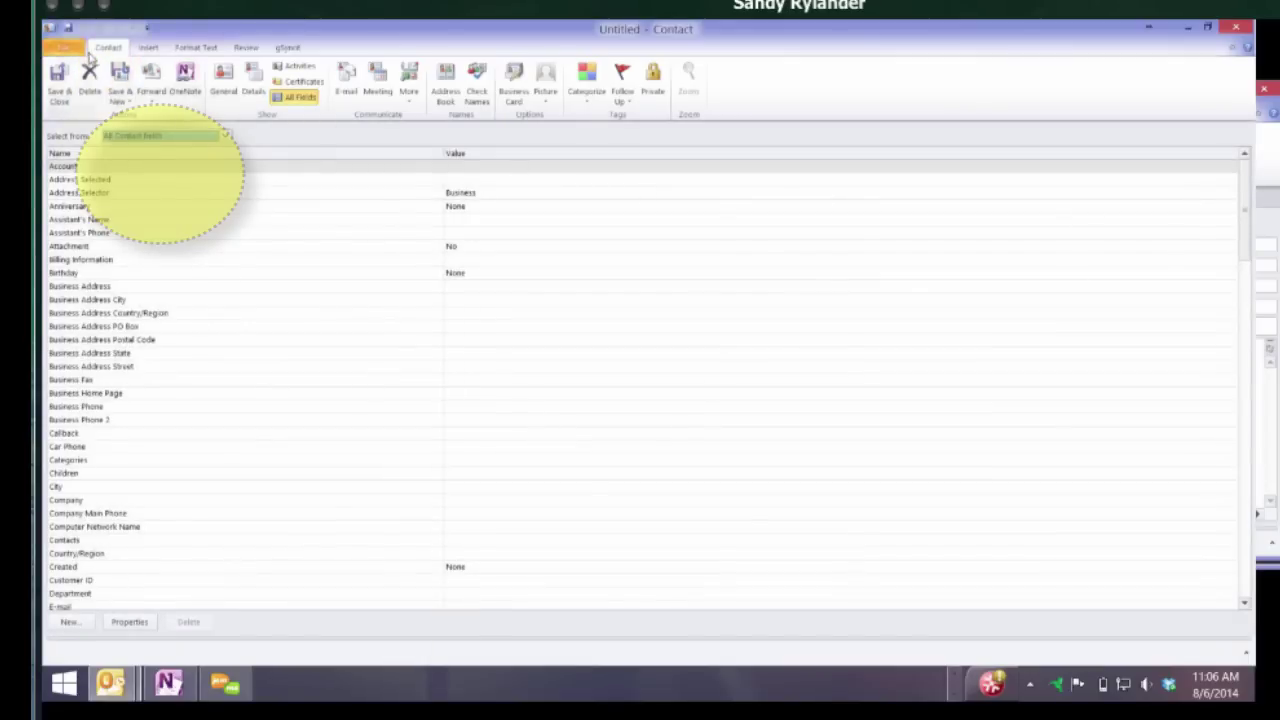
scroll(568, 385, "down", 20)
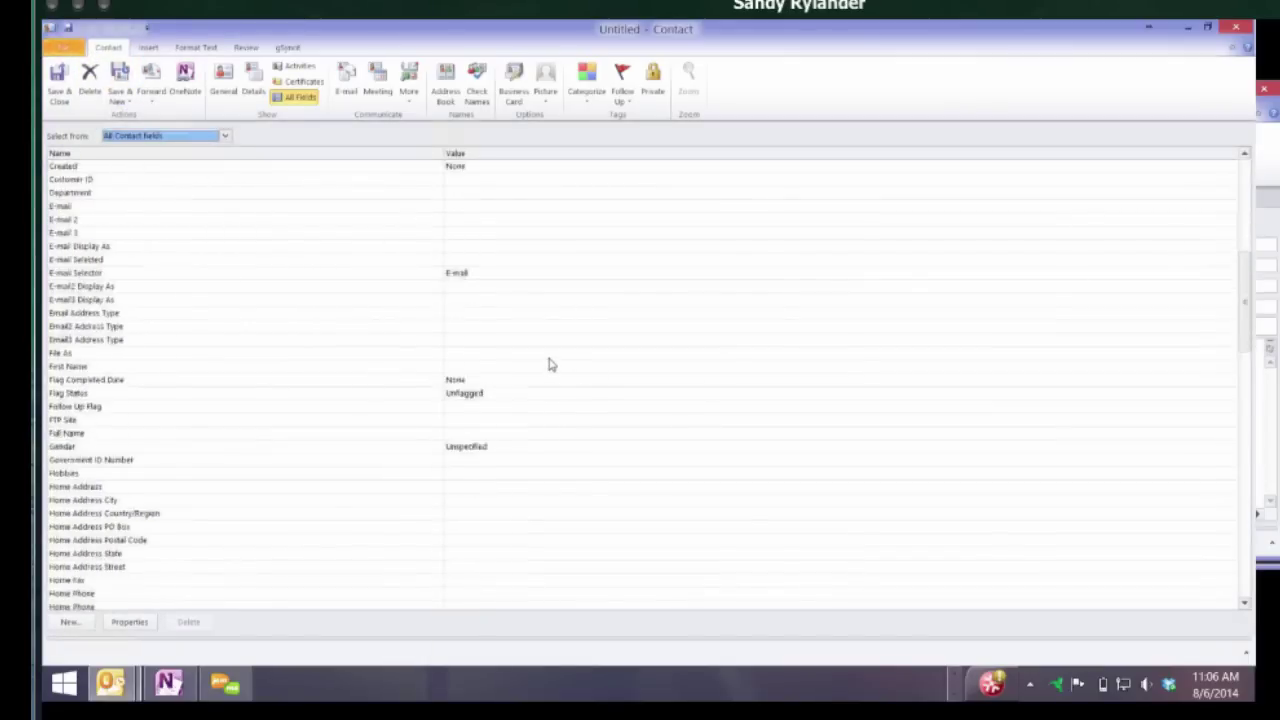
scroll(518, 330, "down", 3)
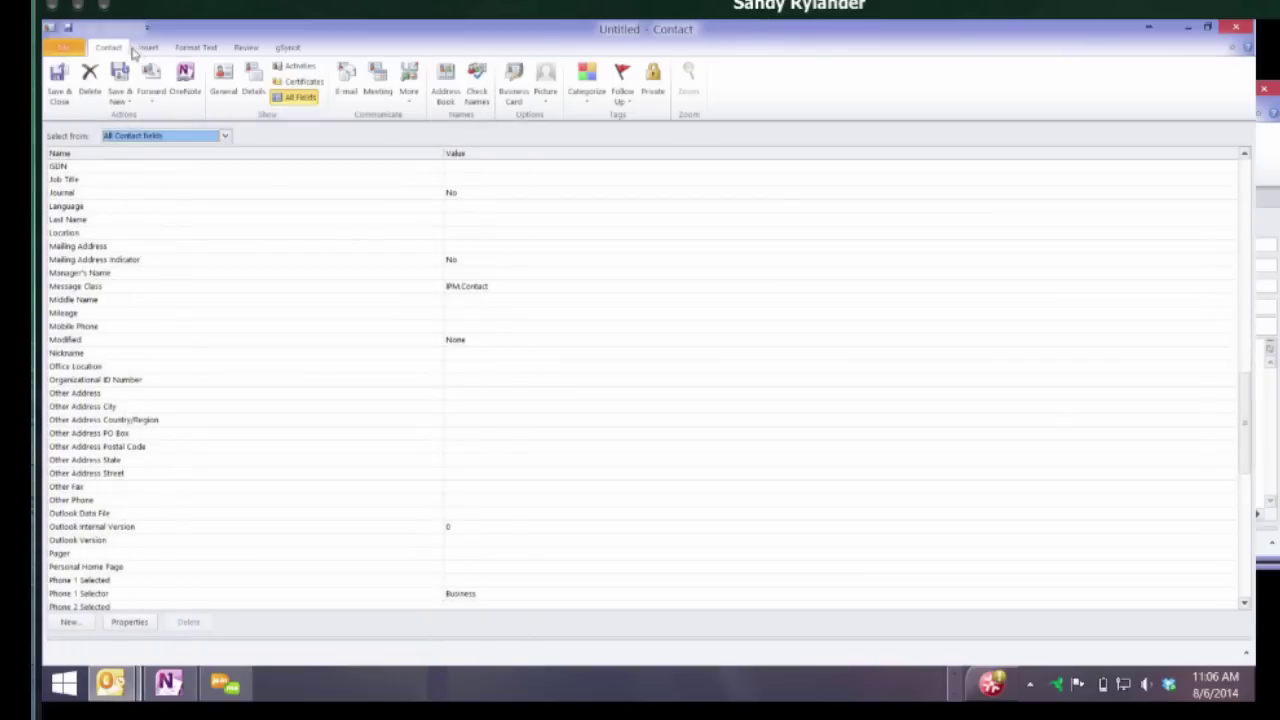
View the blank contact's file information and close the contact form without saving
left_click(60, 50)
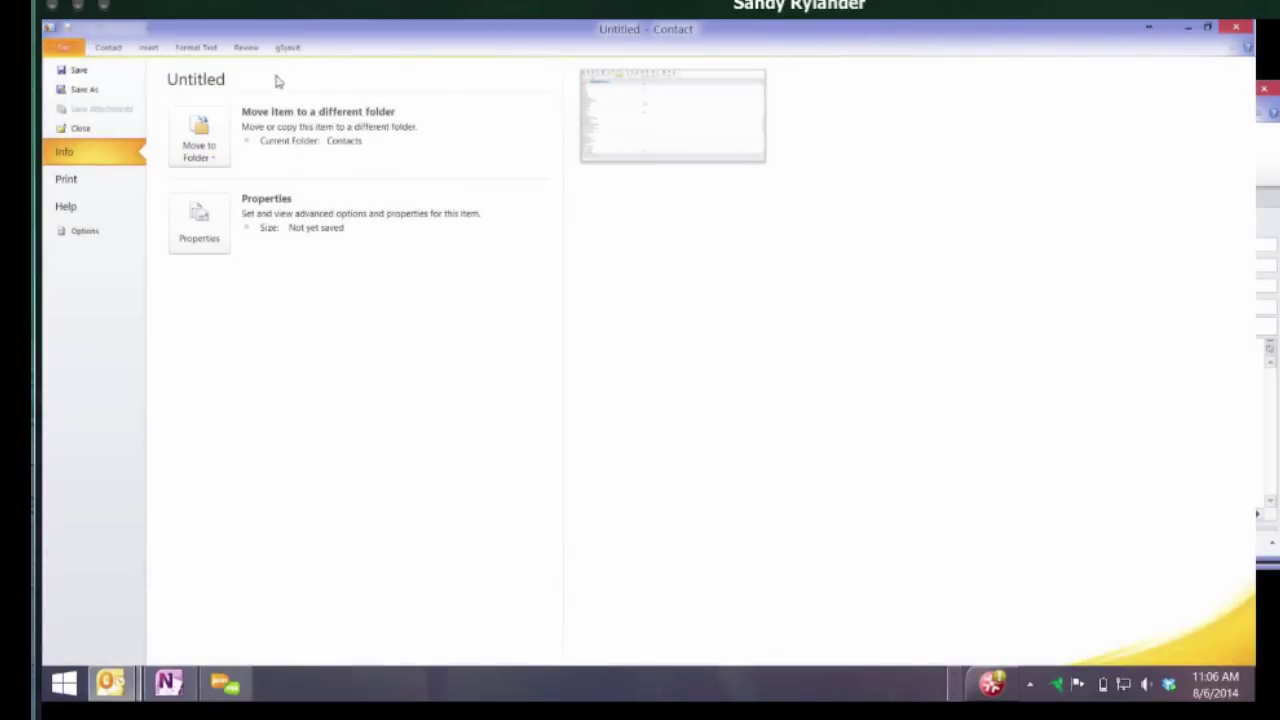
left_click(118, 48)
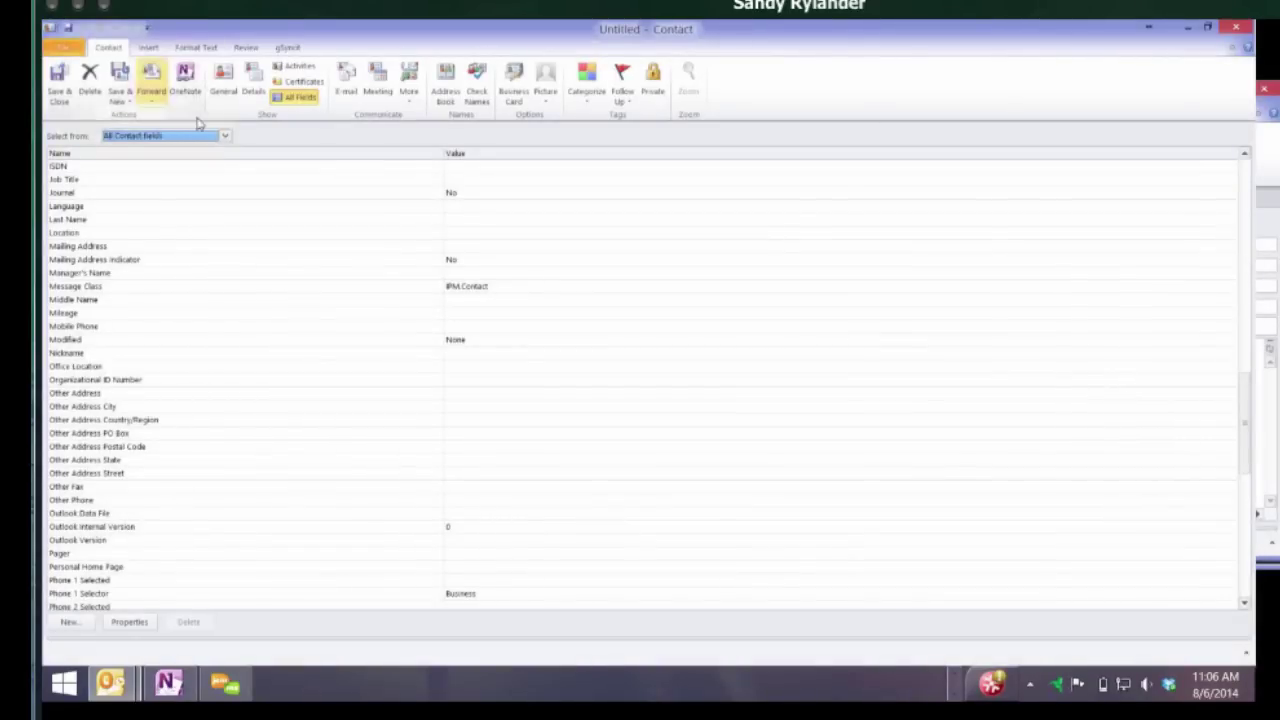
key("Escape")
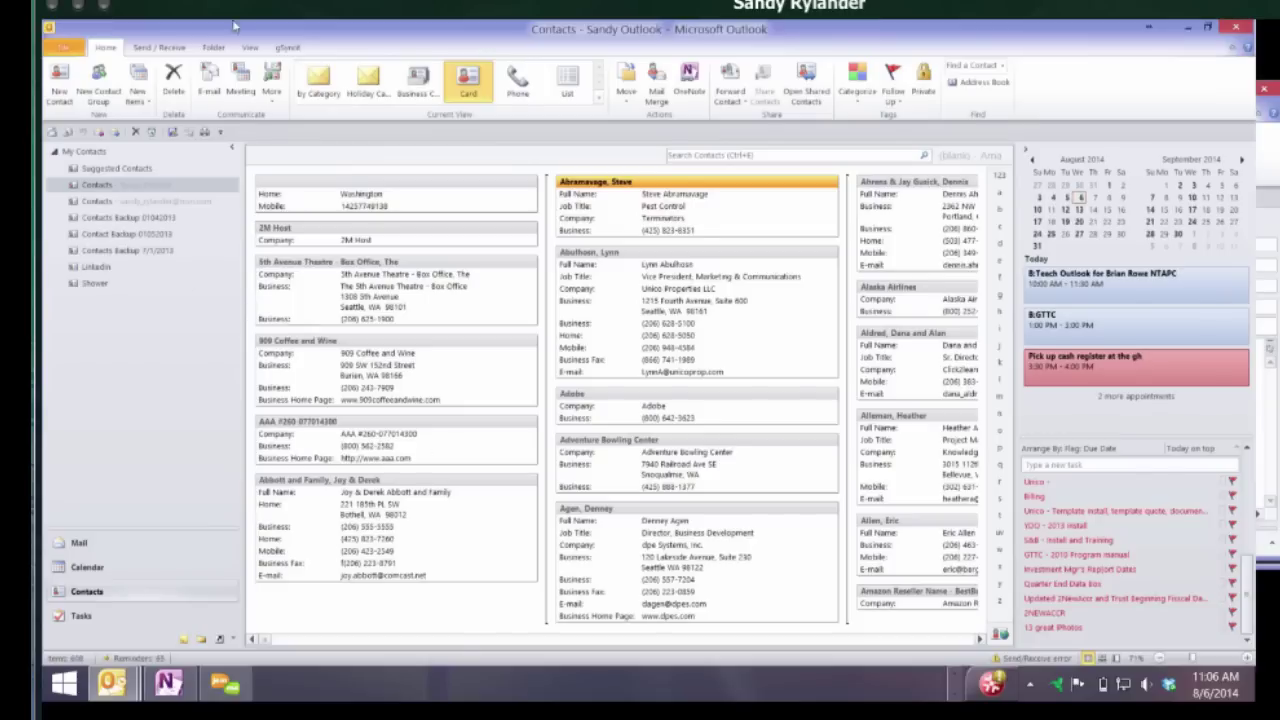
Open the column settings of the Card view through Manage All Views
scroll(298, 64, "down", 3)
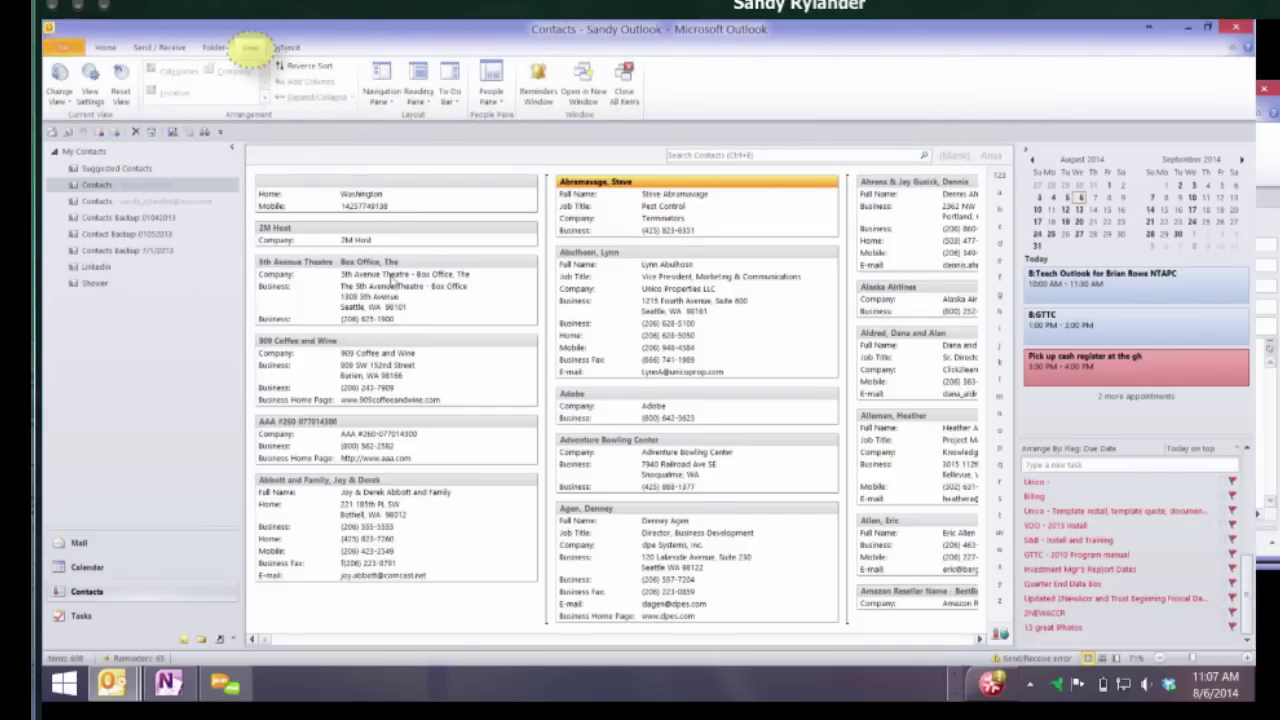
left_click(60, 95)
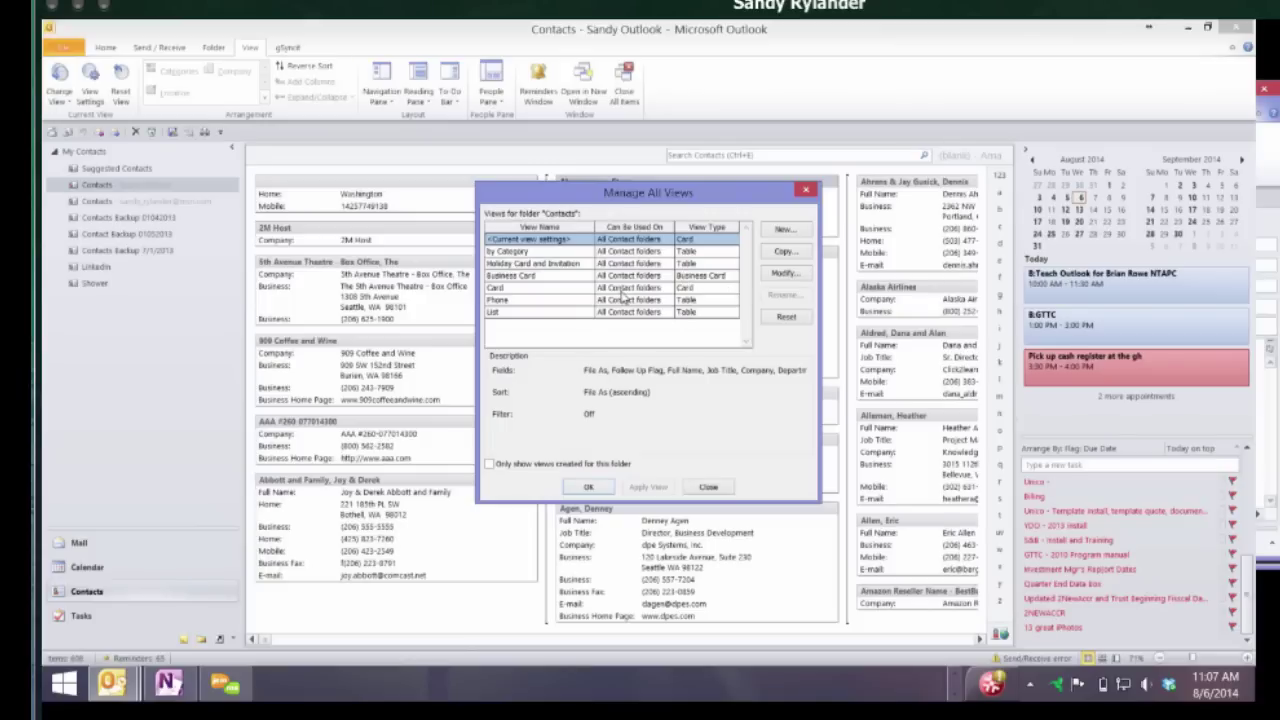
key("alt+m")
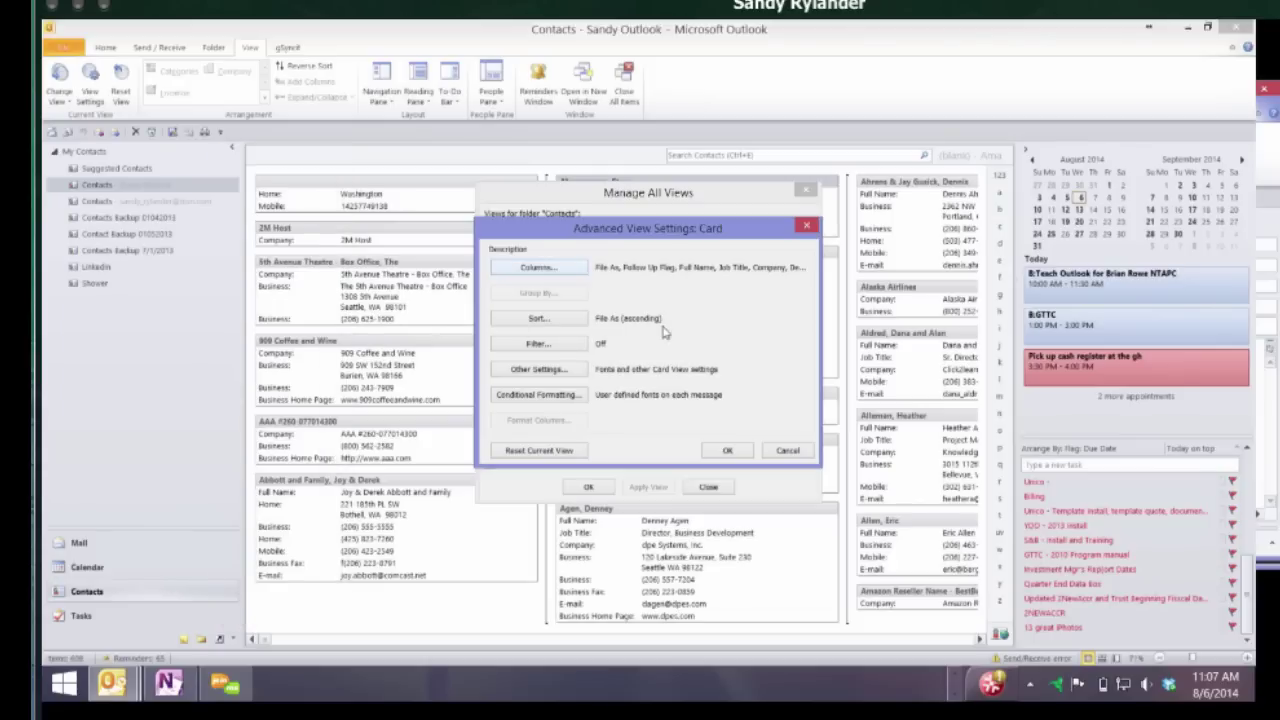
key("alt+c")
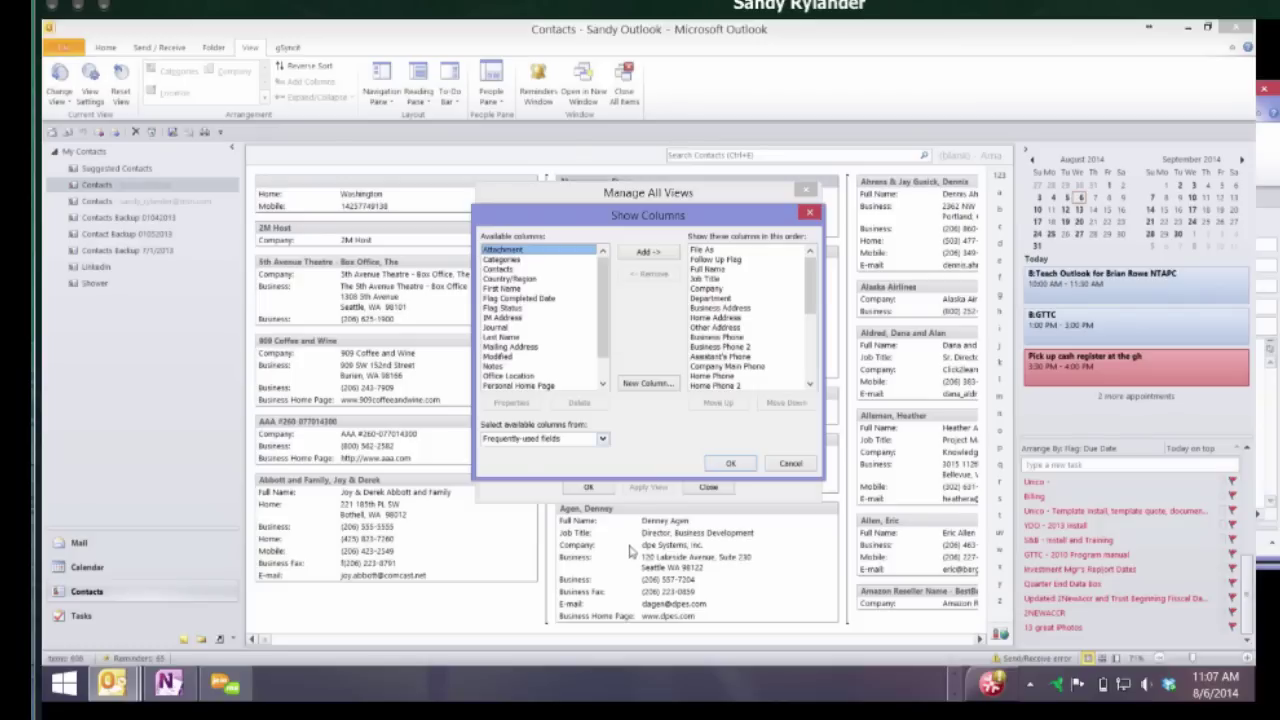
Set the available columns to come from All Contact fields
key("alt+Down")
key("Down")
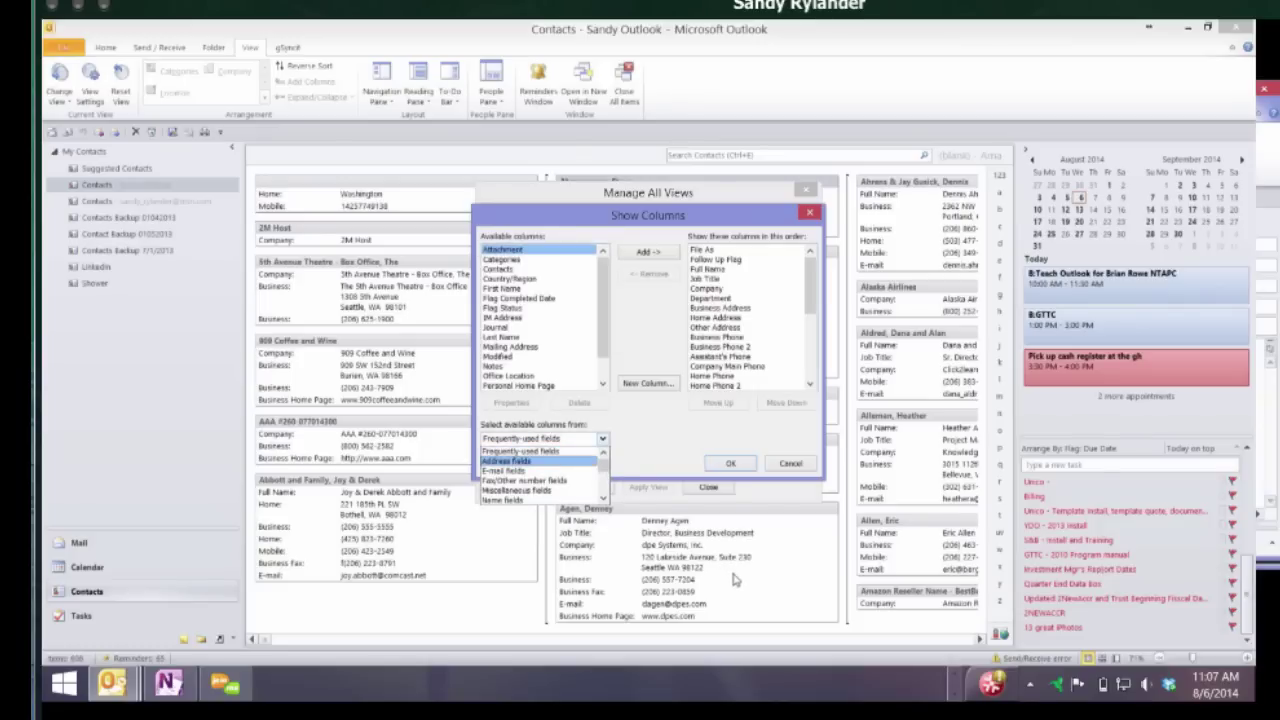
scroll(745, 615, "down", 1)
key("Down")
key("Down")
key("Down")
key("Down")
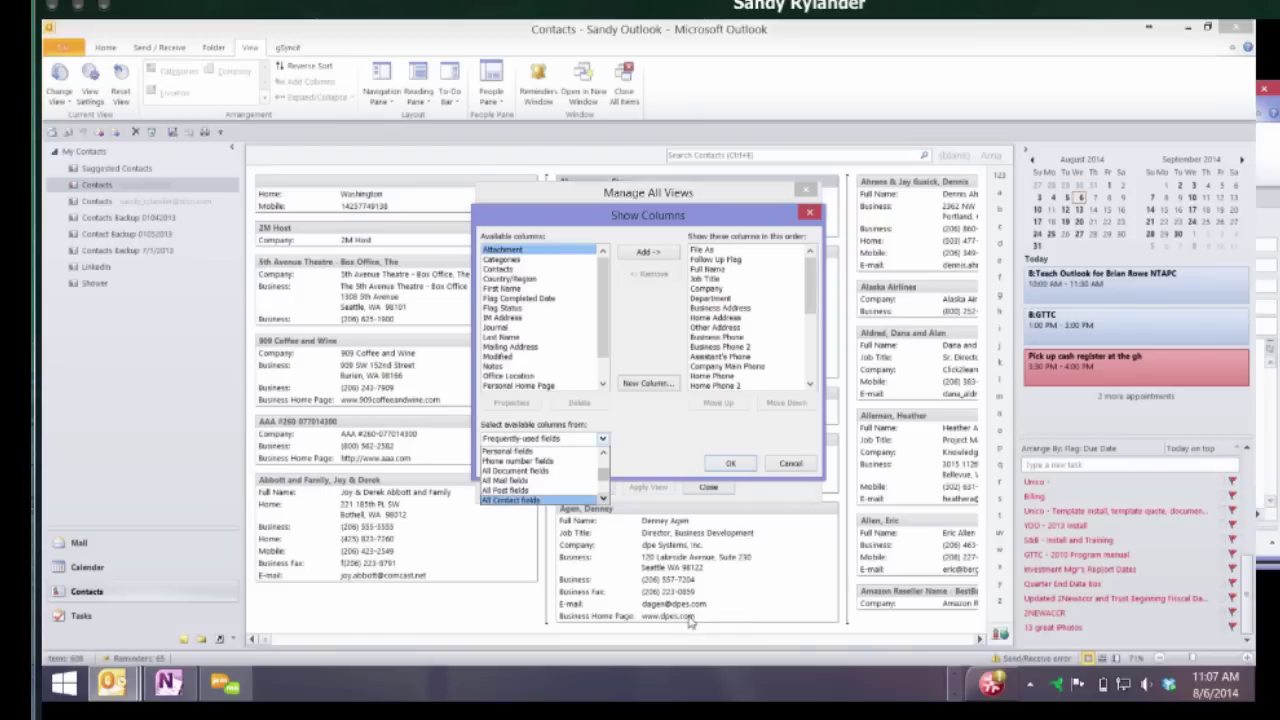
key("Return")
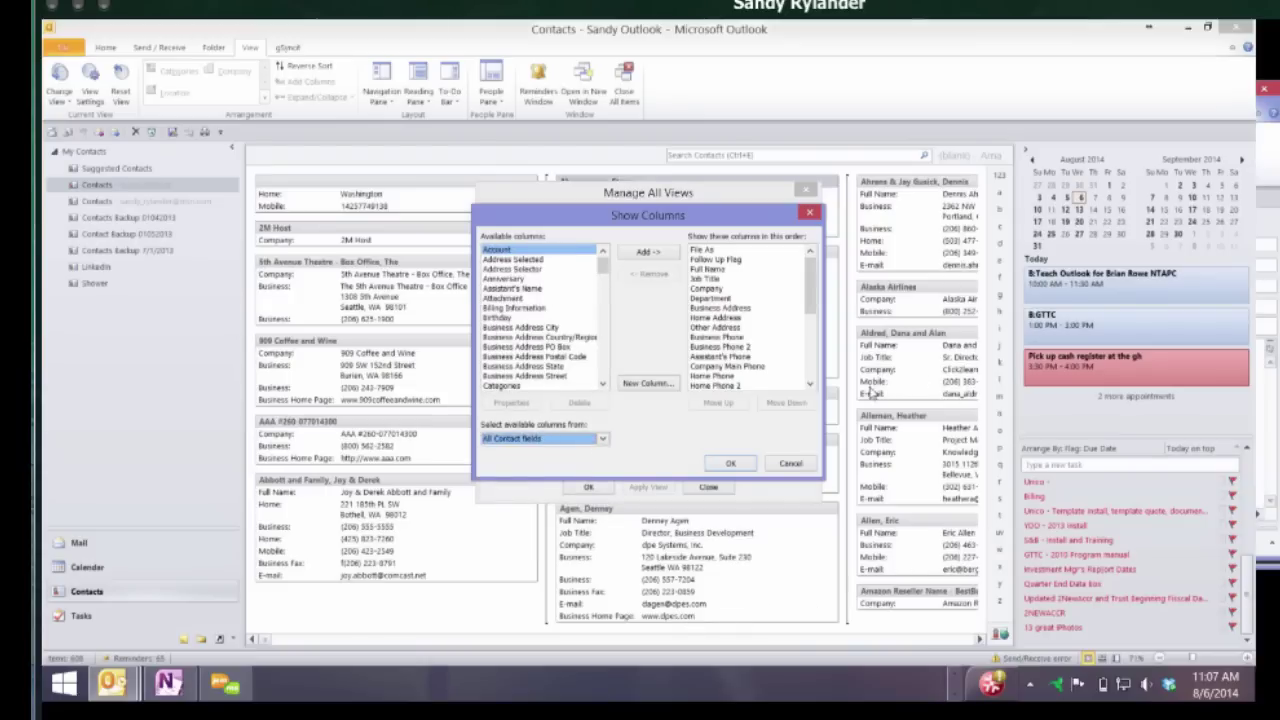
Add the Assistant's Name column directly above Assistant's Phone and confirm the Card view's settings
key("shift+Tab")
key("Down")
key("Down")
key("Down")
key("Down")
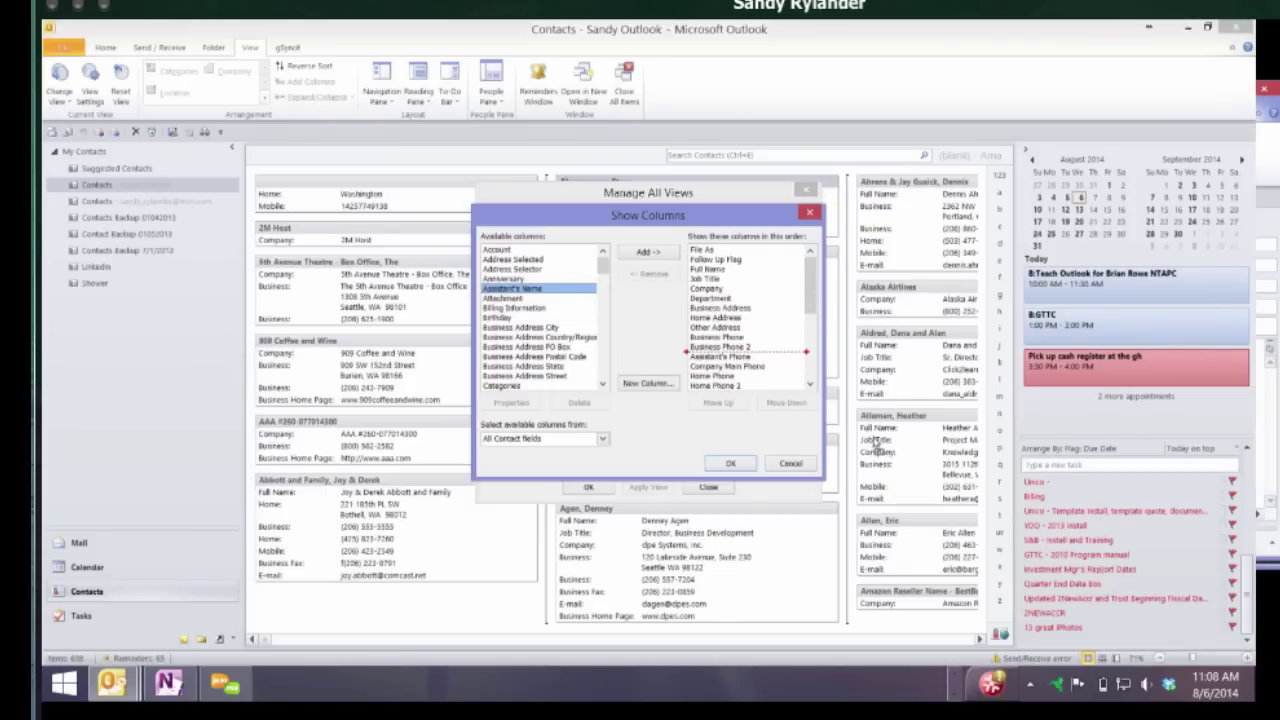
left_click_drag(745, 351, 745, 352)
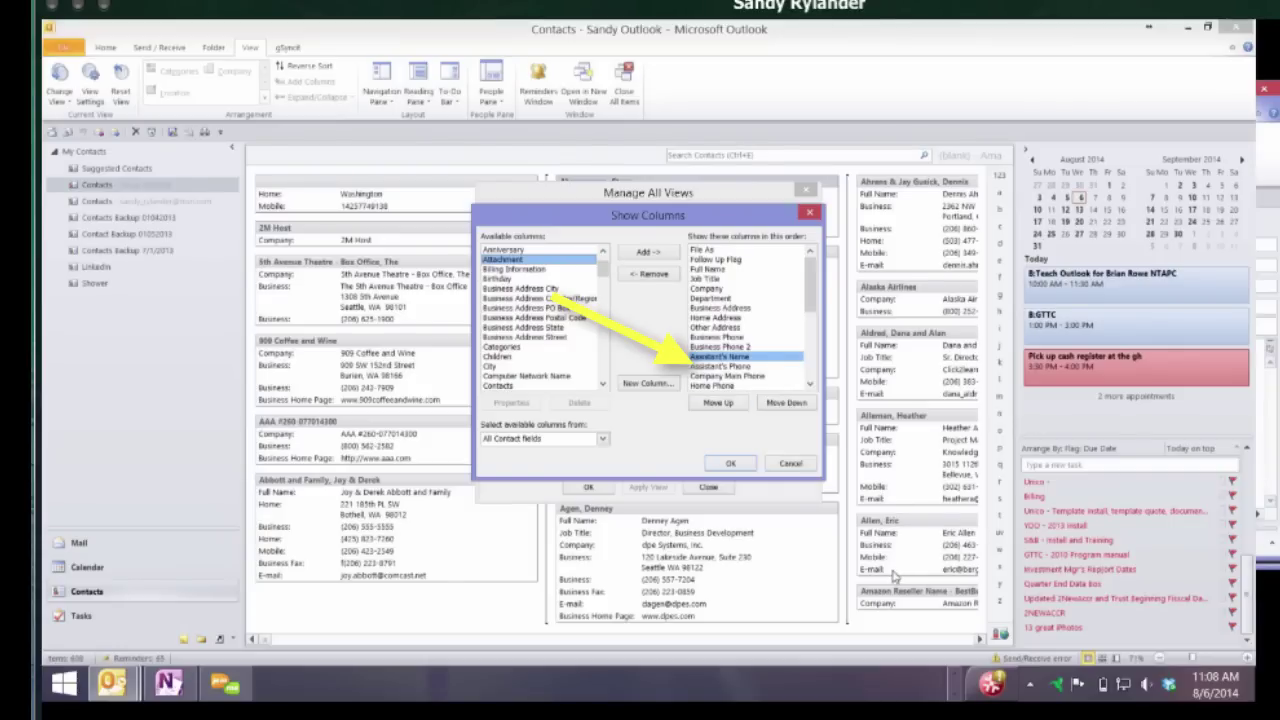
key("Return")
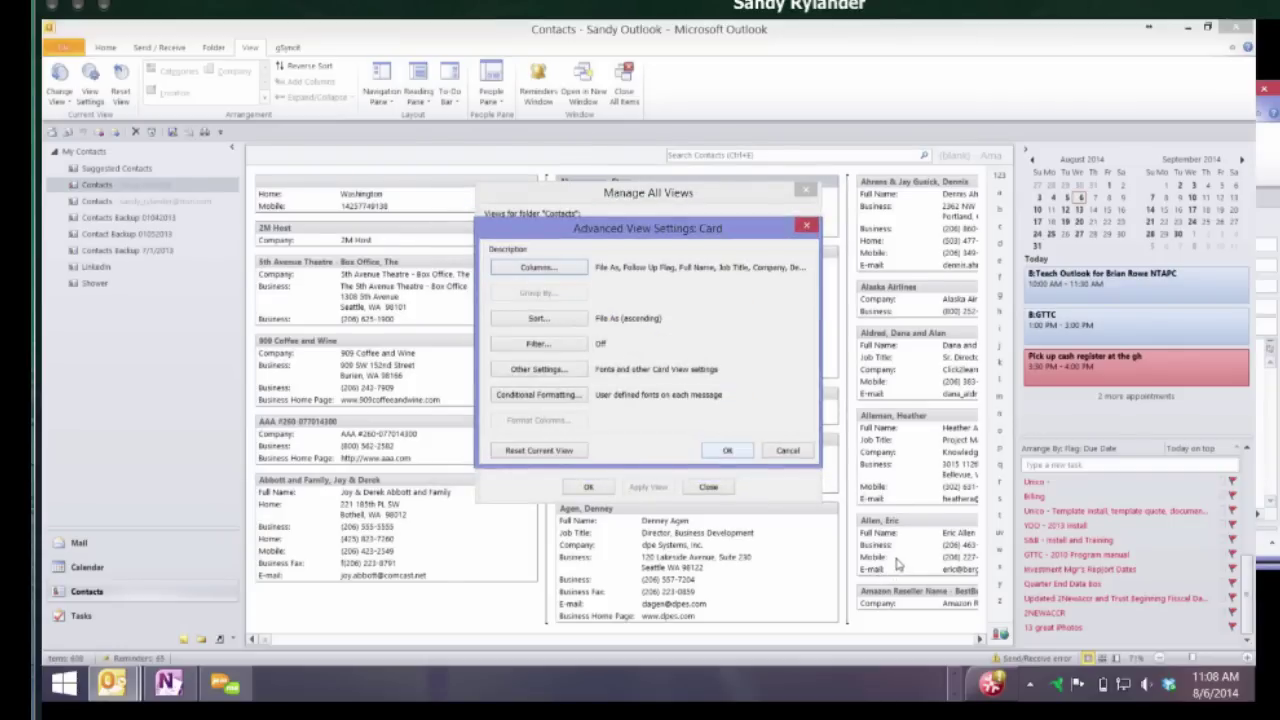
key("Return")
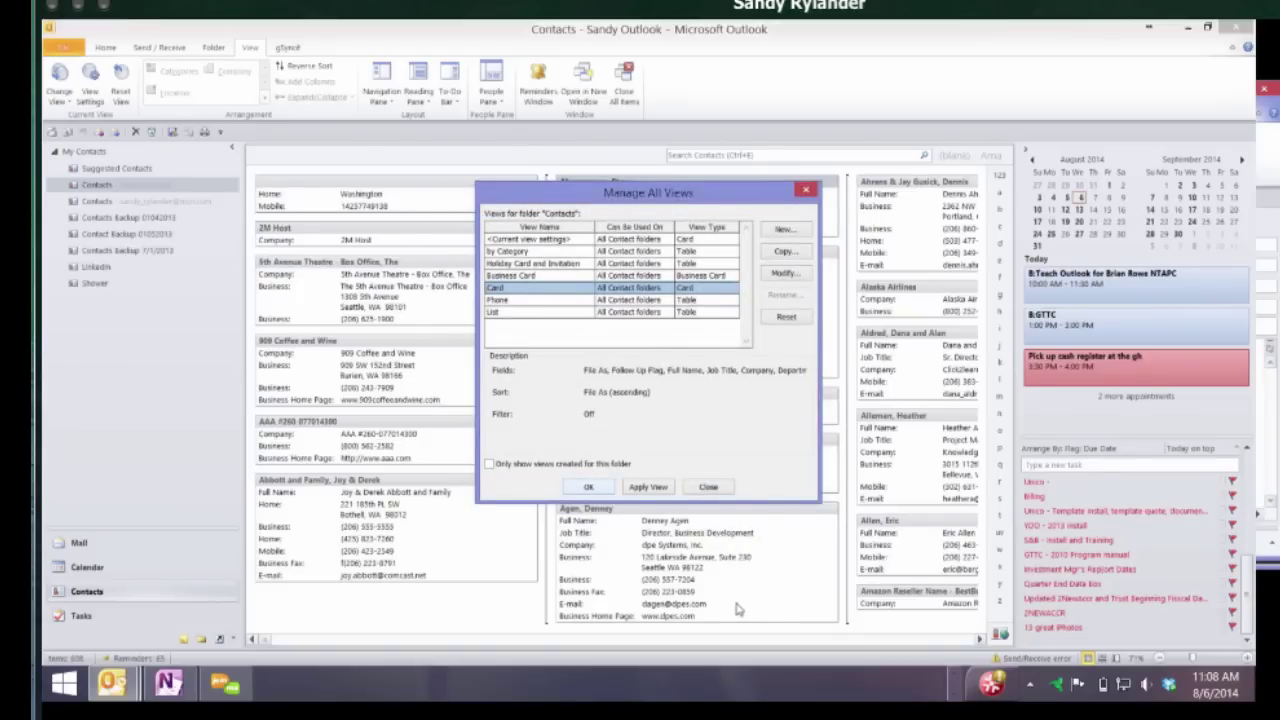
Close the views manager and show the Details page of the Unico Properties LLC contact
key("Return")
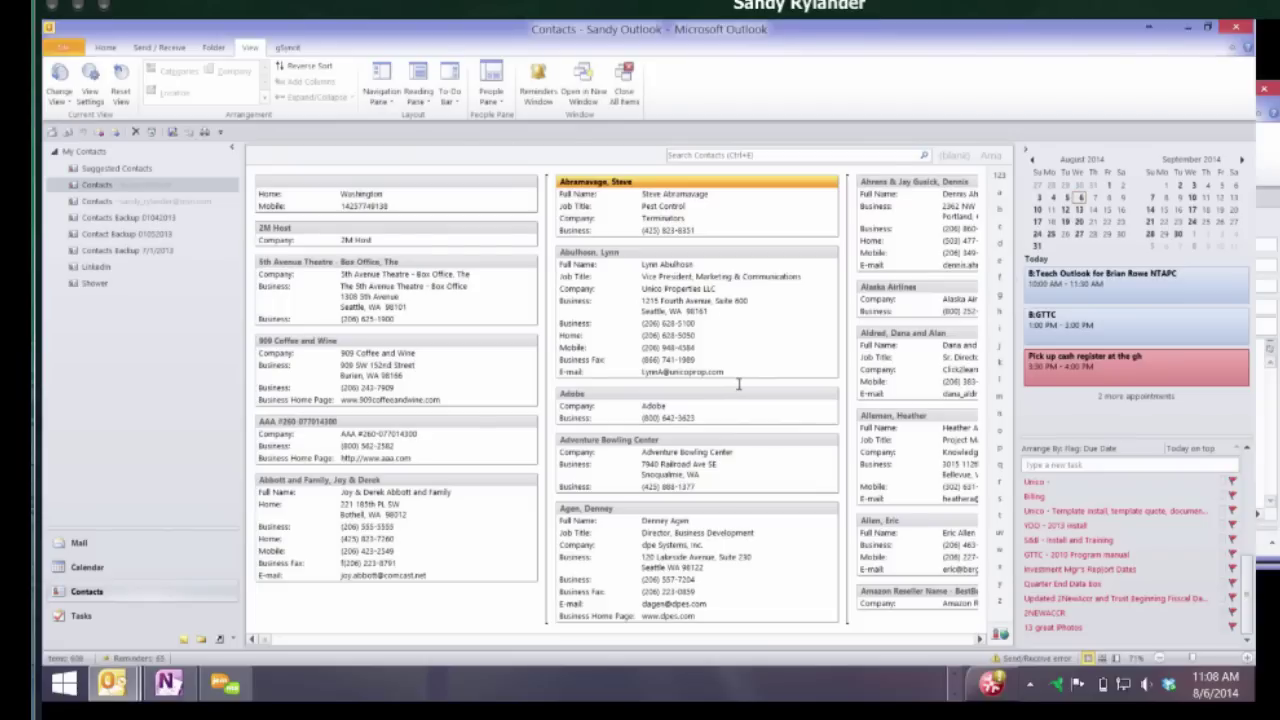
left_click(749, 313)
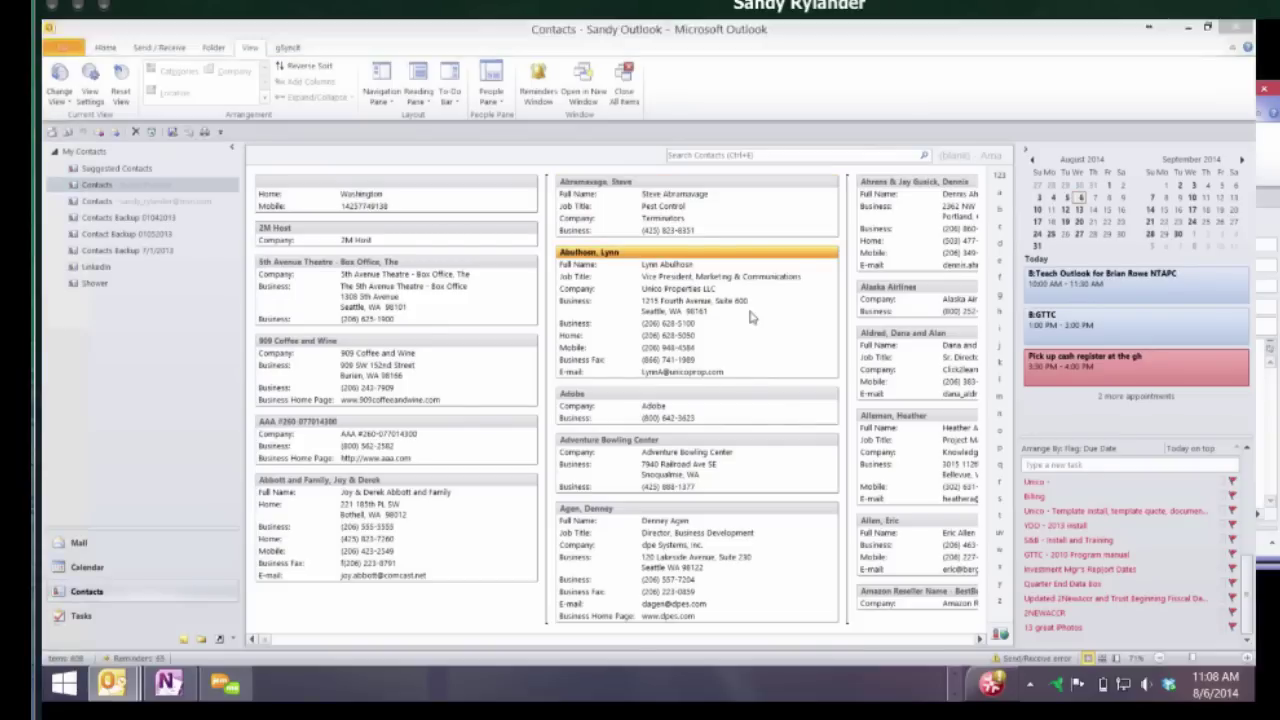
double_click(752, 317)
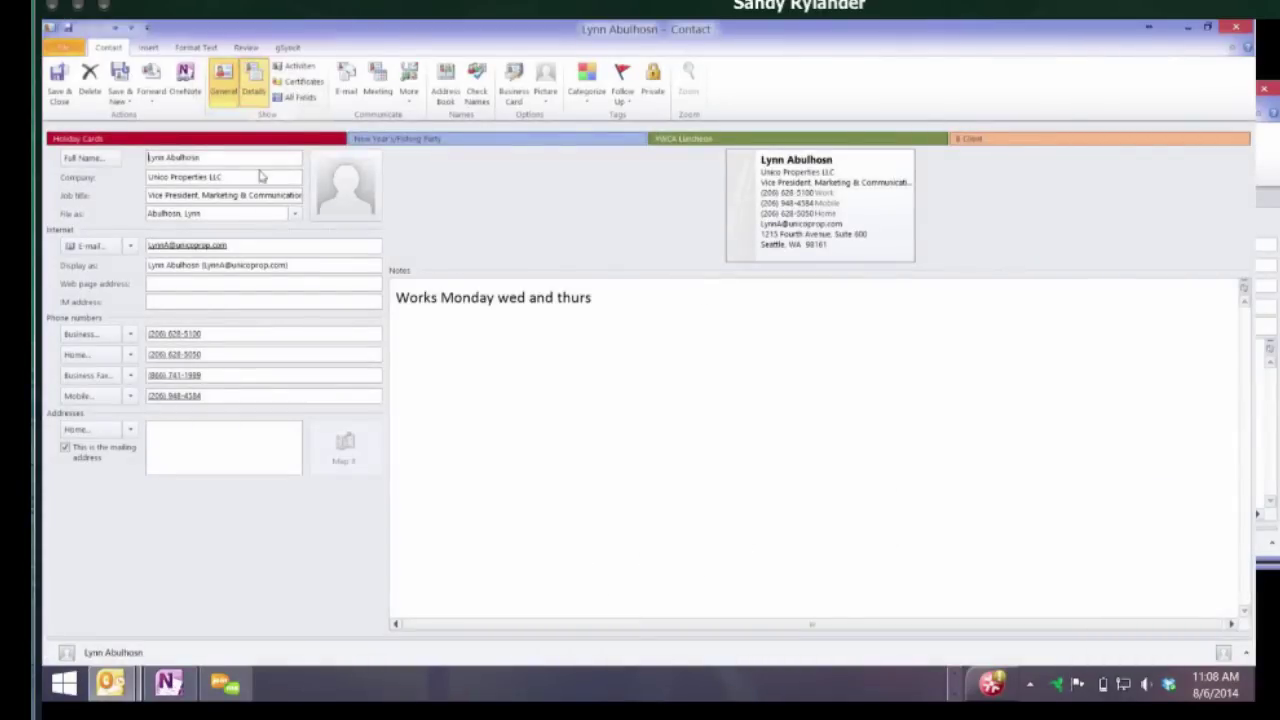
left_click(253, 80)
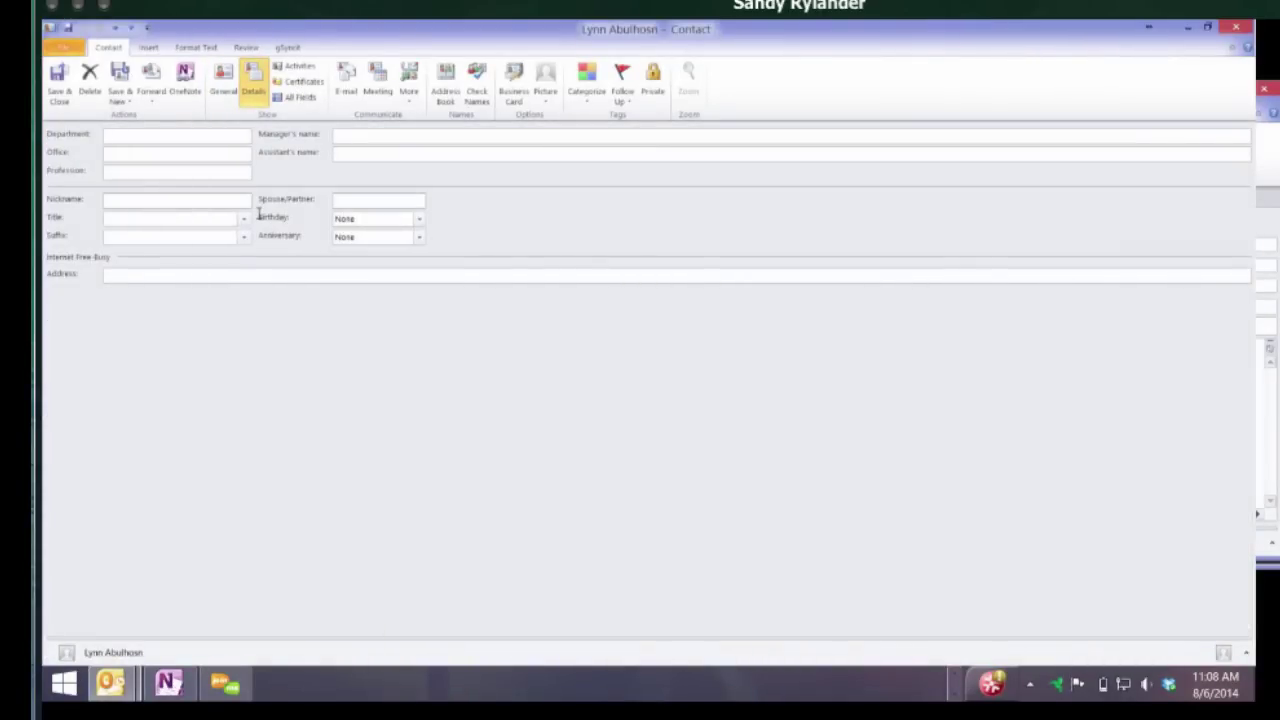
Enter the assistant's name in the contact's details, then save and close the contact
key("Tab")
key("Tab")
key("Tab")
type("Mary")
left_click(58, 100)
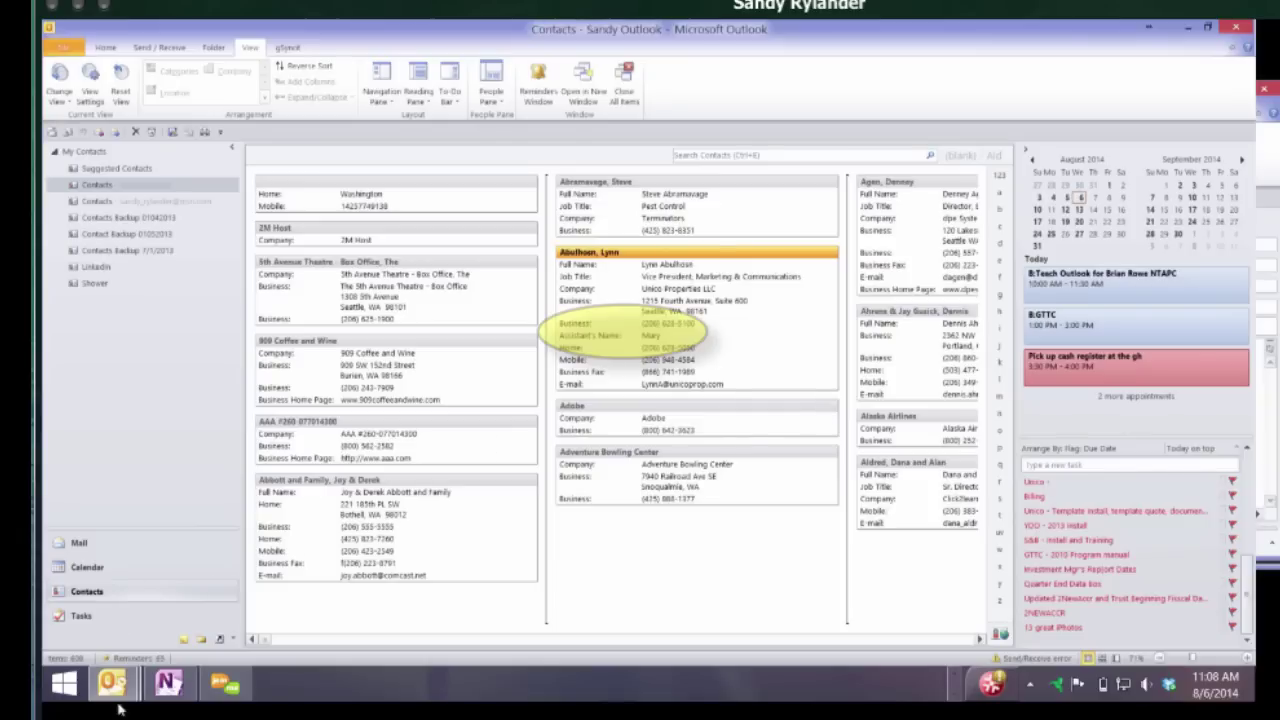
Show the calendar in Month view and look through the category choices for the July 28 birthday appointment
key("ctrl+2")
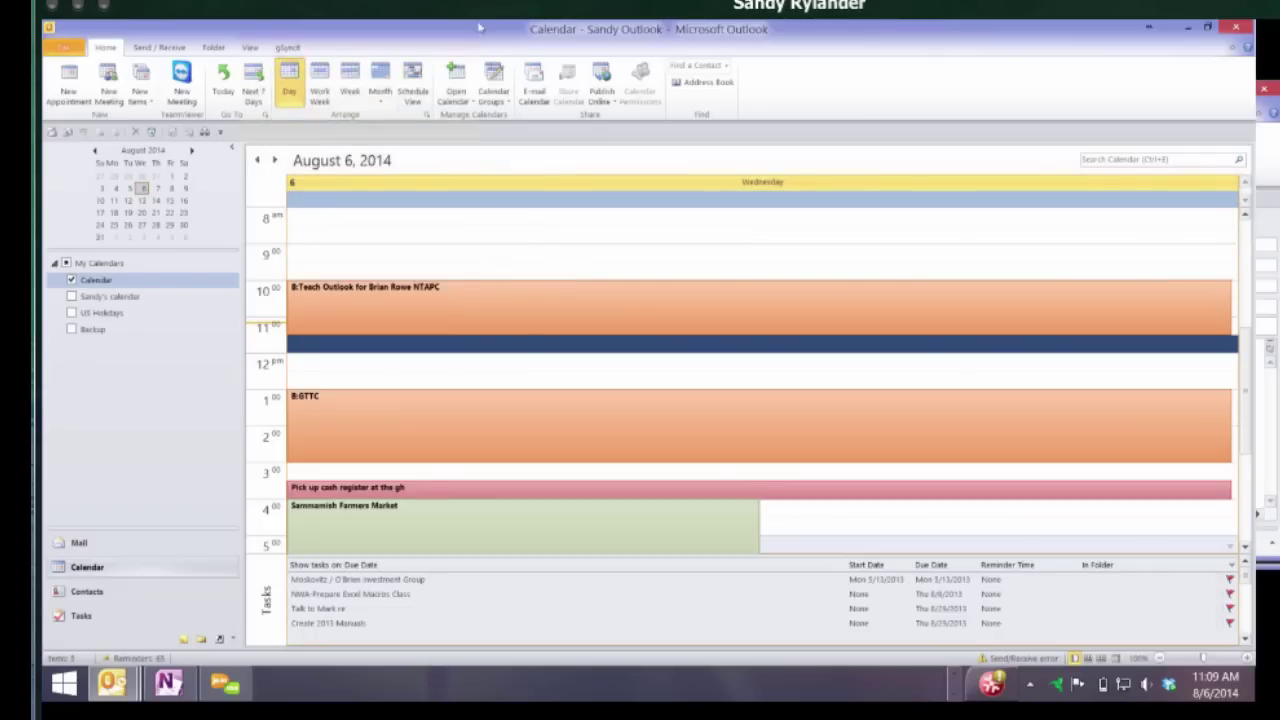
key("ctrl+alt+4")
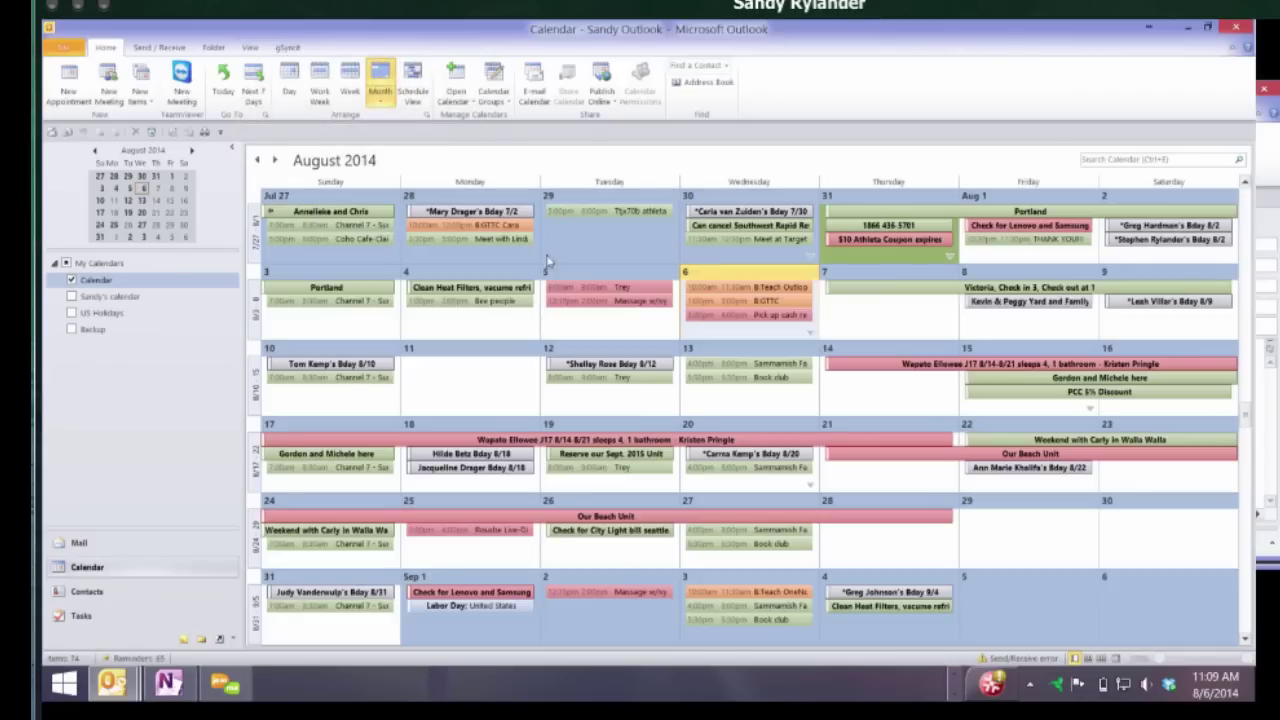
key("Tab")
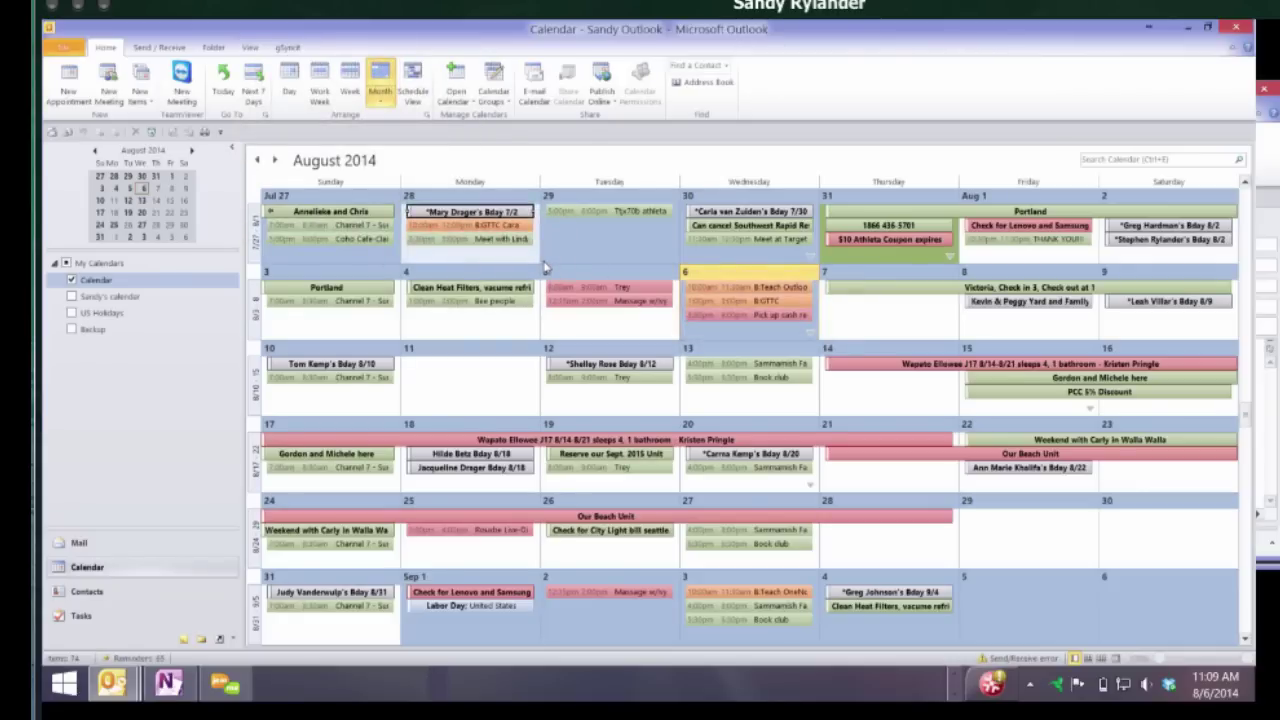
left_click(420, 80)
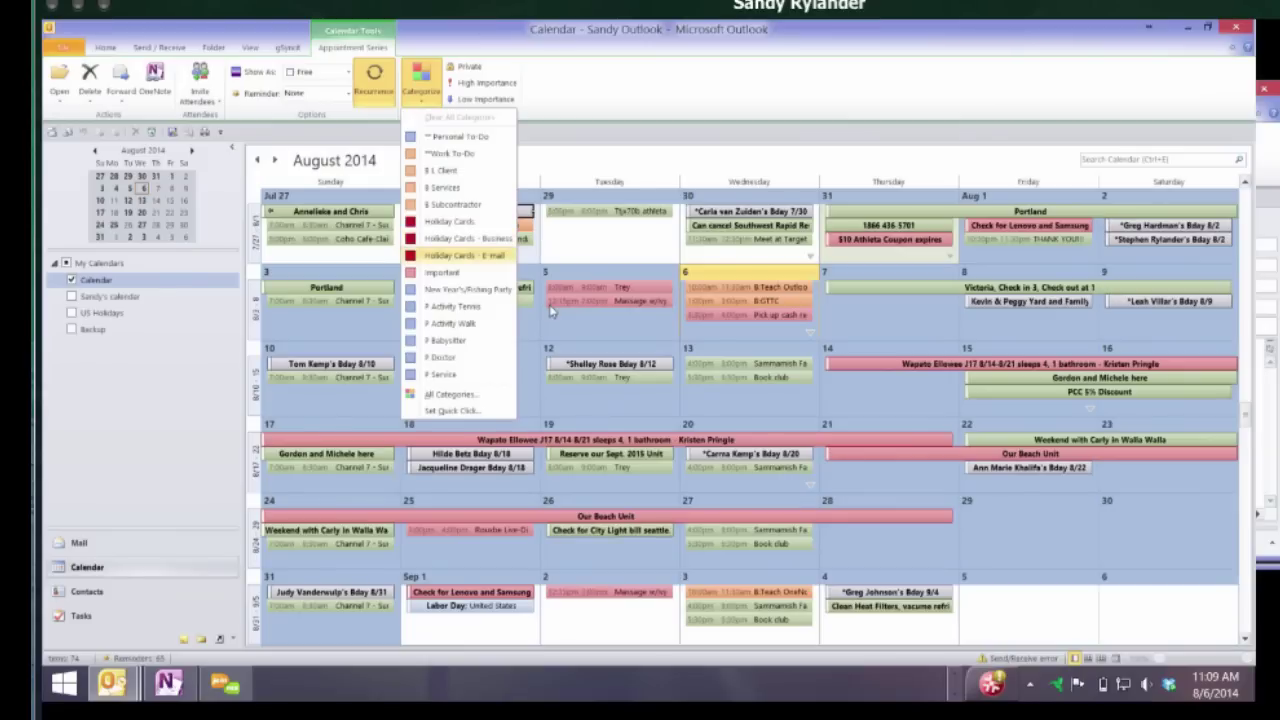
left_click(770, 101)
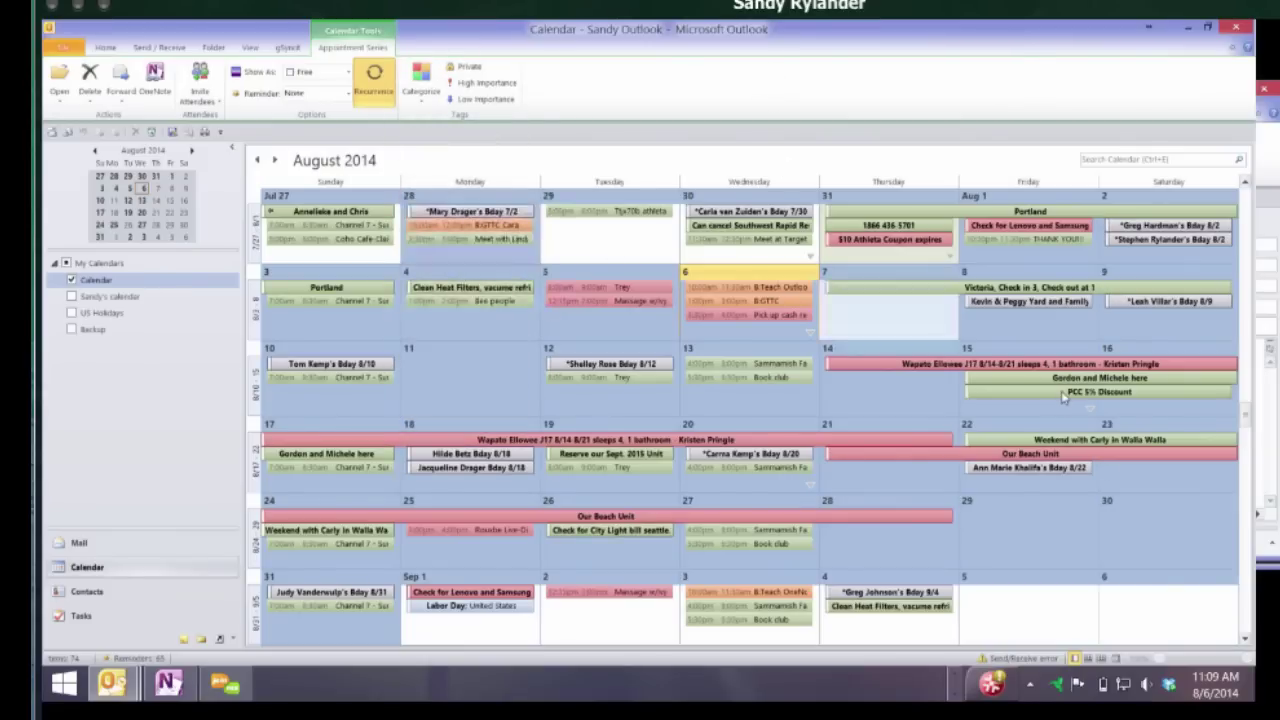
left_click(940, 462)
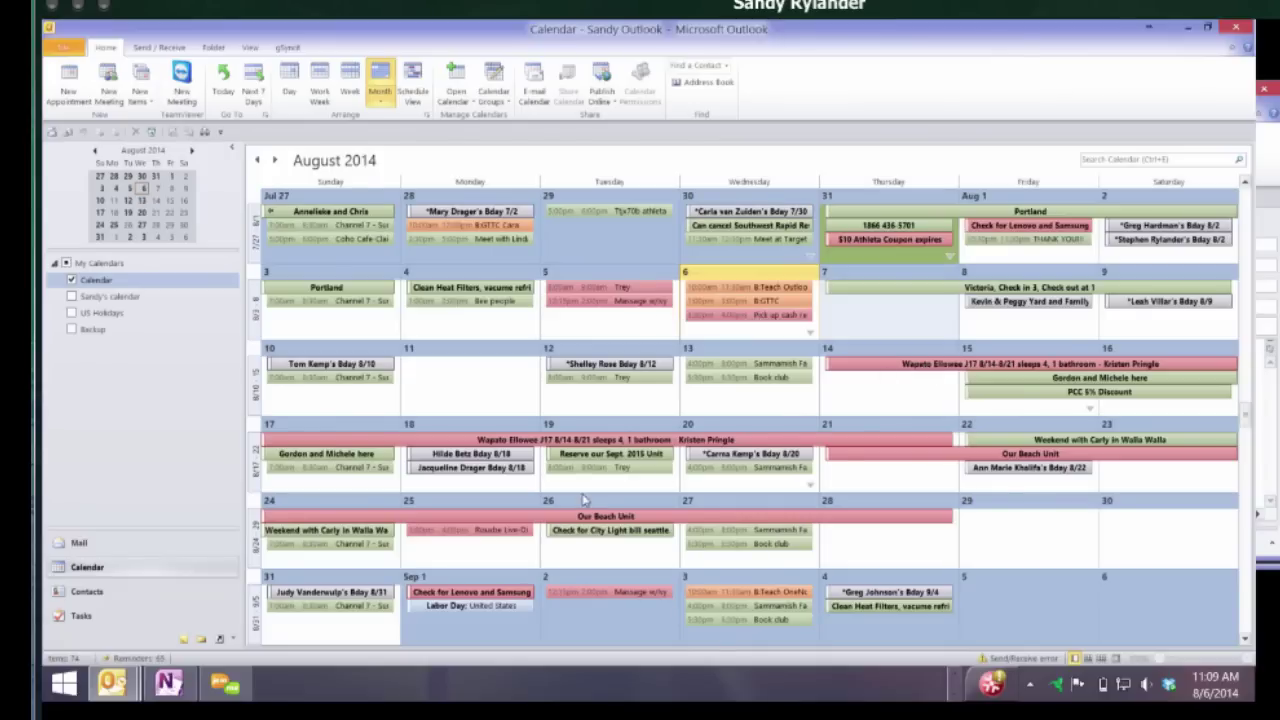
Add an all-day event titled "B:NJP Training" on August 11, 2014, and delete it again
left_click(470, 385)
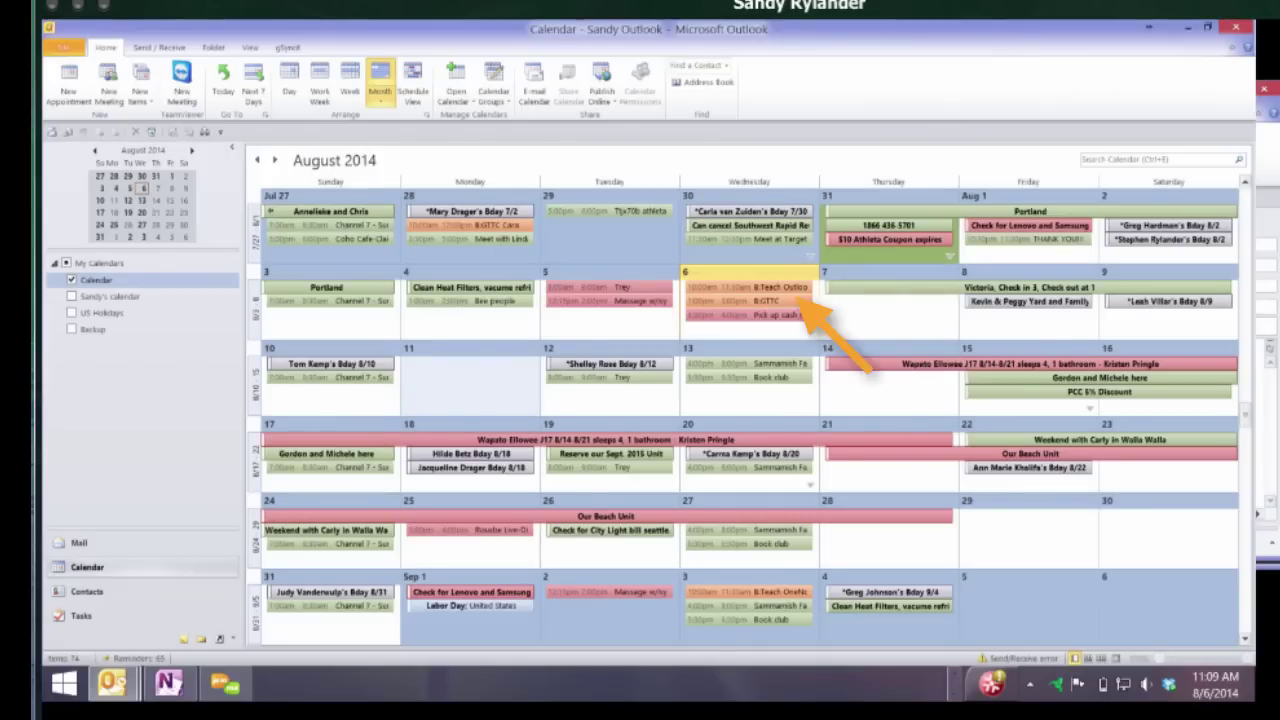
type("B:")
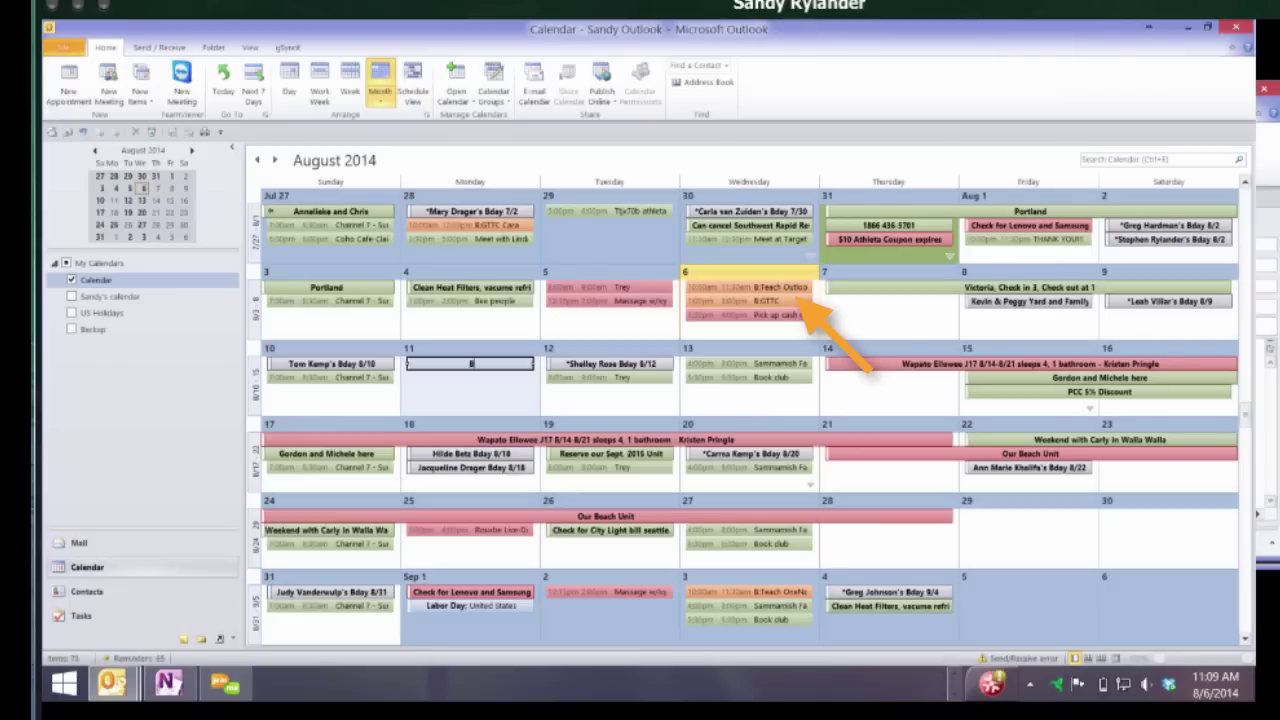
type("NJP Training")
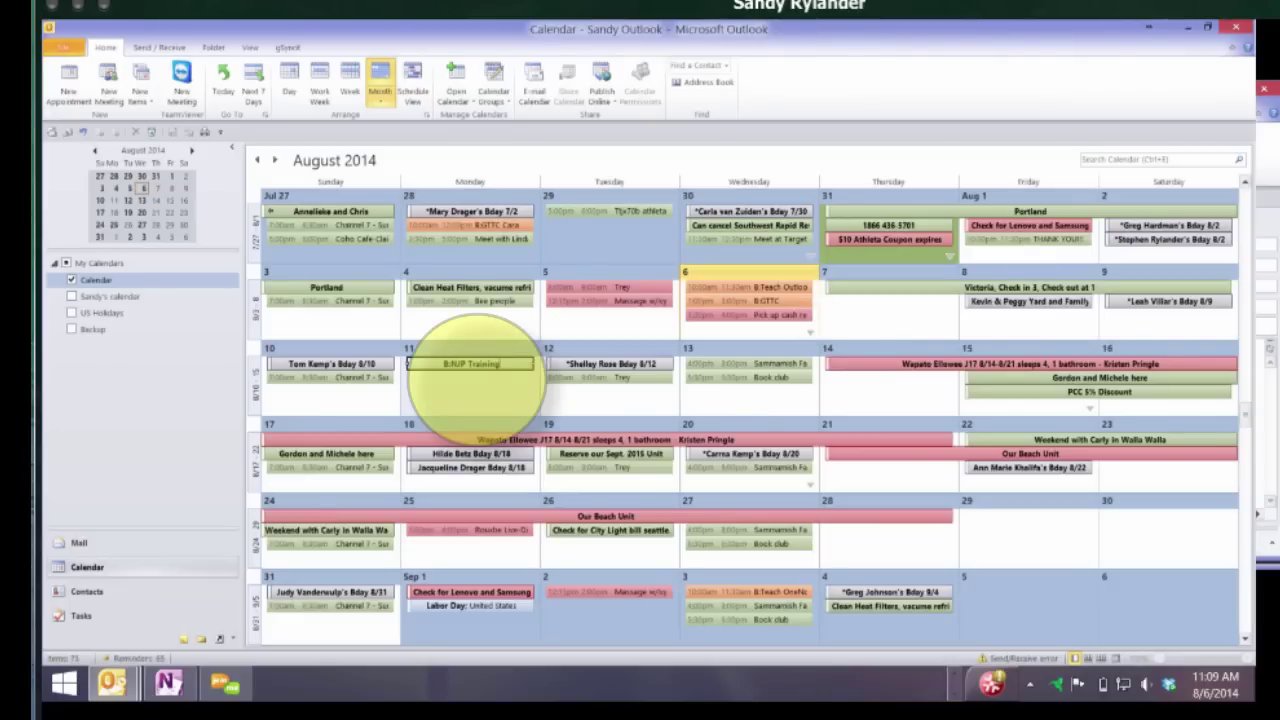
key("Return")
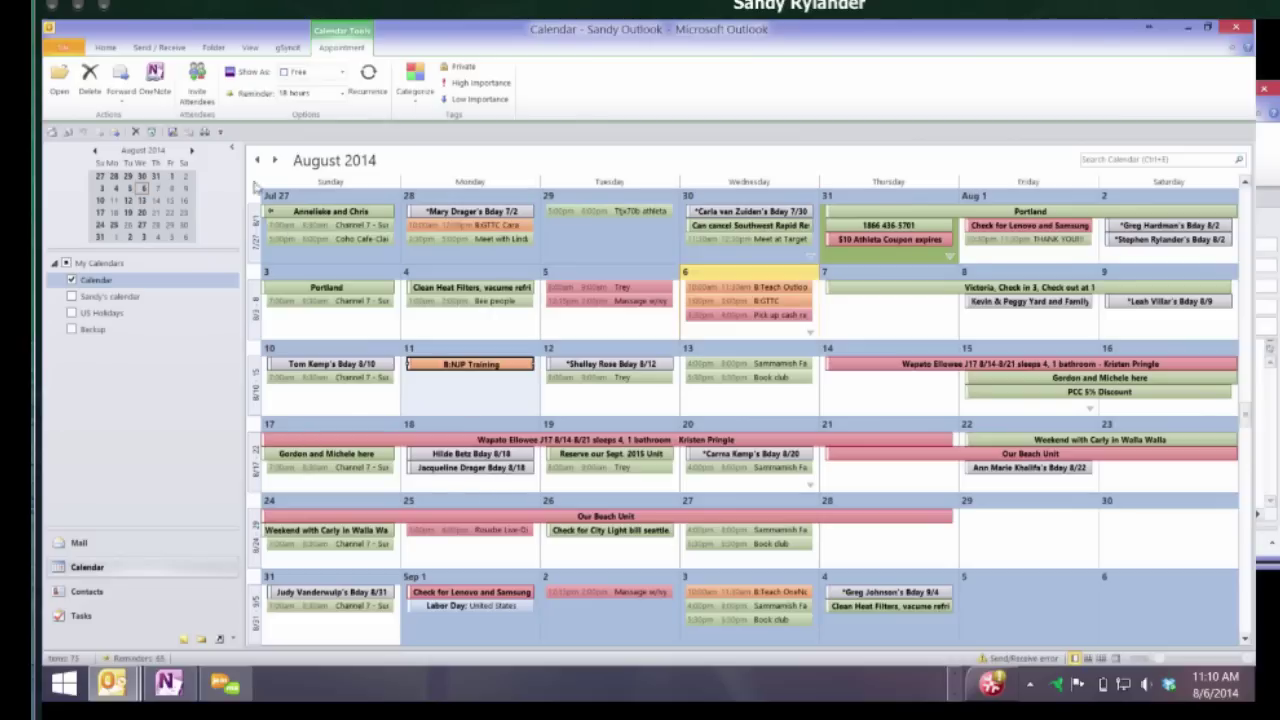
left_click(109, 104)
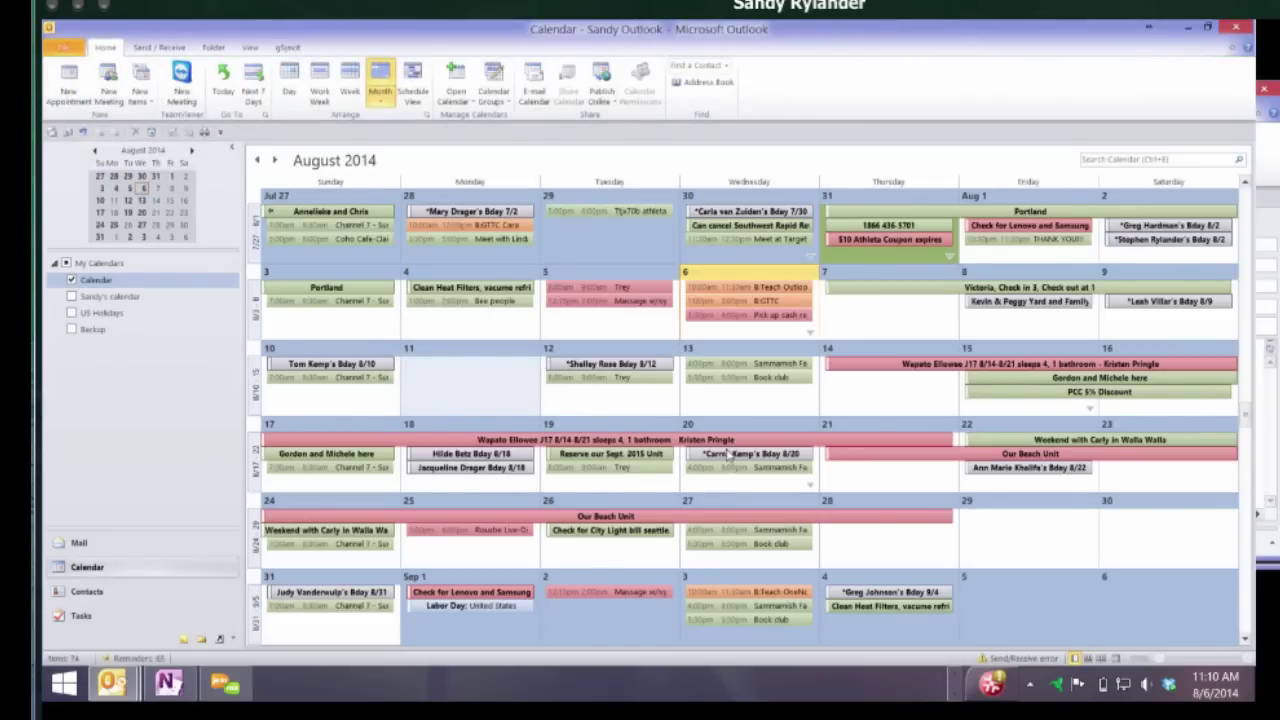
View the Categorize option for the August 12 birthday appointment and return to August 11
left_click(420, 80)
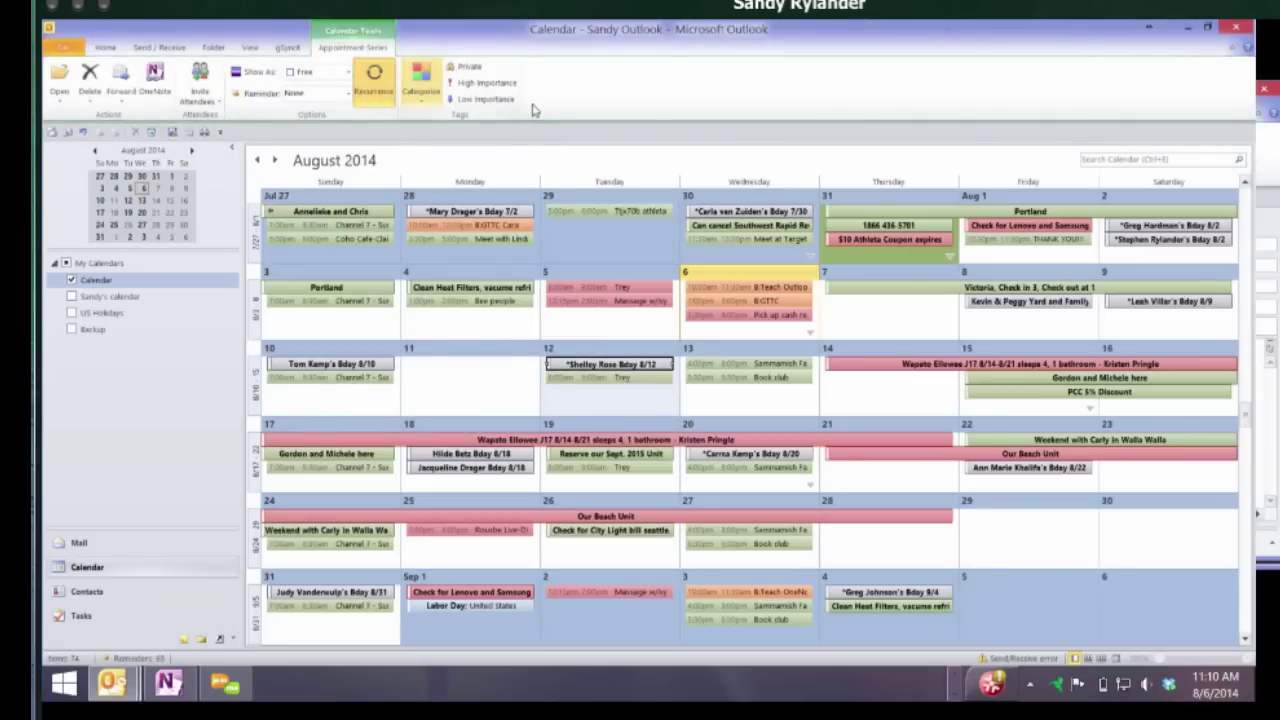
left_click(780, 172)
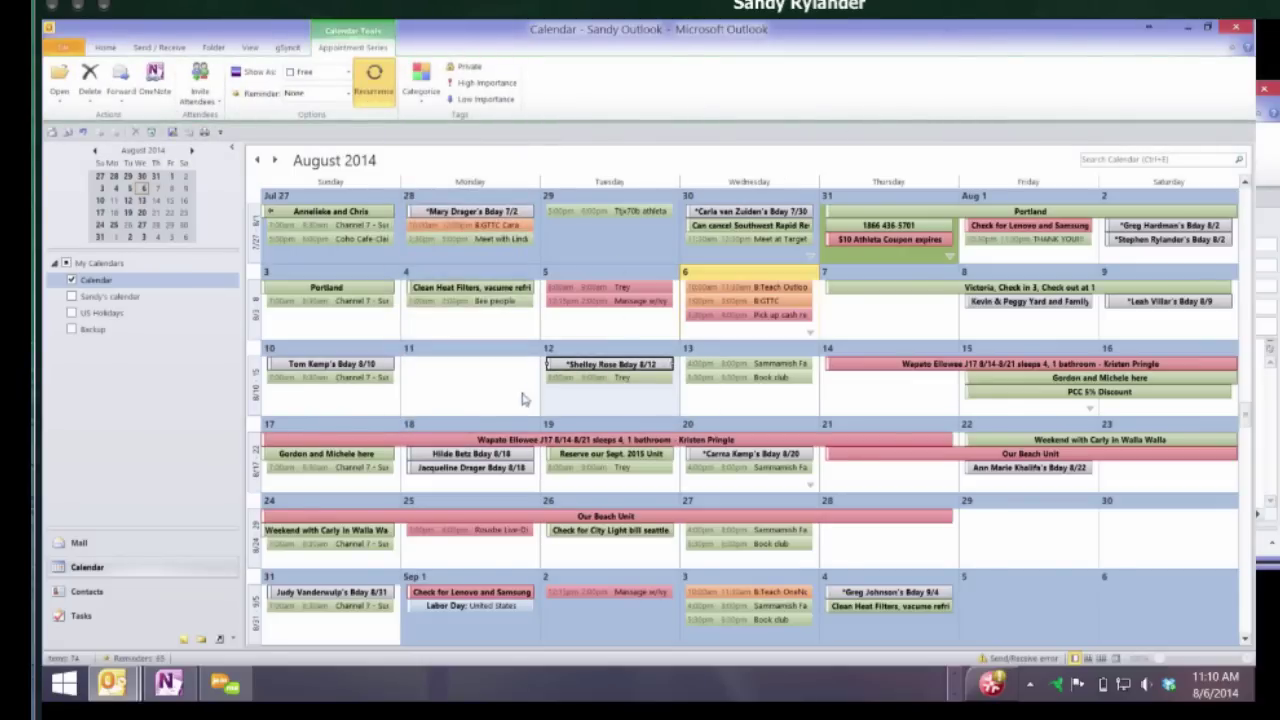
key("Left")
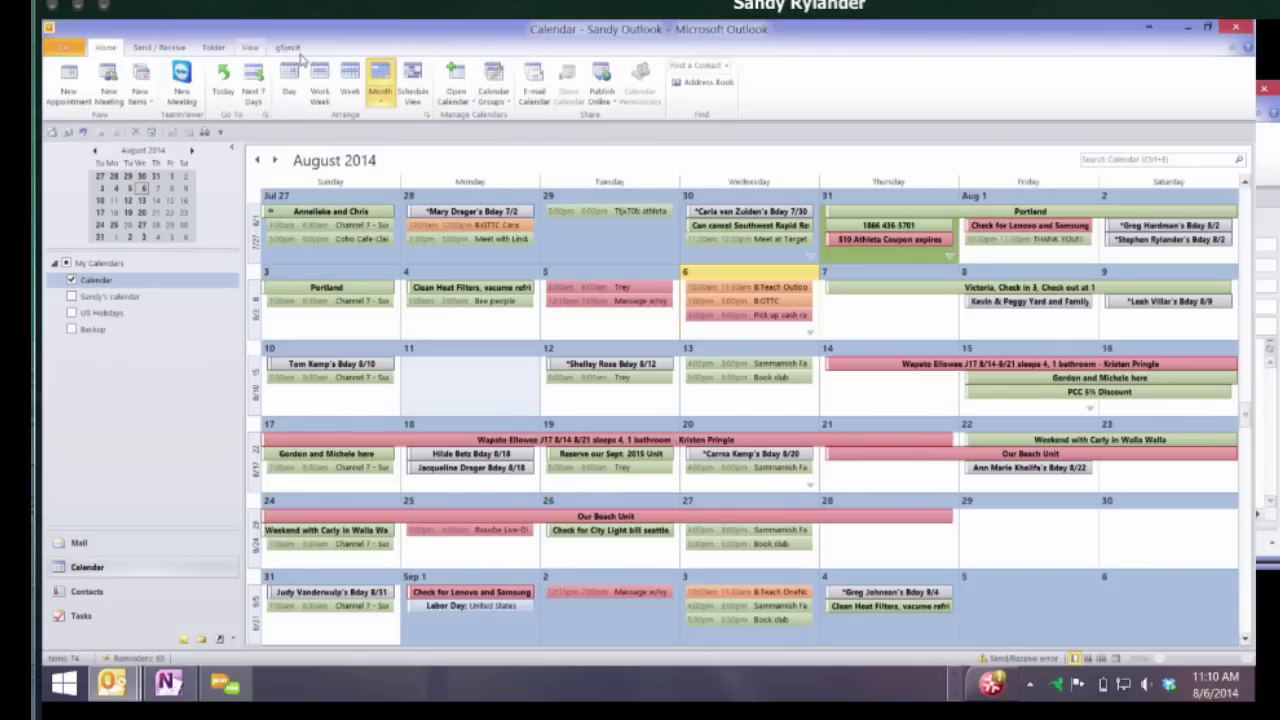
Open the conditional formatting rules from the calendar's view settings and move the dialog clear of the calendar
scroll(300, 60, "down", 3)
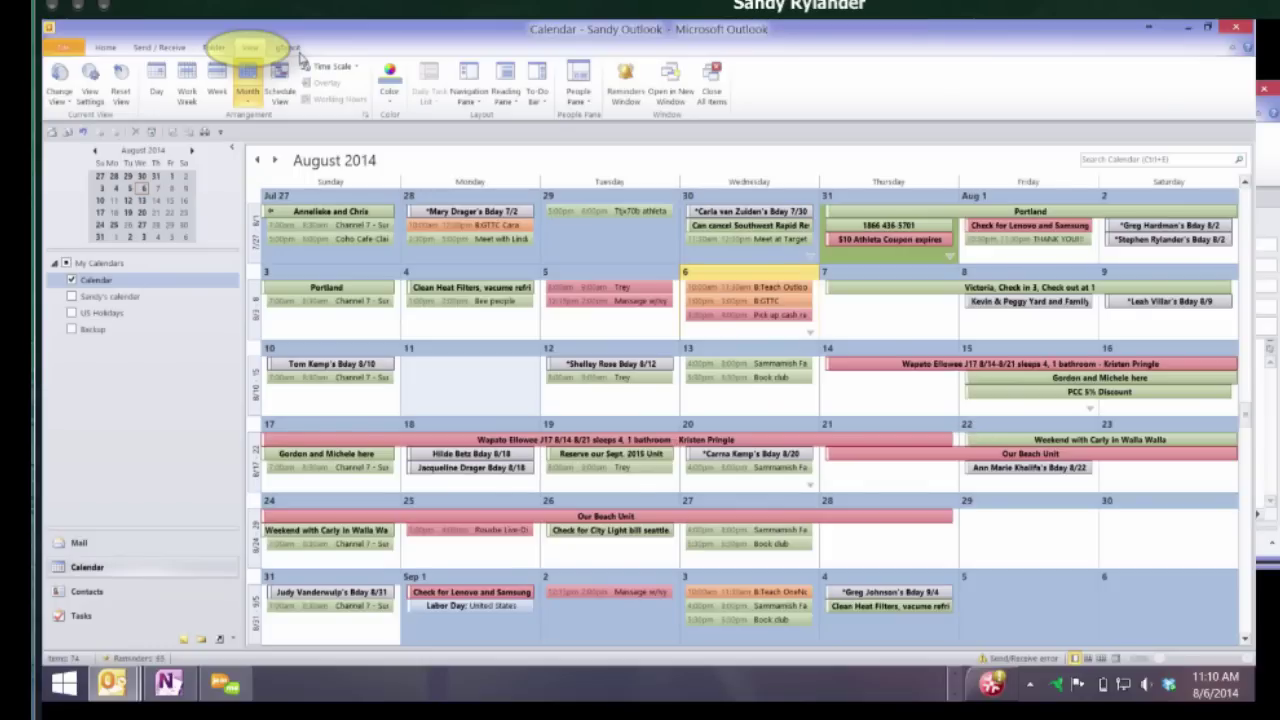
left_click(92, 96)
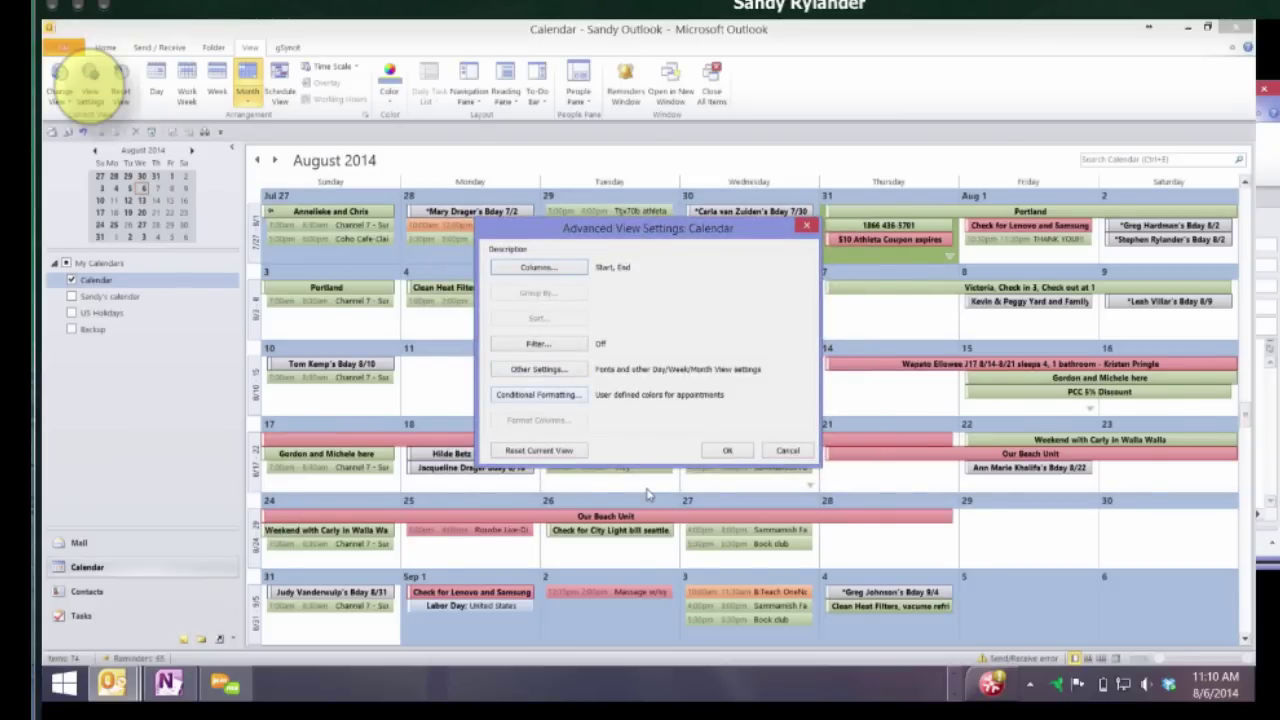
left_click(538, 394)
left_click_drag(700, 232, 604, 152)
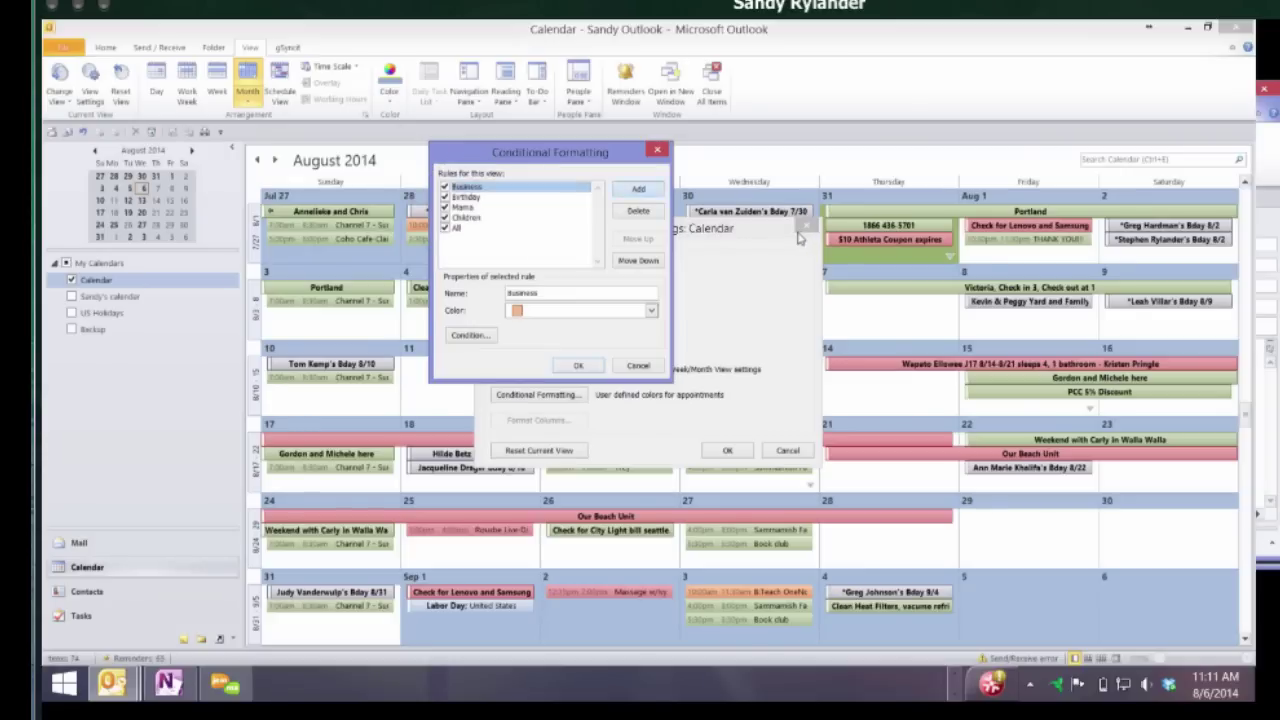
Add a conditional formatting rule named "Trial or Due" and give it a light yellow color
key("alt+a")
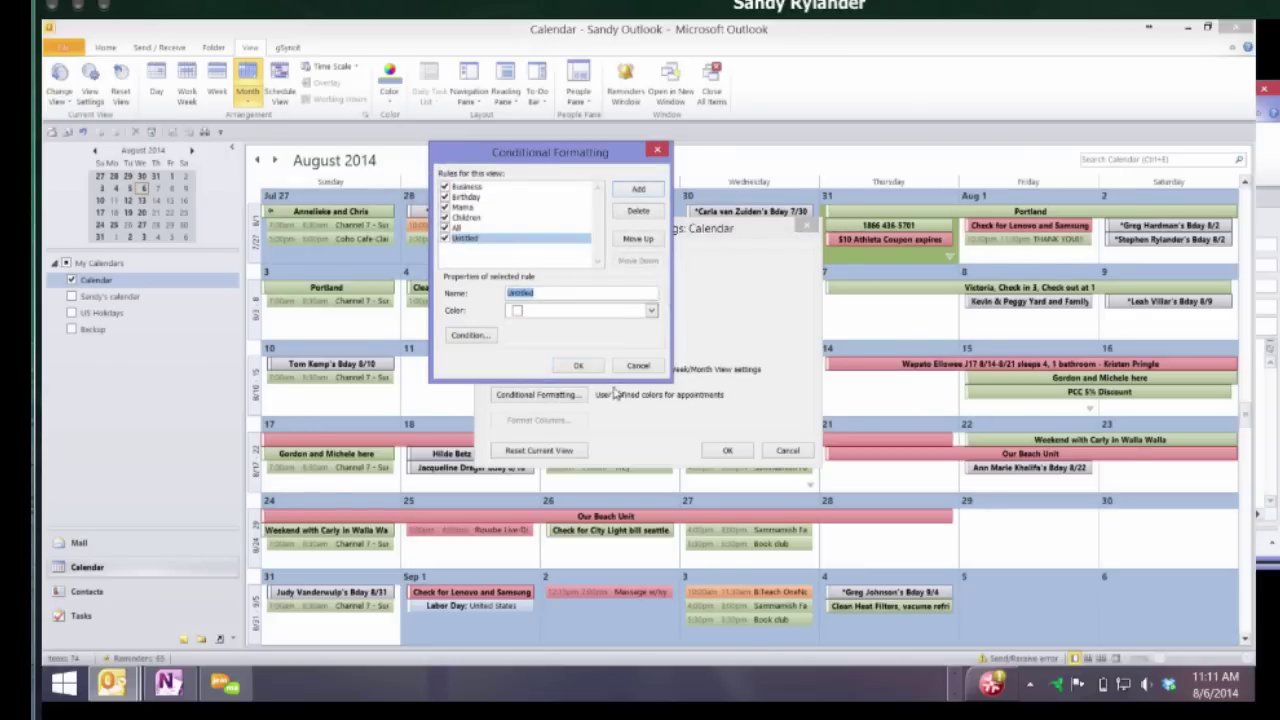
type("Tra")
type("i")
type("l")
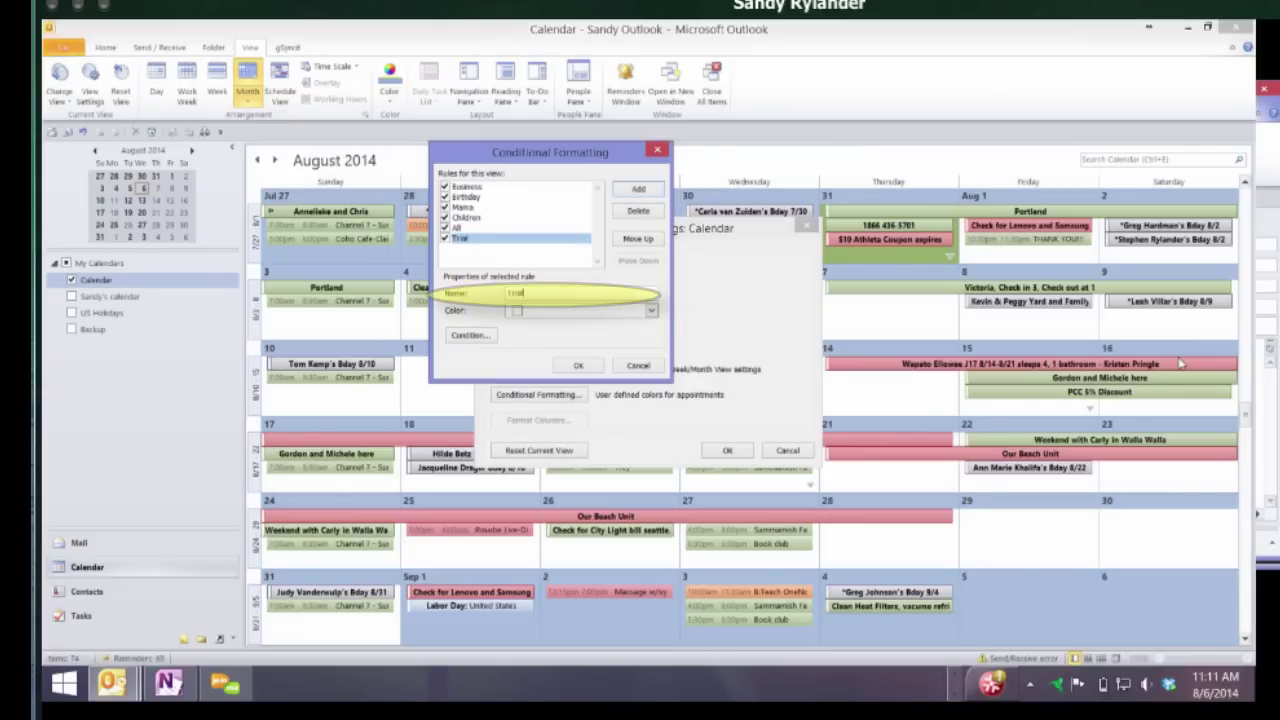
type(" or Due")
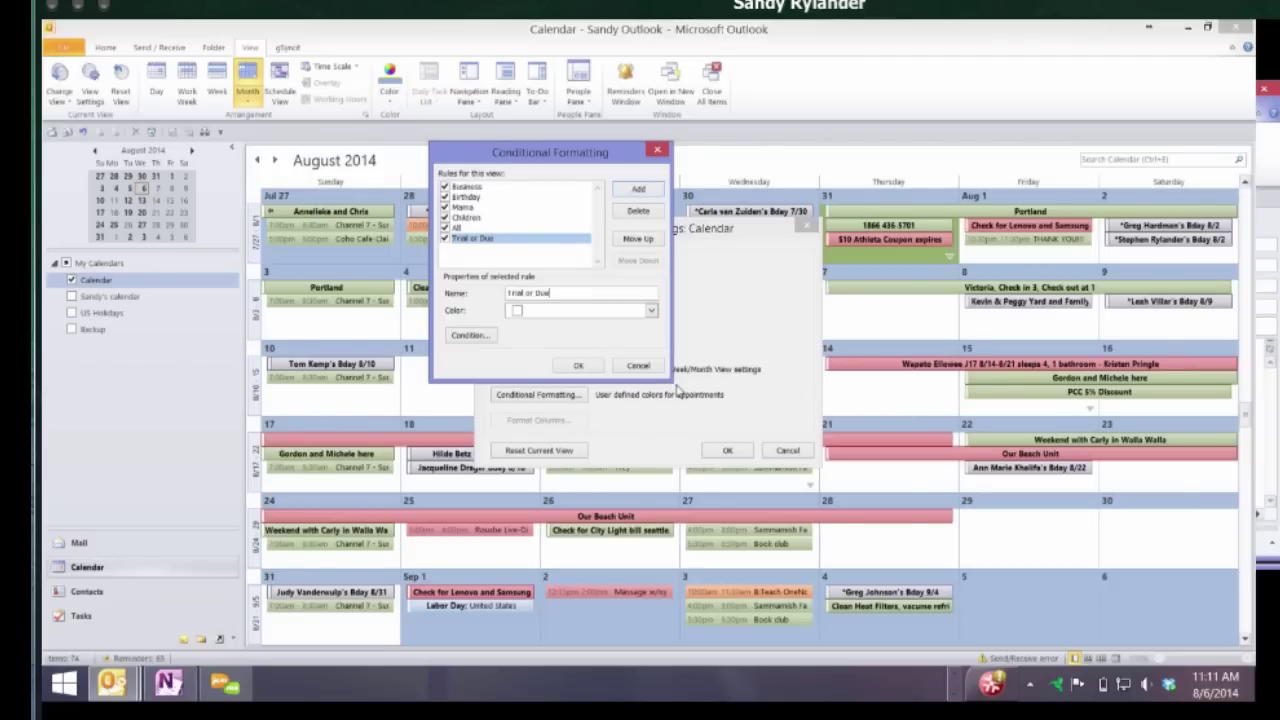
key("alt+Down")
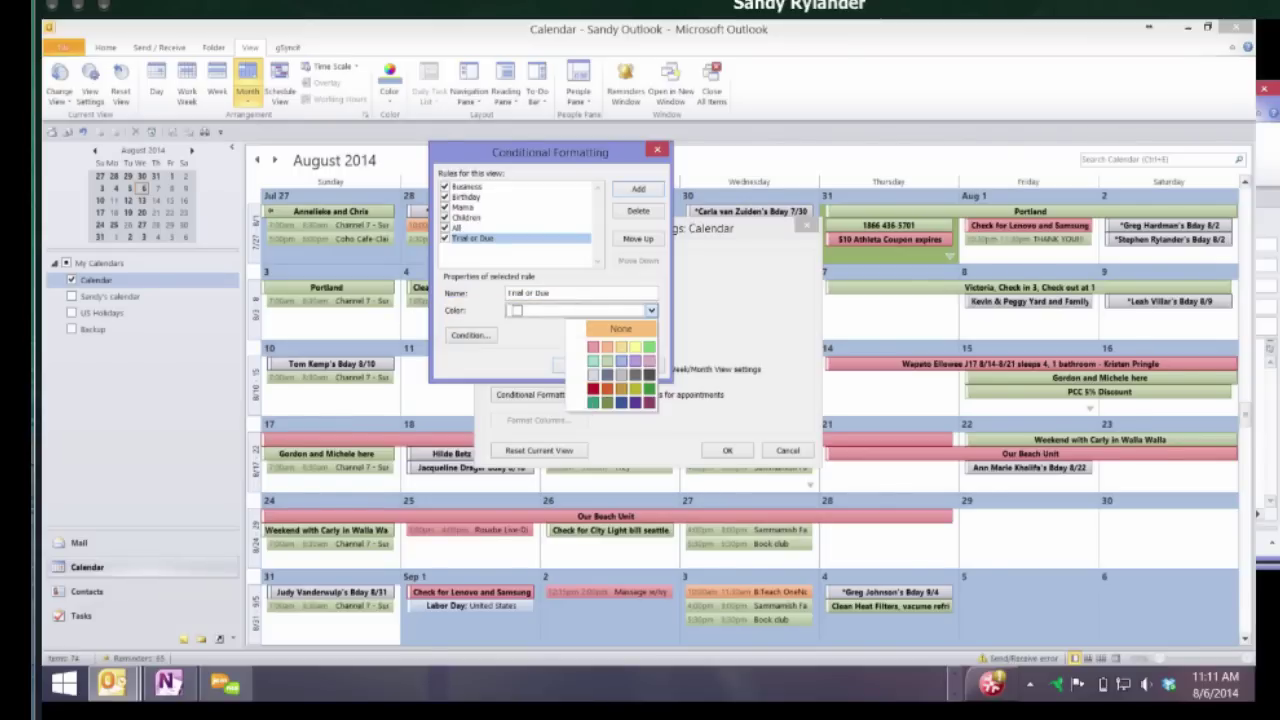
left_click(635, 347)
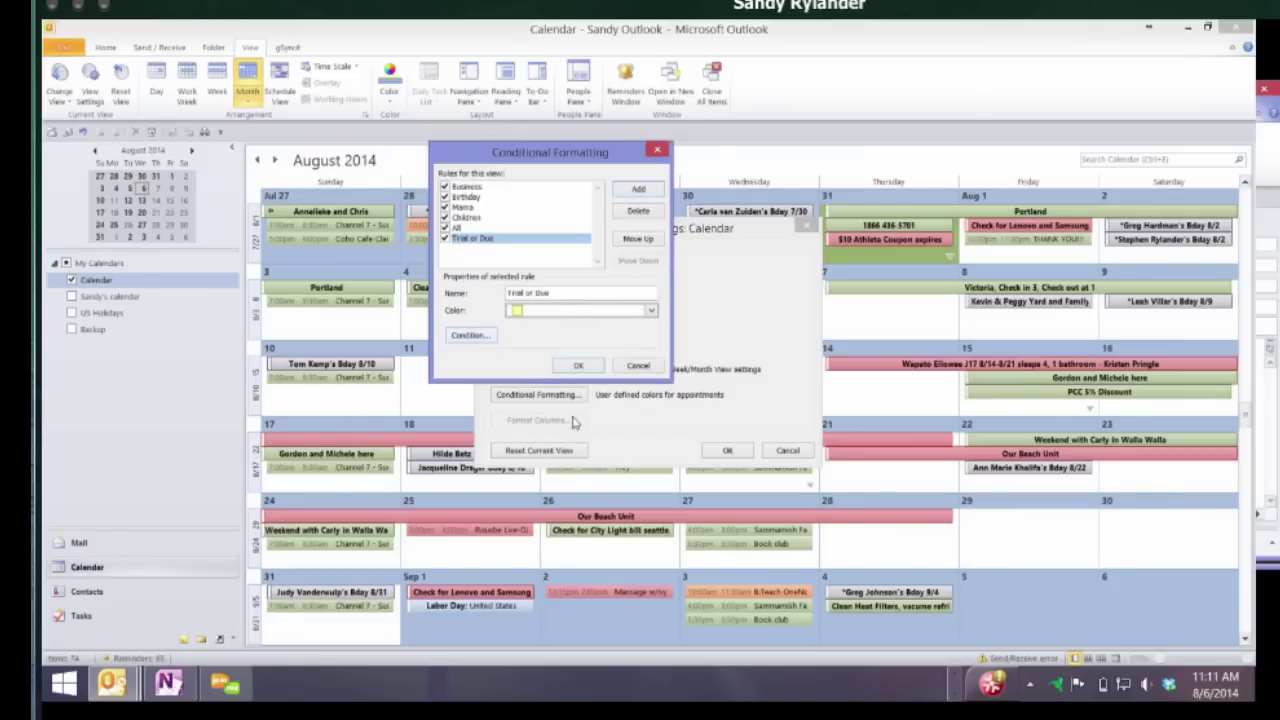
Set the rule's condition to search the subject field for words including "Trial", and confirm the calendar's view settings
left_click(469, 335)
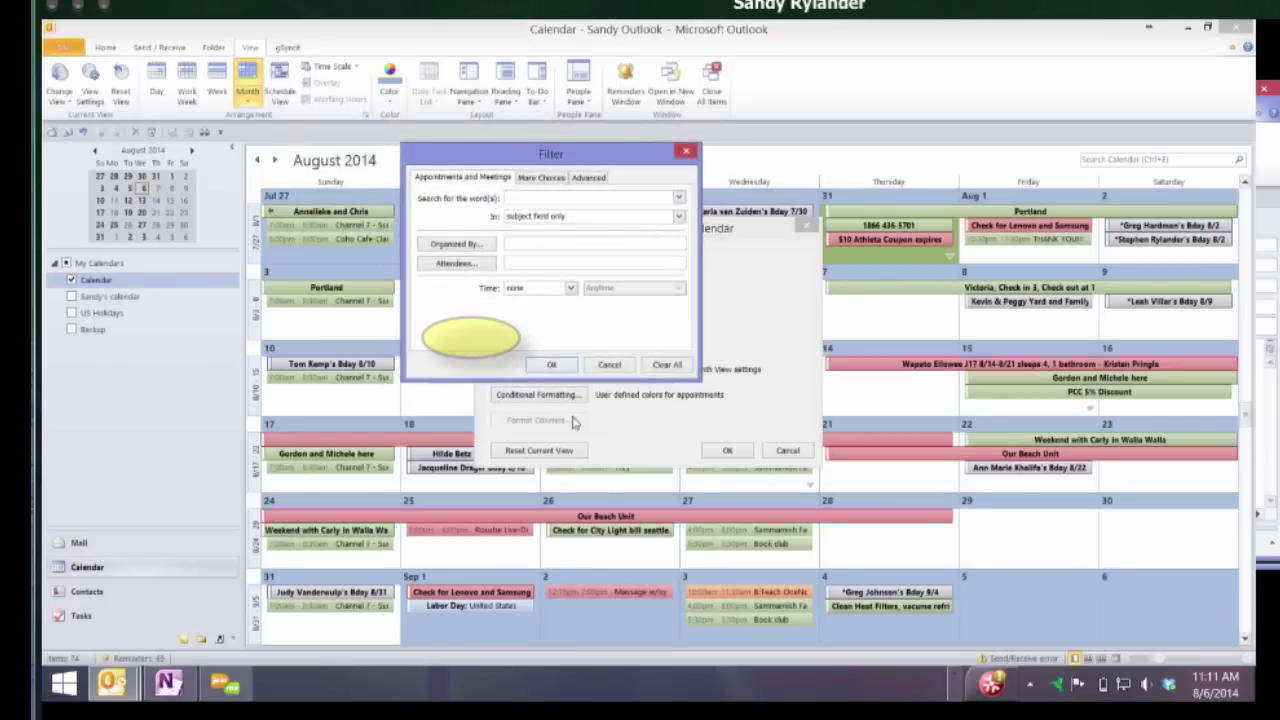
type("Trish")
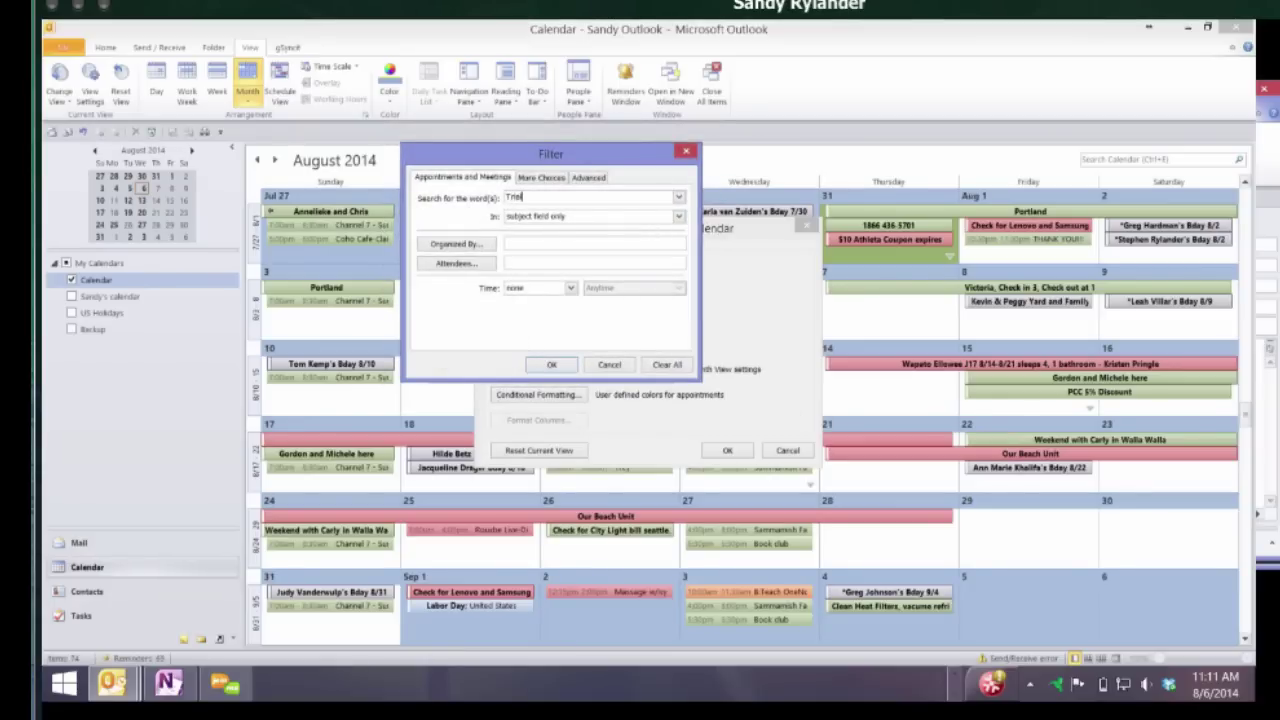
type(",Drst")
key("Return")
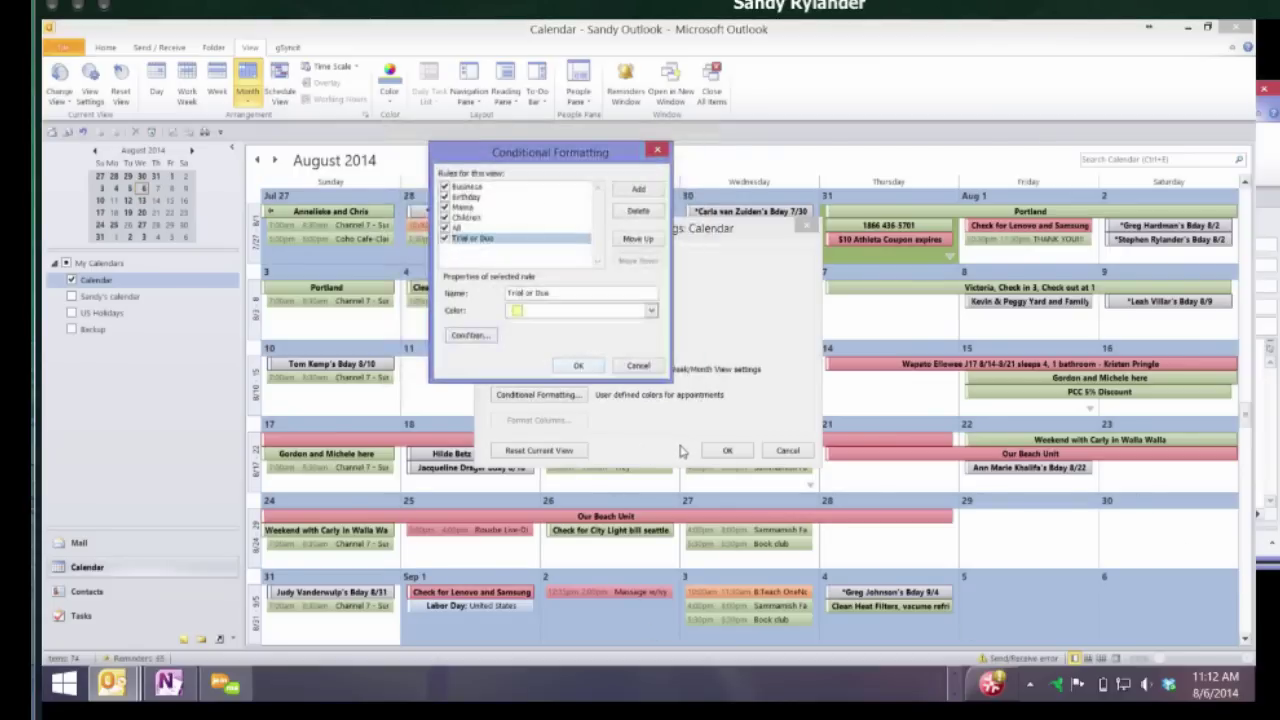
key("Return")
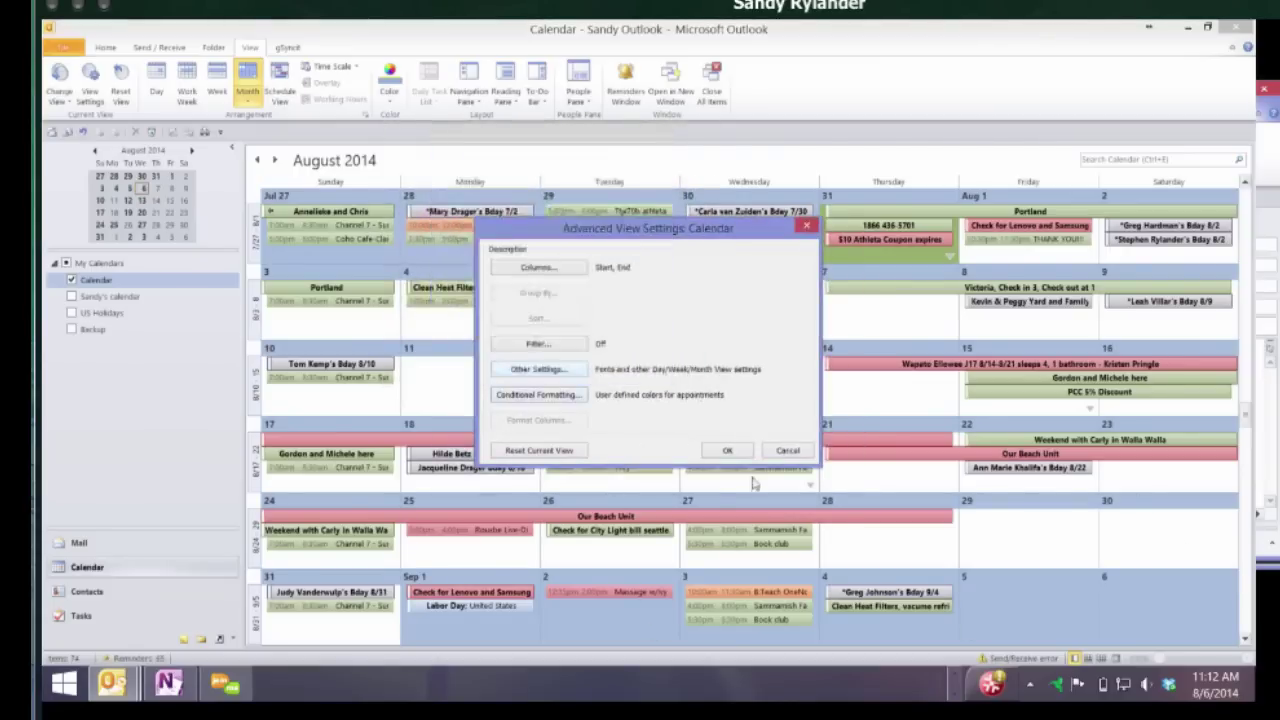
key("Return")
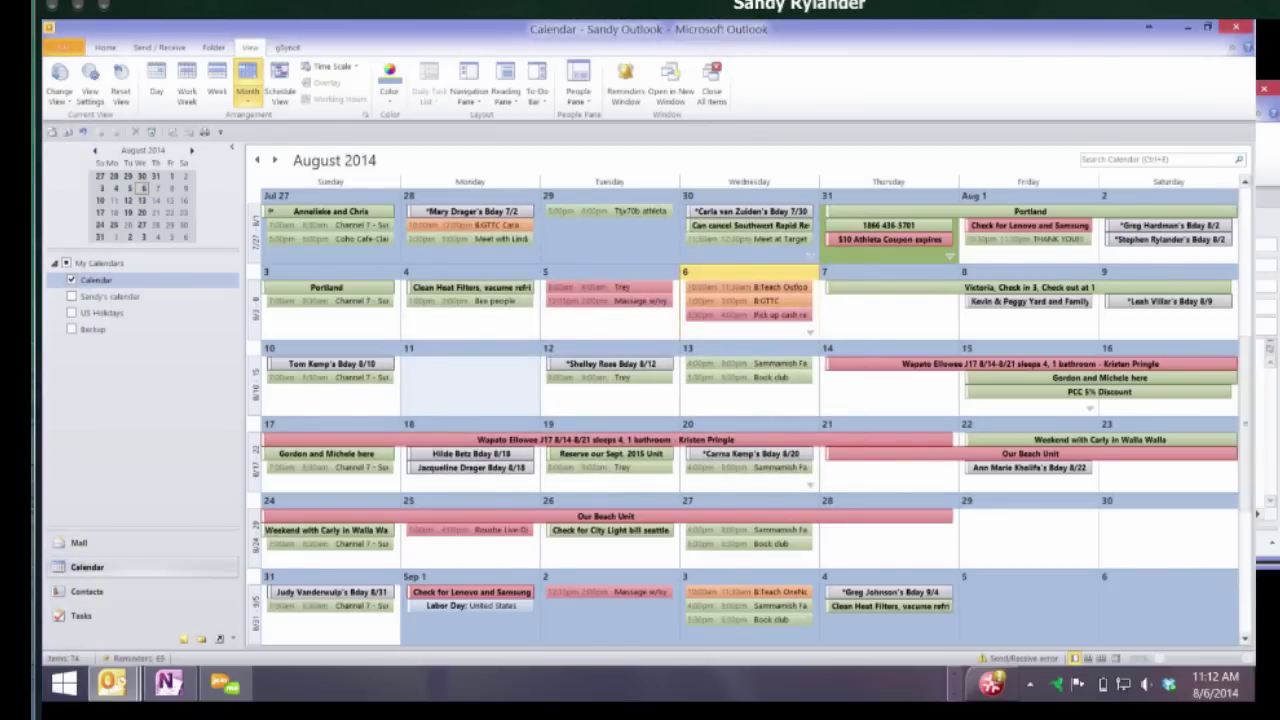
Add an all-day event on August 11, 2014, titled with a surname followed by "Trial"
type("Jones Trai")
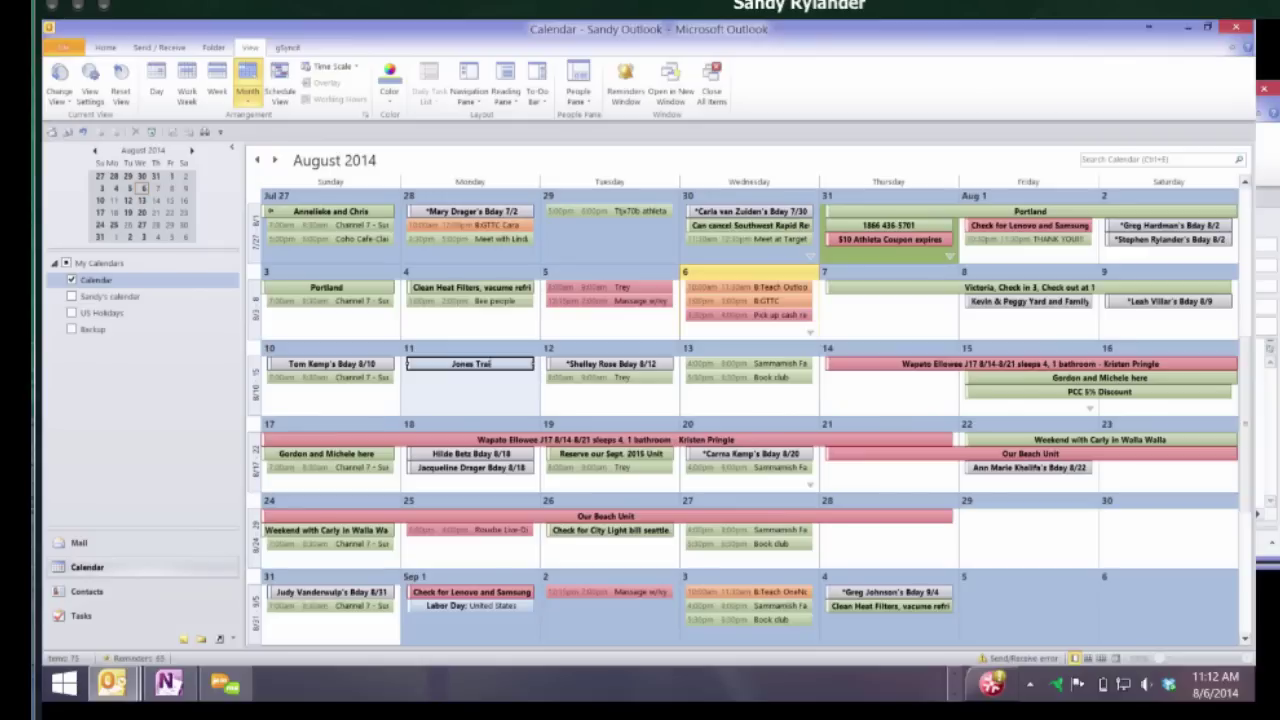
key("BackSpace")
key("BackSpace")
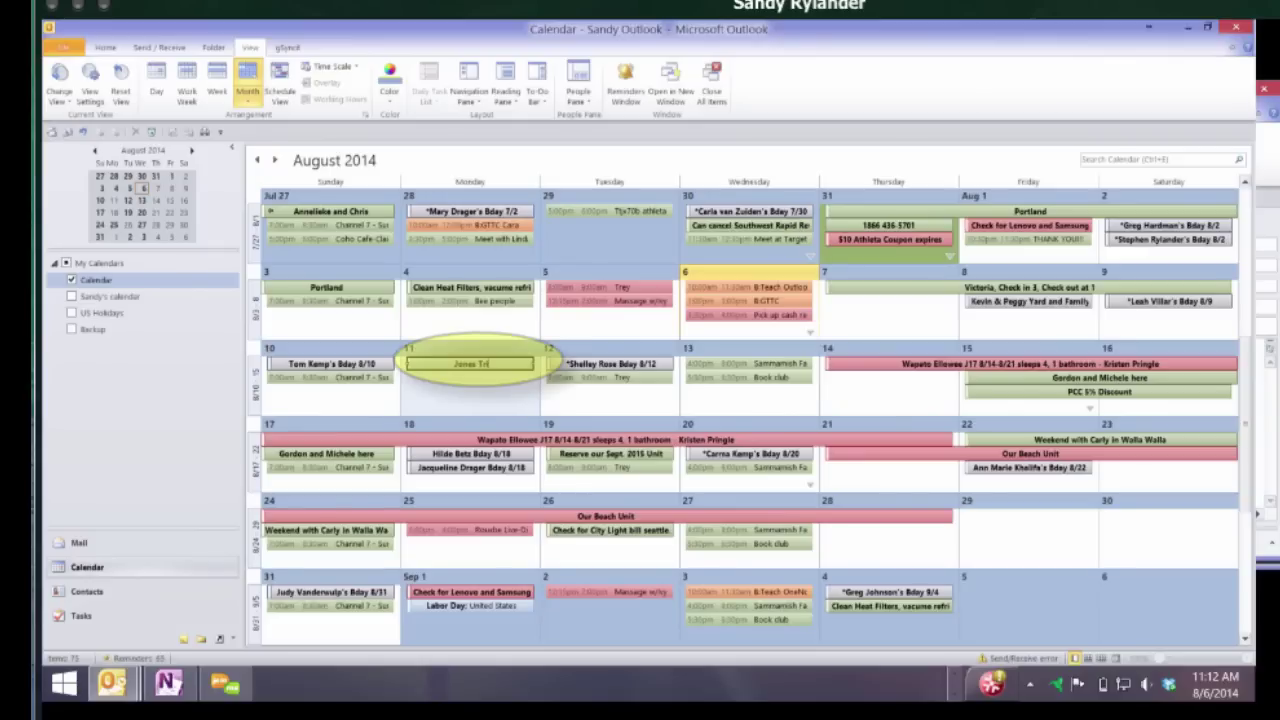
type("ial")
key("Return")
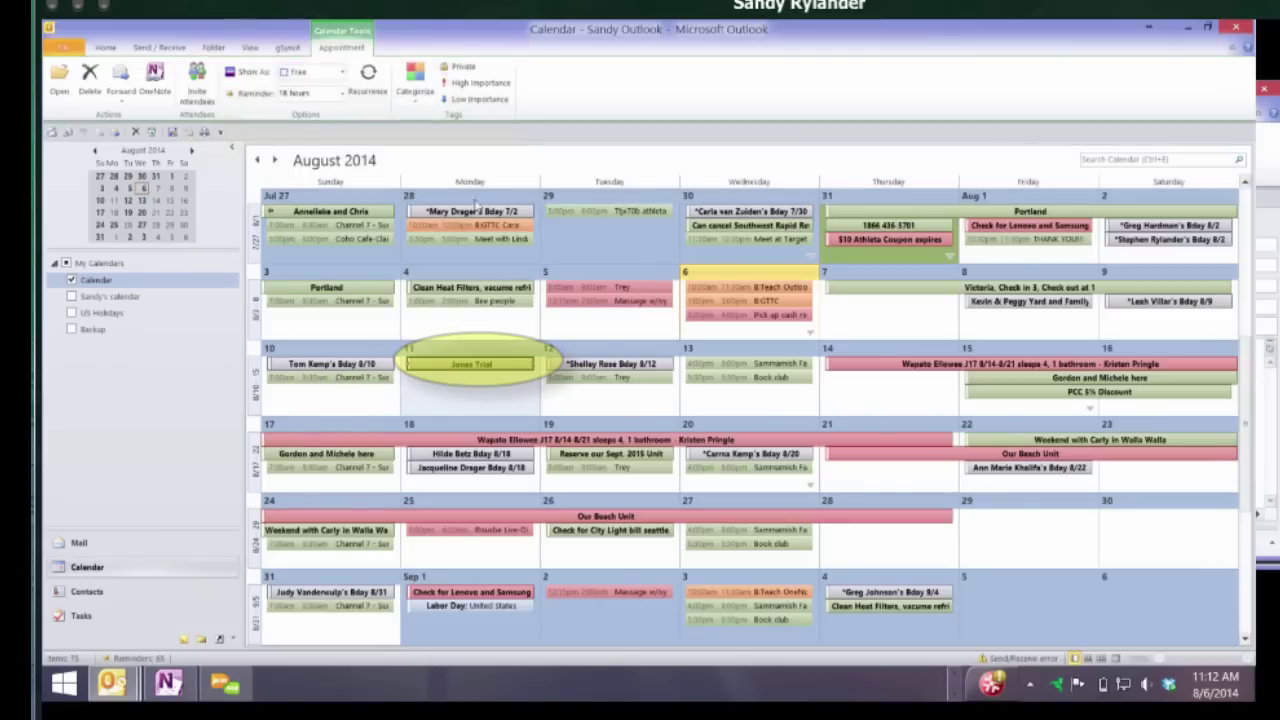
Move the "Trial or Due" conditional formatting rule above all other calendar rules and confirm the view settings
left_click(116, 48)
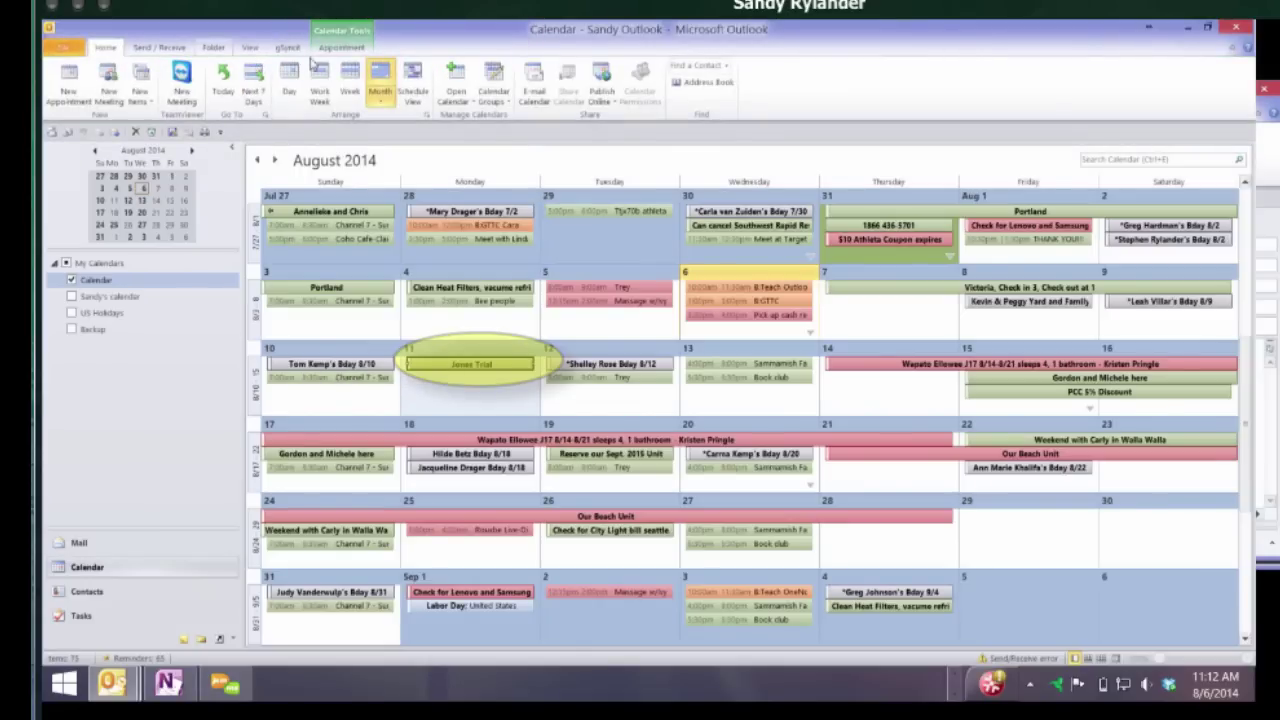
left_click(250, 47)
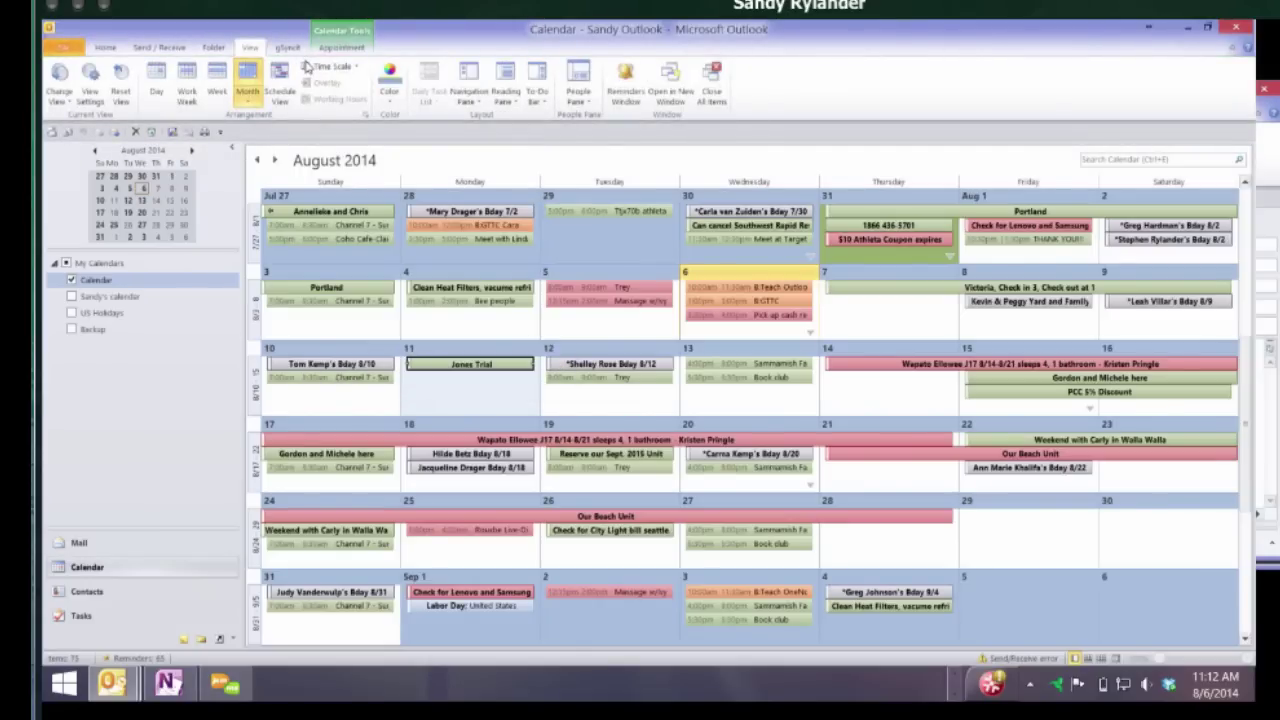
left_click(90, 95)
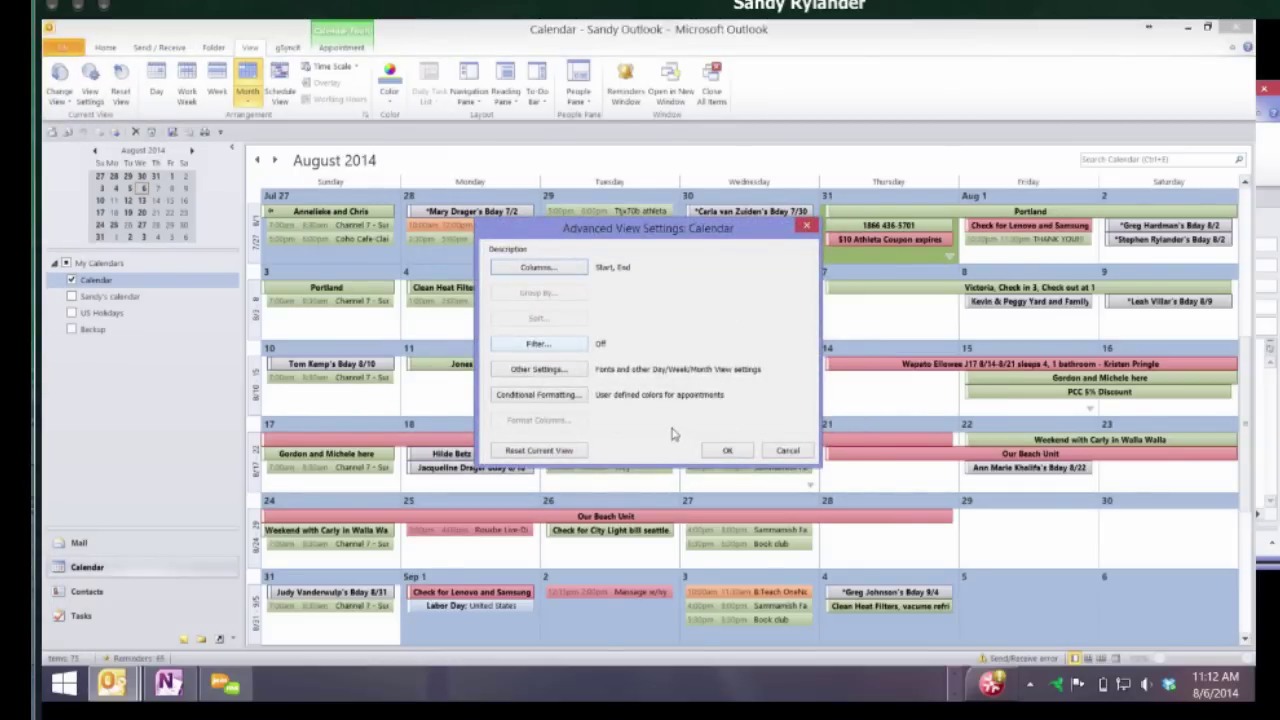
key("alt+d")
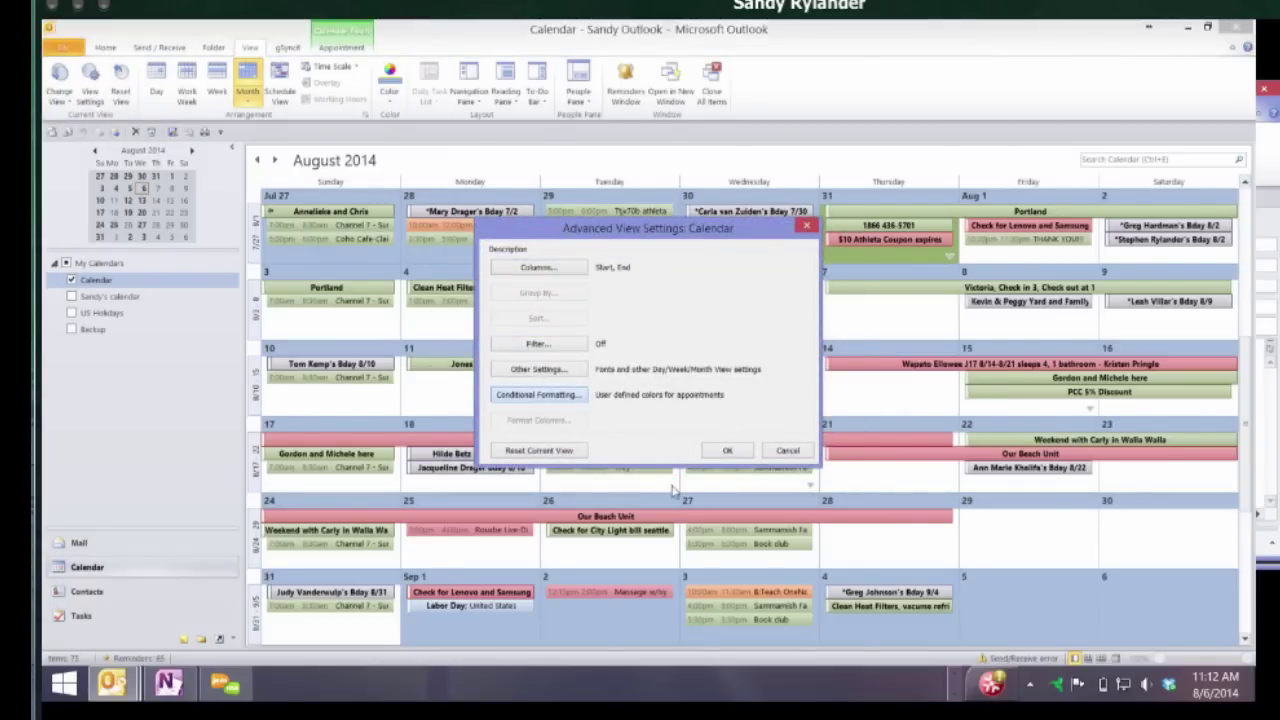
key("End")
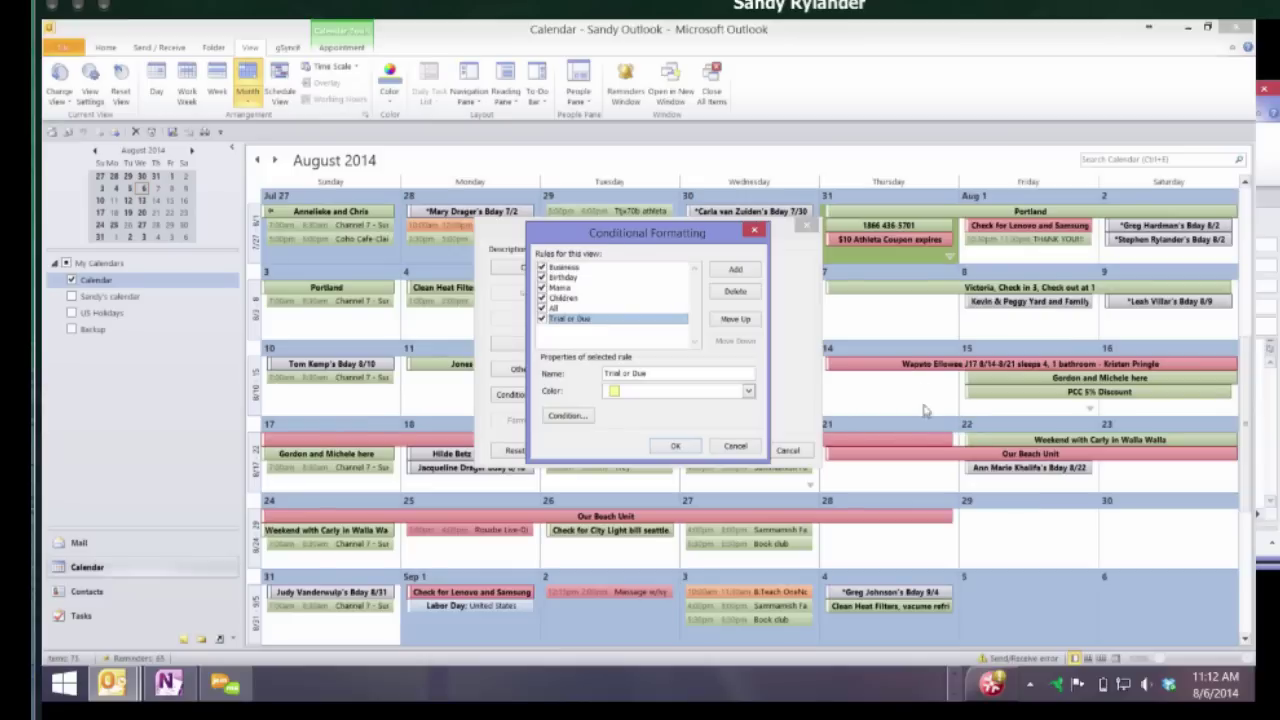
key("alt+u")
key("alt+u")
key("alt+u")
key("alt+u")
key("alt+u")
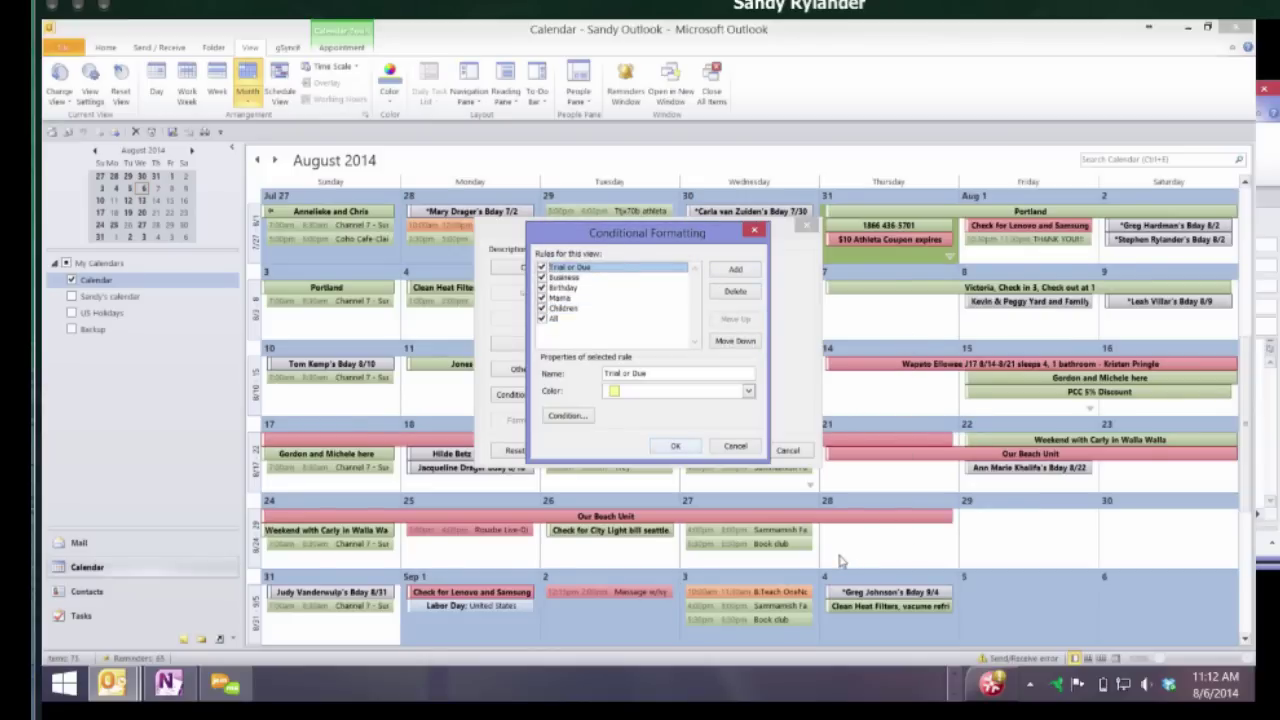
key("Return")
key("Return")
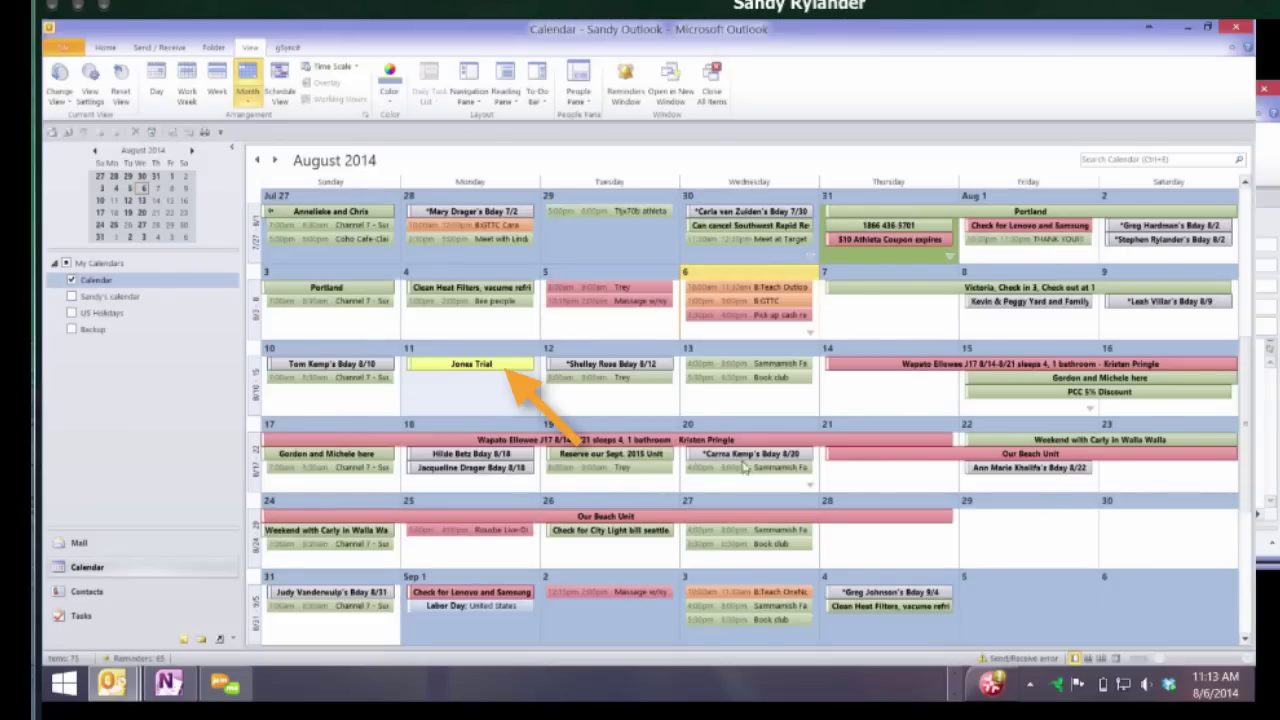
Add an all-day event titled "Due on Thursday" on August 11, 2014
scroll(590, 488, "down", 1)
type("Due on")
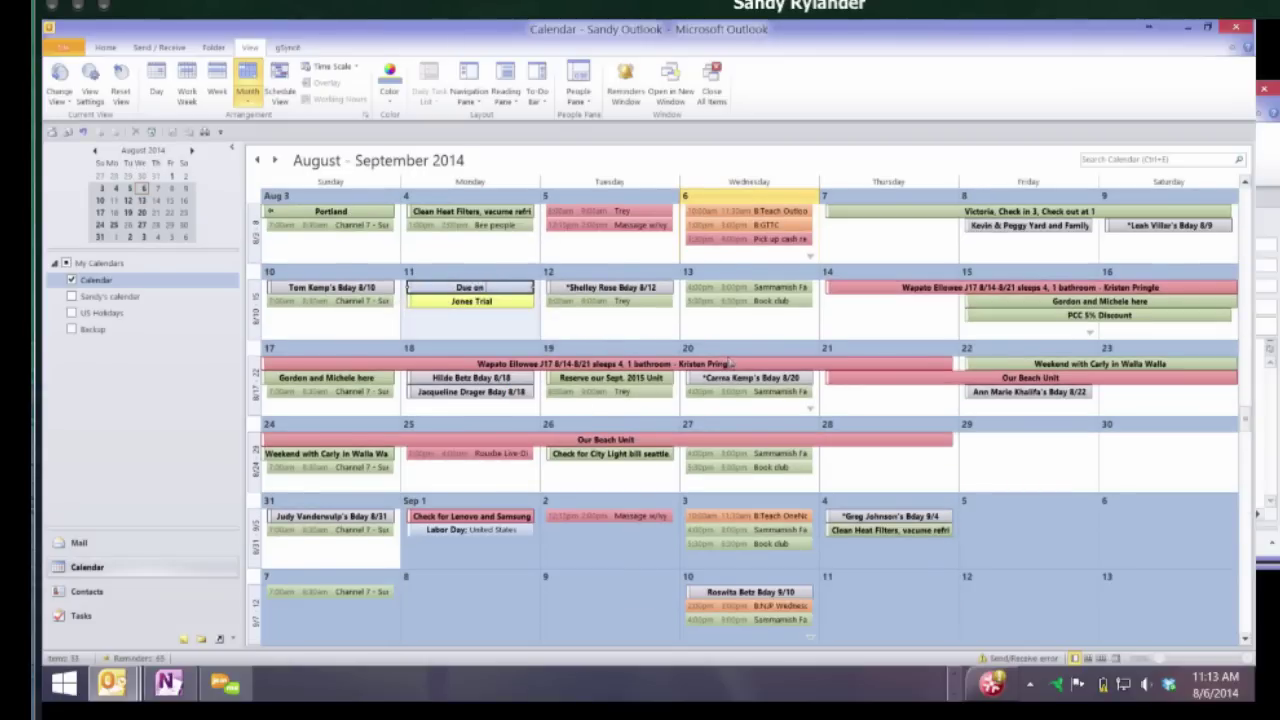
type(" Thursday")
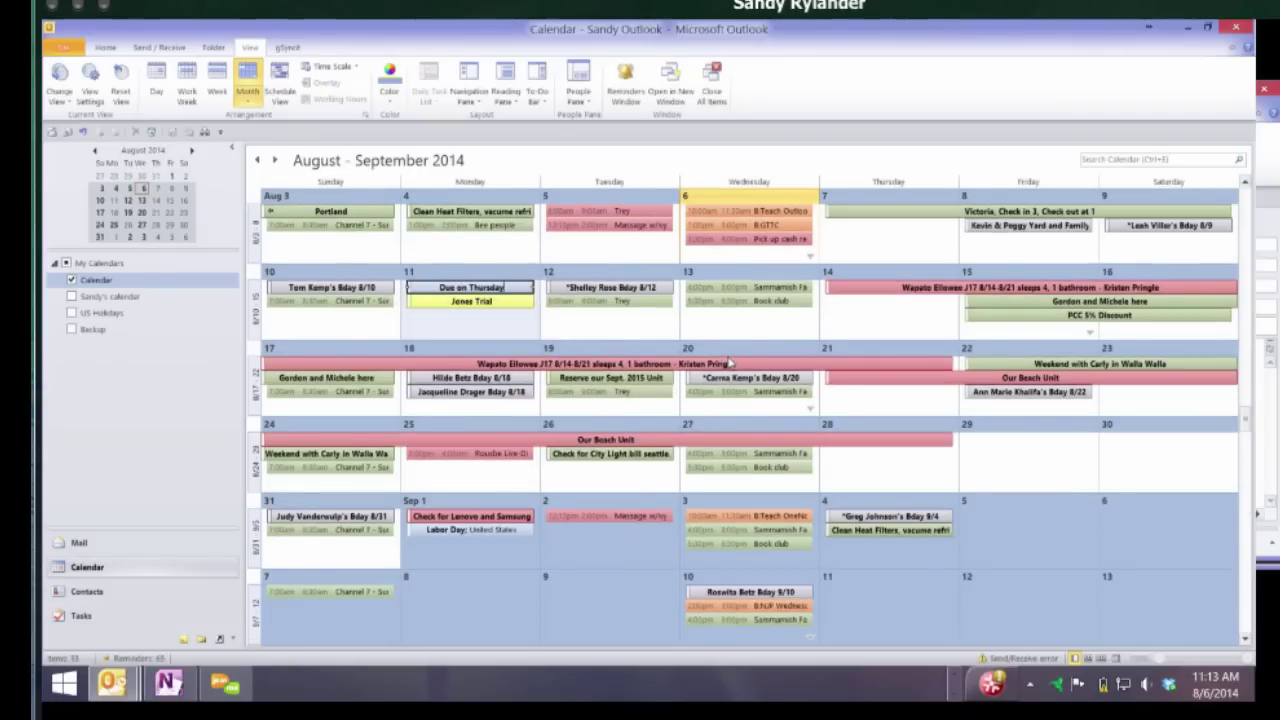
key("Return")
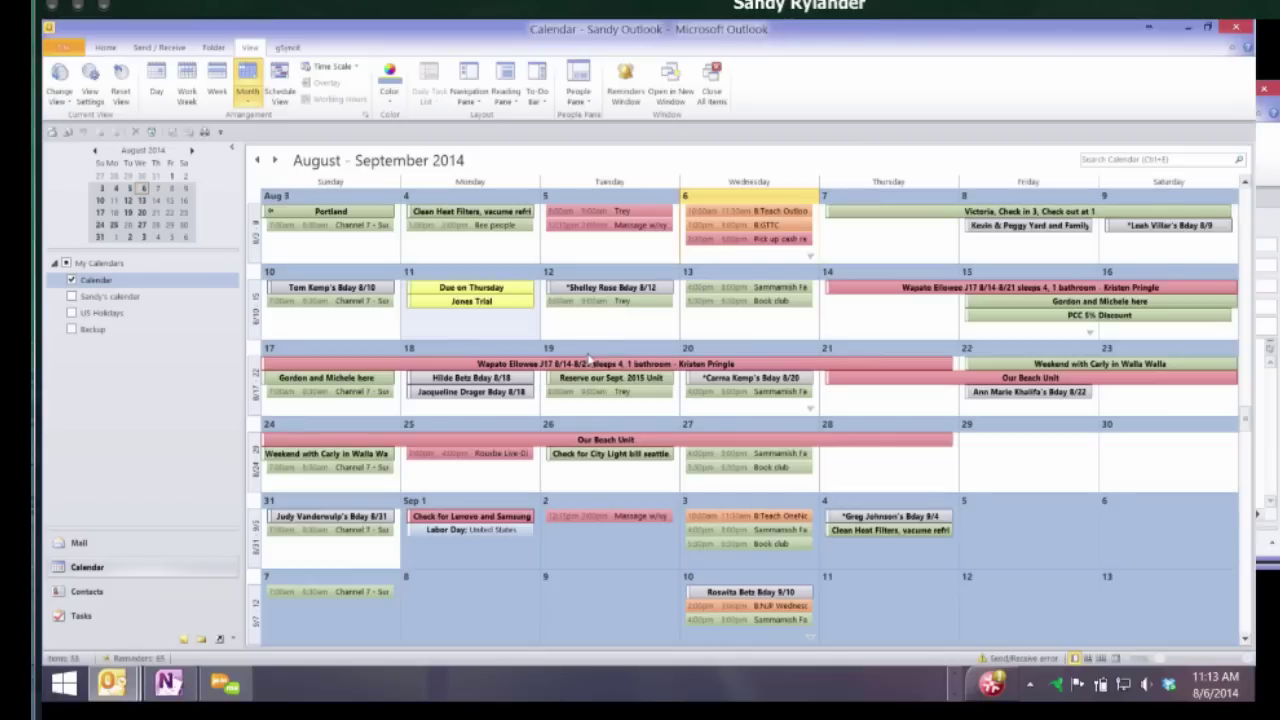
Delete both test events, the trial and the due date, from August 11
key("Delete")
key("Delete")
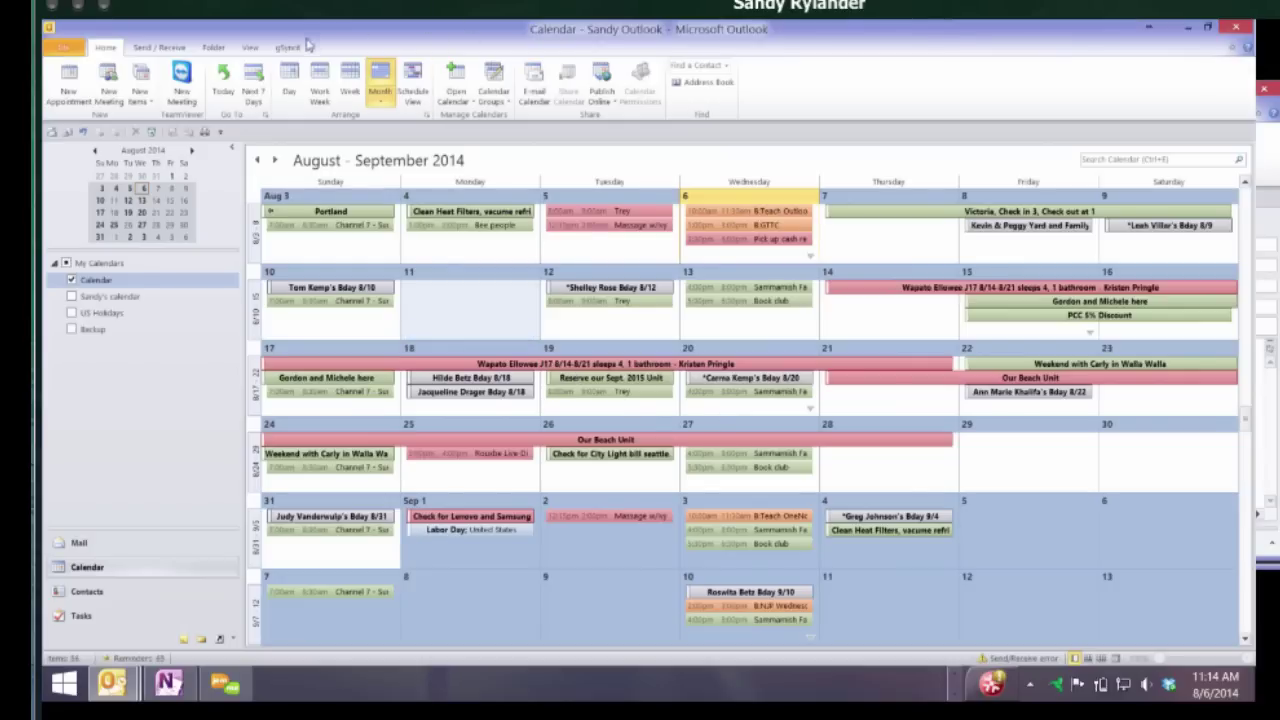
Delete the "Trial or Due" rule from the calendar's conditional formatting rules
left_click(250, 47)
left_click(89, 82)
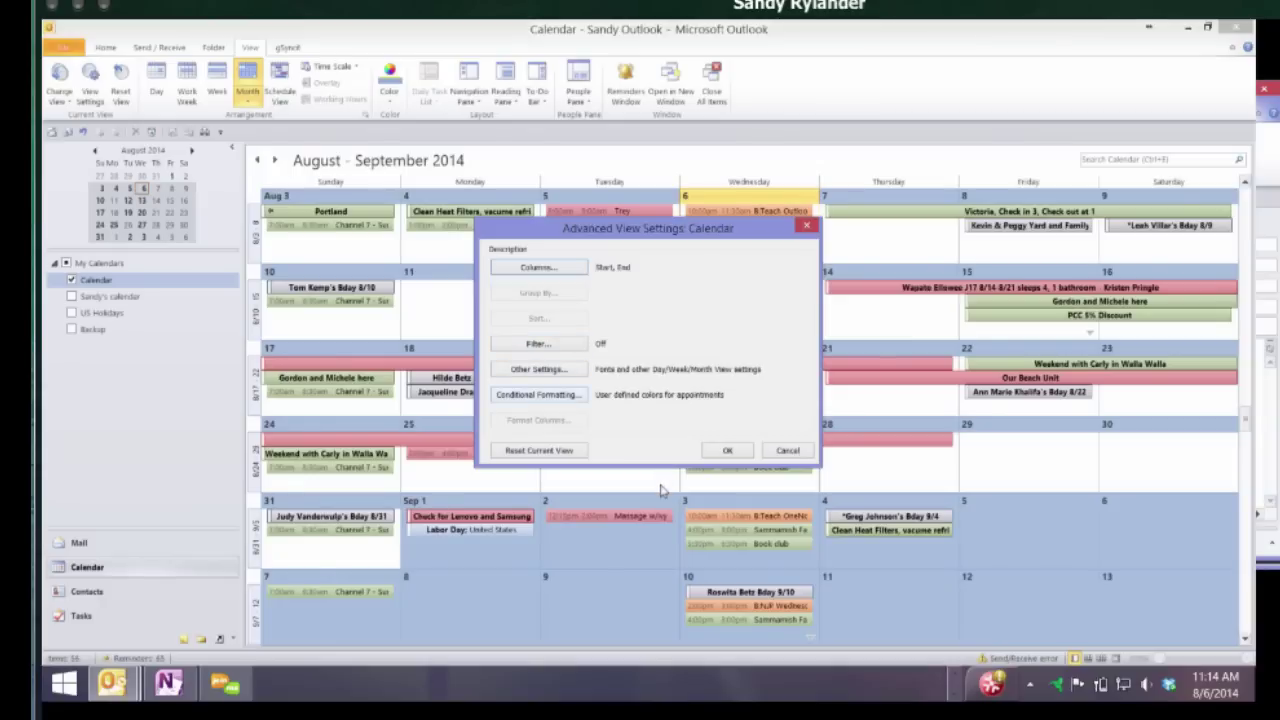
key("alt+d")
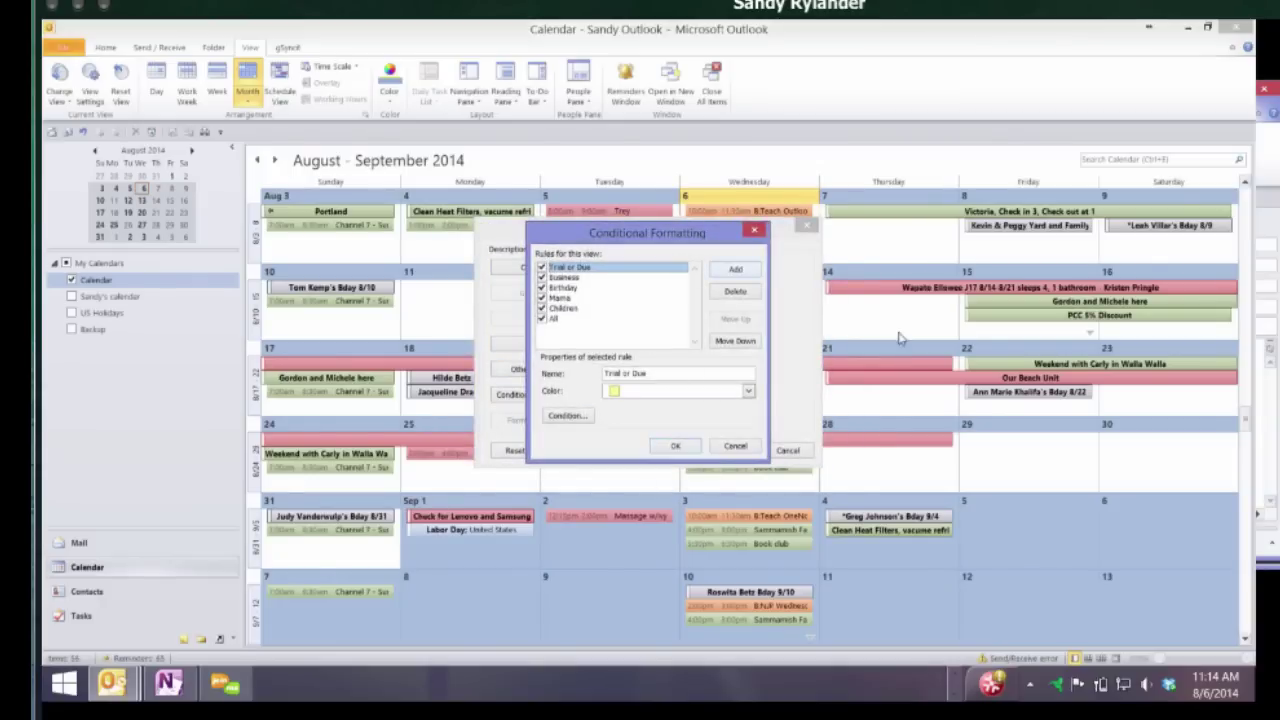
key("Delete")
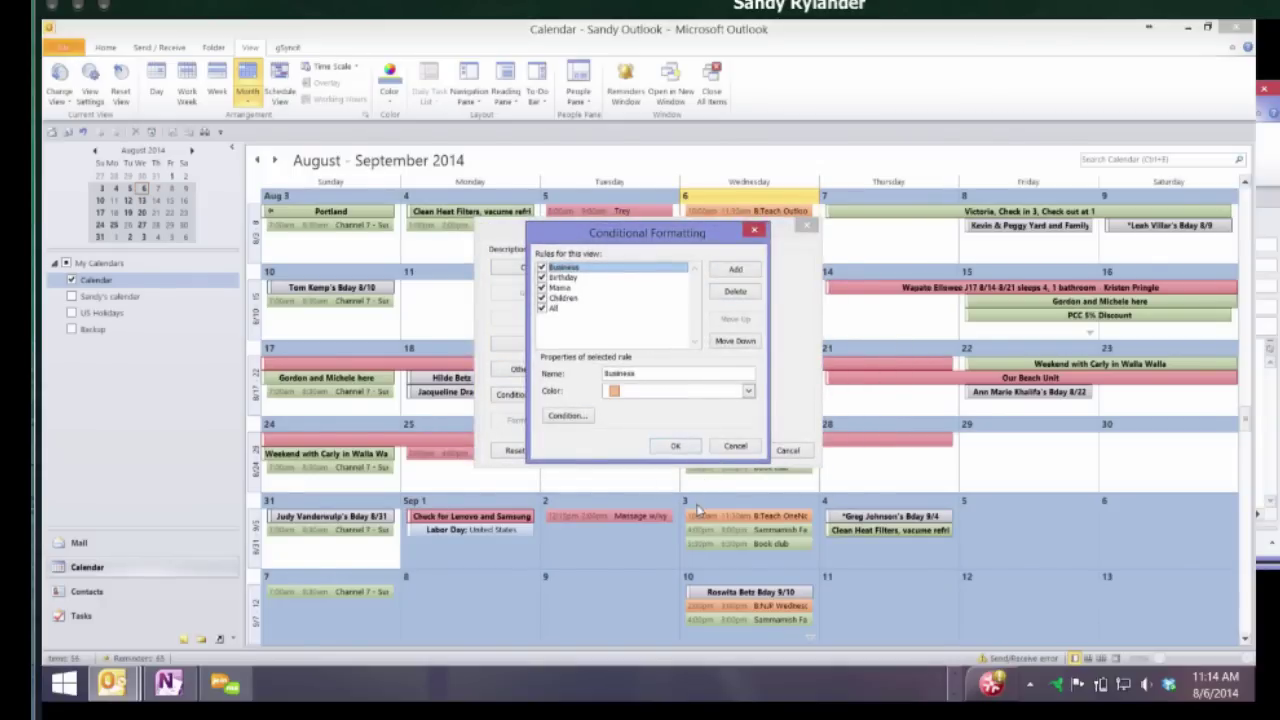
Check the filter conditions of the Business and Birthday rules, and confirm the conditional formatting and view settings
key("alt+c")
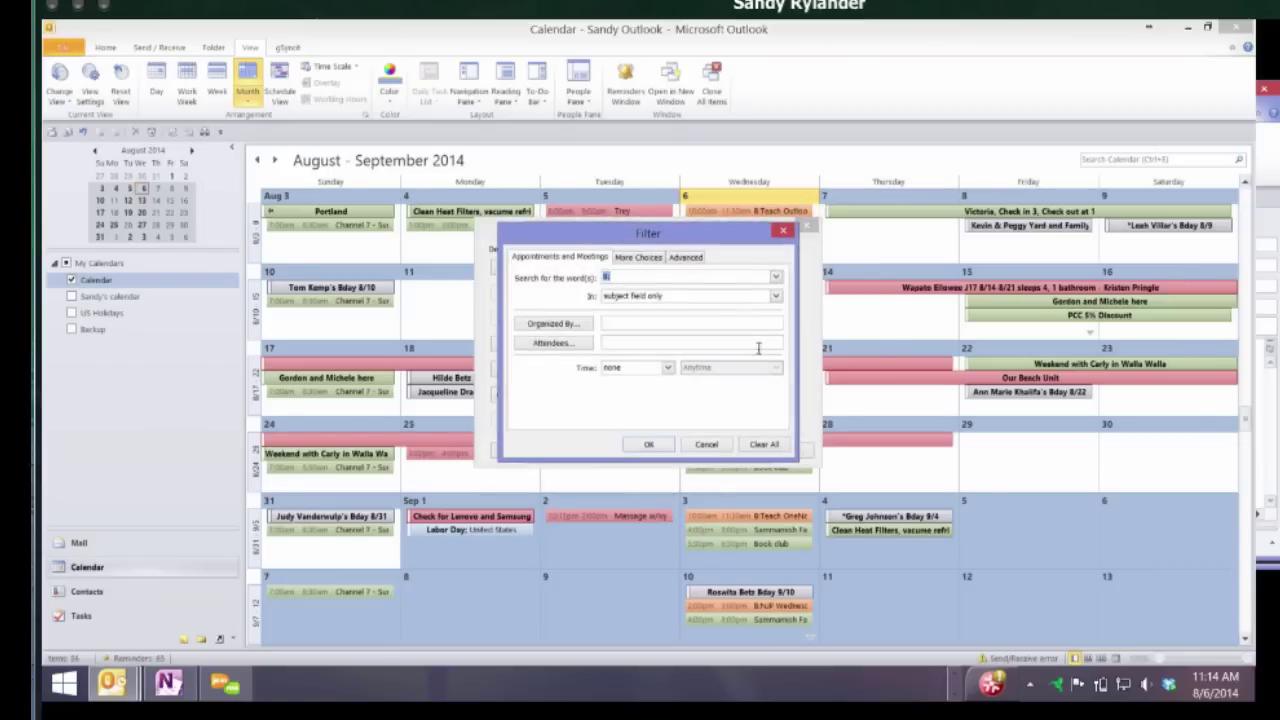
key("Escape")
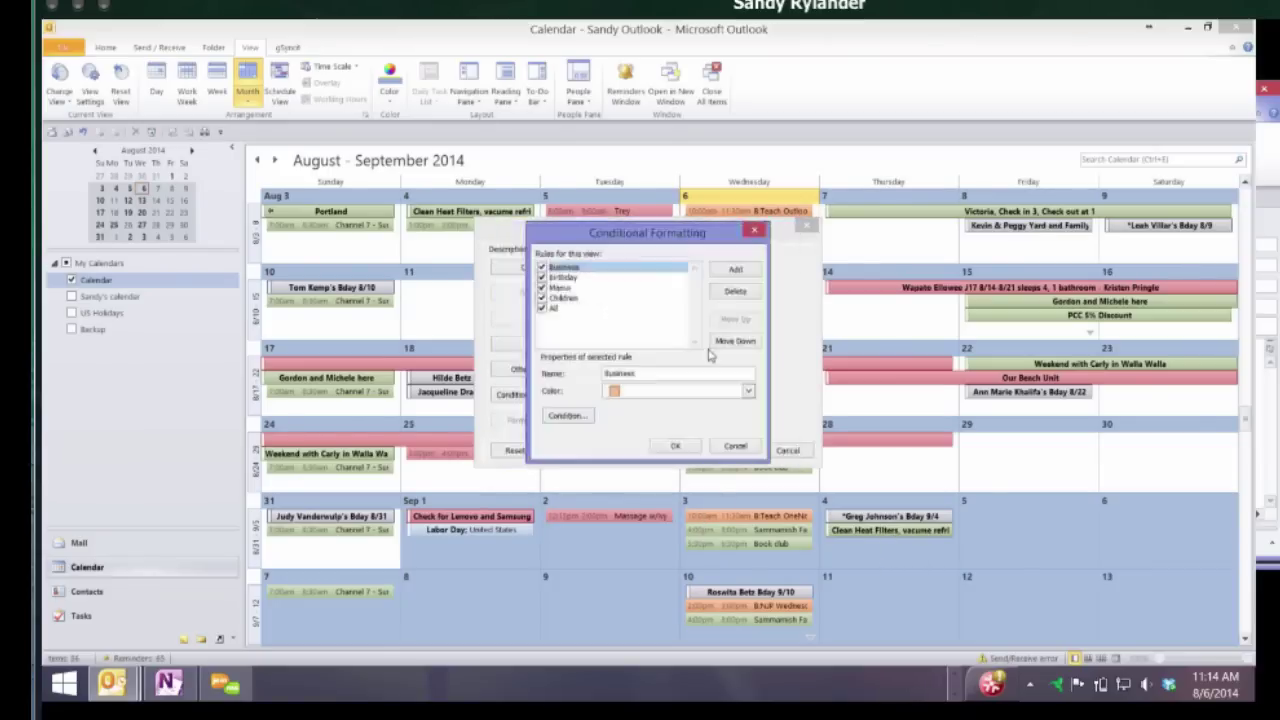
key("alt+c")
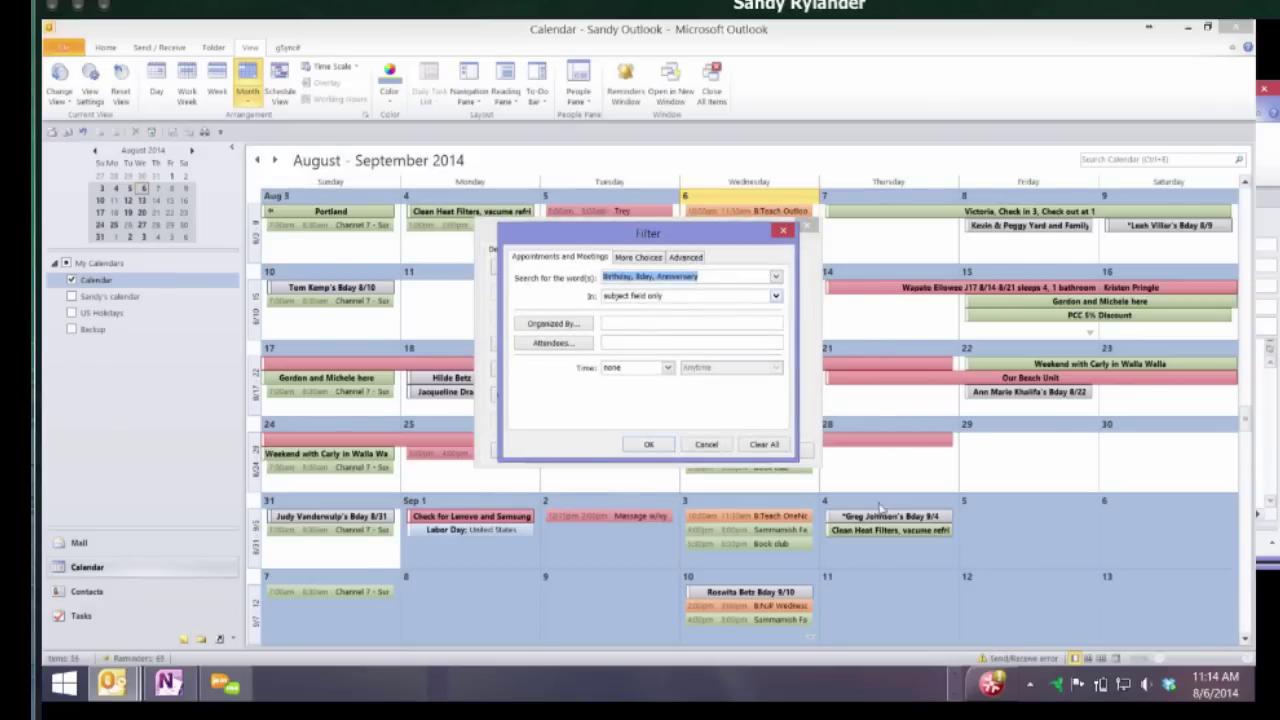
key("Return")
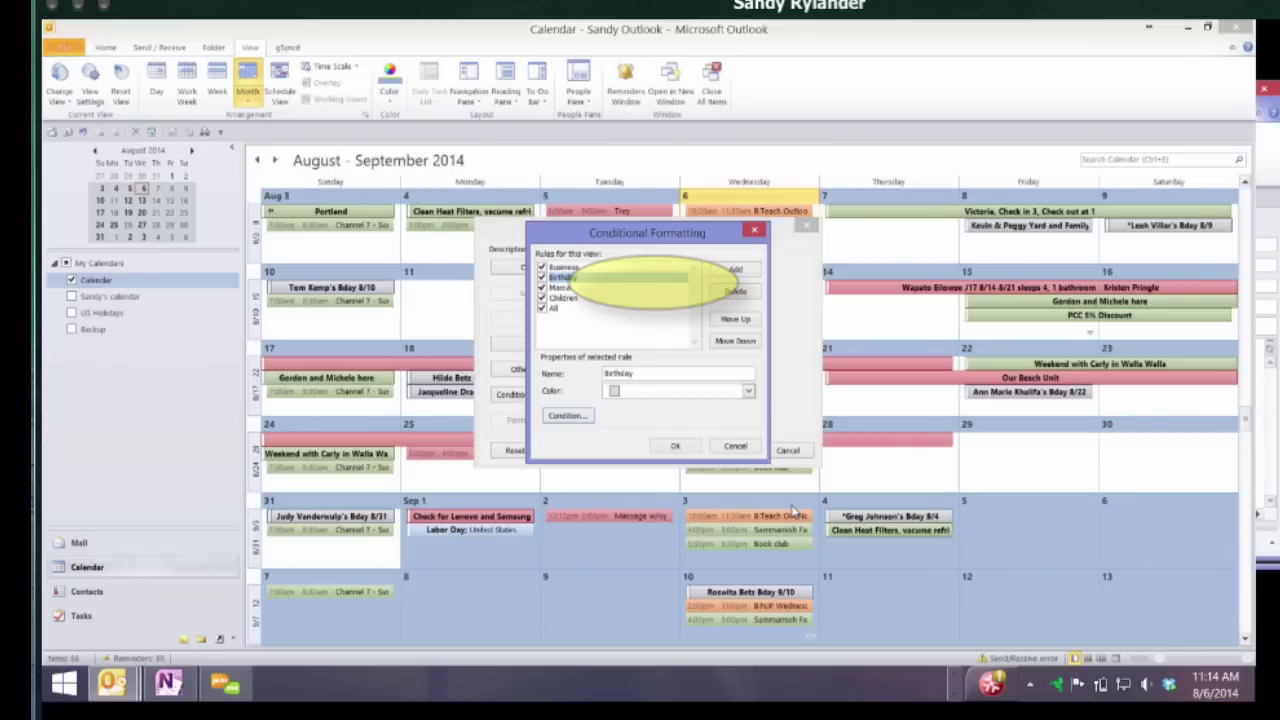
key("Return")
key("Return")
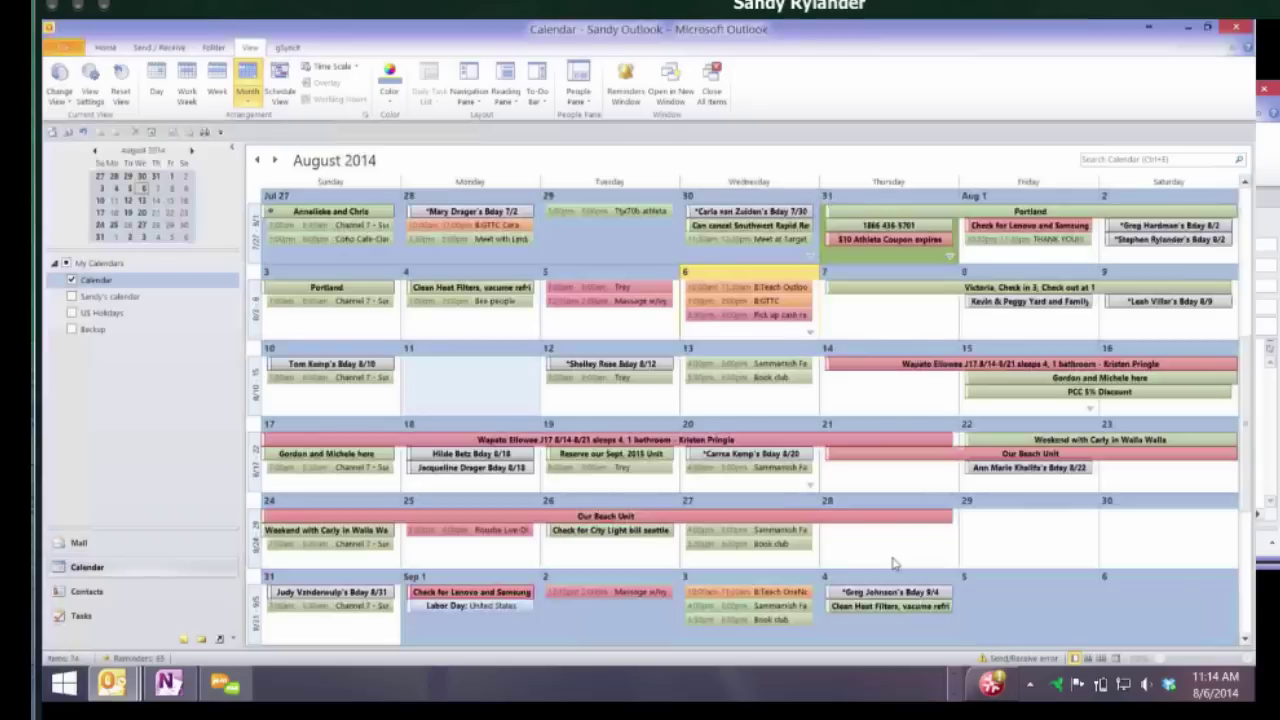
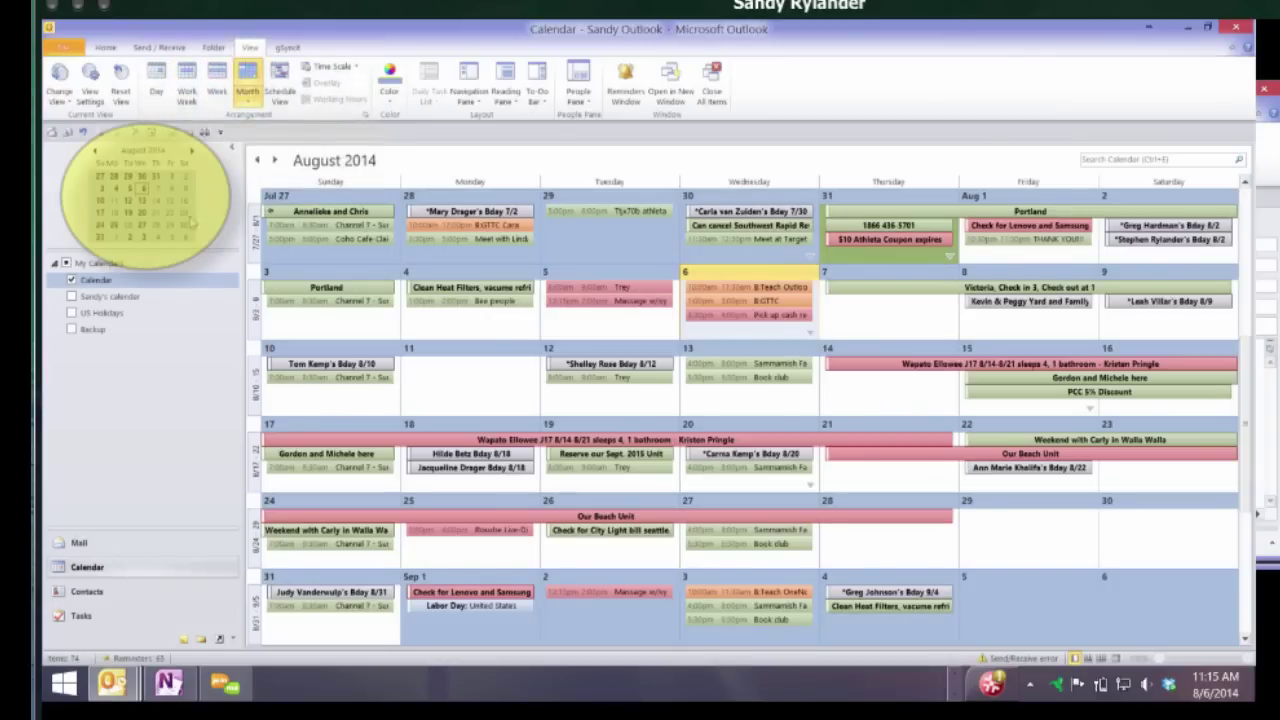
Display August 6 on its own, August 4–6 side by side, and August 11–13 added alongside them
key("ctrl+alt+1")
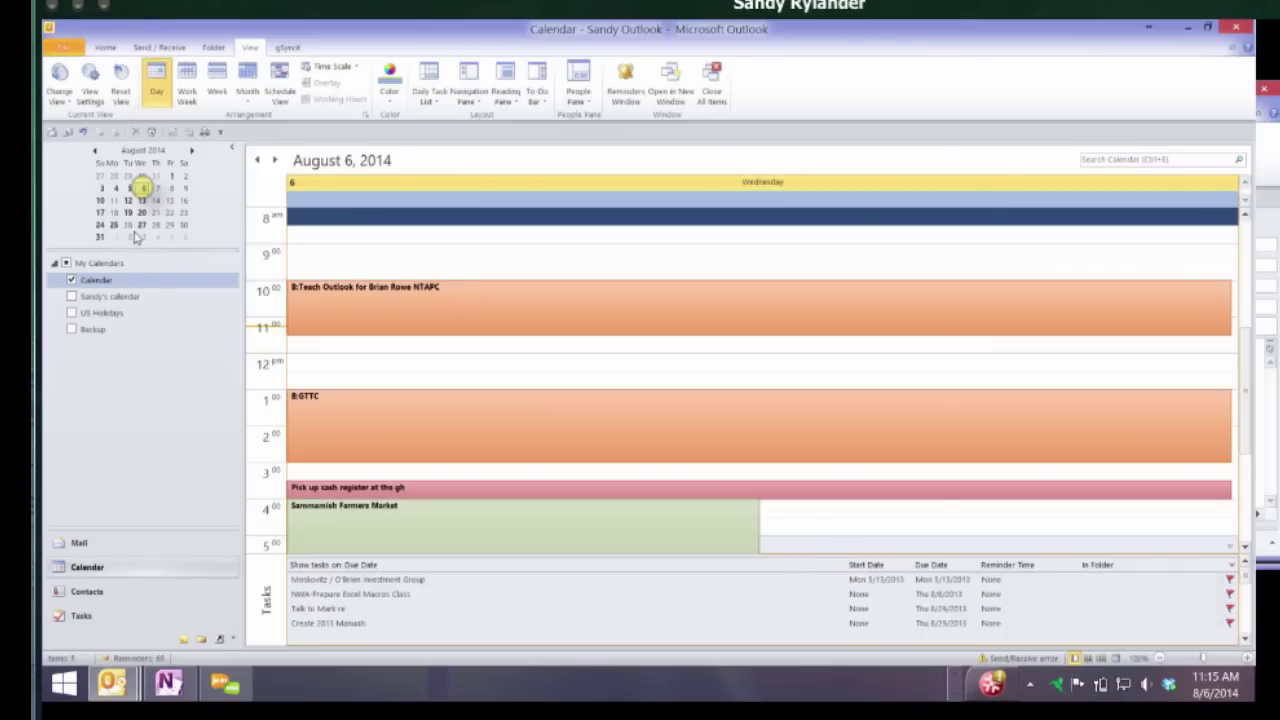
left_click_drag(115, 188, 142, 188)
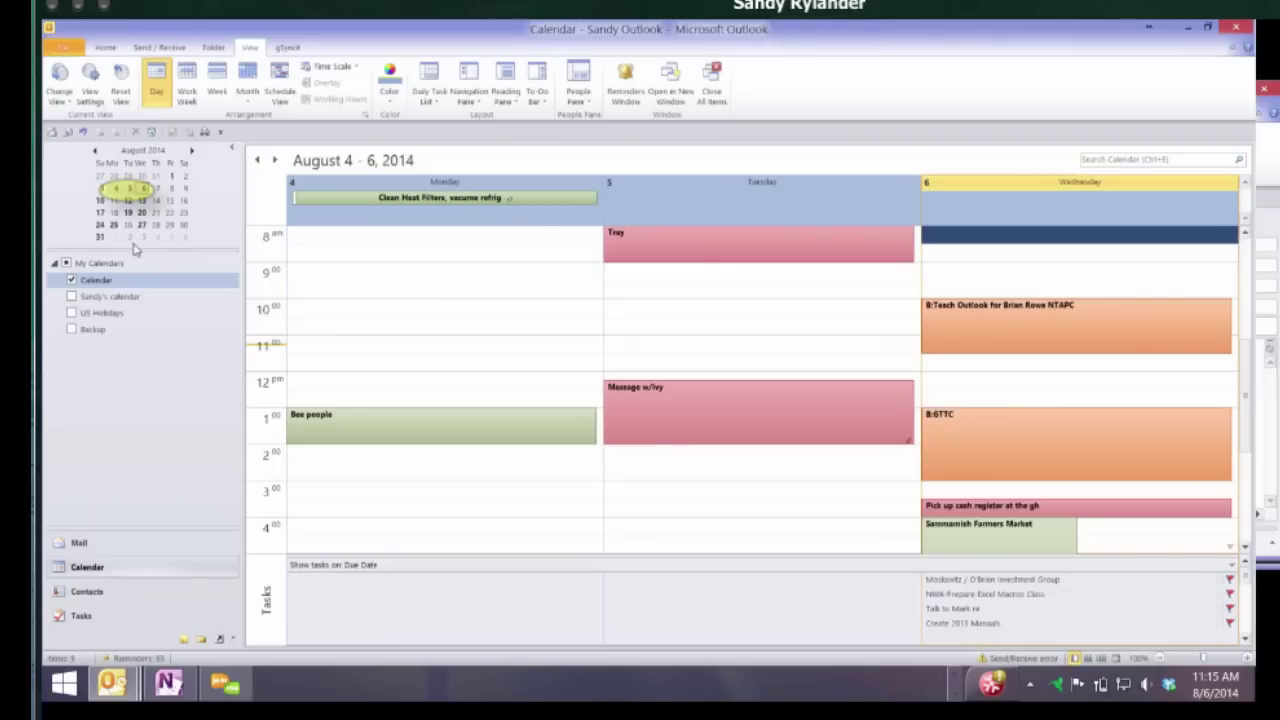
left_click_drag(113, 200, 141, 200)
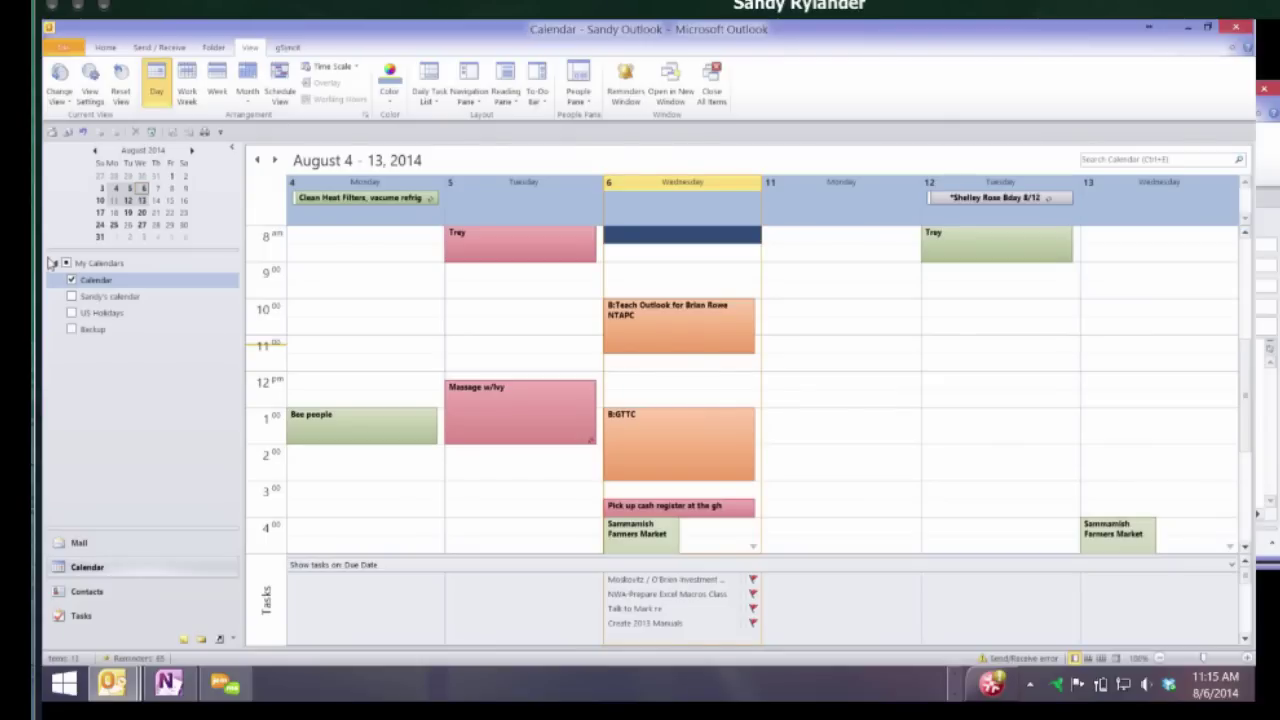
Display the week of August 10–16 together with the week of August 24–30
key("ctrl+alt+1")
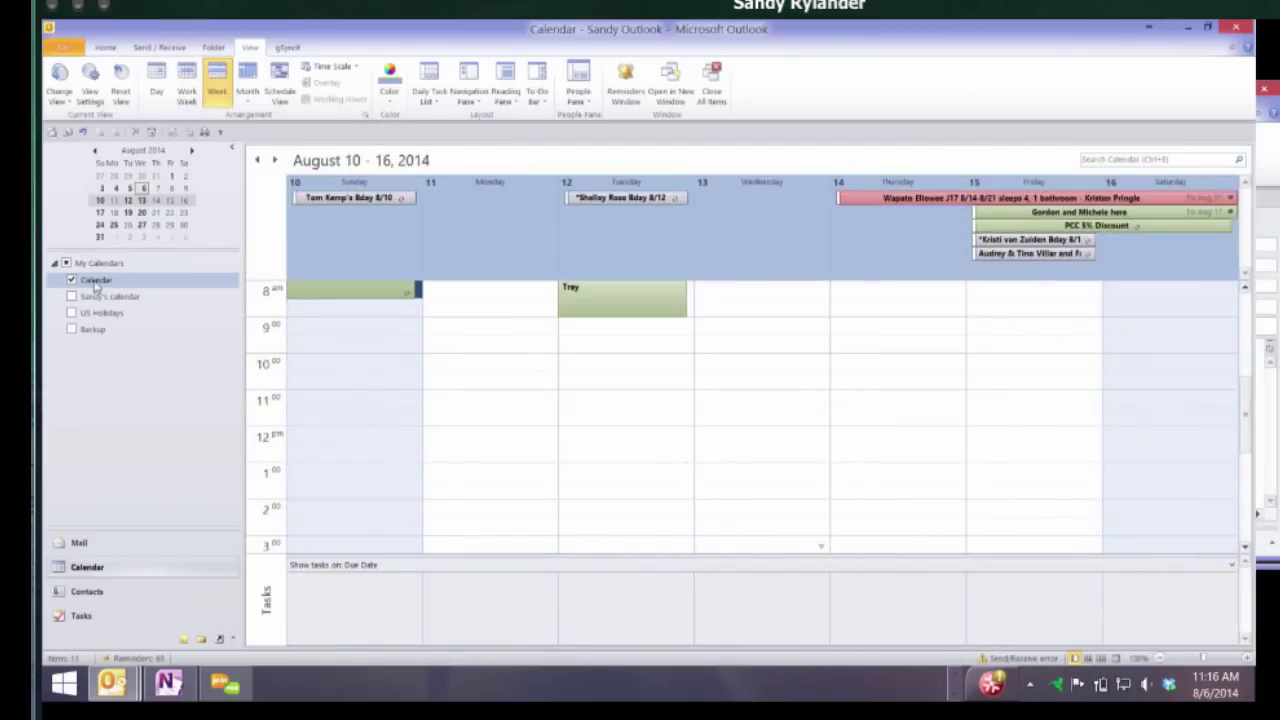
left_click(113, 224, "ctrl")
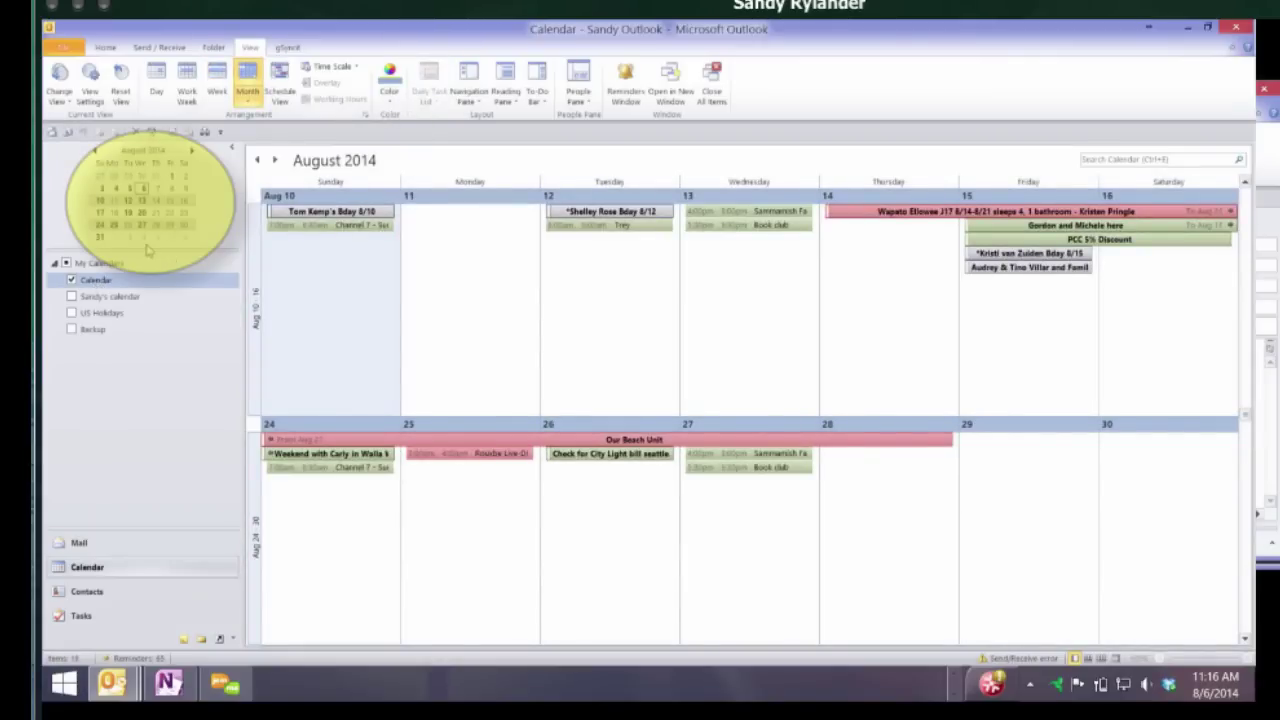
Display only August 12, 13, 19 and 20 side by side in the calendar
left_click(128, 200)
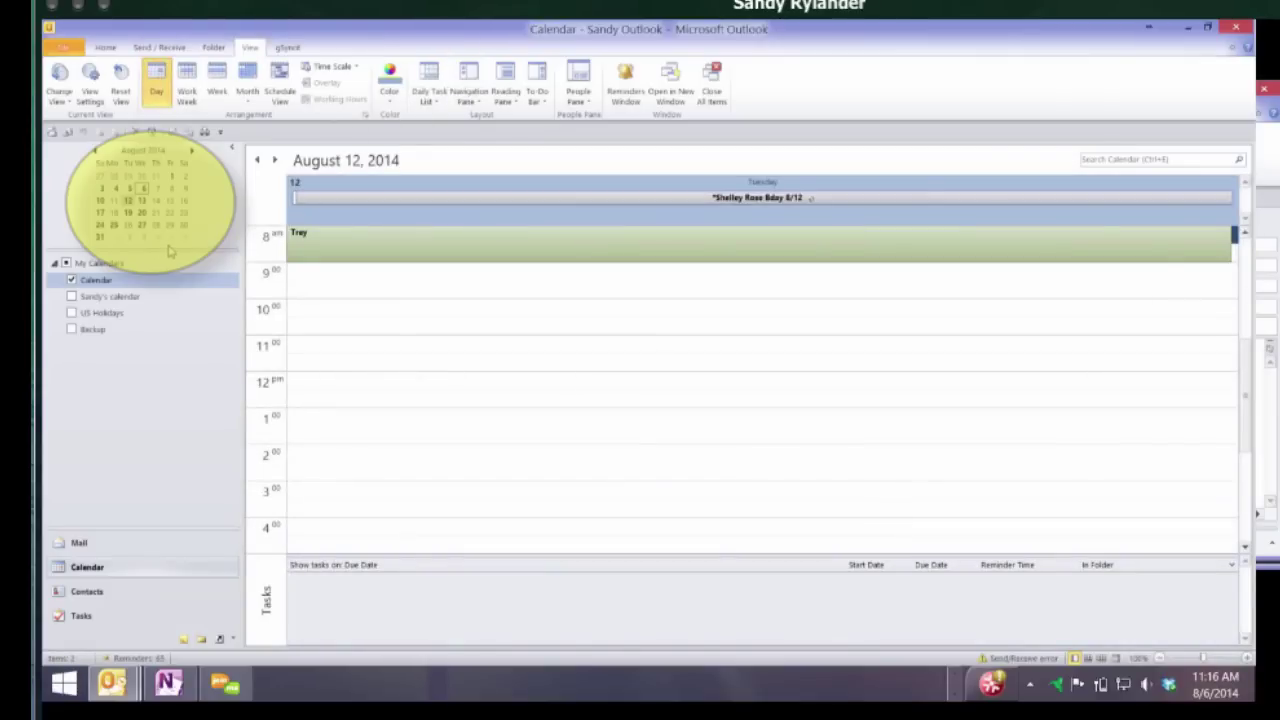
left_click(142, 200, "shift")
left_click(128, 212, "ctrl")
left_click(142, 212, "ctrl")
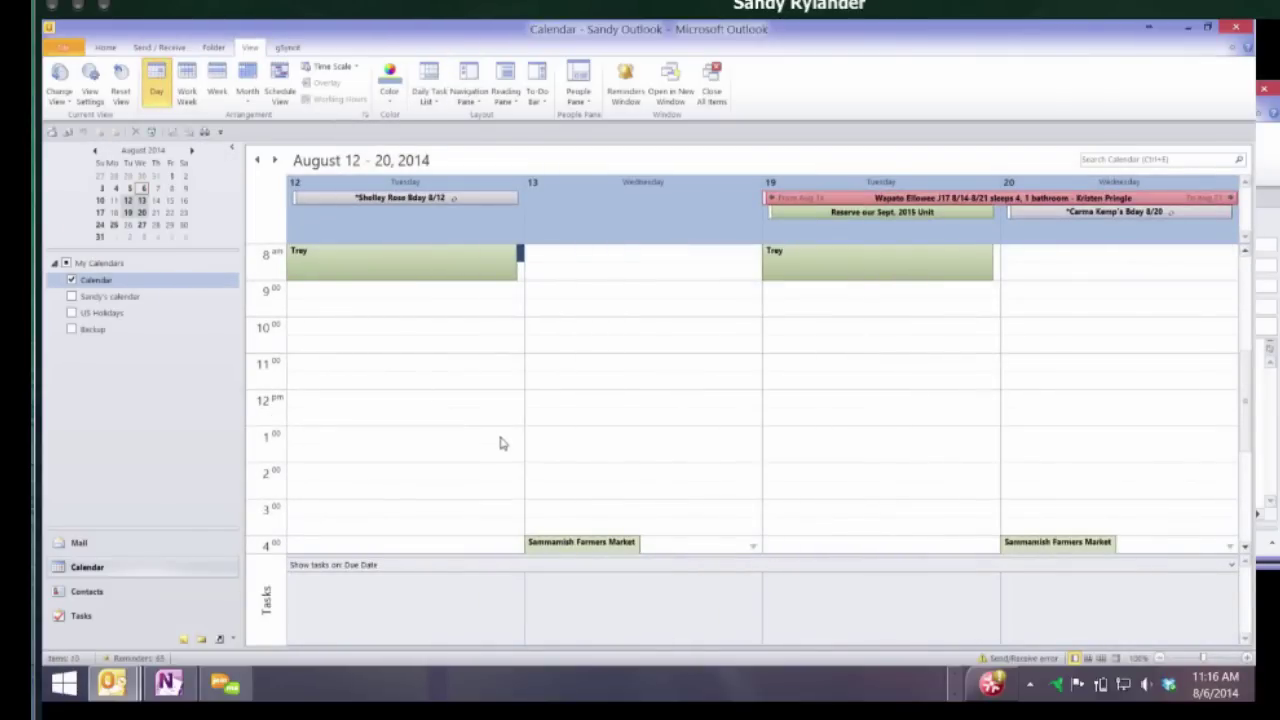
Add a one-hour appointment titled "Lunch" from 12 pm to 1 pm on Tuesday, August 12
left_click(400, 363)
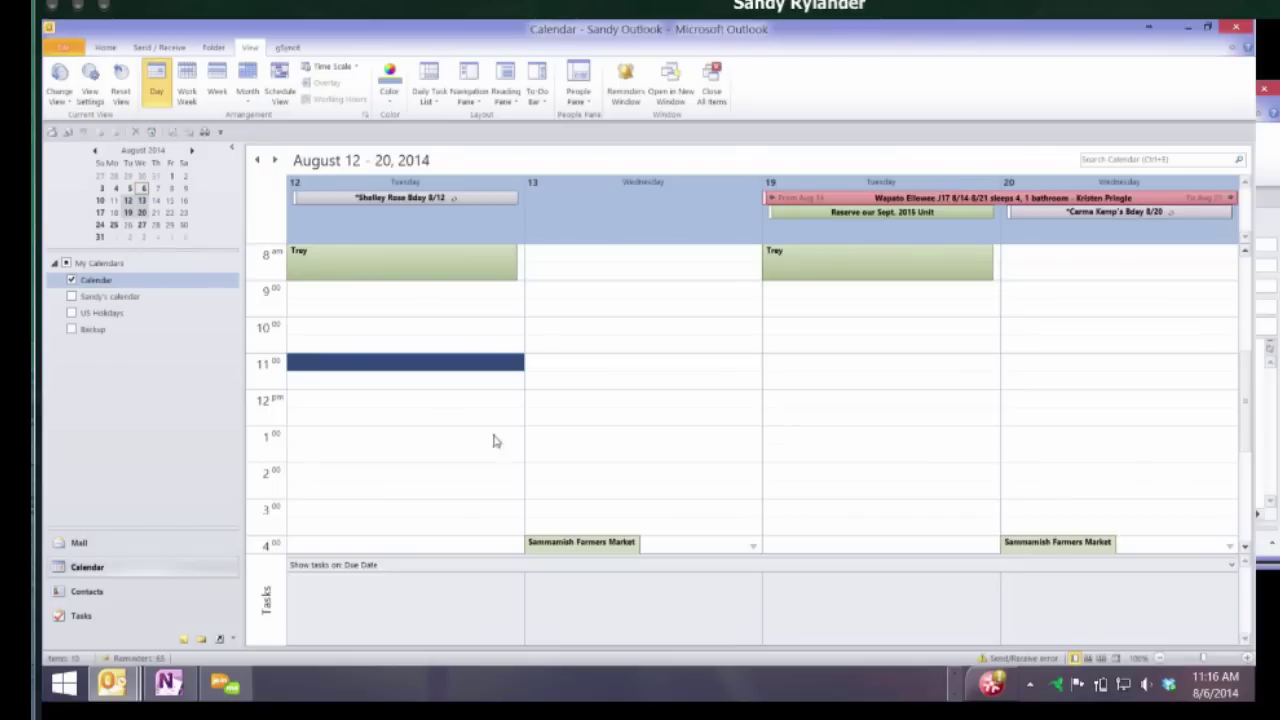
key("Up")
key("Up")
key("Up")
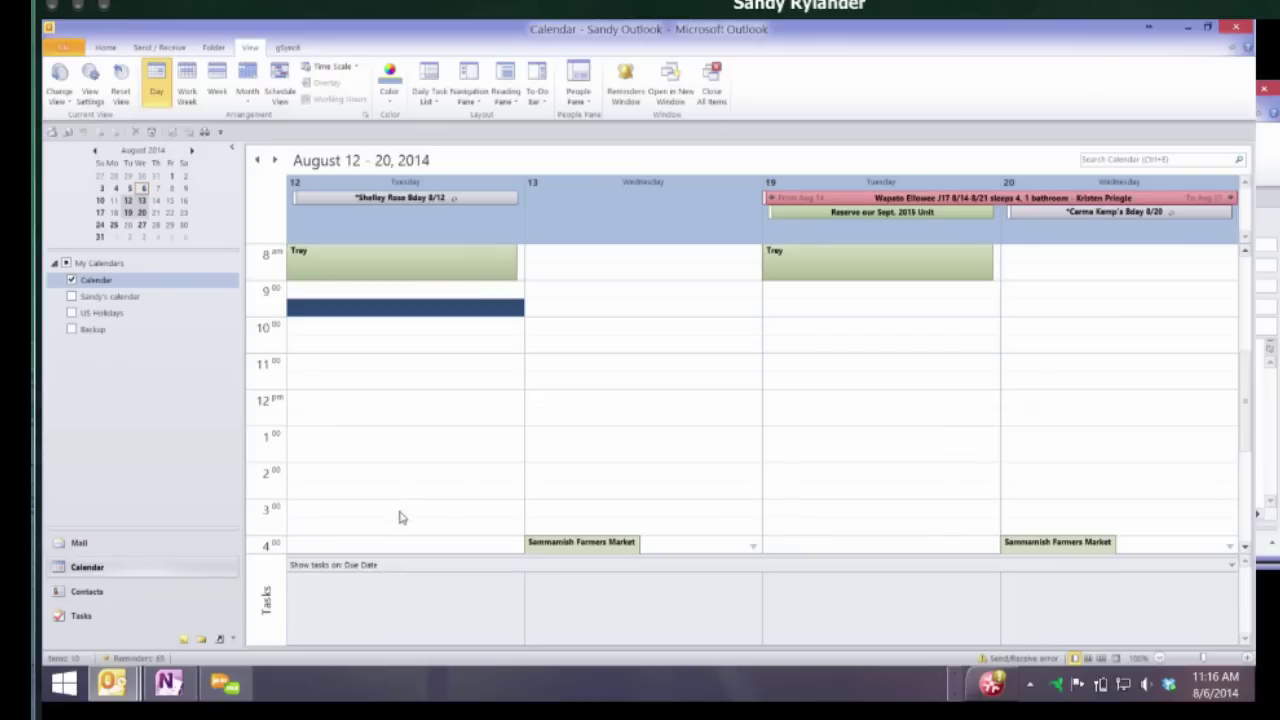
key("Down")
key("Down")
key("Down")
key("Down")
key("Down")
key("shift+Down")
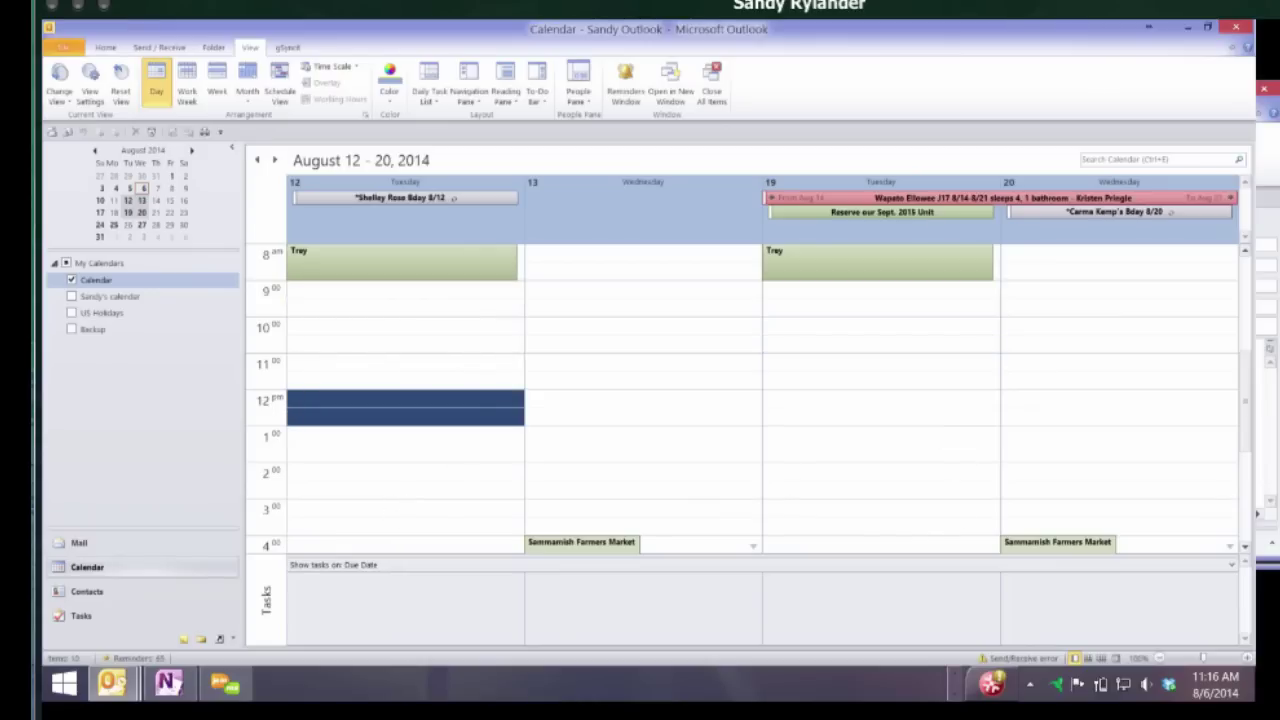
type("LUnc")
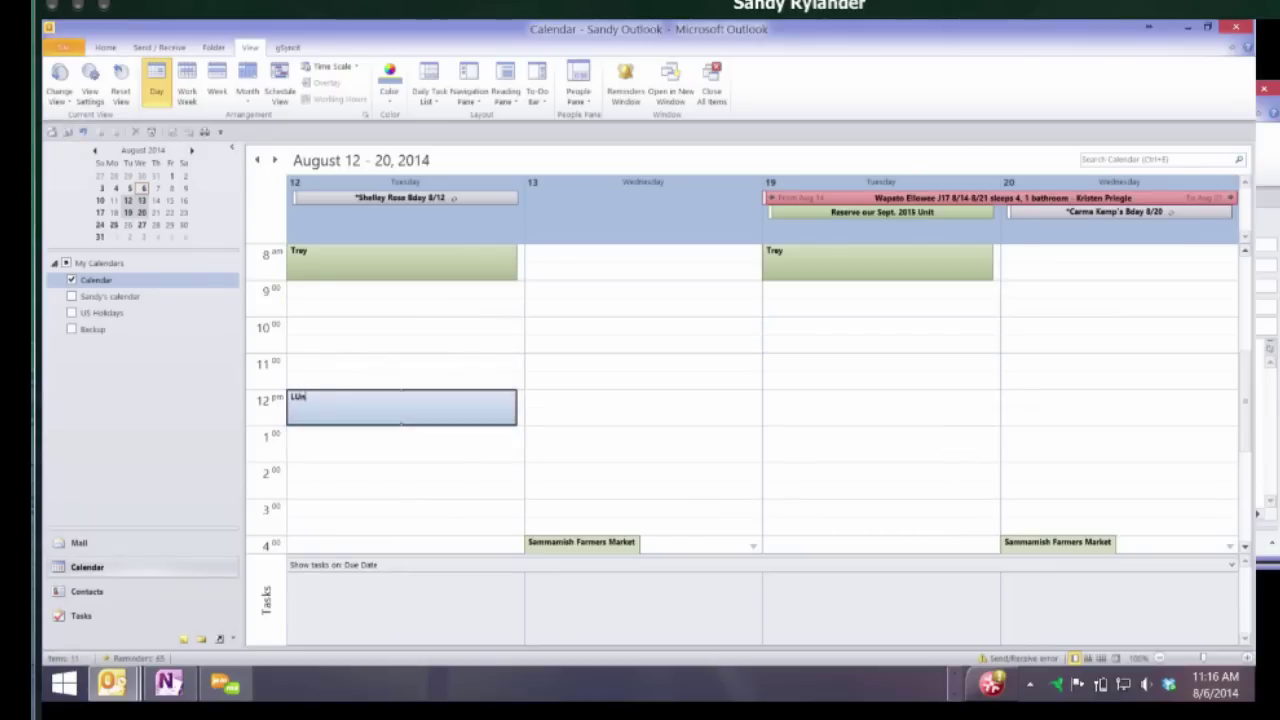
type("h")
key("Return")
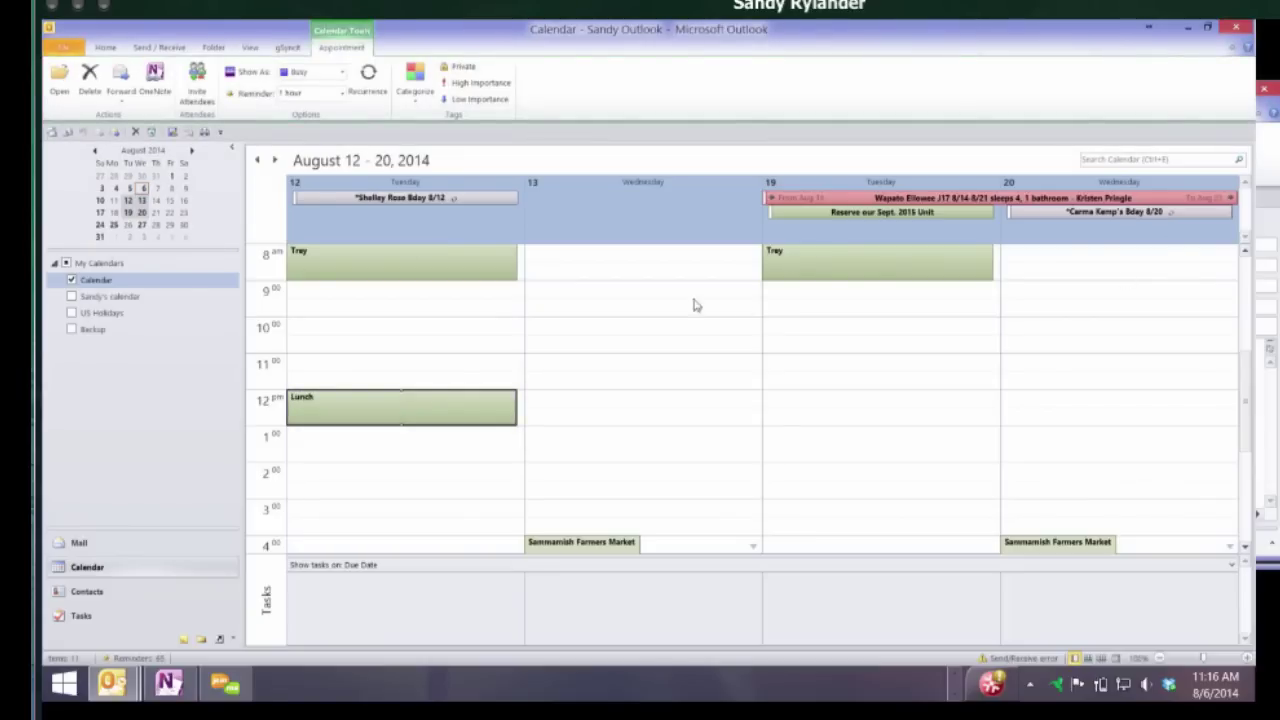
Move the Lunch appointment to August 13 and on to September 2, and display the week of August 31 – September 6
left_click_drag(407, 514, 671, 514)
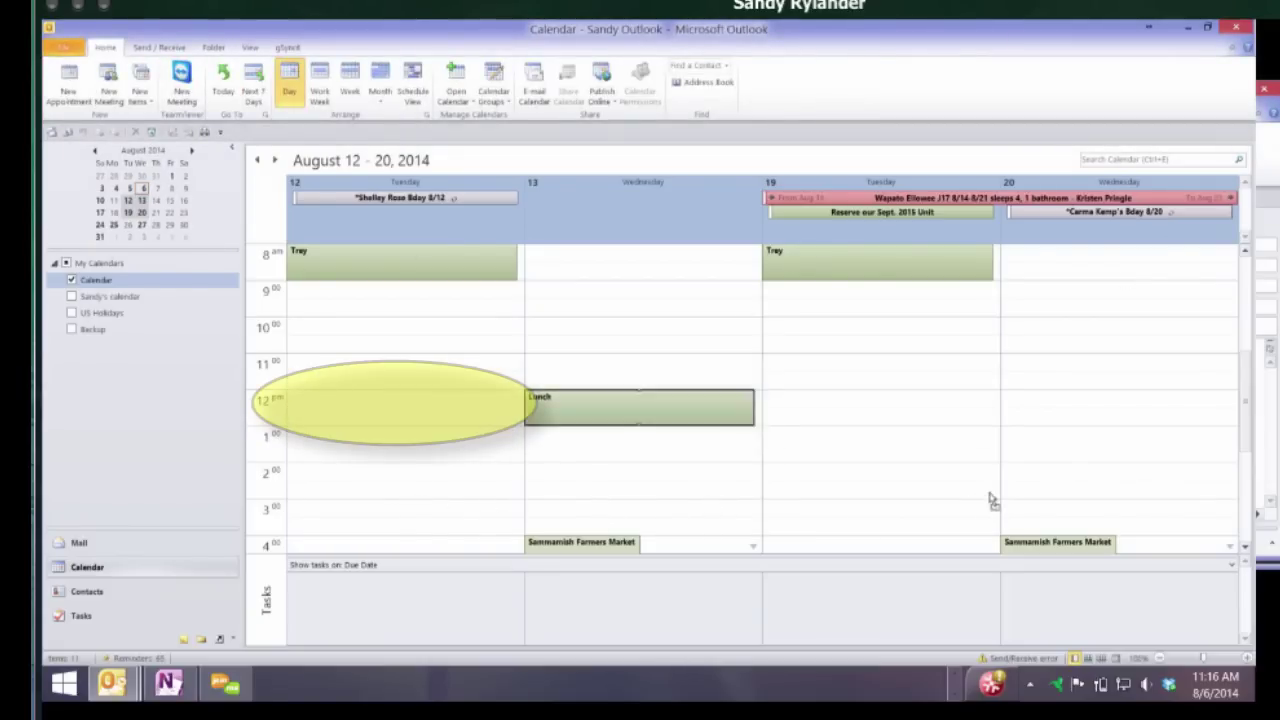
left_click_drag(980, 503, 994, 496)
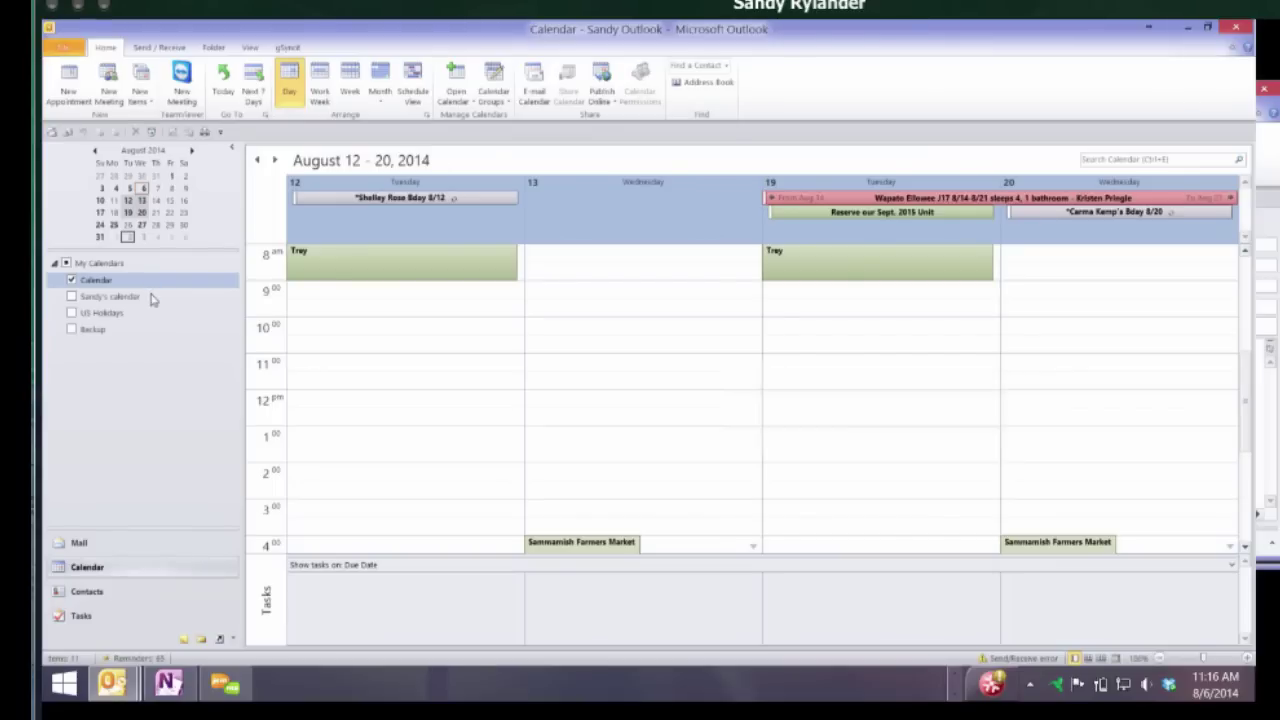
key("alt+Down")
key("alt+1")
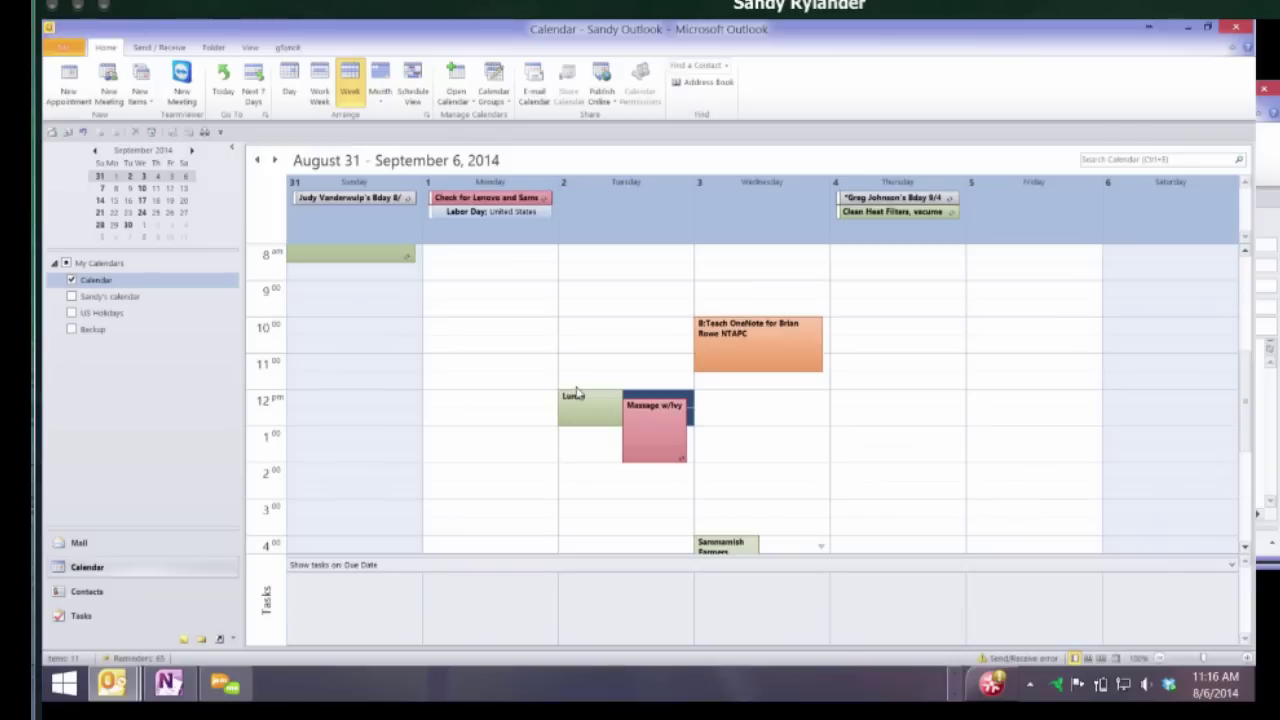
Move the Lunch appointment to Monday, October 6 and on to Wednesday, October 8 at 9:30 AM
scroll(574, 391, "up", 2)
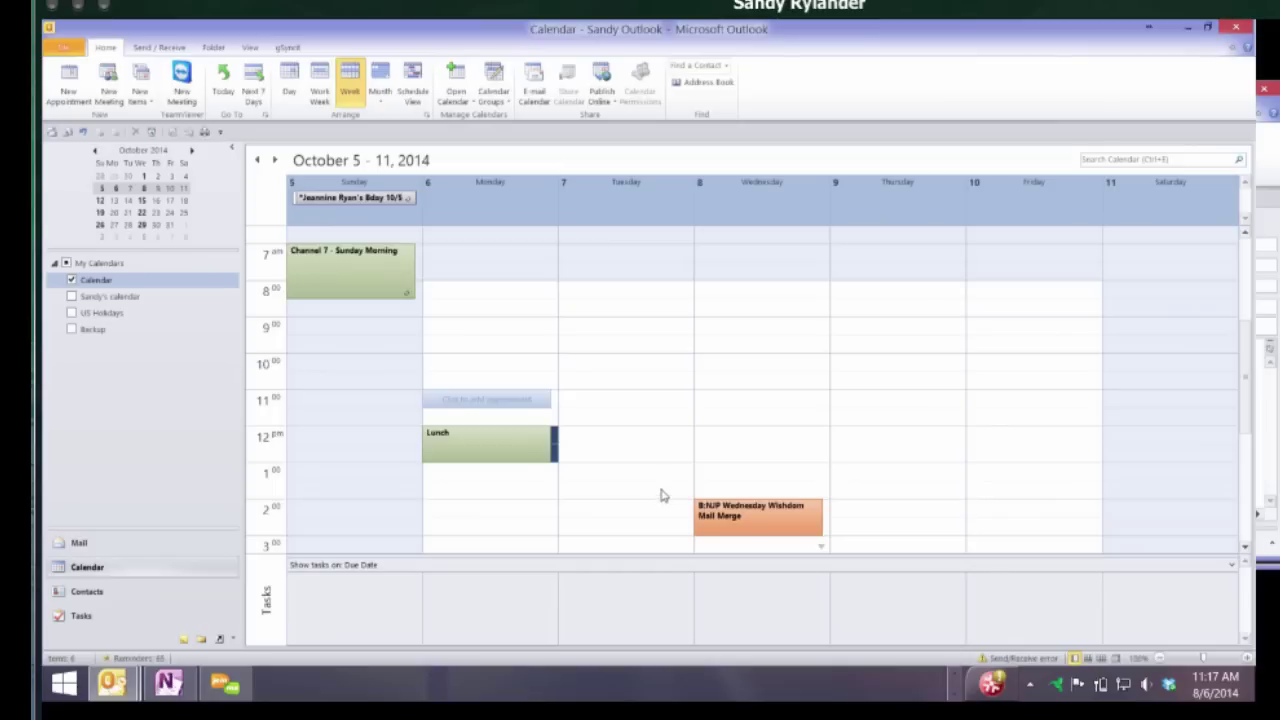
key("shift+F10")
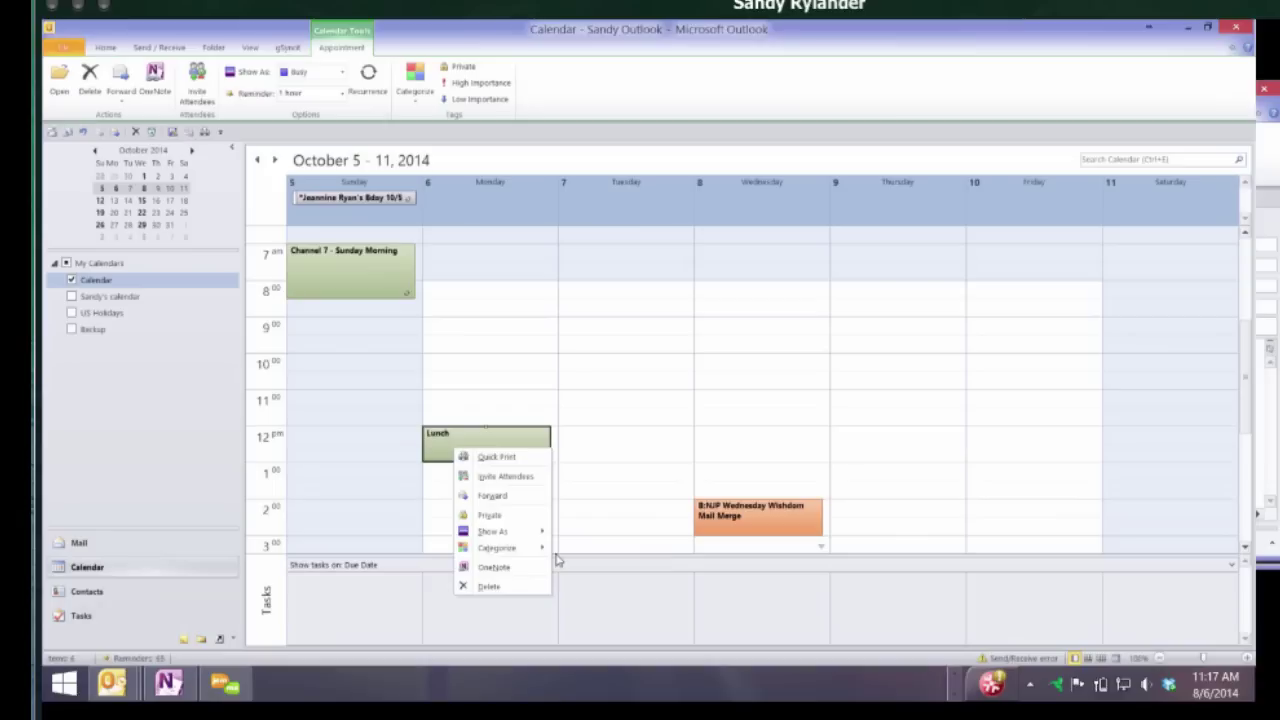
left_click(651, 512)
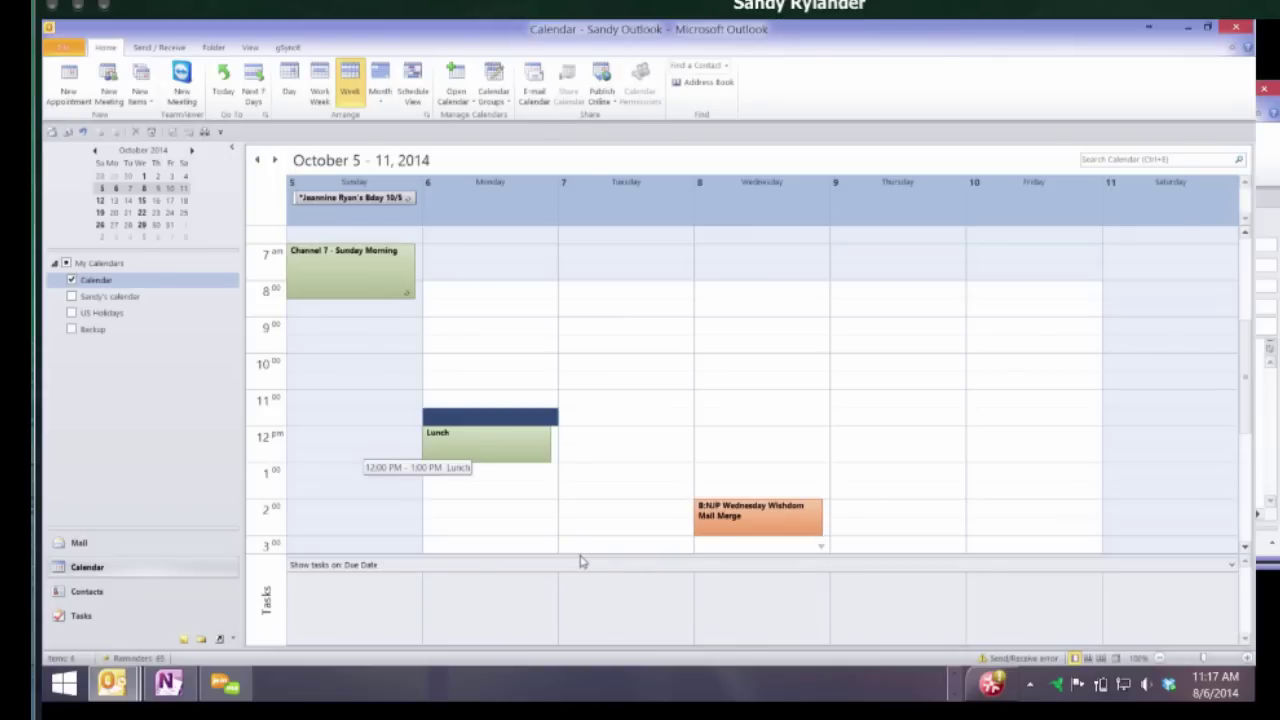
left_click_drag(580, 562, 895, 441)
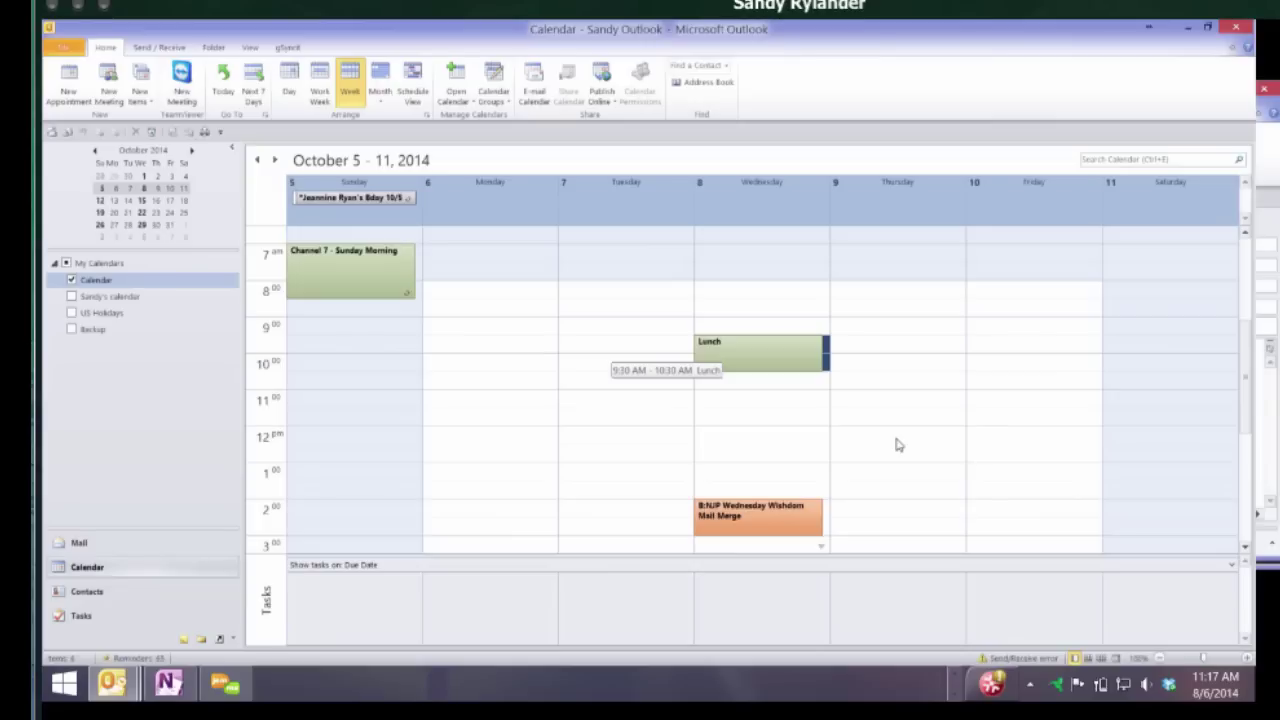
Copy the October 8 Lunch appointment to Monday, October 6 and Thursday, October 9, both at 9:30 AM
left_click_drag(897, 445, 600, 457)
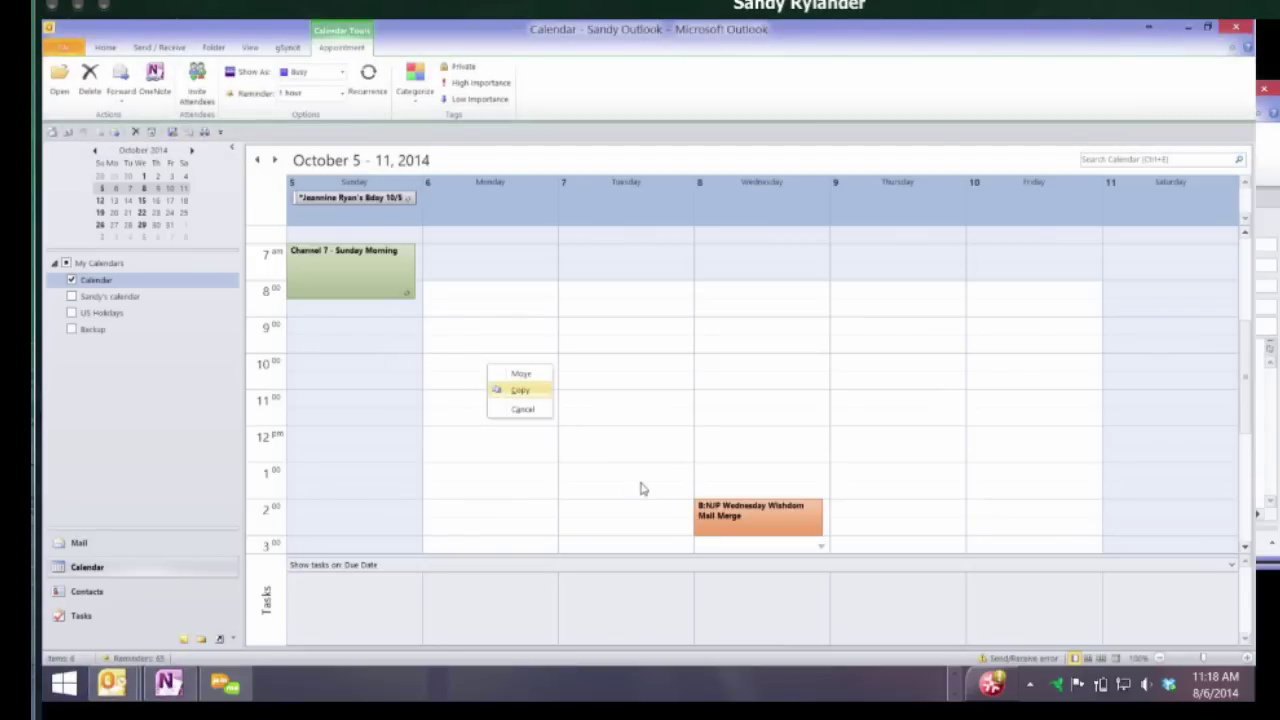
left_click(520, 390)
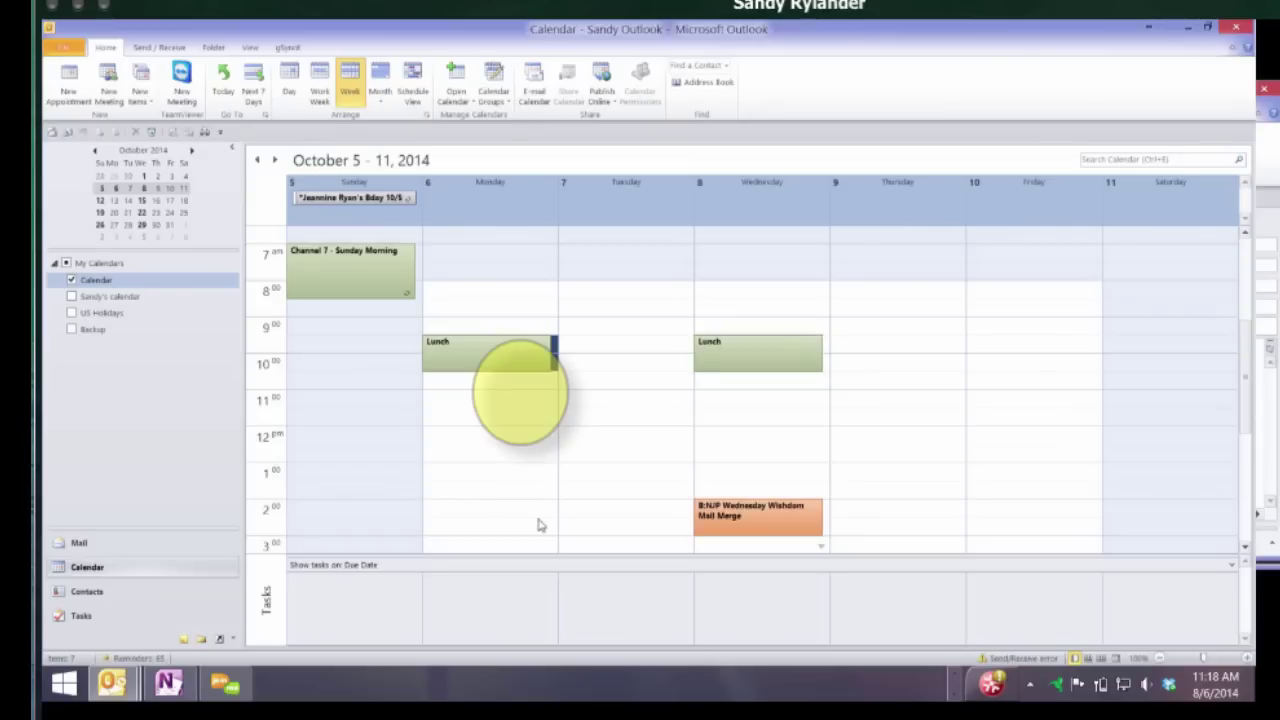
left_click_drag(566, 451, 1171, 449)
key("Return")
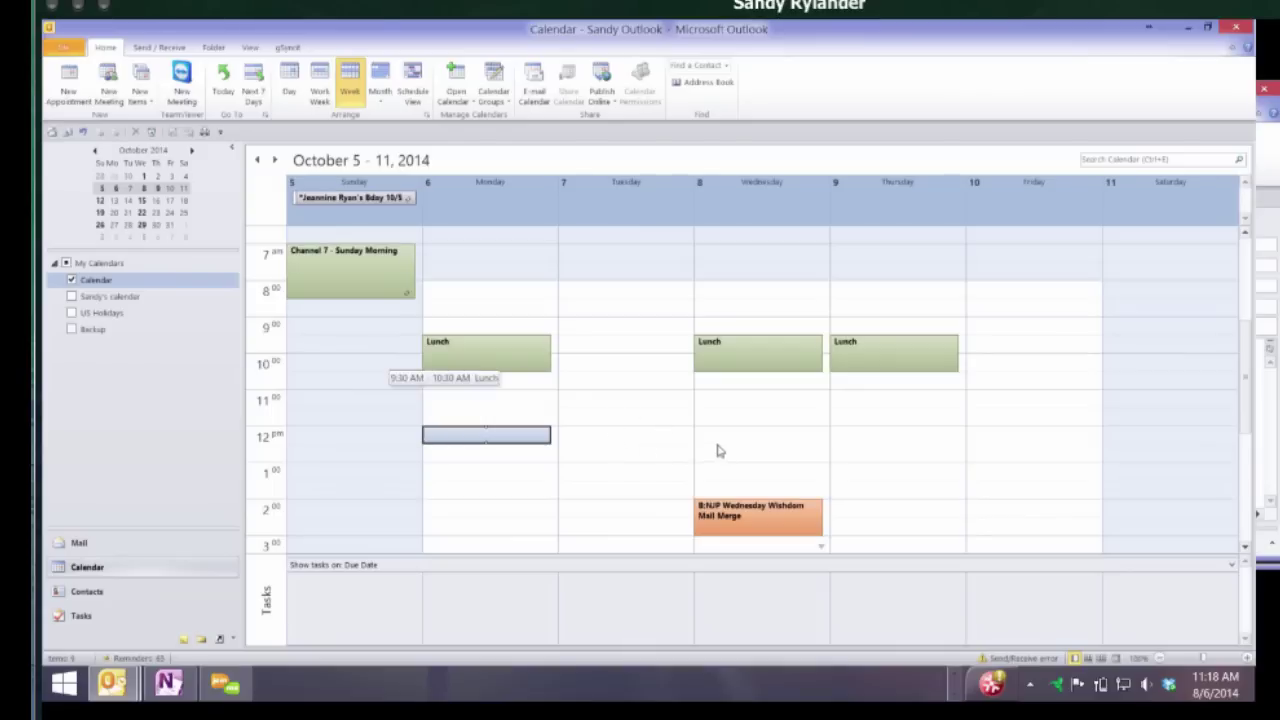
Copy the Lunch appointment to Tuesday, October 7 at 9:30 AM and to Monday, October 6 at 1 PM
left_click_drag(757, 472, 740, 434)
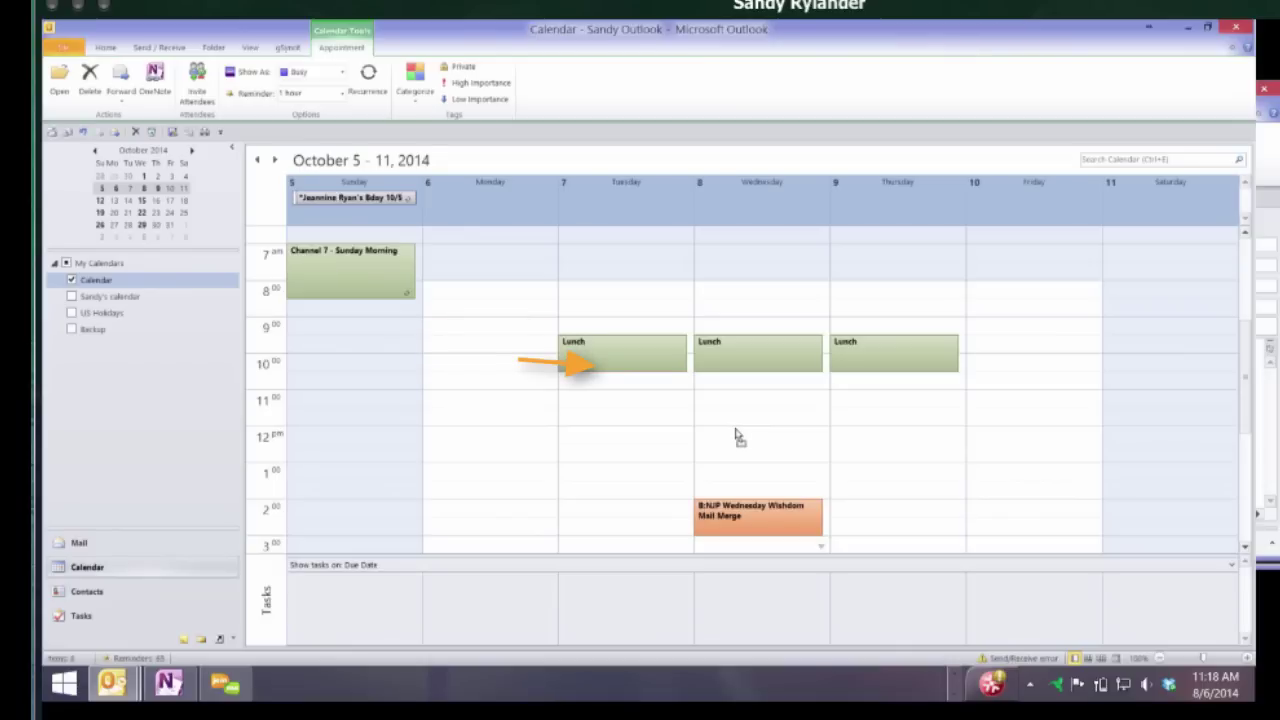
key("ctrl+v")
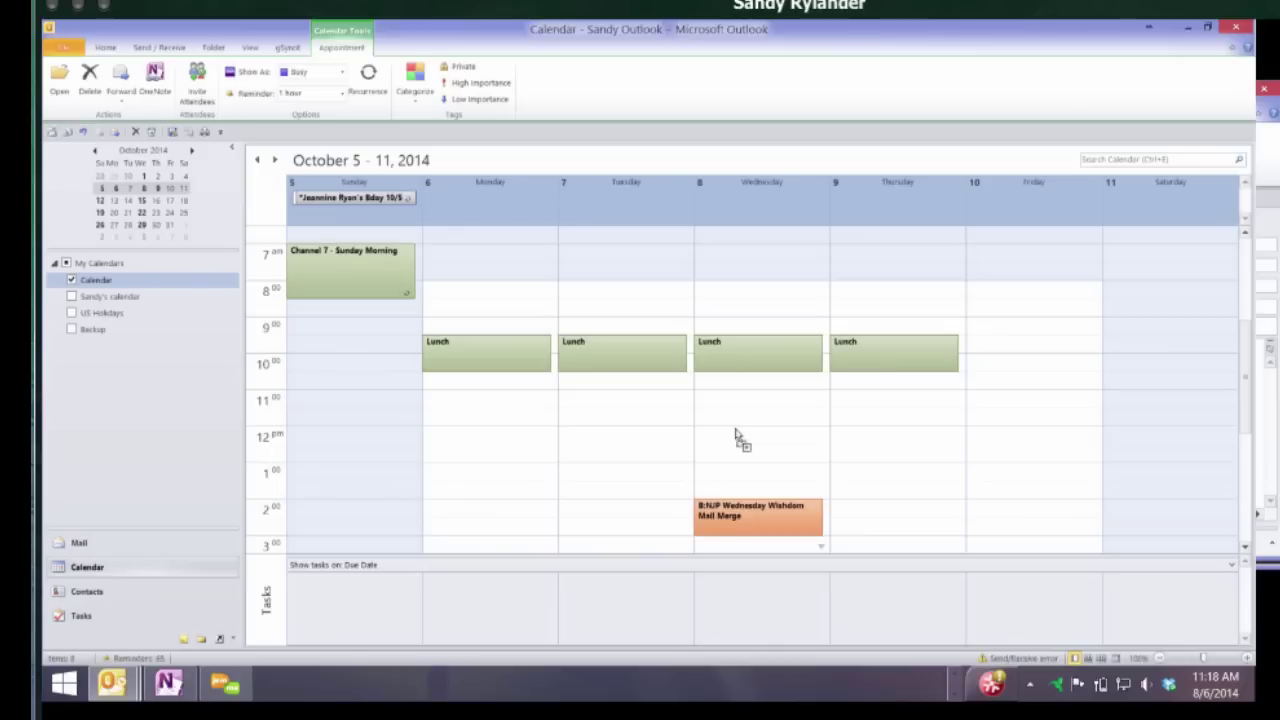
left_click(735, 435)
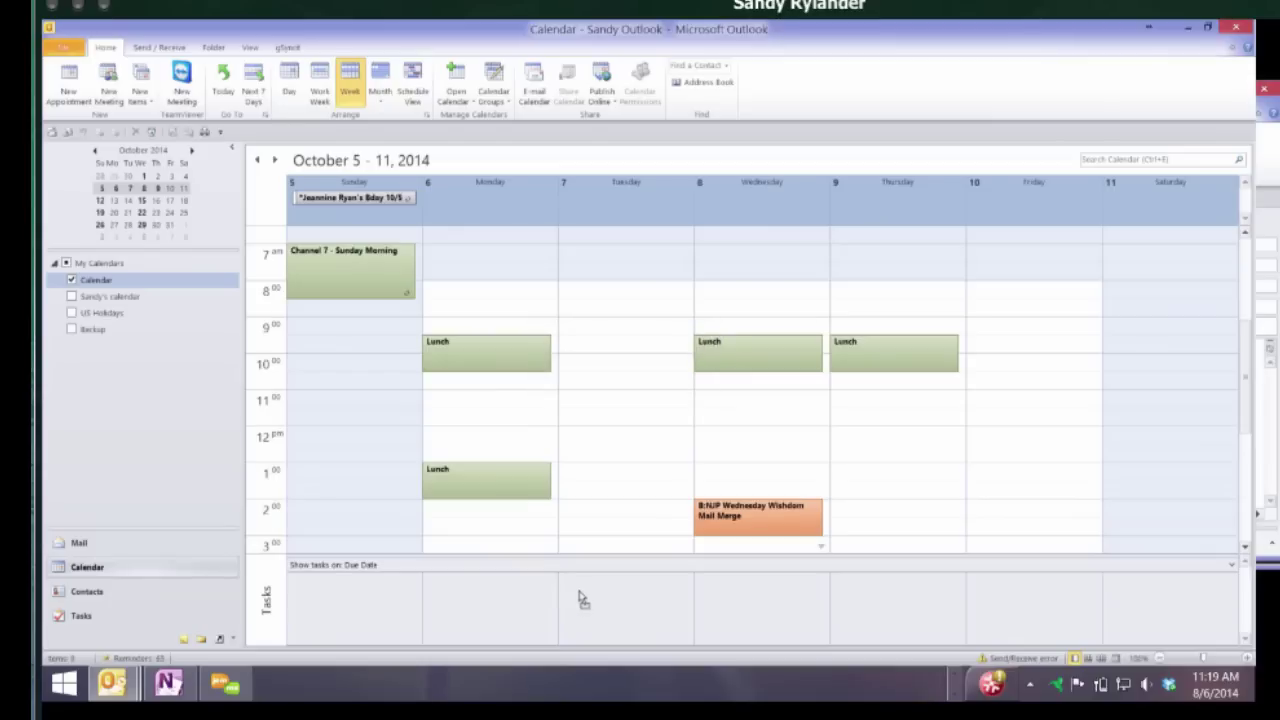
left_click_drag(583, 597, 586, 597)
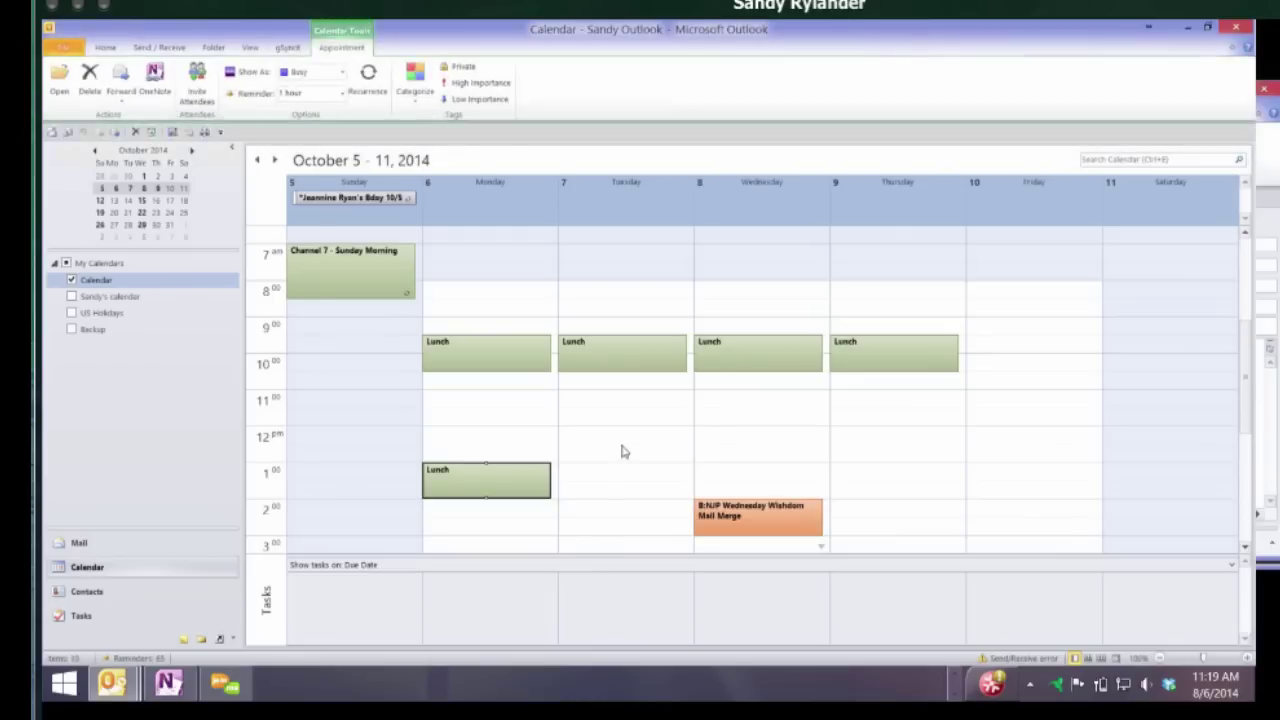
Delete all the Lunch appointments in the week of October 5–11
key("Delete")
key("Delete")
key("Delete")
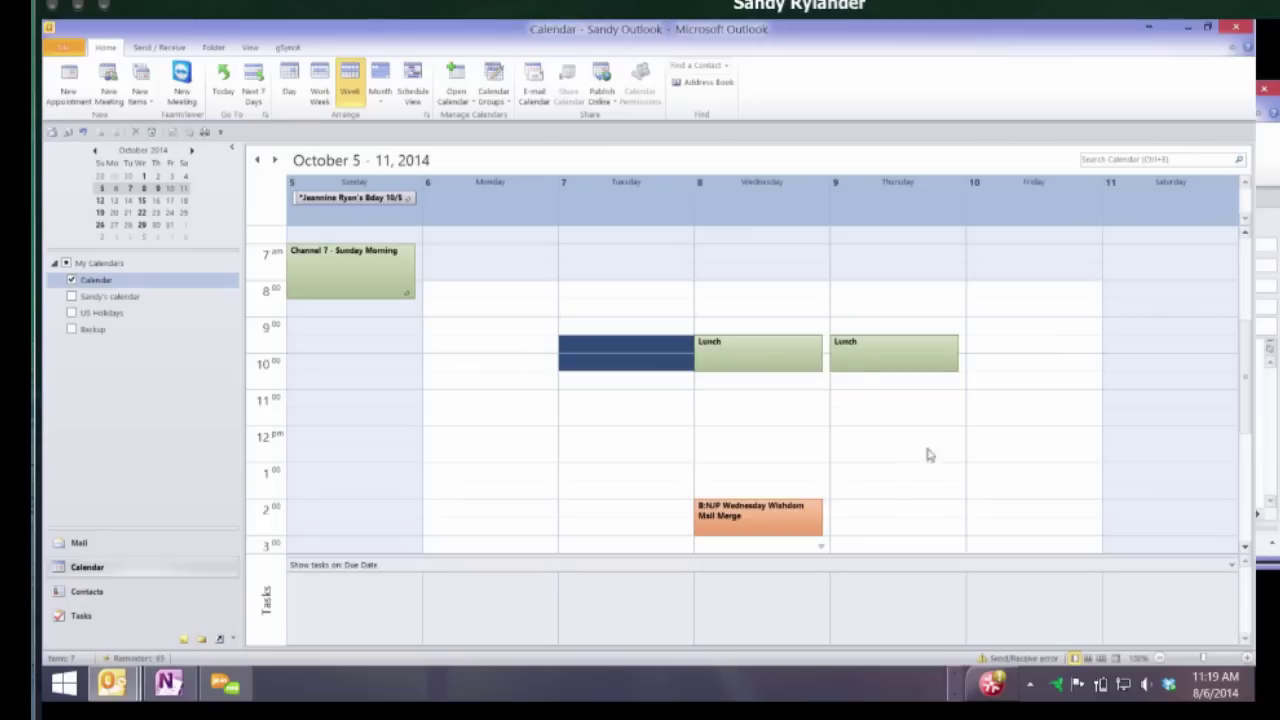
key("Delete")
key("Delete")
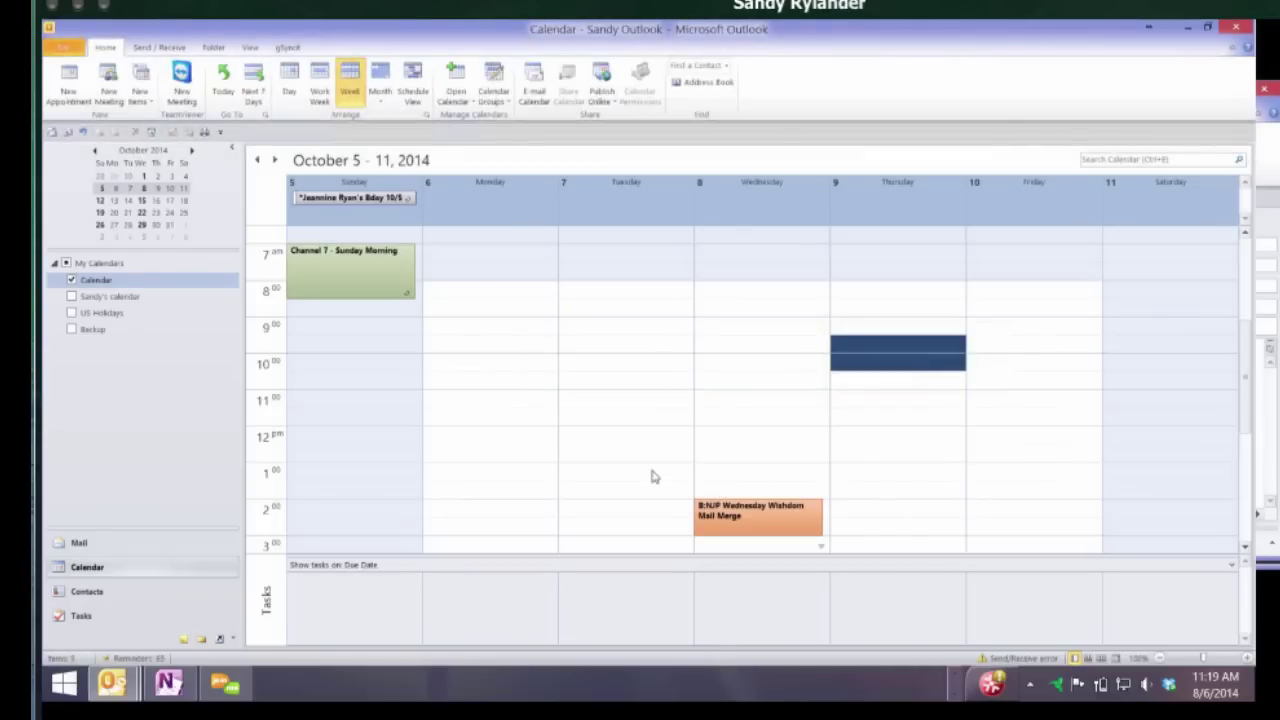
Select the Monday, October 6 time slot at 10:30 AM, and display the second personal calendar and US Holidays beside the main calendar
key("Left")
key("Left")
key("Left")
key("Down")
key("Down")
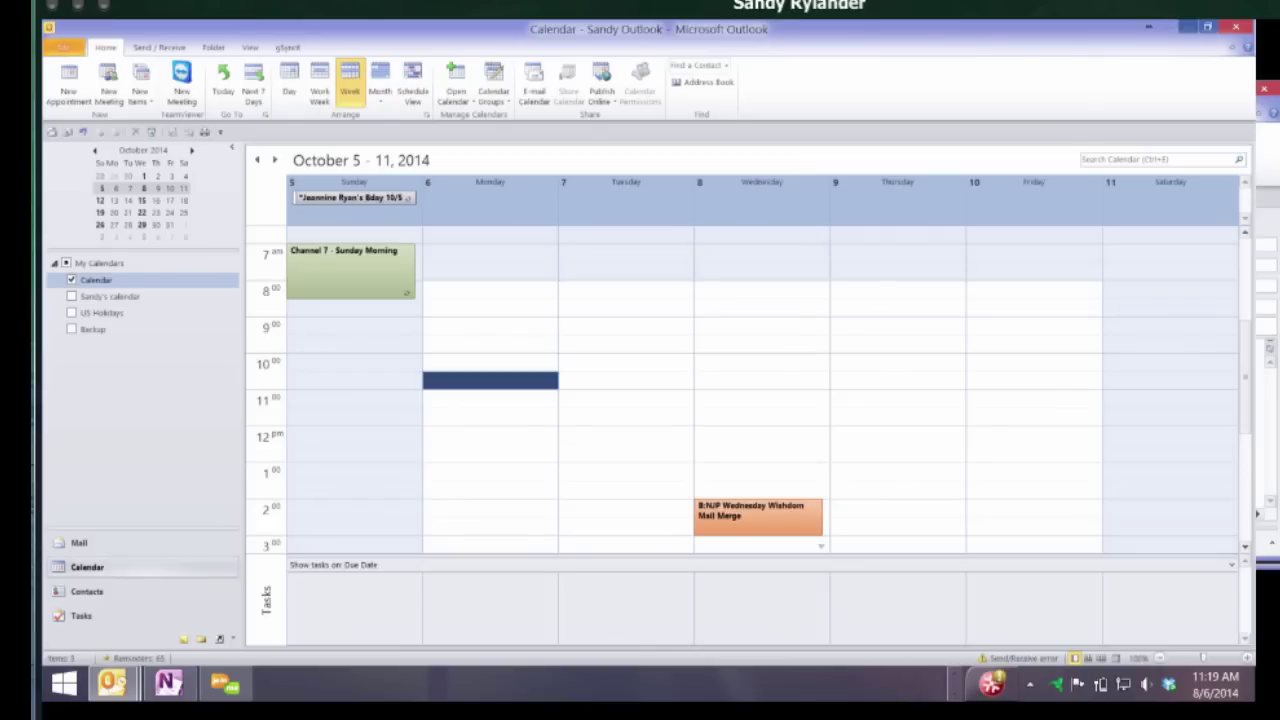
mouse_move(1240, 26)
key("Down")
key("space")
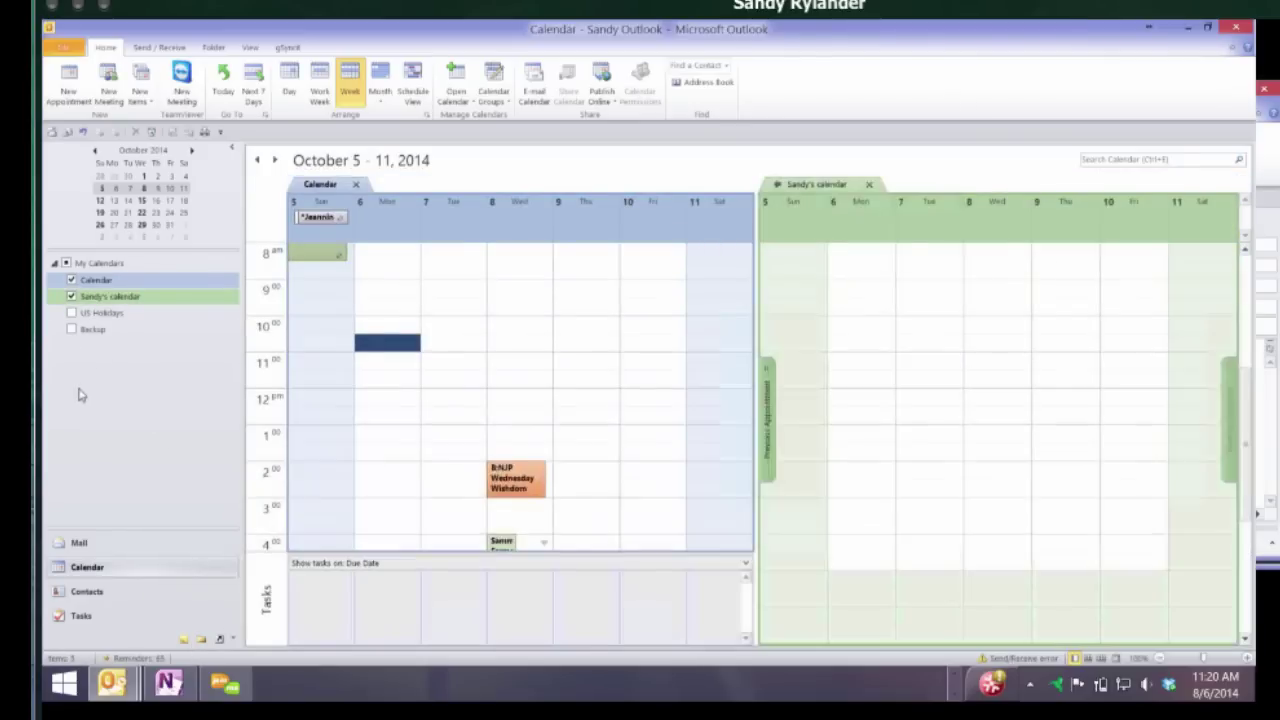
key("Down")
key("space")
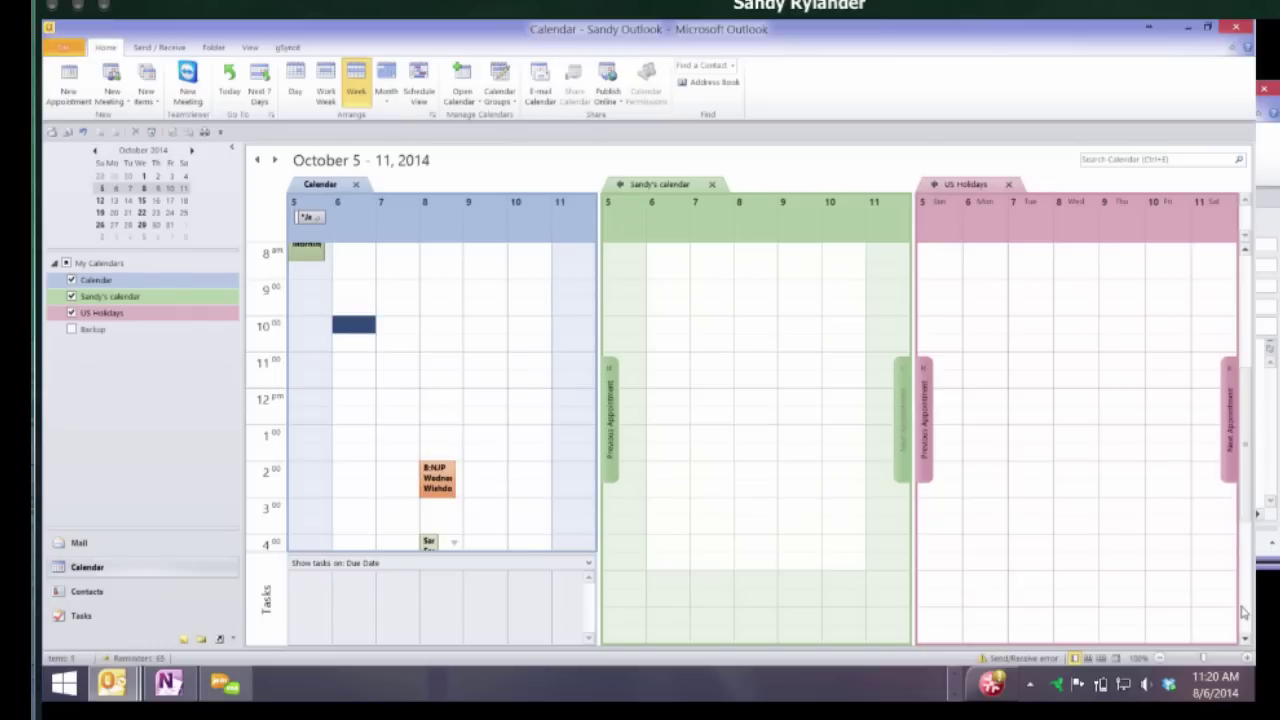
Add a Training appointment at 10 AM on Monday, October 6 in the main calendar and move it to the second personal calendar
type("Training")
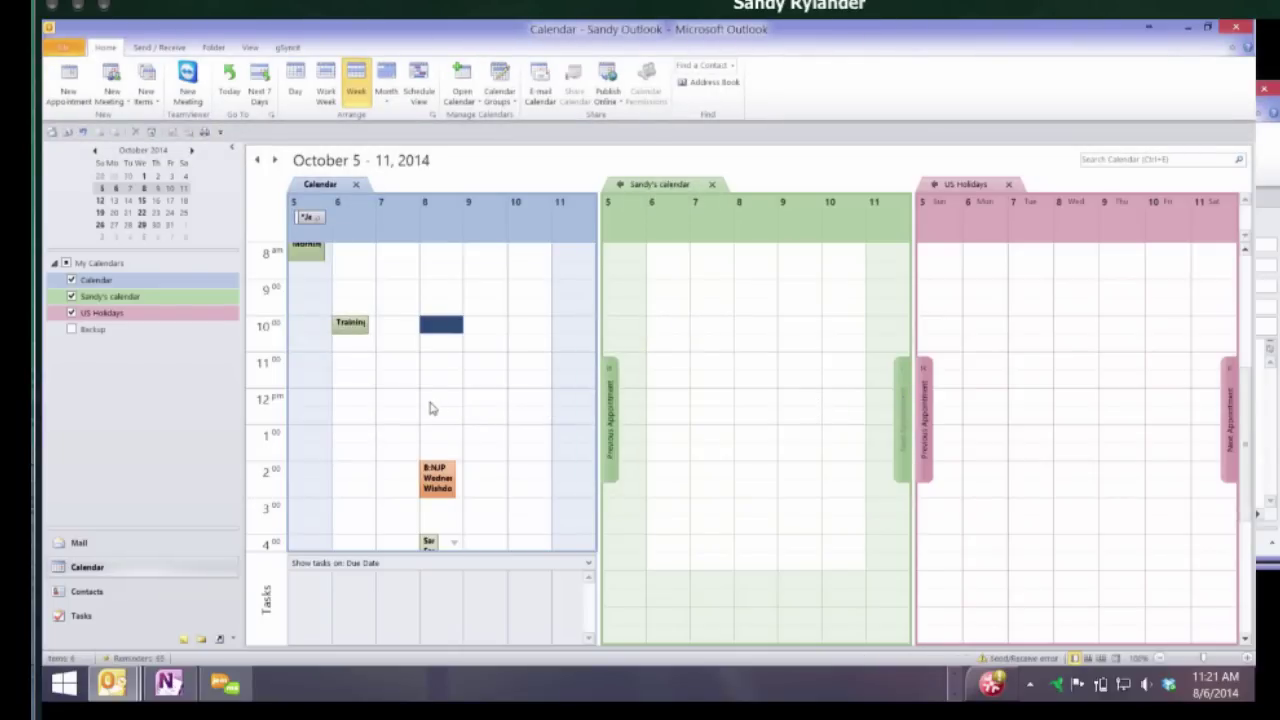
left_click_drag(645, 414, 791, 428)
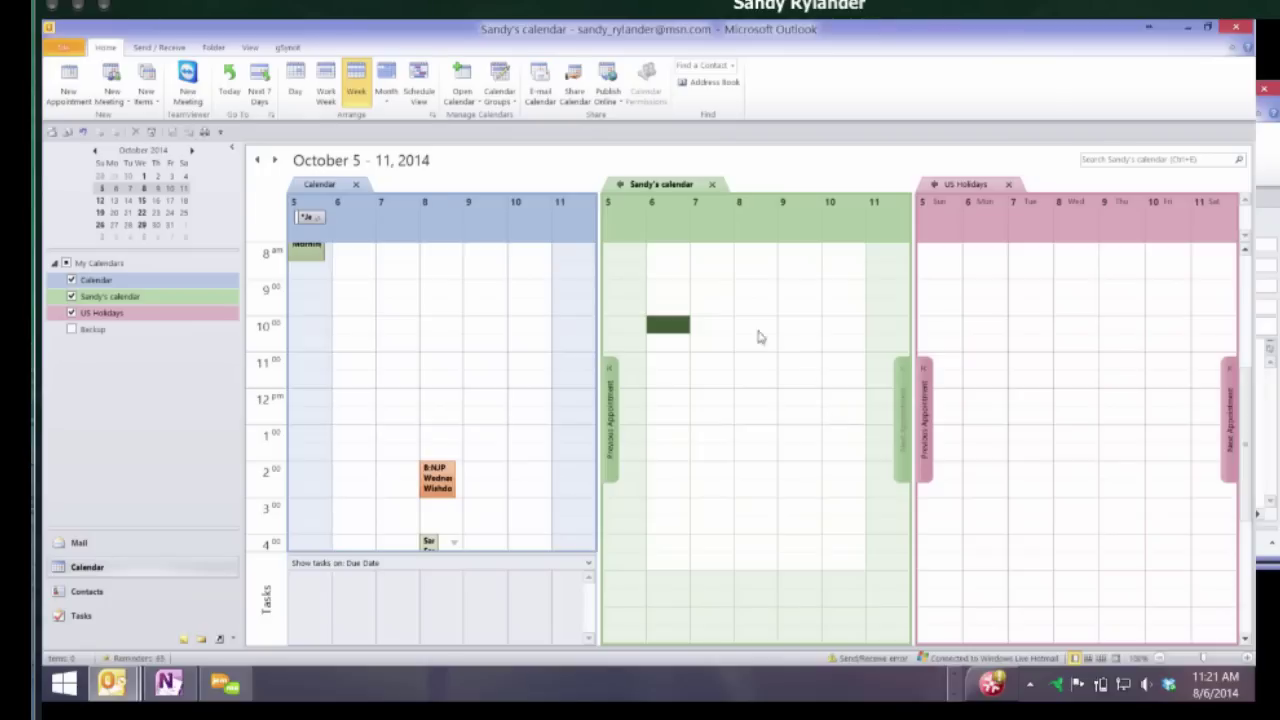
Display only the main calendar and create a new calendar group named Seattle
left_click(72, 329)
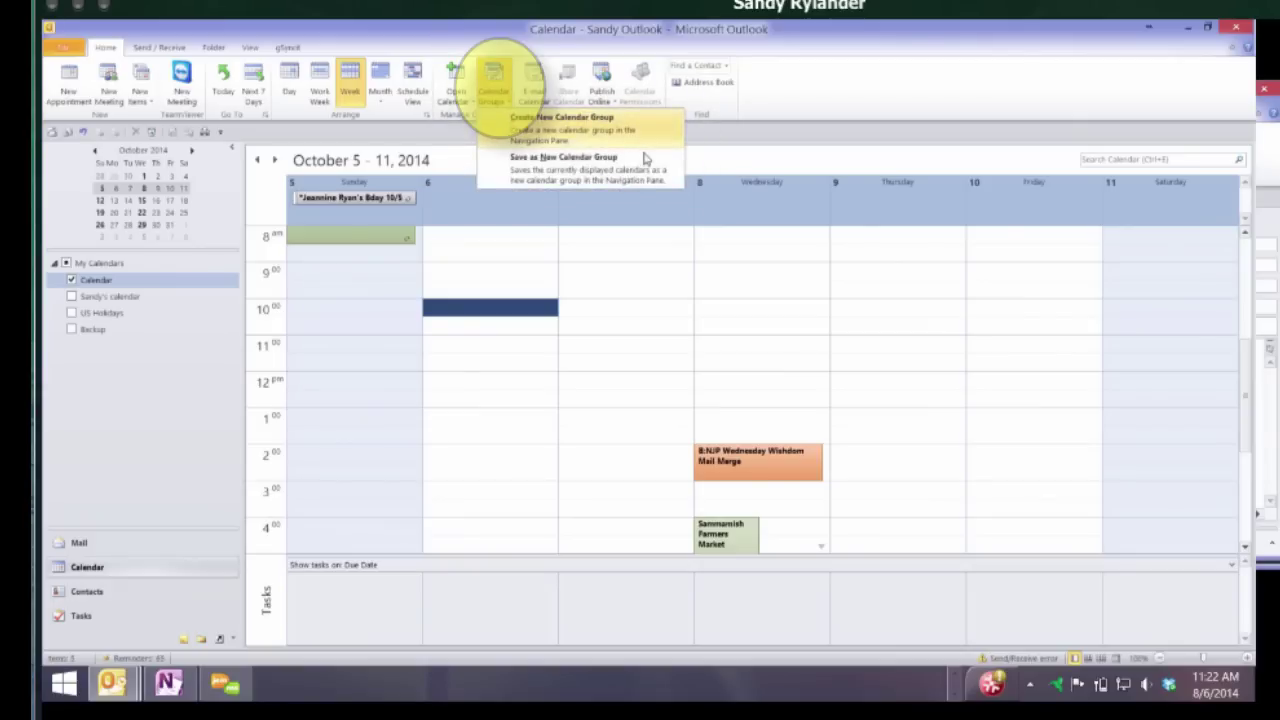
key("Return")
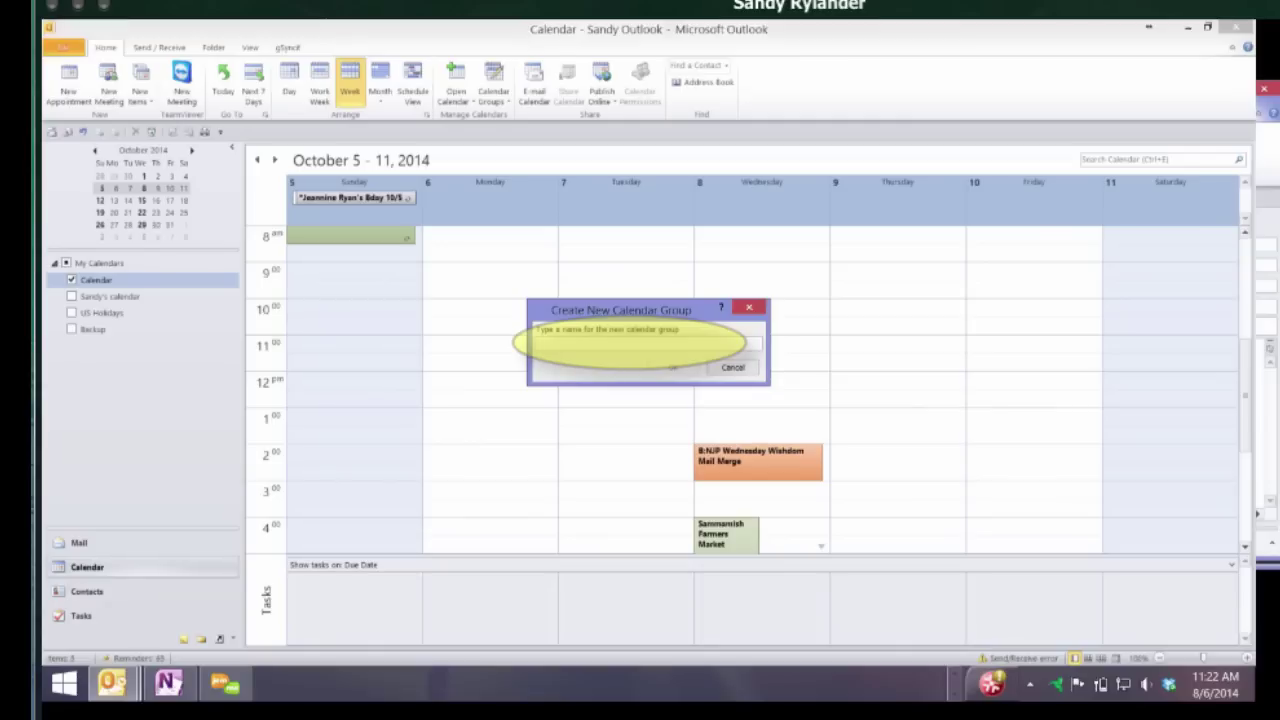
type("Seattle")
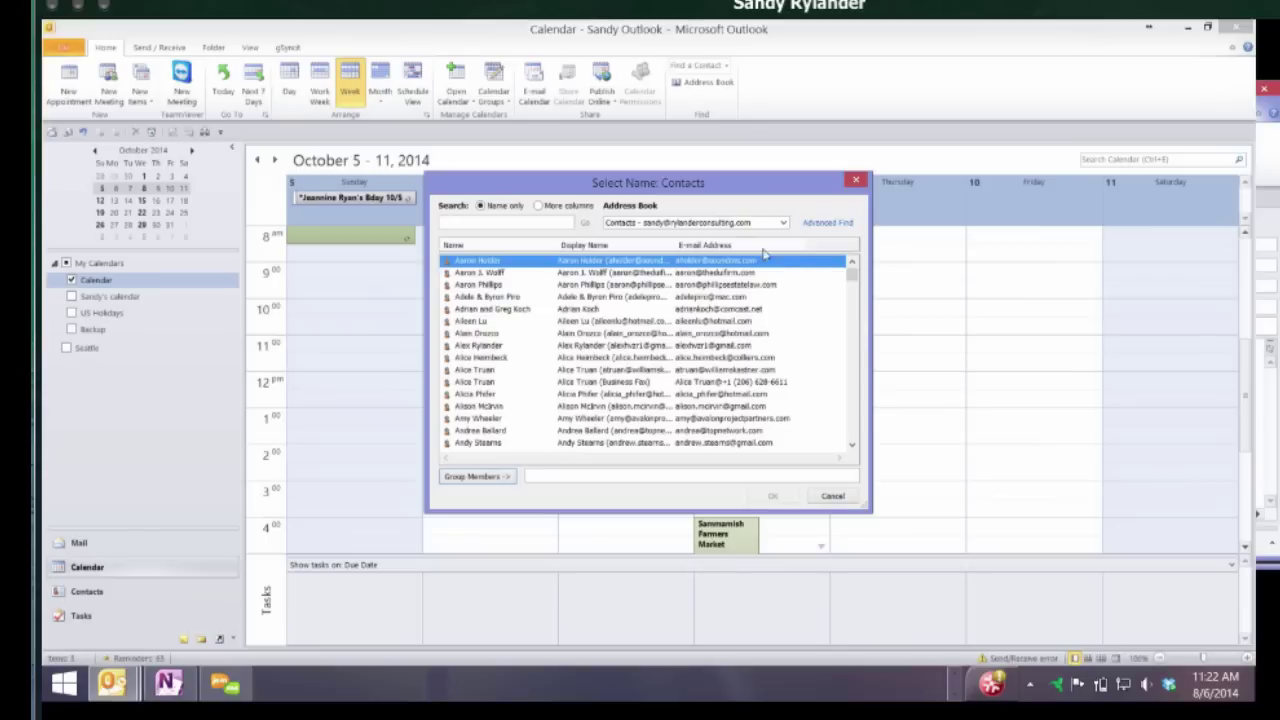
Add four contacts from the address book as members of the Seattle calendar group
key("Down")
key("Down")
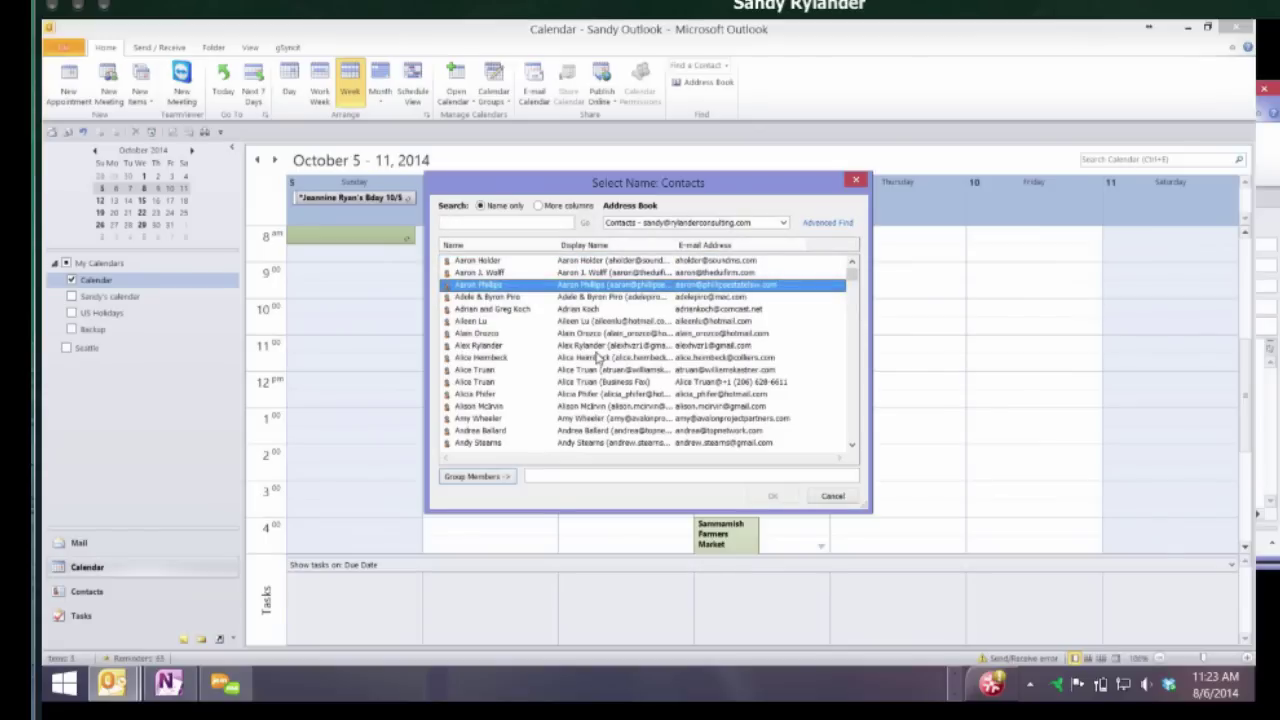
double_click(600, 284)
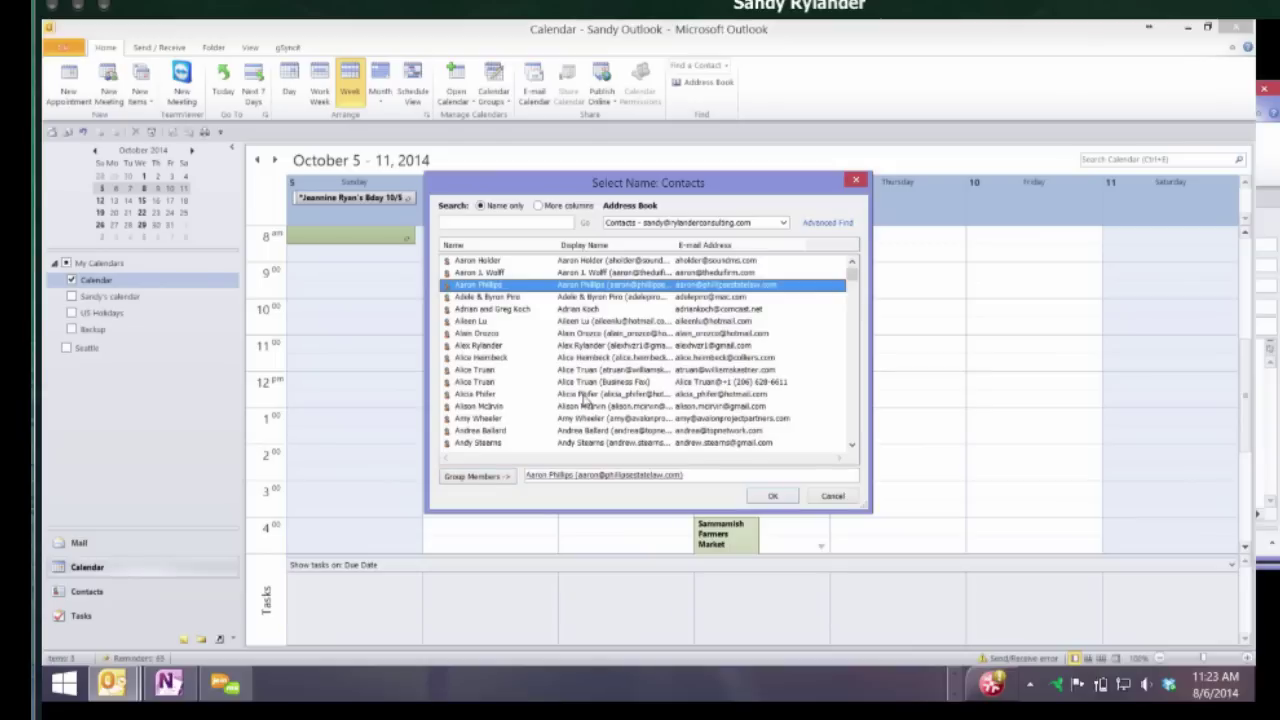
double_click(620, 321)
double_click(587, 394)
key("Down")
key("Down")
key("Down")
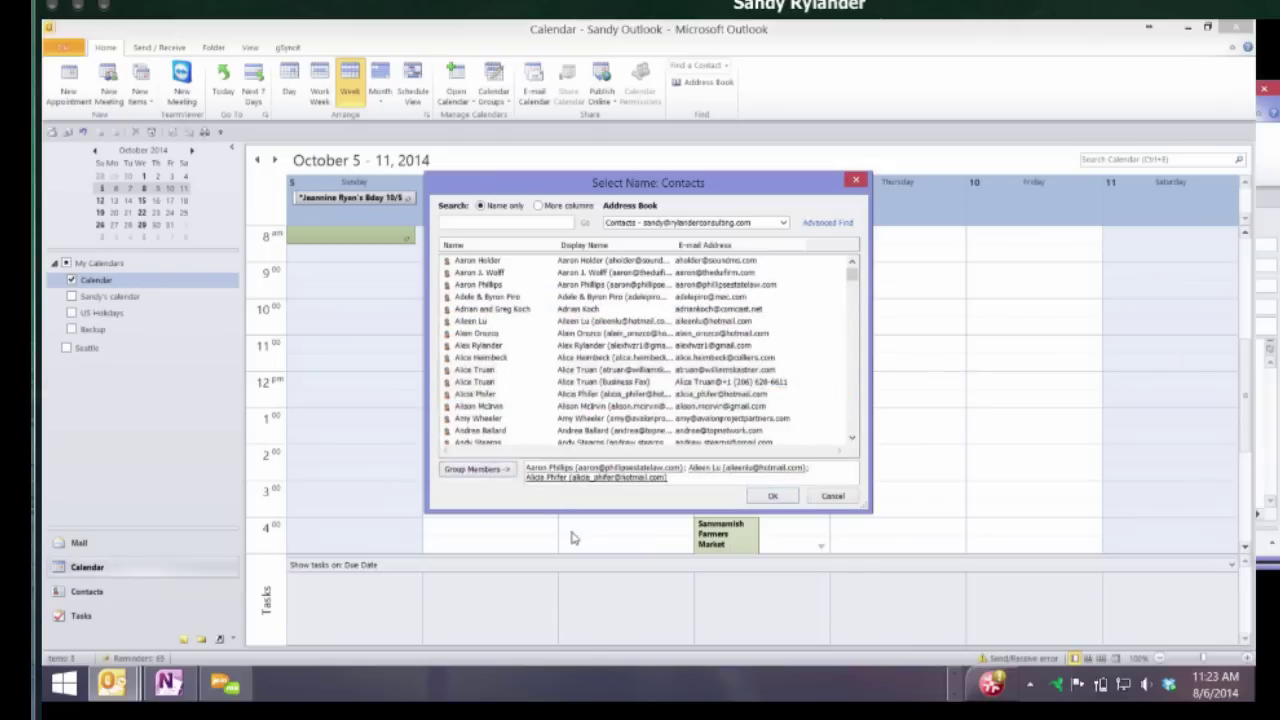
key("Return")
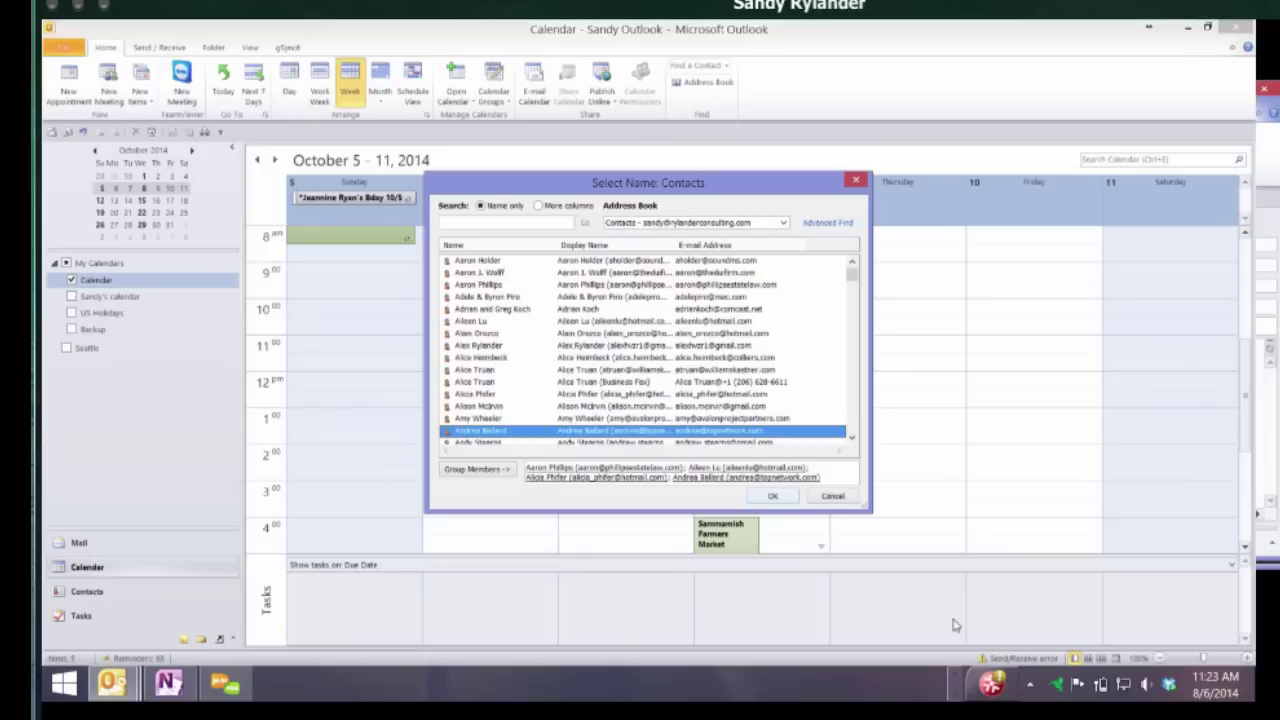
key("Return")
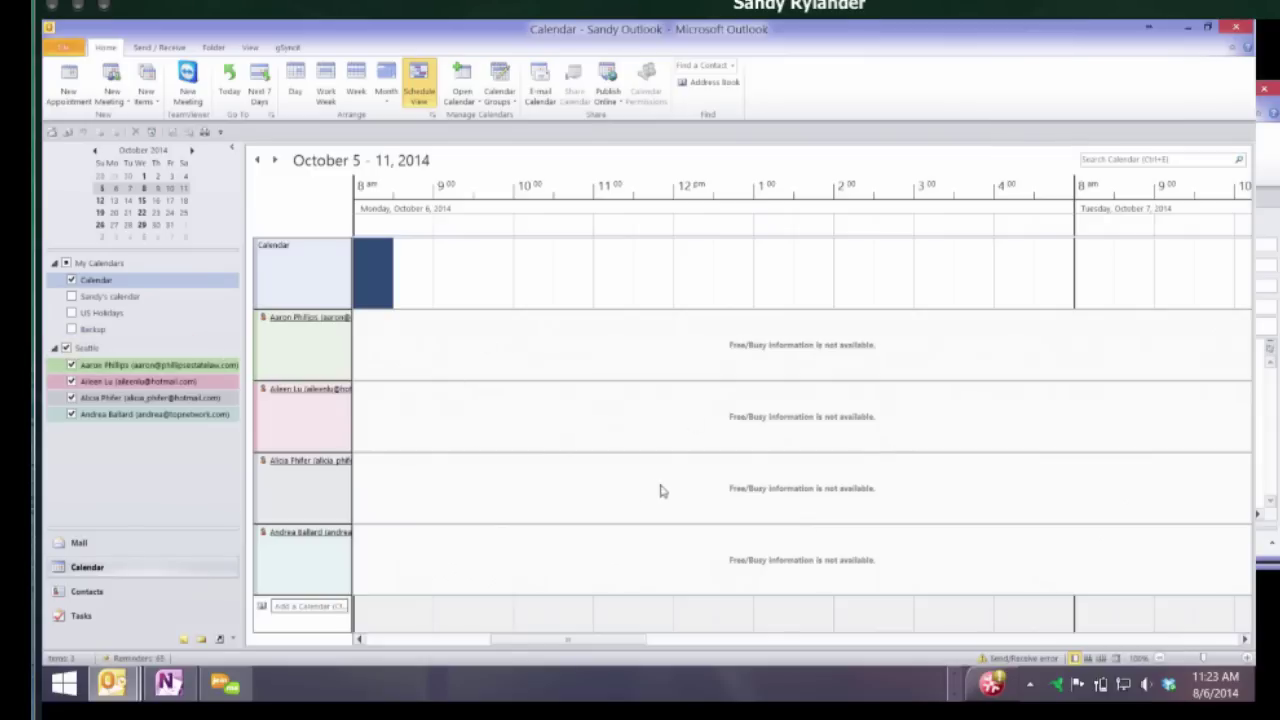
Hide the last two contacts' calendars in the Seattle group and delete the whole calendar group
mouse_move(868, 440)
mouse_move(531, 409)
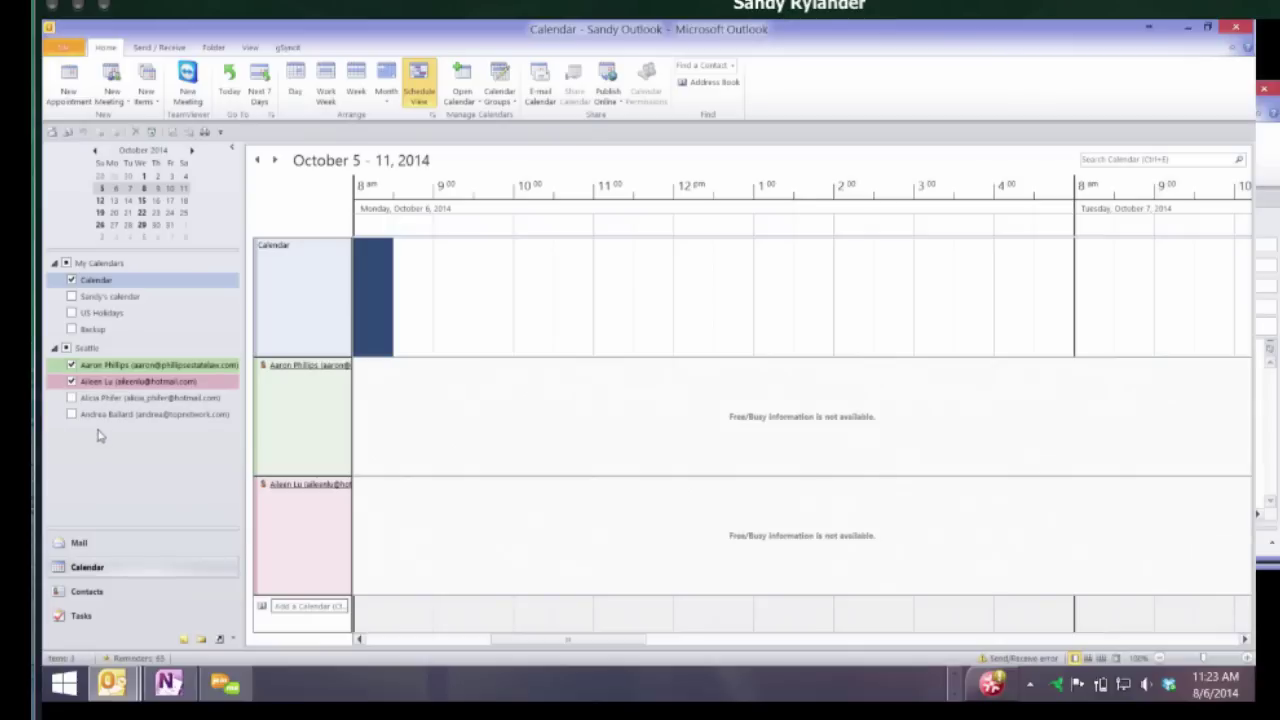
right_click(86, 347)
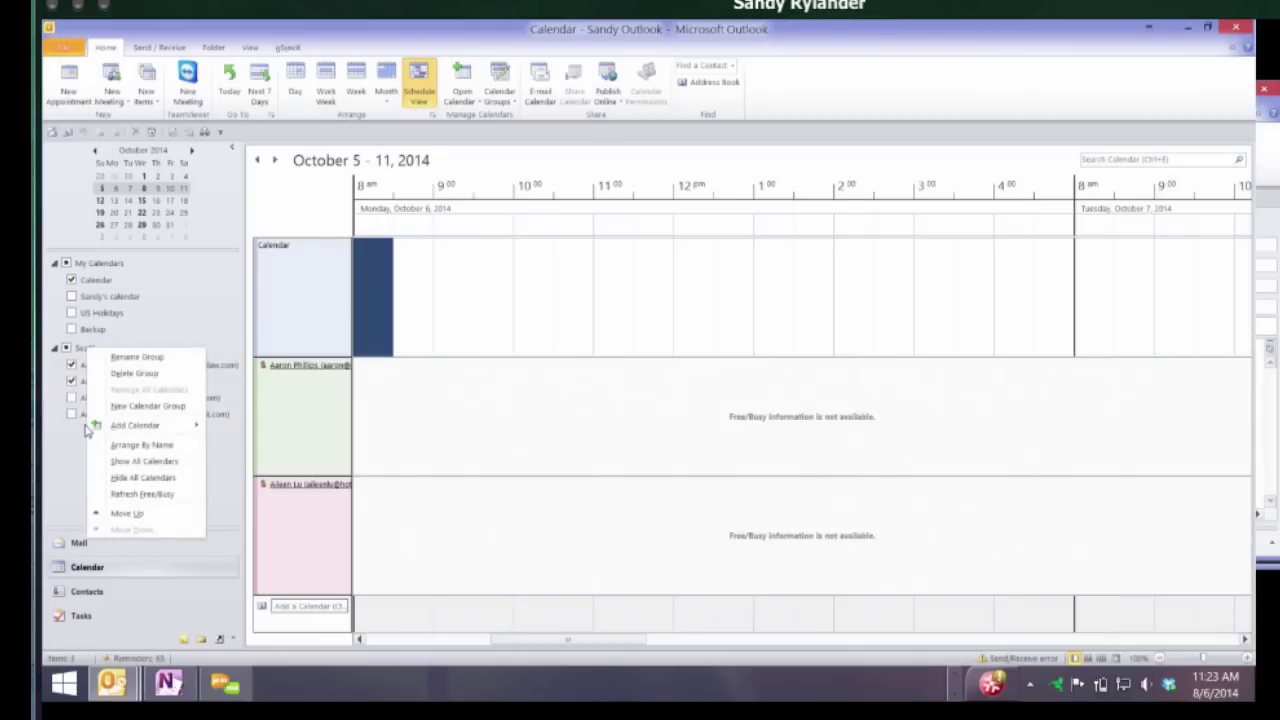
key("Down")
key("Down")
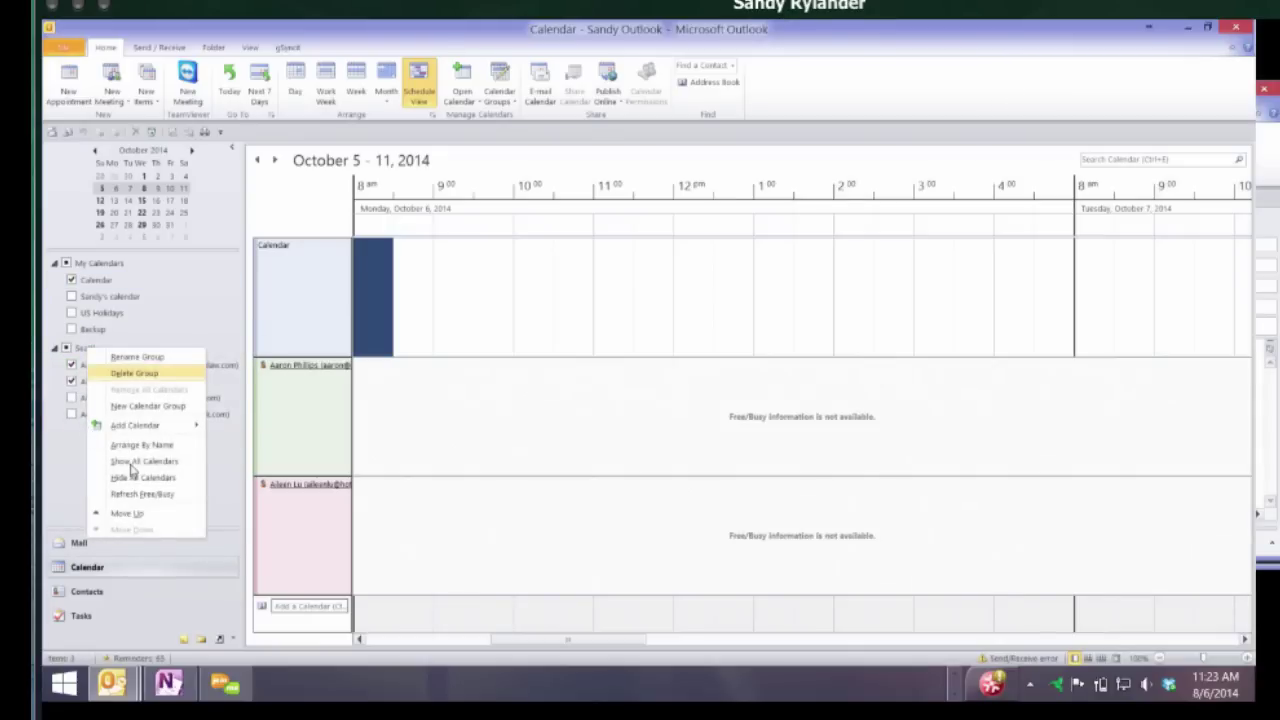
key("Return")
key("Return")
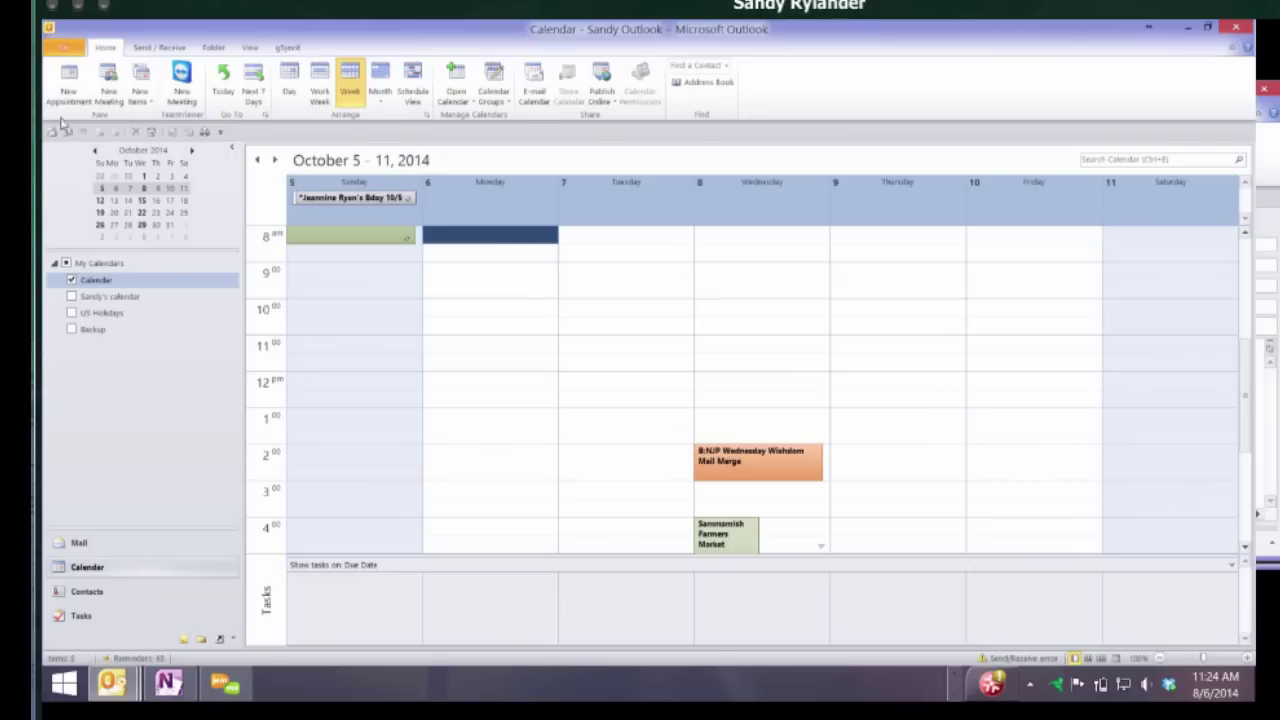
Switch from the calendar to OneNote and open the Personal To-Do's section of the To-Do's notebook
left_click(111, 683)
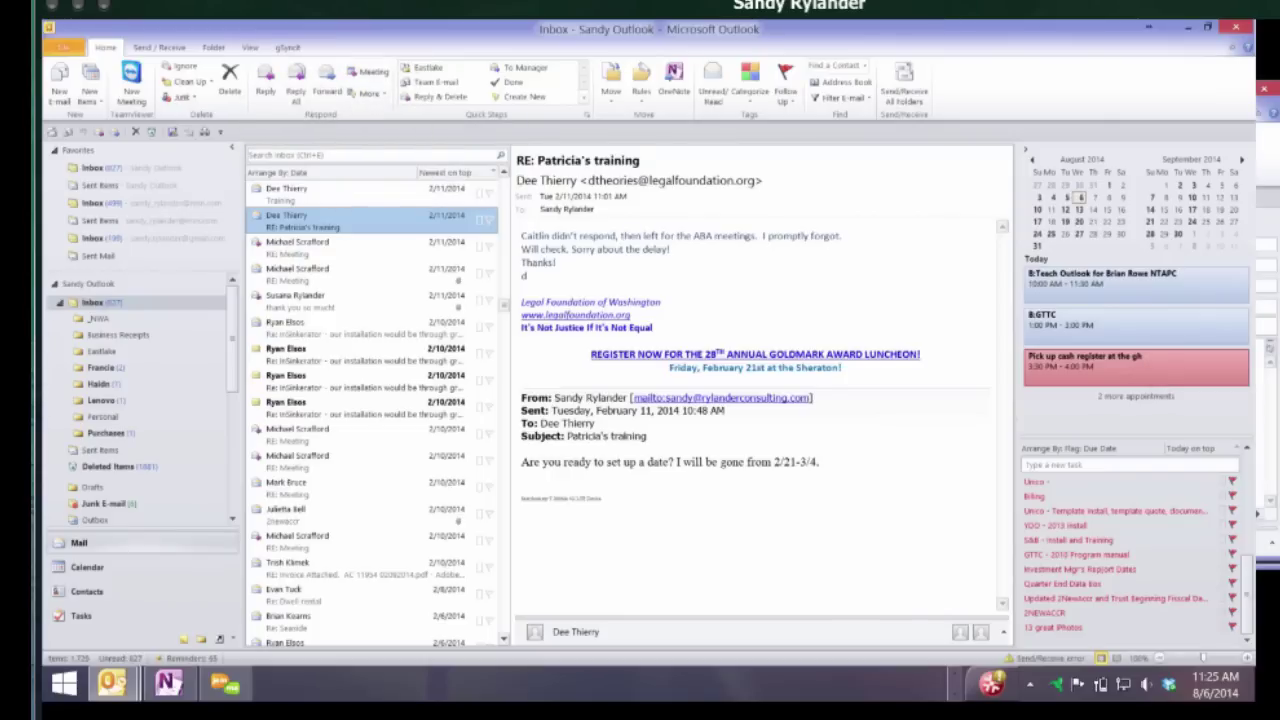
left_click(168, 683)
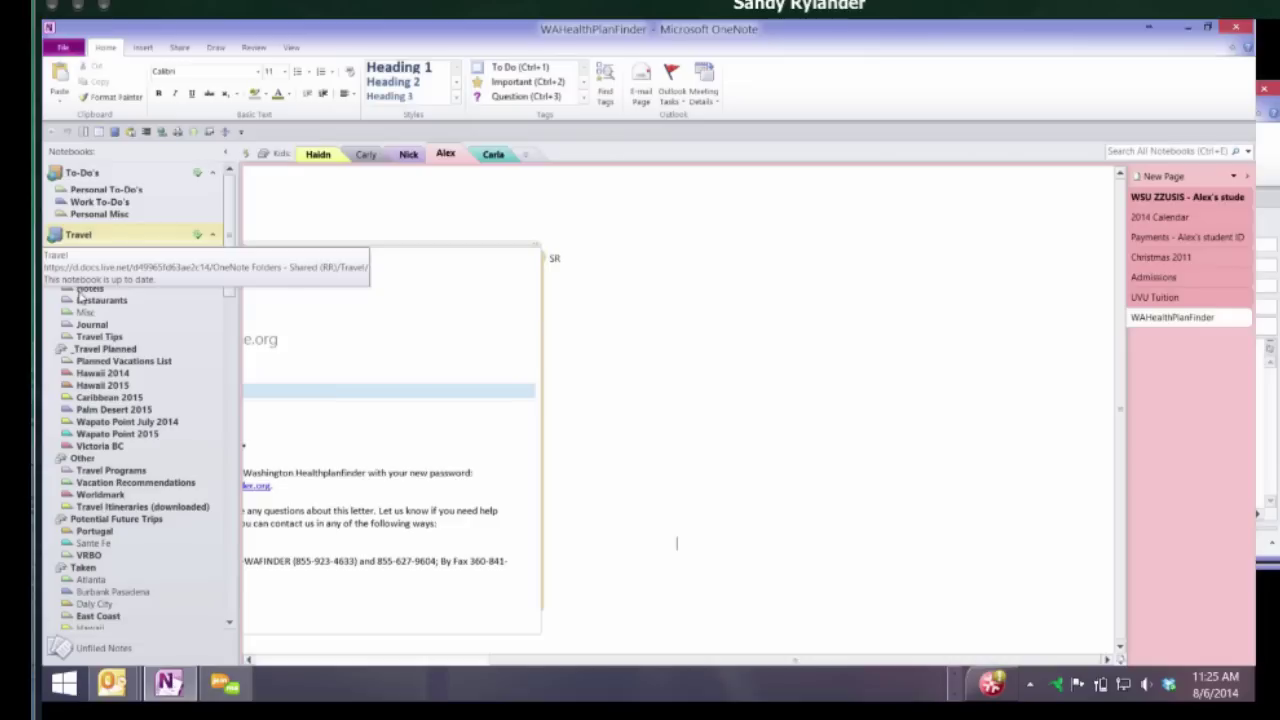
left_click(100, 189)
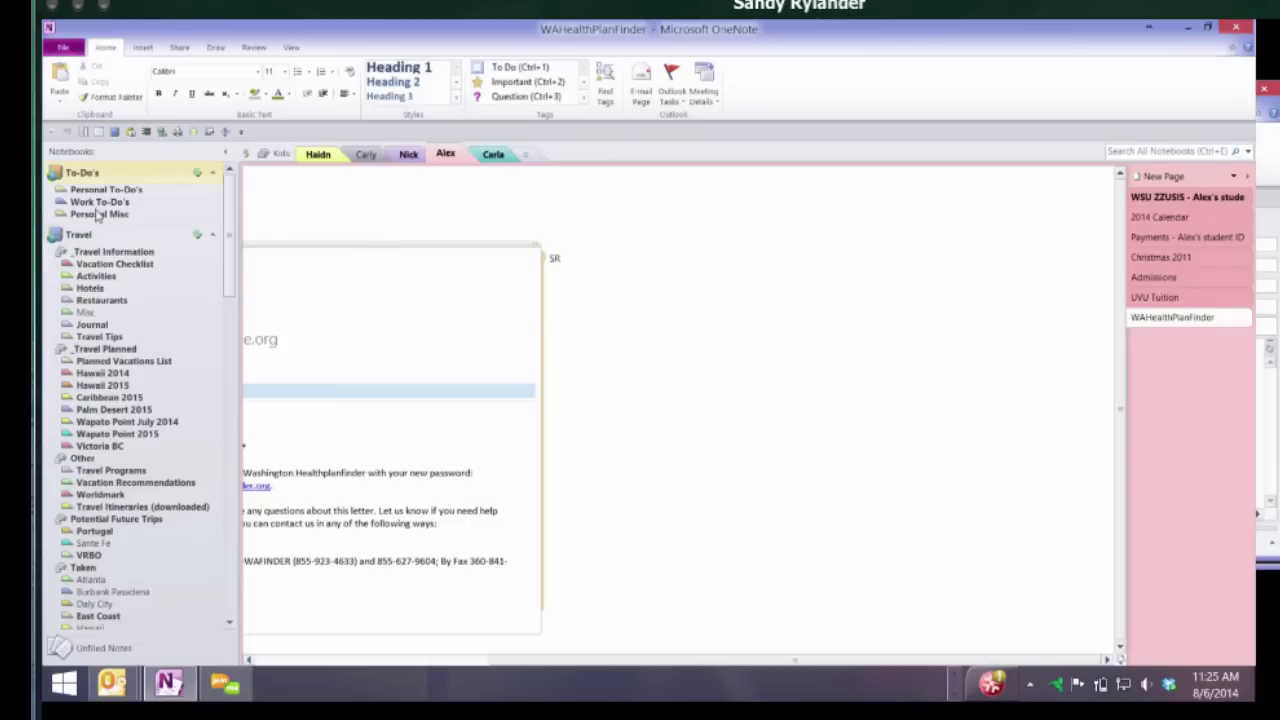
Collapse the Travel, Microsoft Office, Investment, GC and Business Opportunities notebooks in the notebook list
left_click(80, 234)
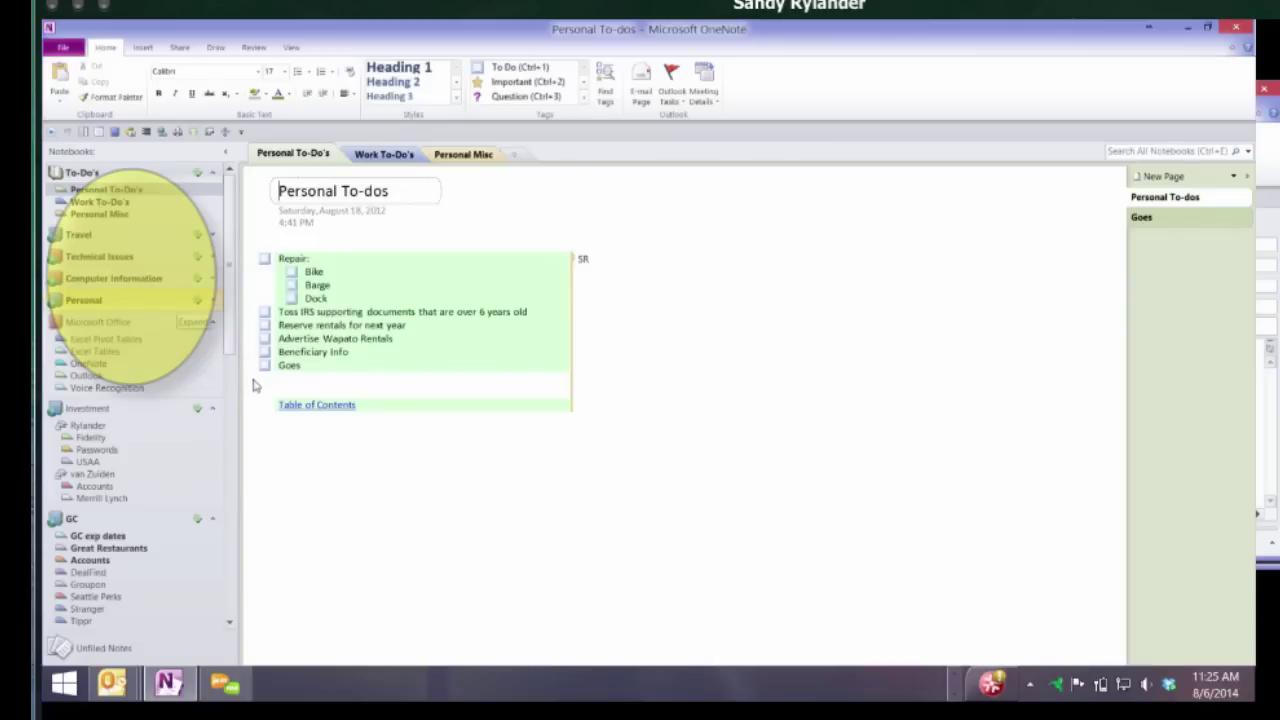
left_click(212, 321)
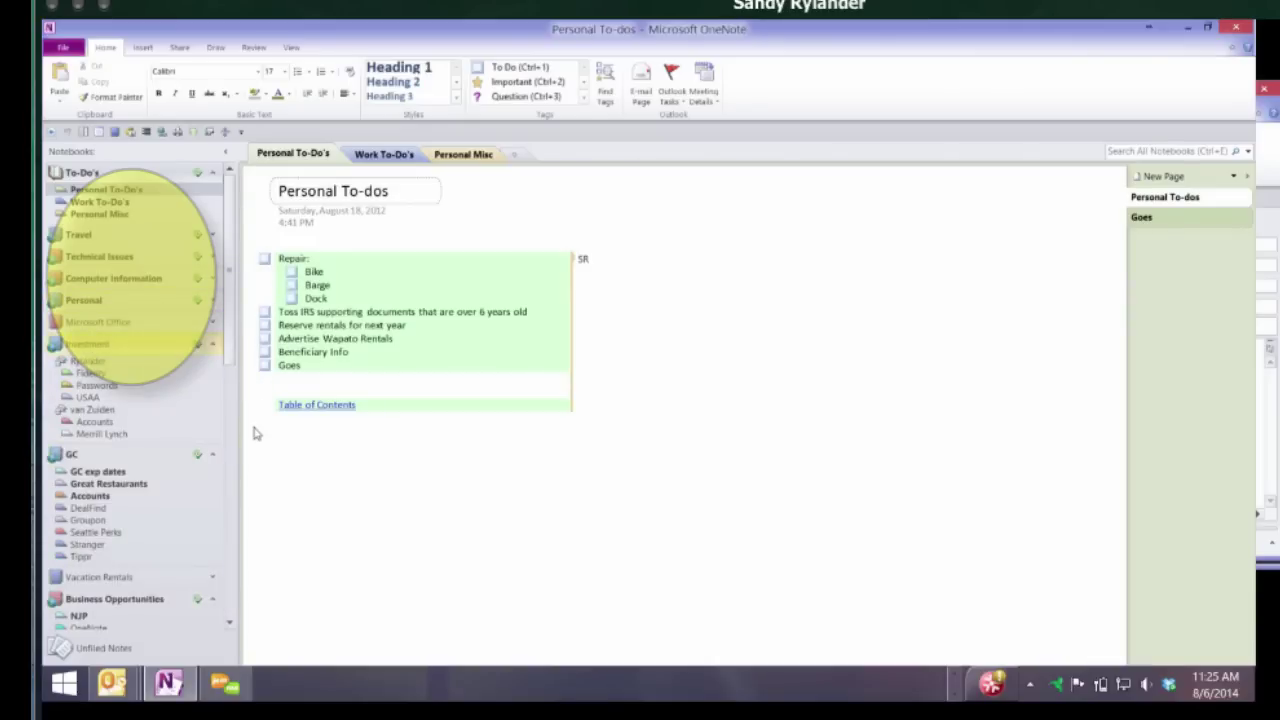
left_click(212, 343)
left_click(212, 365)
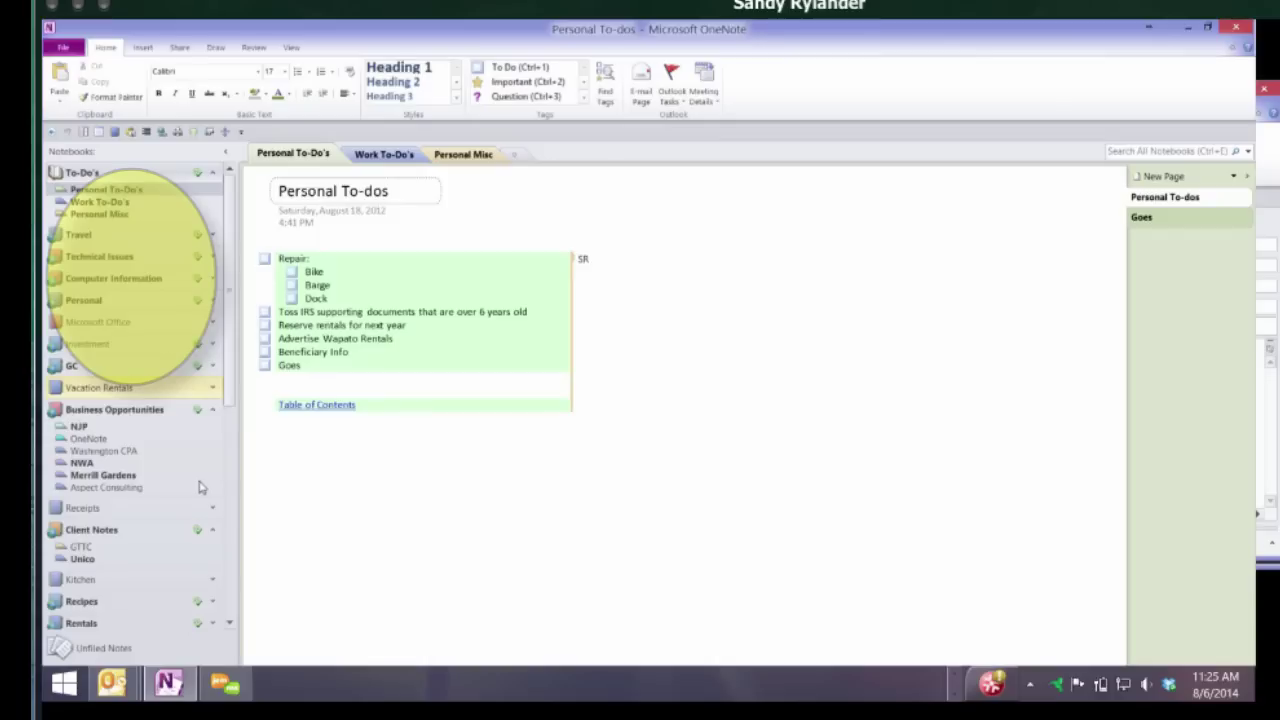
left_click(148, 410)
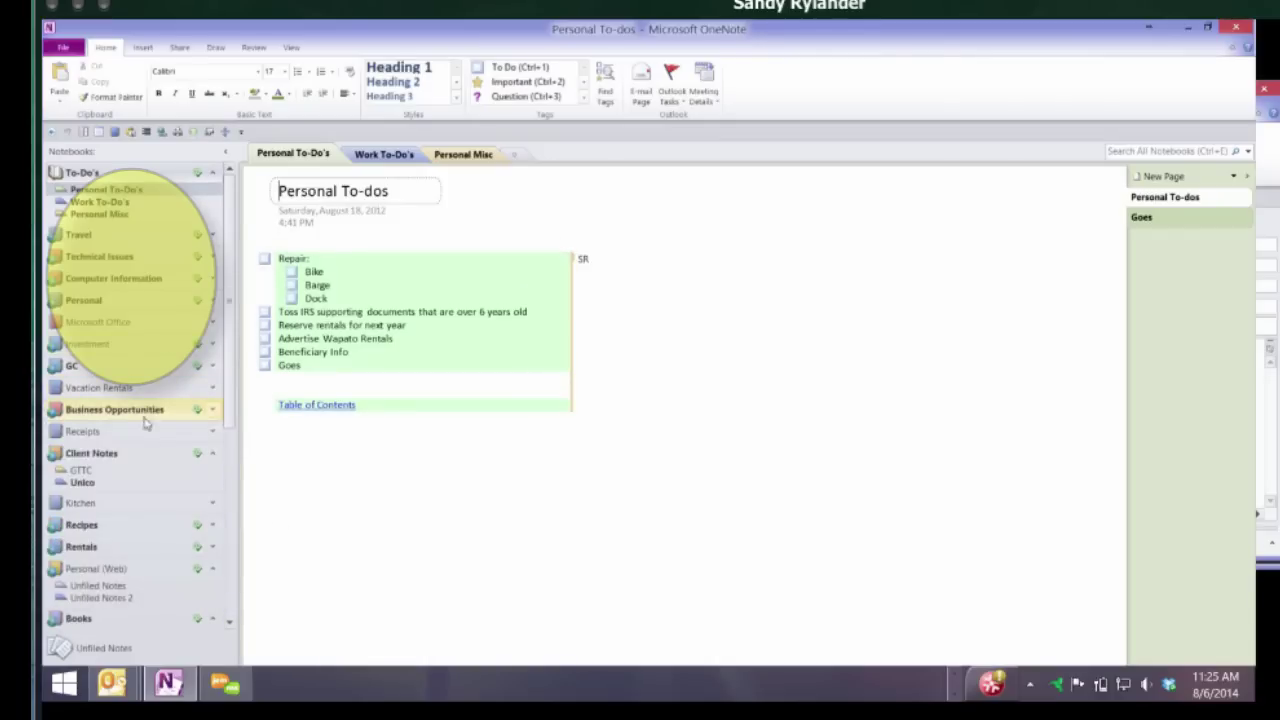
Collapse the Client Notes, Personal (Web) and Books notebooks in the notebook list
key("Left")
key("Down")
key("Down")
key("Down")
key("Down")
key("Down")
key("Down")
key("Down")
key("Left")
key("Up")
key("Left")
left_click(1010, 583)
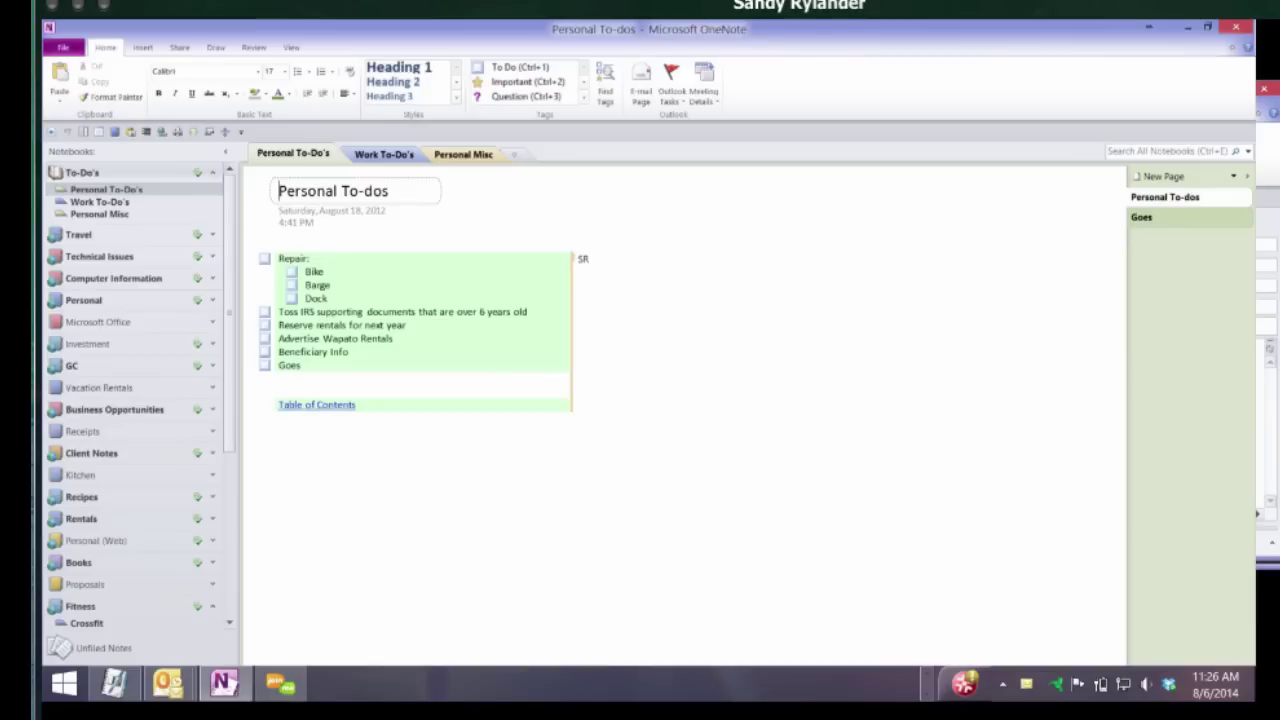
Search all notebooks for "gara" and open the Garage Door Reset section
key("ctrl+e")
type("gar")
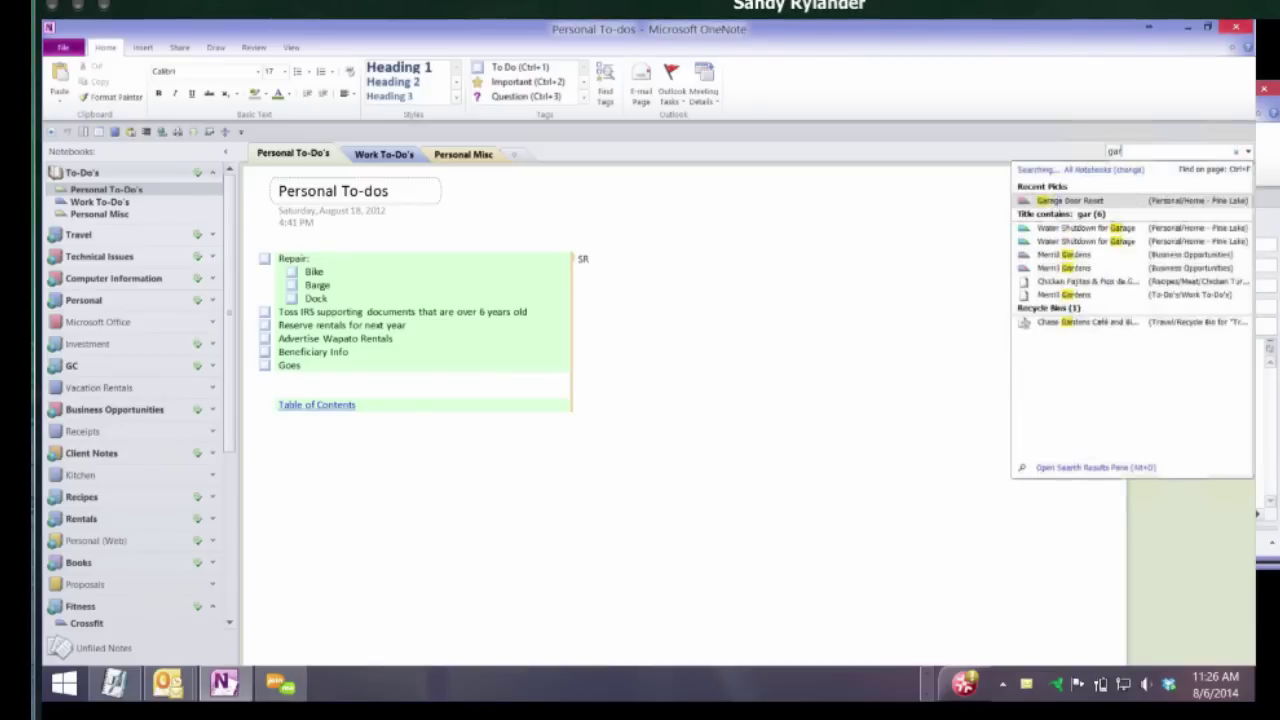
type("a")
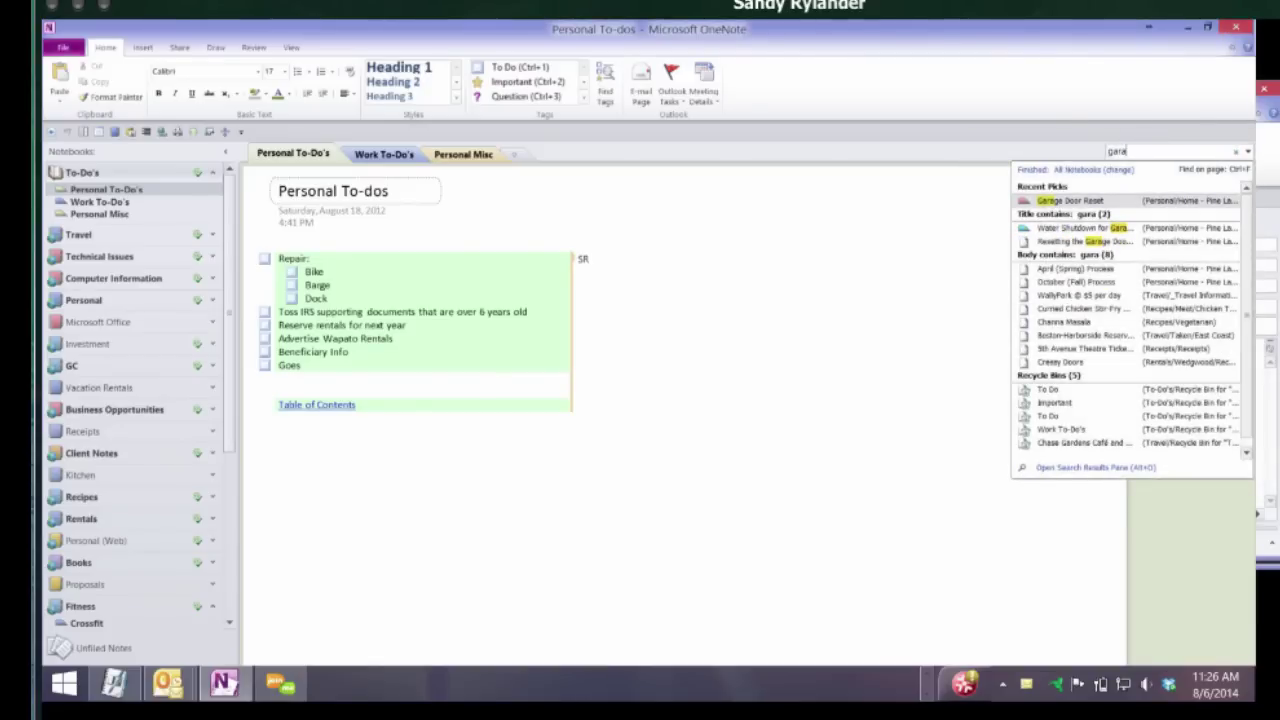
key("Down")
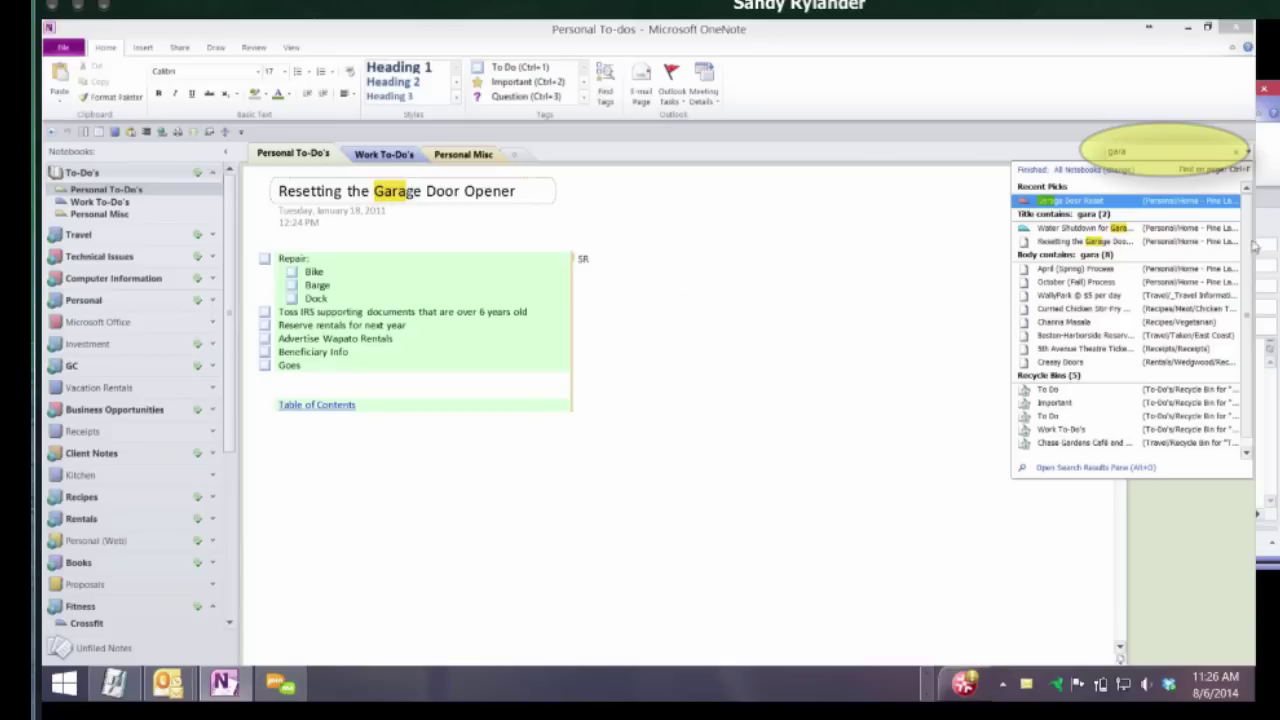
key("Return")
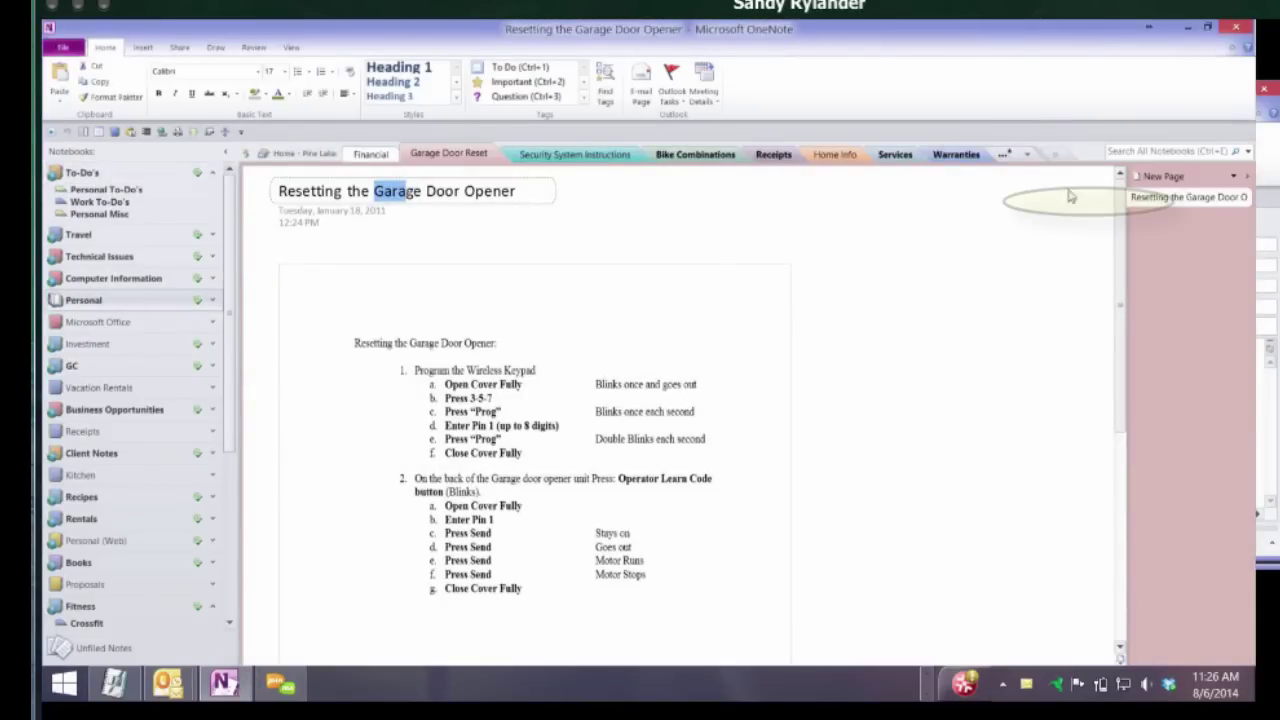
Search all notebooks for "product", open the Product Keys page and look through its table and setup notes
key("ctrl+e")
type("procu")
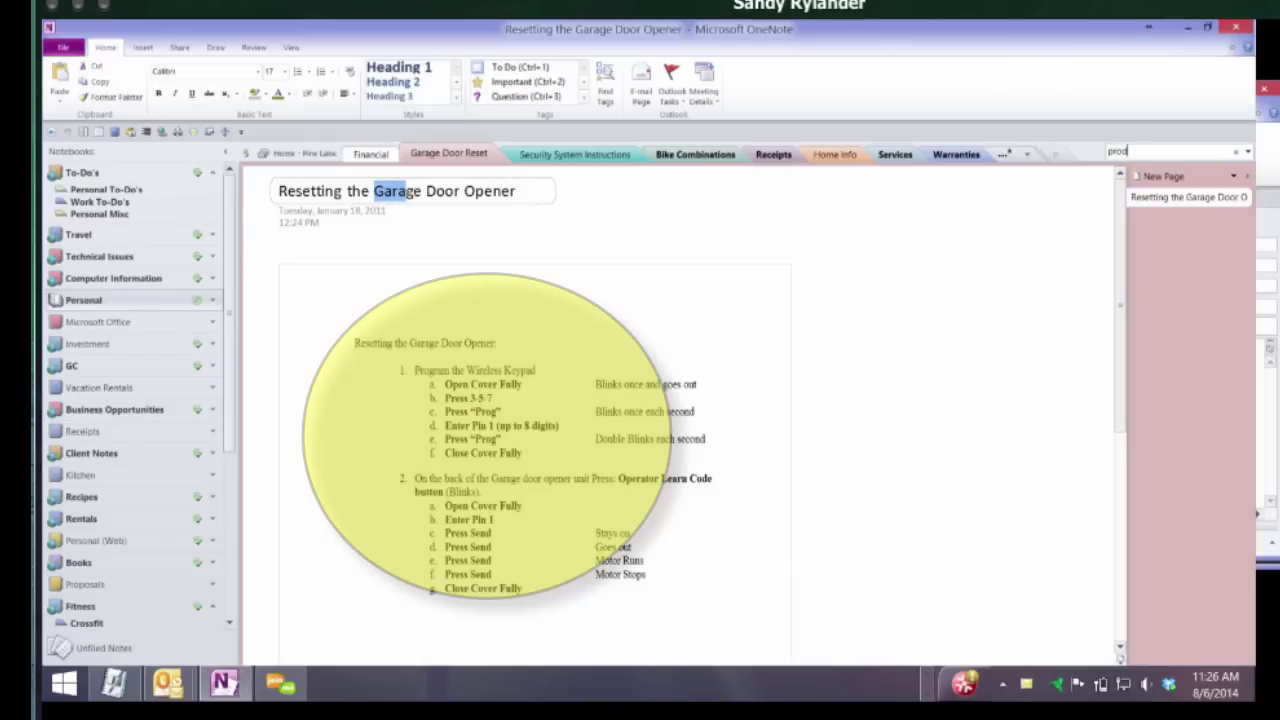
type("ct")
key("Return")
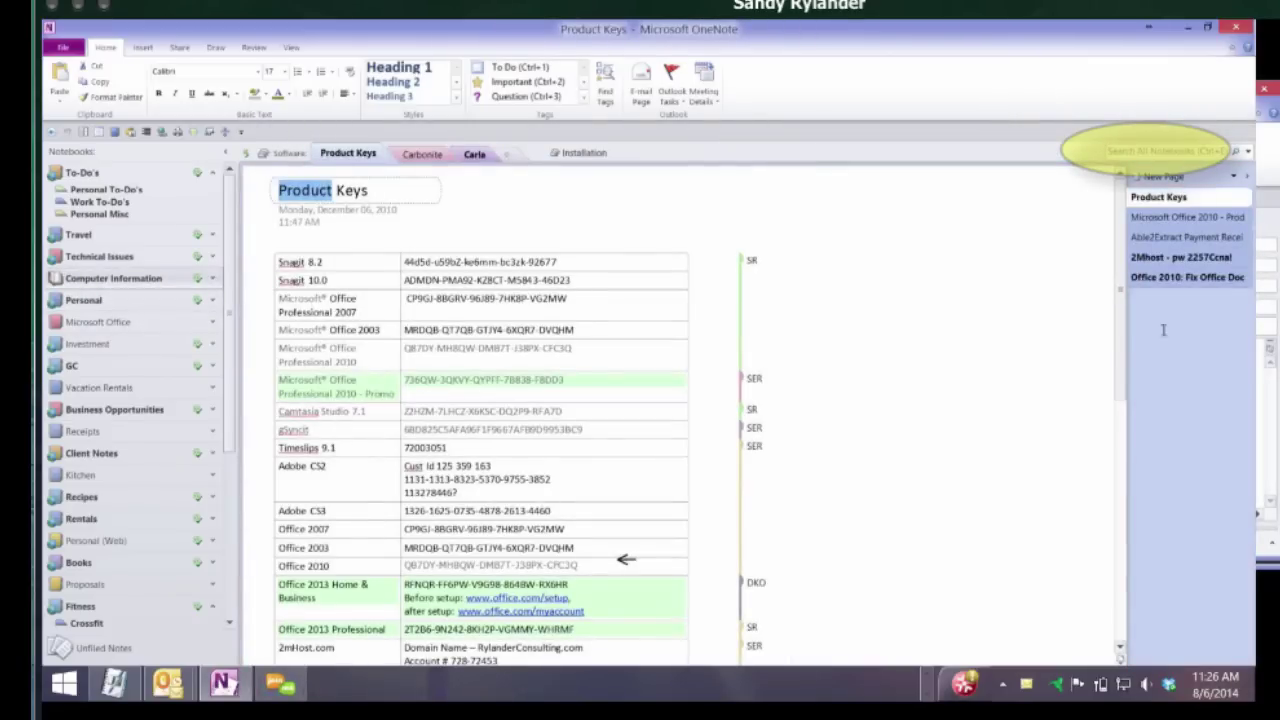
left_click(597, 383)
scroll(582, 388, "down", 3)
scroll(582, 388, "down", 4)
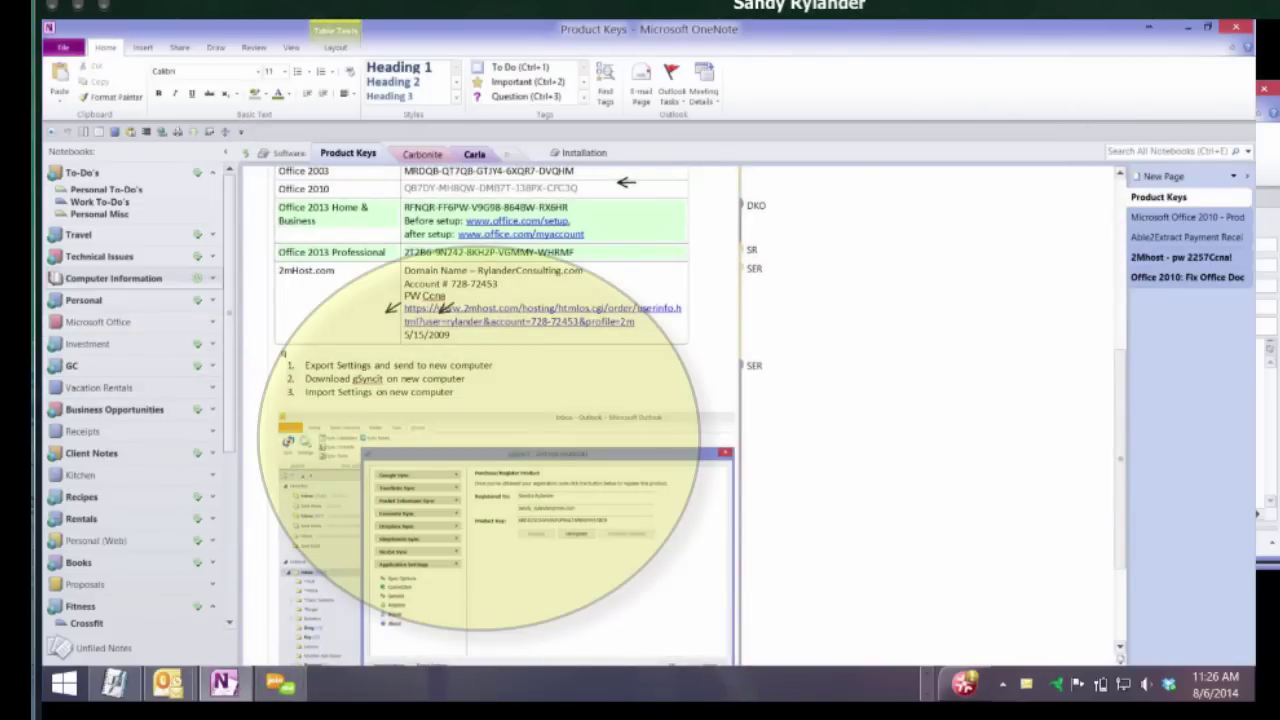
Search all notebooks for "toma" and open the Shrimp with Tomatoes and Spinach recipe
key("ctrl+e")
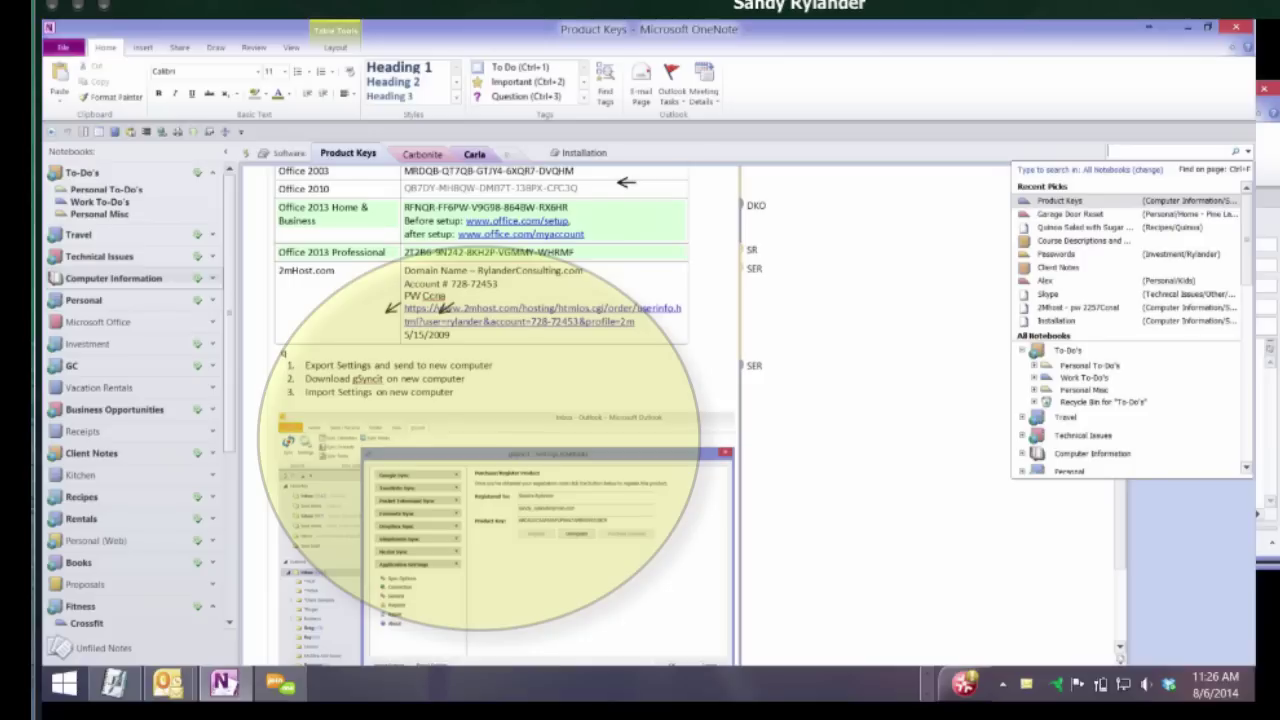
type("toma")
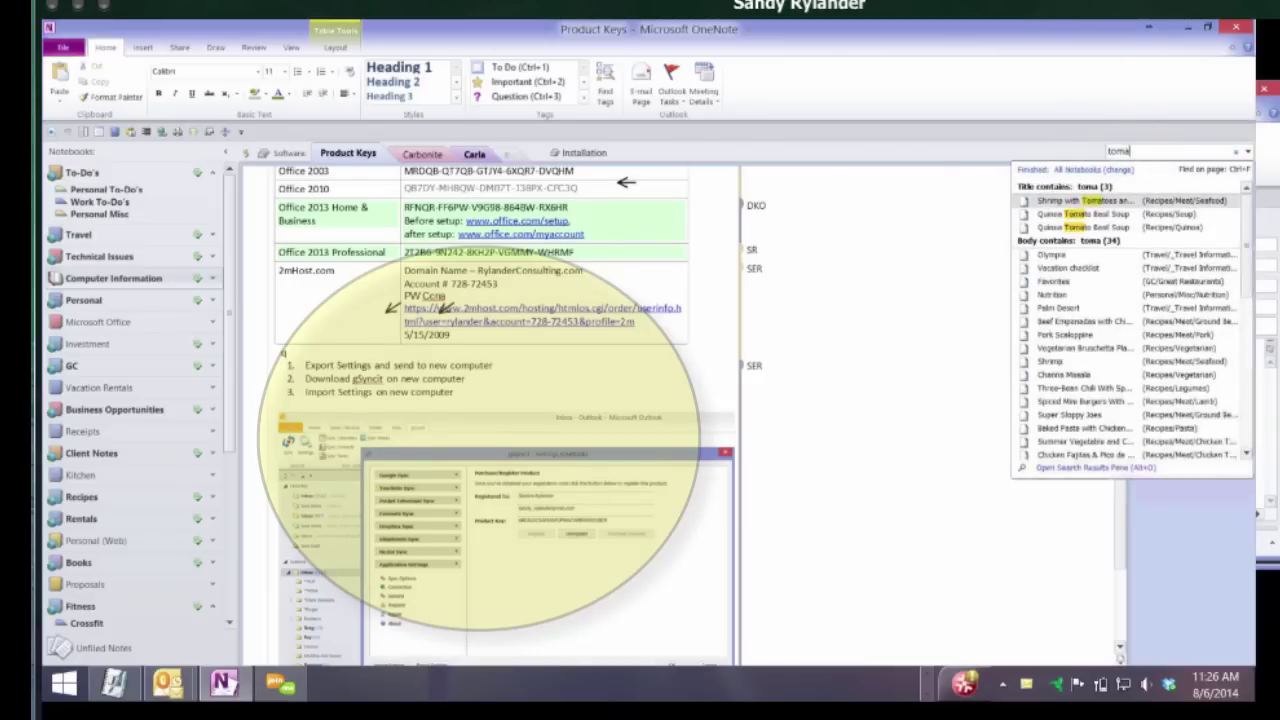
key("Return")
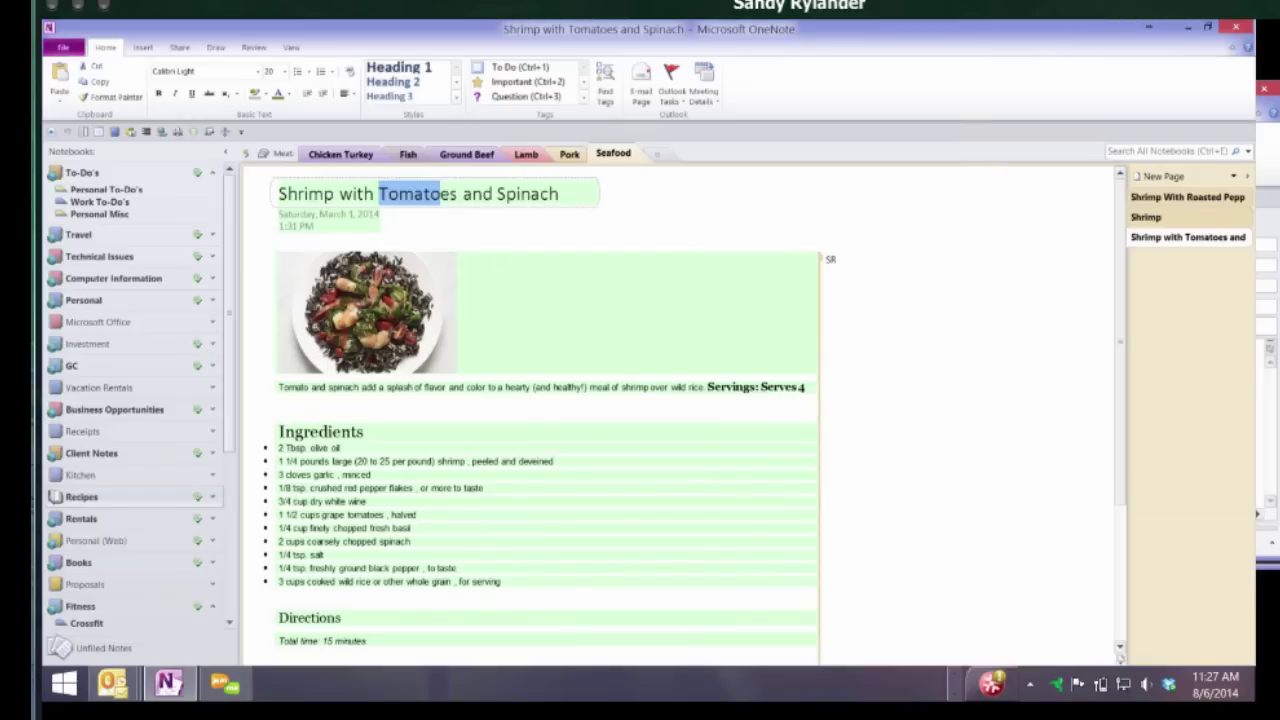
Search all notebooks for "hotel", open the Hotels section and view its Hawaii and Palm Desert pages
key("ctrl+e")
type("hotel")
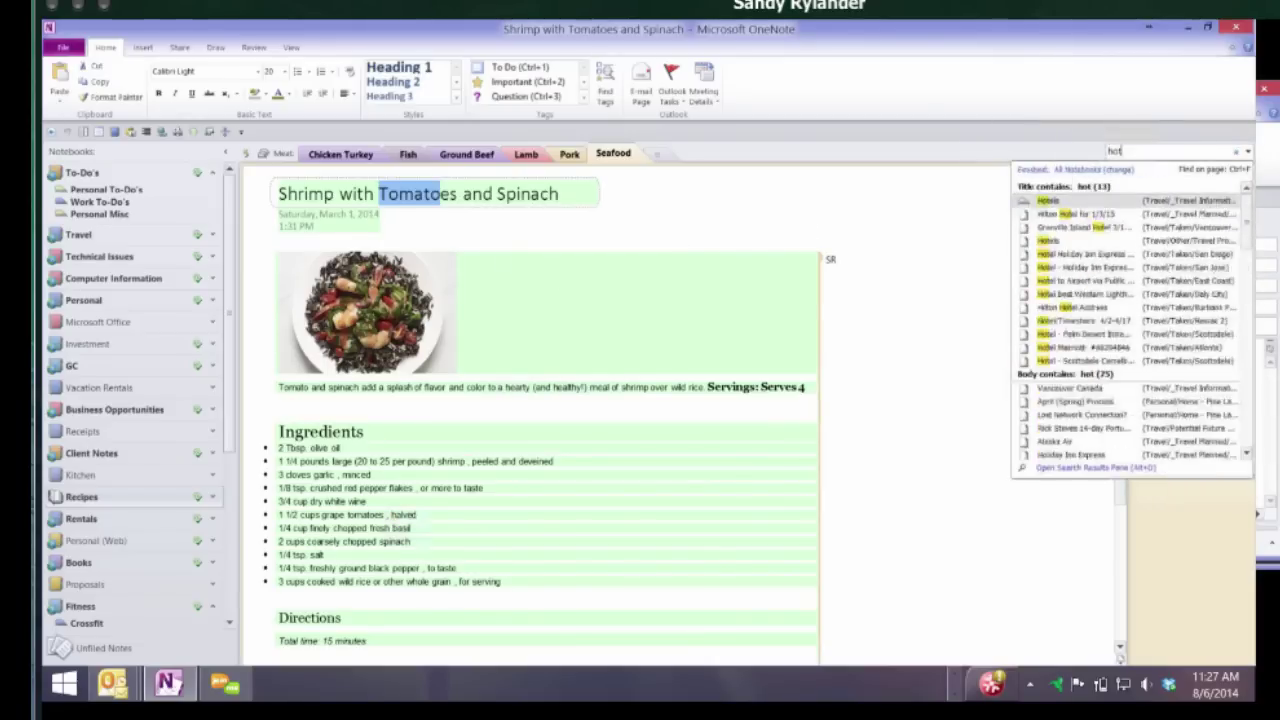
key("Return")
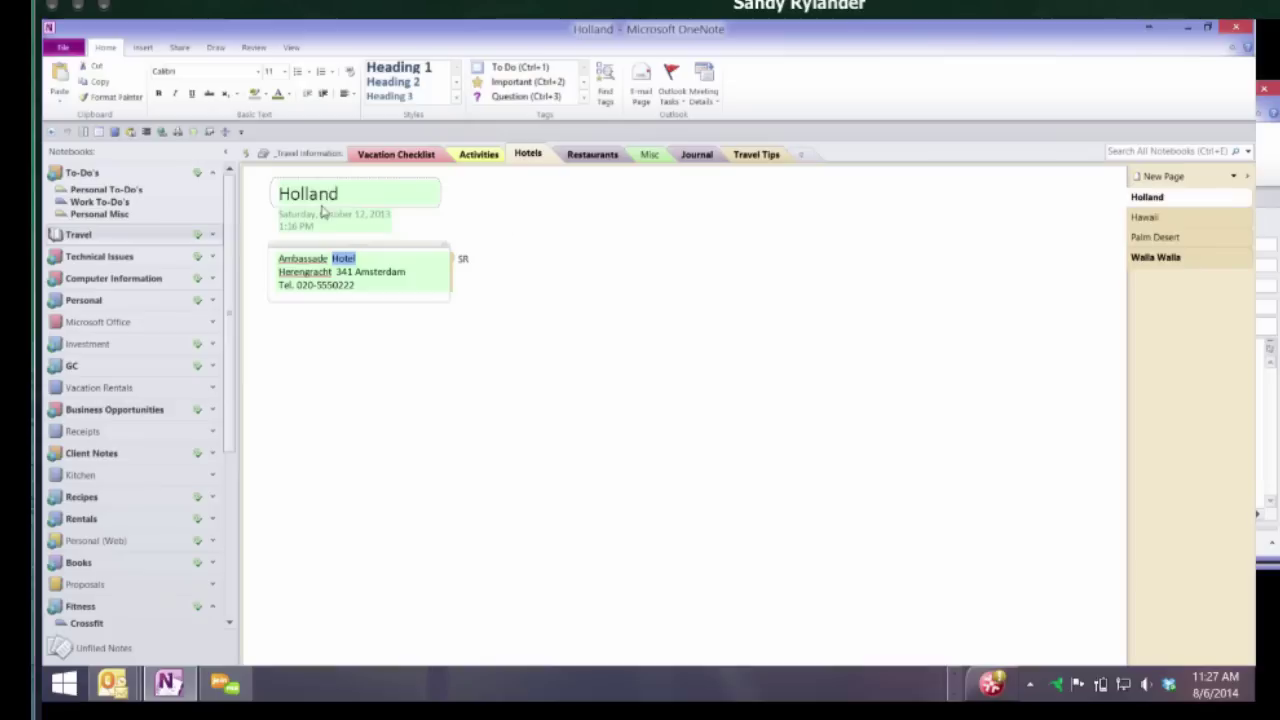
left_click(1118, 214)
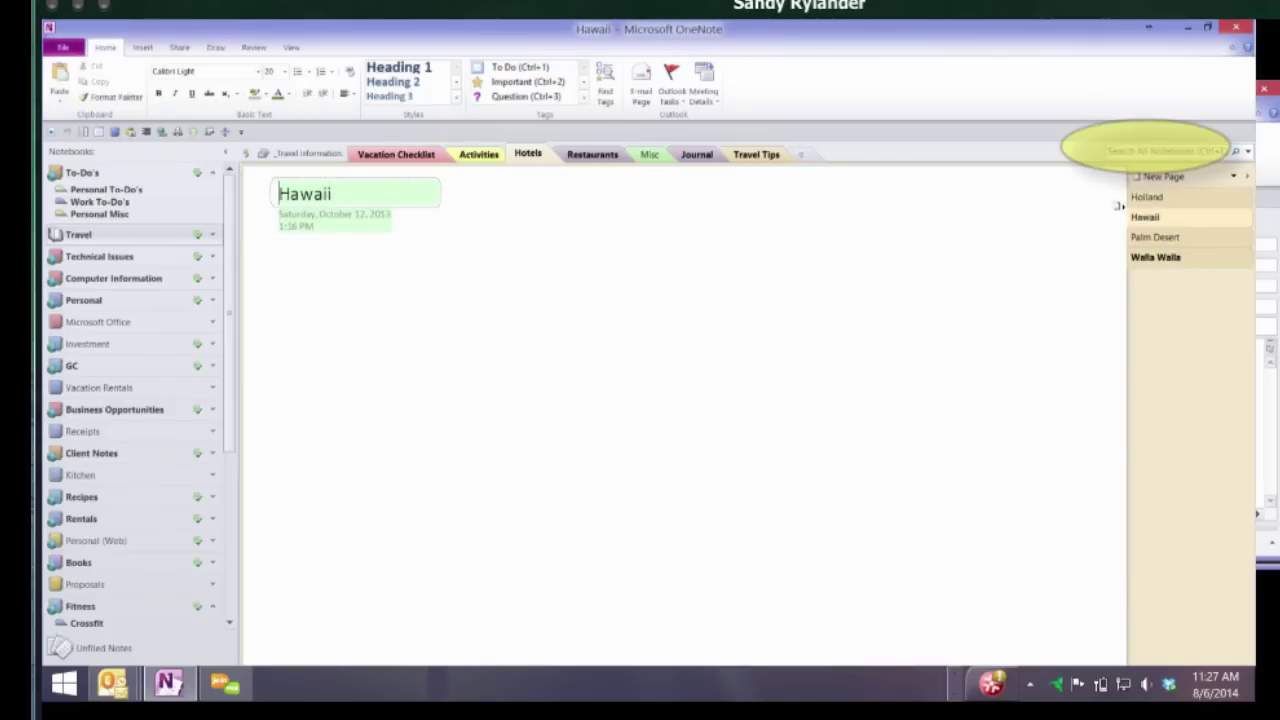
left_click(1118, 228)
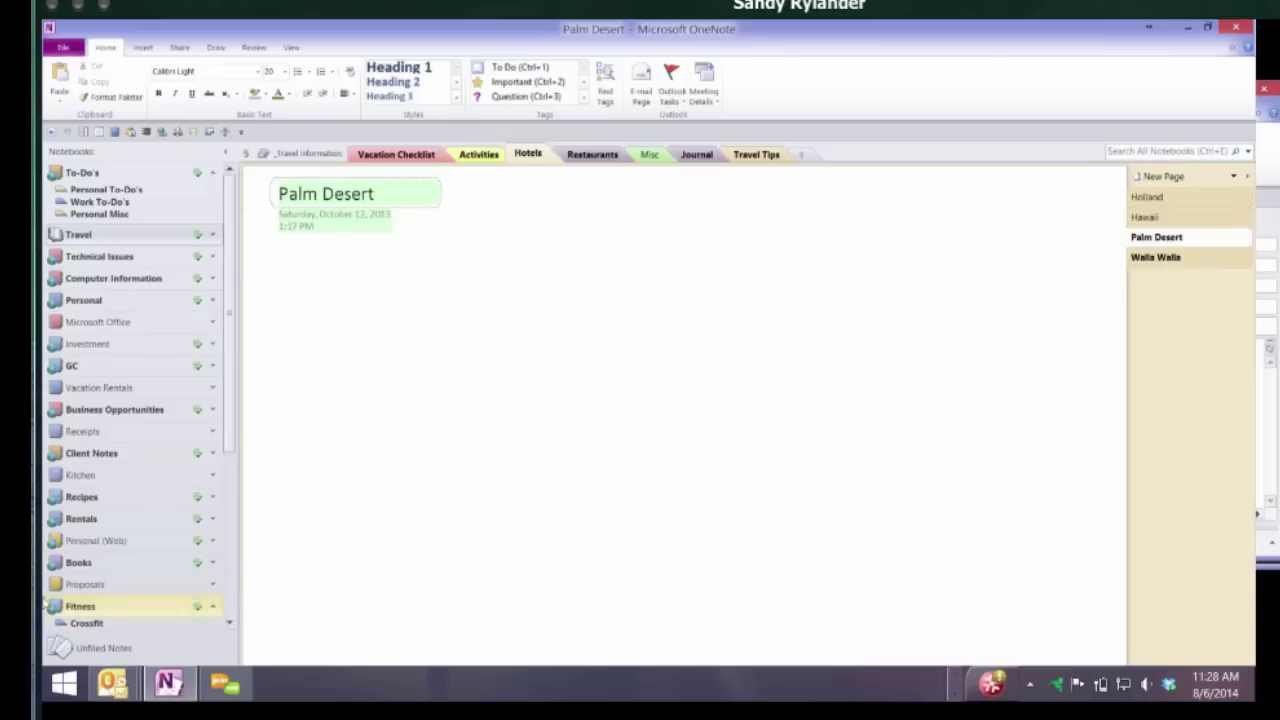
Expand the Travel notebook, open its Hawaii 2014 section and page through to the Air-Alaska page
left_click(78, 234)
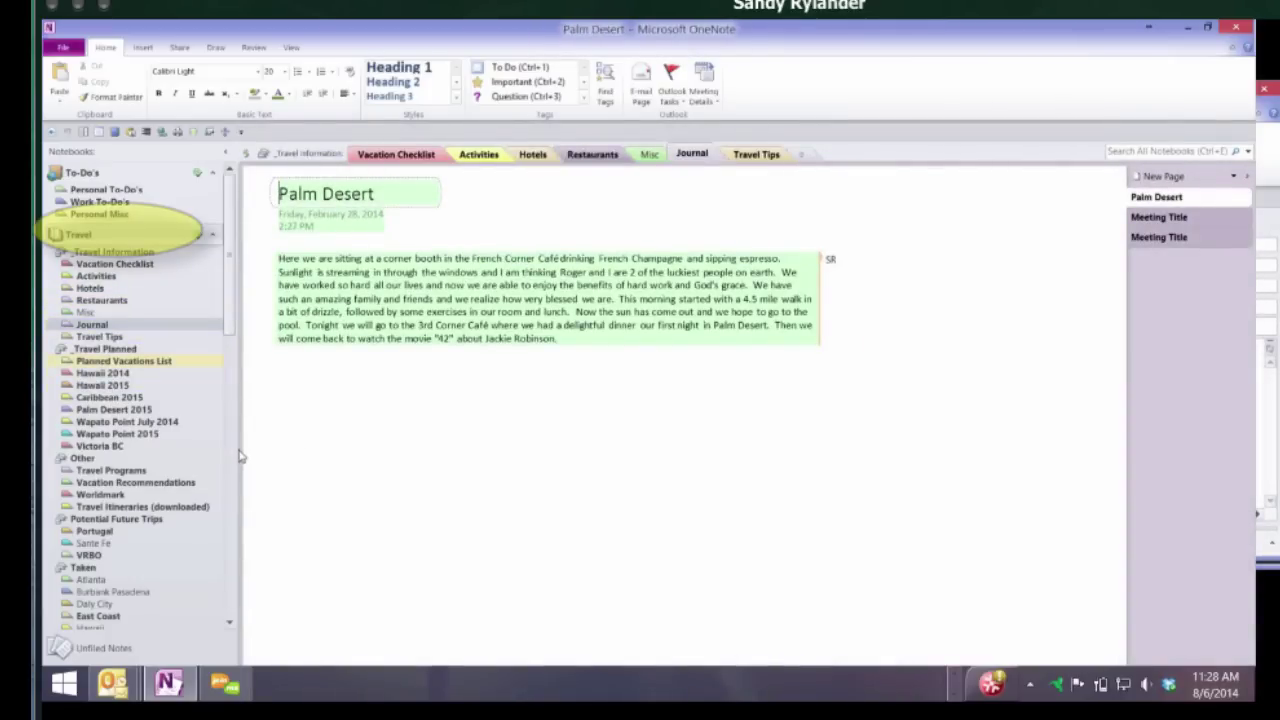
left_click(102, 372)
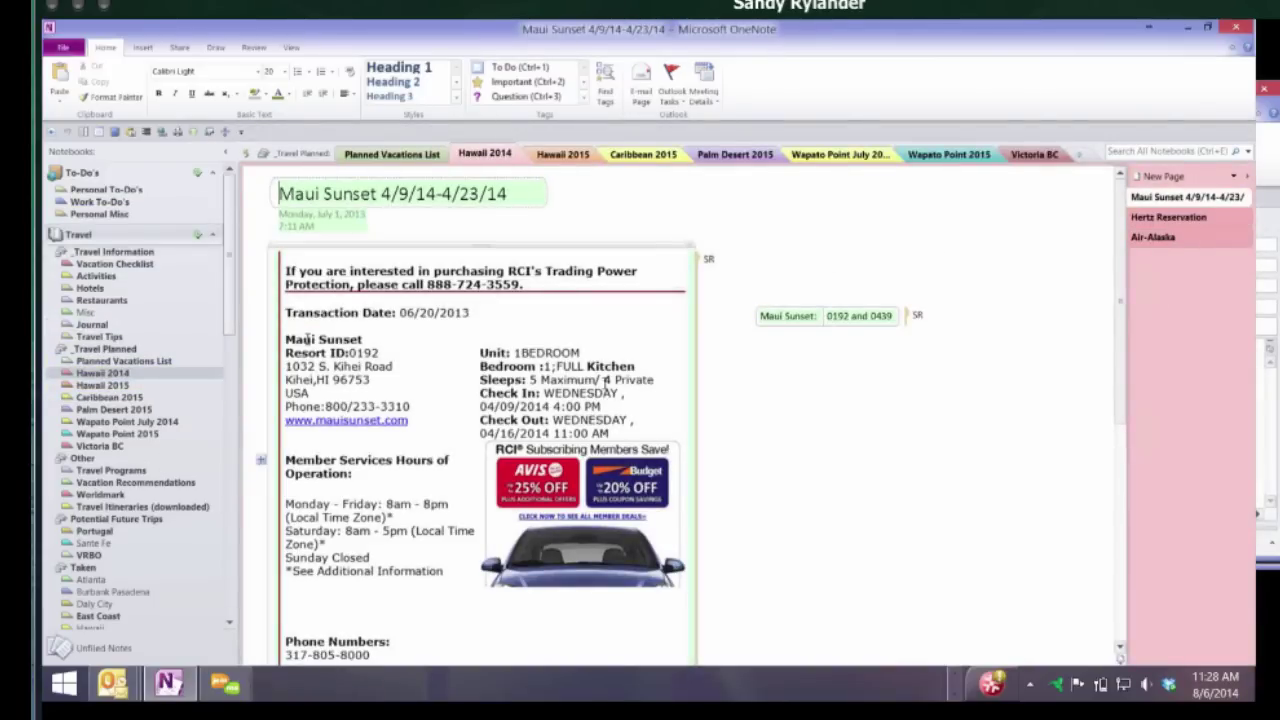
left_click(605, 380)
key("ctrl+Page_Down")
key("ctrl+Page_Down")
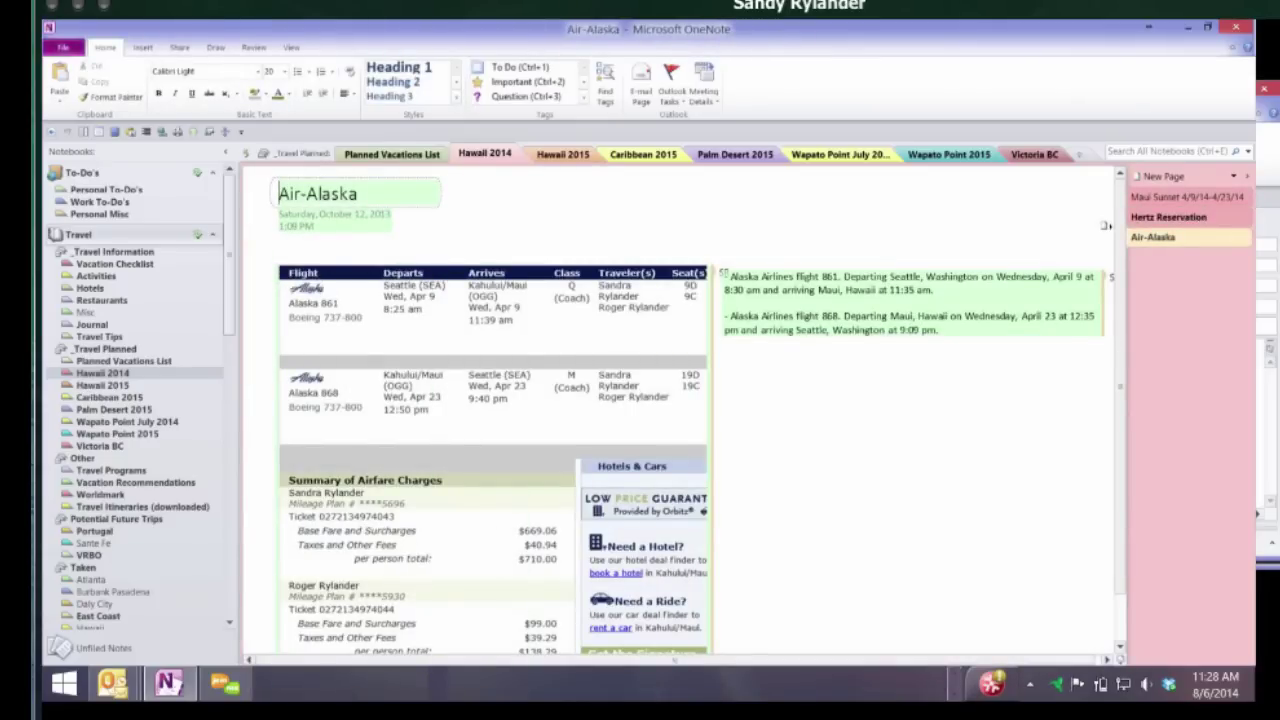
Switch to the Outlook inbox, view the OneNote locations offered for sending the selected message, and cancel without sending
key("alt+Tab")
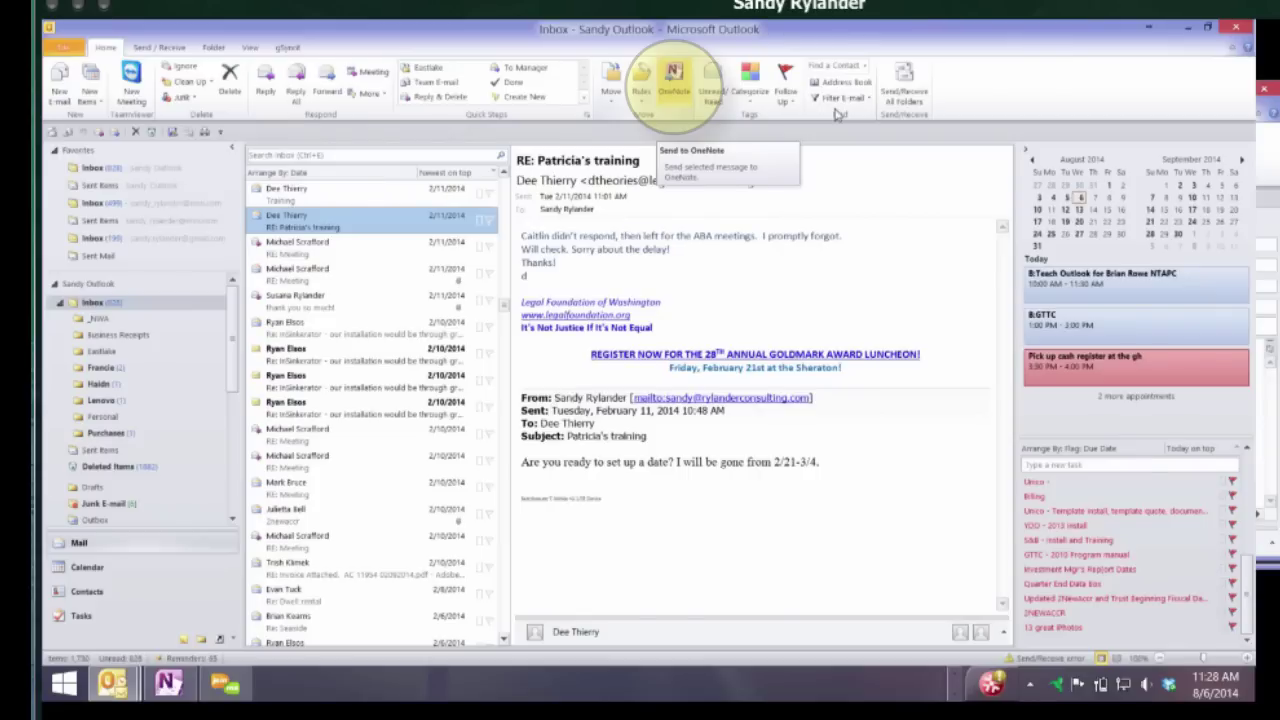
left_click(673, 80)
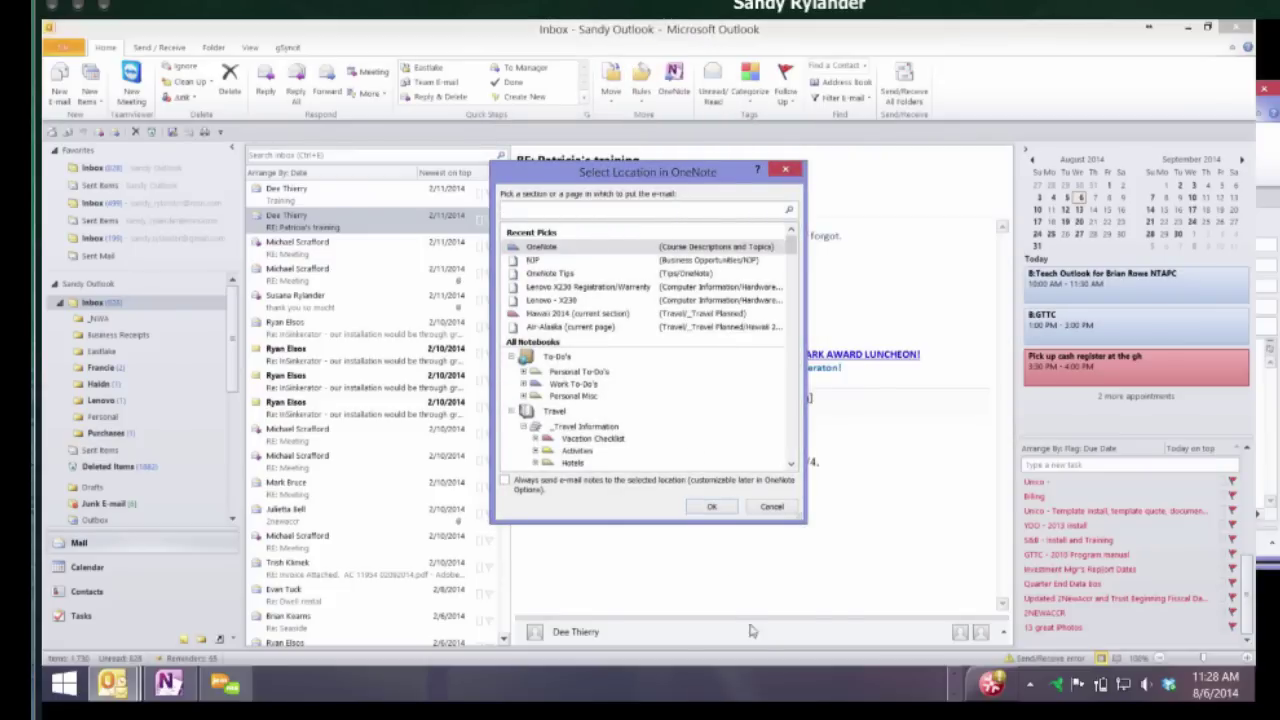
key("Escape")
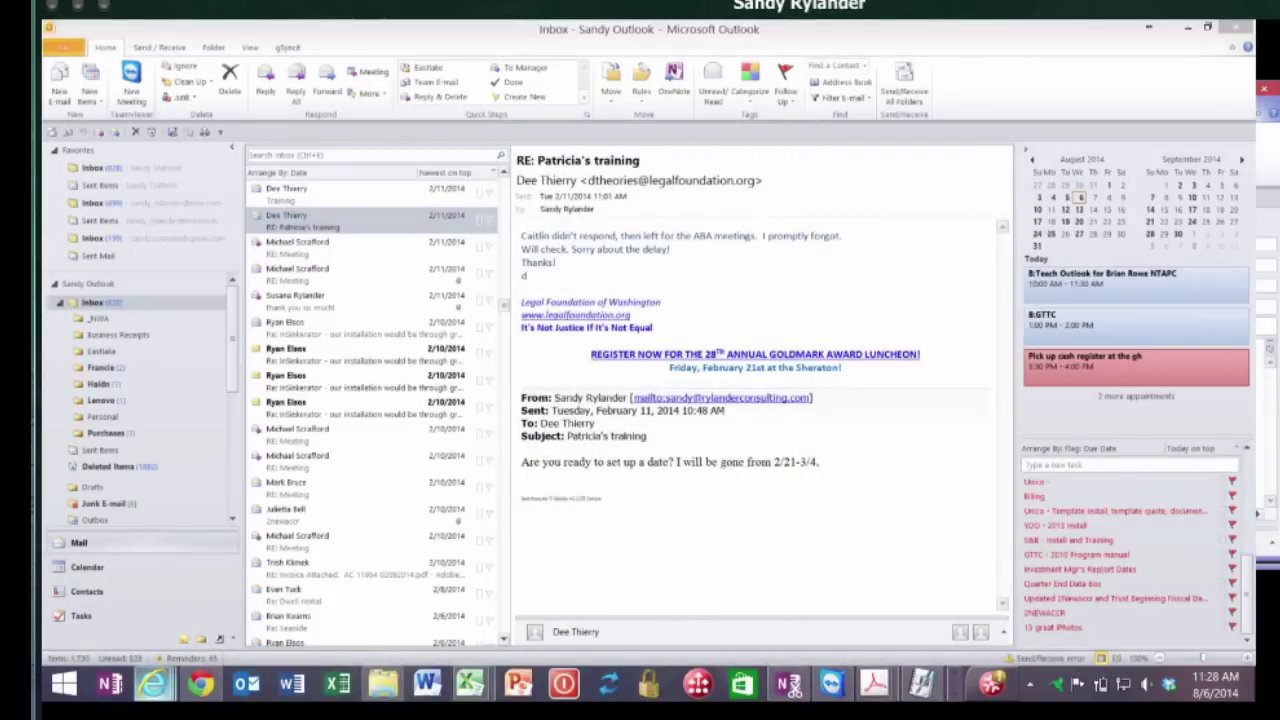
Switch to the Internet Explorer window showing Facebook and open Google in a new tab
left_click(153, 683)
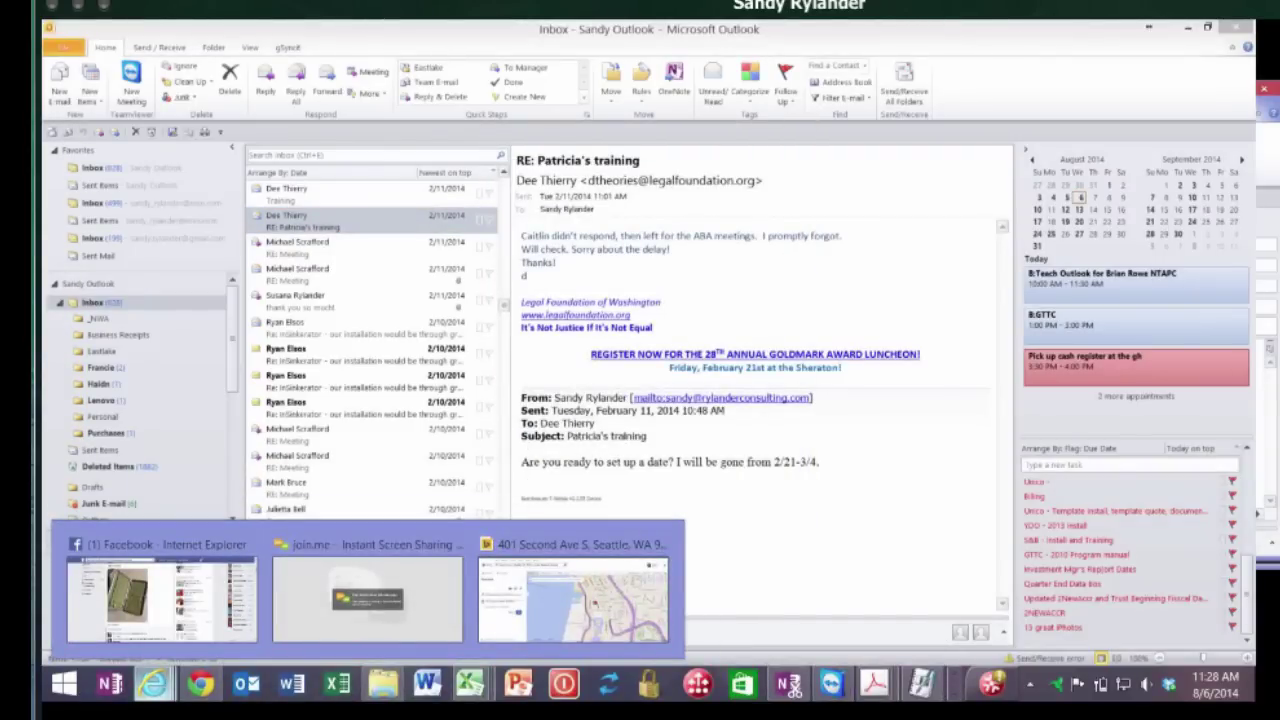
left_click(160, 598)
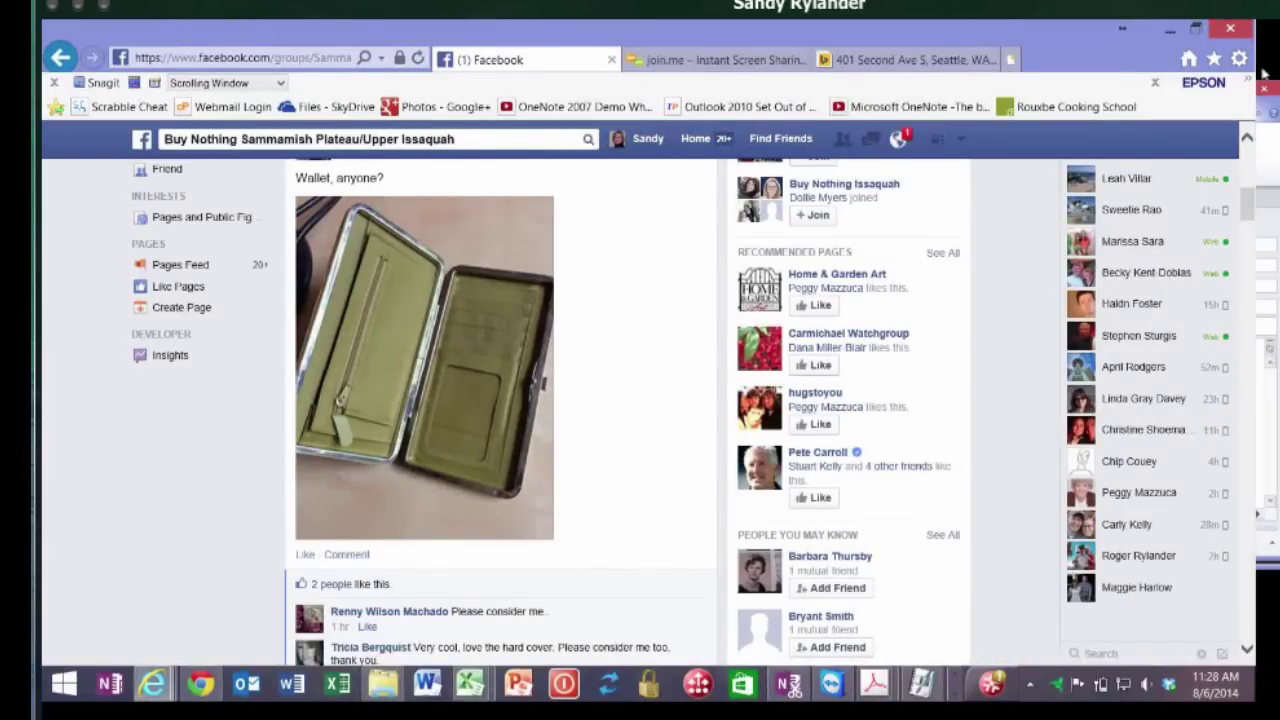
key("ctrl+t")
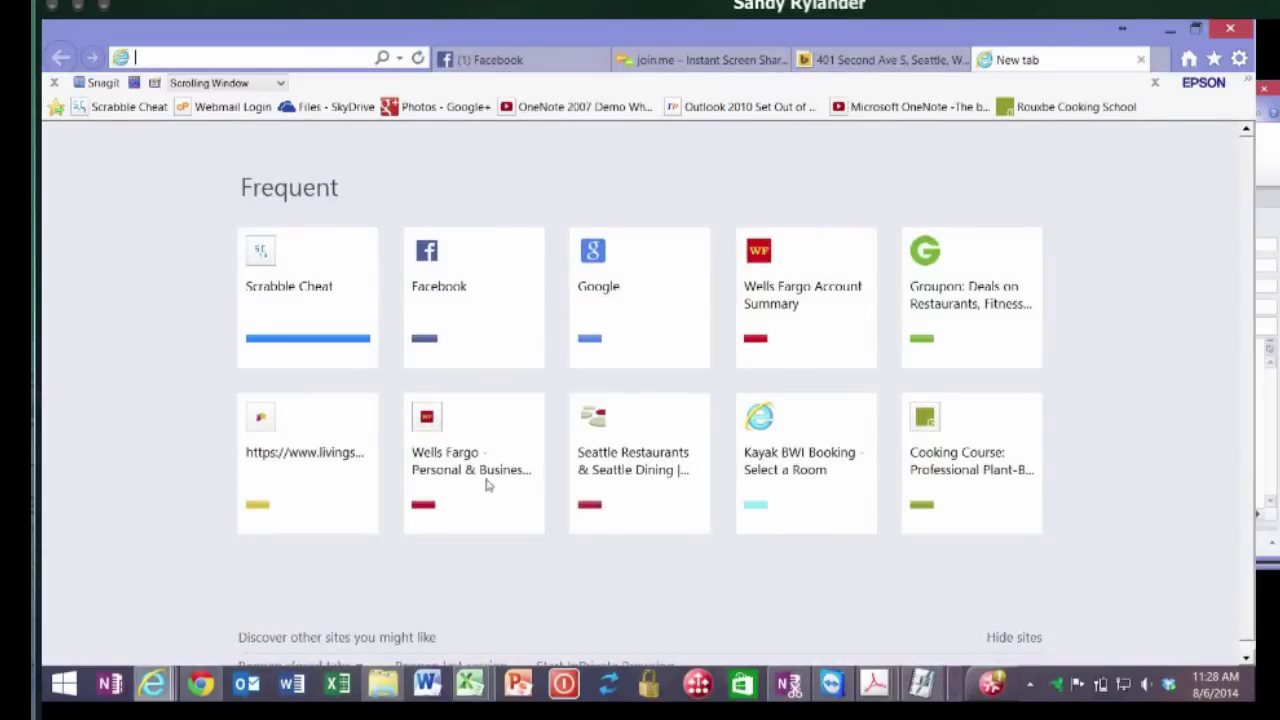
left_click(620, 300)
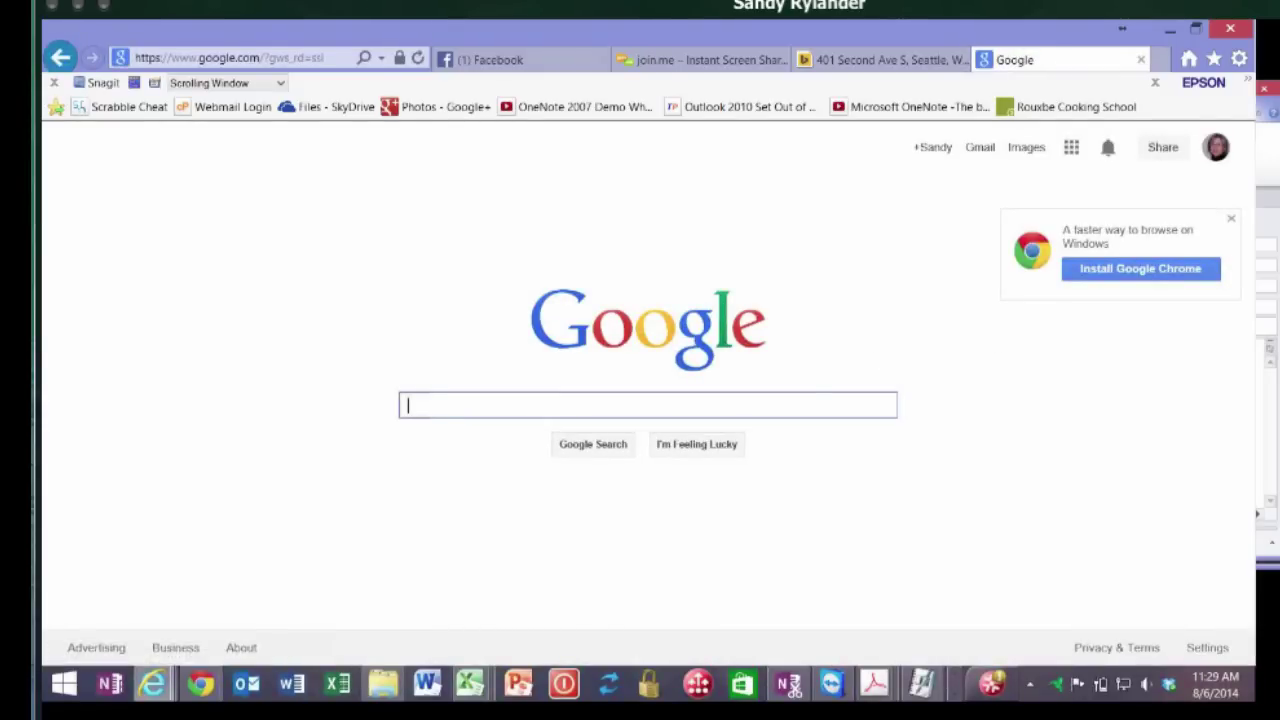
Open another browser tab and load the MSN home page in it
key("ctrl+t")
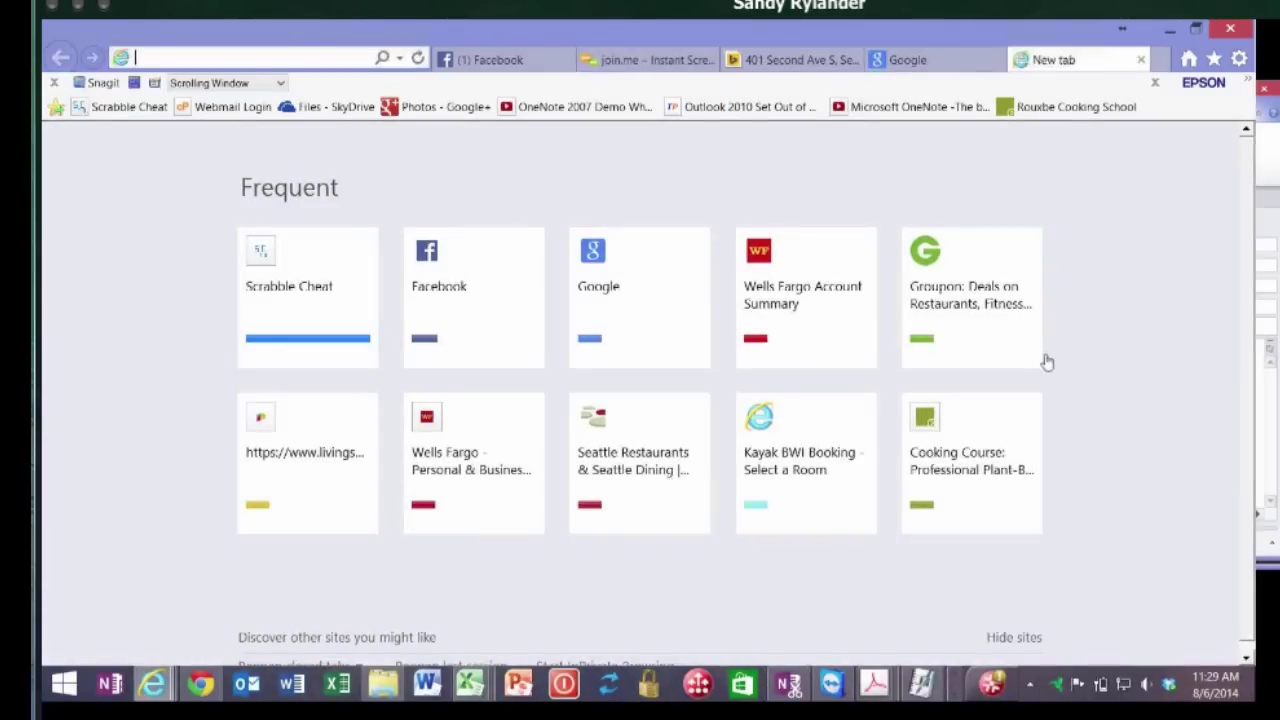
left_click(1163, 363)
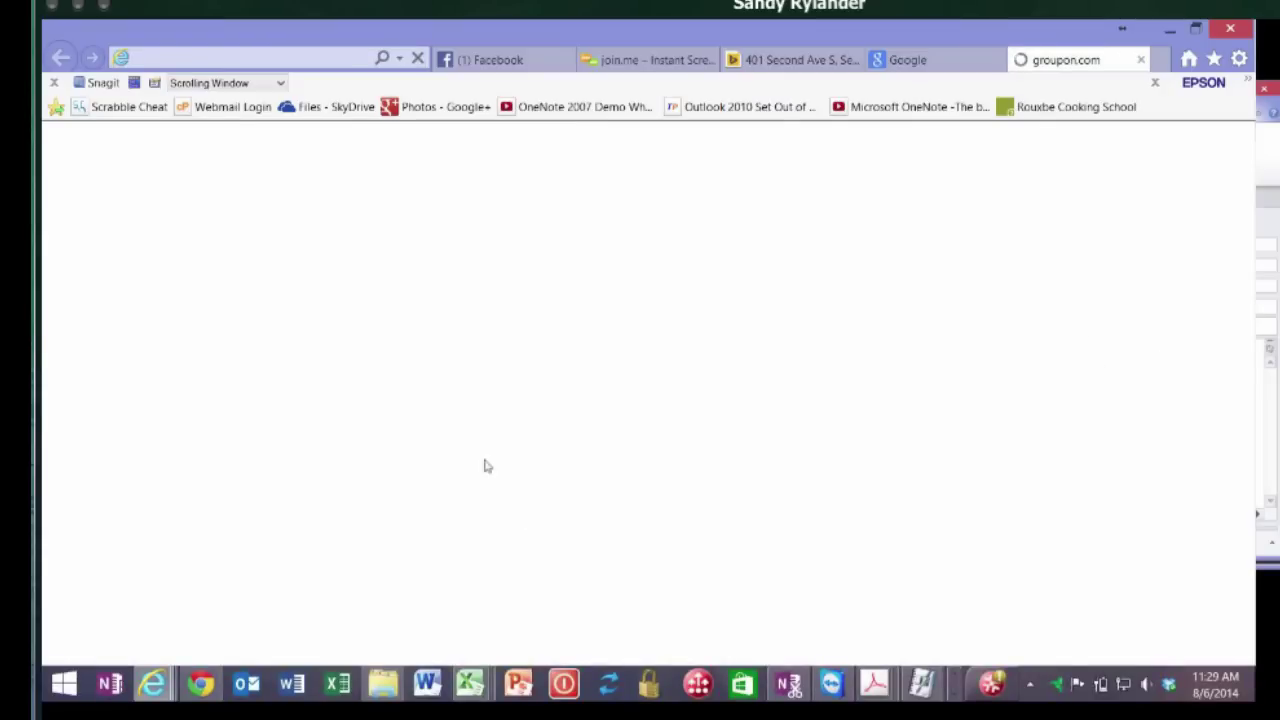
left_click(223, 57)
type("msn")
key("Return")
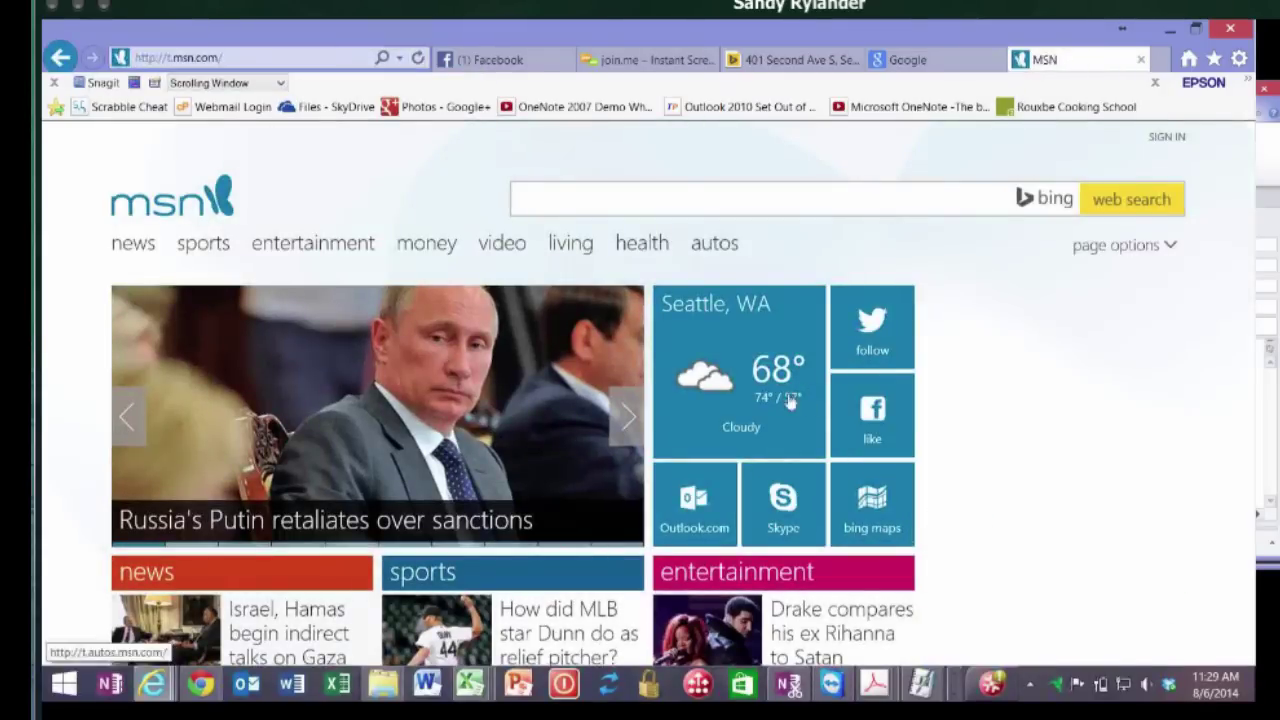
Open the MSN news story about the Israel-Hamas talks on Gaza and look through the article
scroll(300, 322, "down", 3)
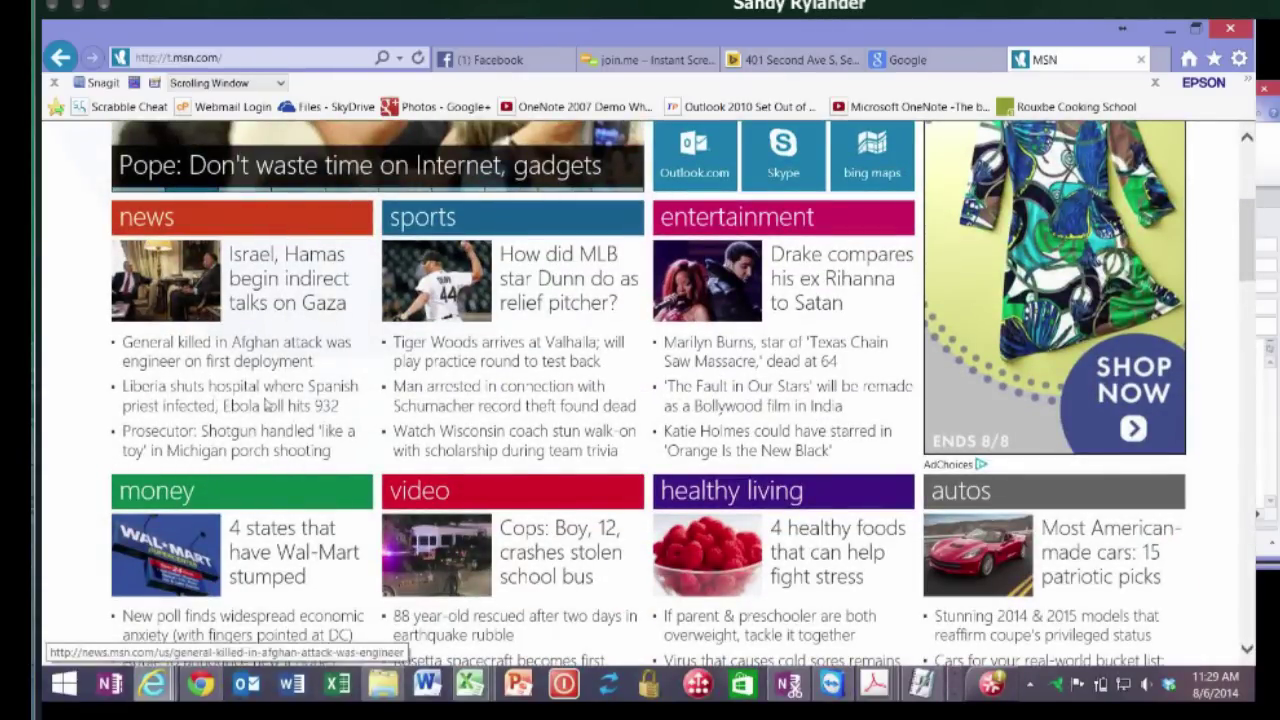
left_click(365, 330)
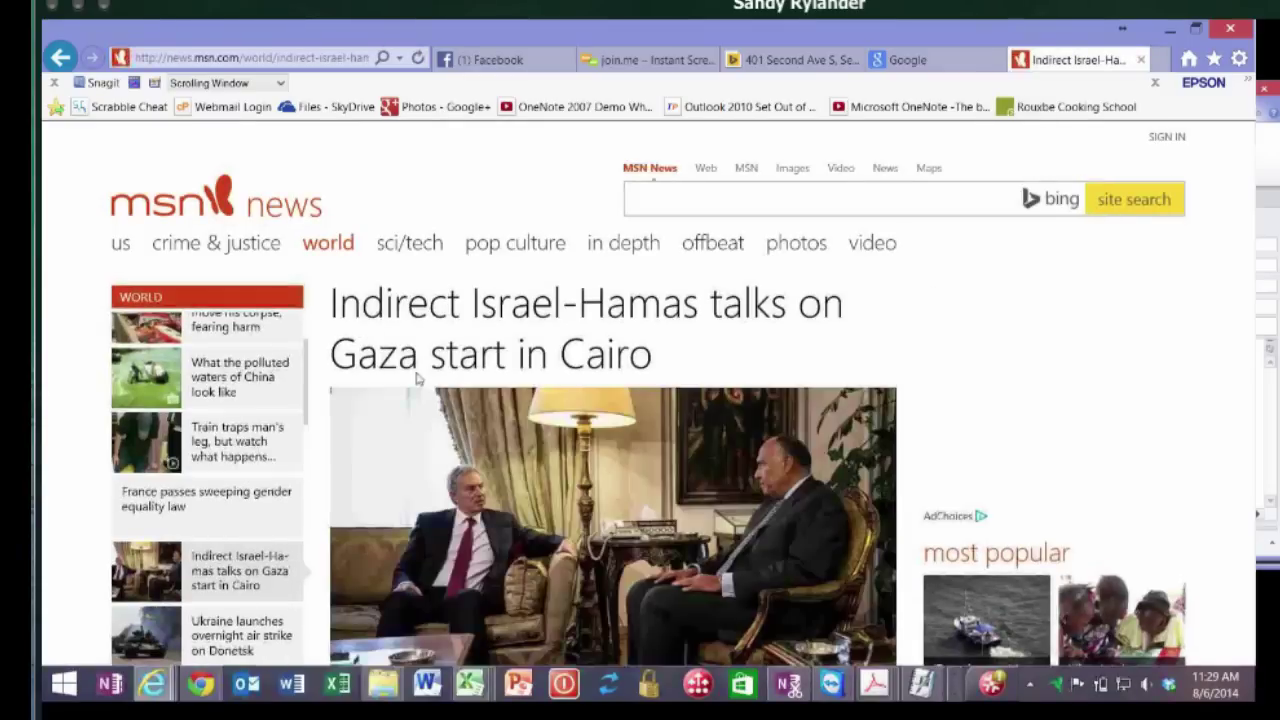
scroll(410, 360, "down", 5)
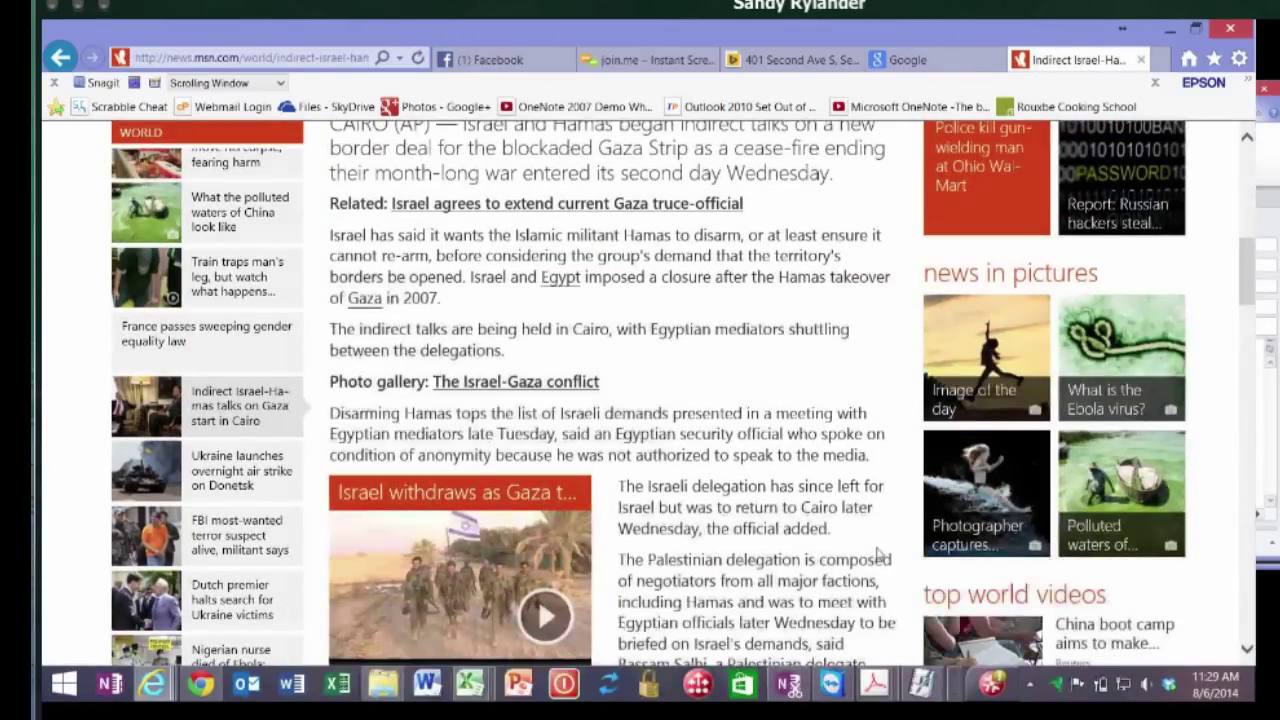
Select the article text from the Israeli disarmament demand through the Egyptian official's statement and view the Send to OneNote option without sending
left_click_drag(330, 235, 733, 456)
right_click(384, 423)
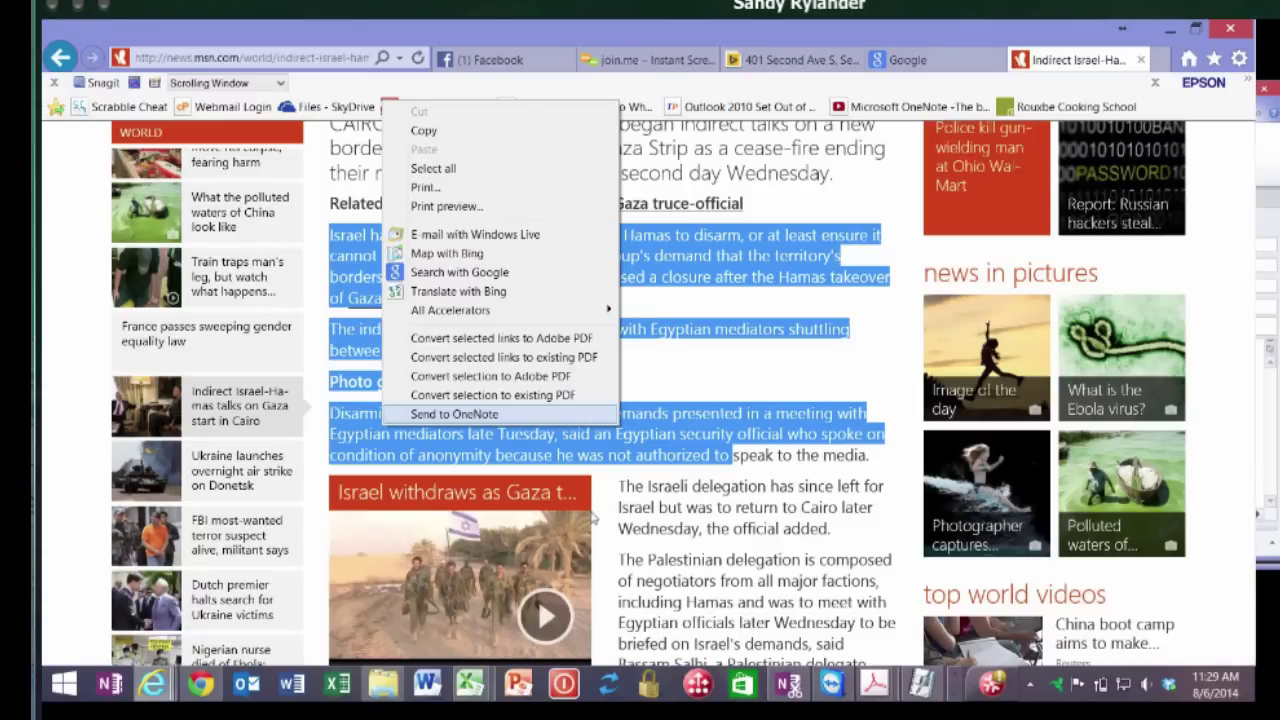
left_click(938, 430)
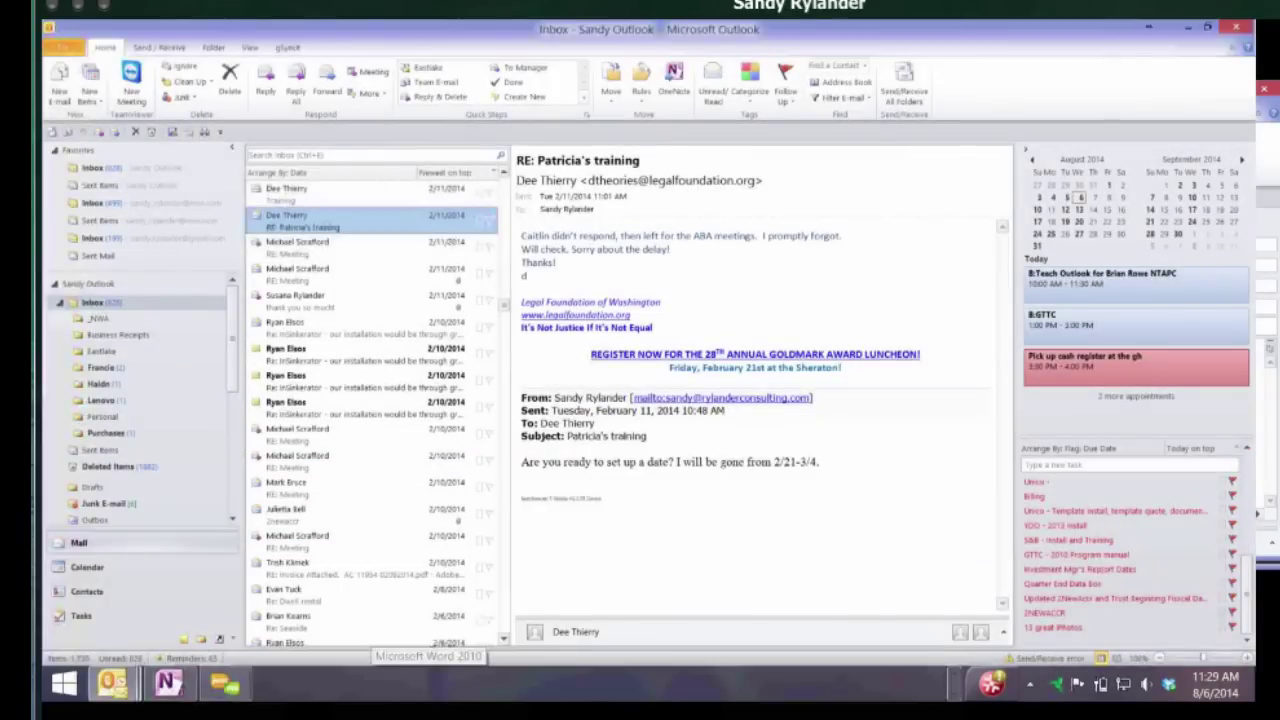
Switch to the Air-Alaska page in OneNote and look over the items that can be inserted, including tables, files, and audio or video recordings
key("alt+Tab")
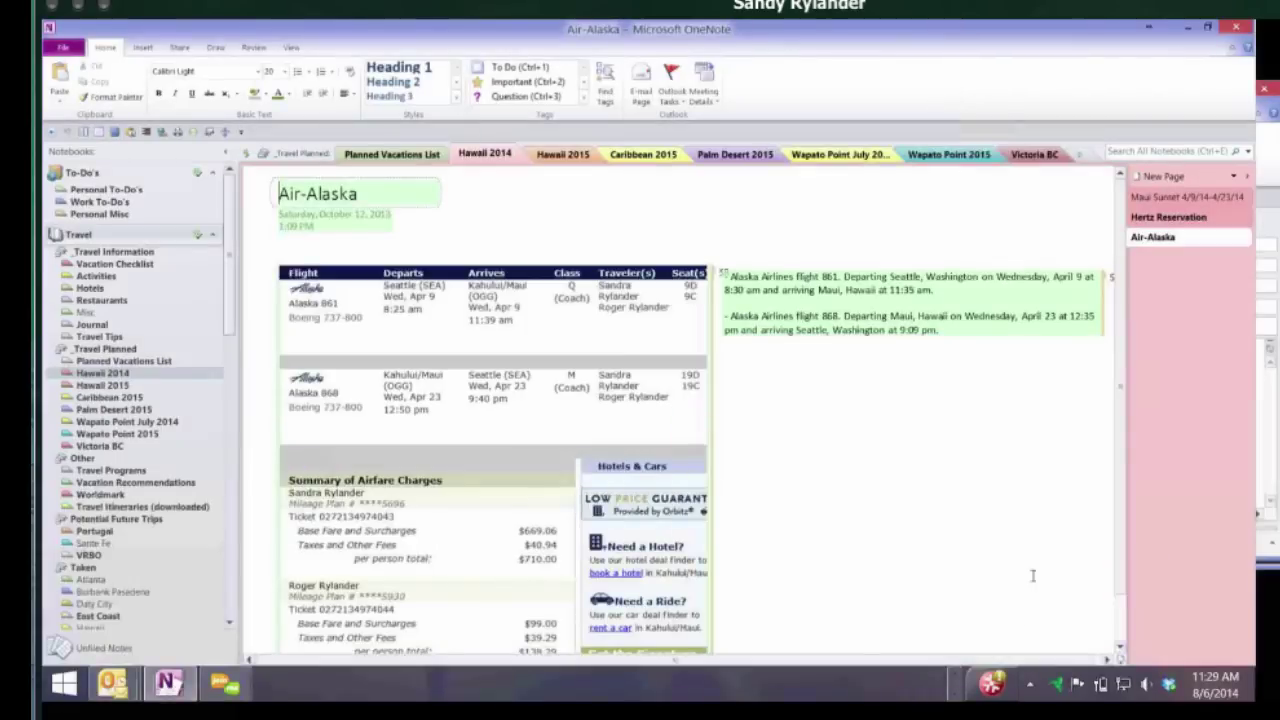
scroll(820, 360, "down", 1)
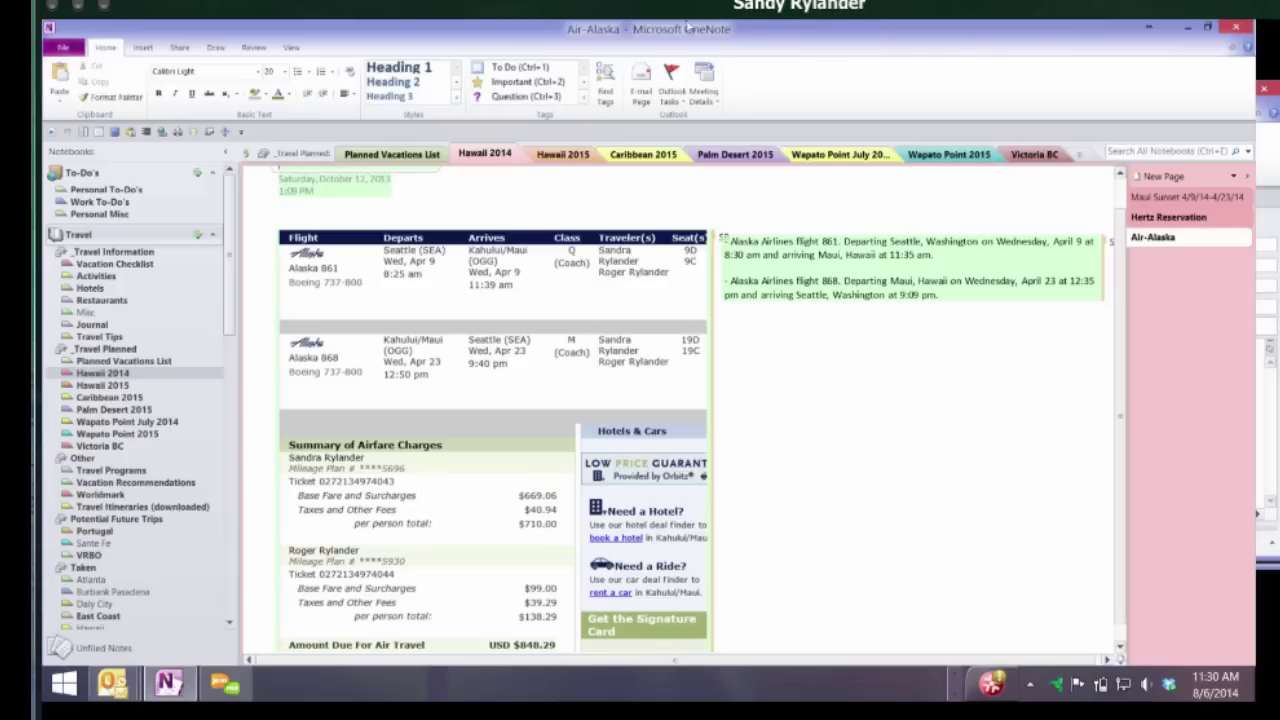
left_click(143, 47)
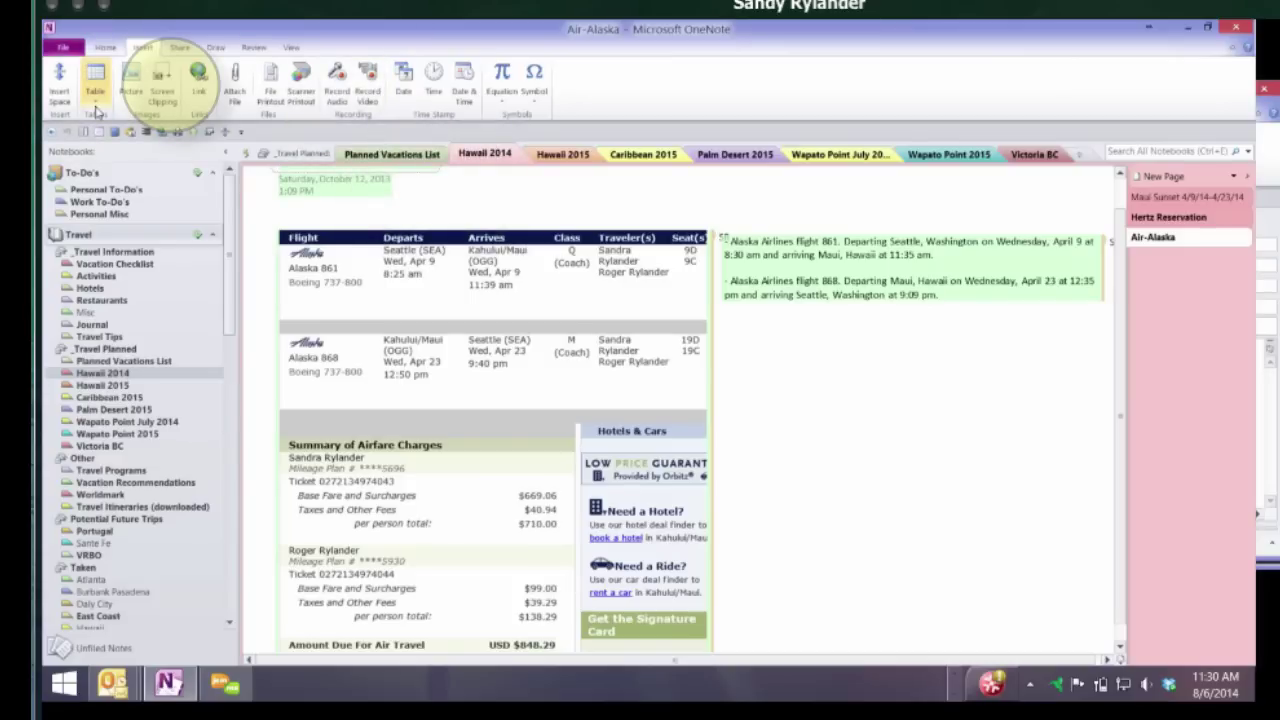
left_click(365, 92)
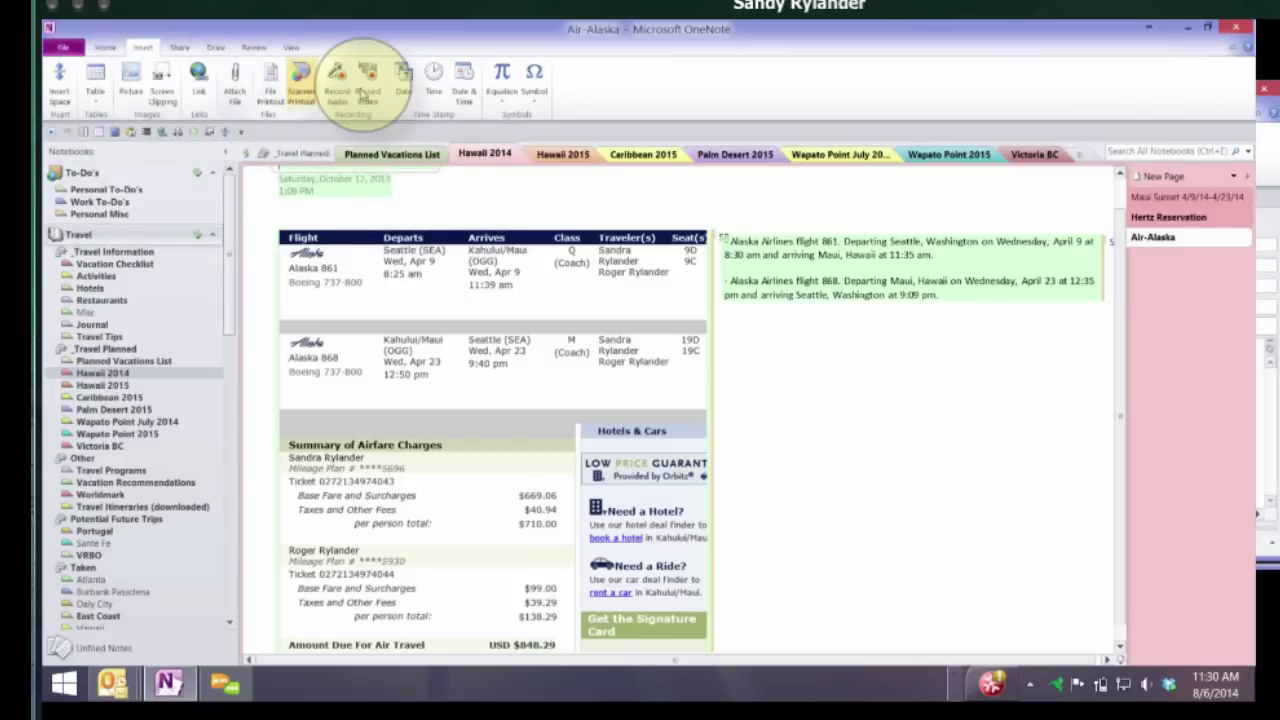